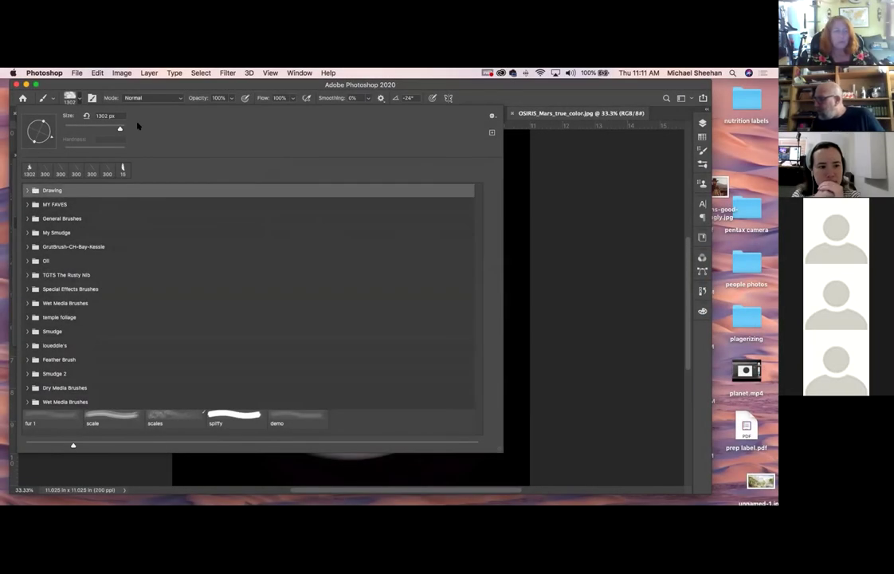
Glance at the galaxy image, shrink the brush, then show the plain purple 17 x 11 in planet sketch demo.psd
click(126, 89)
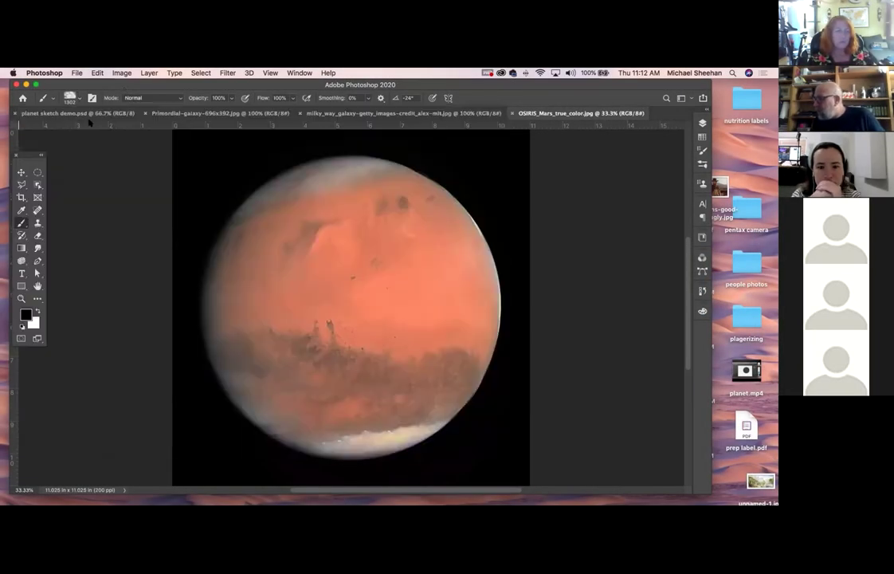
click(220, 113)
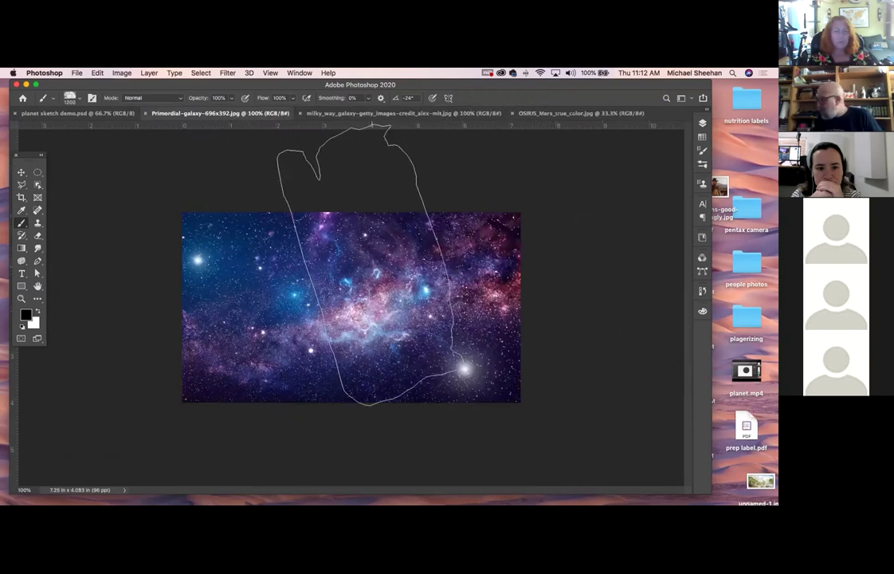
key(bracketleft)
key(bracketleft)
key(bracketleft)
key(bracketleft)
key(bracketleft)
key(bracketleft)
key(bracketleft)
key(bracketleft)
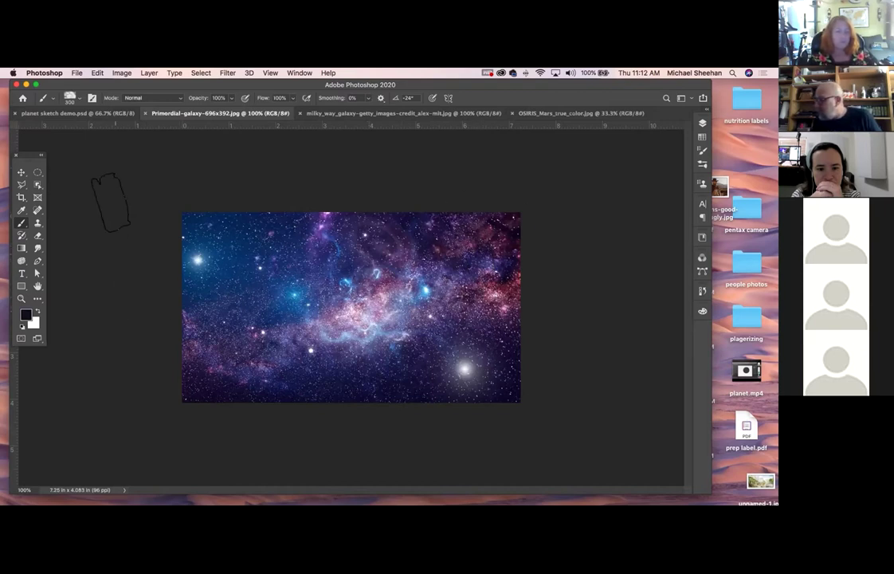
click(76, 114)
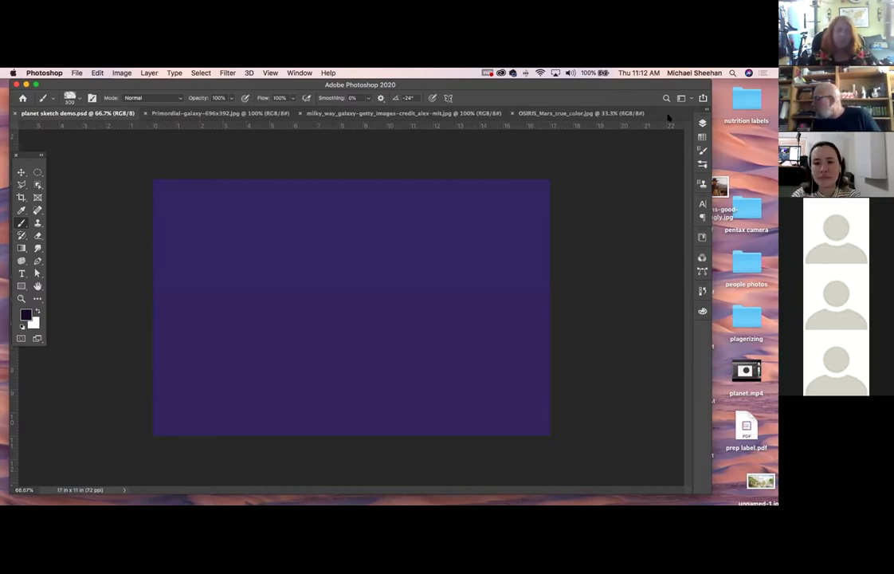
Add an empty Layer 2 above Layer 1 and marquee an 8.8 in circle on the canvas's right half
click(702, 123)
click(622, 178)
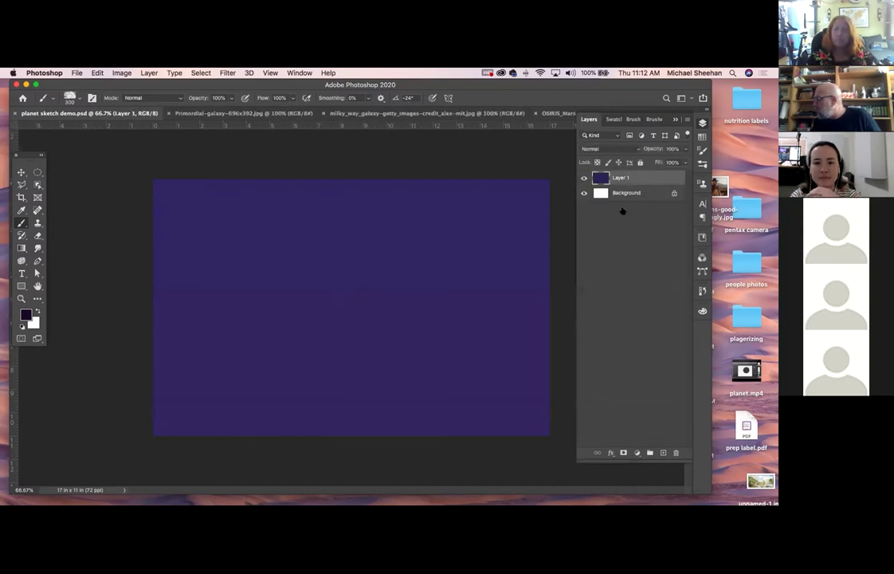
click(663, 453)
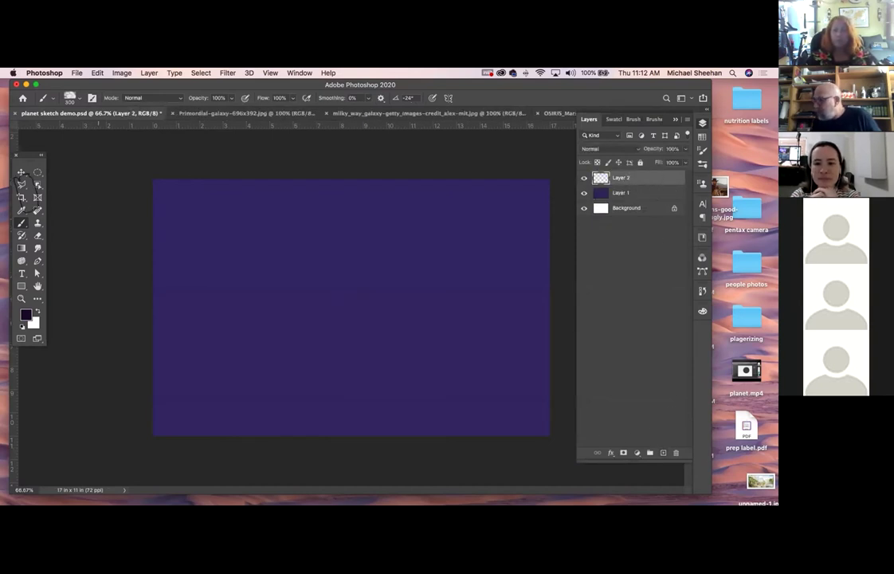
click(37, 172)
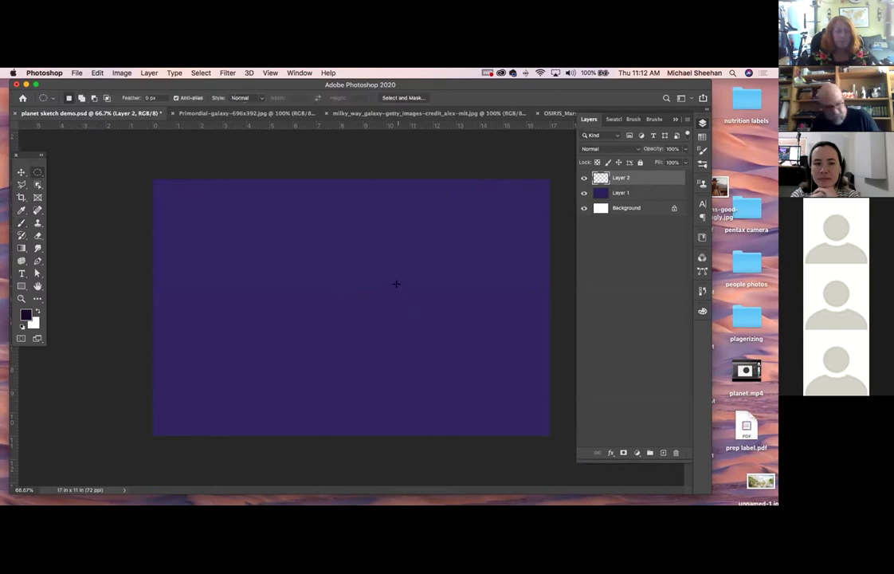
drag(395, 283, 518, 424)
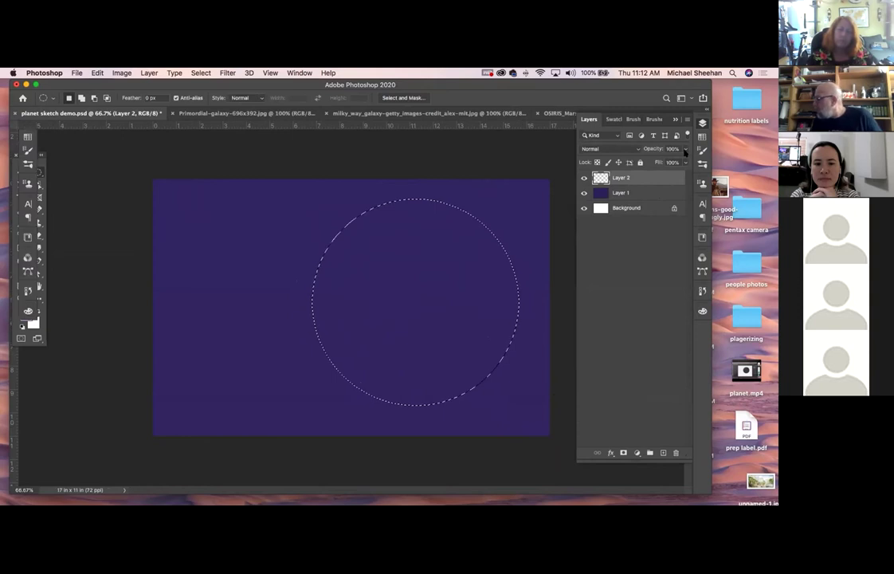
Fill the circle on Layer 2 with salmon-orange sampled from the Mars photo, then deselect
click(550, 114)
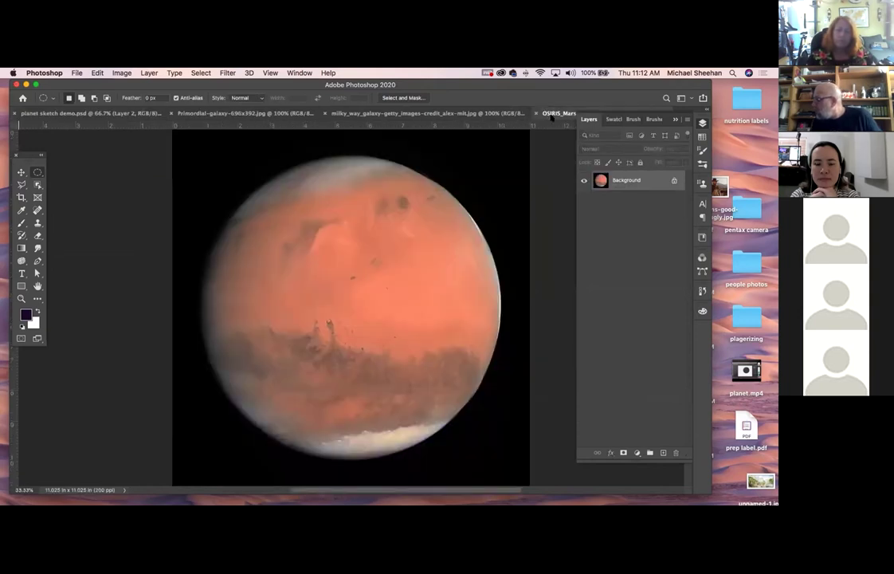
key(b)
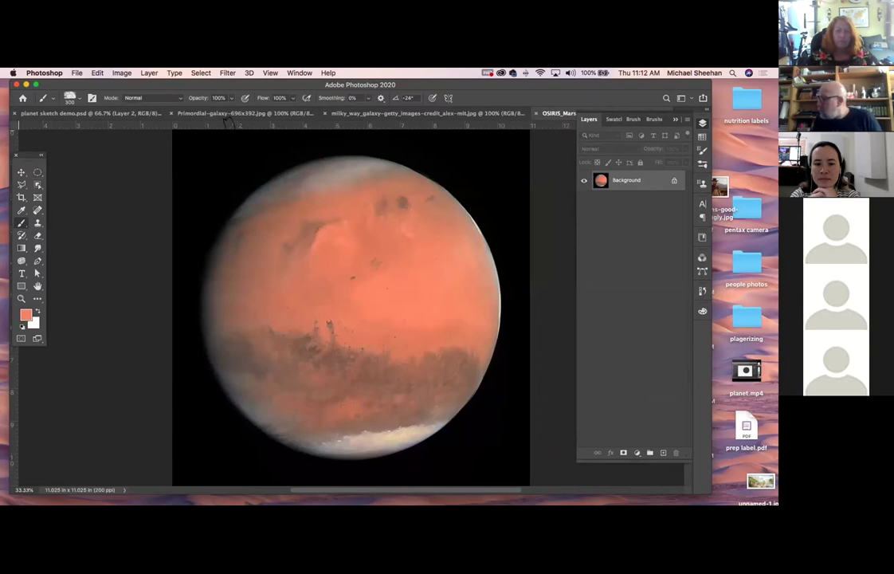
click(90, 114)
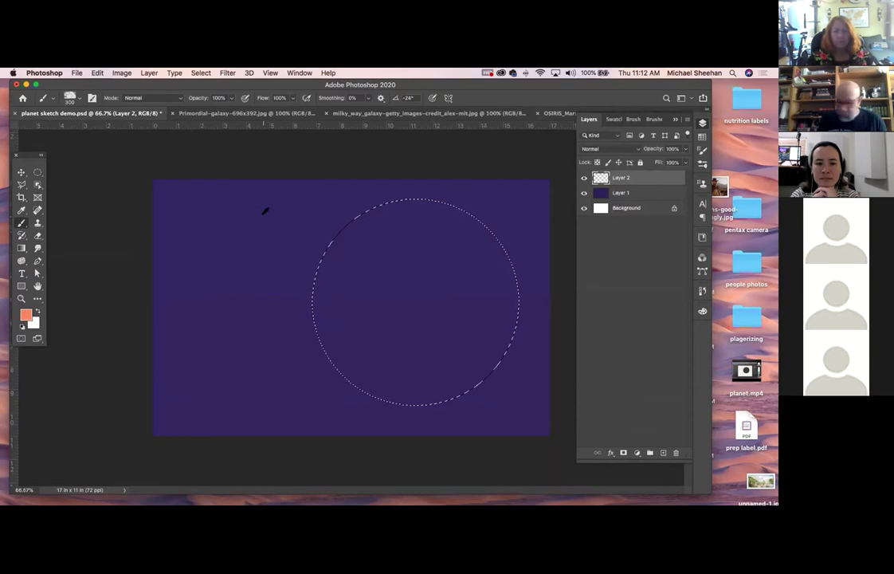
key(alt+BackSpace)
key(super+d)
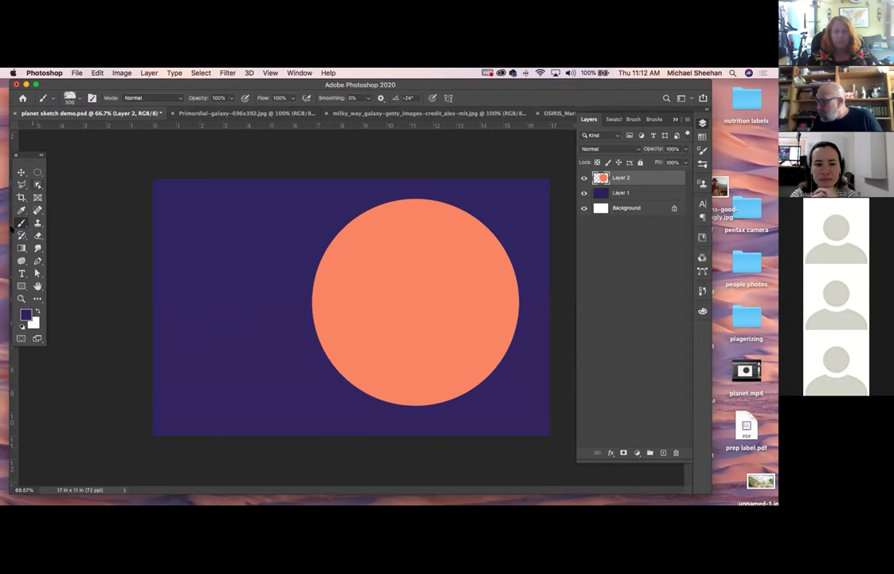
Shade the circle with an orange-to-dark-purple gradient on a new Layer 3
click(21, 248)
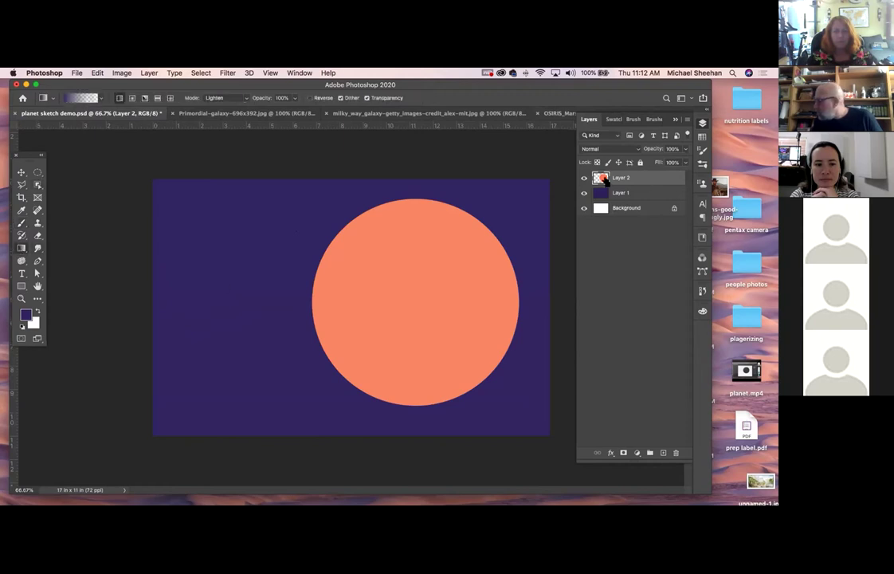
click(663, 452)
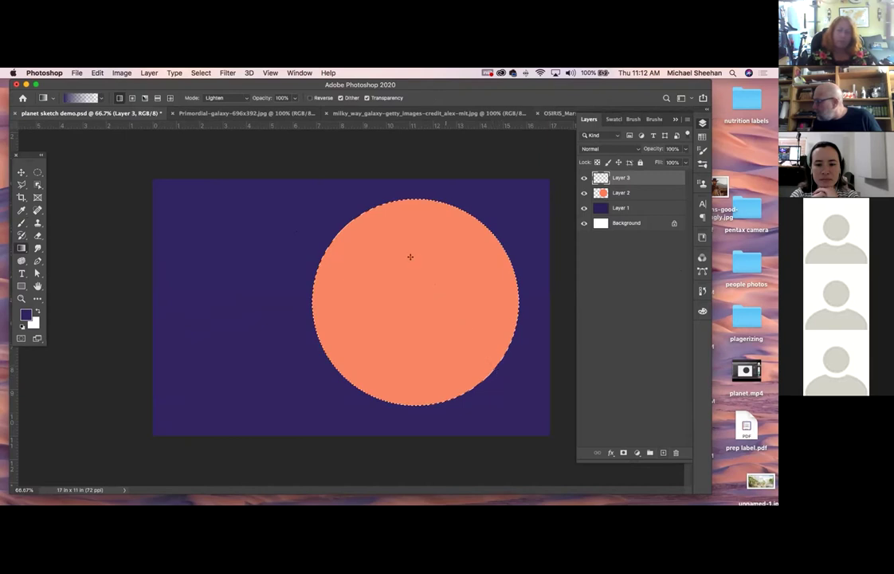
drag(487, 383, 405, 305)
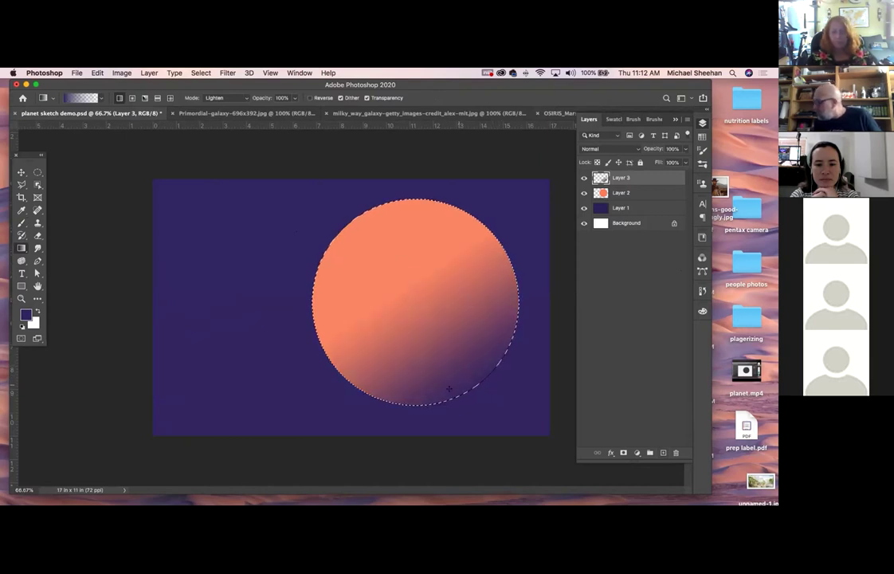
drag(432, 375, 401, 268)
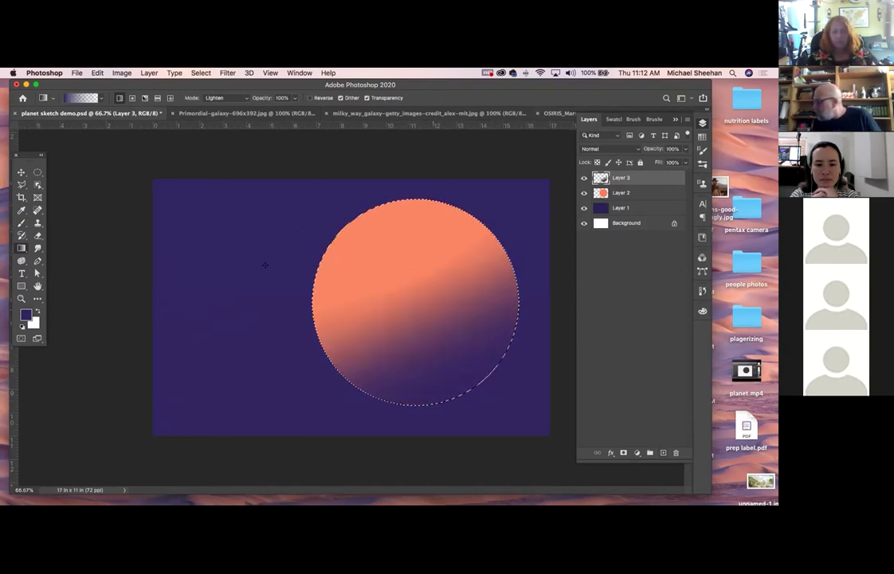
Replace the selection with an offset 8.5 in circle over the planet's upper left
click(37, 172)
click(390, 282)
drag(387, 256, 490, 388)
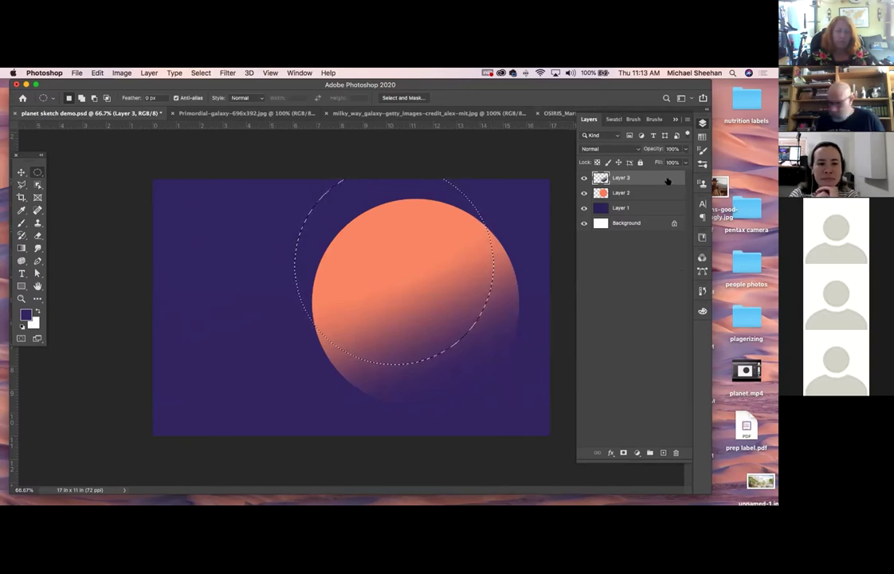
Delete the shading inside the offset circle, leaving a purple crescent on the lower right; a trial smudge is undone
key(Delete)
key(ctrl+d)
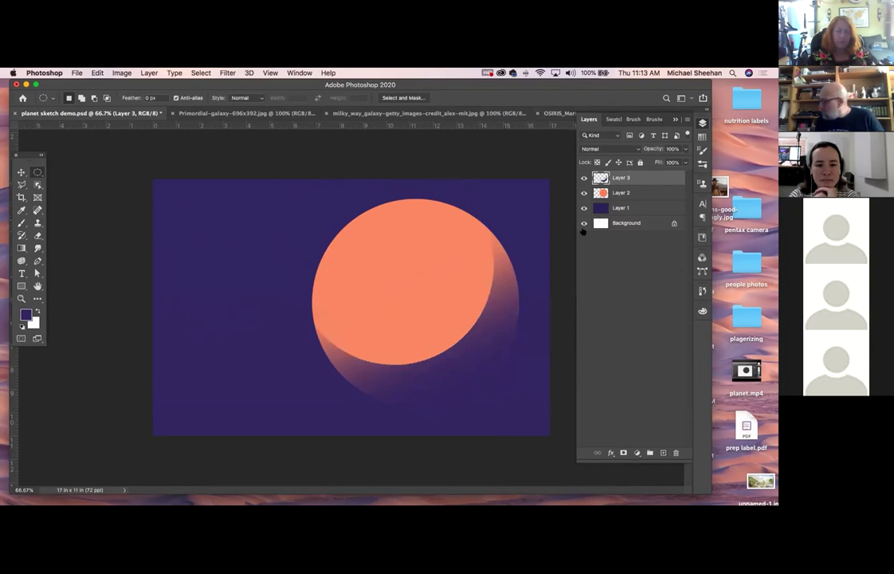
click(37, 248)
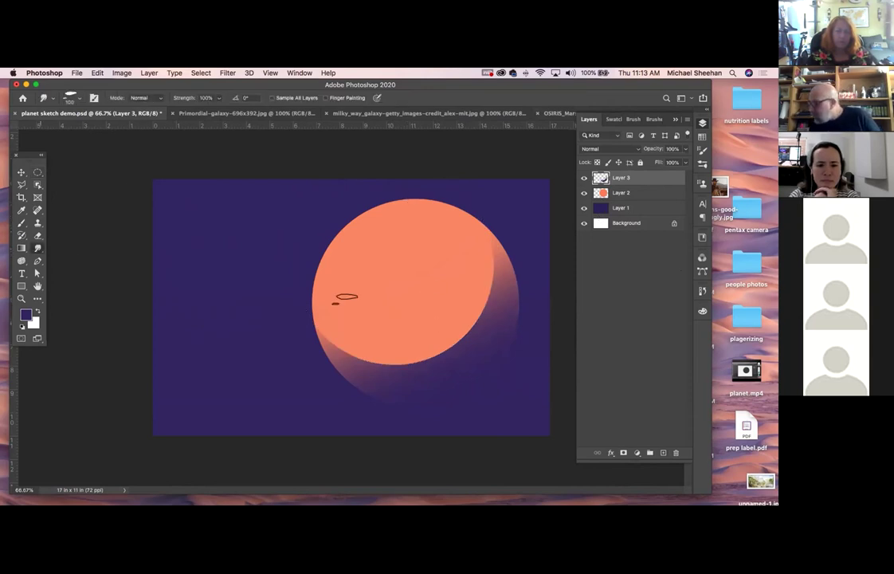
mouse_move(486, 237)
mouse_down()
mouse_move(471, 308)
mouse_move(452, 334)
mouse_up()
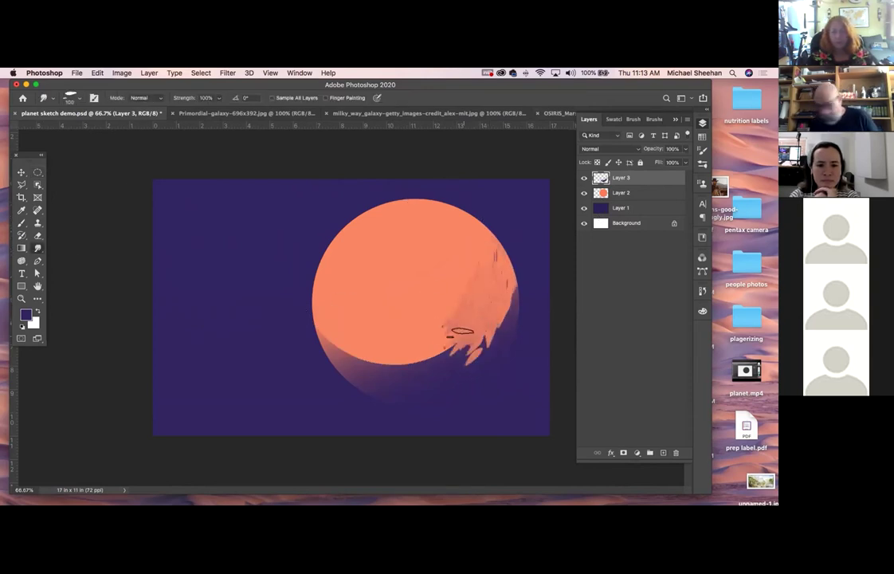
key(super+z)
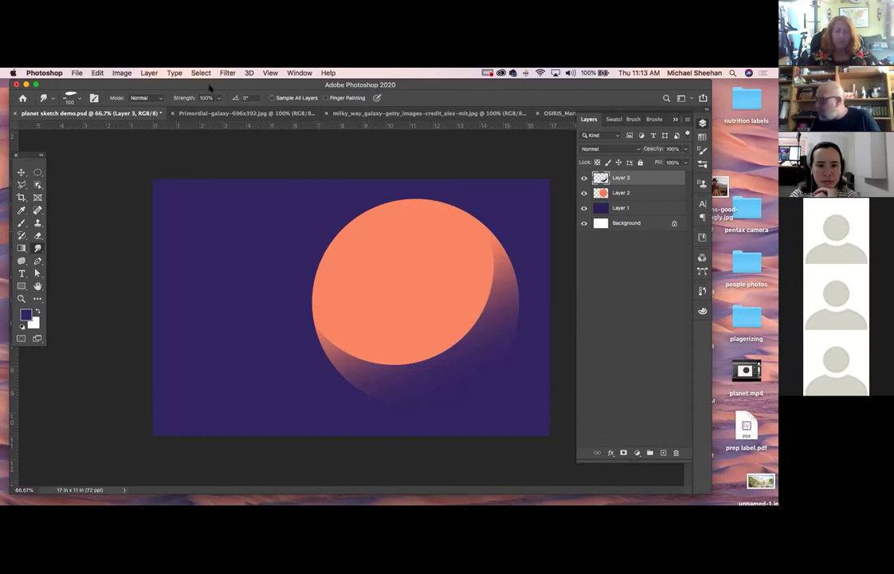
Choose the Just Add Water brush from the My Smudge folder
click(80, 99)
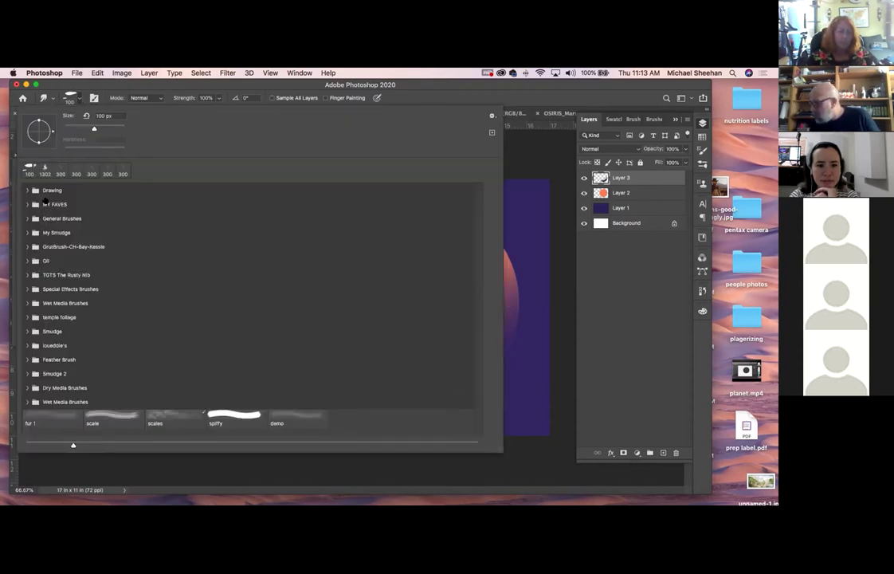
click(26, 231)
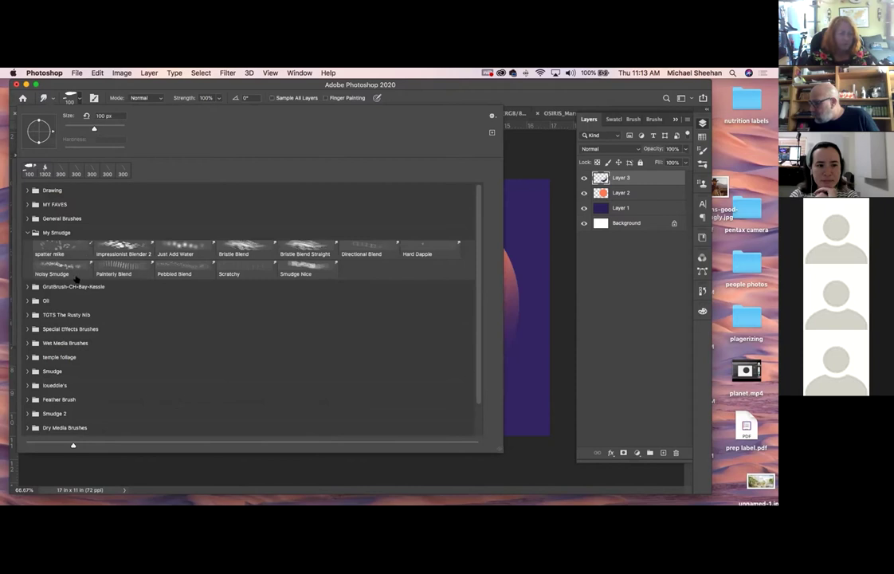
click(209, 248)
click(135, 85)
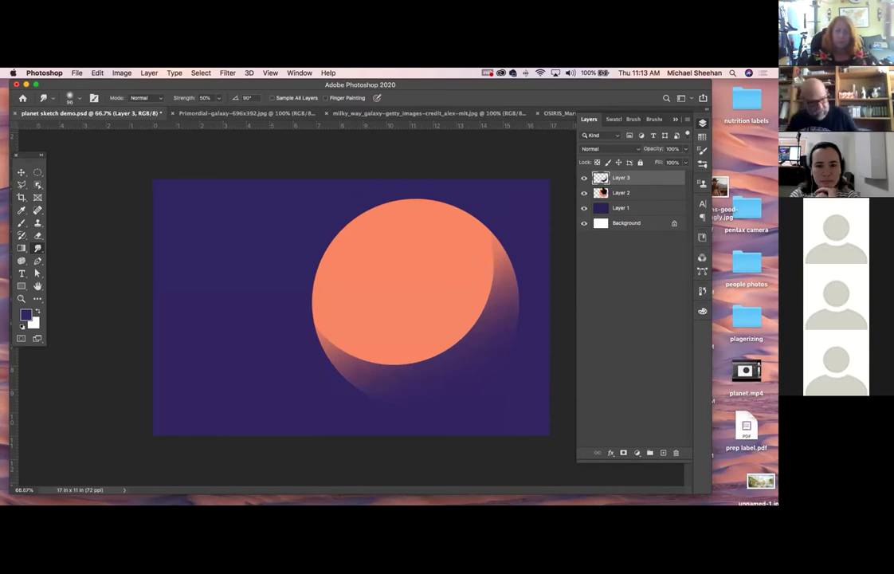
Within Layer 2's circle selection, smudge the crescent shadow's right and lower-left edges into the orange
super+click(605, 193)
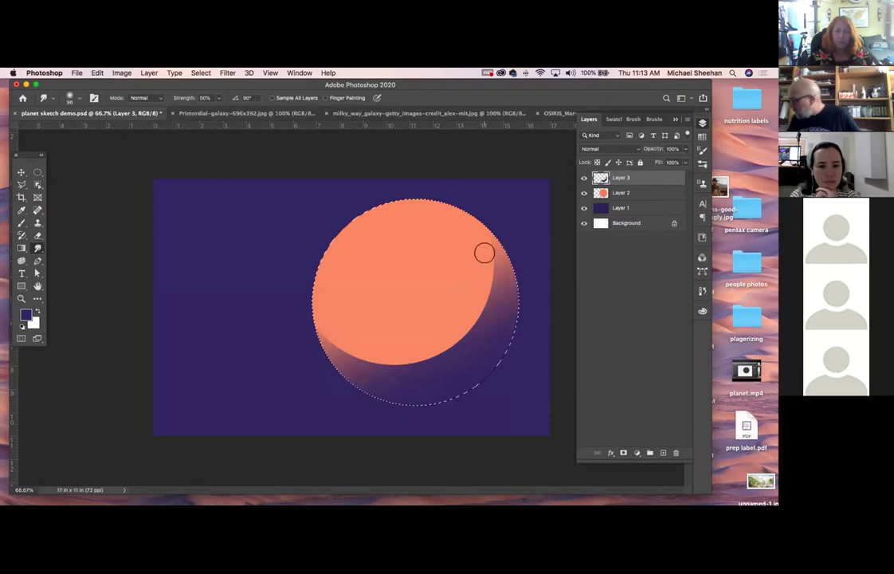
mouse_move(450, 367)
mouse_down()
mouse_move(475, 330)
mouse_move(478, 301)
mouse_move(404, 384)
mouse_move(441, 369)
mouse_move(440, 344)
mouse_up()
mouse_move(309, 324)
mouse_down()
mouse_move(485, 361)
mouse_move(438, 366)
mouse_move(358, 350)
mouse_up()
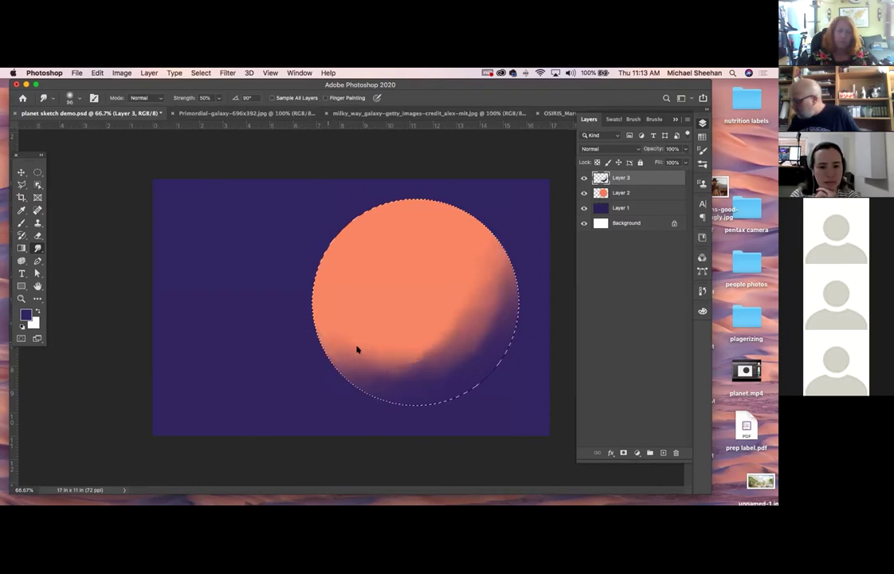
mouse_move(485, 238)
mouse_down()
mouse_move(416, 333)
mouse_move(428, 367)
mouse_move(385, 361)
mouse_move(472, 285)
mouse_move(441, 346)
mouse_move(332, 317)
mouse_move(353, 353)
mouse_move(485, 339)
mouse_move(323, 320)
mouse_move(480, 328)
mouse_move(426, 361)
mouse_move(388, 361)
mouse_move(487, 310)
mouse_up()
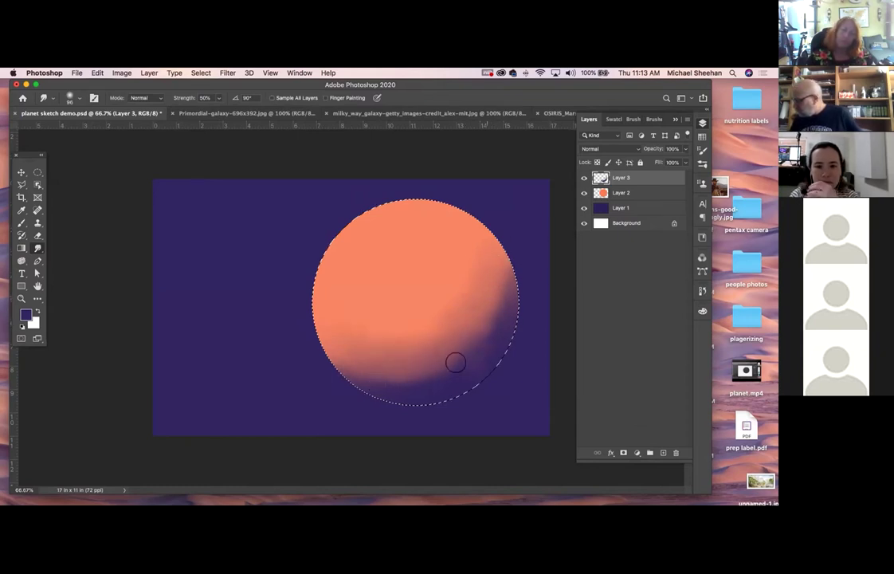
drag(365, 338, 333, 355)
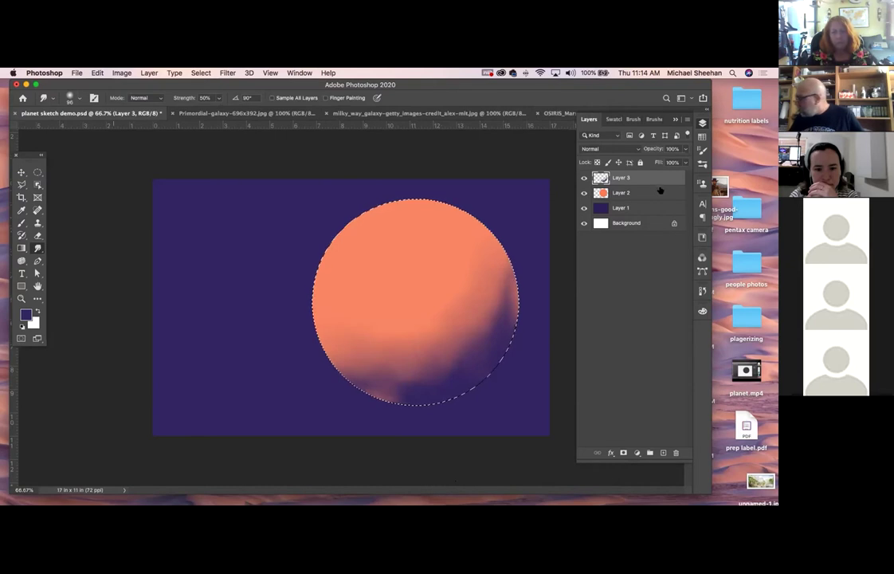
Add an empty Layer 4 on top and check the Mars reference photo
click(663, 453)
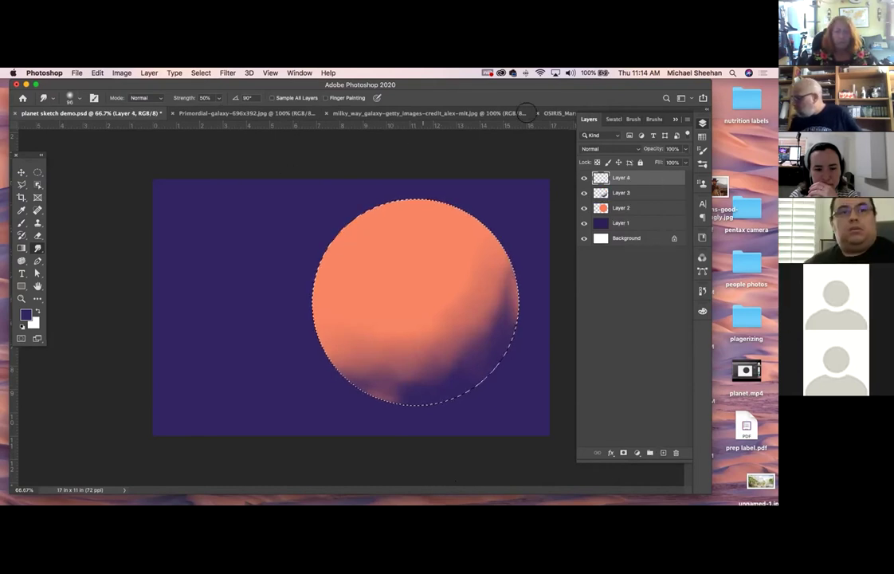
click(560, 113)
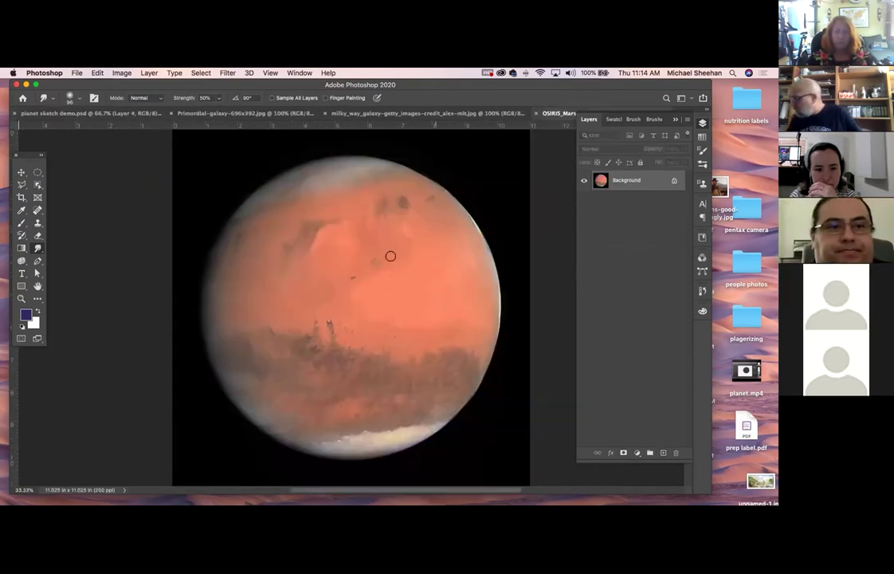
key(b)
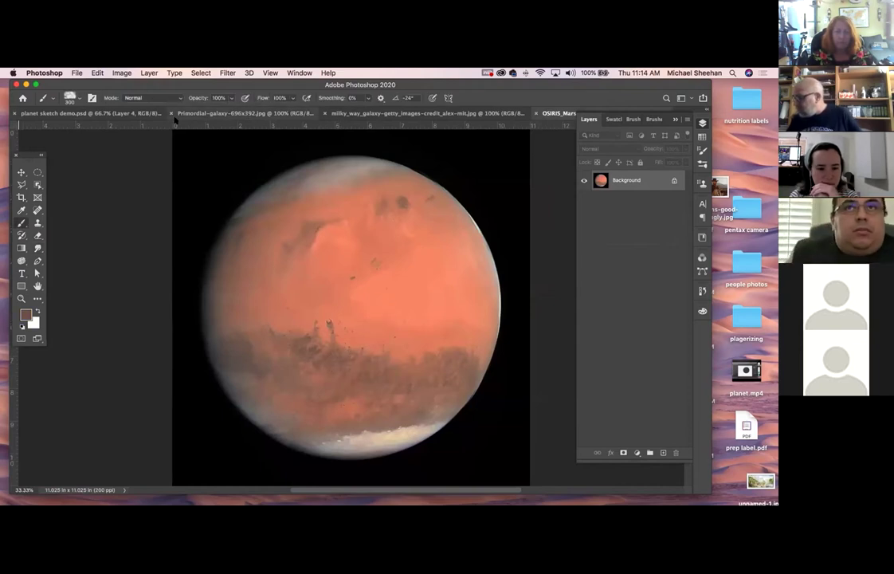
click(109, 114)
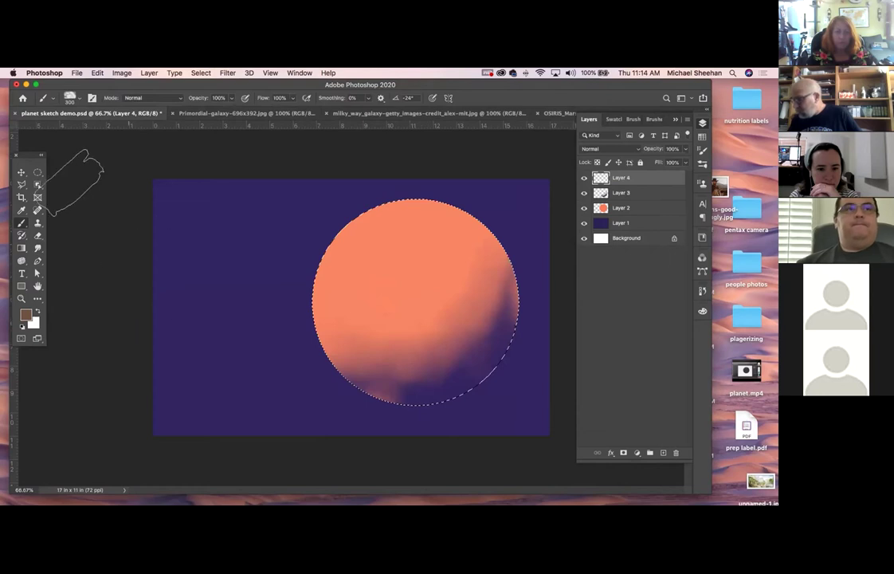
Choose the Charcoal Large Smear brush from the MY FAVES folder
click(70, 97)
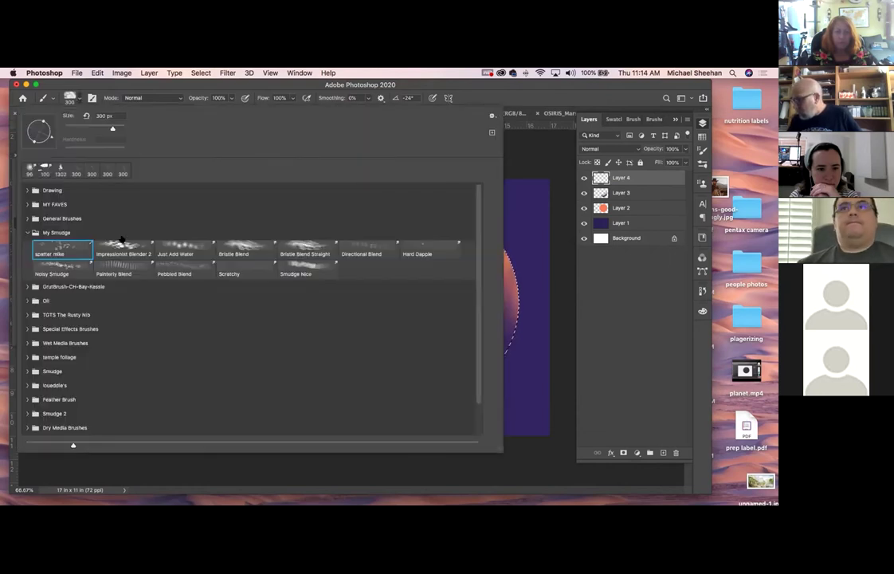
click(26, 204)
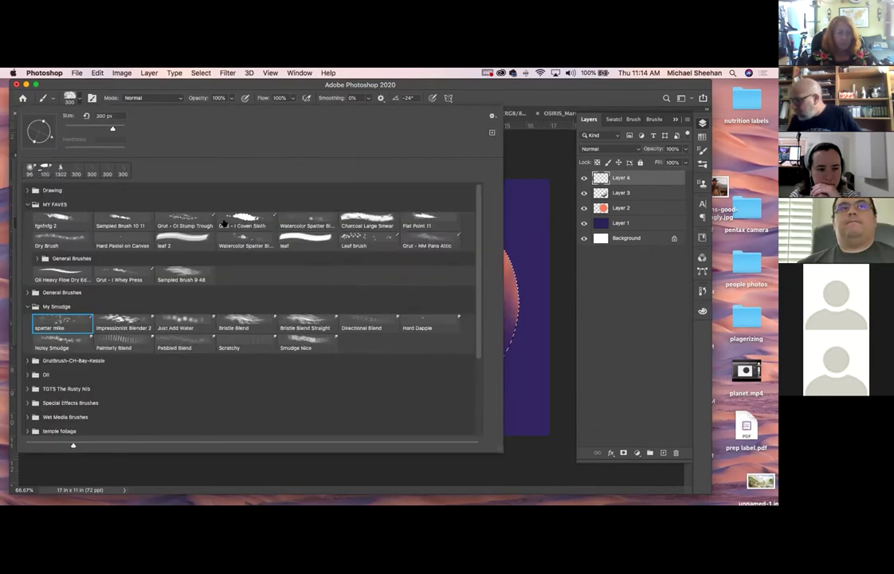
click(202, 211)
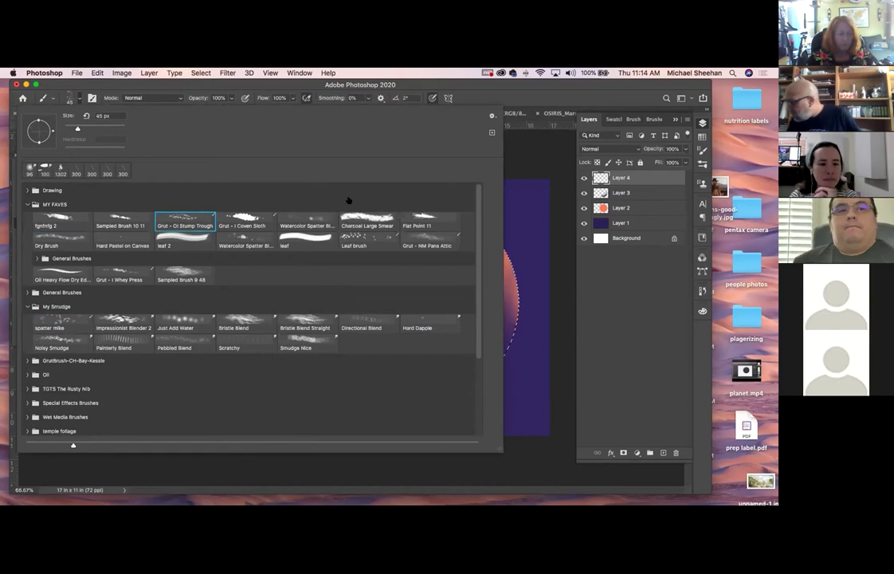
click(383, 218)
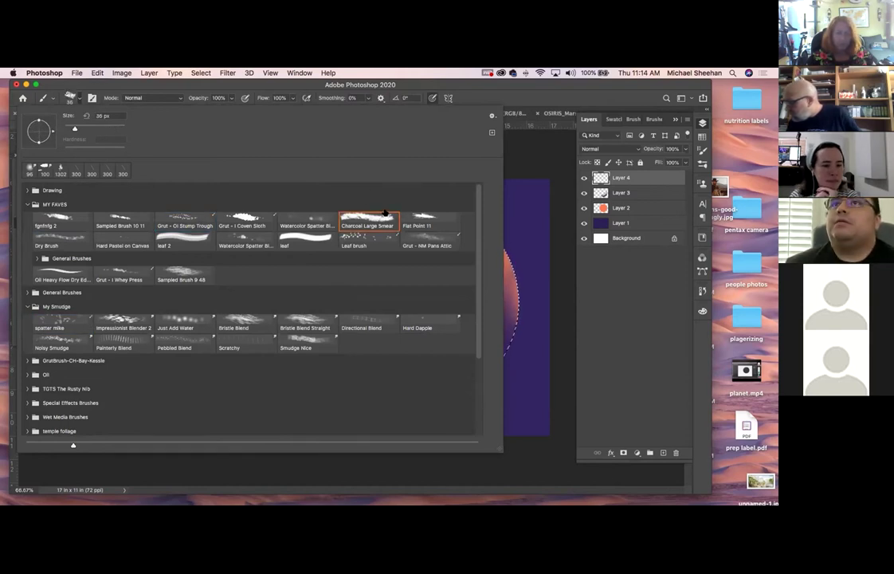
Sample a surface colour from the Mars photo and try a test stroke on the planet, then undo it
click(142, 89)
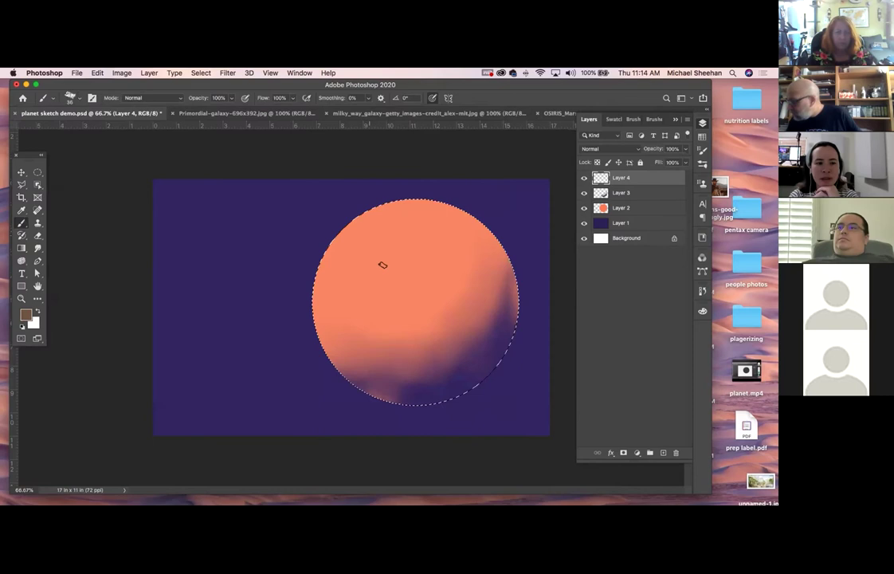
key(ctrl+z)
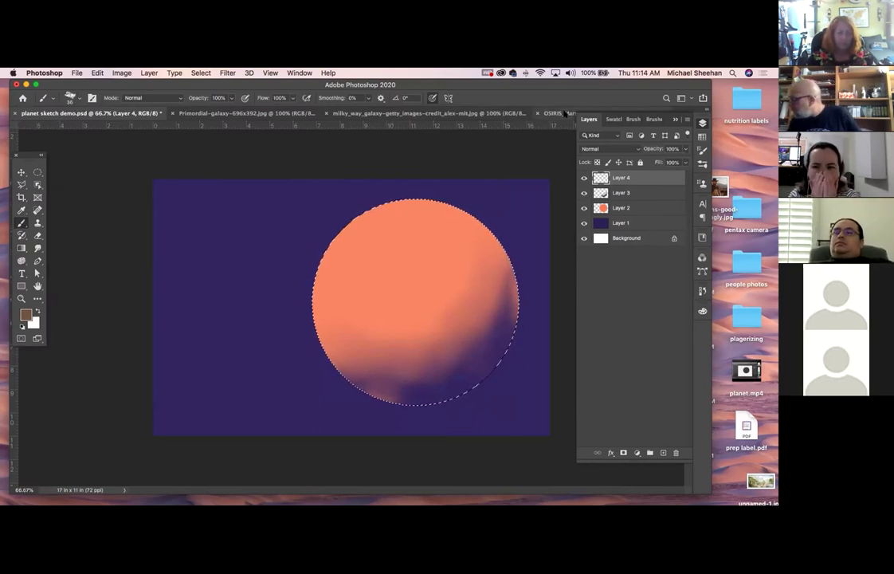
click(558, 113)
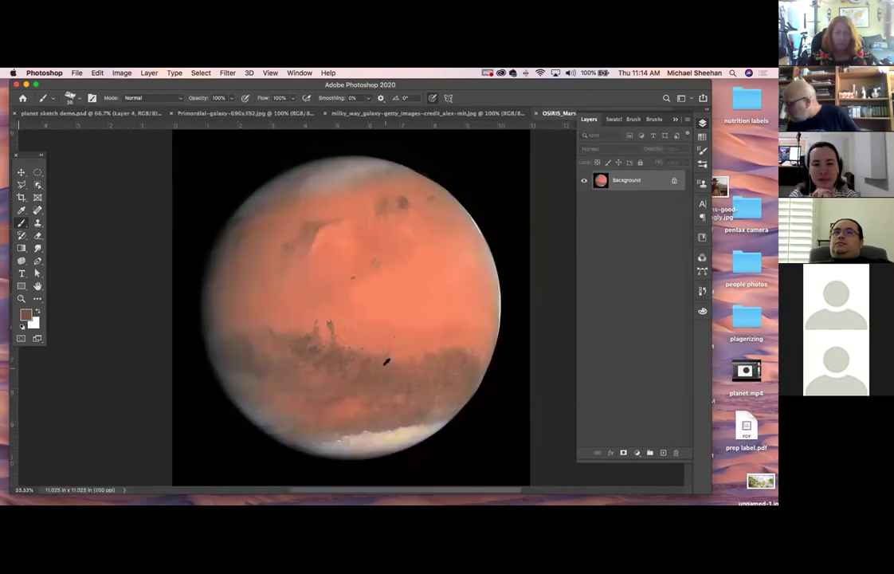
click(302, 329)
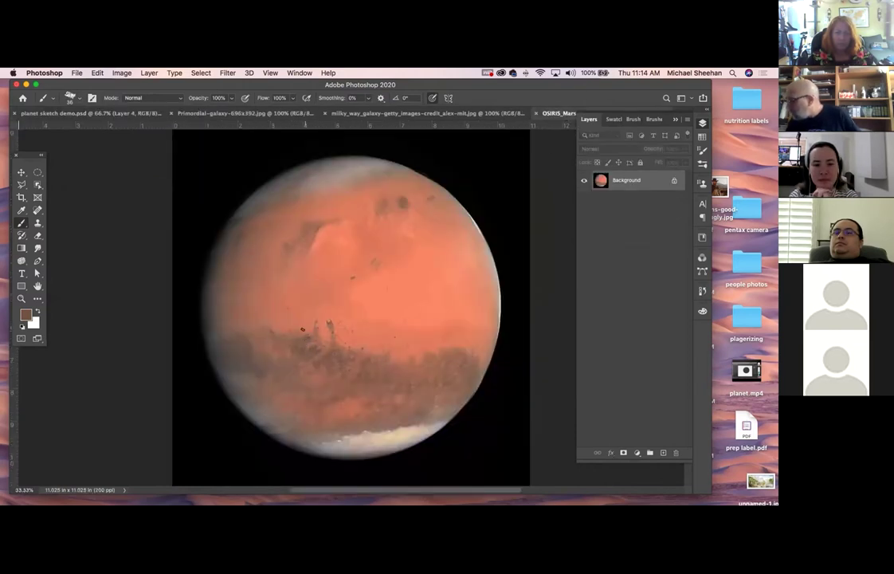
click(79, 113)
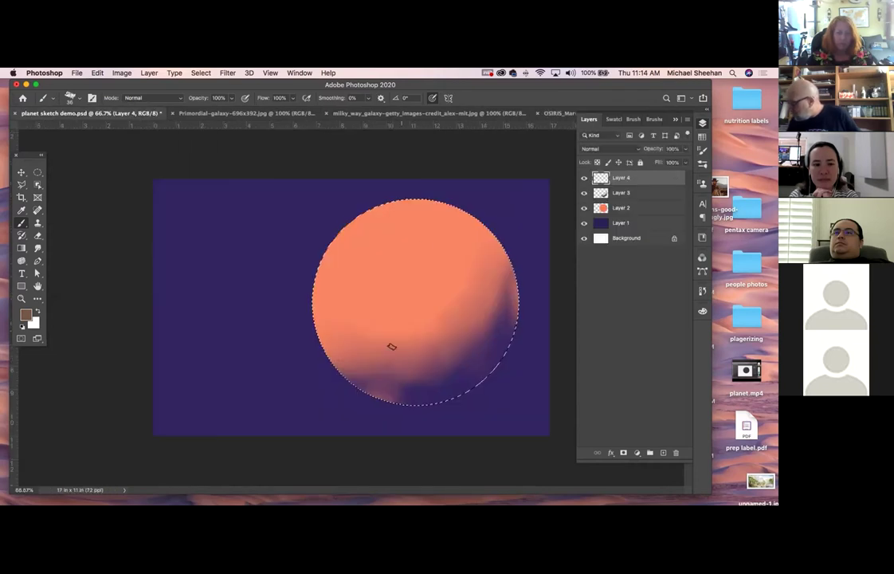
drag(399, 315, 412, 355)
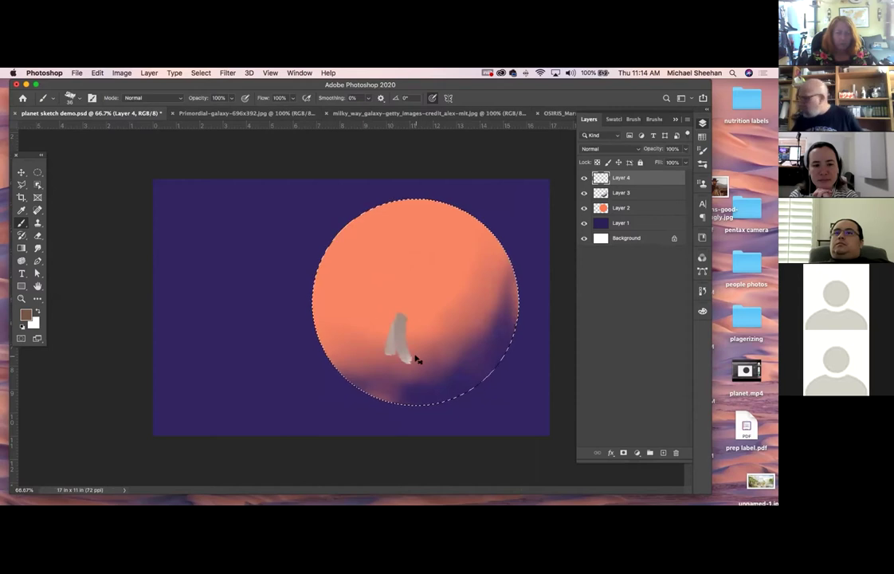
key(cmd+z)
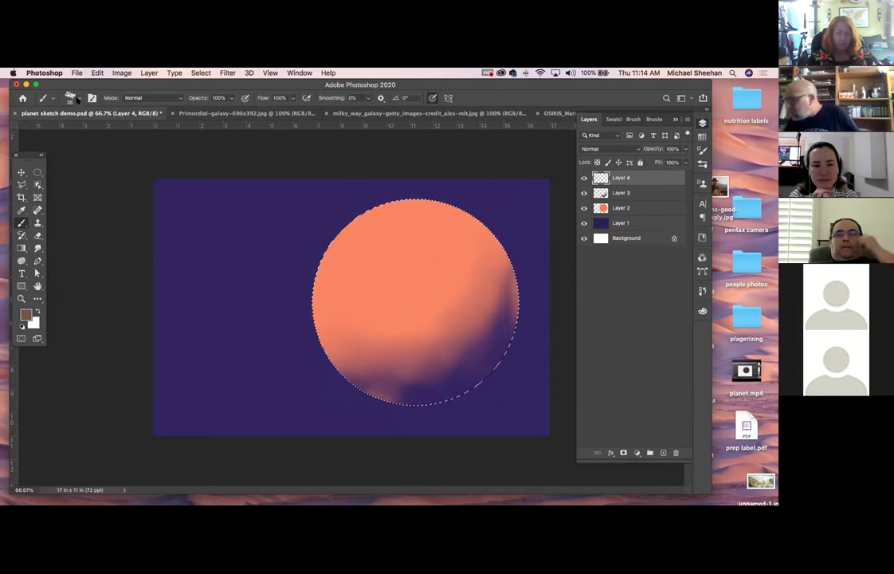
Try another stroke on the planet's right side, undo it, and keep the brush blending mode at Normal
click(77, 99)
click(72, 95)
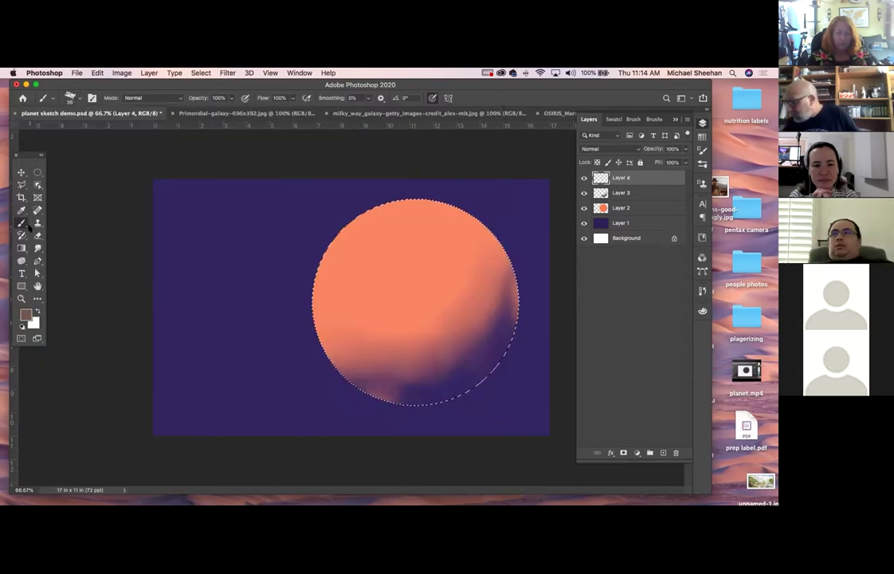
mouse_move(473, 261)
mouse_down()
mouse_move(467, 309)
mouse_move(476, 321)
mouse_up()
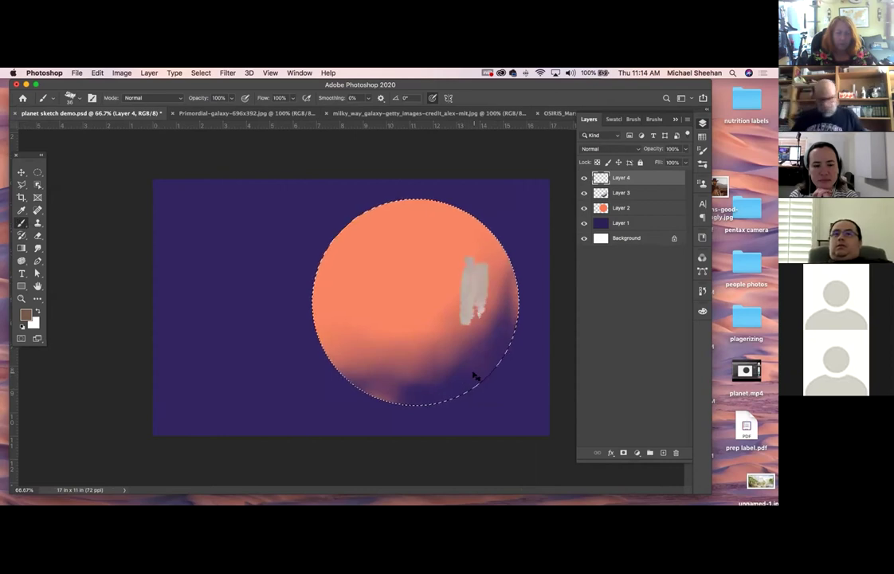
key(super+z)
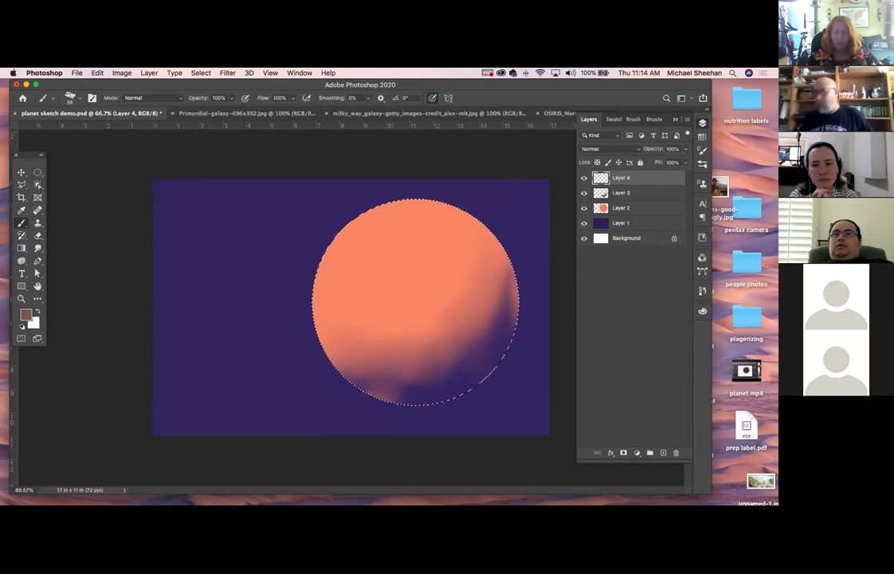
click(152, 97)
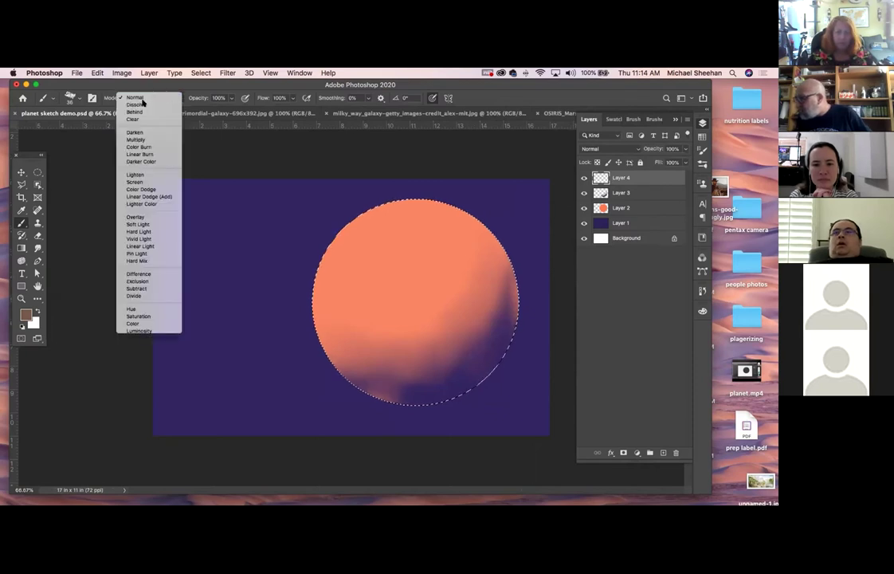
click(112, 99)
Paint dark brown streaks over the planet's right side and upper-left with the Flat Point 11 brush
click(80, 97)
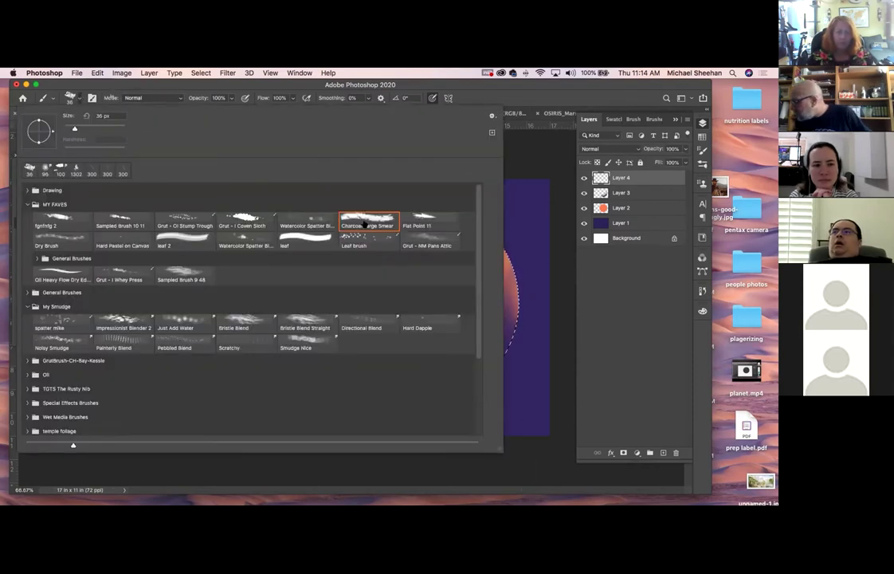
key(period)
click(201, 86)
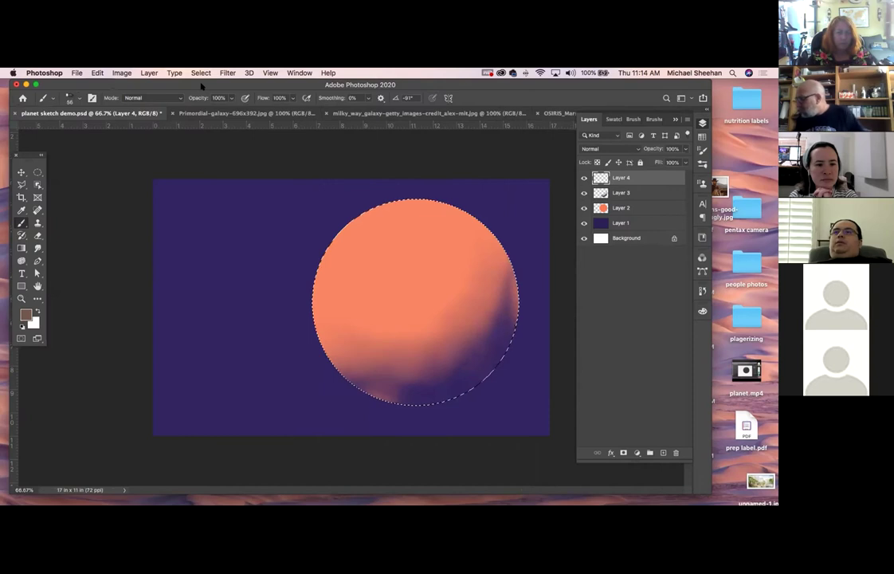
mouse_move(460, 335)
mouse_down()
mouse_move(482, 270)
mouse_move(483, 328)
mouse_move(490, 259)
mouse_move(497, 318)
mouse_move(497, 270)
mouse_move(442, 228)
mouse_move(499, 284)
mouse_move(462, 219)
mouse_move(498, 266)
mouse_move(456, 231)
mouse_move(495, 264)
mouse_move(433, 263)
mouse_up()
mouse_move(374, 299)
mouse_down()
mouse_move(365, 261)
mouse_move(403, 352)
mouse_move(396, 301)
mouse_move(379, 279)
mouse_move(394, 346)
mouse_move(381, 318)
mouse_move(467, 382)
mouse_move(521, 389)
mouse_move(445, 321)
mouse_move(463, 338)
mouse_move(464, 311)
mouse_move(419, 291)
mouse_move(461, 377)
mouse_move(487, 346)
mouse_move(503, 295)
mouse_move(458, 390)
mouse_up()
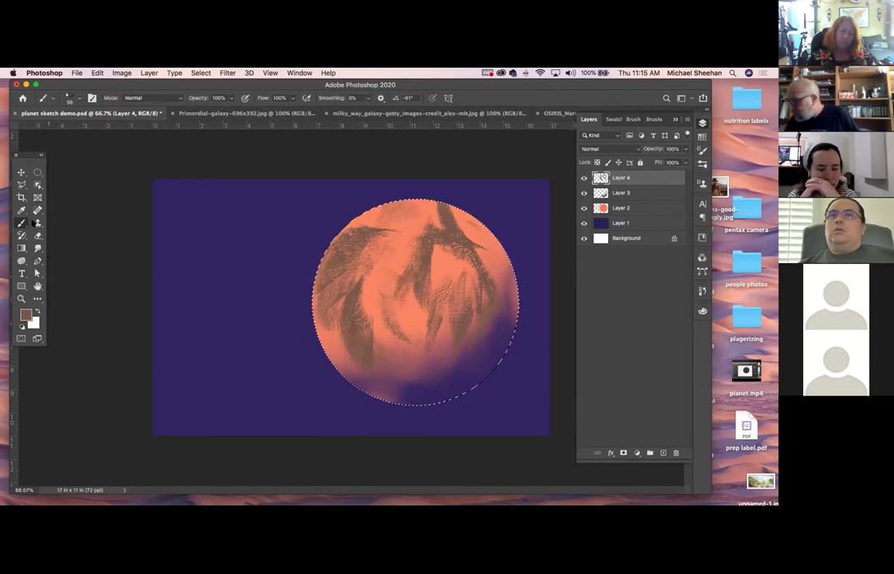
Add textured strokes along the upper-left rim and lower-left with the Grut - Oi Stump Trough brush
click(77, 99)
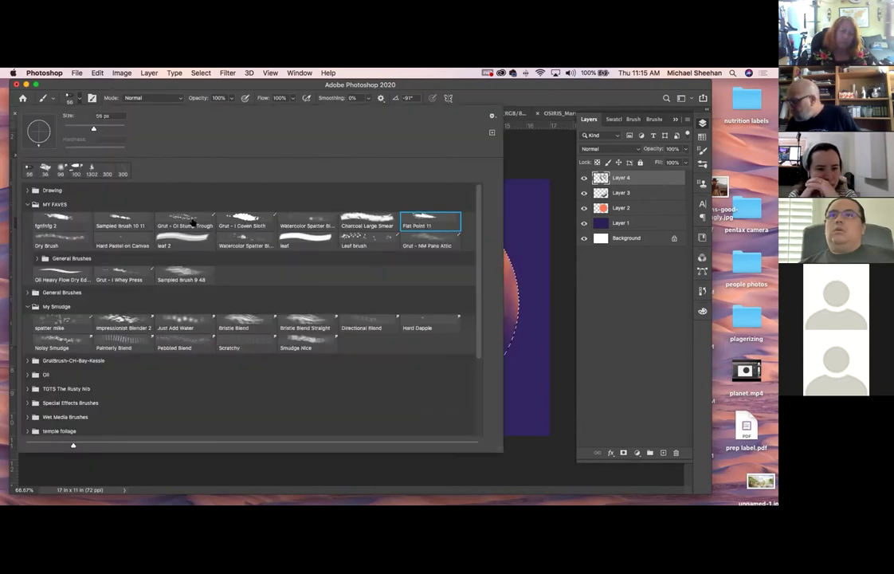
click(192, 217)
key(Return)
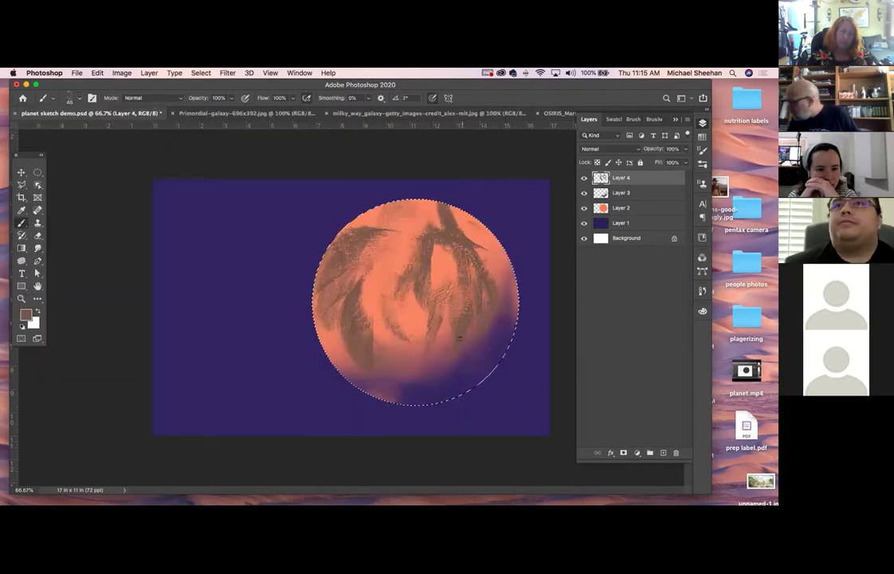
mouse_move(357, 188)
mouse_down()
mouse_move(319, 228)
mouse_move(371, 184)
mouse_move(319, 281)
mouse_up()
mouse_move(378, 330)
mouse_down()
mouse_move(328, 287)
mouse_move(349, 267)
mouse_move(397, 384)
mouse_up()
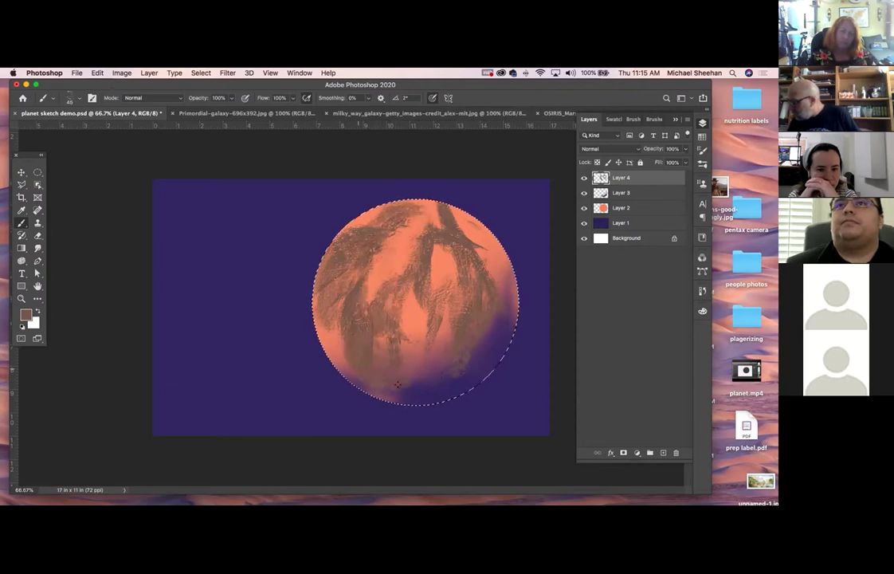
Smudge the brown streaks at the planet's top using the Impressionist Blender 2 brush at 100% strength
click(37, 248)
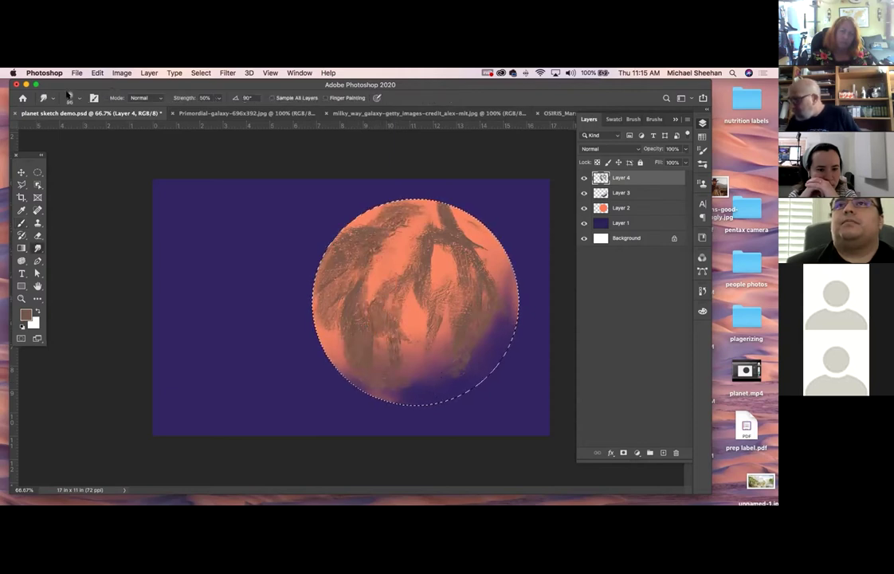
click(70, 98)
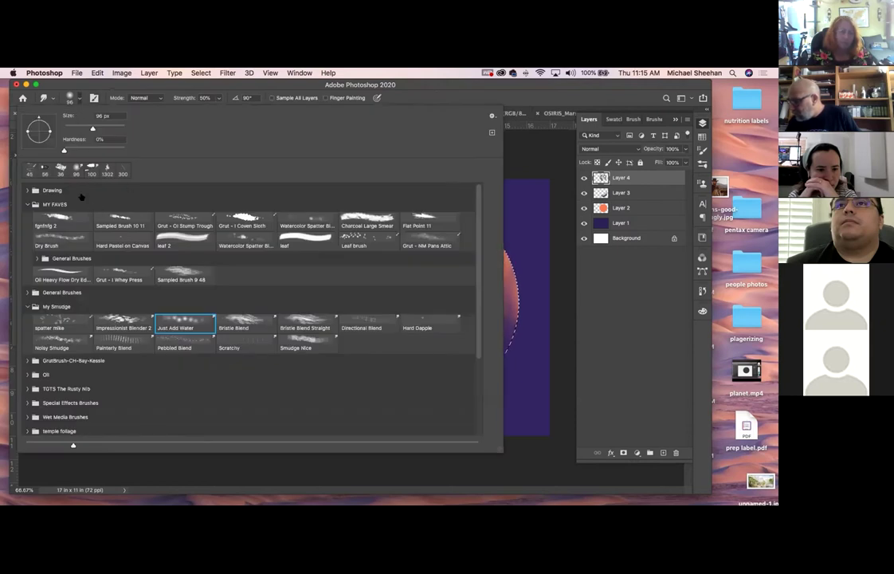
click(123, 322)
click(175, 89)
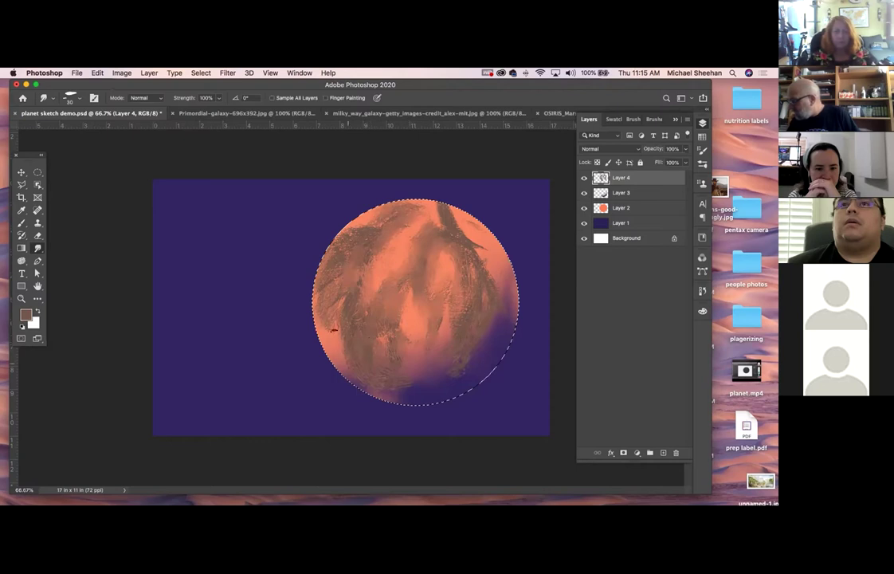
drag(472, 255, 439, 218)
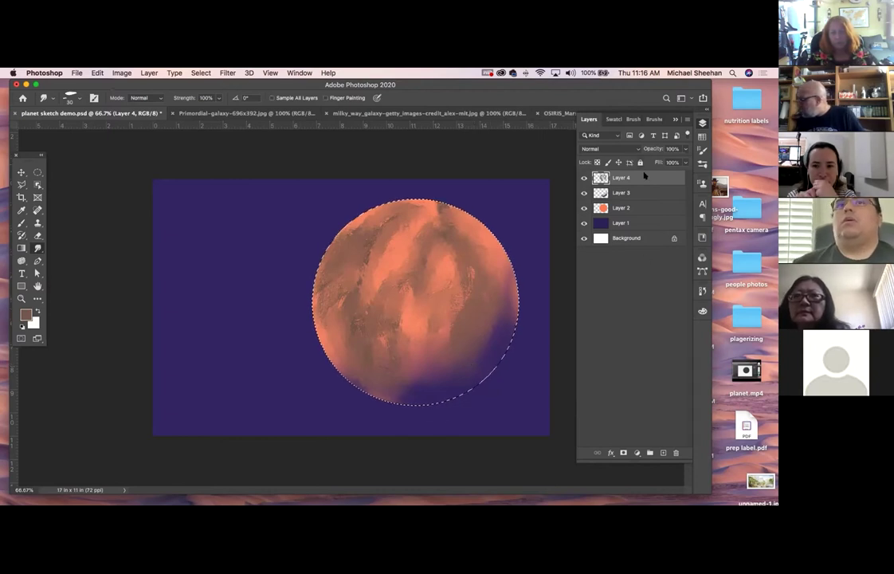
Add a new Layer 5 and move it beneath the planet's Layer 2
click(640, 209)
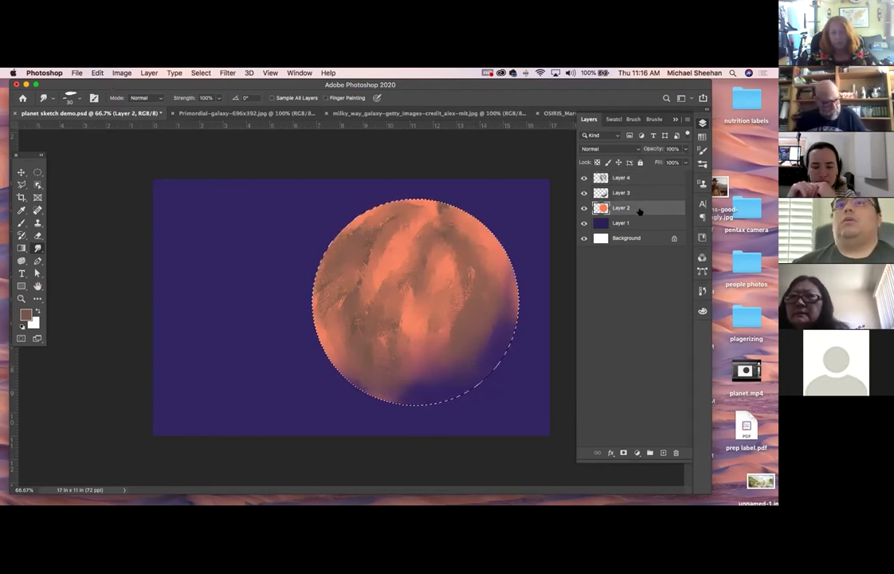
click(661, 452)
drag(654, 209, 653, 227)
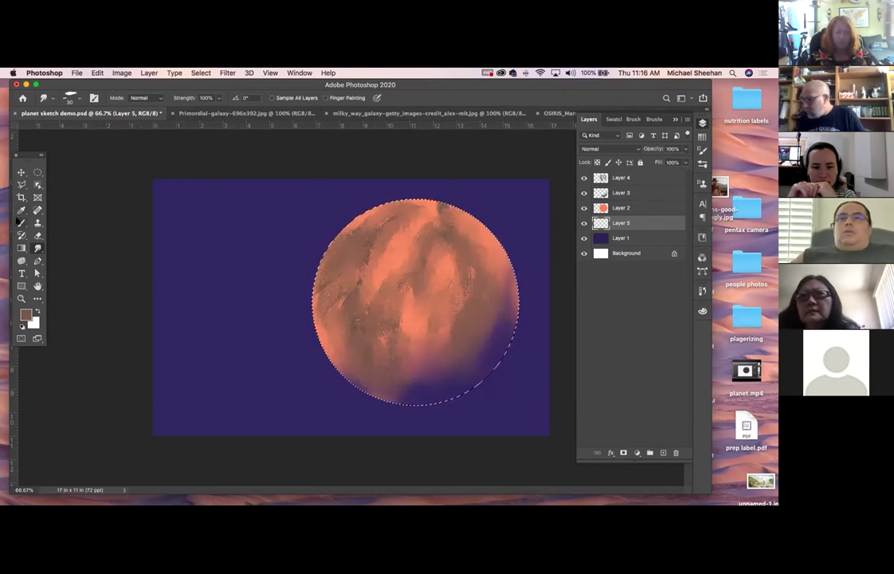
Sample a light blue from the galaxy image as the painting colour
click(229, 114)
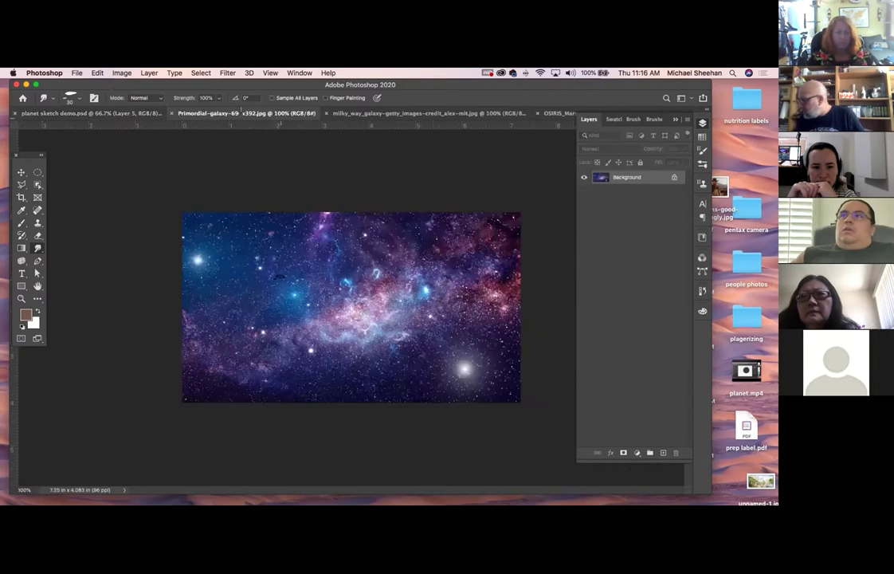
key(b)
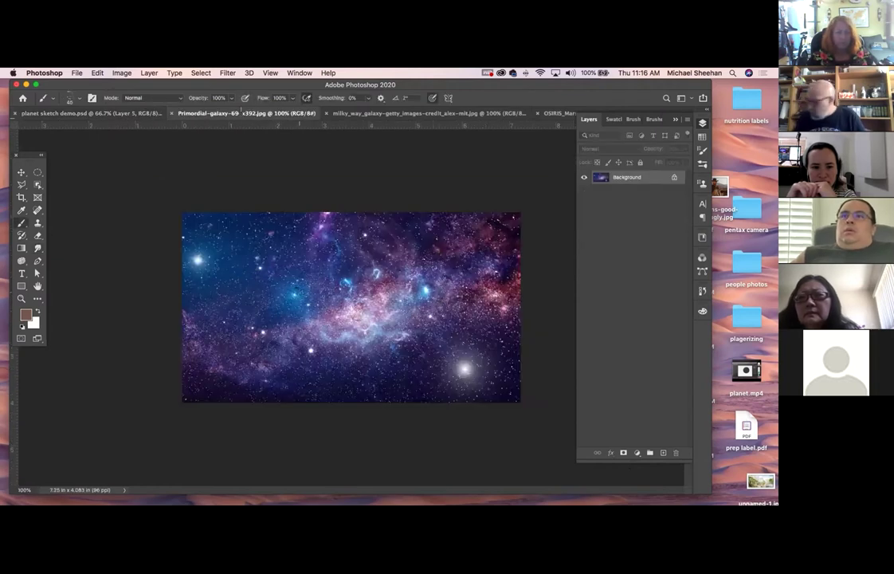
alt+click(297, 289)
click(89, 114)
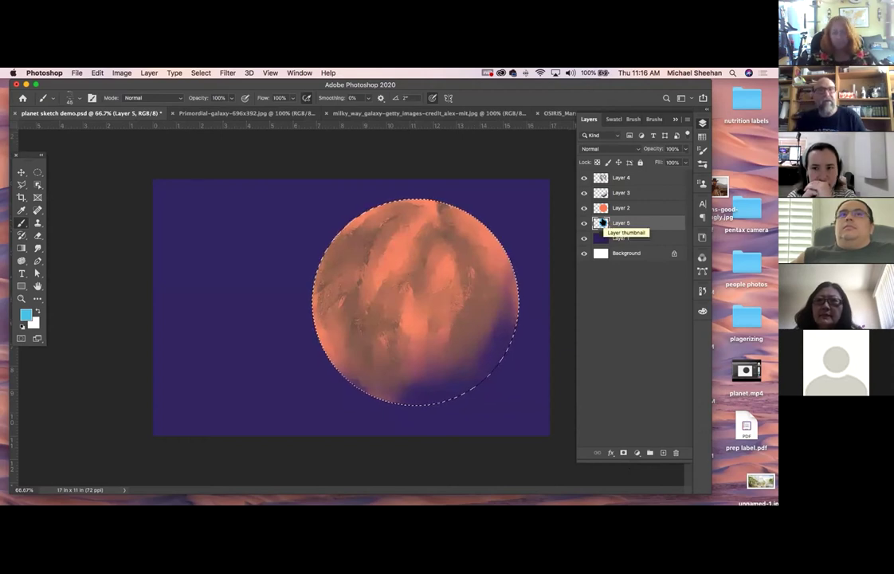
Deselect, then give the blue circle on Layer 5 a Gaussian Blur of about 9.5 px
key(super+d)
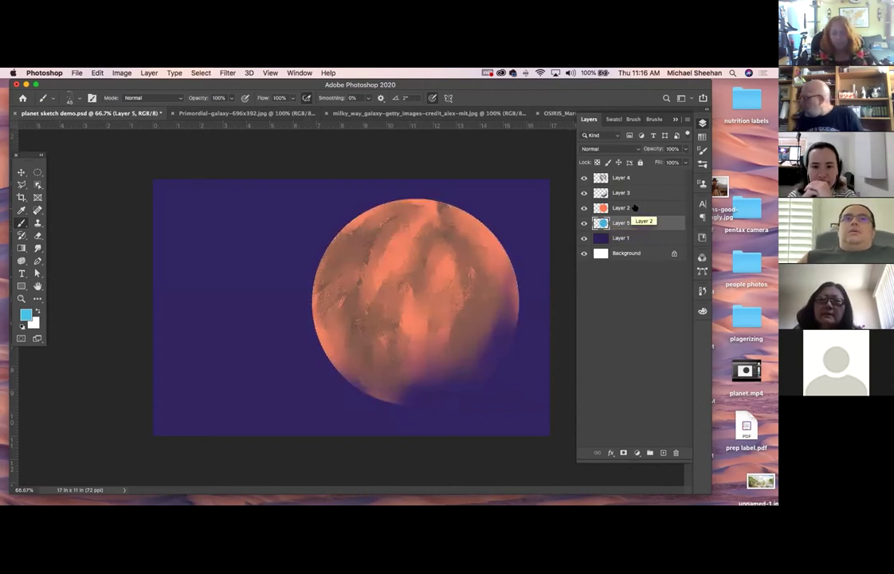
click(626, 207)
click(630, 222)
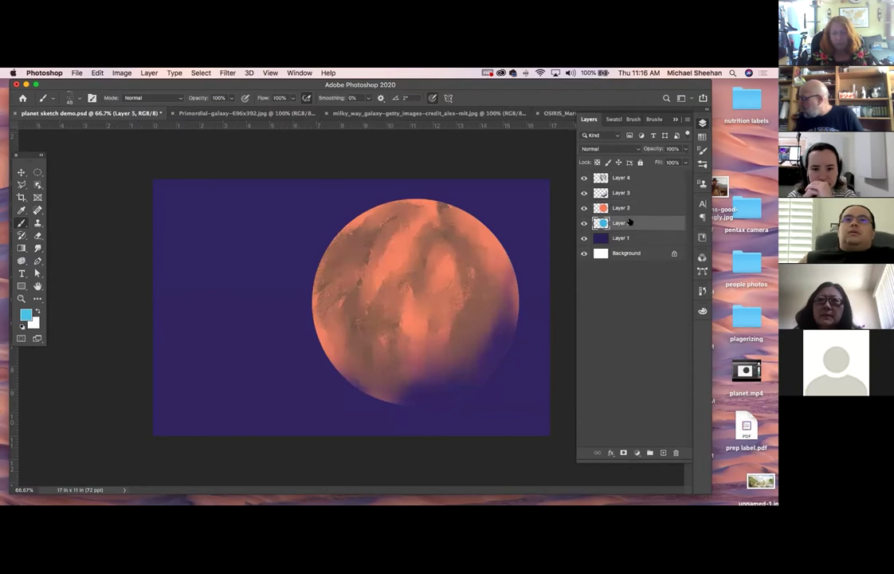
click(227, 73)
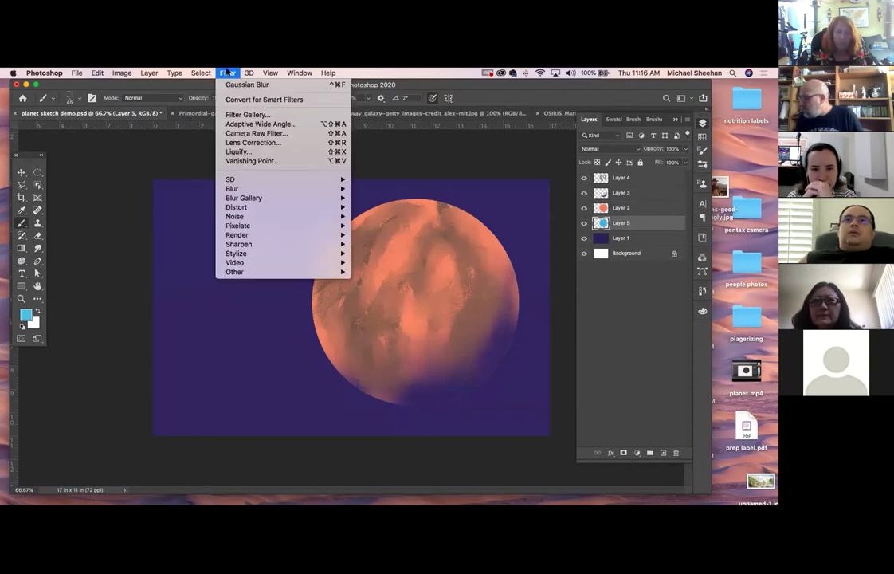
mouse_move(319, 189)
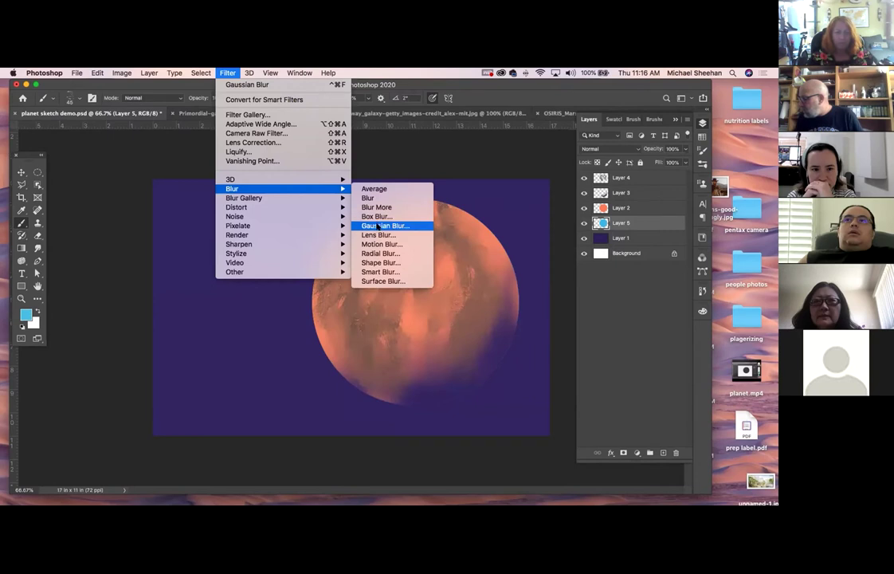
click(379, 226)
drag(128, 343, 122, 342)
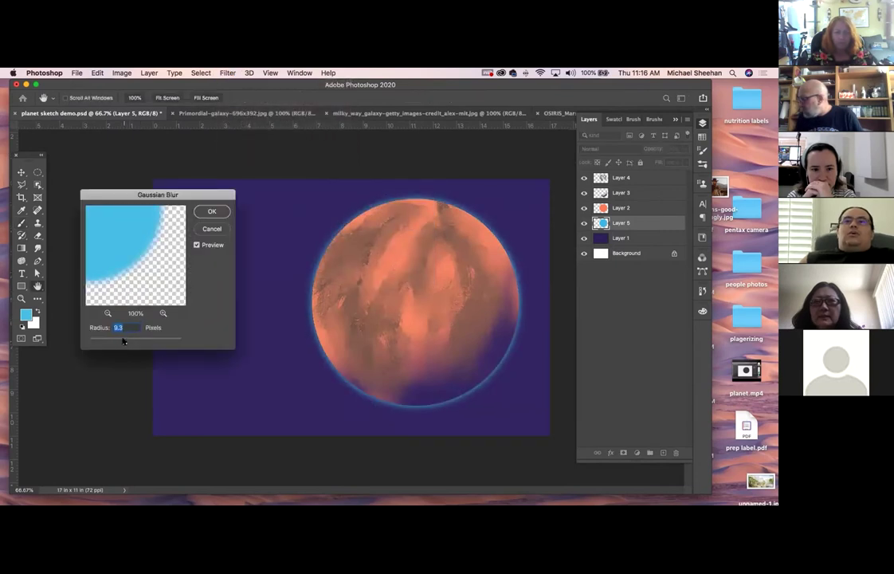
click(209, 211)
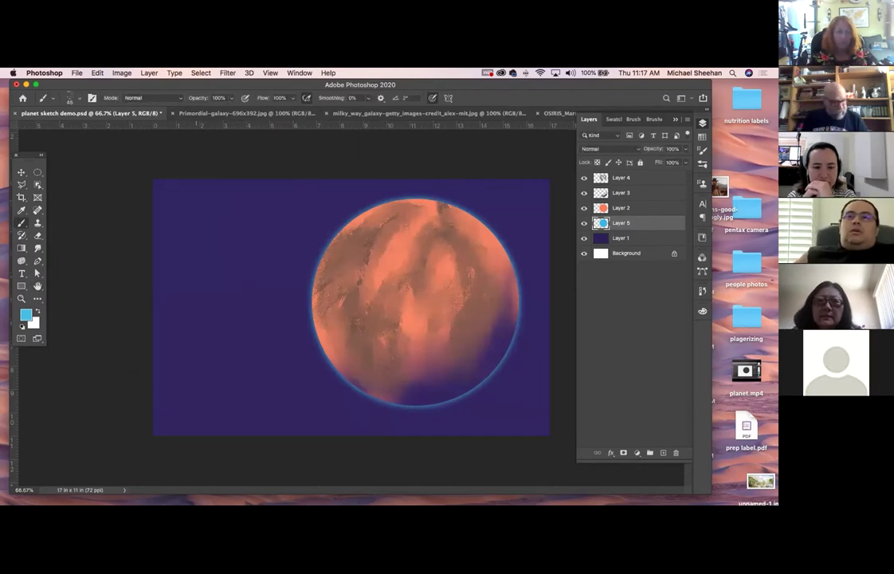
Invert the blurred circle's colours and shift its hue to +165 for a teal glow
key(super+i)
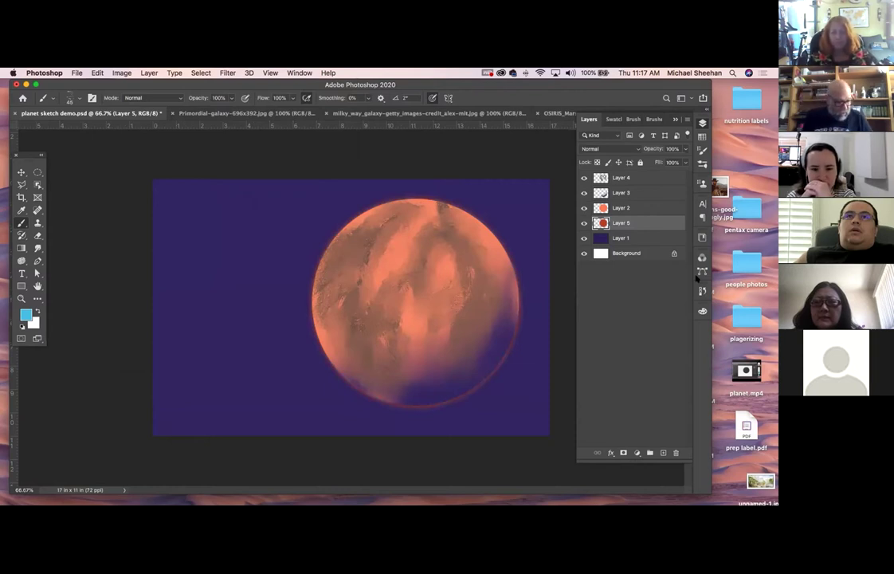
key(super+u)
drag(93, 148, 137, 158)
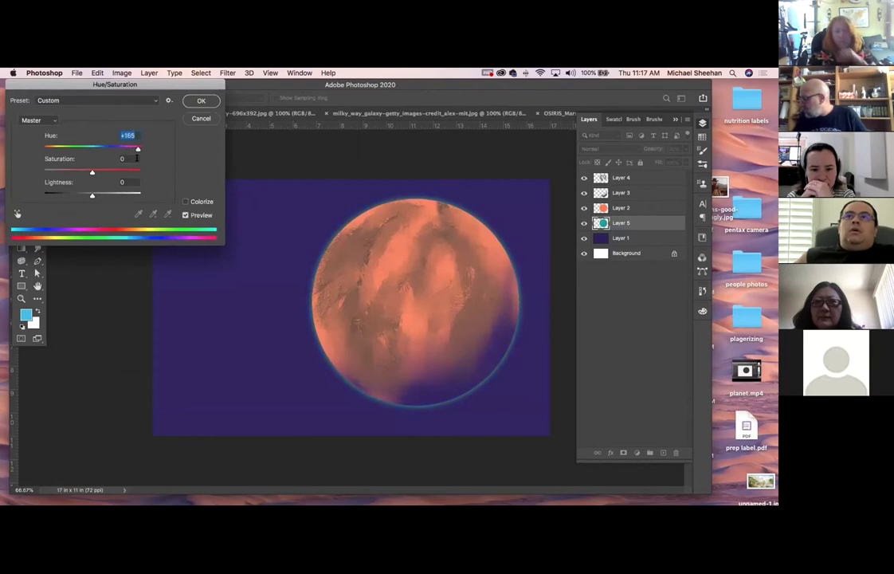
click(201, 100)
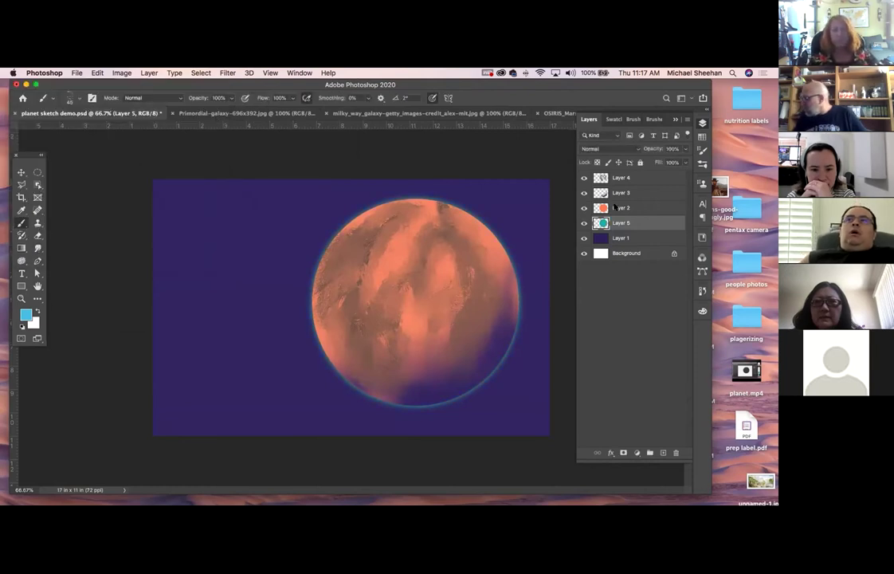
Select Layer 2, then hide and re-show Layer 4's surface texture to compare
click(634, 211)
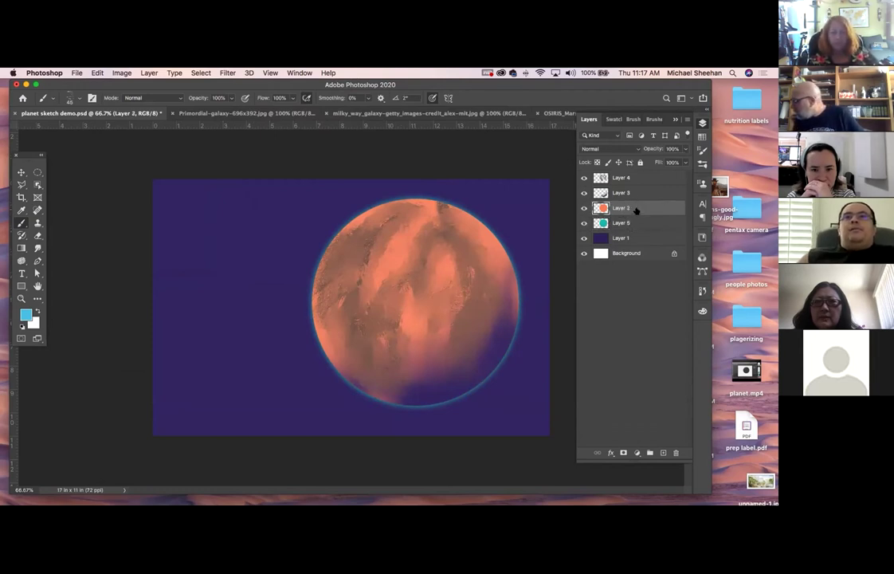
click(585, 178)
click(584, 178)
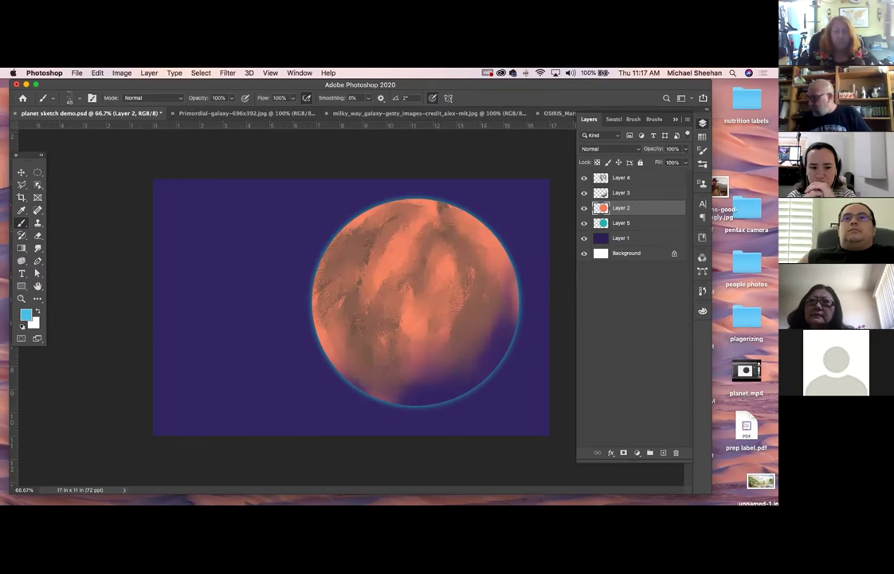
Sample a darker blue from the galaxy image, then return to the planet sketch
click(23, 211)
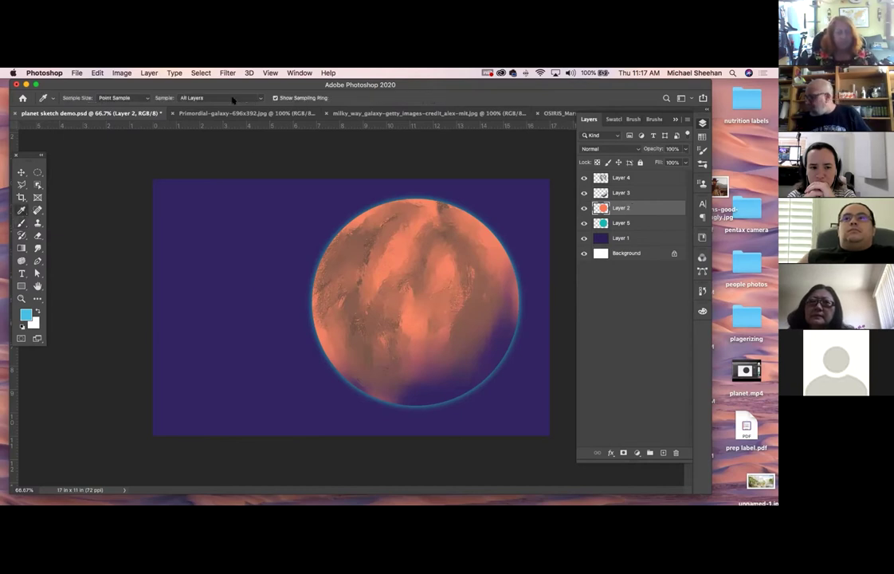
key(ctrl+Tab)
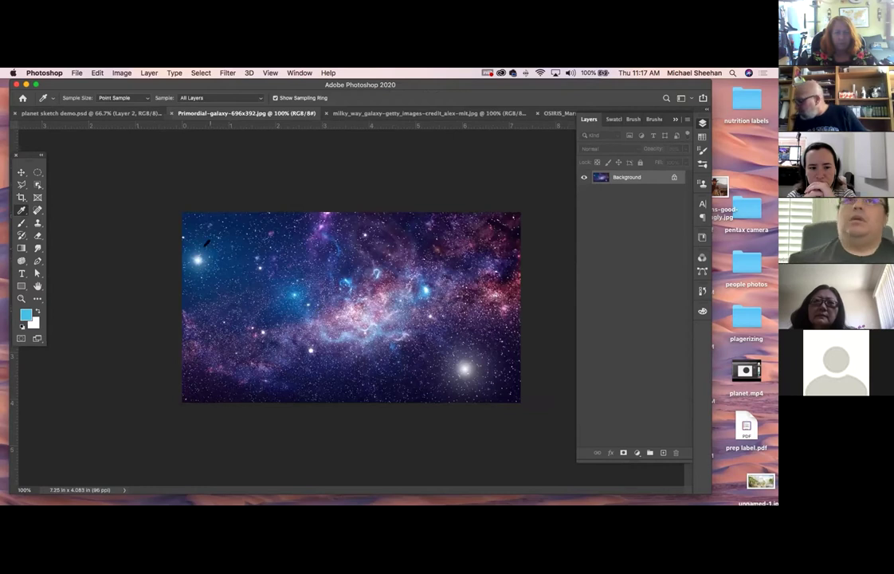
click(205, 250)
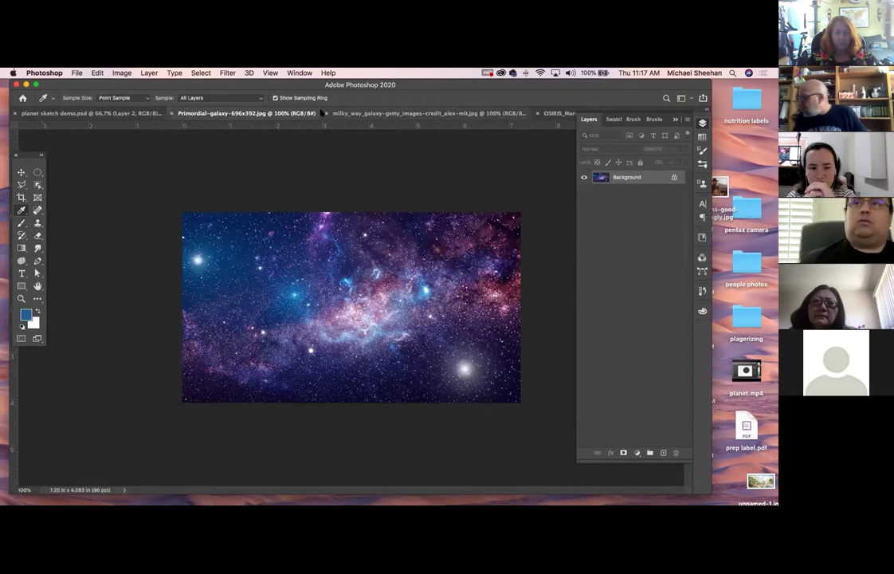
click(115, 112)
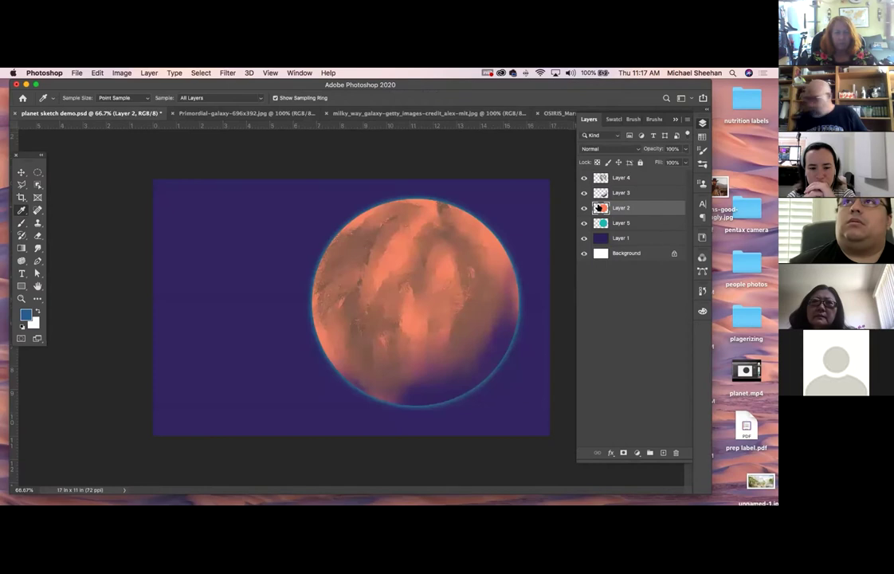
Colorize Layer 2's planet base blue: Hue 210, Saturation 43, Lightness about -38
key(super+u)
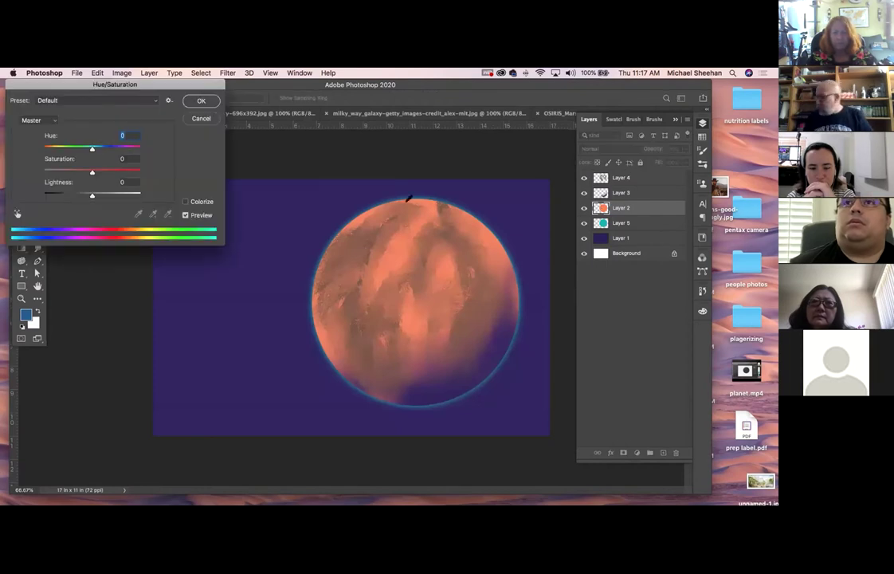
click(185, 202)
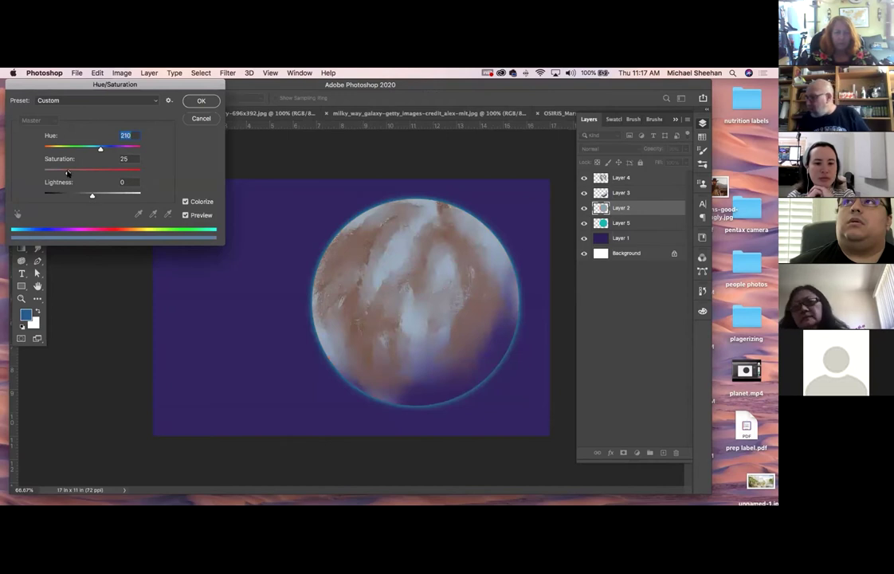
click(100, 172)
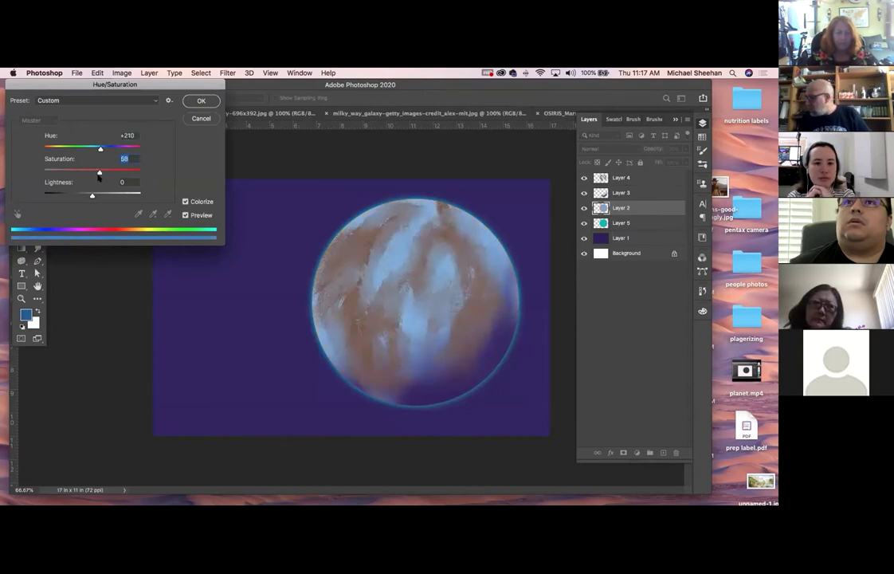
mouse_move(91, 196)
mouse_down()
mouse_move(79, 196)
mouse_move(85, 171)
mouse_move(74, 193)
mouse_up()
click(99, 171)
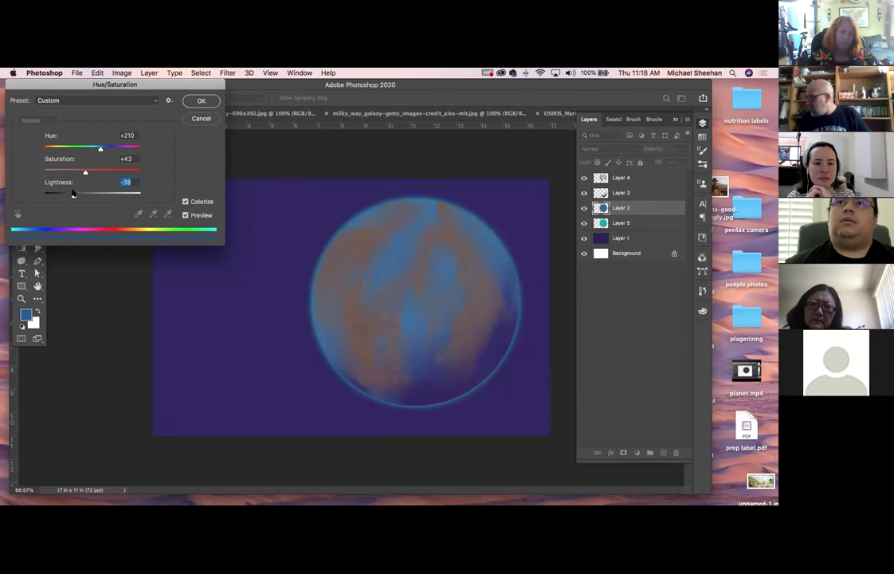
click(201, 100)
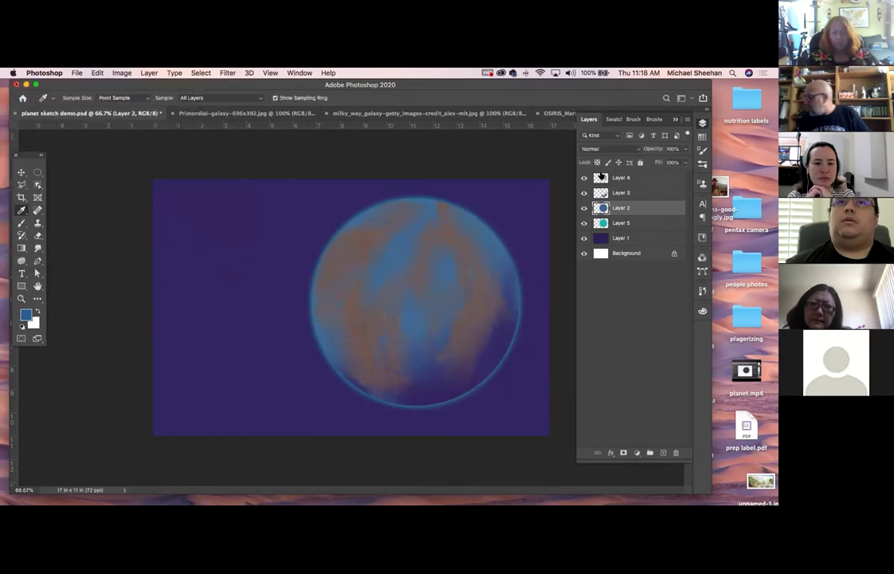
Toggle Layer 4's texture on and off to compare the new blue base
click(583, 178)
click(584, 178)
click(584, 178)
Show Layer 4's texture, try a few hue shifts on it, then cancel them
click(584, 177)
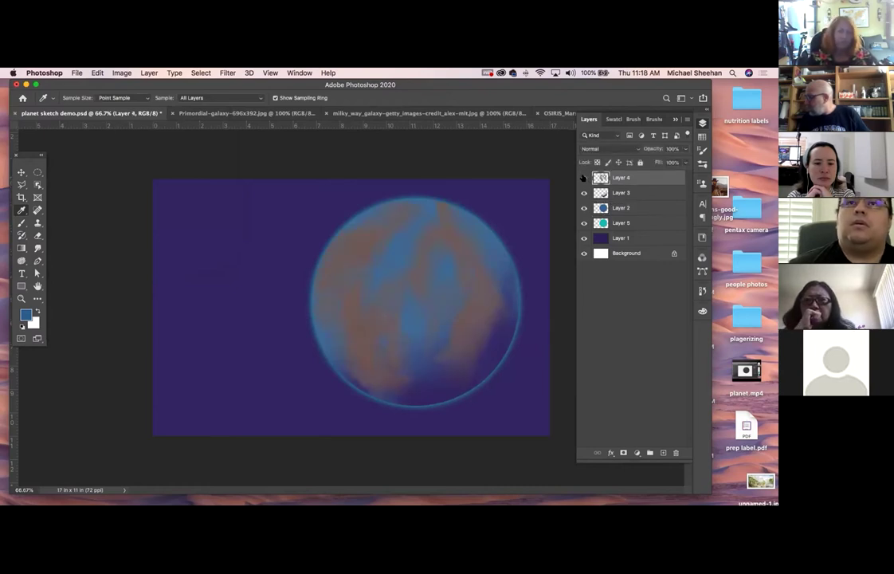
key(super+u)
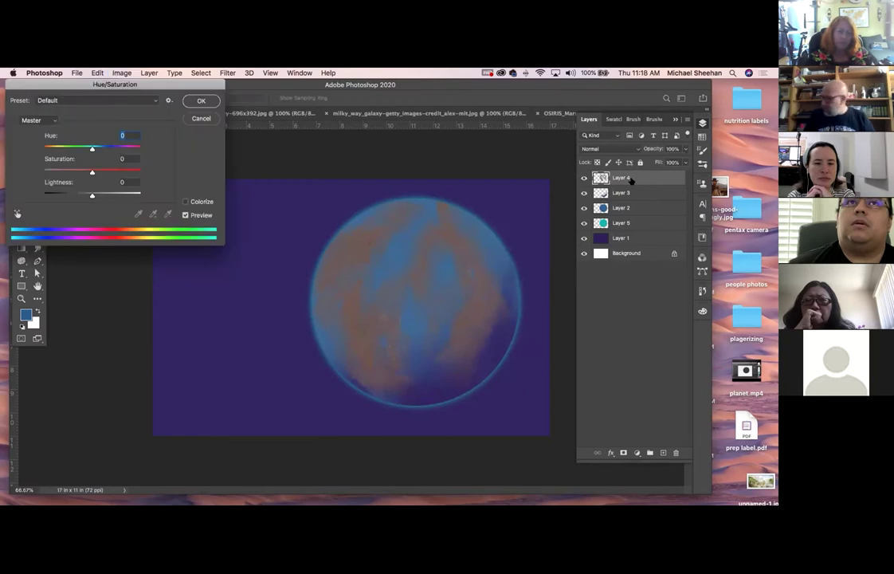
drag(93, 149, 132, 158)
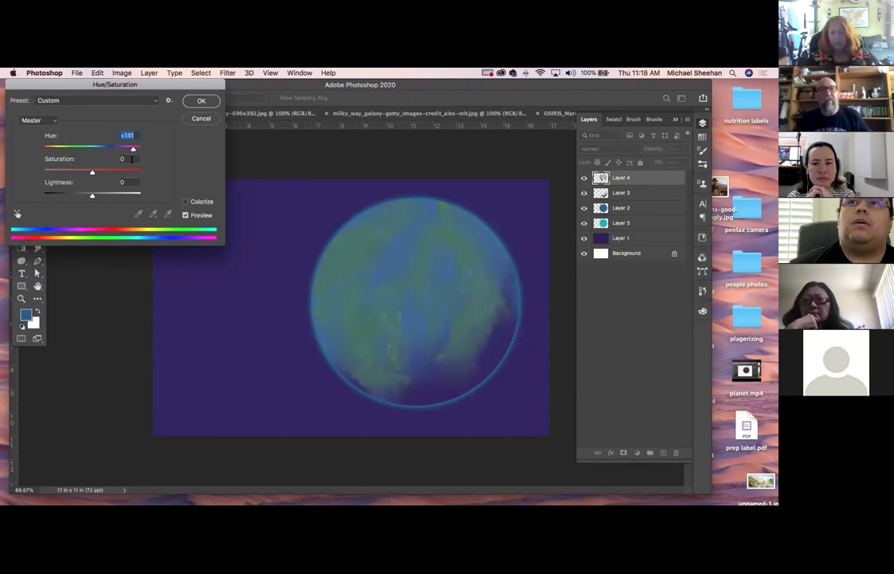
drag(133, 149, 38, 142)
key(ctrl+z)
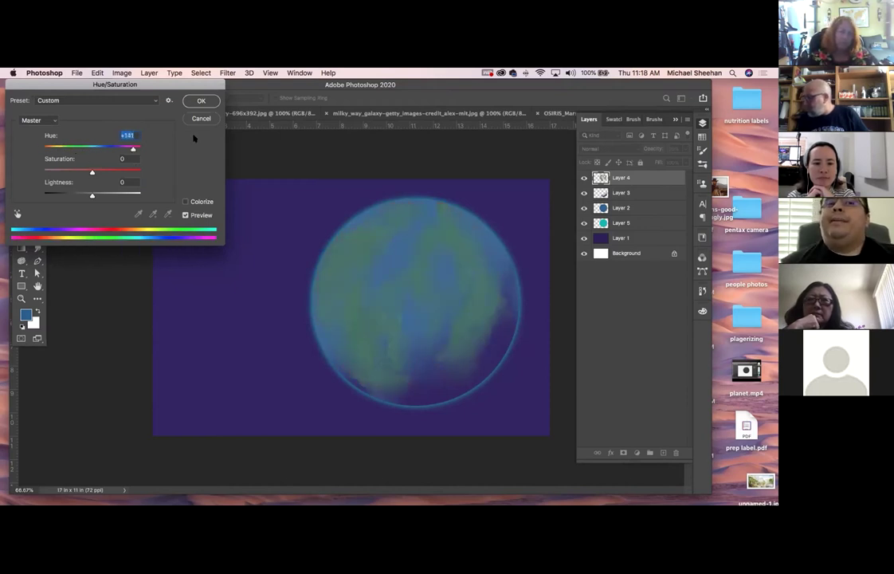
click(201, 118)
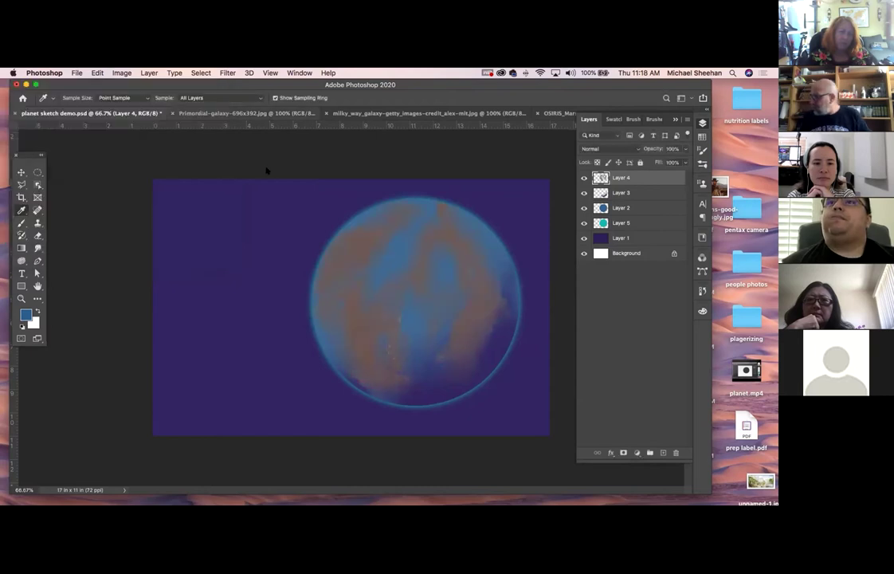
Colorize the Layer 4 texture blue at Hue 210, Saturation 50, Lightness -14
key(super+u)
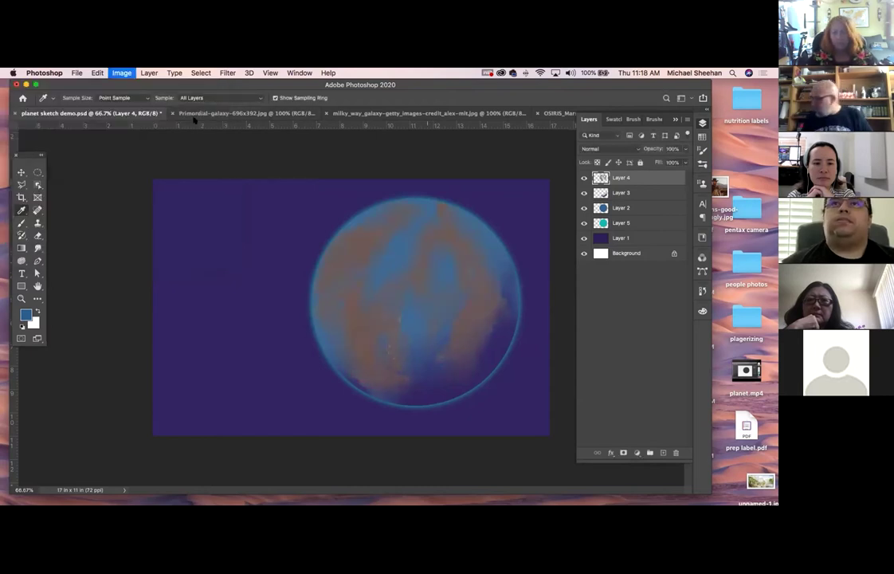
click(185, 202)
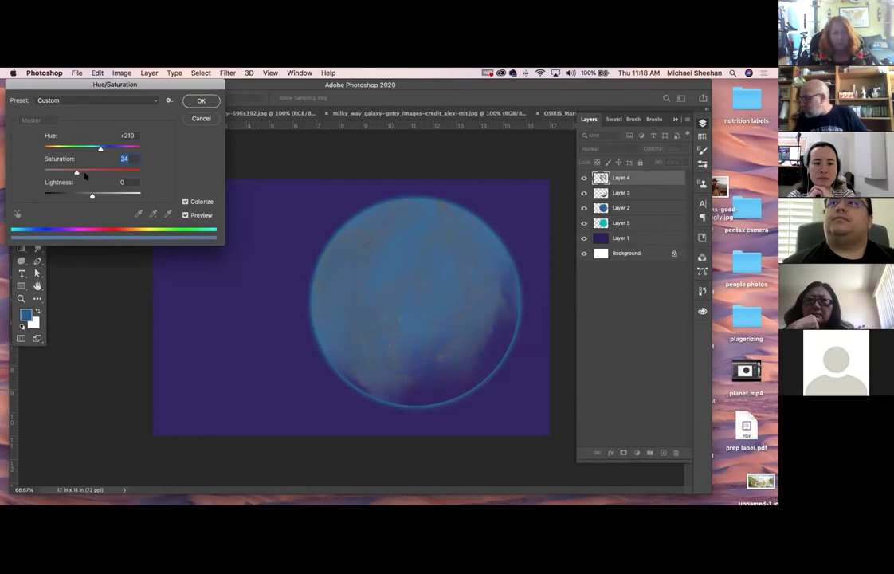
drag(94, 197, 85, 194)
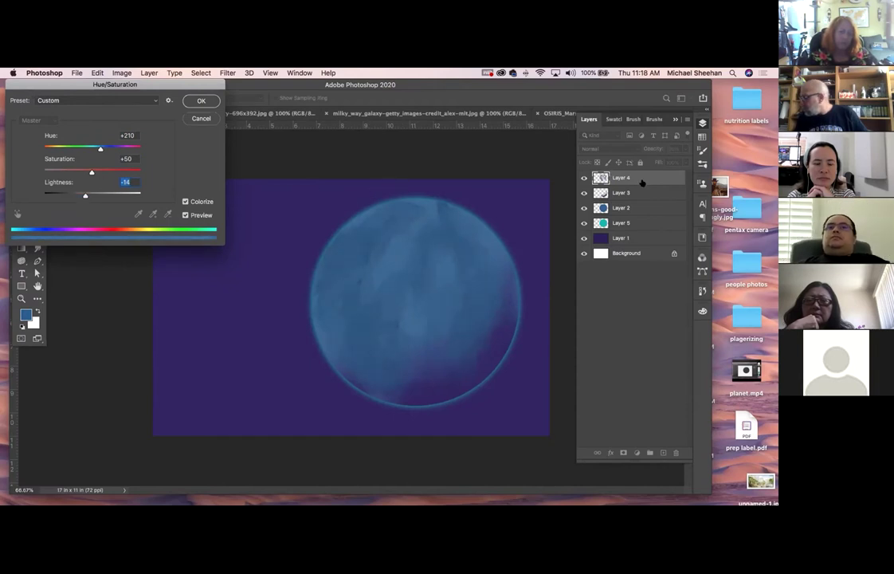
click(201, 101)
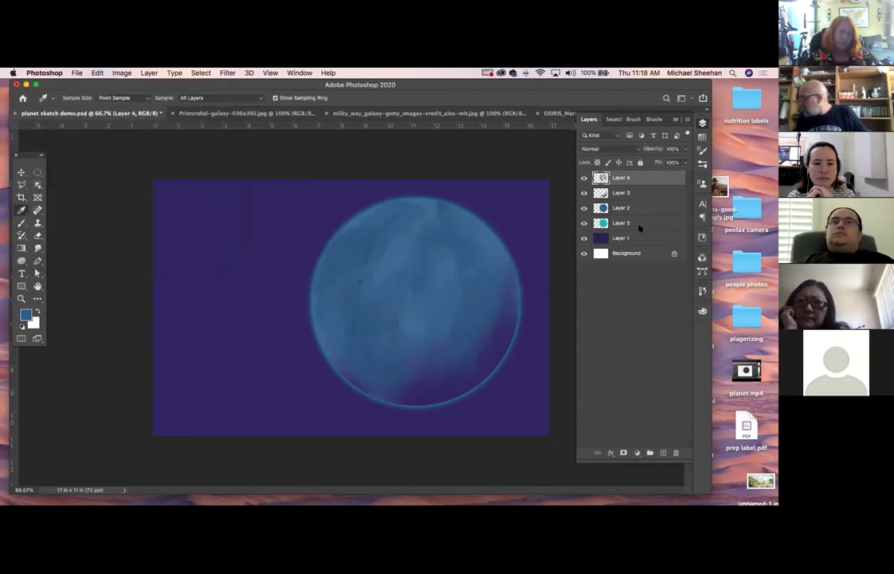
Colorize Layer 5's base circle blue at Hue 210 with Lightness raised to +23
click(634, 224)
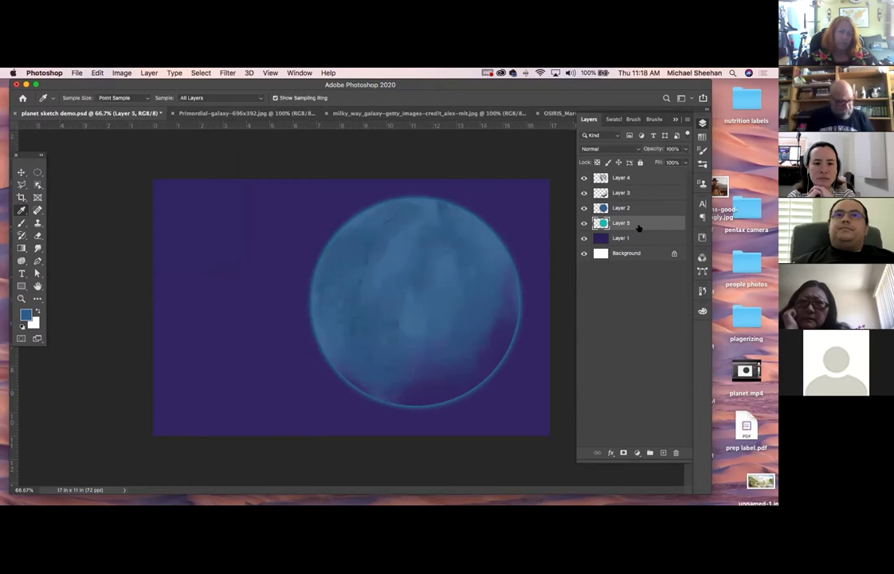
key(super+u)
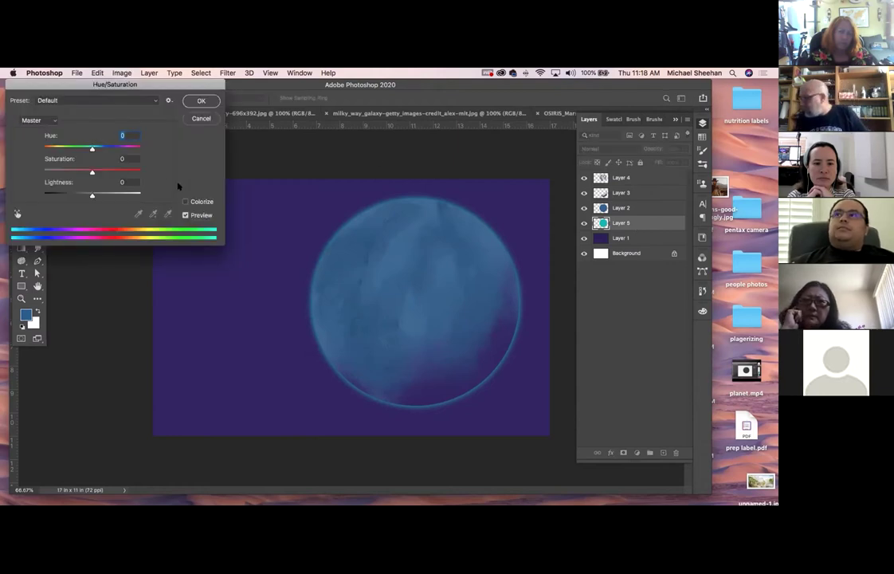
click(186, 201)
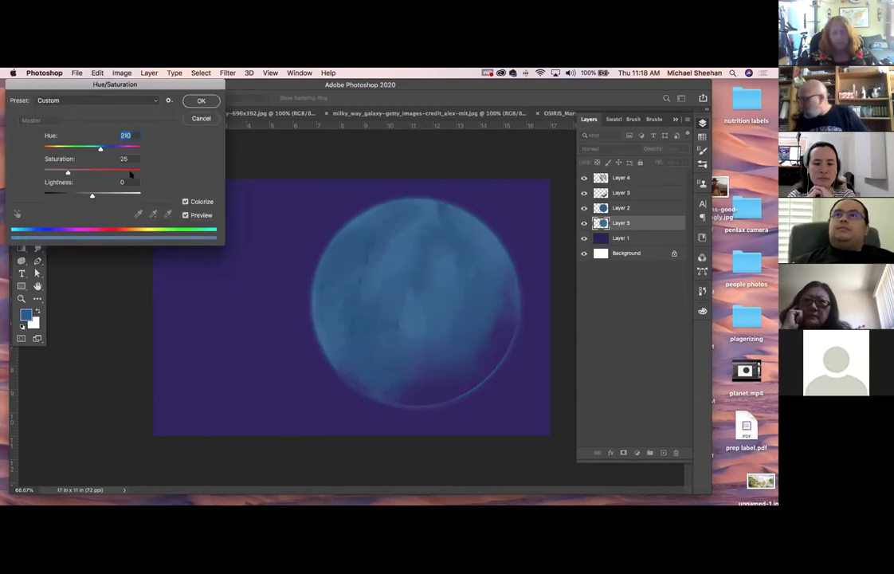
drag(92, 196, 103, 197)
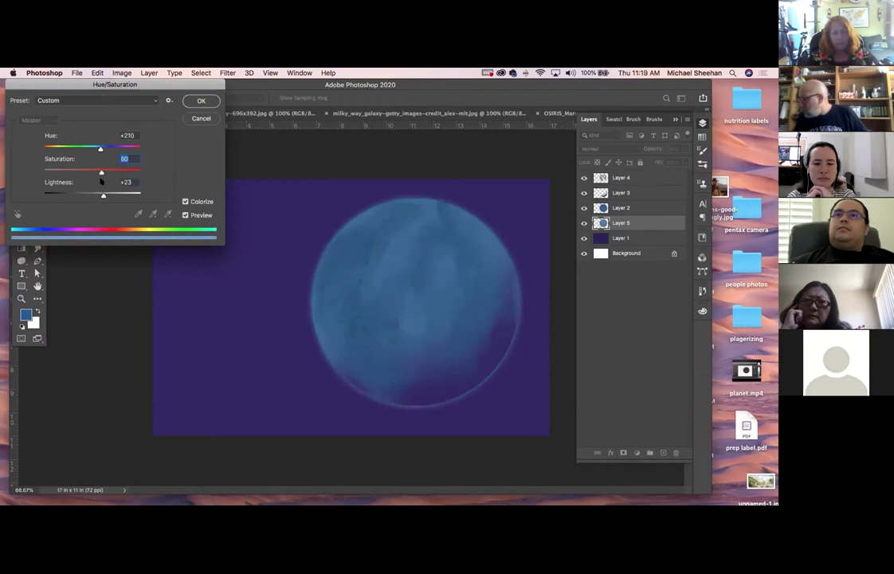
click(201, 100)
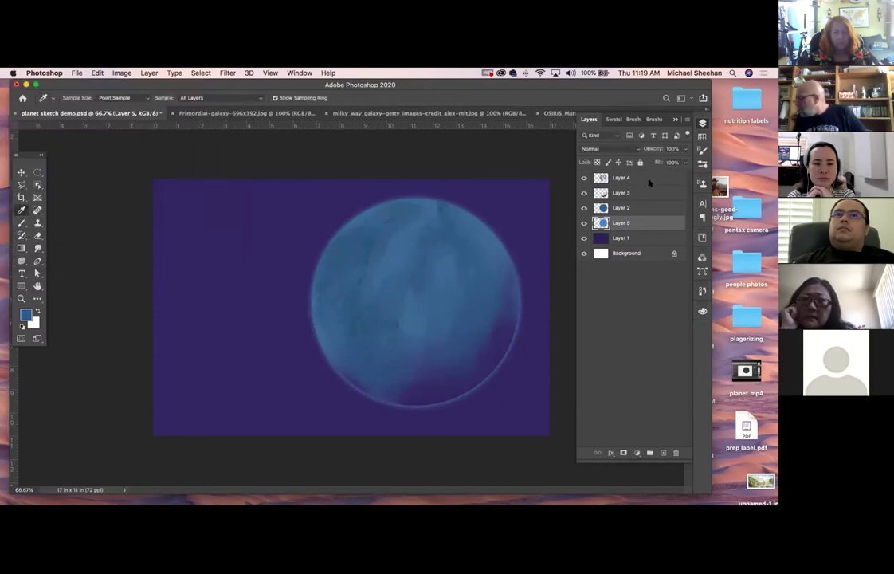
On Layer 4, pick a dark purple brush colour, test and undo a stroke, and enlarge the brush to 70
click(642, 178)
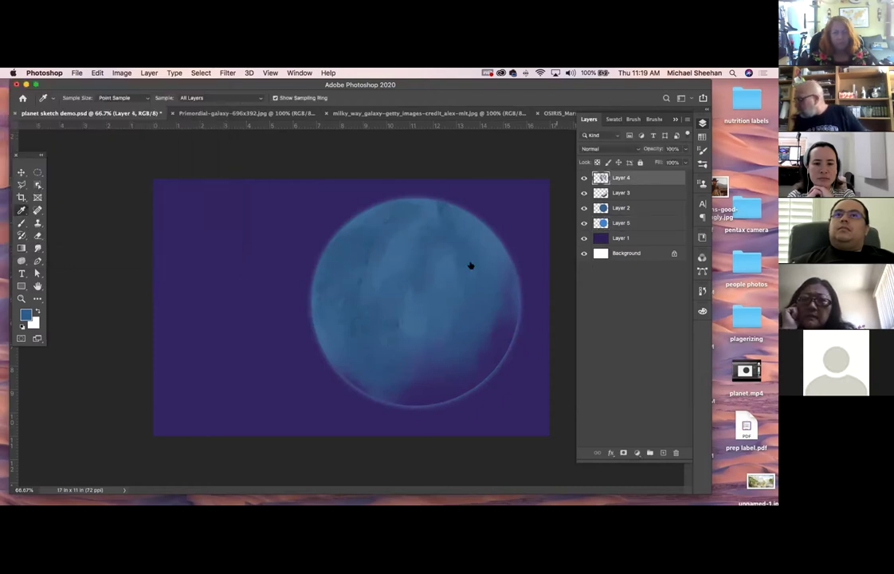
key(b)
alt+click(496, 341)
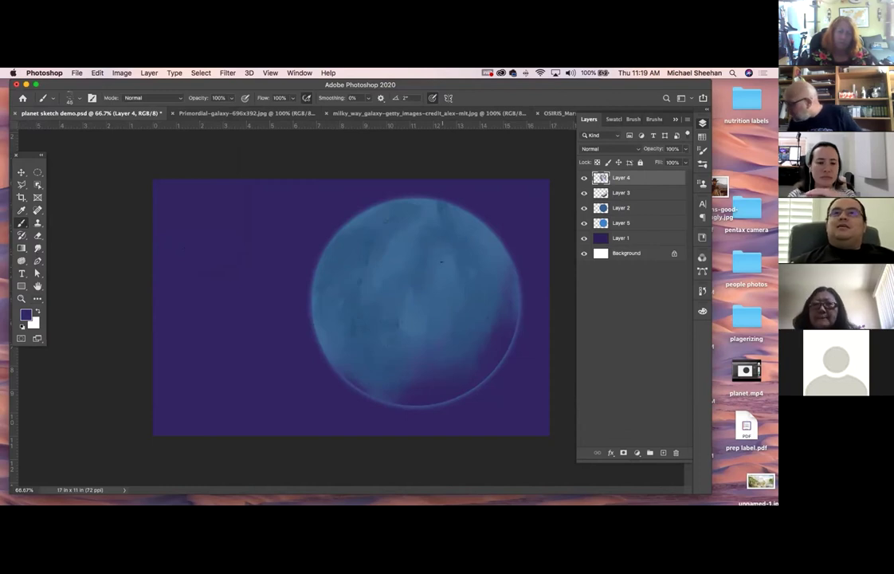
drag(390, 219, 393, 255)
key(super+z)
key(bracketright)
key(bracketright)
key(bracketright)
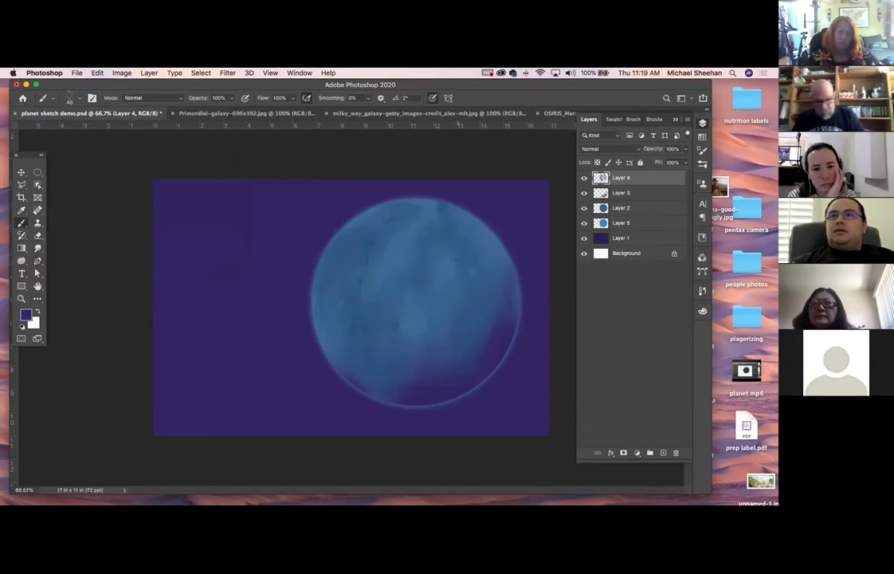
On a new layer limited to the planet circle, dab dark crater spots and left-side shading
click(663, 453)
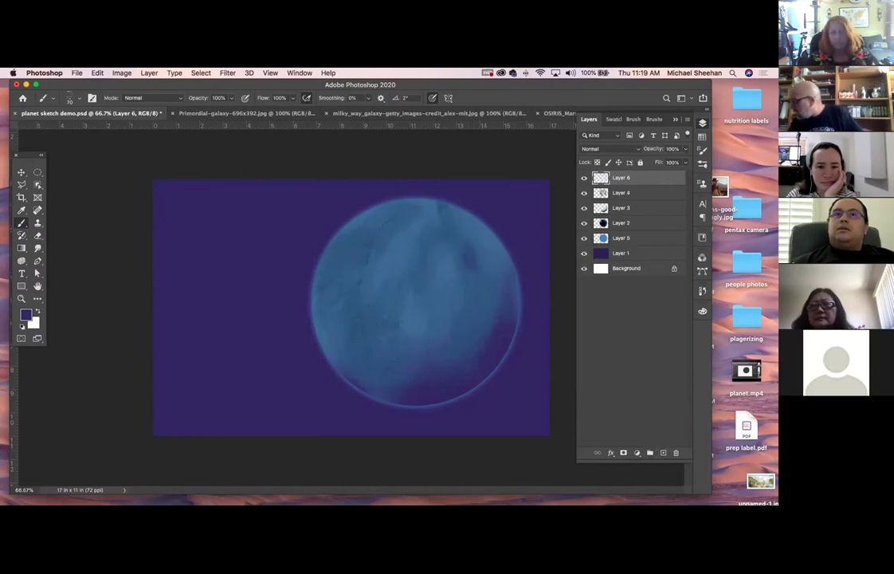
super+click(602, 224)
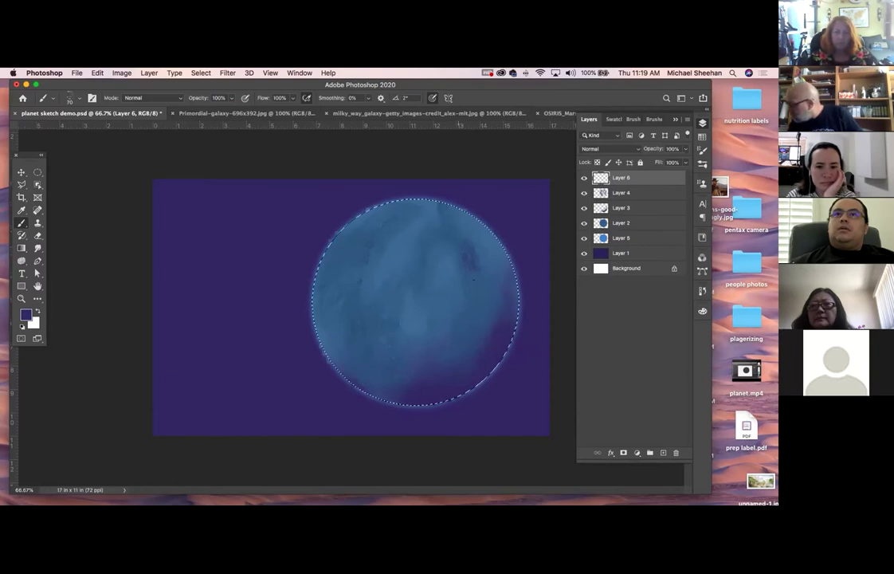
click(431, 320)
click(463, 322)
click(383, 317)
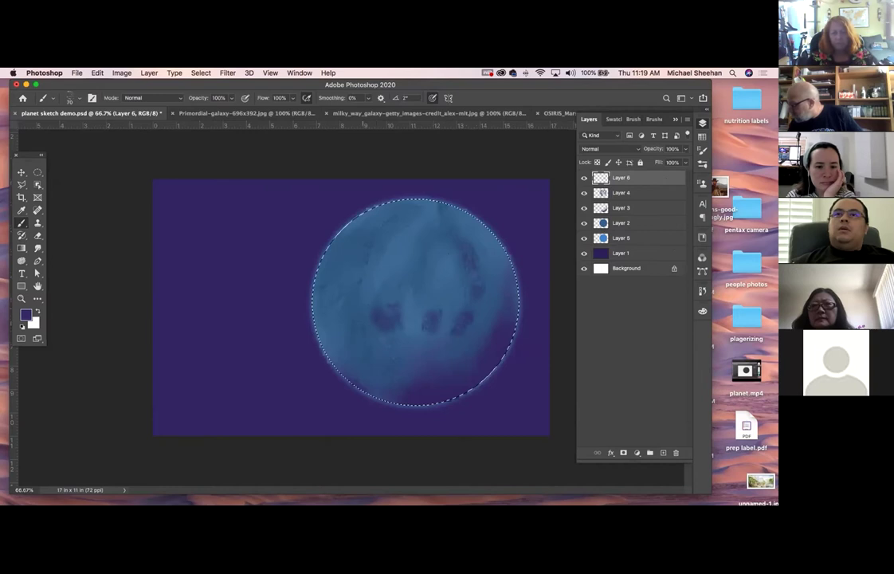
mouse_move(351, 305)
mouse_down()
mouse_move(369, 241)
mouse_move(344, 271)
mouse_move(340, 316)
mouse_up()
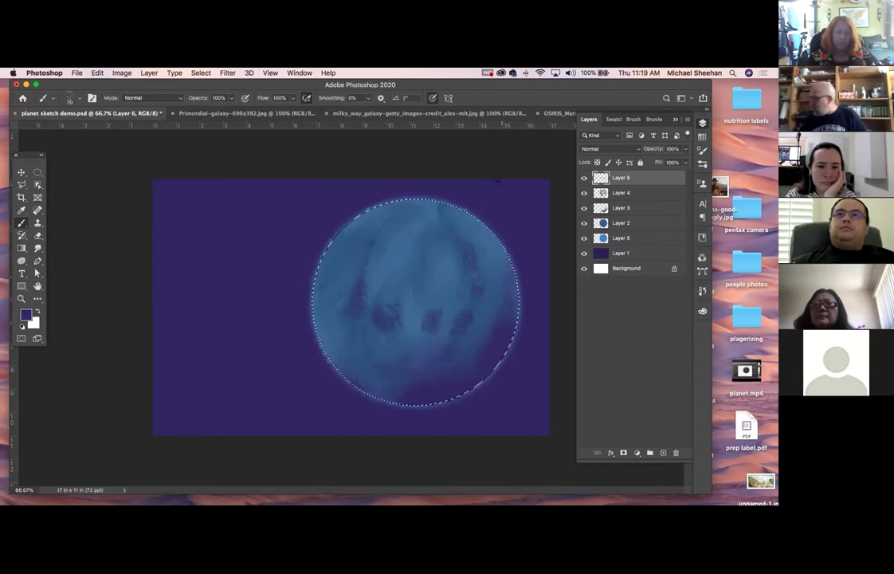
Smudge the dark marks with a 200 px brush, then show the OSIRIS Mars reference photo
key(r)
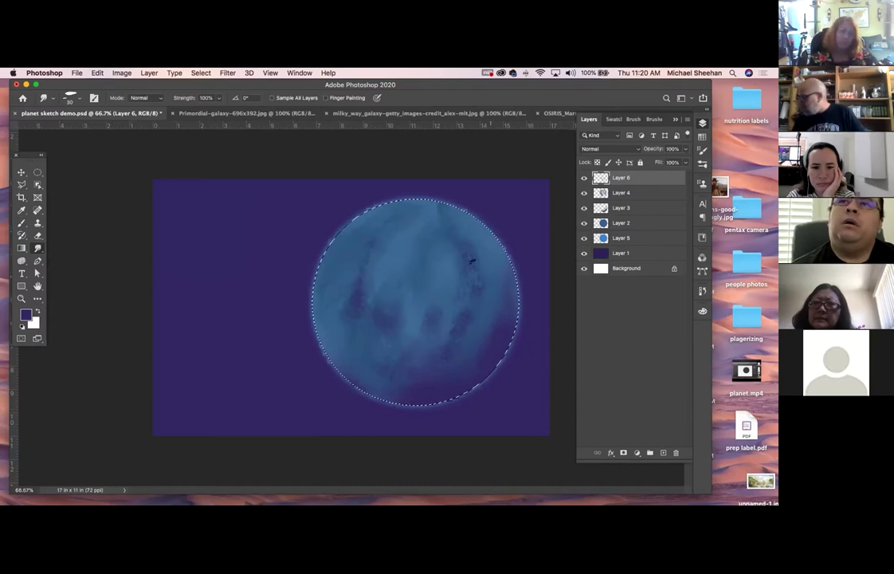
key(b)
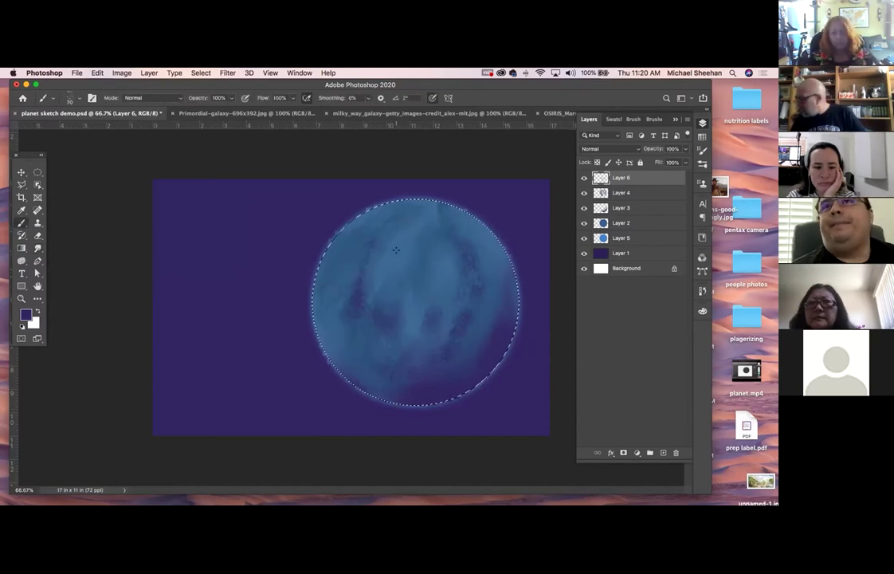
key(bracketright)
key(bracketright)
key(bracketright)
key(bracketright)
key(bracketright)
key(bracketright)
key(bracketright)
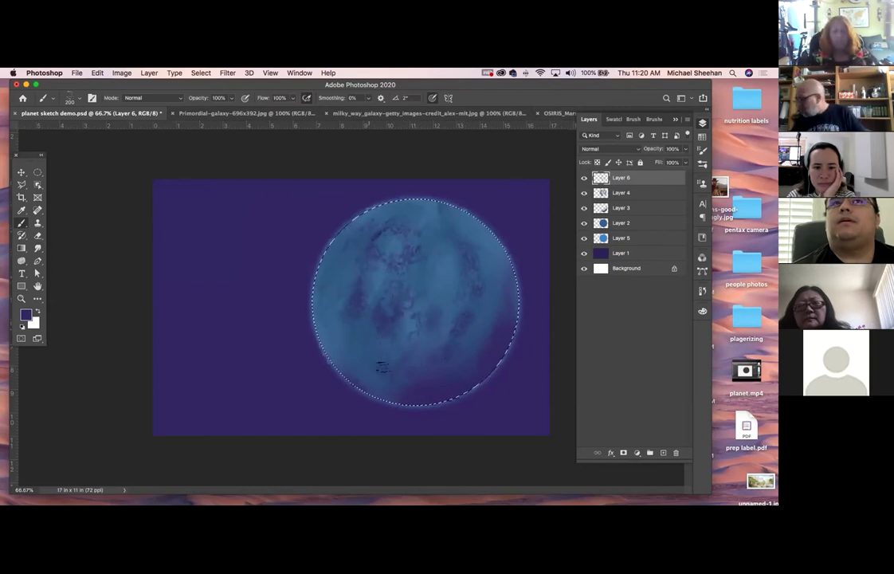
click(37, 235)
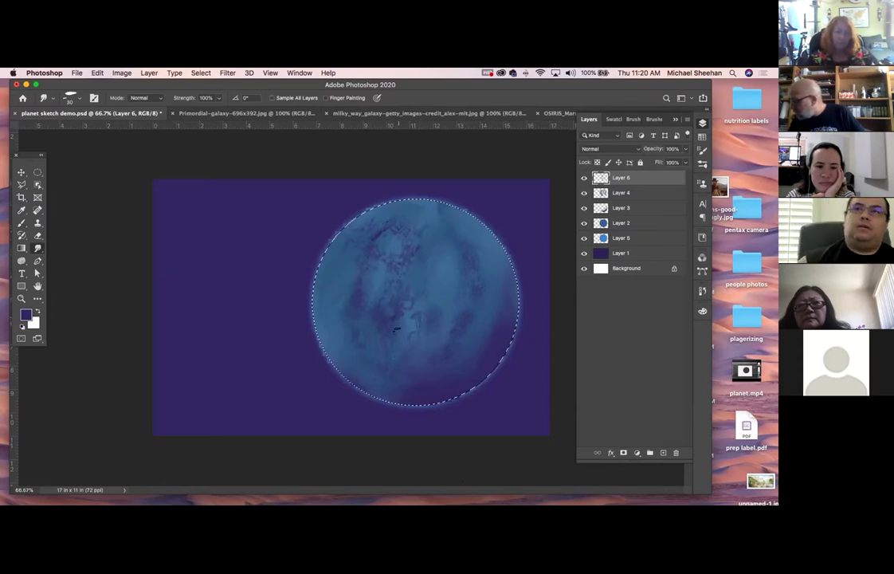
click(558, 113)
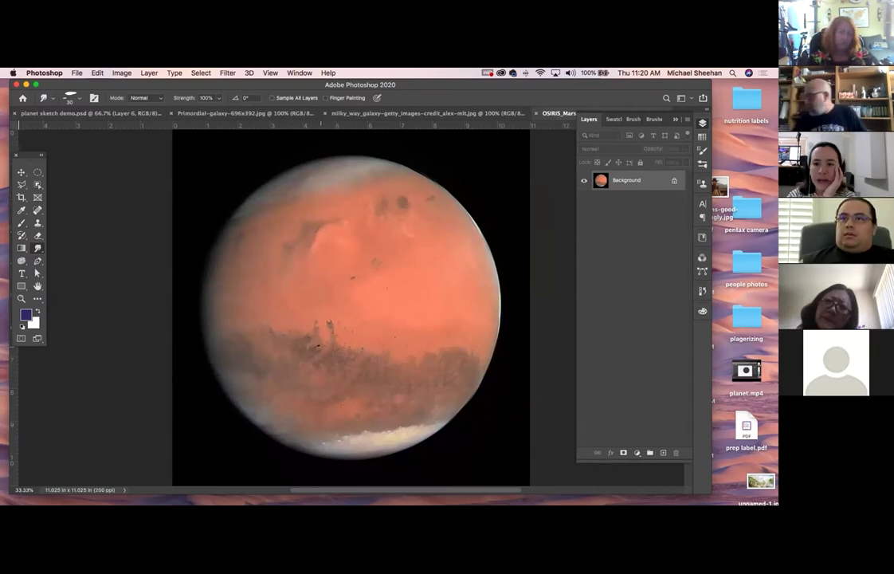
Return briefly to planet sketch demo.psd, then display Primordial-galaxy-696x392.jpg
click(117, 114)
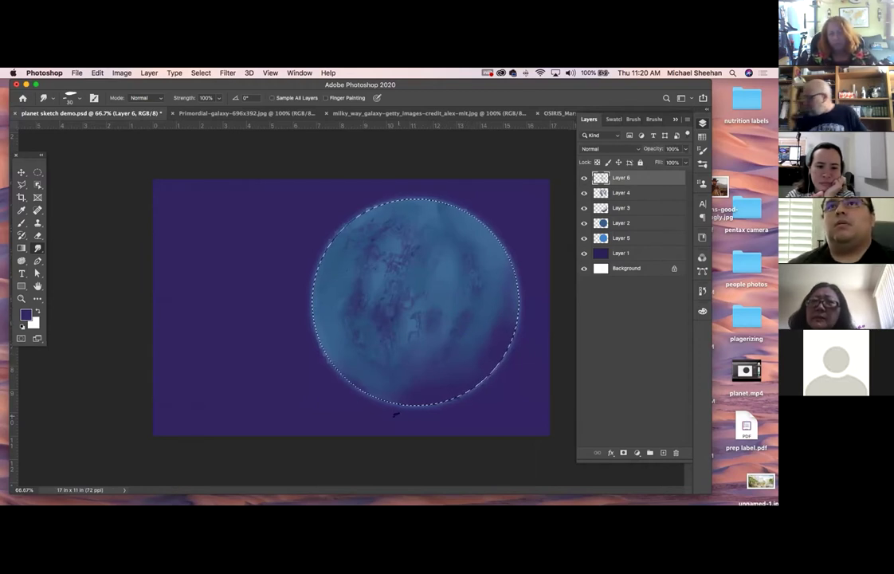
click(210, 113)
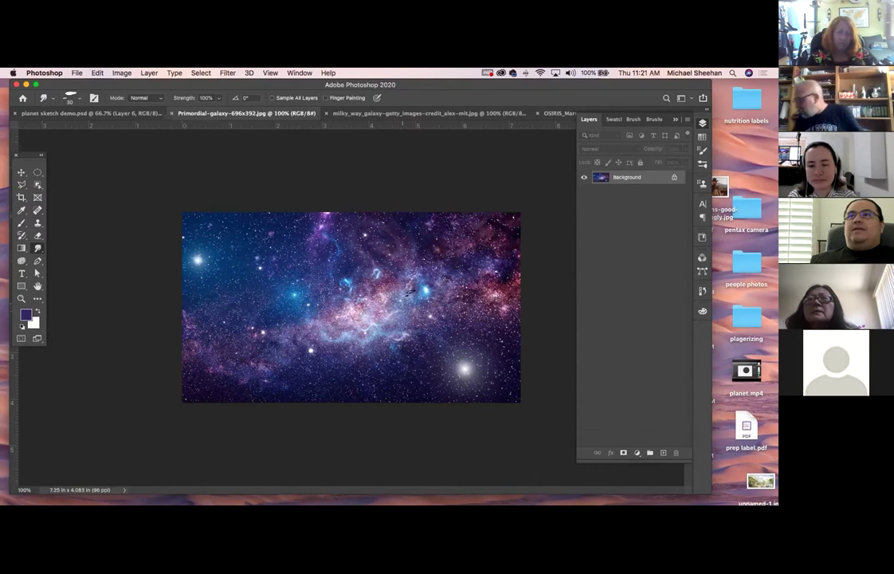
Sample a soft pink from the spiral galaxy's core as the brush colour, comparing with the Primordial-galaxy image
drag(408, 291, 305, 283)
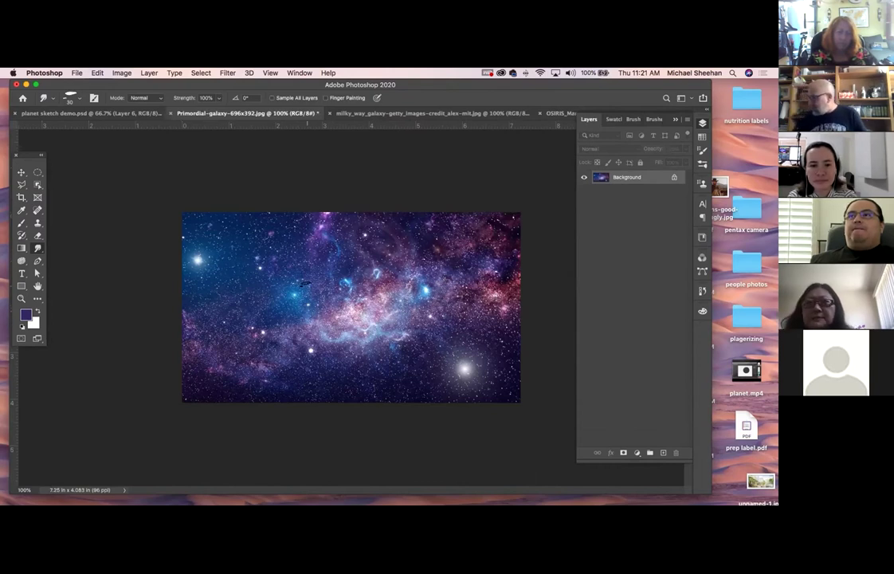
click(432, 114)
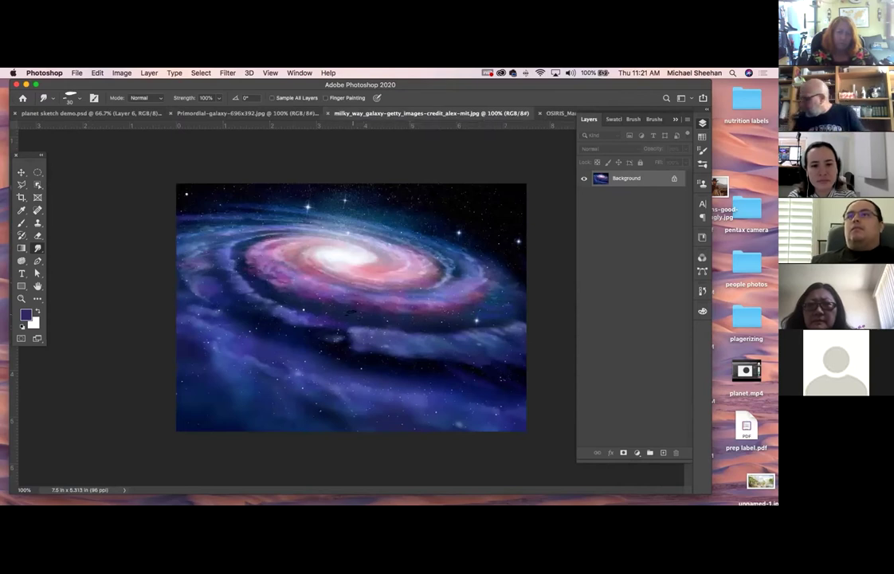
key(b)
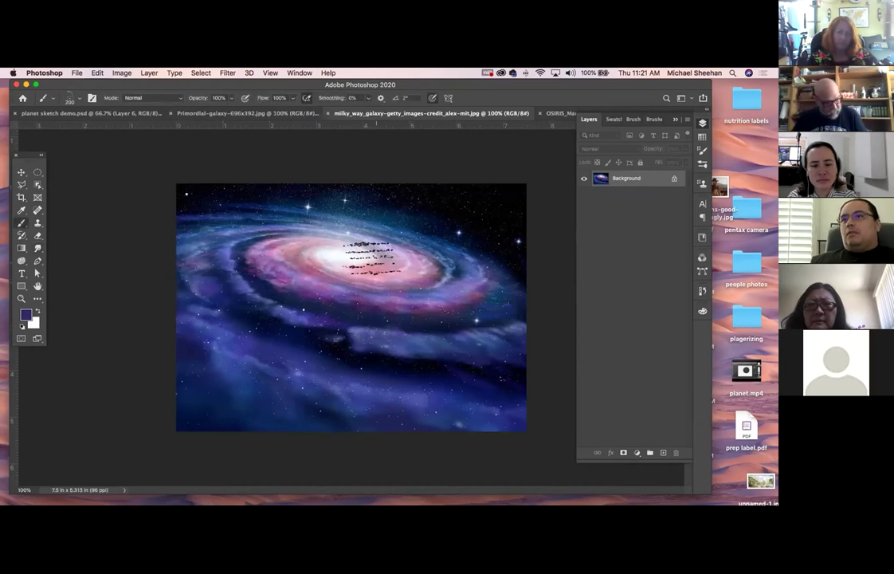
alt+click(377, 264)
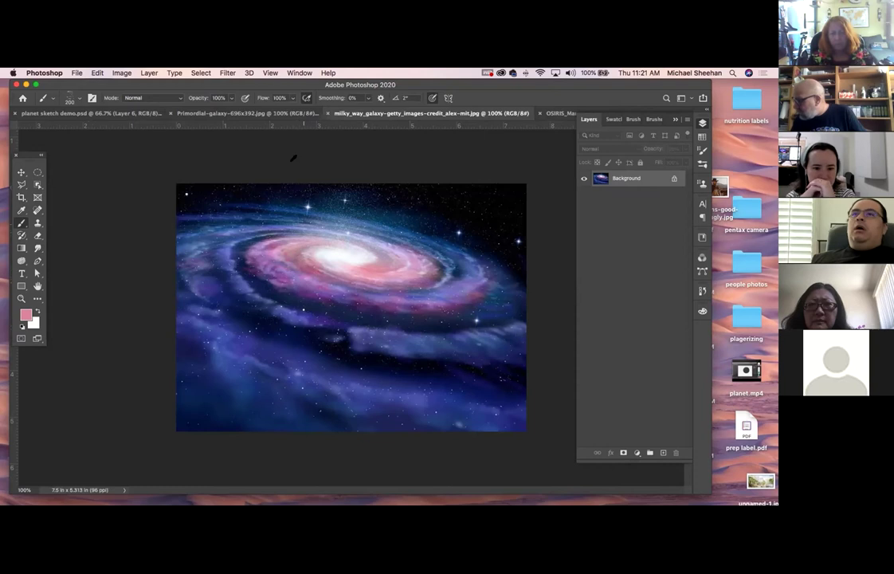
click(235, 115)
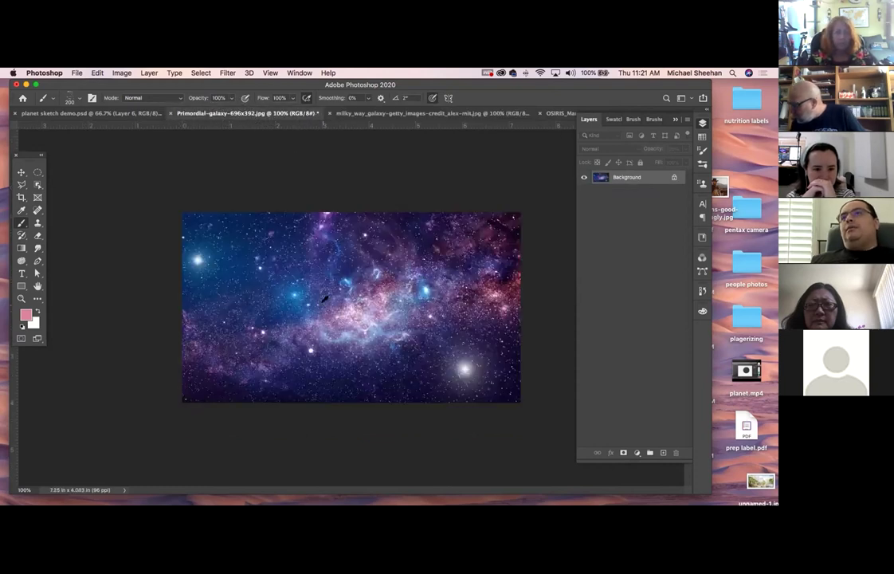
alt+click(212, 365)
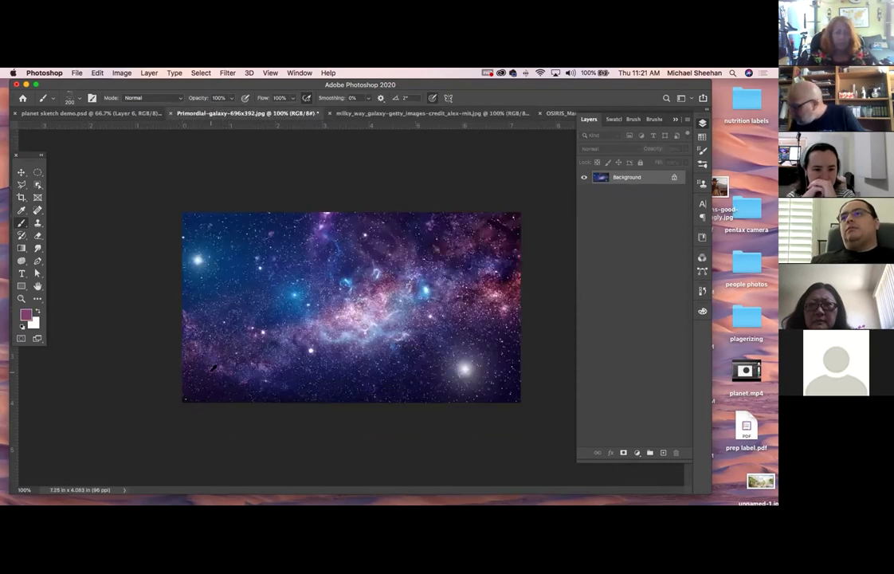
click(430, 113)
alt+click(373, 262)
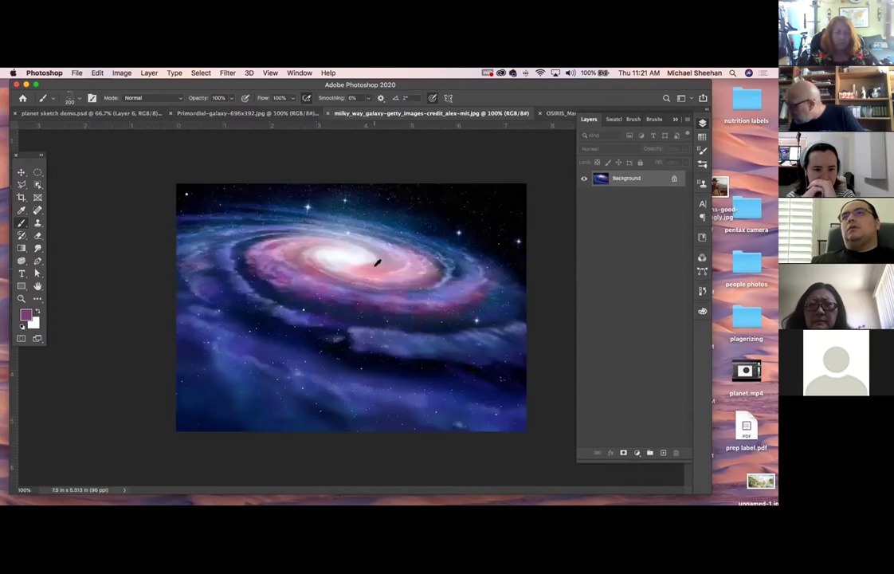
click(562, 113)
Back in the planet sketch, add new empty Layer 7 and pick a brush preset
click(75, 114)
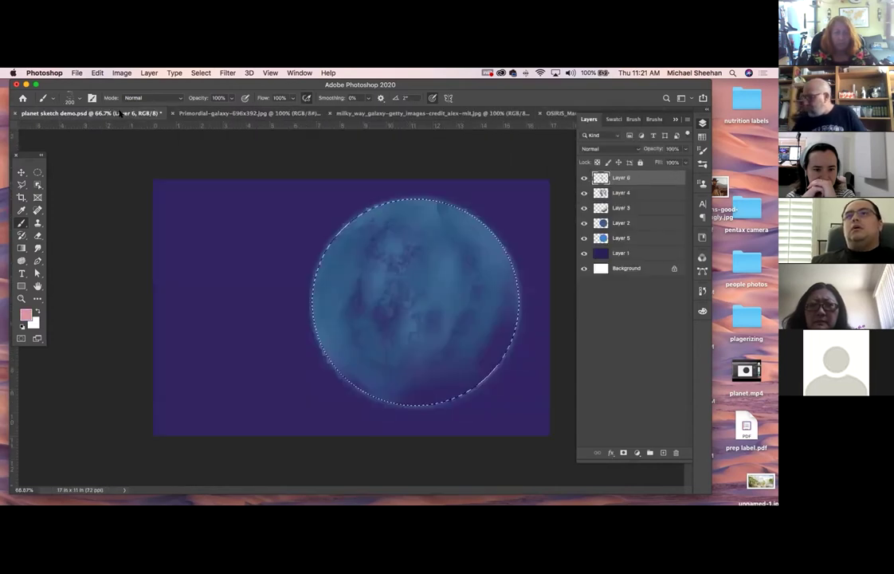
click(664, 452)
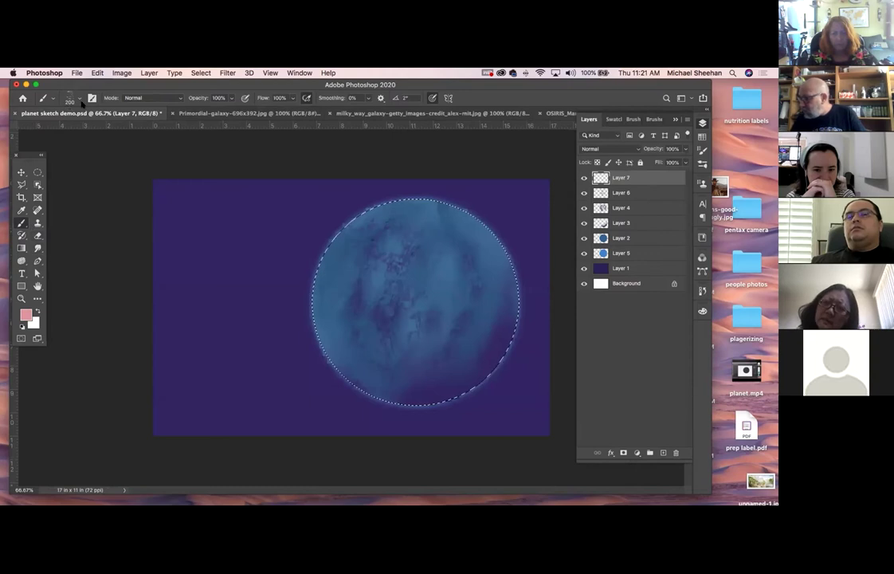
right_click(71, 134)
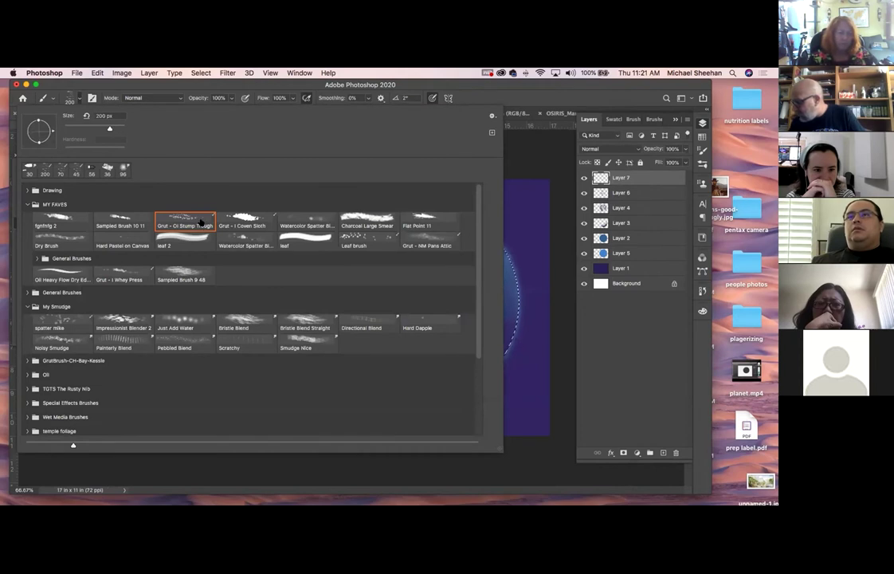
key(Return)
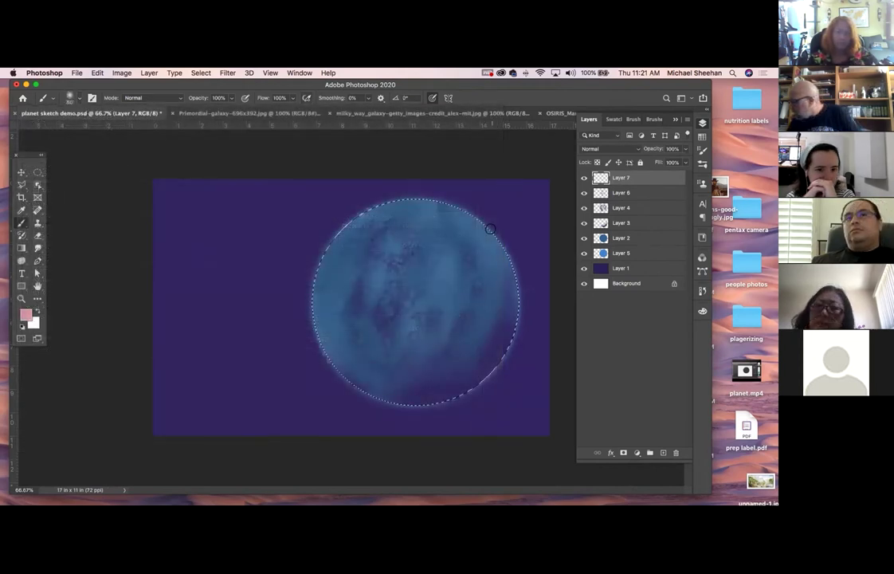
Paint a pink rim along the planet's lower-right and bottom edges, then undo it
mouse_move(517, 288)
mouse_down()
mouse_move(478, 375)
mouse_move(414, 403)
mouse_up()
drag(480, 380, 391, 405)
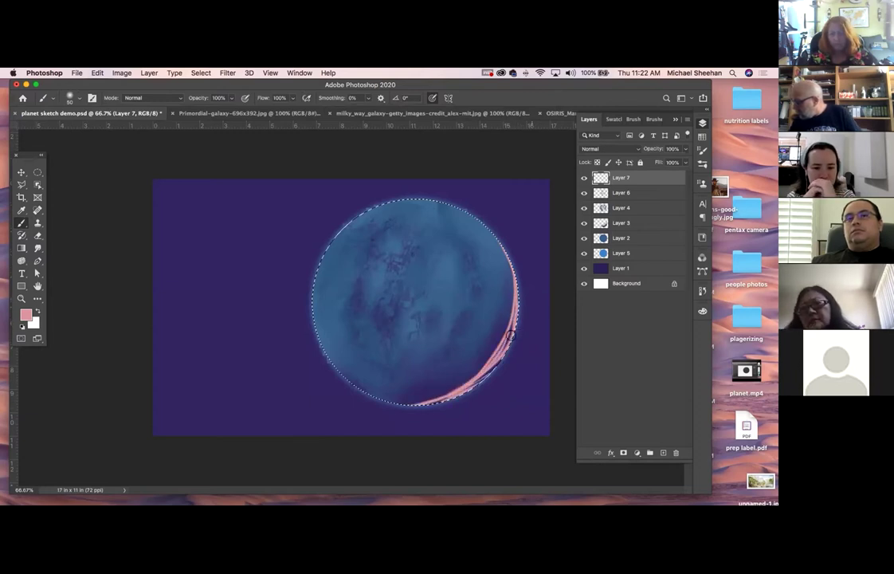
key(super+z)
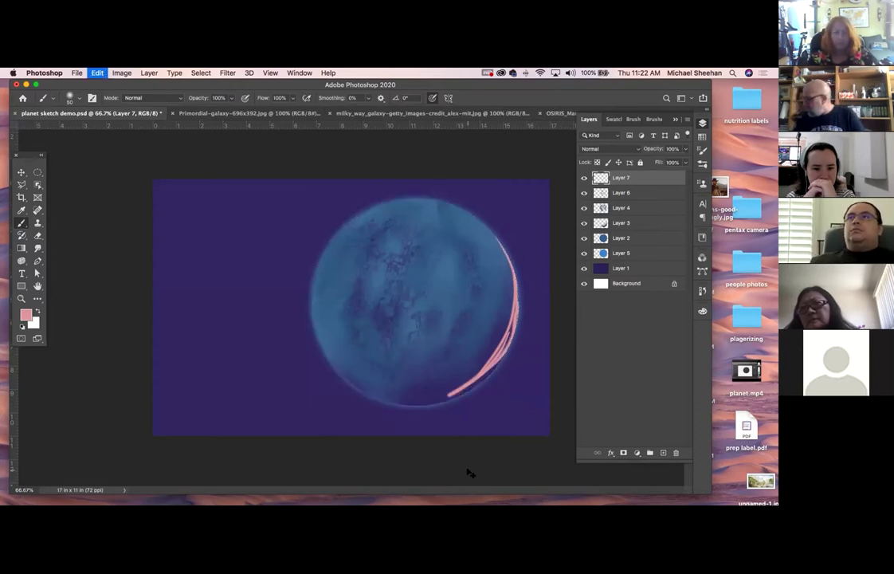
key(super+z)
key(super+z)
key(super+z)
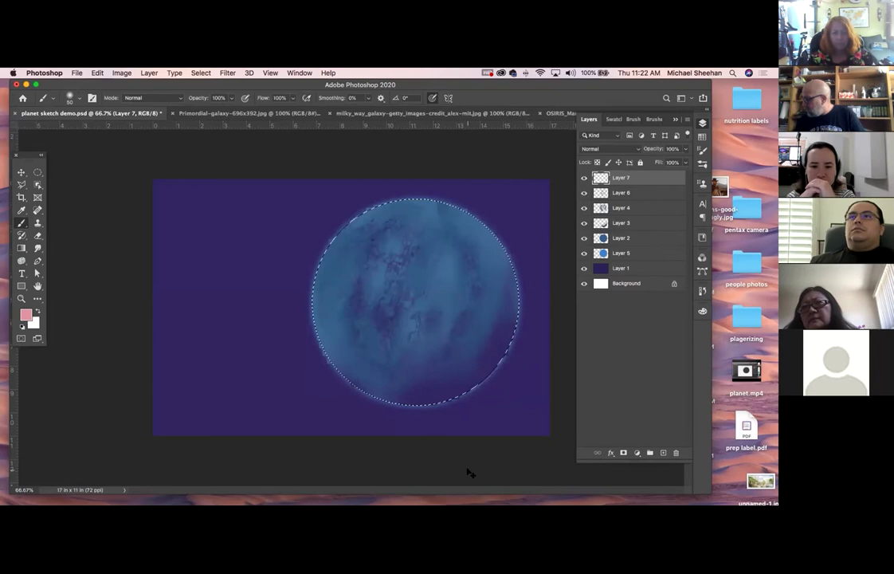
Draw a pink gradient across the planet's lower right on Layer 7, then deselect
click(22, 248)
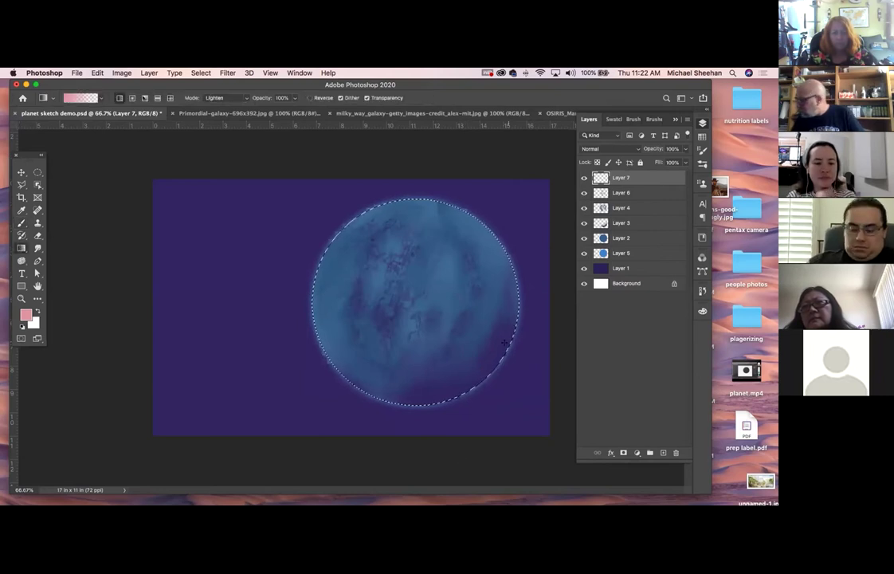
drag(499, 368, 436, 270)
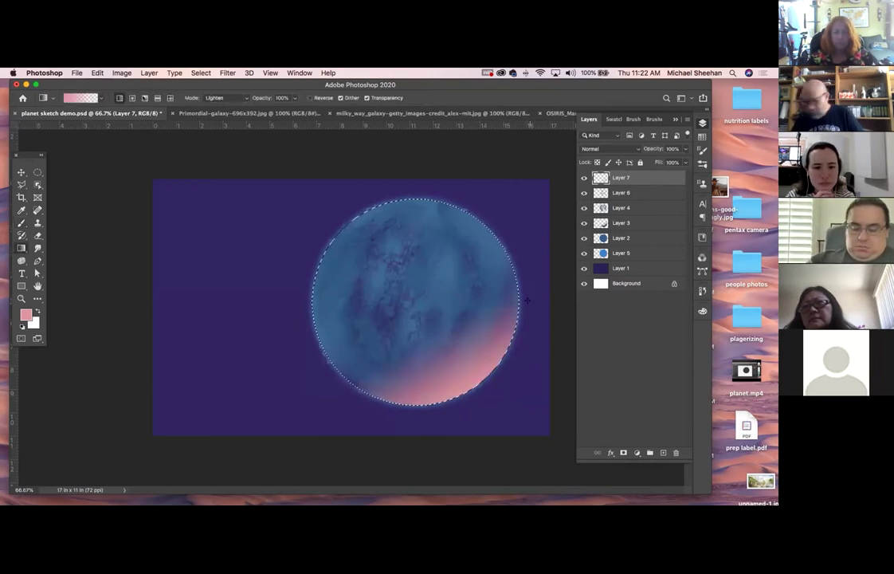
key(super+z)
drag(515, 369, 411, 242)
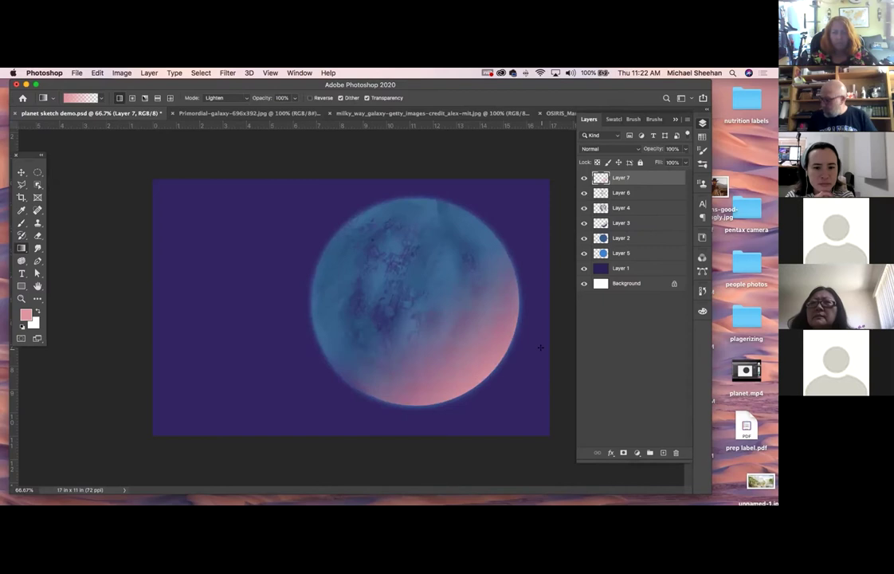
key(super+d)
Cycle Layer 7's blend modes, settle on Divide, and select Layer 2
key(v)
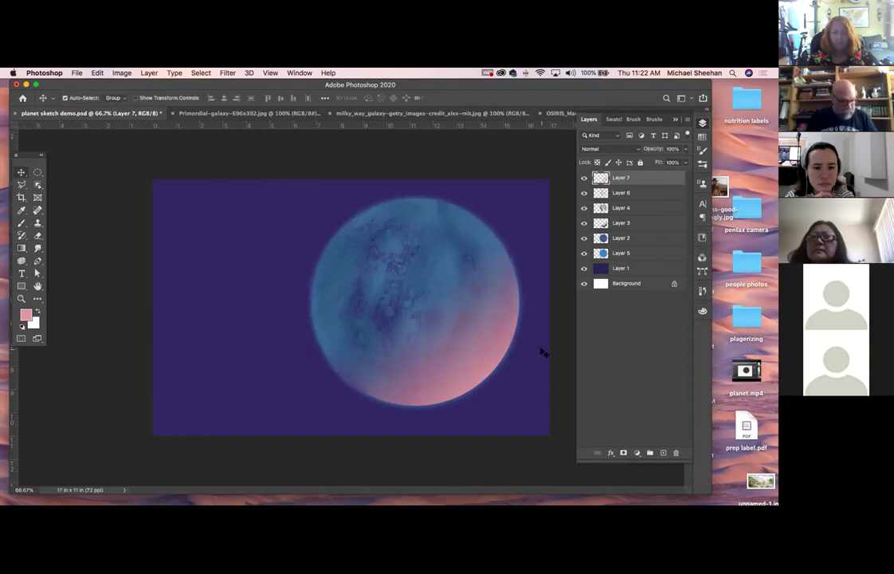
key(shift+plus)
key(shift+plus)
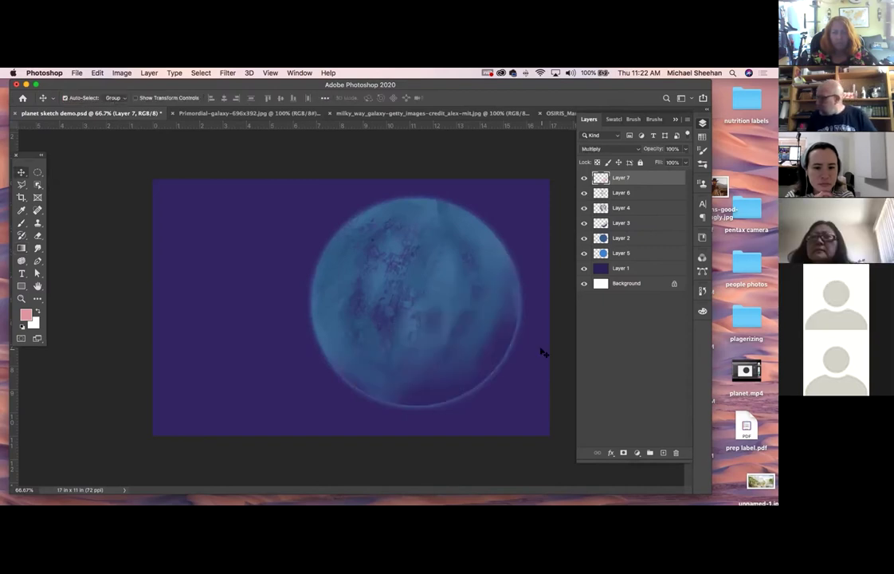
key(shift+plus)
key(shift+plus)
key(shift+plus)
key(shift+plus)
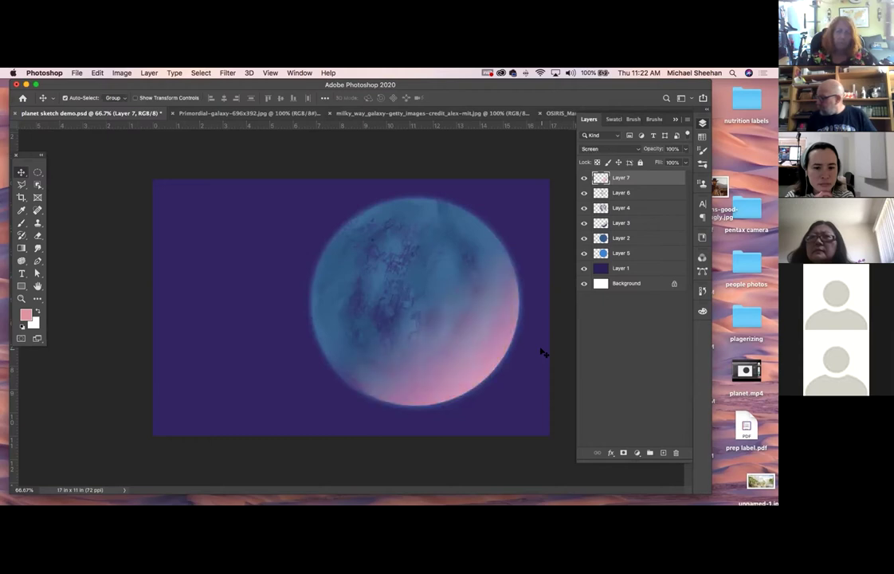
key(shift+plus)
key(shift+plus)
key(shift+plus)
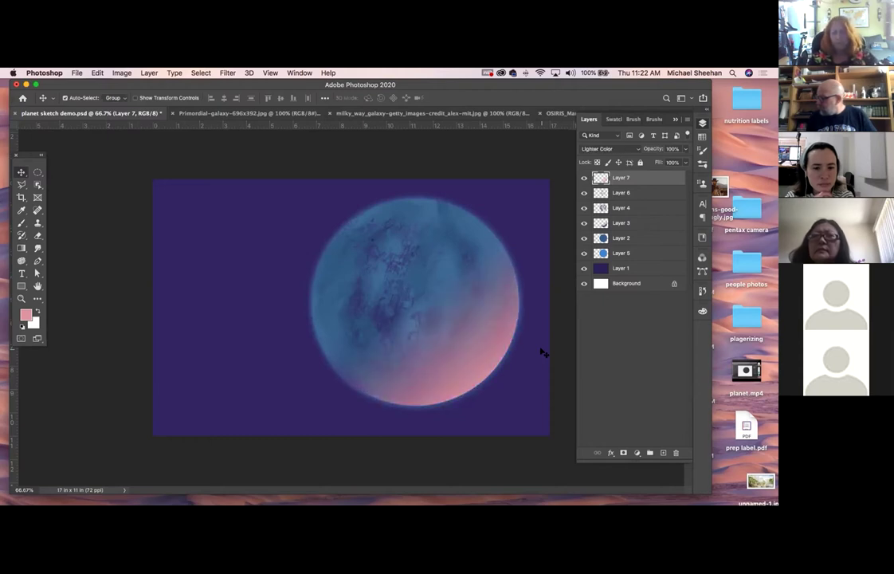
key(shift+plus)
key(shift+plus)
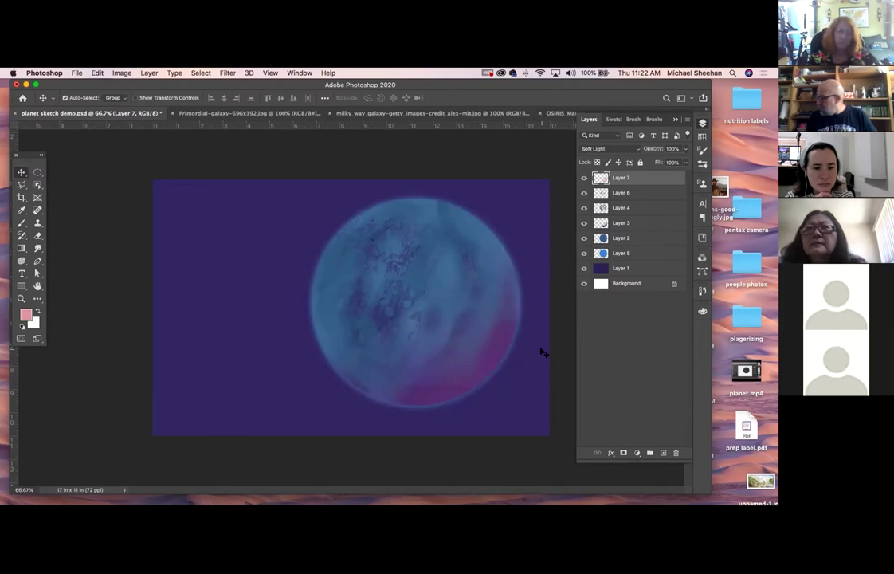
key(shift+plus)
key(shift+plus)
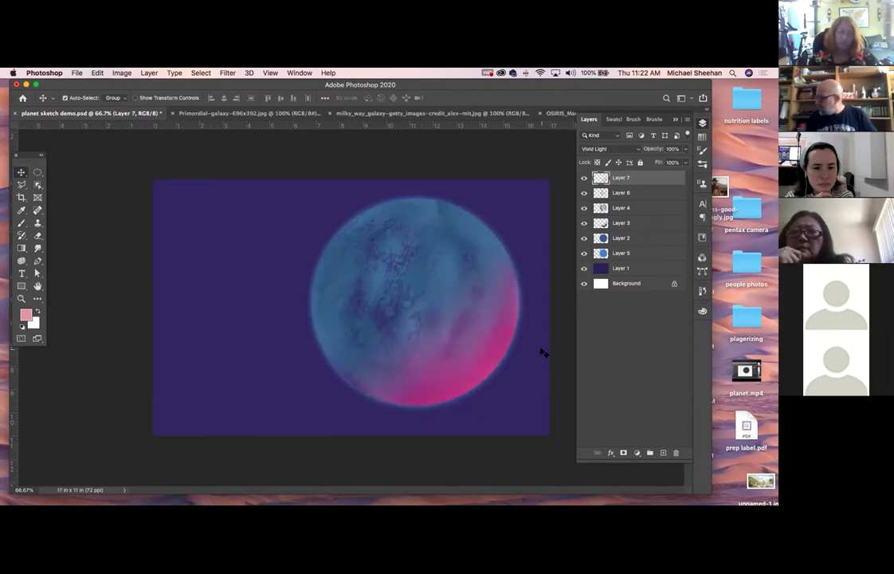
key(shift+plus)
key(shift+minus)
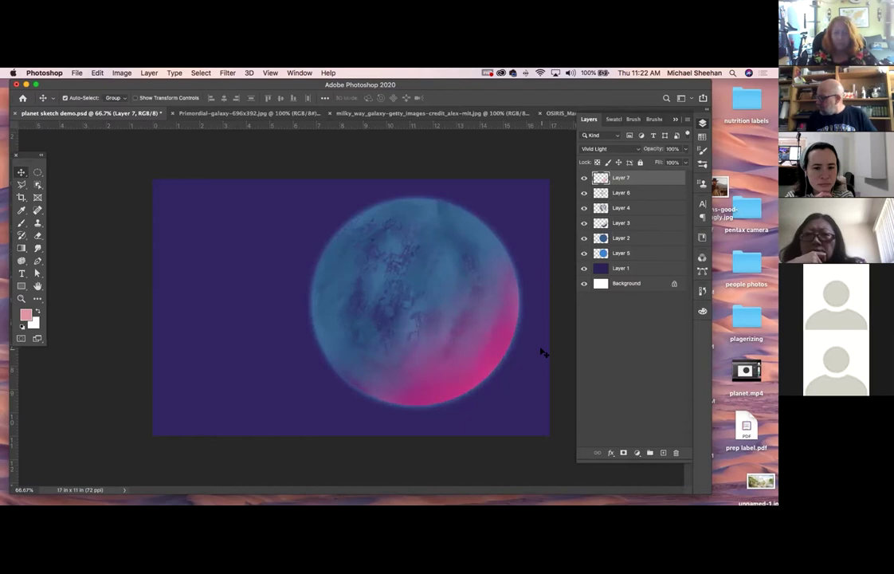
key(shift+plus)
key(shift+plus)
key(shift+plus)
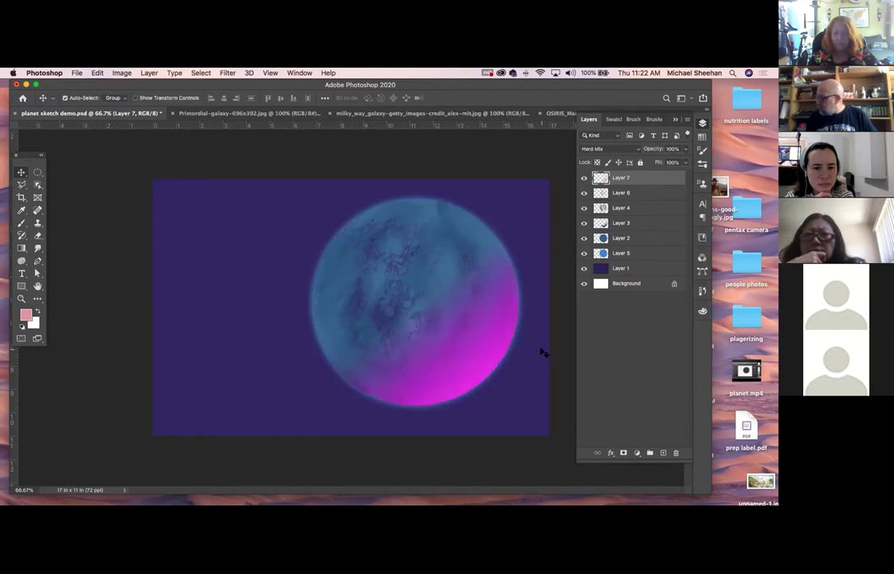
key(shift+plus)
key(shift+plus)
key(shift+plus)
key(shift+plus)
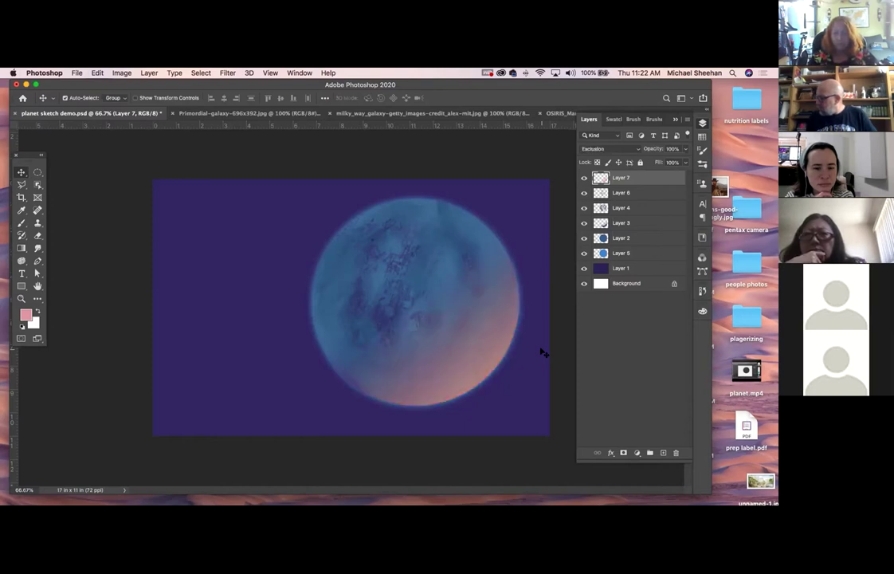
key(shift+plus)
key(shift+plus)
key(shift+minus)
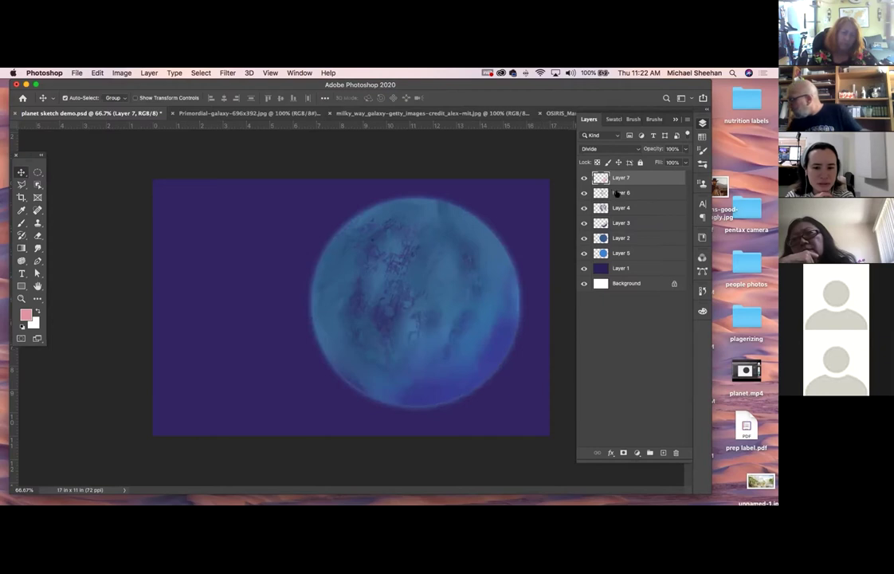
click(630, 237)
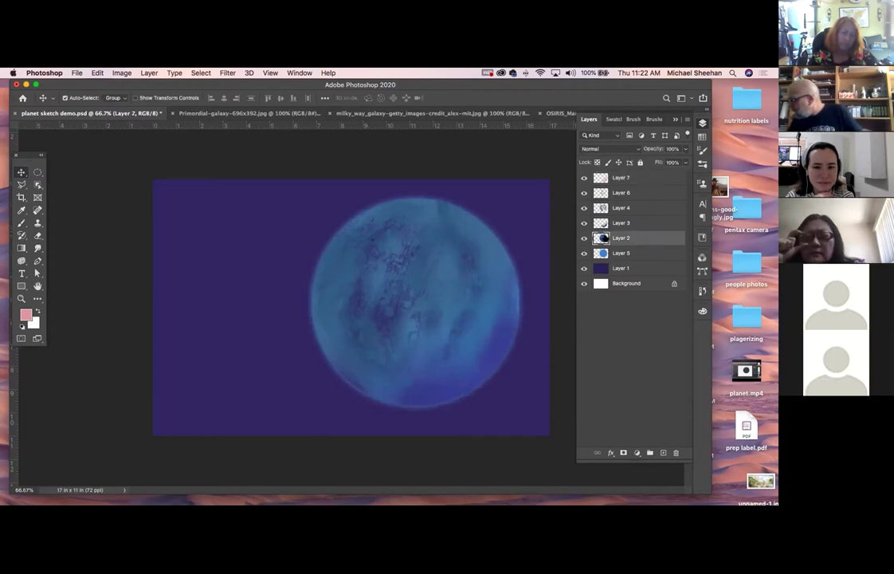
Load the planet outline, add new Layer 8, and paint a pink crescent along the right edge
super+click(603, 240)
click(657, 175)
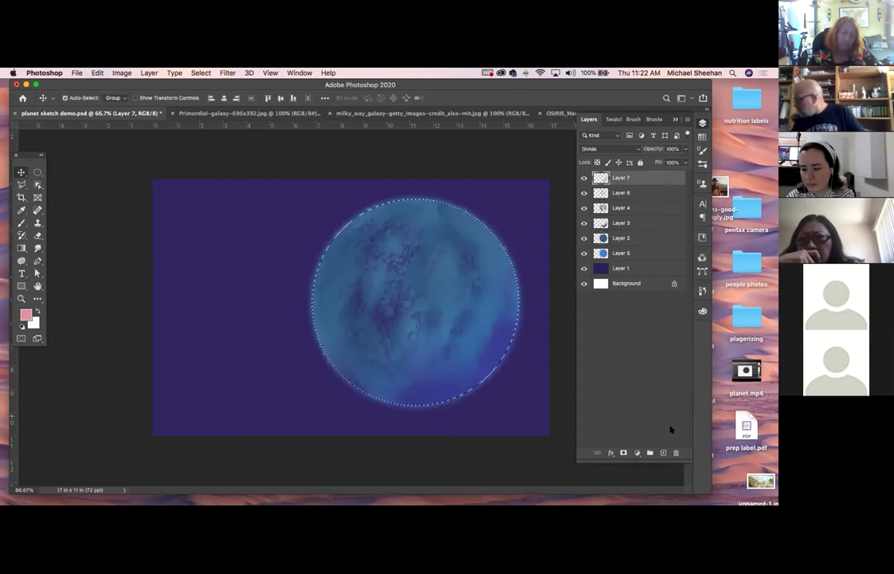
click(662, 452)
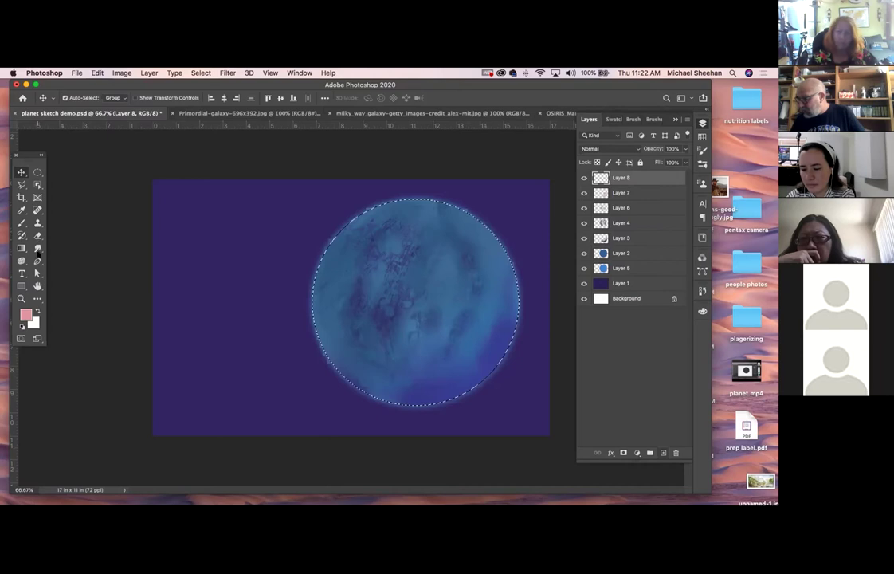
click(37, 248)
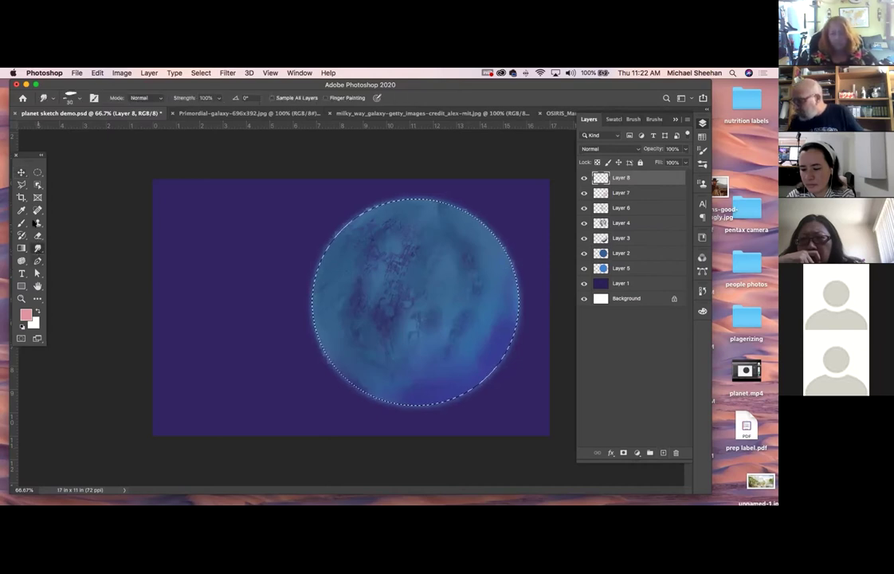
click(26, 224)
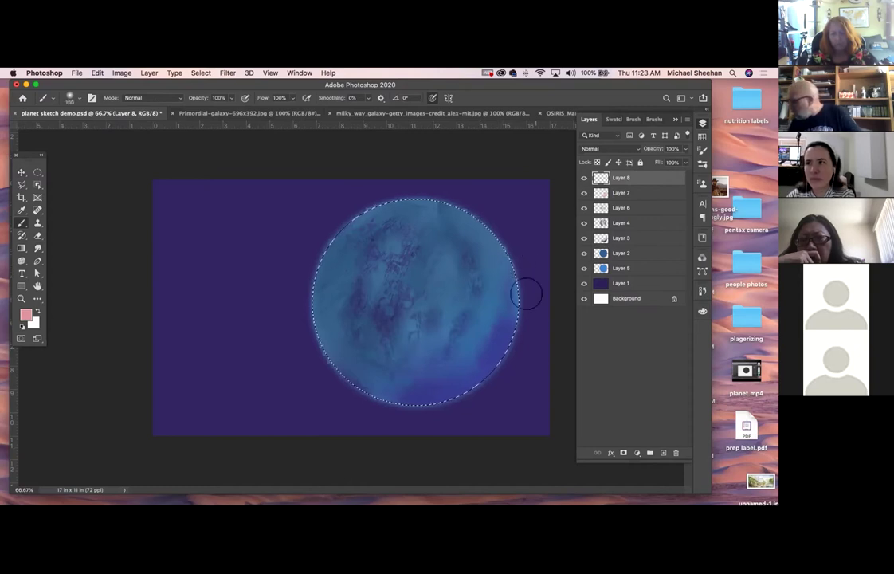
mouse_move(500, 241)
mouse_down()
mouse_move(478, 397)
mouse_move(487, 398)
mouse_move(517, 304)
mouse_move(502, 346)
mouse_move(445, 413)
mouse_move(495, 360)
mouse_move(391, 405)
mouse_move(417, 405)
mouse_up()
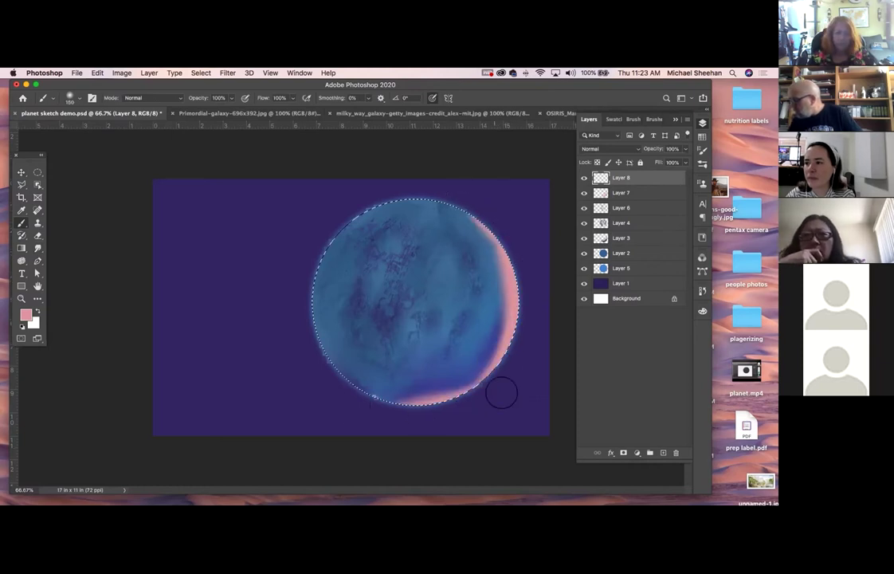
Smudge the pink rim inward on the lower right using the Just Add Water brush
click(37, 249)
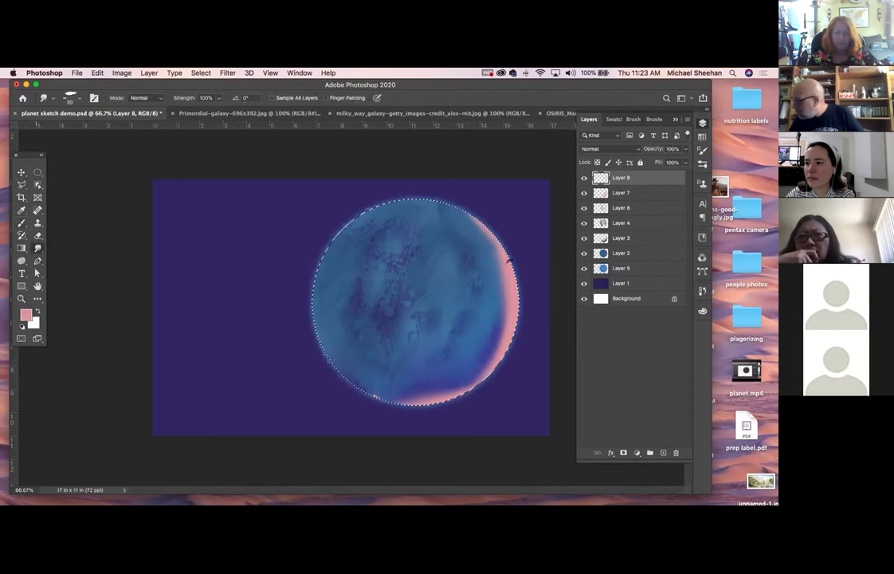
click(77, 98)
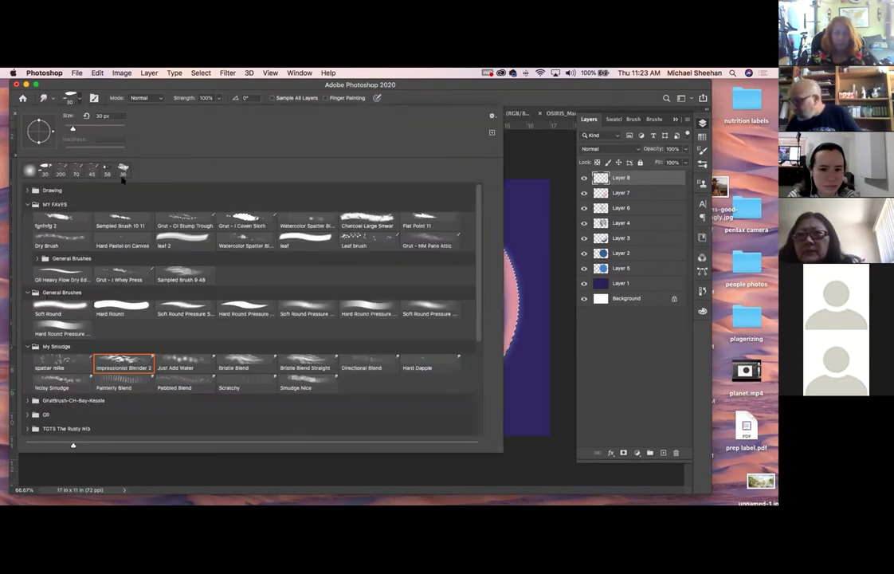
click(202, 363)
click(244, 90)
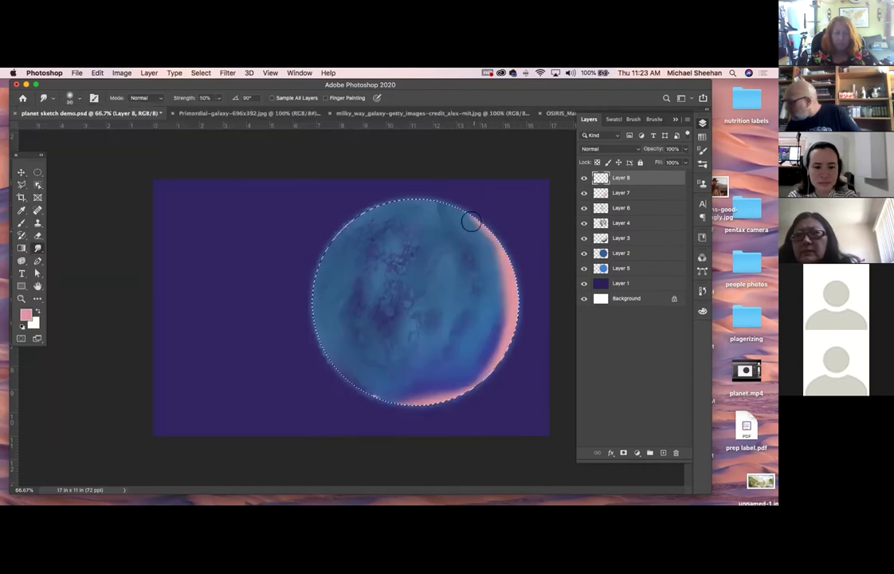
mouse_move(467, 370)
mouse_down()
mouse_move(445, 414)
mouse_move(471, 346)
mouse_move(403, 383)
mouse_move(428, 382)
mouse_move(517, 325)
mouse_move(498, 351)
mouse_move(458, 378)
mouse_move(496, 276)
mouse_up()
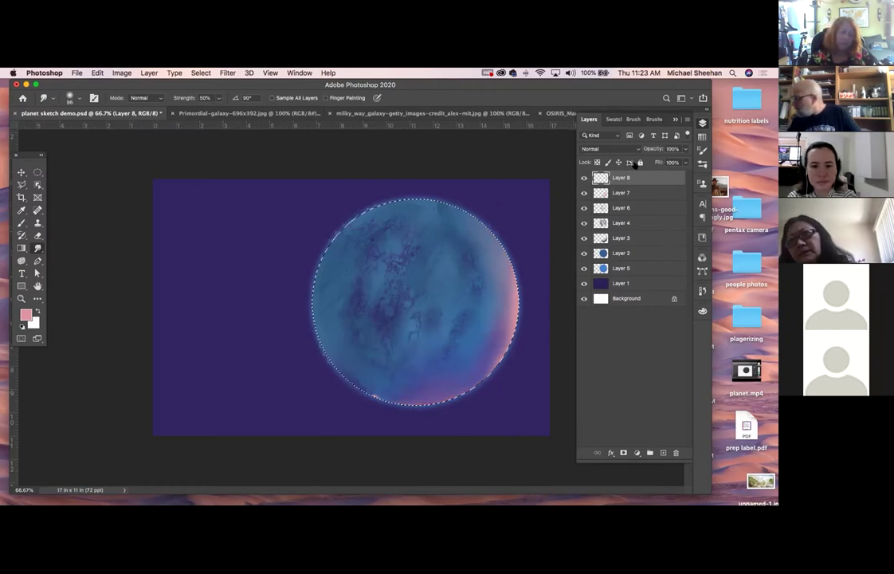
Try Darken, Lighten and Screen on Layer 8, settling on the Lighter Color blend mode
key(super+d)
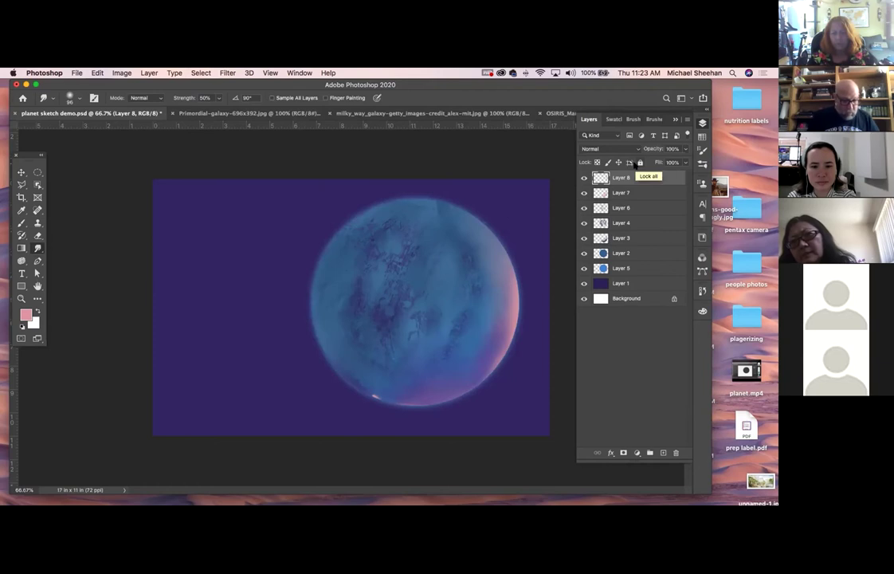
key(v)
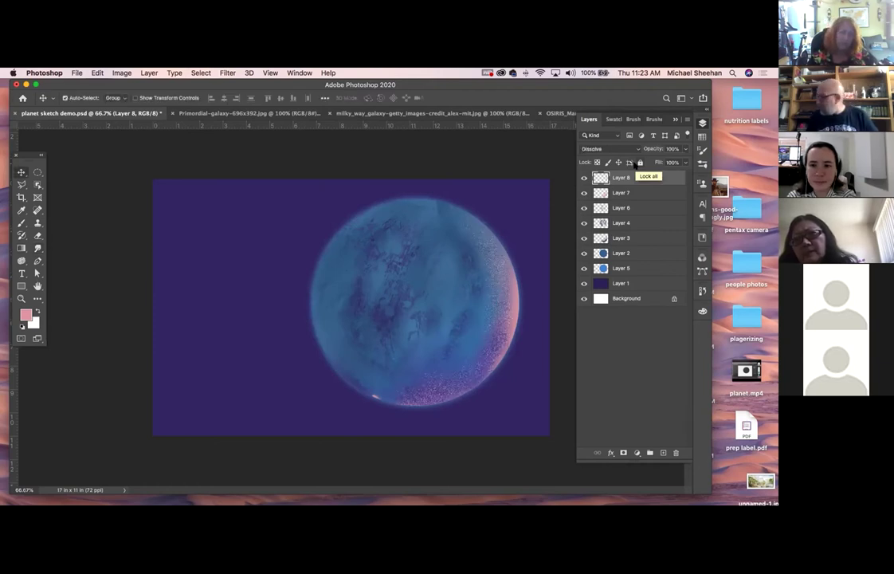
key(shift+alt+k)
key(shift+alt+g)
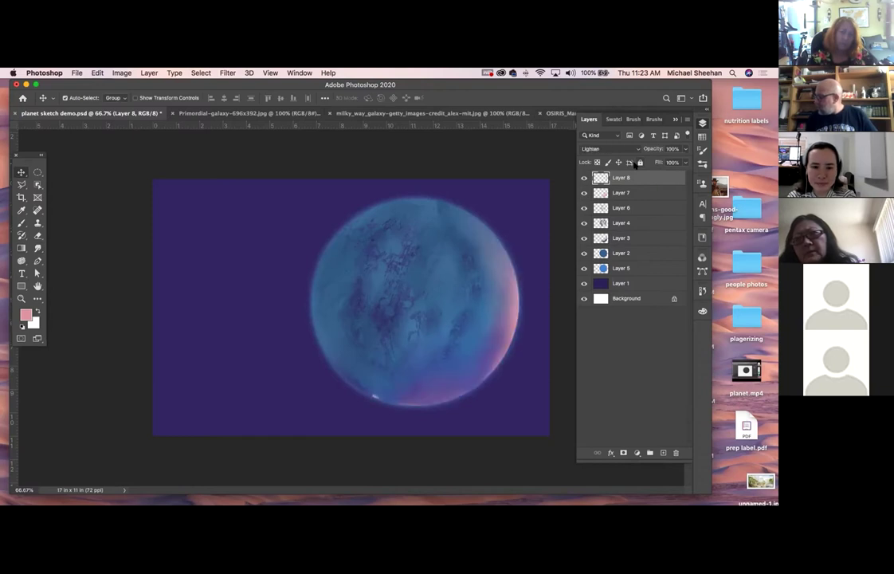
key(shift+alt+s)
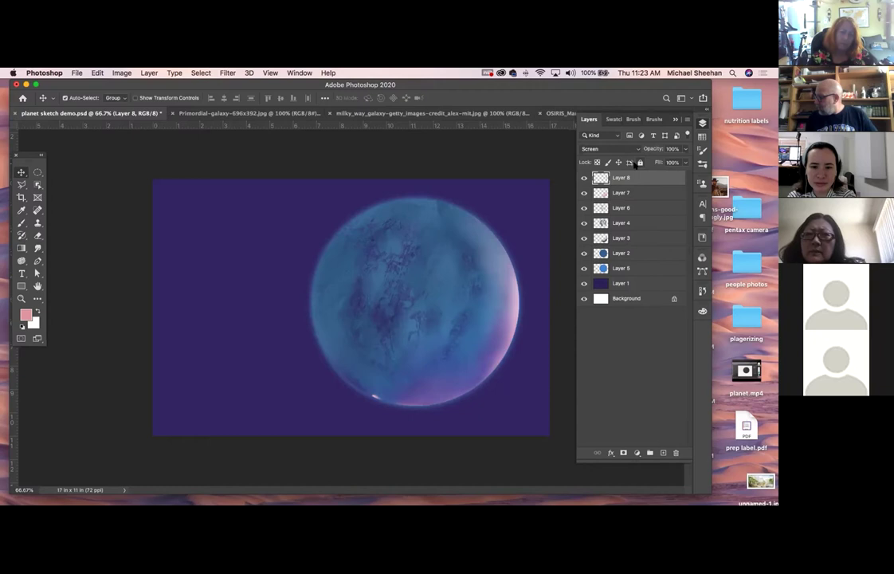
key(shift+plus)
key(shift+plus)
key(shift+plus)
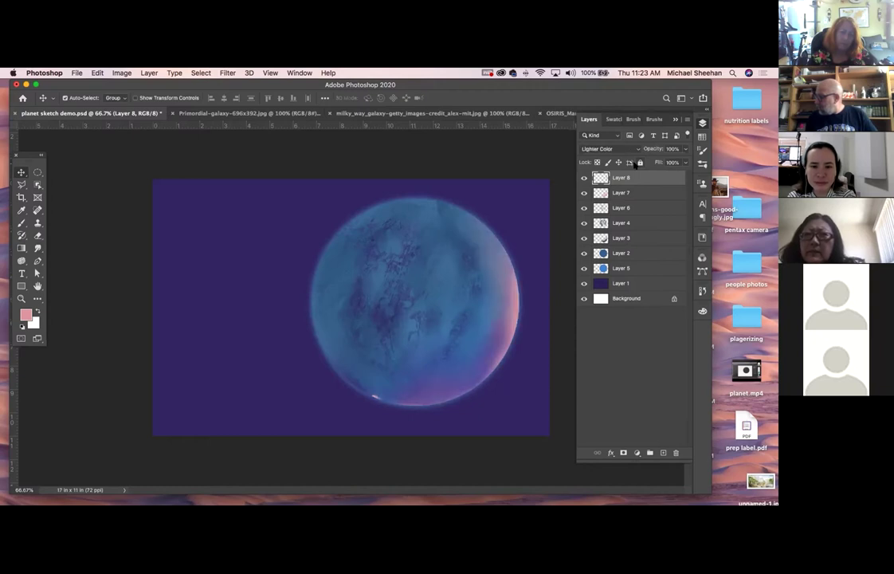
Within Layer 2's planet selection, smudge the pink glow down the planet's right edge, then deselect
key(super+space)
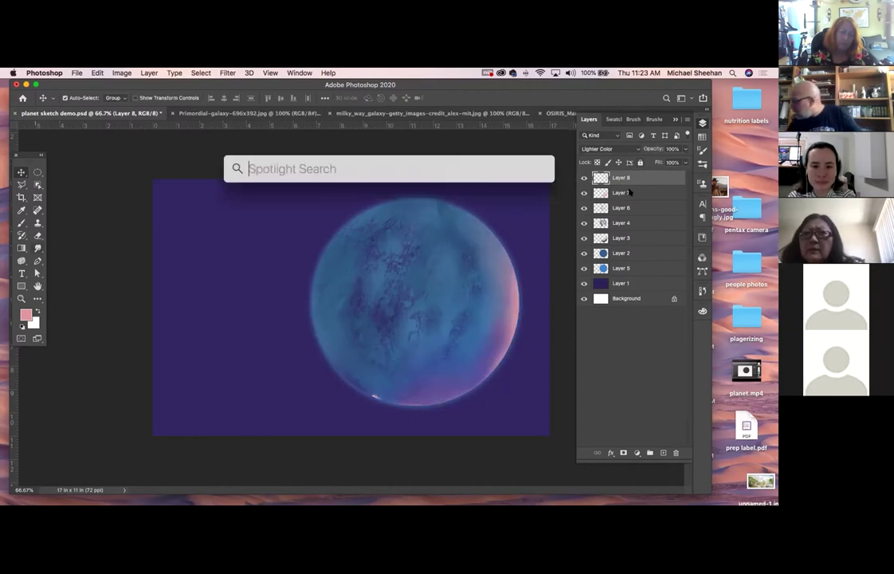
super+click(602, 237)
super+click(603, 252)
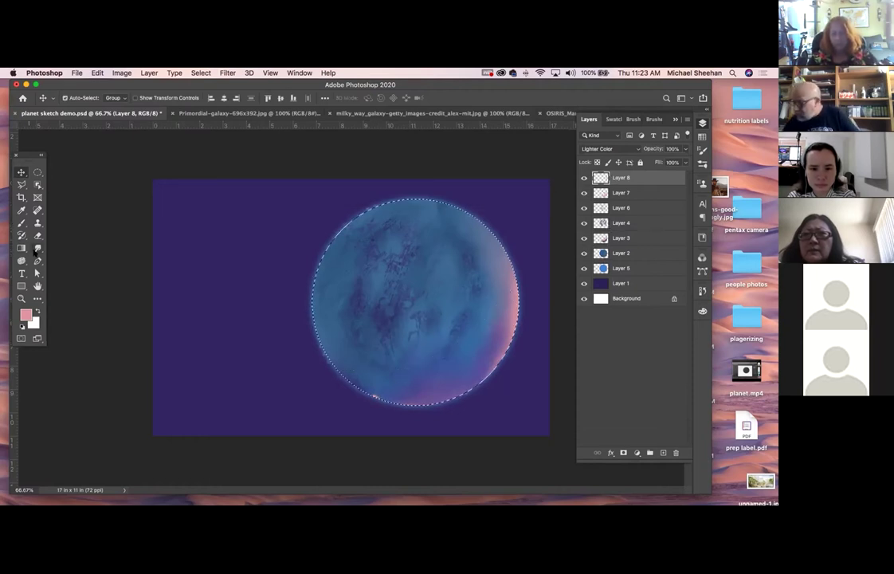
click(36, 250)
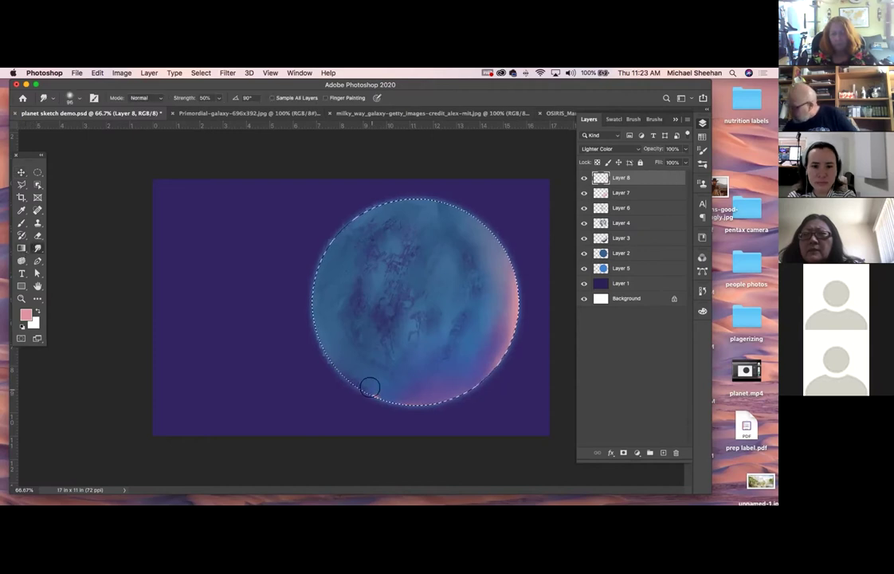
mouse_move(511, 254)
mouse_down()
mouse_move(518, 360)
mouse_move(513, 296)
mouse_move(461, 399)
mouse_up()
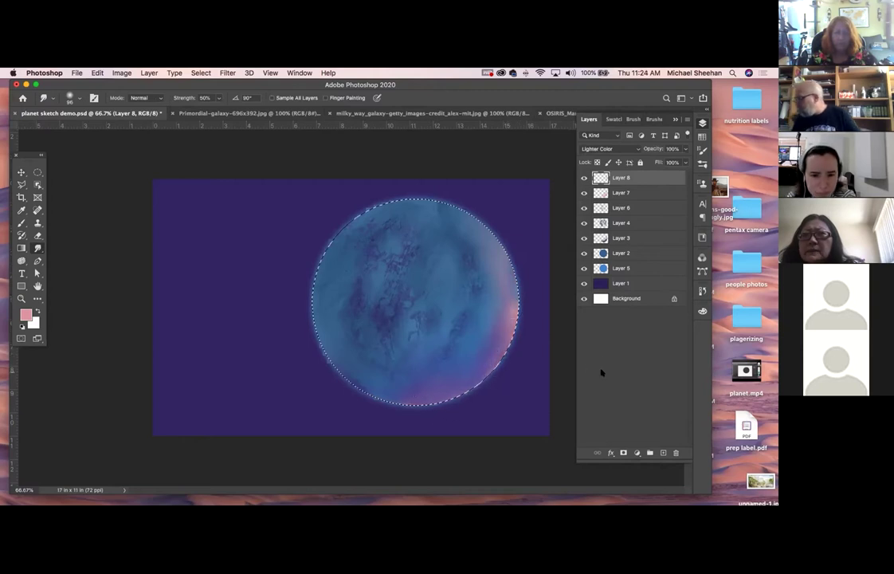
key(super+d)
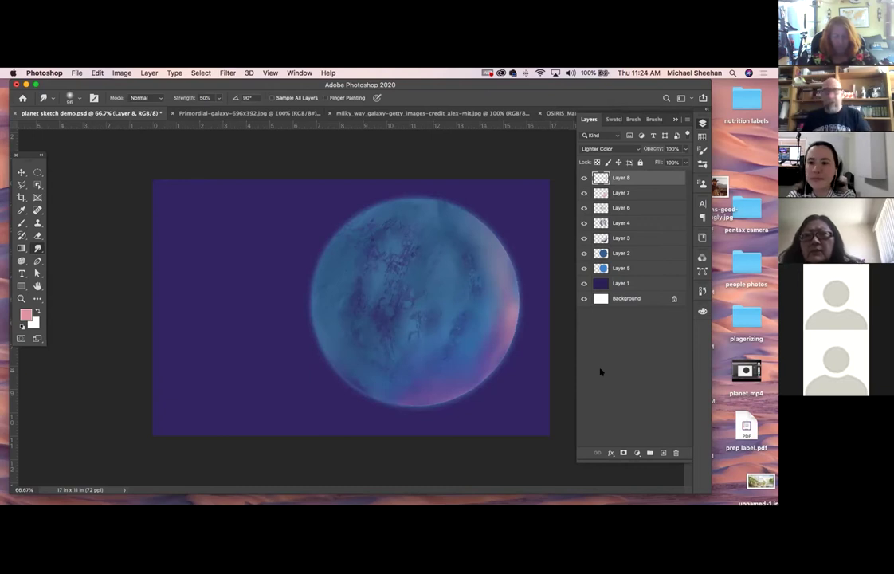
Scale Layer 5's planet disc up to about 102.6% with Free Transform
click(643, 270)
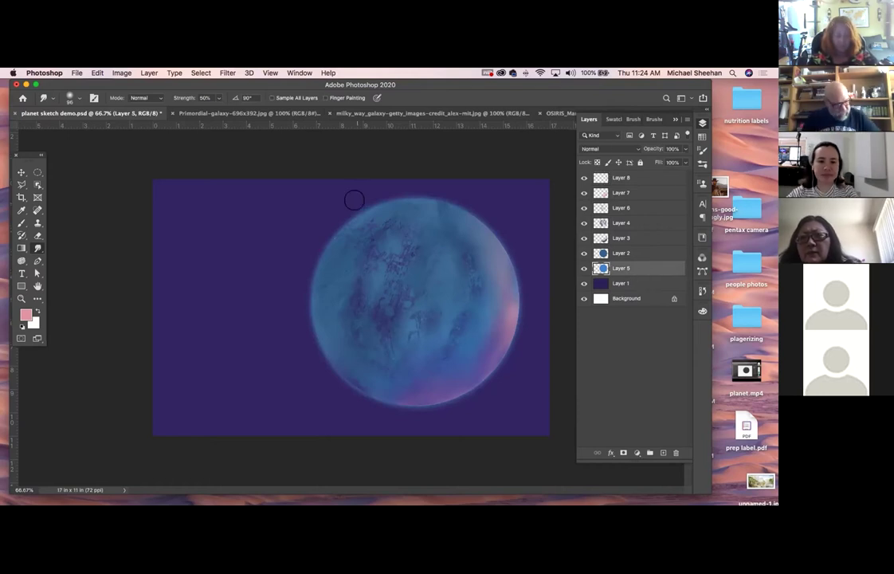
key(super+z)
key(super+t)
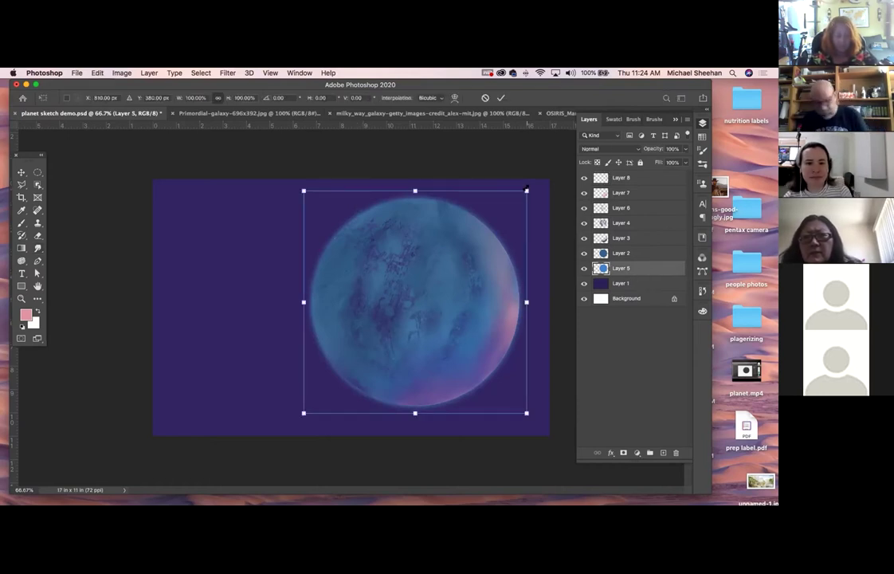
drag(526, 190, 529, 186)
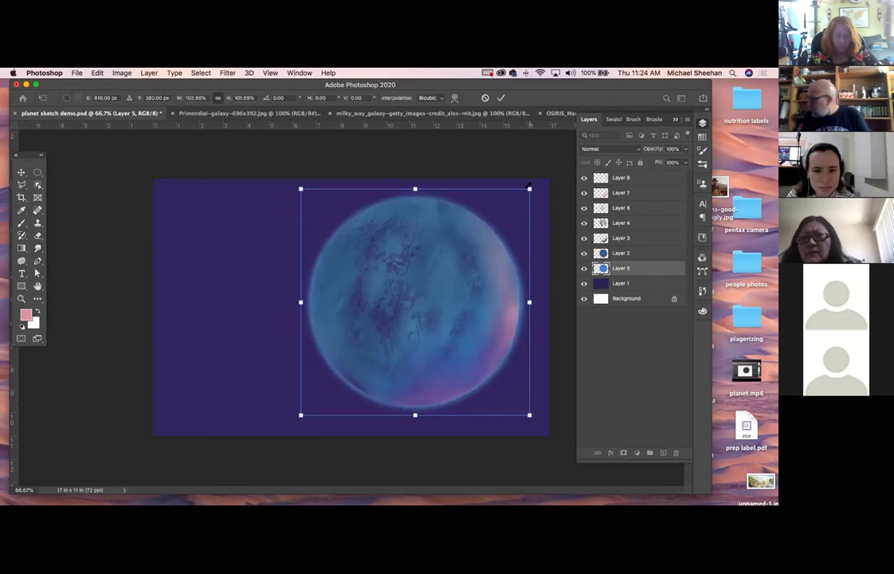
key(Return)
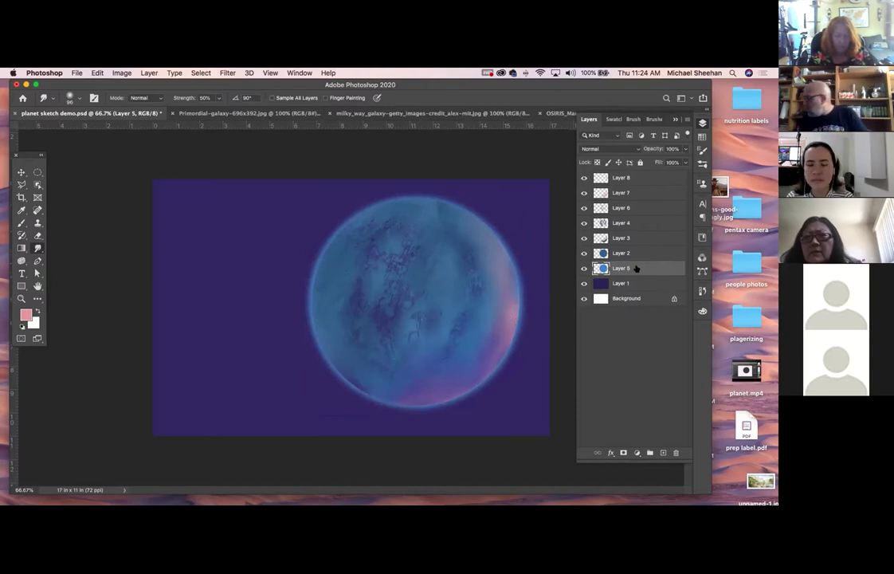
Load Layer 5's outline as a selection, save it as 'planet', then deselect
super+click(600, 269)
click(201, 72)
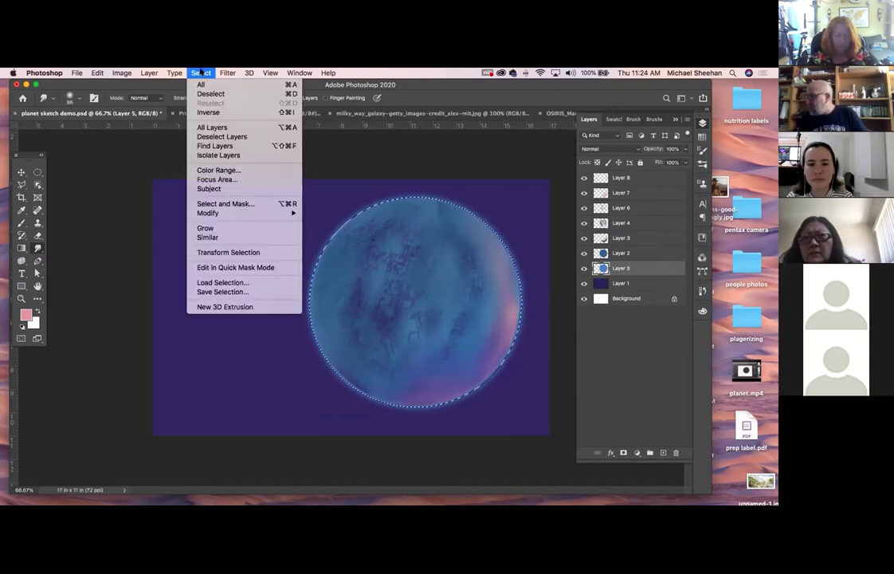
click(191, 292)
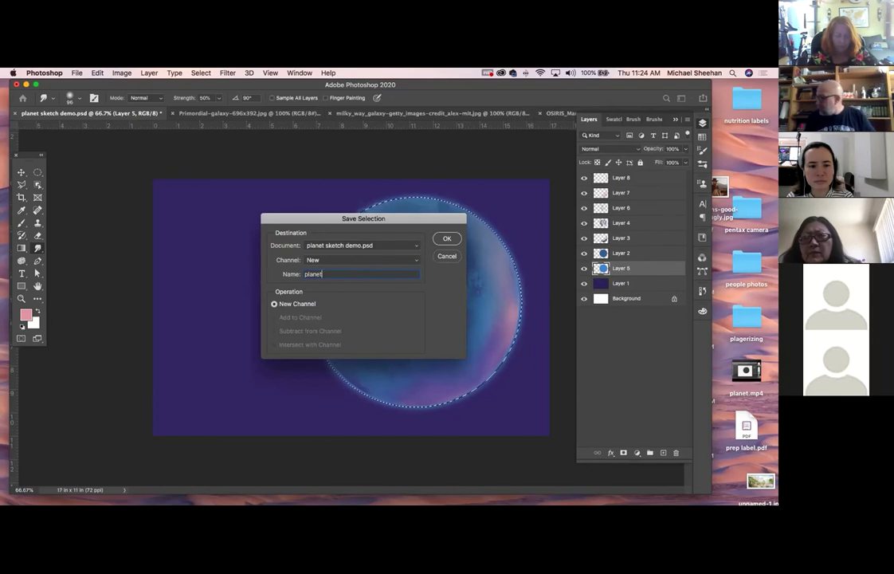
key(Return)
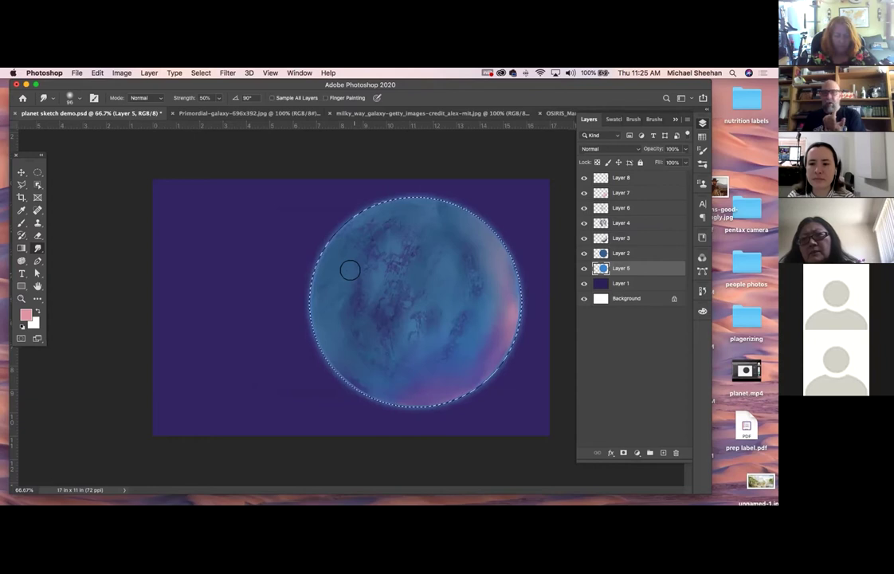
key(super+d)
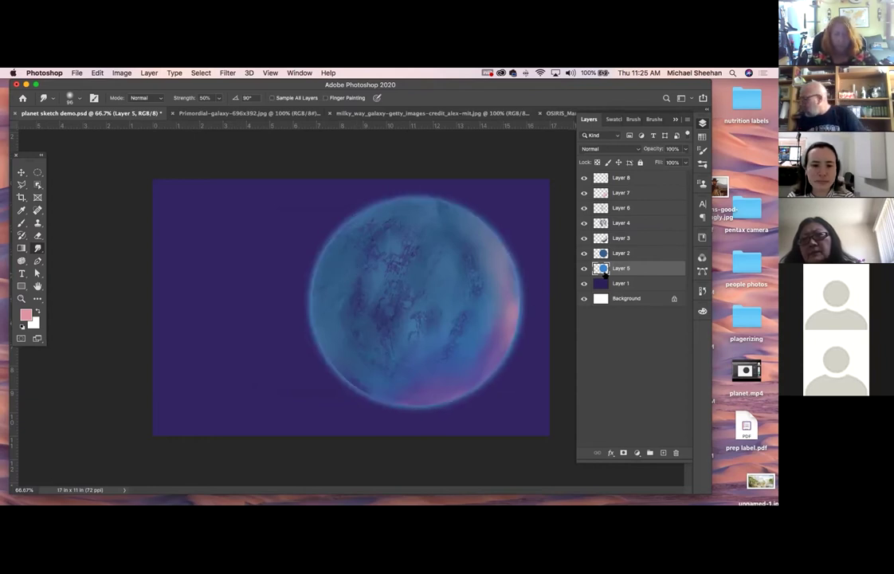
Toggle Layer 8 and the layers below on and off to compare the planet texture
click(625, 179)
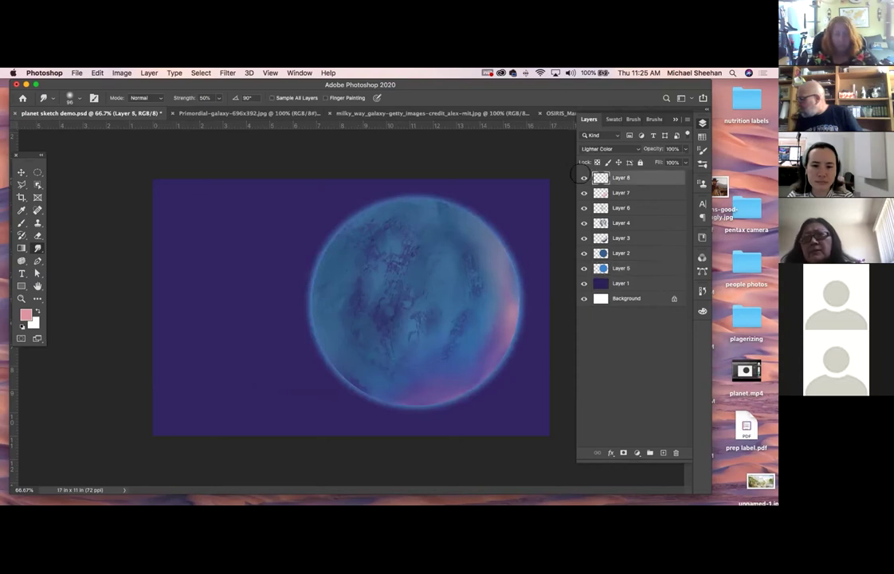
click(584, 177)
click(584, 177)
click(583, 178)
click(584, 193)
click(583, 208)
click(584, 207)
Rename Layer 6 to 'texture'
double_click(638, 207)
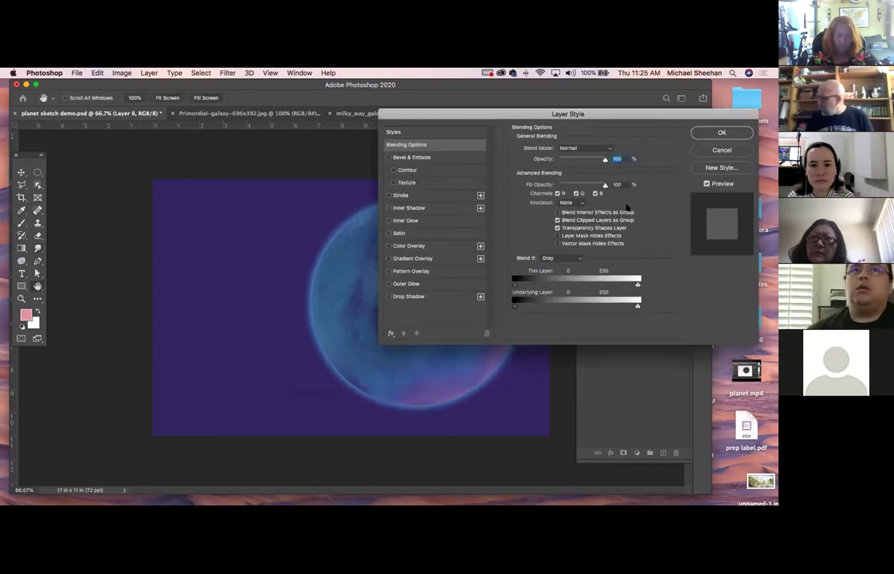
click(722, 150)
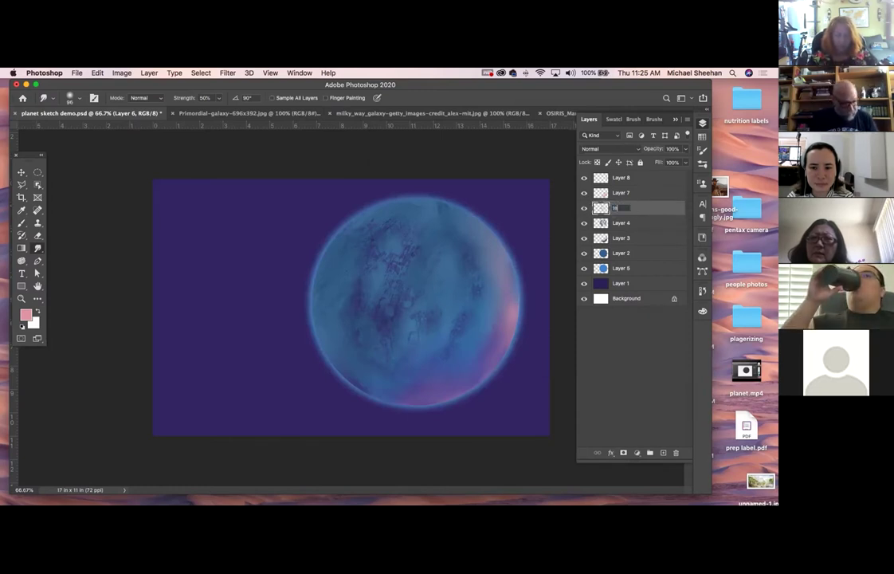
key(Return)
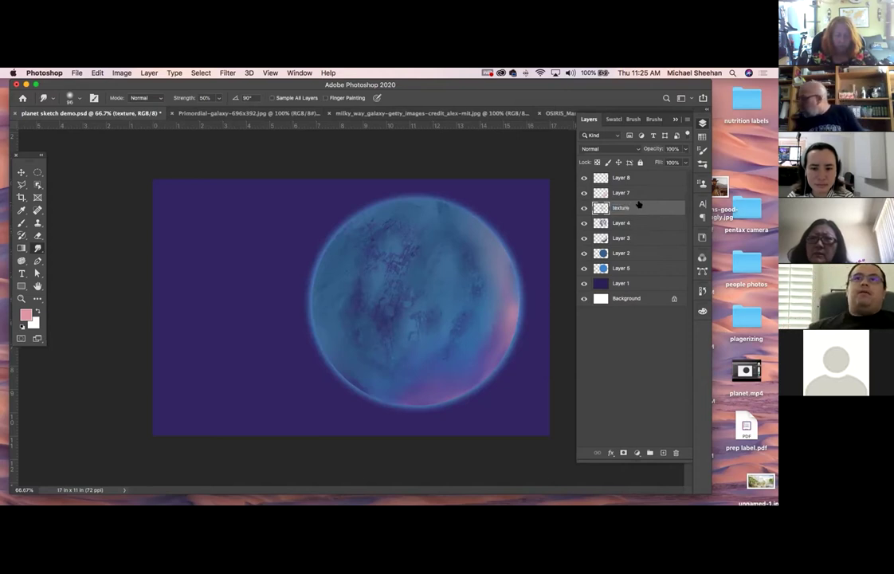
key(super+l)
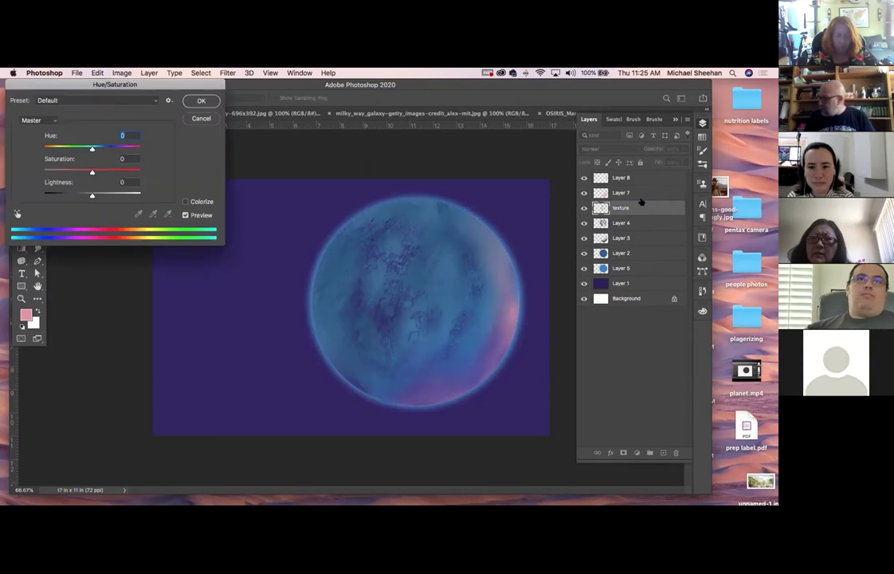
drag(92, 149, 117, 156)
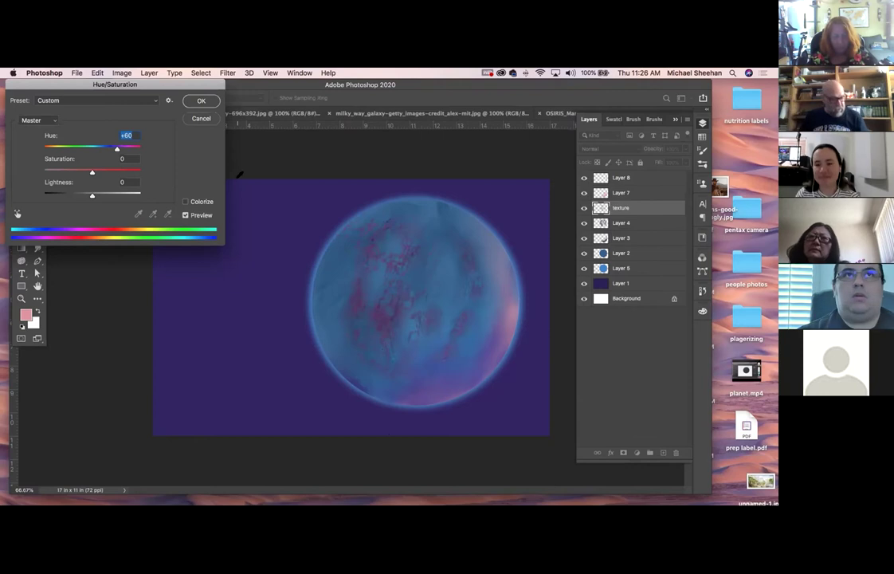
text(0)
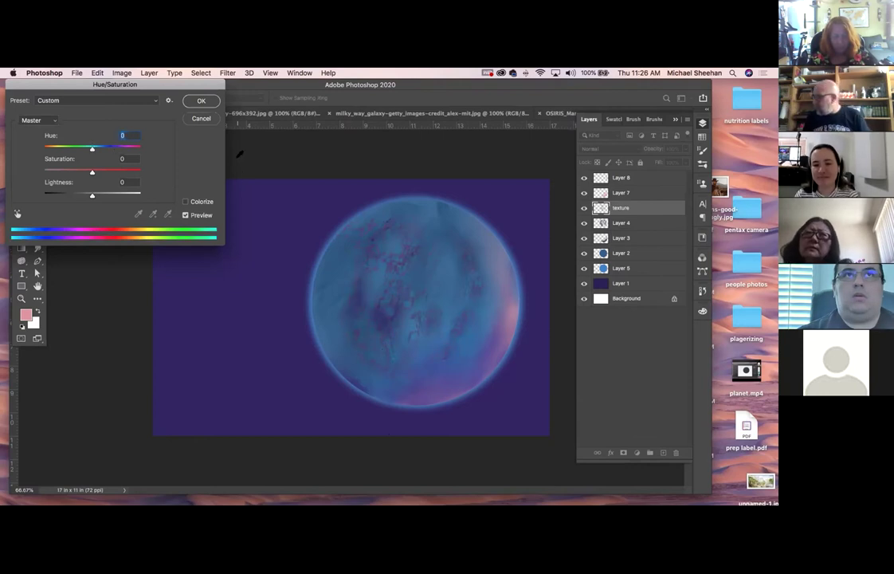
click(204, 118)
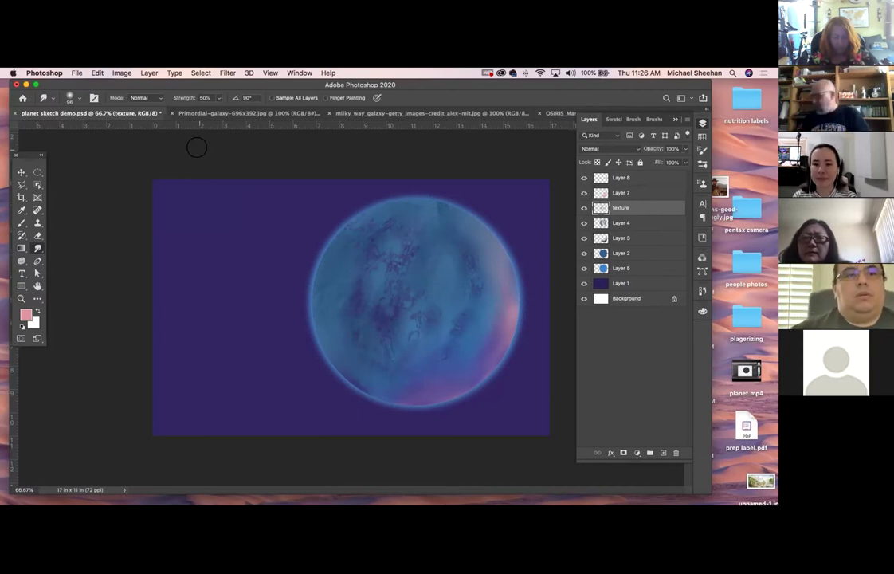
Add a new layer above Layer 8 and pick the 45 px Grut - Oil Stump Trough brush
click(645, 177)
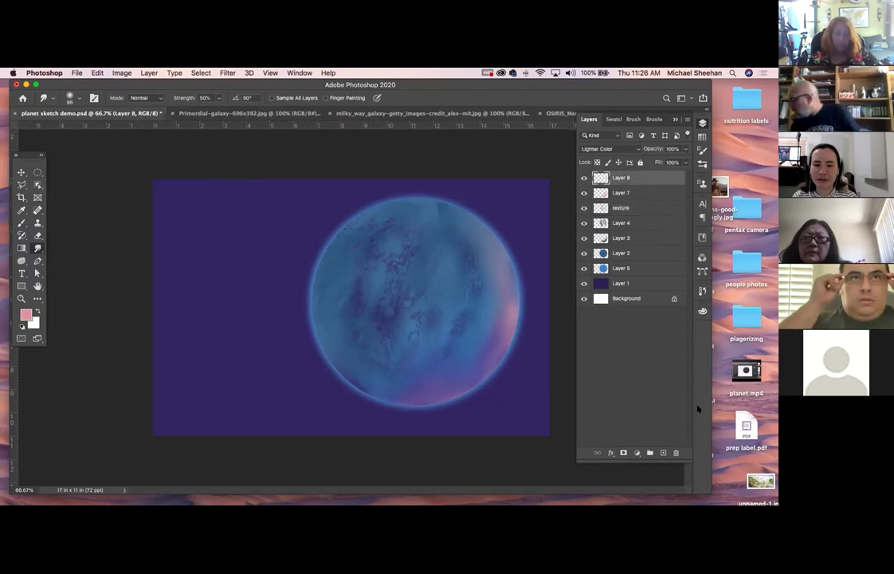
click(664, 452)
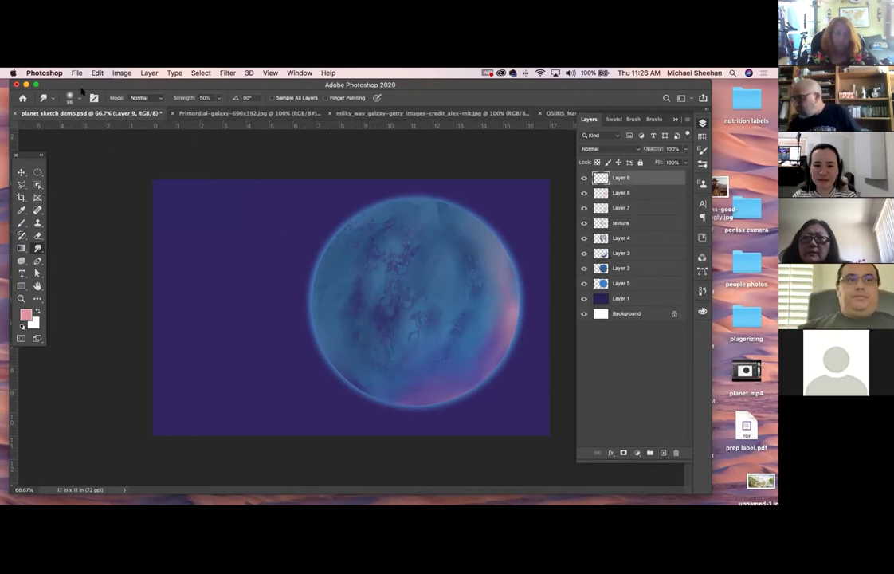
key(b)
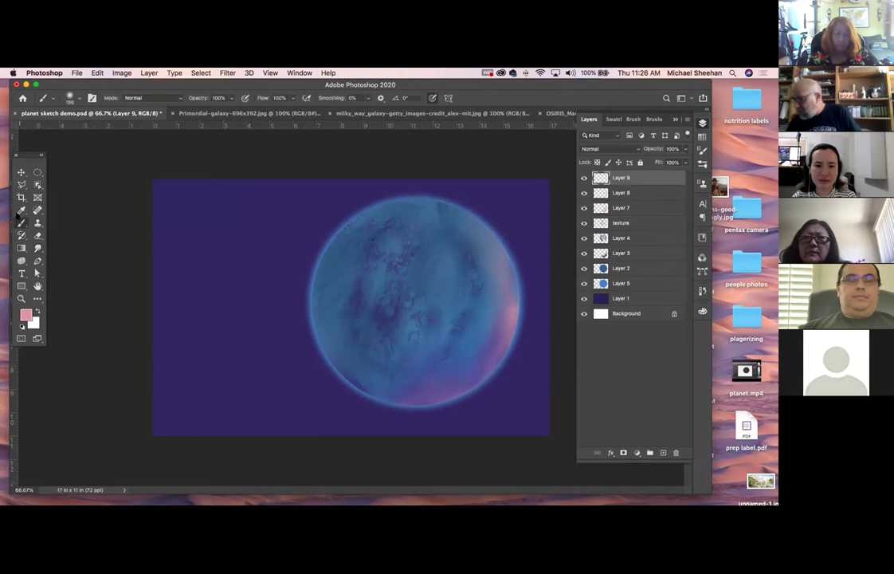
click(78, 98)
click(189, 216)
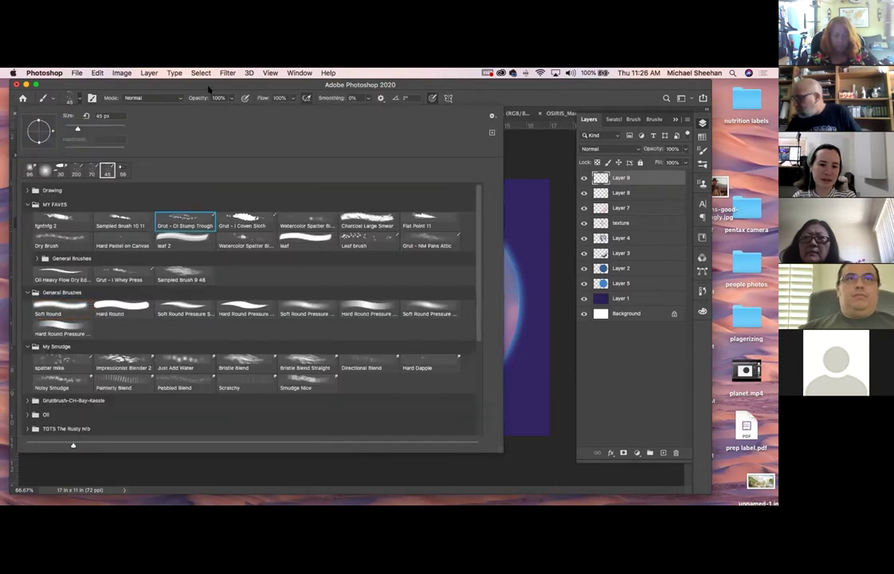
click(185, 79)
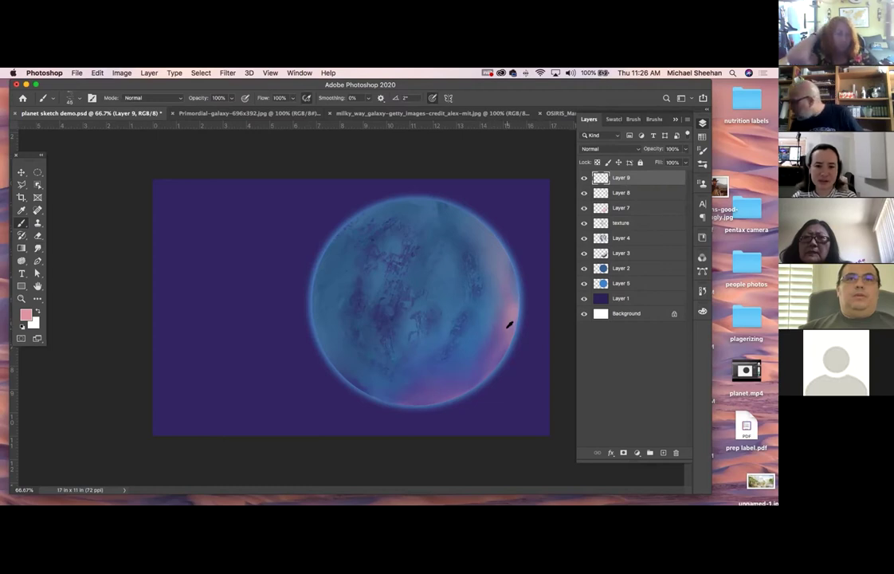
Sample a mauve from the planet and paint it over the right pink rim, then deselect
alt+click(448, 285)
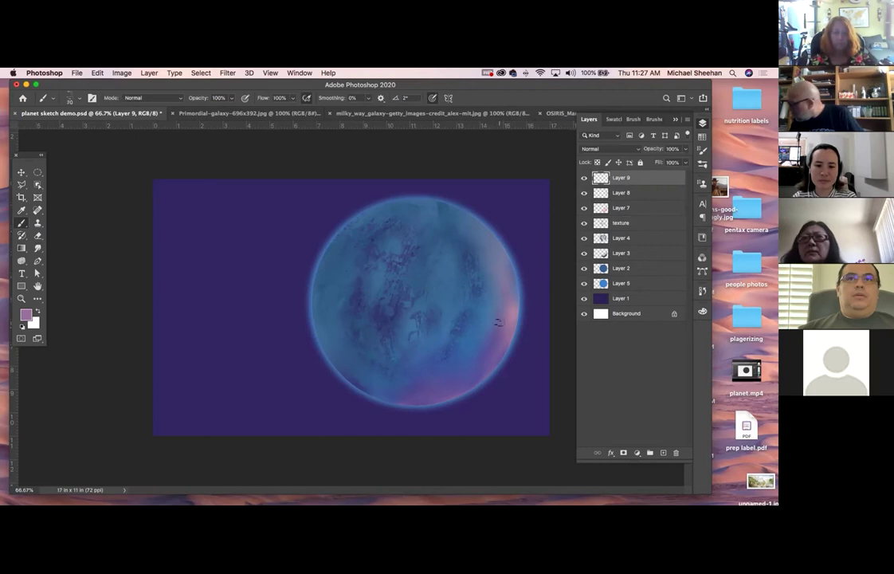
mouse_move(503, 345)
mouse_down()
mouse_move(467, 369)
mouse_move(467, 355)
mouse_move(460, 375)
mouse_move(425, 378)
mouse_up()
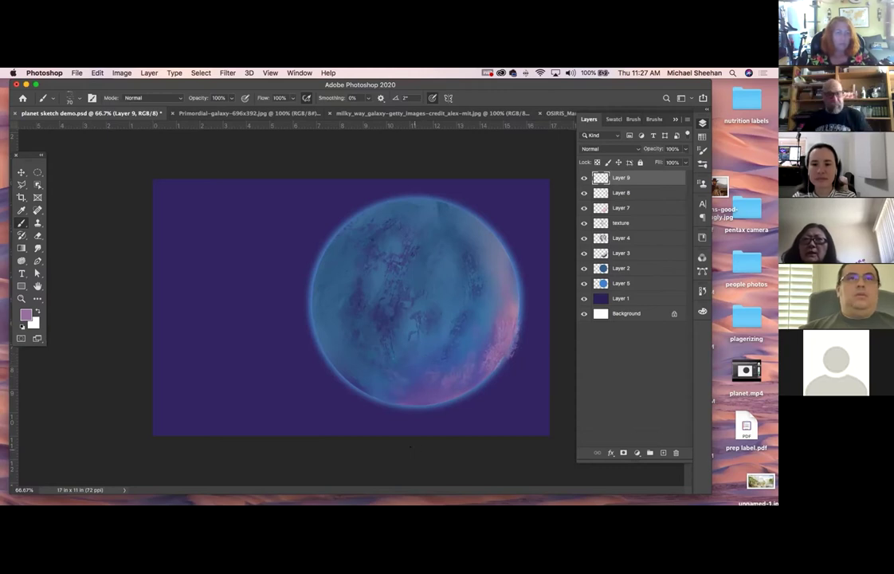
super+click(602, 270)
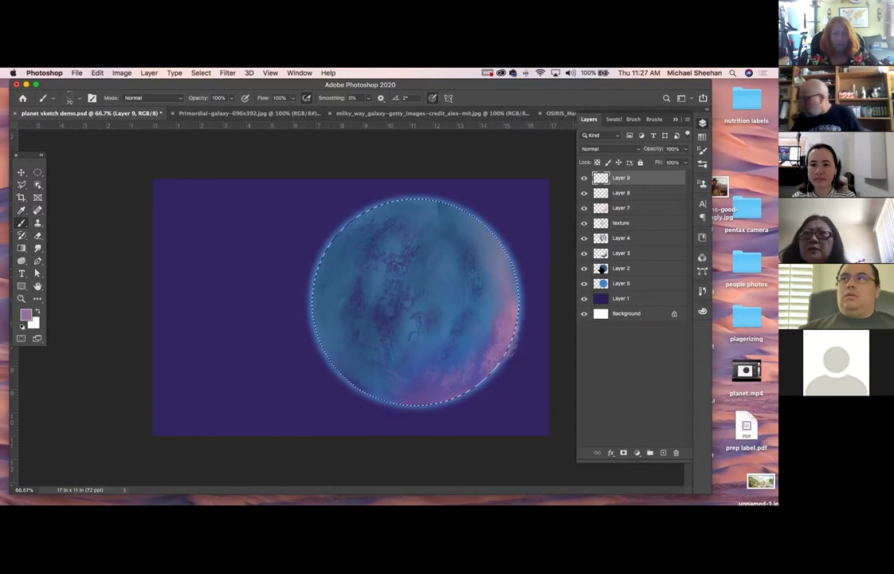
key(super+shift+i)
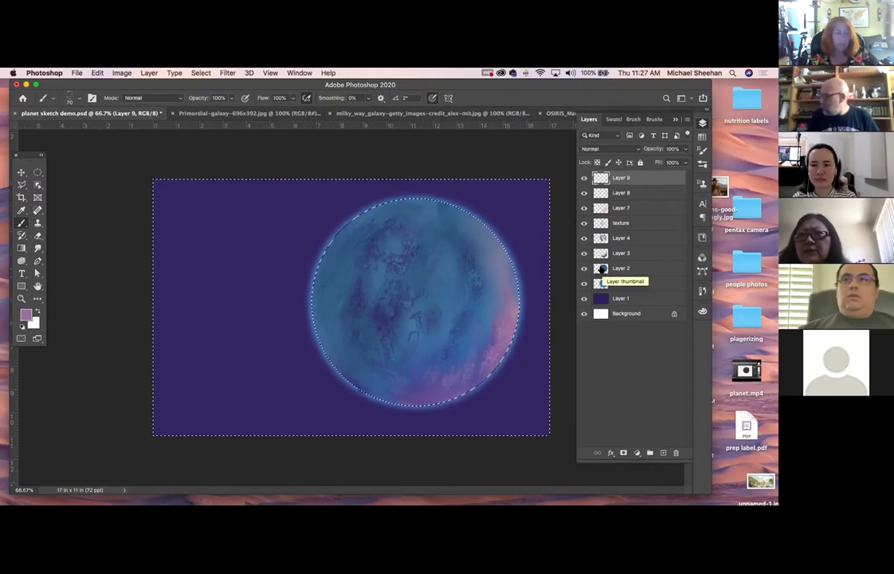
key(super+d)
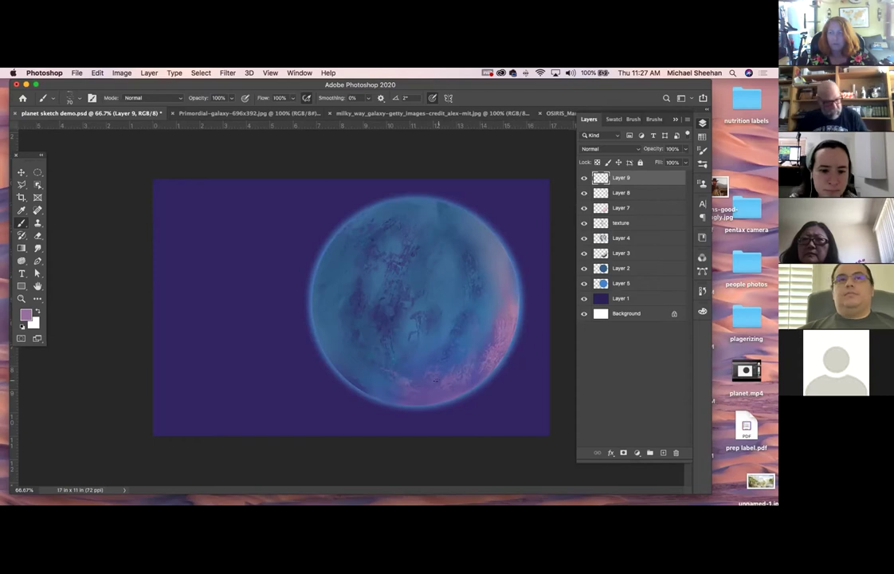
Sample a lighter pink and paint it along the planet's lower edge inside Layer 2's outline
click(450, 381)
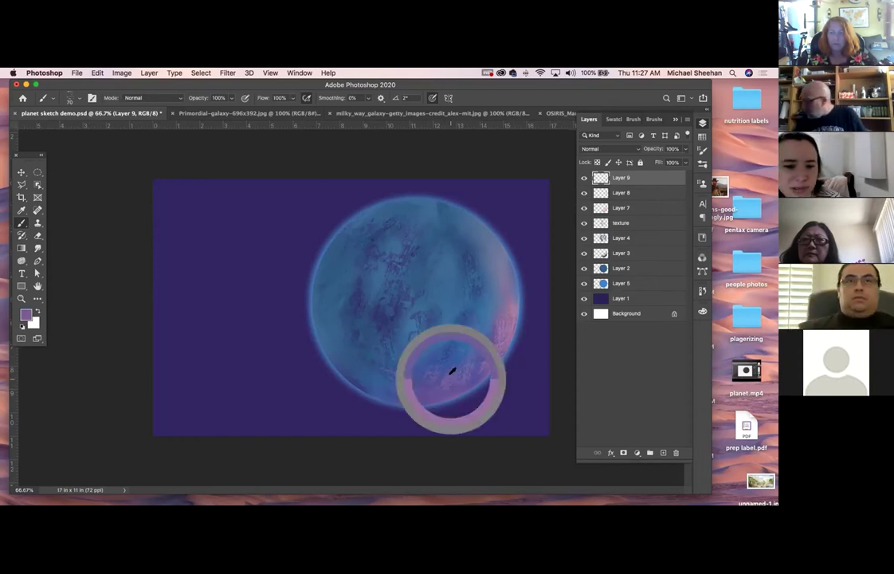
alt+click(515, 309)
click(26, 315)
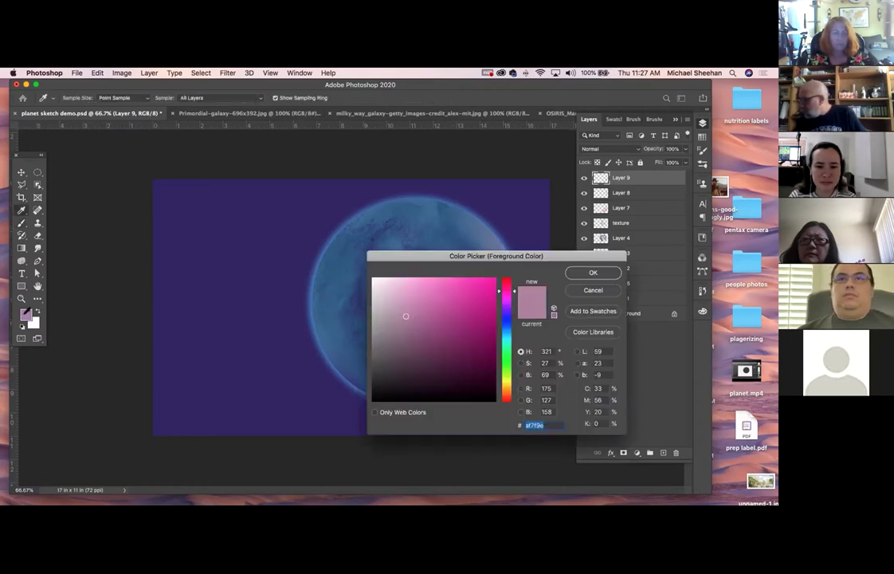
click(593, 272)
super+click(602, 269)
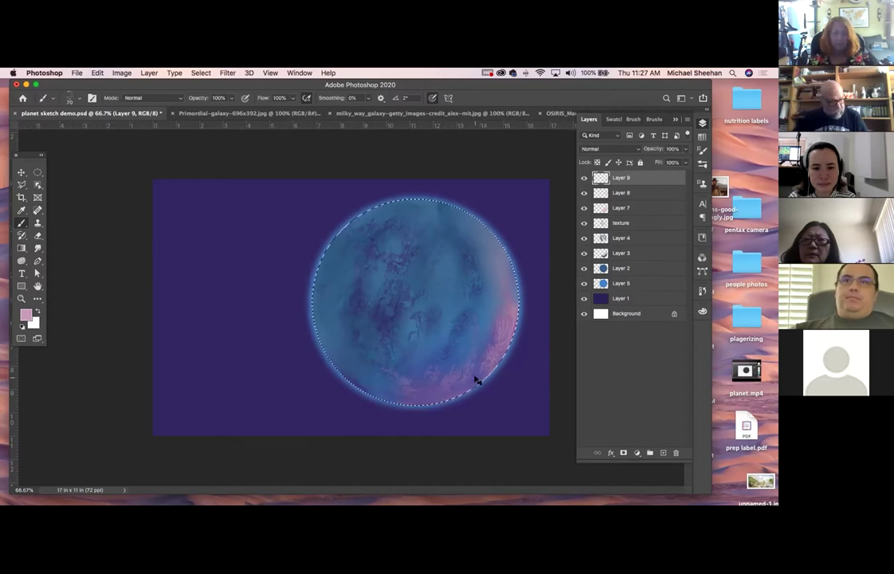
key(super+s)
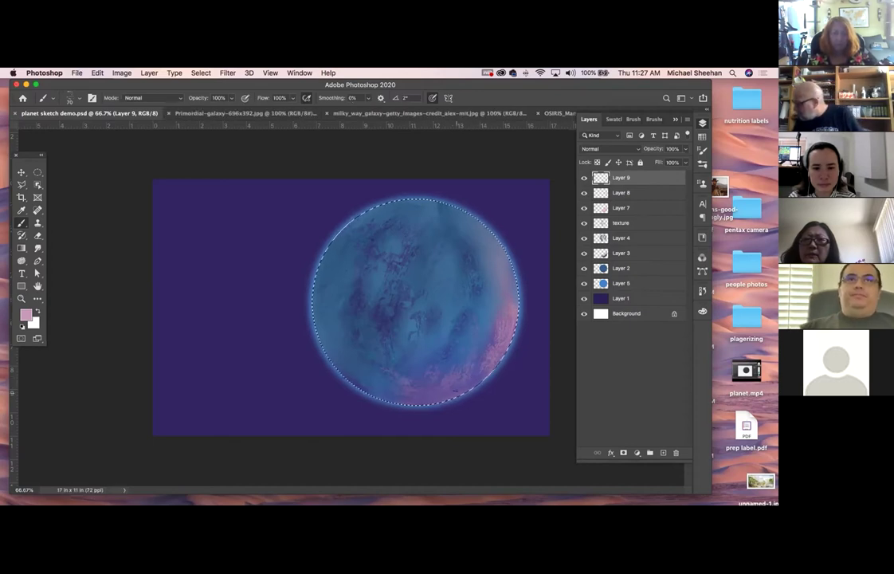
mouse_move(469, 384)
mouse_down()
mouse_move(434, 396)
mouse_move(479, 379)
mouse_move(492, 357)
mouse_up()
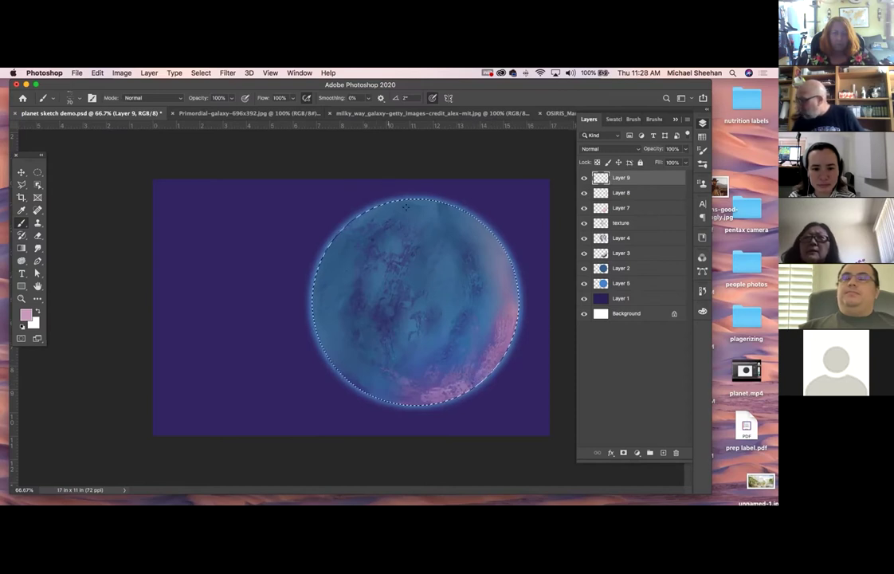
click(37, 247)
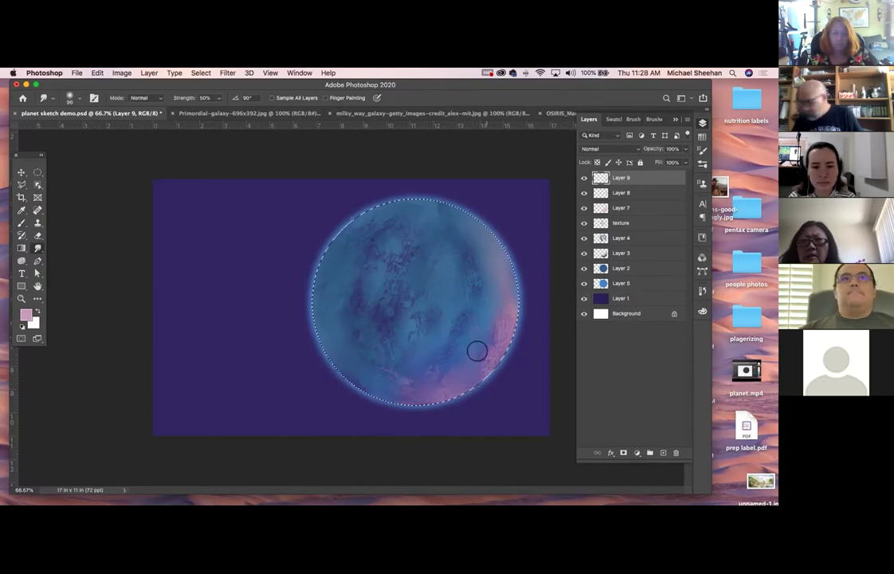
Set the foreground to pale blue a0c4e9 and paint textured strokes along the upper-left edge
key(super+z)
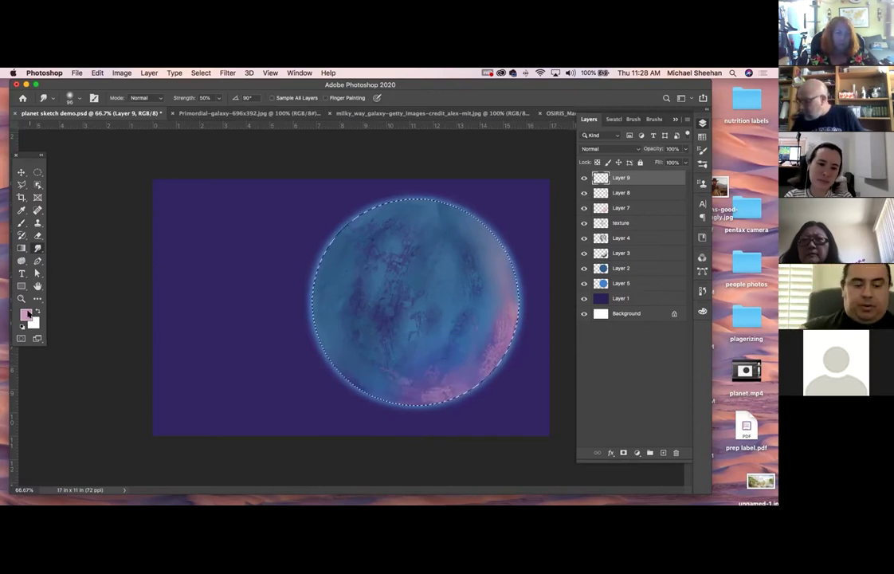
click(21, 222)
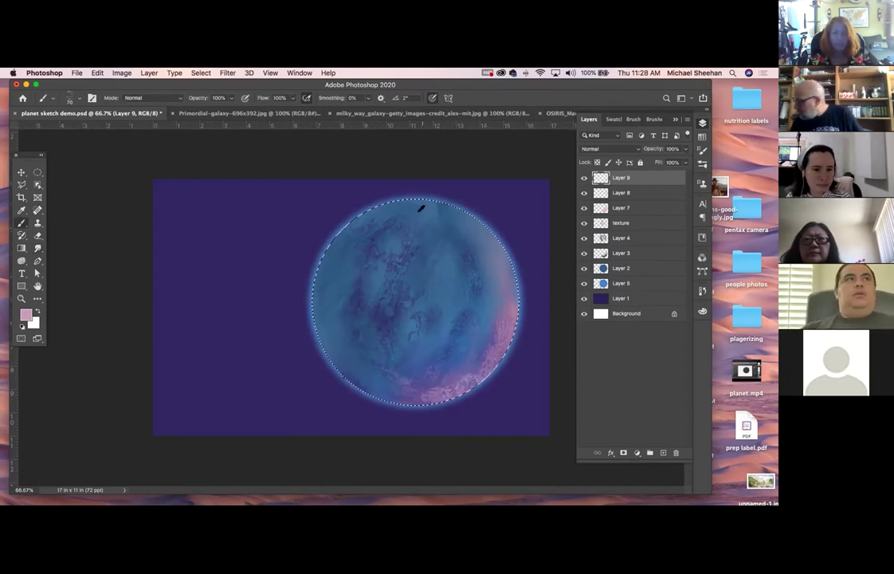
key(i)
click(430, 303)
click(27, 315)
click(411, 288)
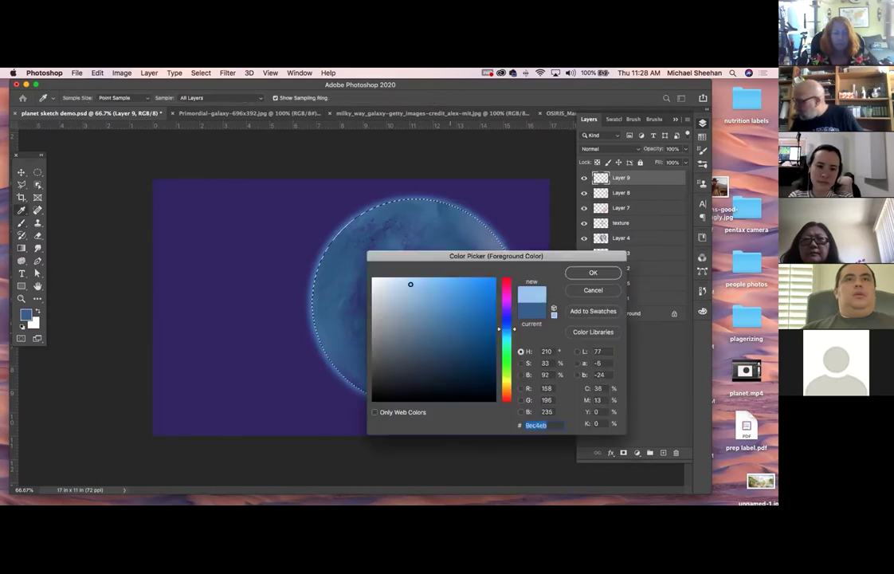
click(591, 272)
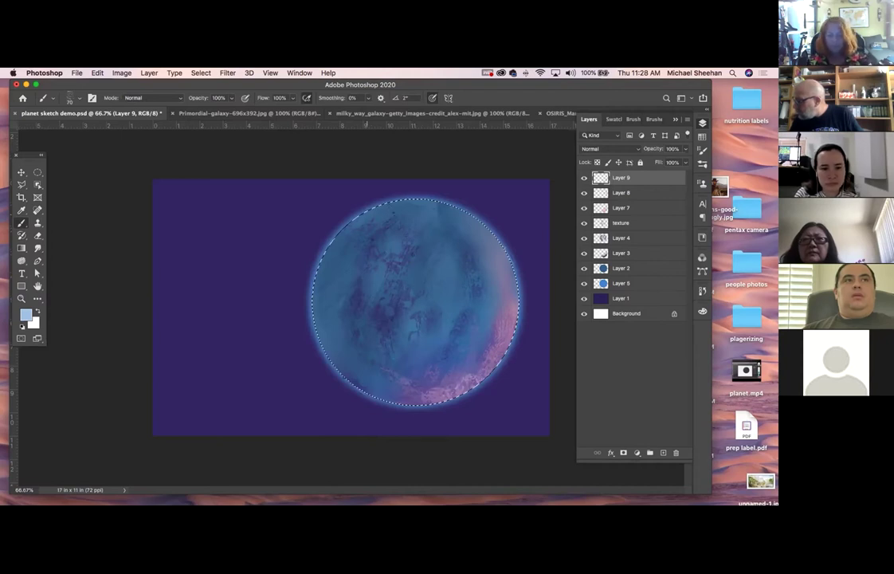
drag(359, 225, 392, 206)
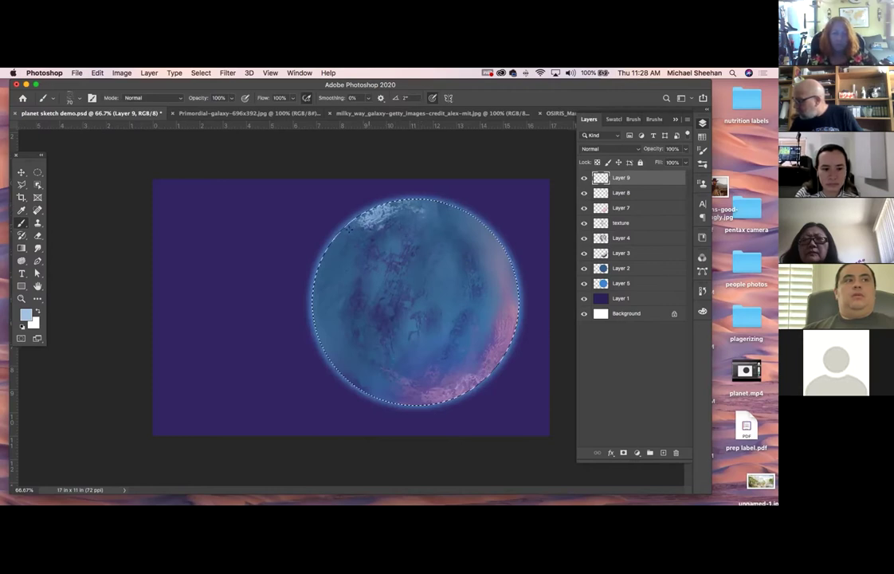
Smudge the top-edge blue texture with a 40 px Impressionist Blender 2 brush, then deselect
key(r)
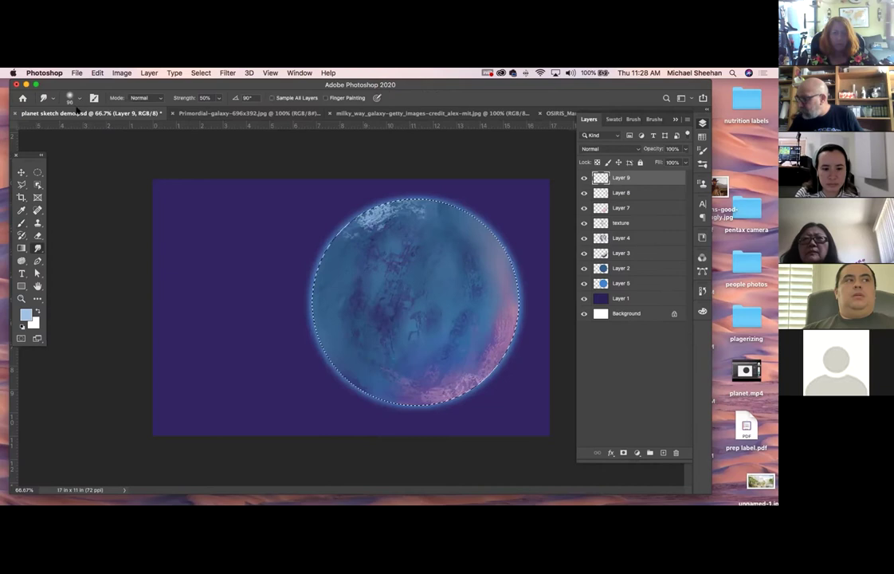
click(70, 97)
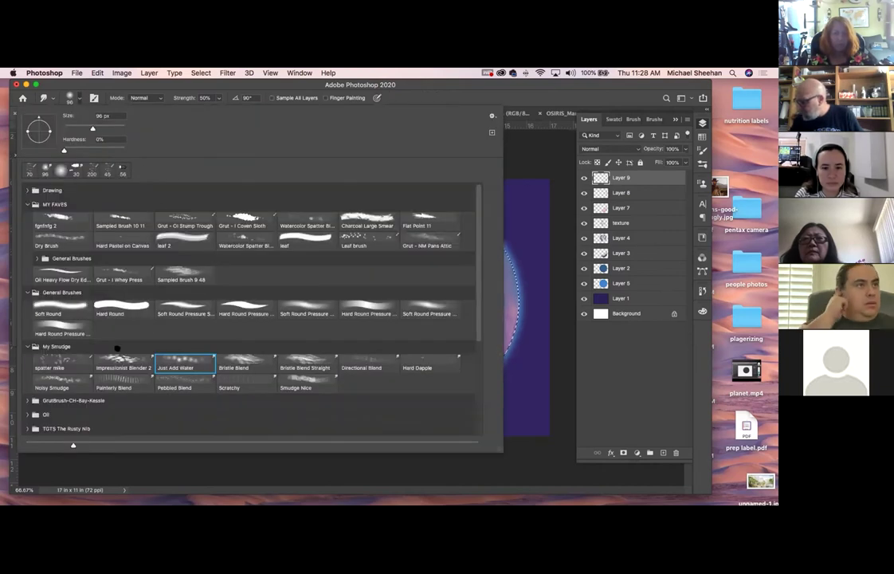
double_click(124, 365)
key(bracketleft)
key(bracketleft)
key(bracketleft)
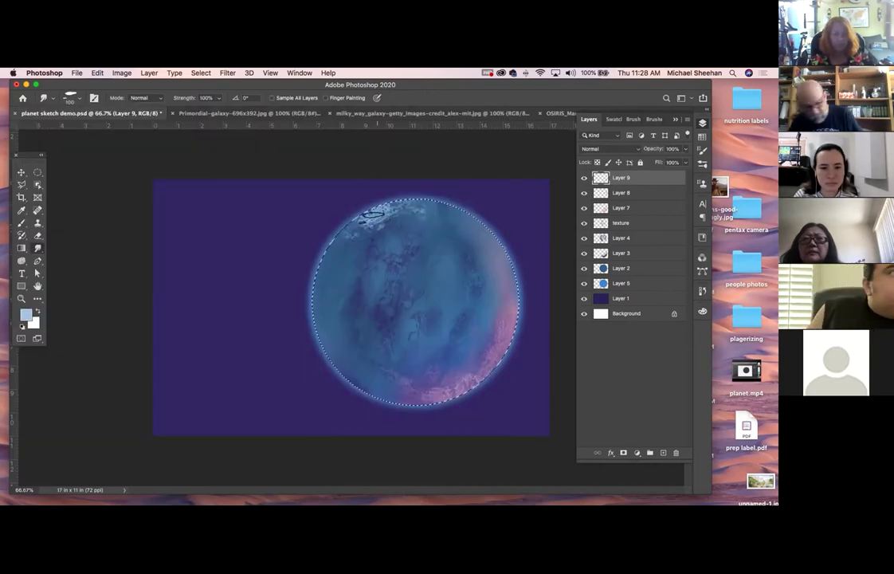
drag(414, 239, 369, 218)
key(bracketleft)
key(bracketleft)
key(bracketleft)
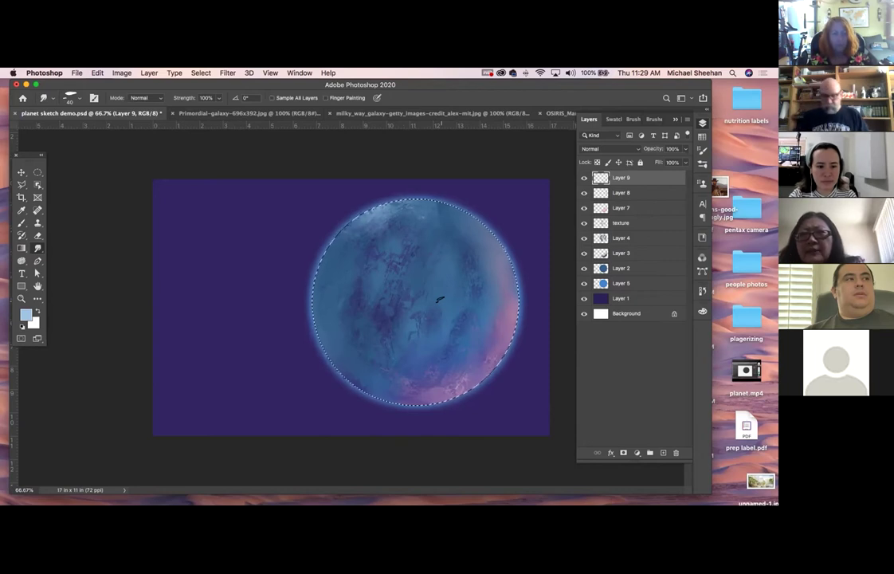
key(super+d)
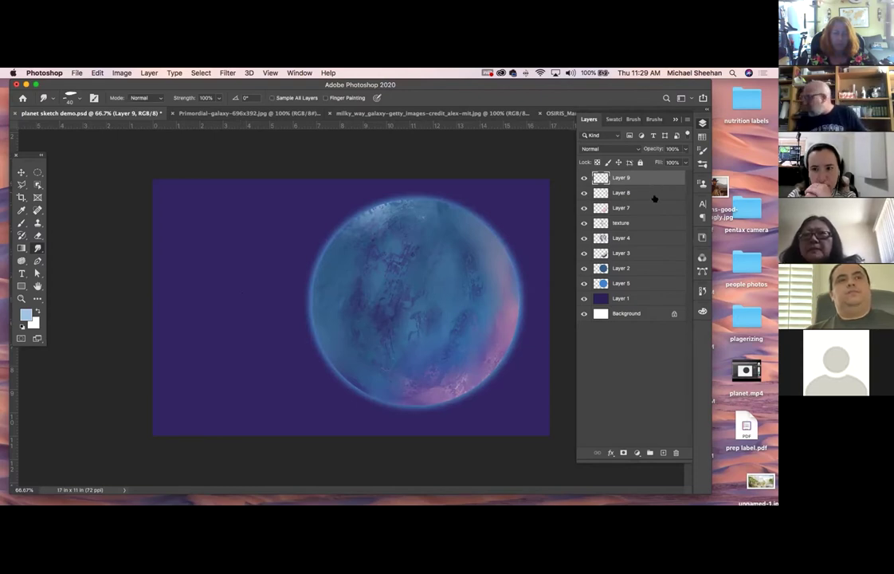
Toggle Layer 9 off and on to compare, then add a new Layer 10
click(583, 178)
click(583, 177)
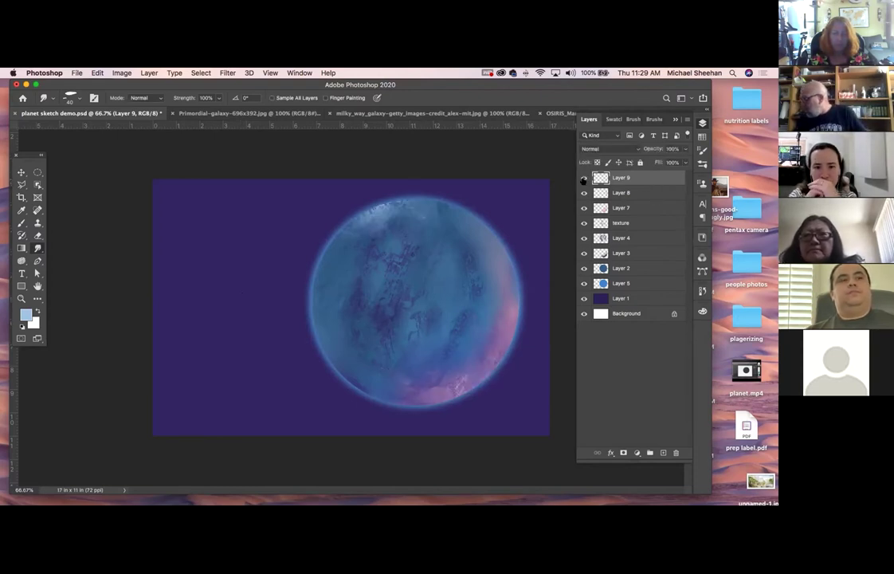
click(584, 178)
click(584, 178)
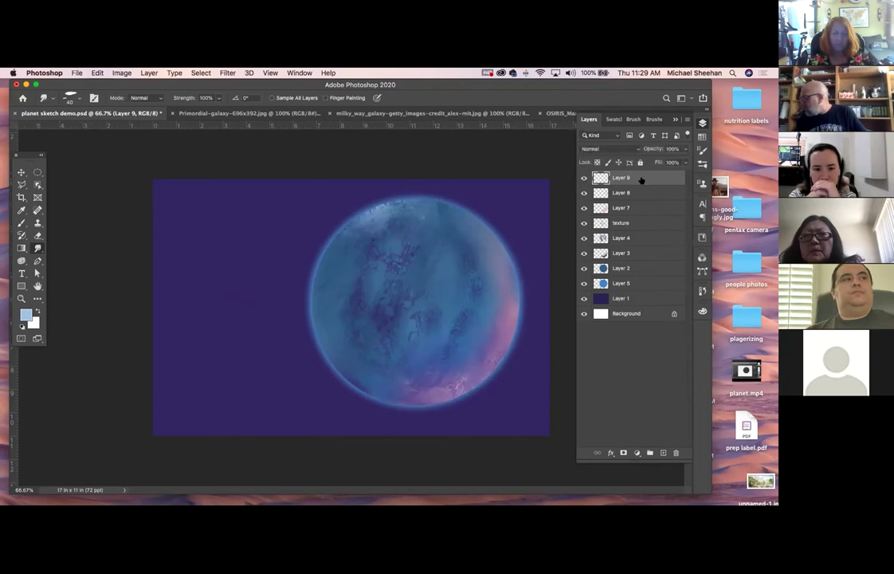
click(664, 453)
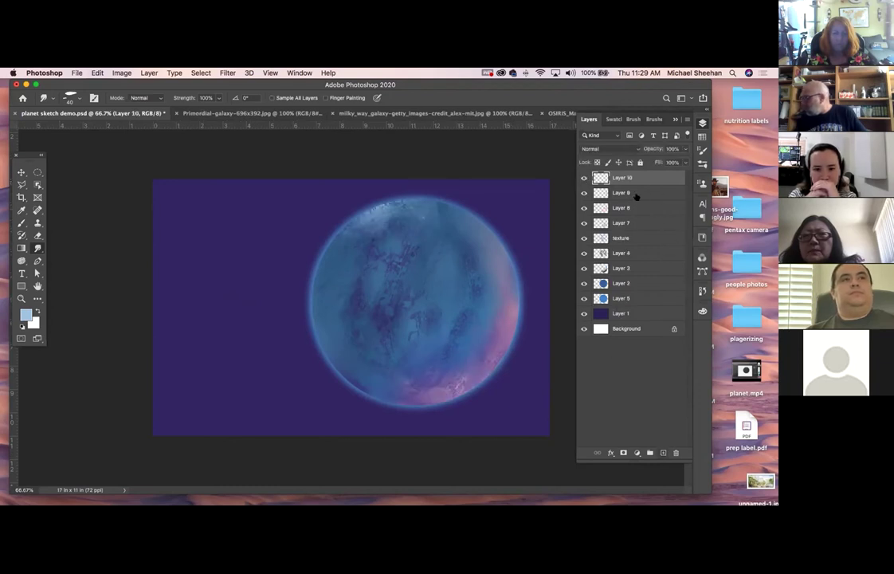
Select the planet's circle and fill it with dark navy sampled from the background
click(38, 172)
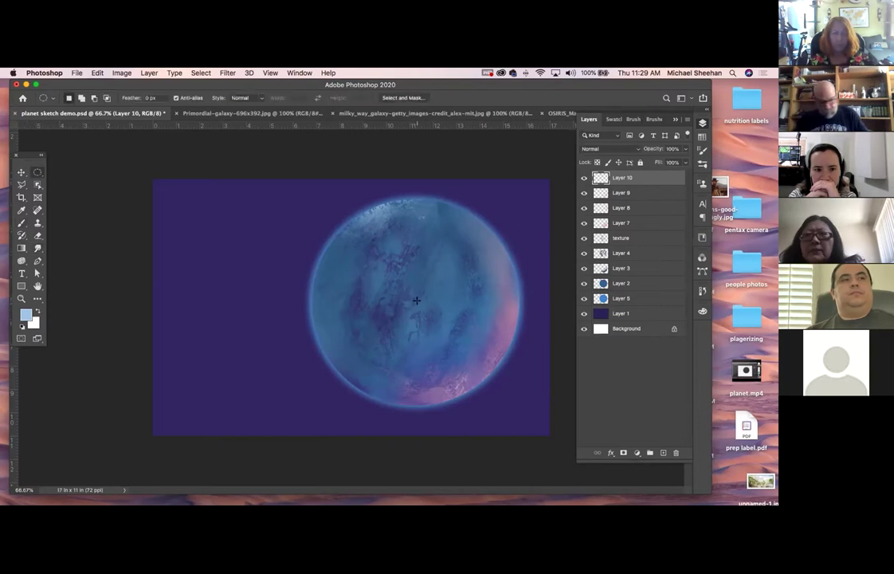
super+click(602, 283)
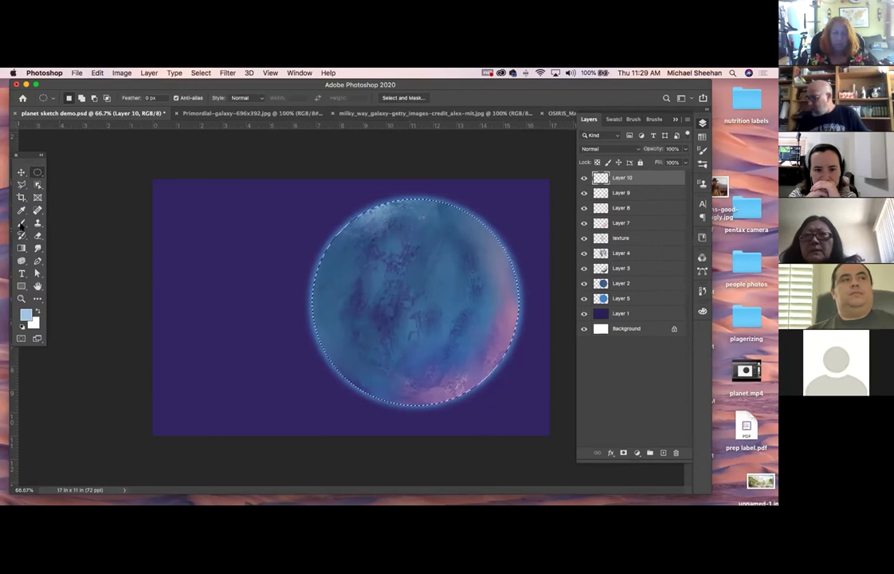
key(b)
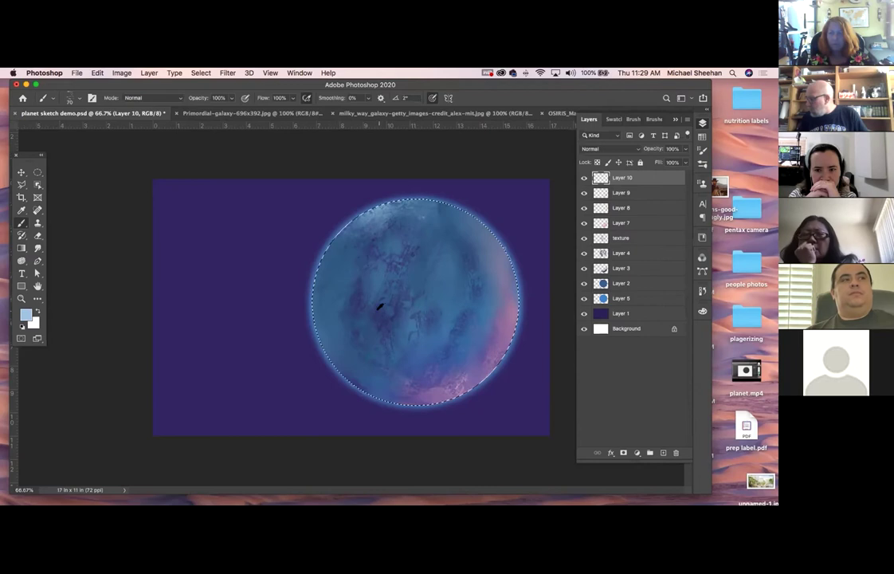
alt+click(483, 320)
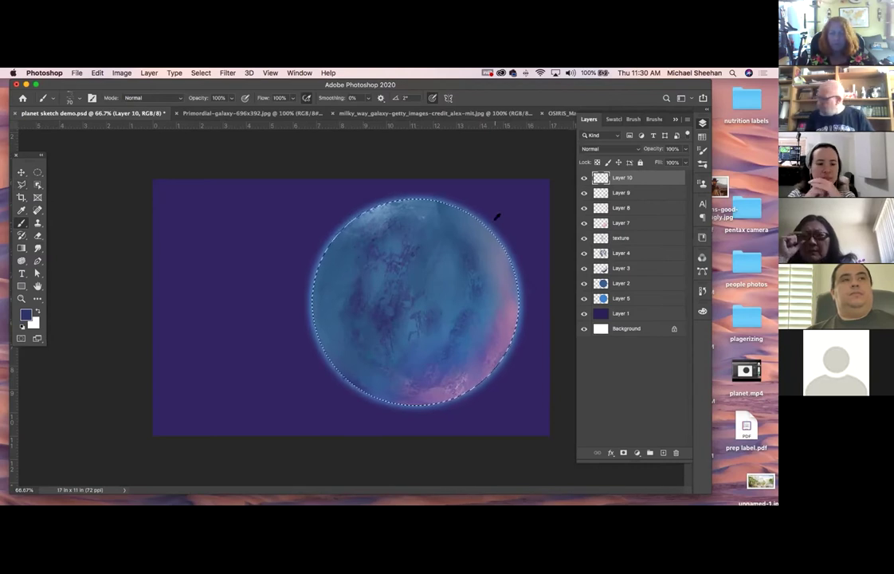
key(alt+BackSpace)
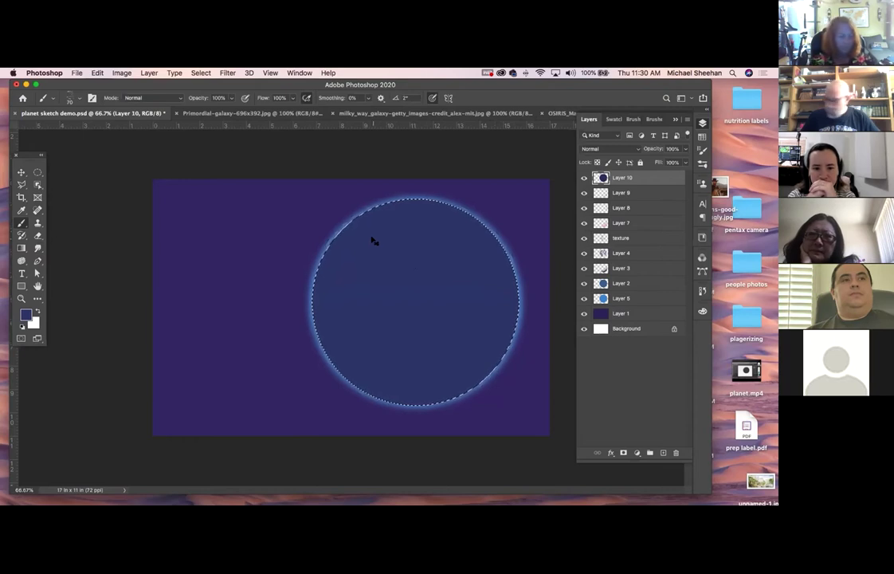
Deselect and move the navy circle up and to the left
key(super+d)
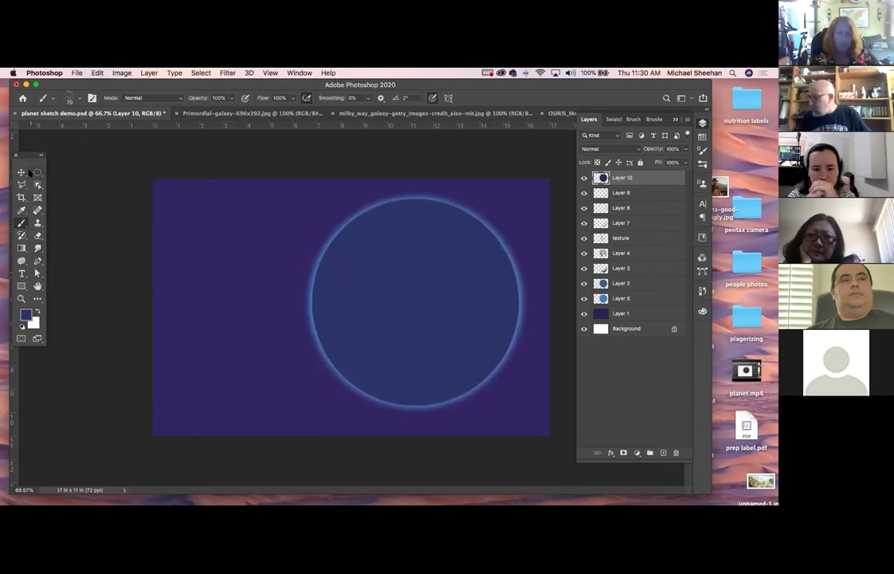
key(v)
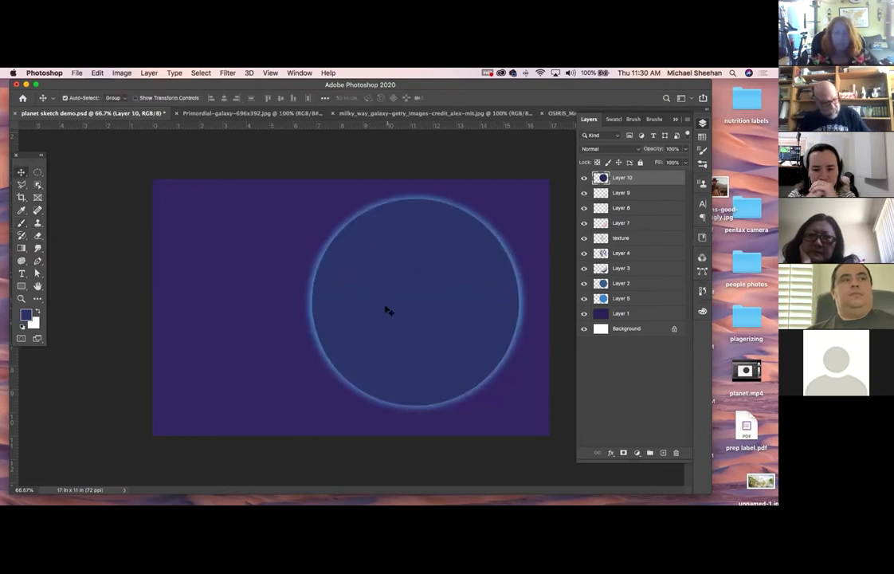
drag(385, 298, 367, 250)
Duplicate the navy circle, darken it with Levels midtones 0.66, and shift it over the planet's upper left
key(super+j)
key(super+l)
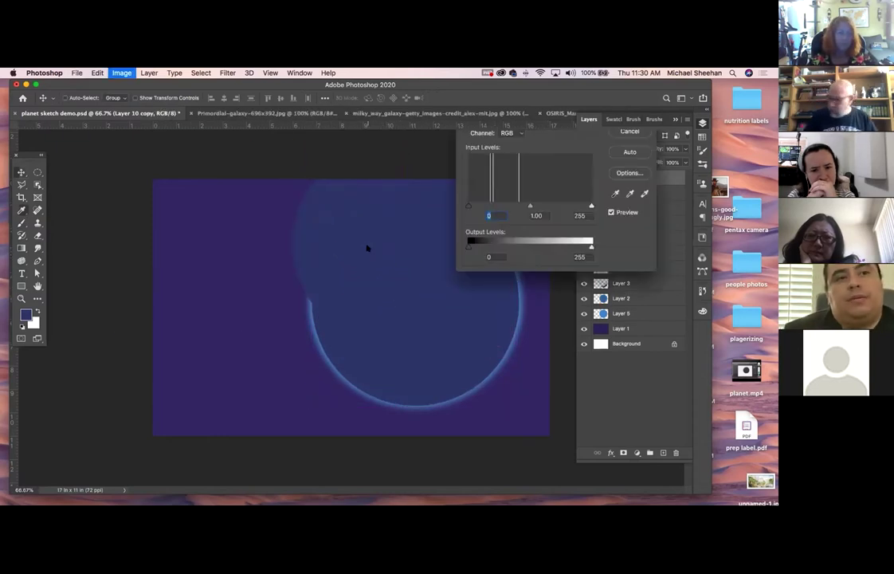
drag(530, 205, 542, 206)
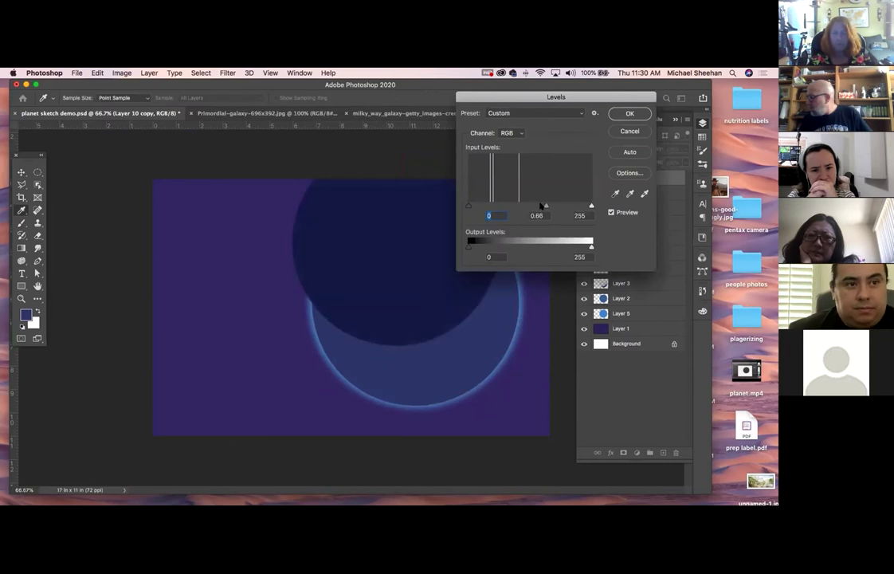
key(Return)
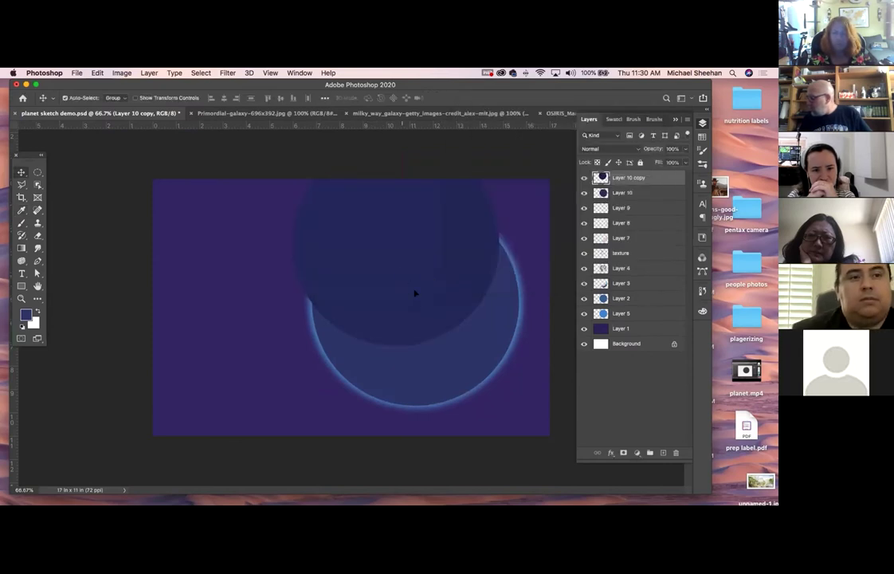
drag(415, 293, 486, 266)
drag(434, 240, 457, 247)
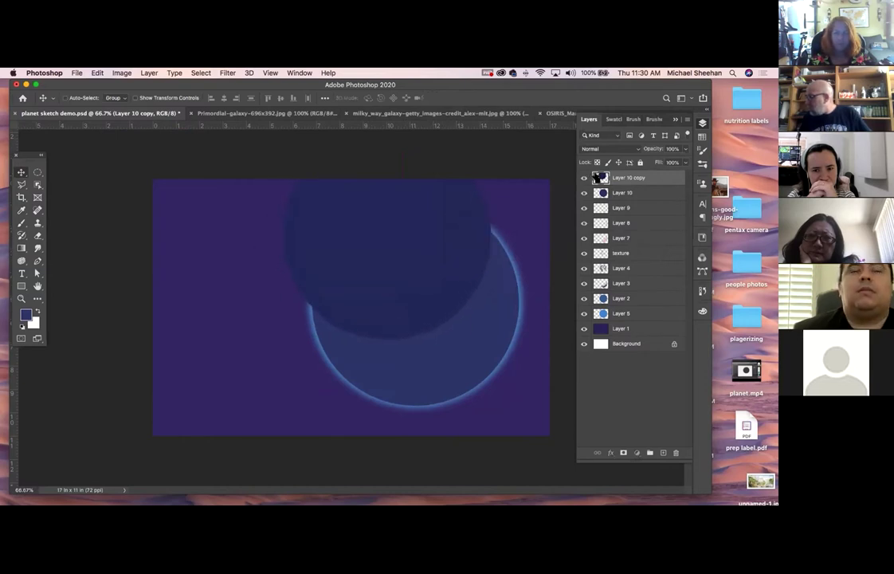
Cut the copy circle's shape out of Layer 10 to leave a crescent, then hide the copy
super+click(600, 182)
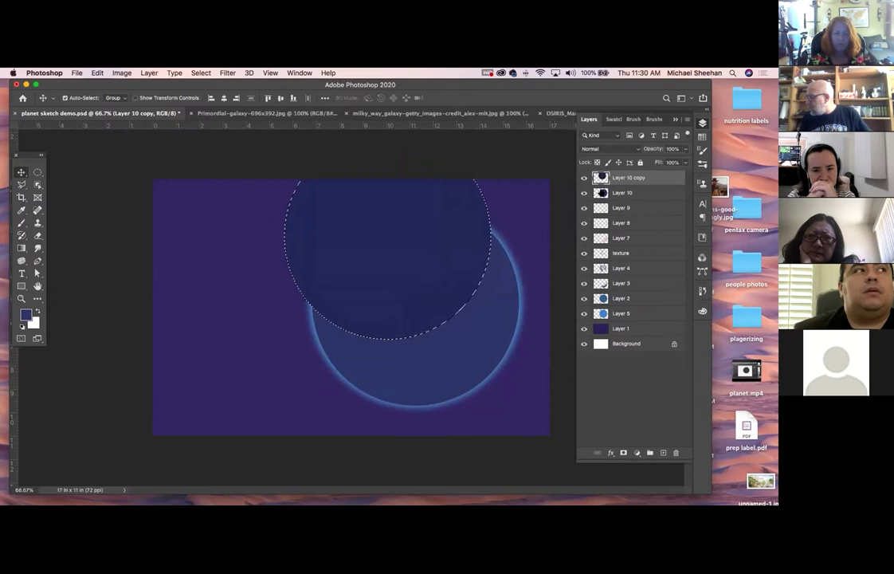
click(602, 193)
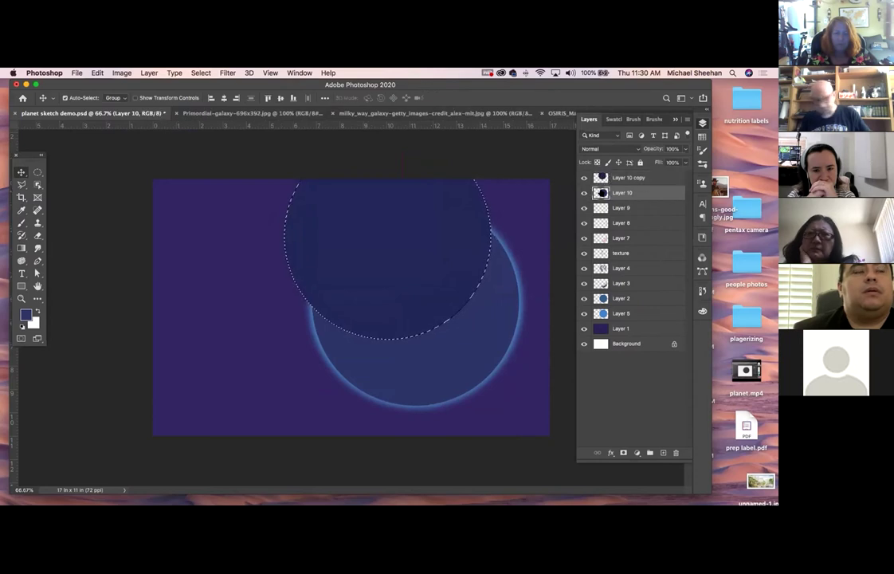
click(584, 177)
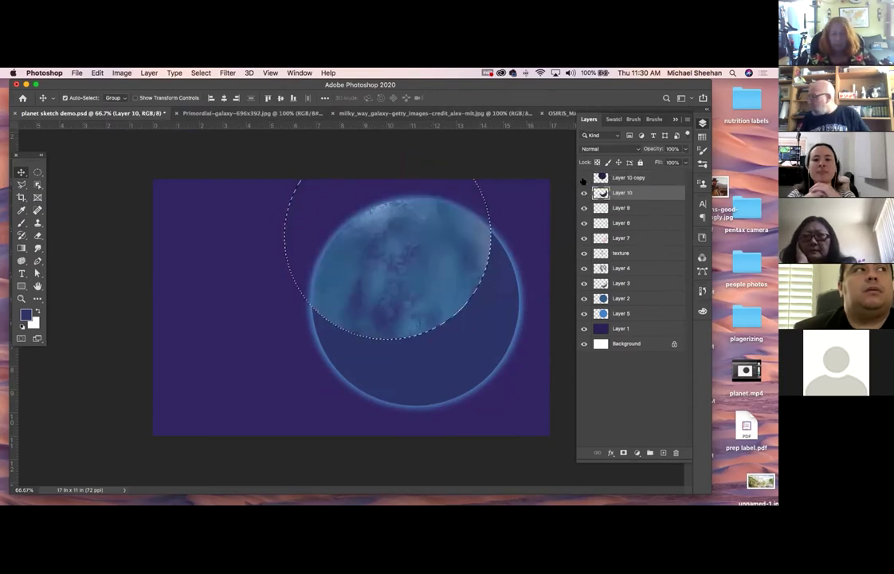
key(super+d)
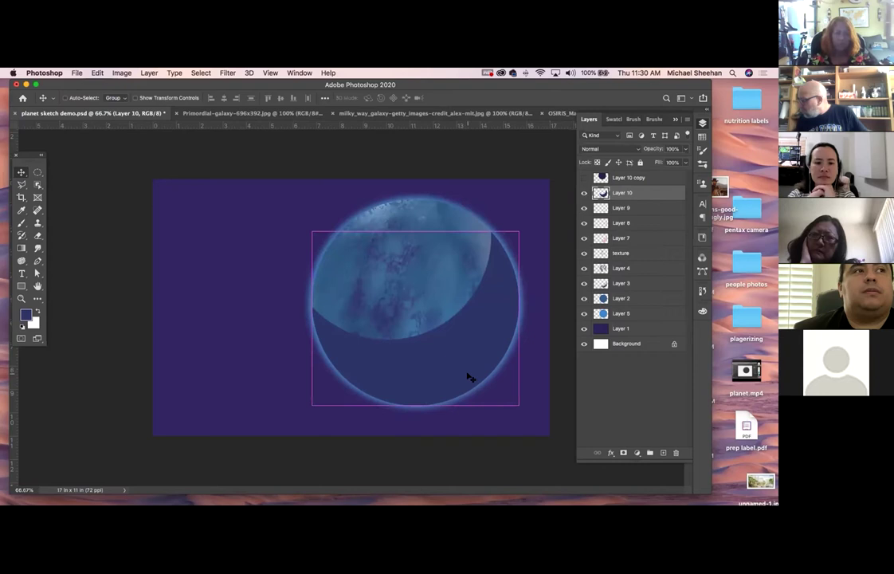
Reposition the navy crescent up and left over the planet's lower right
drag(467, 373, 467, 369)
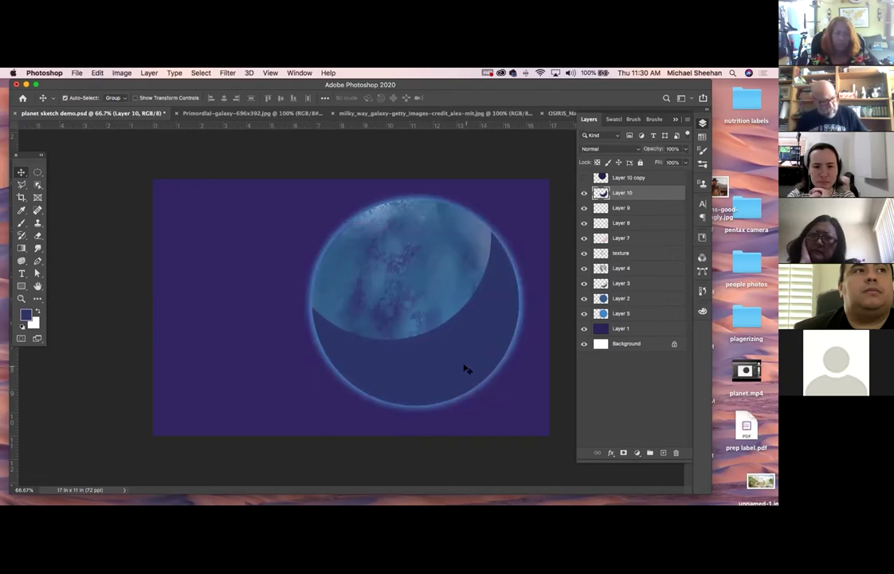
key(b)
key(v)
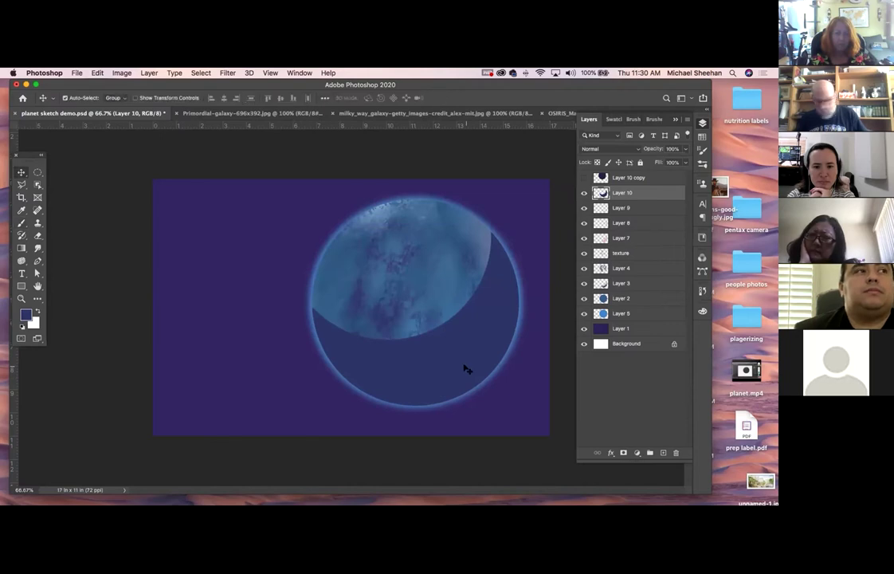
drag(464, 363, 459, 354)
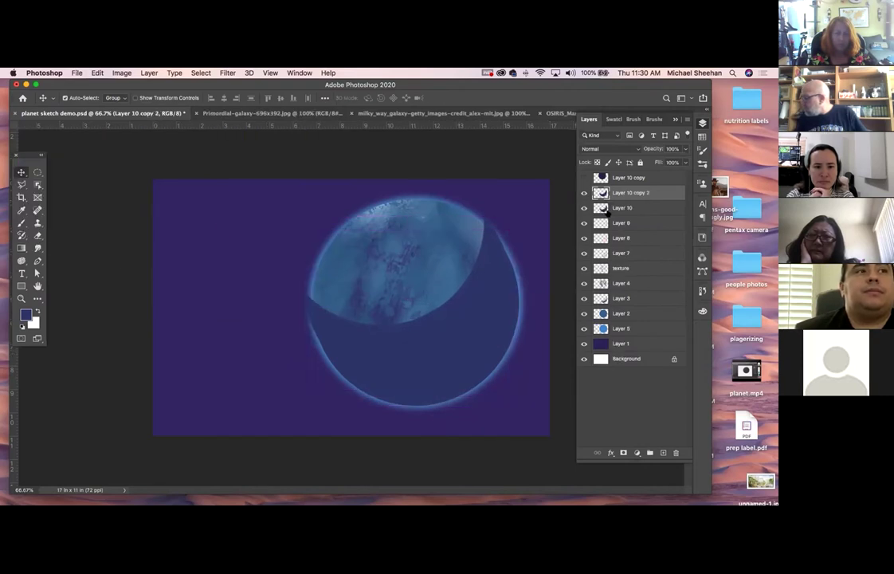
super+click(600, 207)
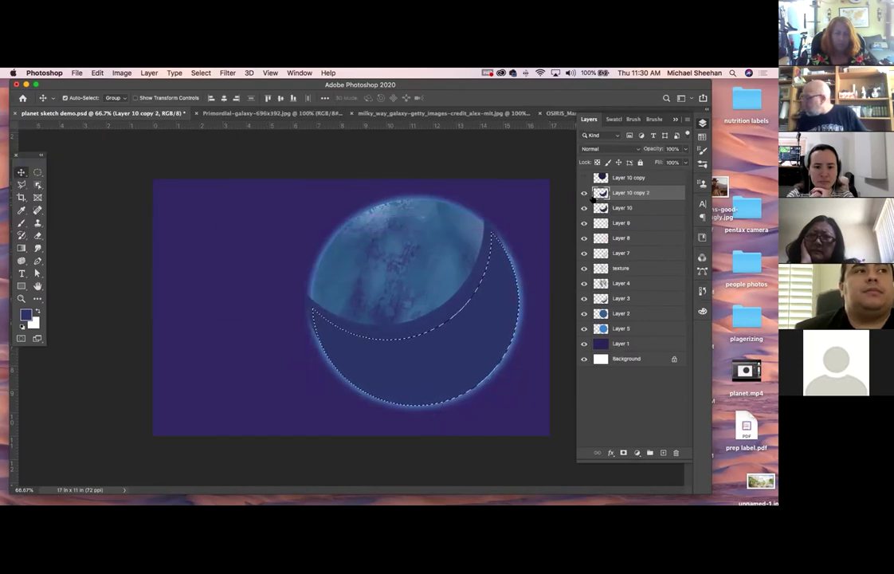
key(shift+Up)
key(shift+Up)
key(shift+Up)
key(shift+Up)
key(shift+Left)
key(shift+Left)
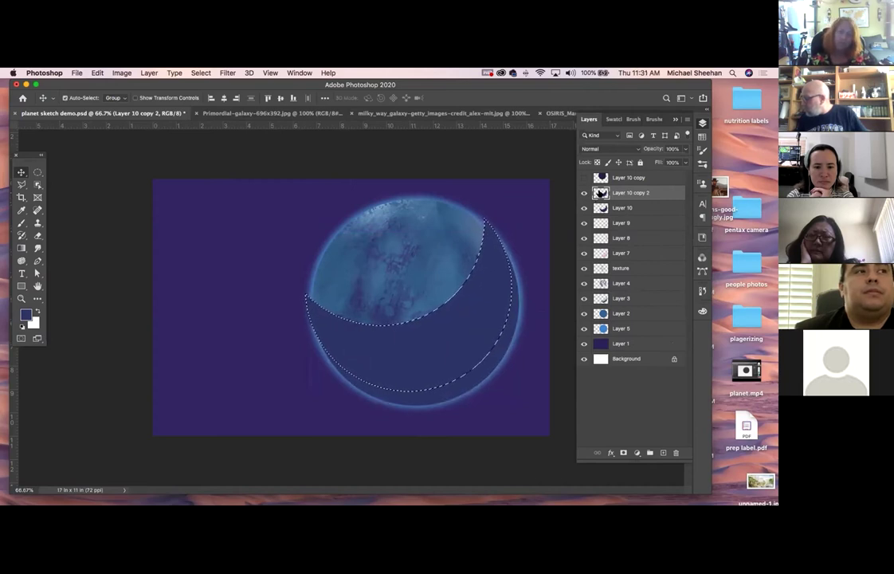
key(shift+Down)
key(shift+Down)
key(shift+Down)
key(shift+Right)
key(shift+Right)
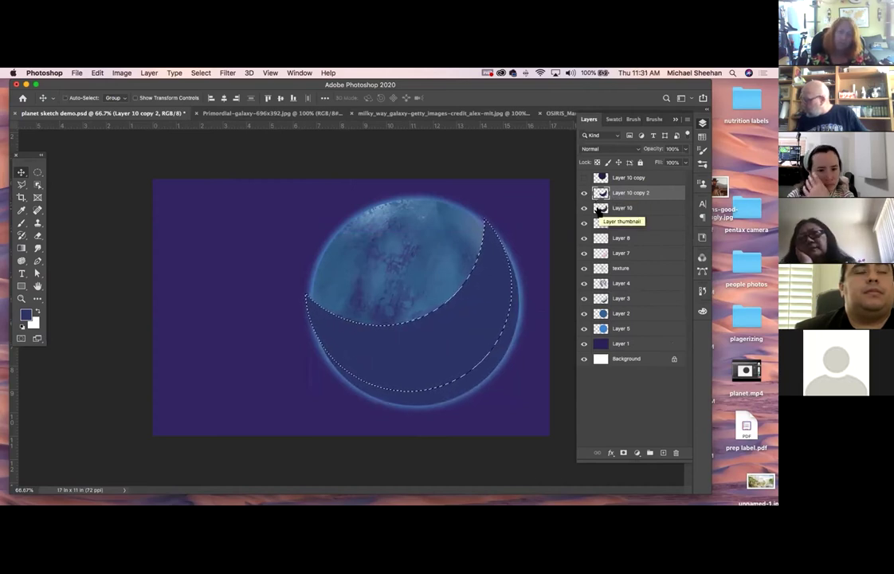
key(super+d)
Hide Layer 10 to reveal the pink rim and shift the crescent slightly down-right
super+click(601, 193)
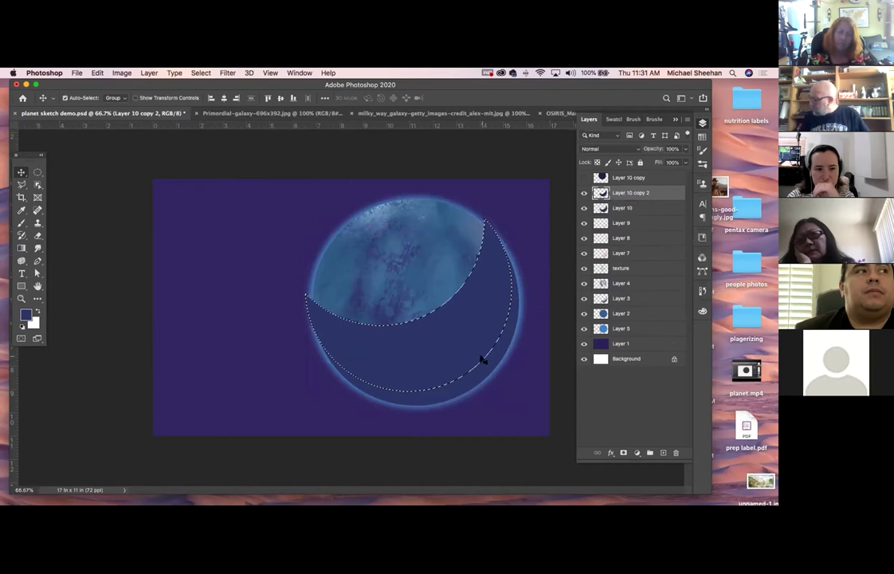
click(584, 208)
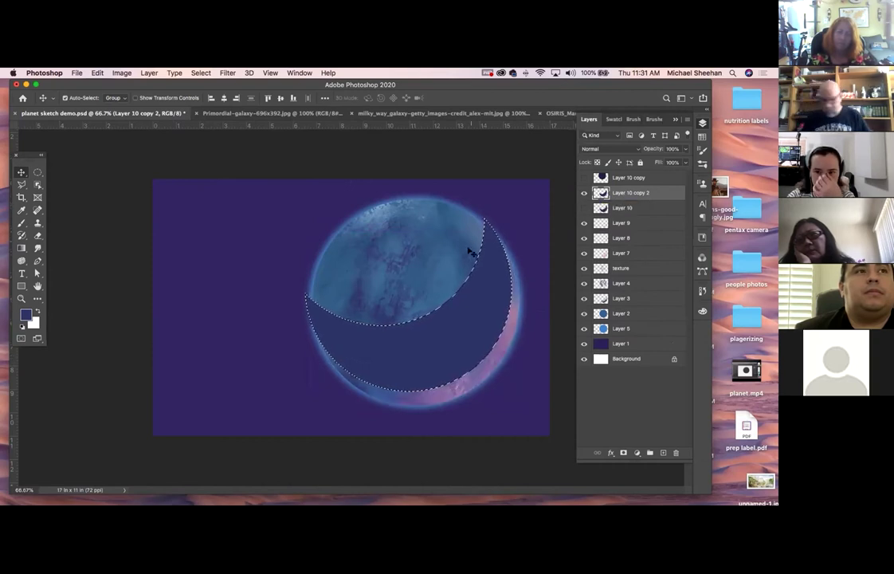
drag(464, 338, 472, 346)
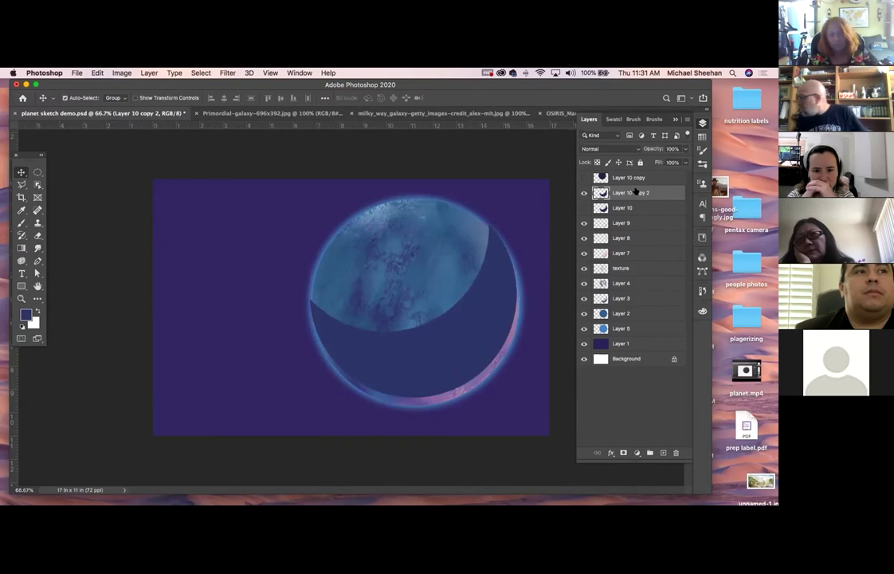
Try layer blend modes on the shadow layer, ending on Soft Light
click(625, 150)
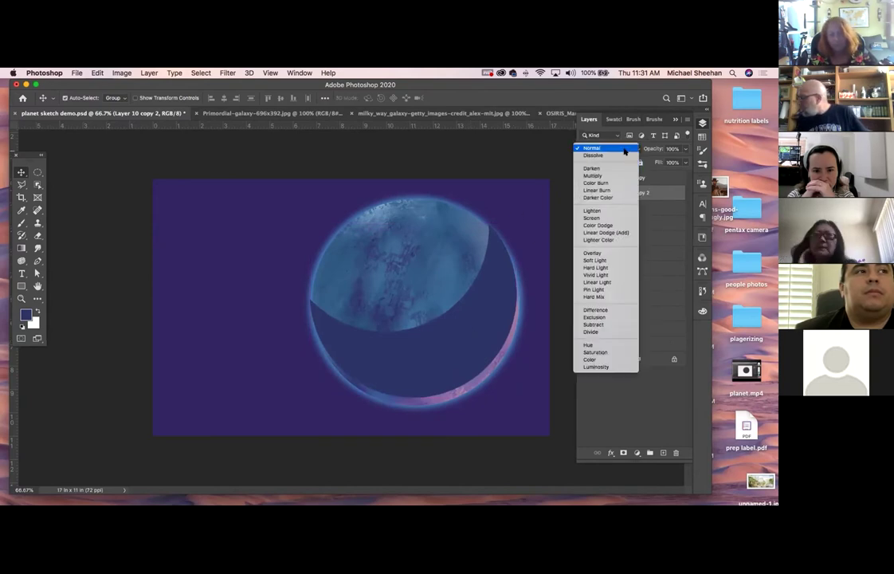
click(626, 150)
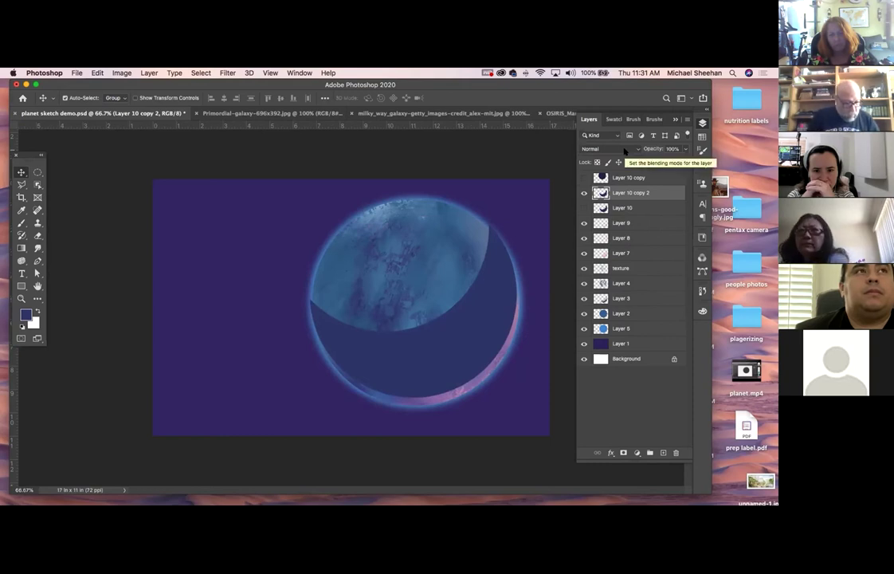
scroll(625, 149, down, 1)
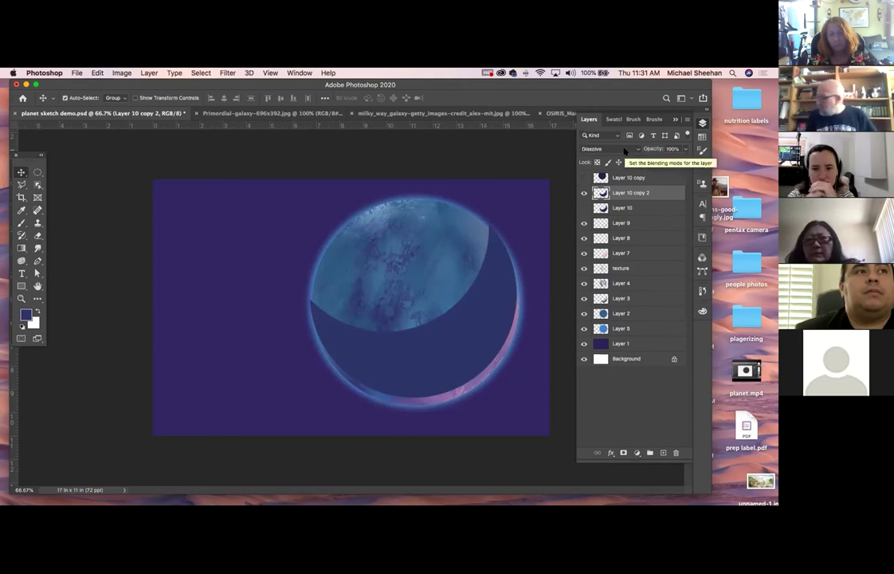
scroll(625, 150, down, 5)
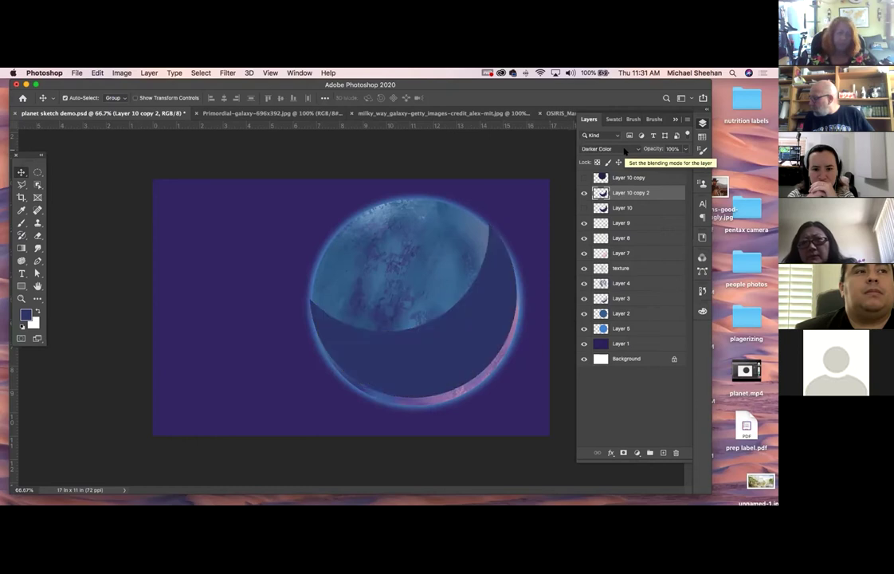
scroll(626, 150, down, 2)
scroll(626, 150, up, 1)
scroll(626, 150, down, 6)
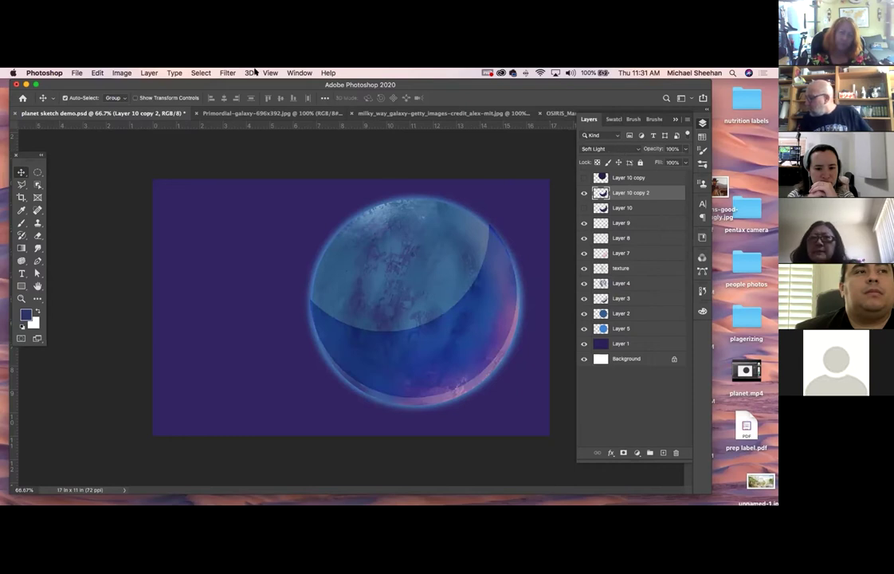
Apply a Gaussian Blur of 14.8 pixels radius to the shadow layer
click(228, 73)
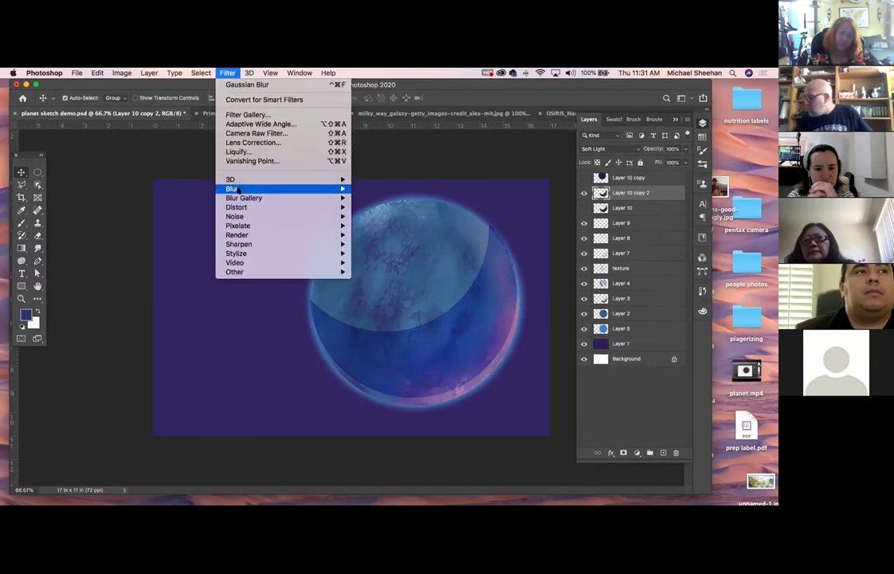
mouse_move(287, 188)
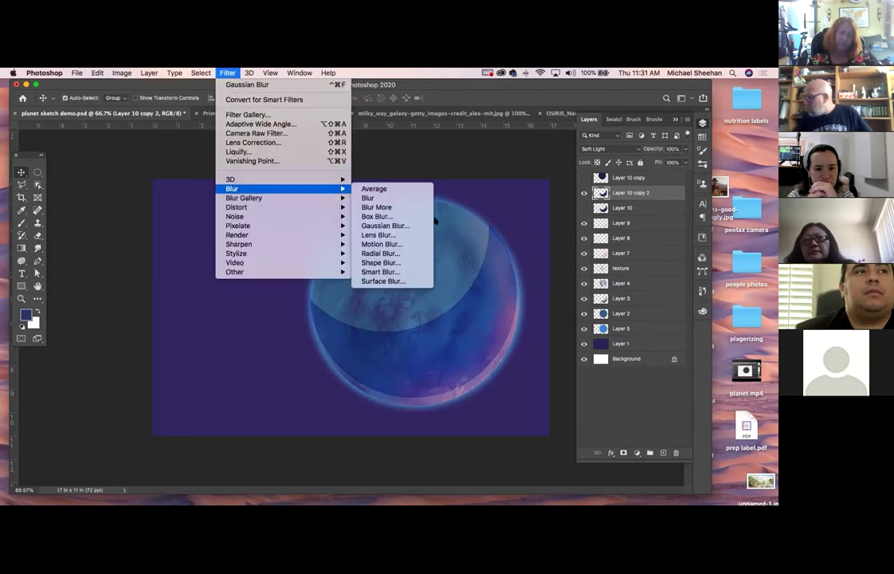
click(386, 226)
drag(124, 341, 130, 339)
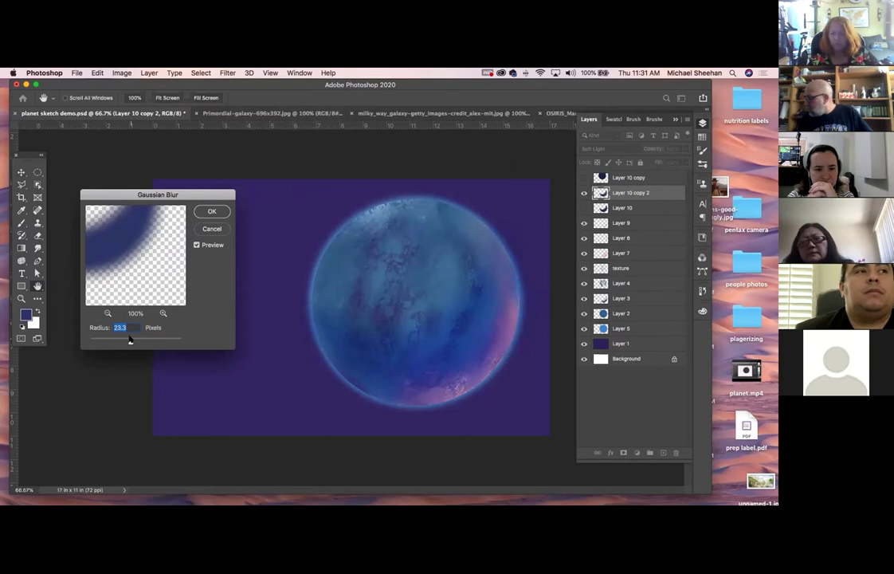
click(214, 212)
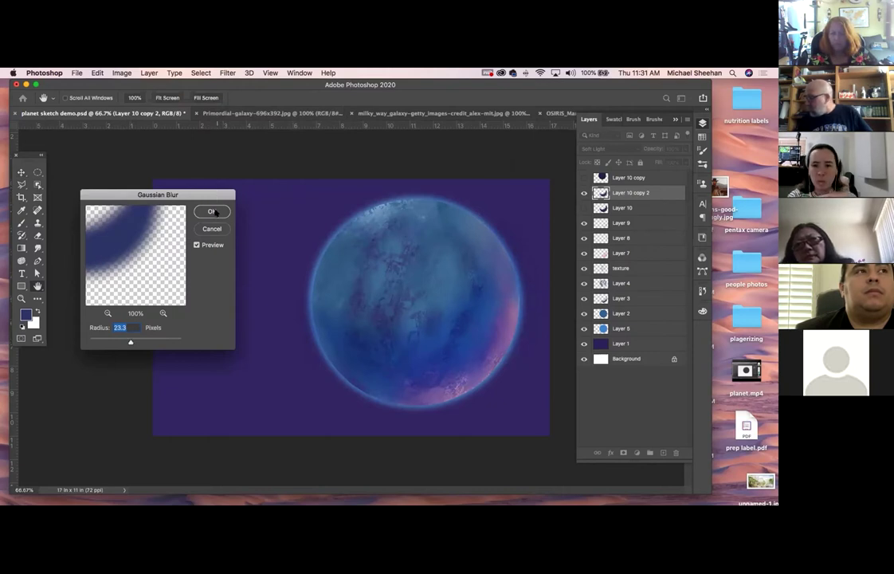
drag(131, 342, 127, 342)
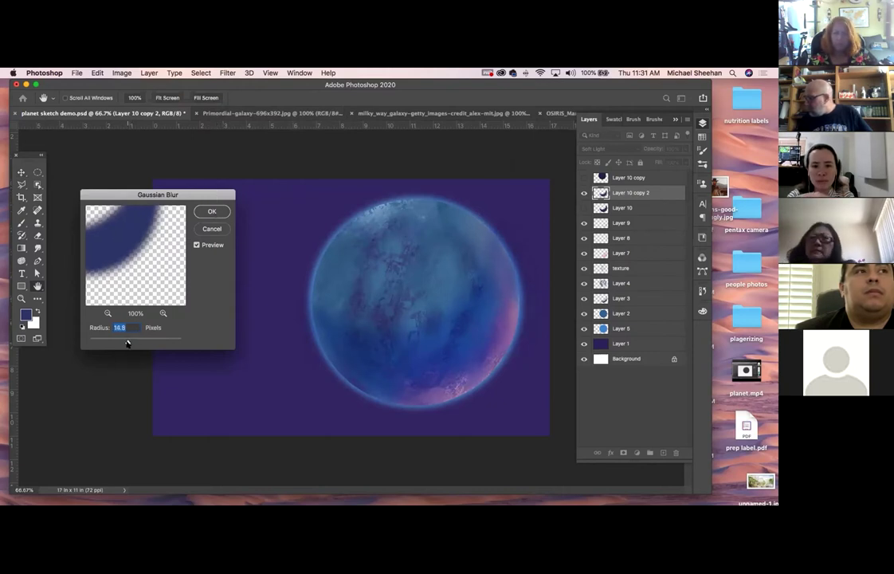
click(217, 210)
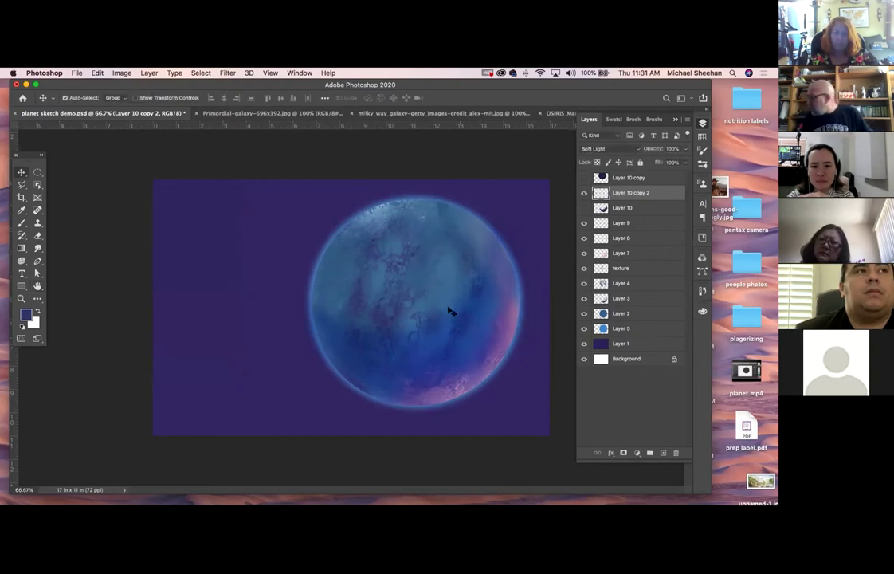
Duplicate Layer 10 copy as a spare and return to Layer 10 copy 2
click(654, 182)
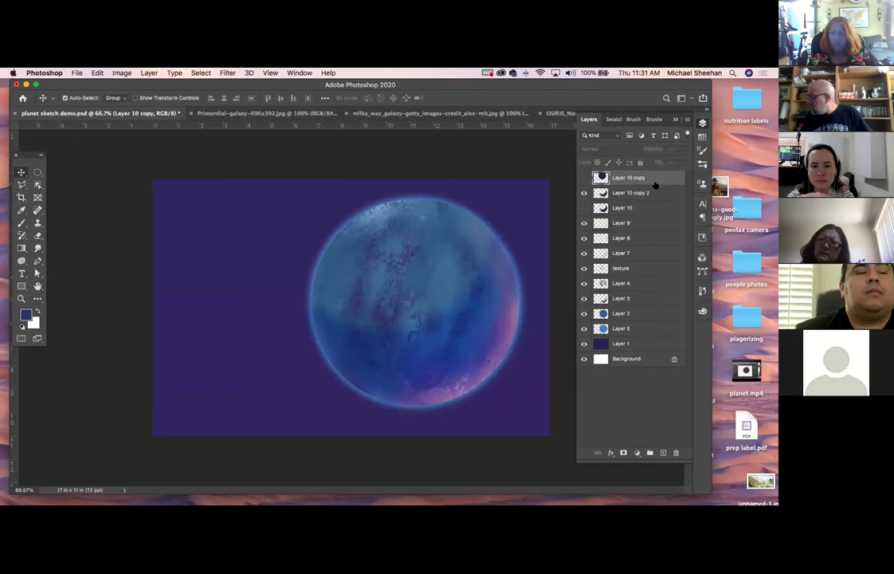
drag(658, 177, 664, 452)
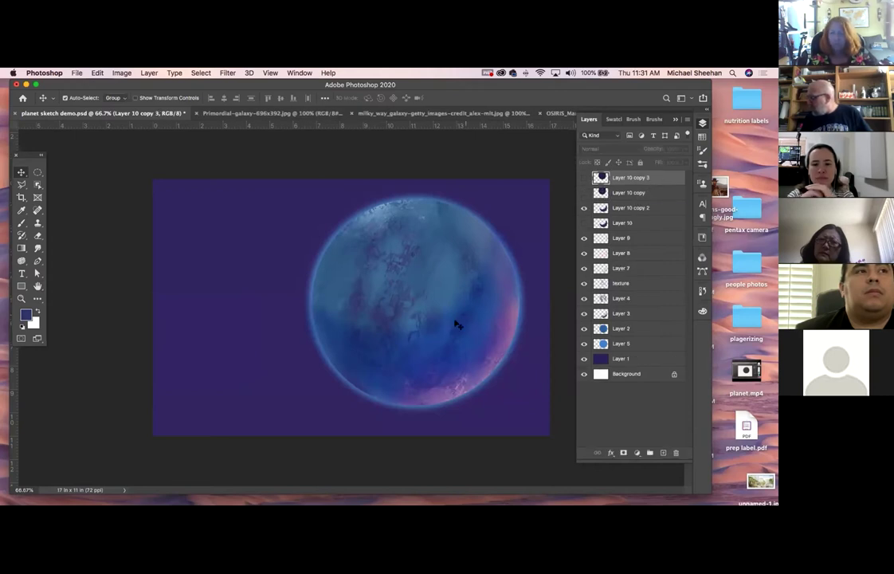
click(462, 341)
Free-transform the blurred shadow to about 96% width and 80% height
key(super+t)
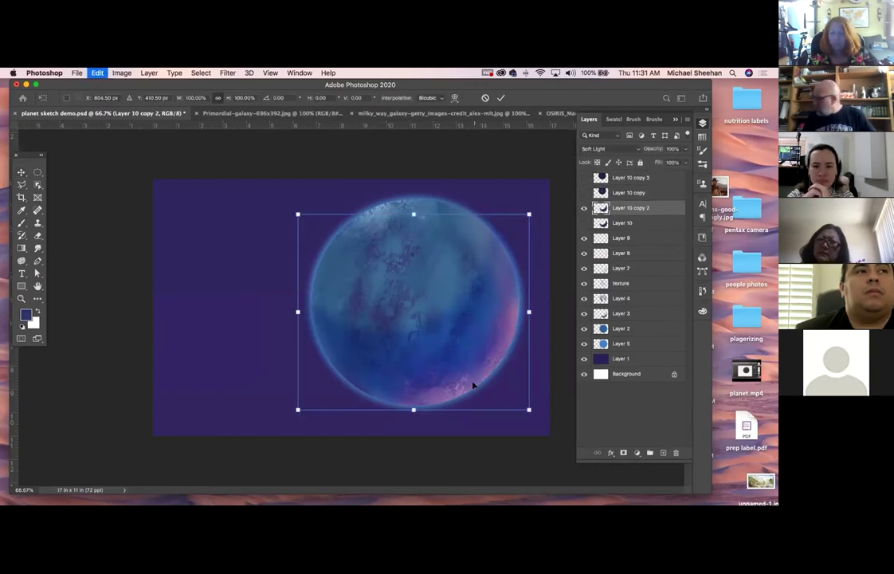
drag(529, 409, 526, 406)
mouse_move(411, 213)
mouse_down()
mouse_move(415, 227)
mouse_move(420, 218)
mouse_up()
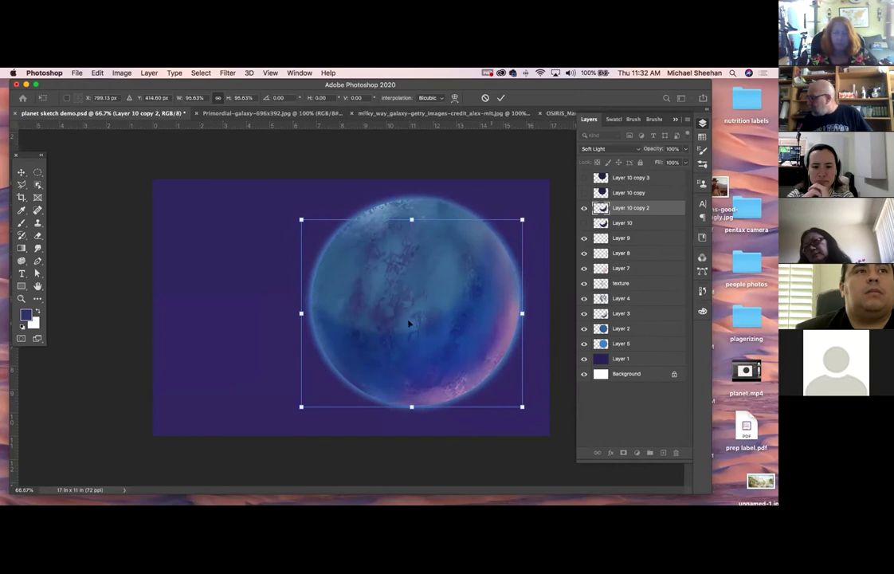
drag(411, 217, 411, 241)
drag(412, 405, 411, 398)
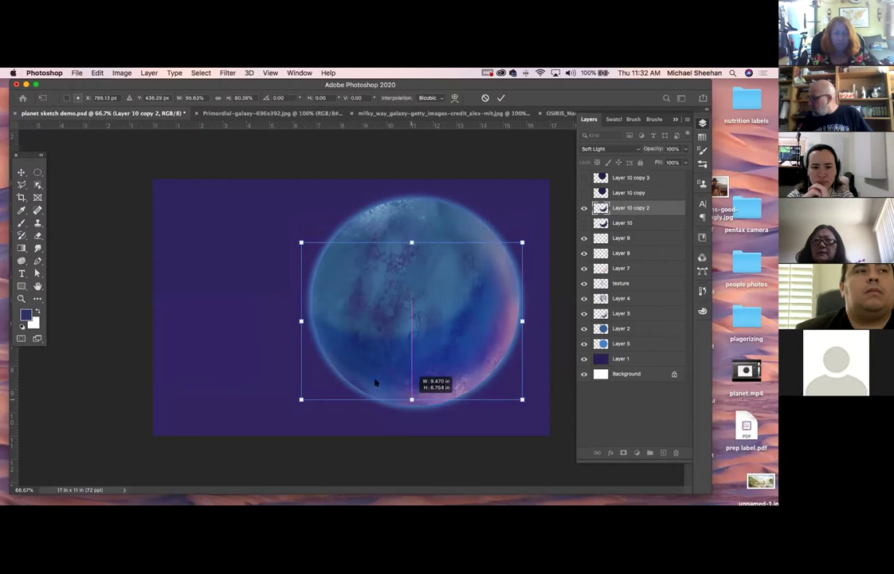
key(Return)
click(409, 369)
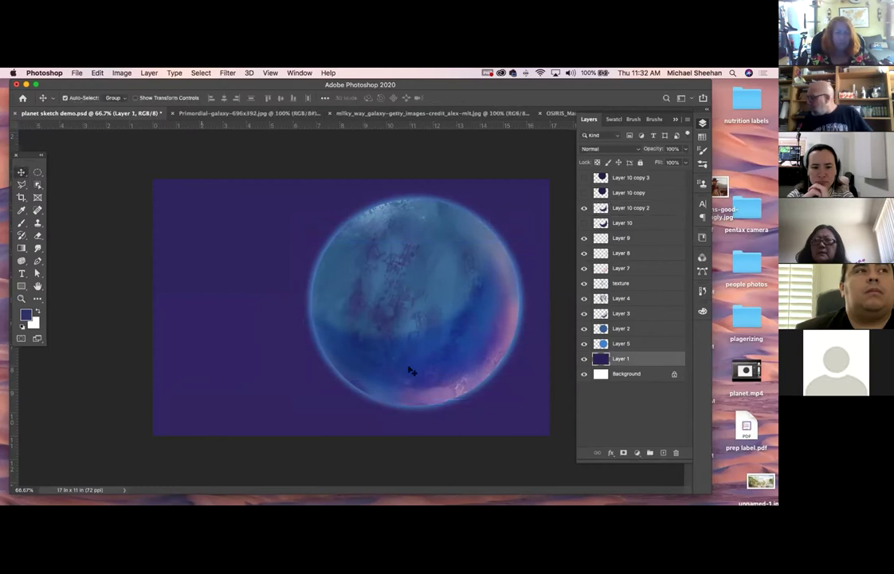
click(451, 357)
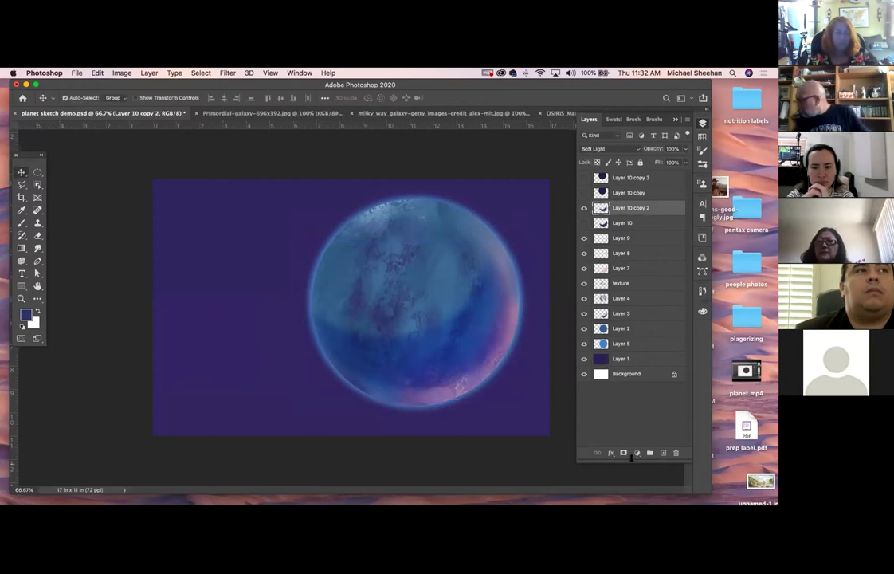
Add a layer mask to Layer 10 copy 2 and pick the Basics black-to-white gradient
click(624, 452)
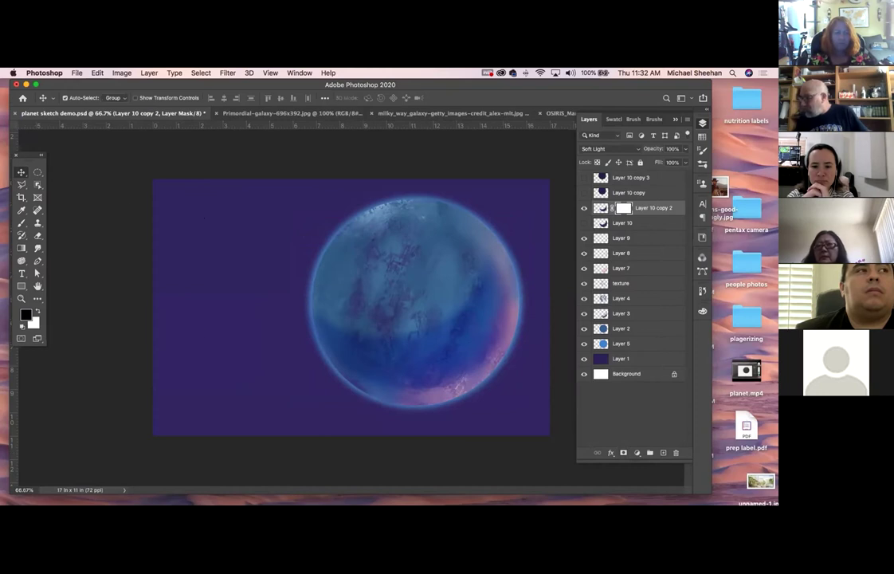
key(g)
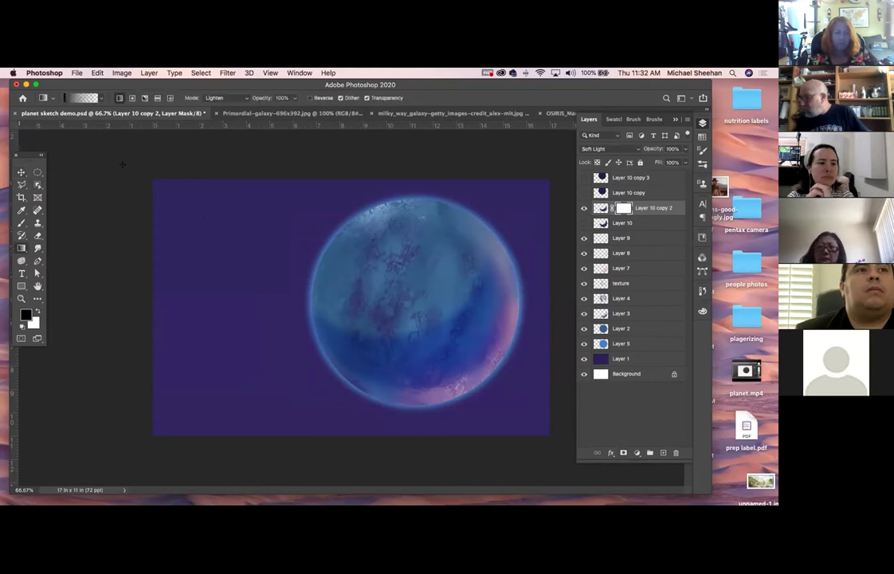
click(102, 99)
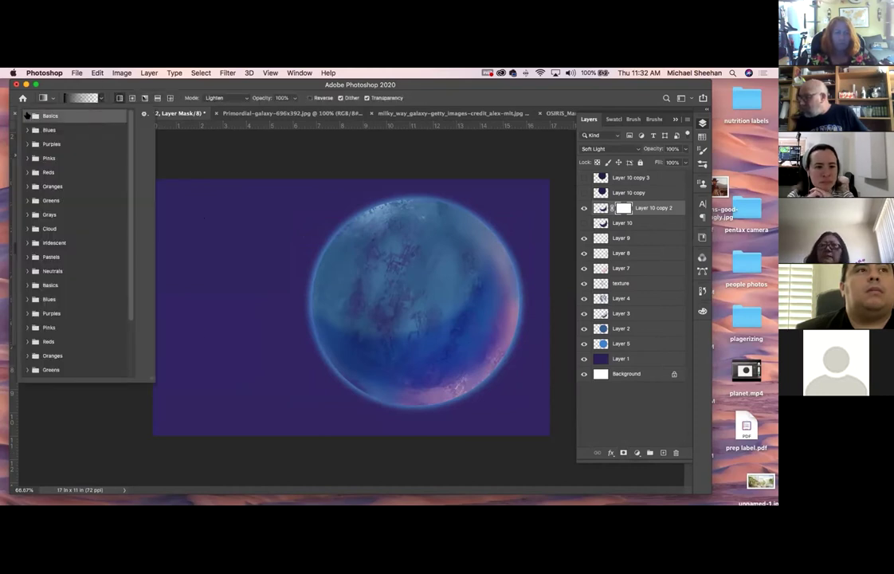
click(27, 116)
double_click(39, 130)
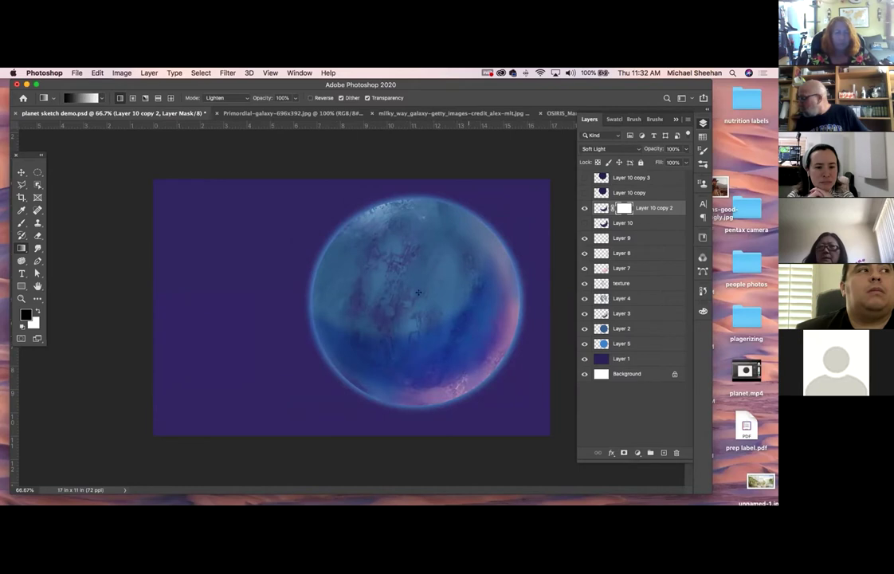
click(100, 99)
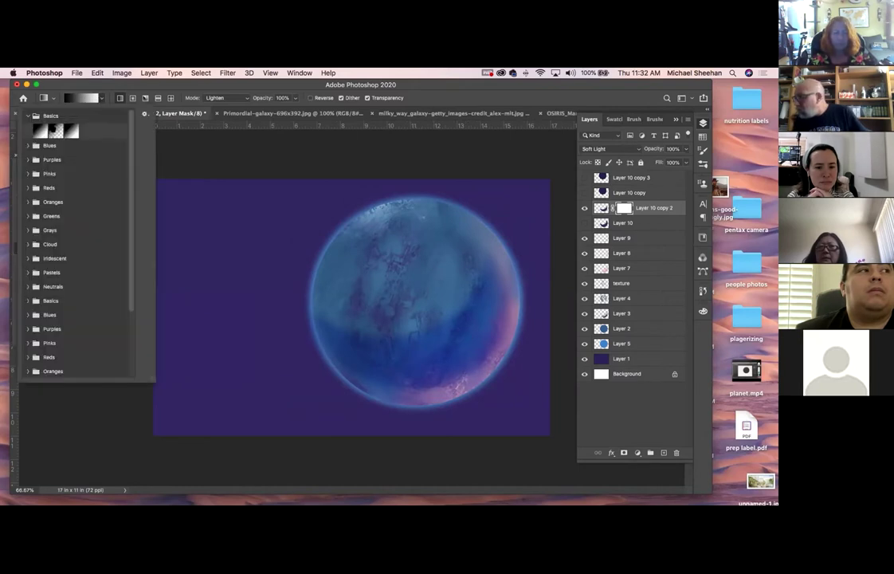
click(183, 137)
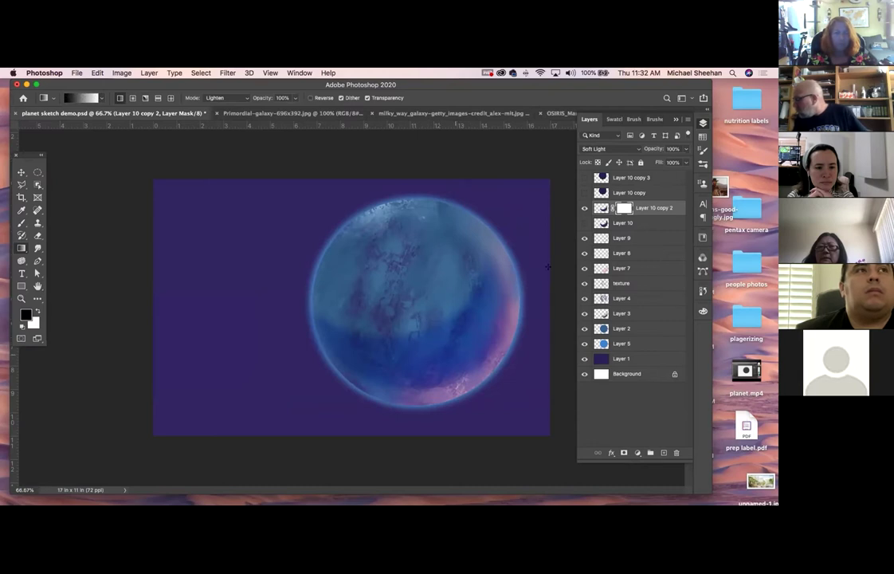
Delete the layer mask without applying it, comparing the shadow on and off
click(585, 208)
click(585, 208)
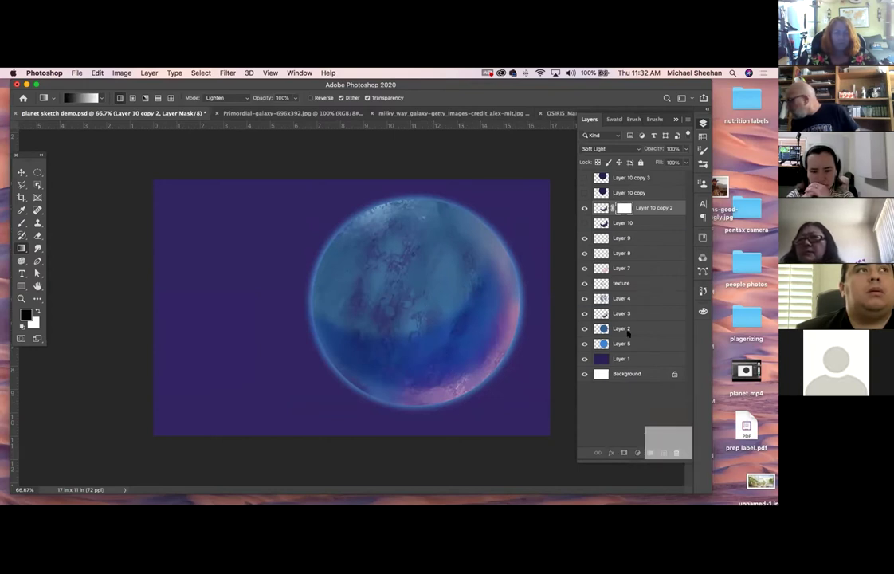
click(677, 453)
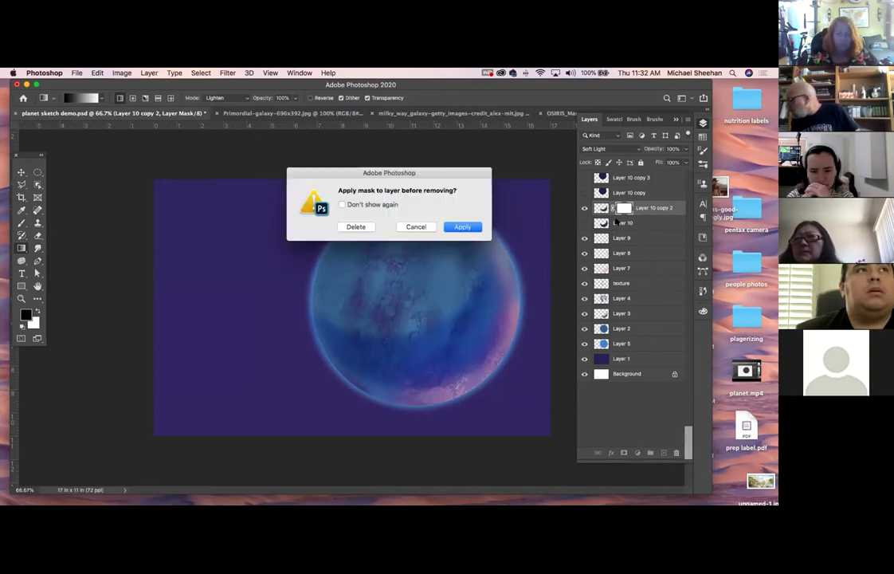
click(356, 227)
click(584, 208)
click(584, 207)
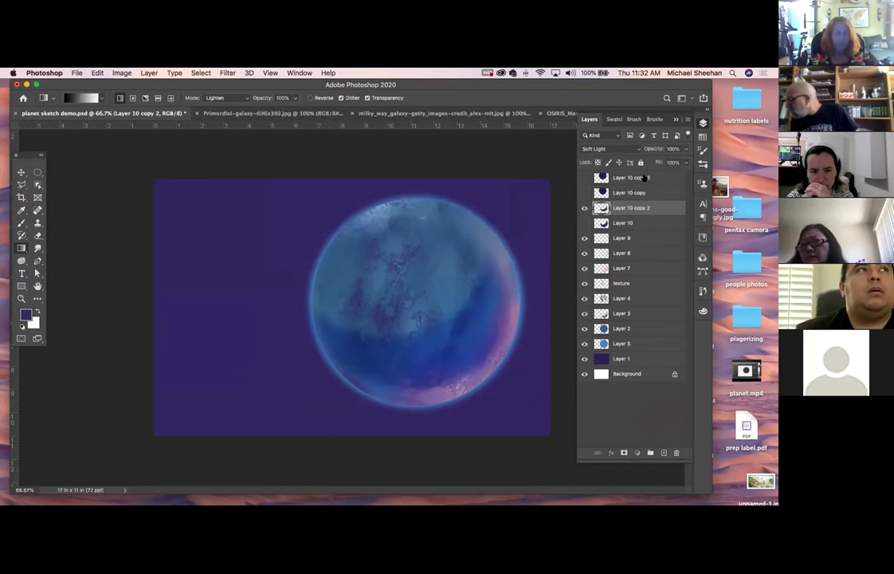
Delete the spare layers Layer 10 copy 3, Layer 10 copy and Layer 10
click(644, 178)
shift+click(638, 192)
drag(638, 192, 676, 452)
drag(630, 193, 676, 452)
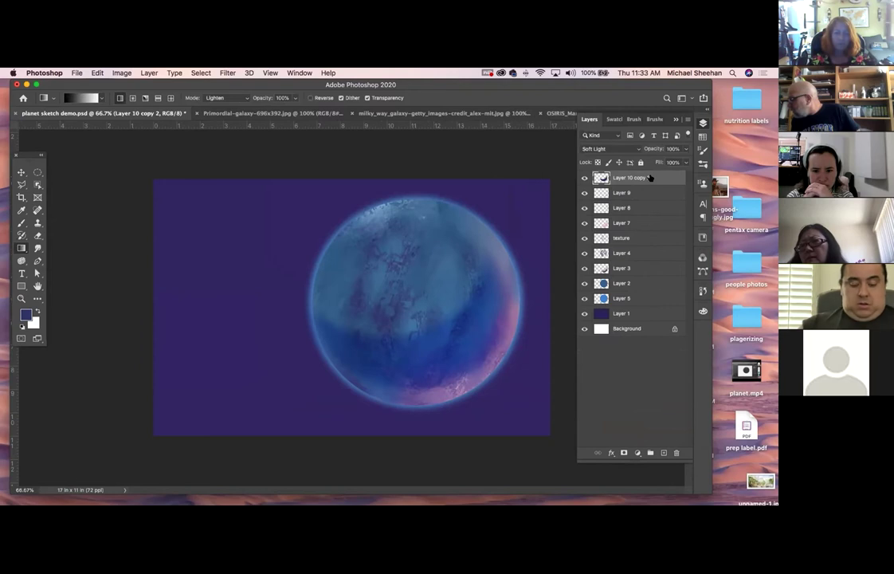
Set Saturation -65 and Lightness -14, then draw a diagonal black-to-white gradient on the layer
key(super+u)
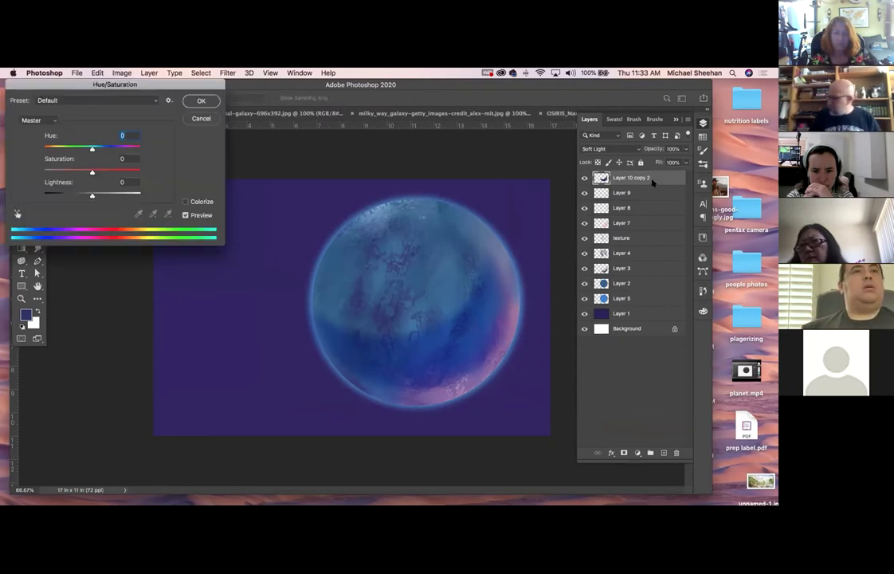
drag(91, 172, 85, 196)
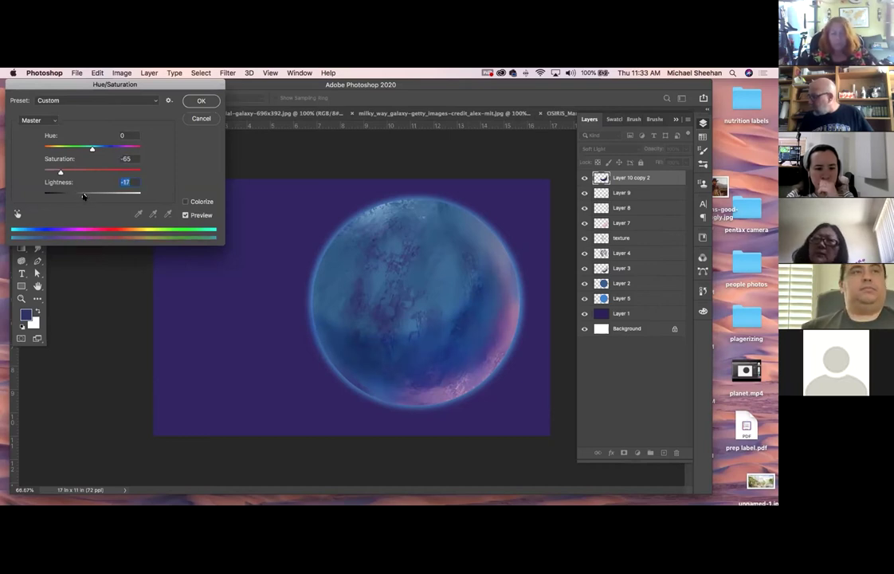
click(202, 101)
drag(438, 352, 443, 343)
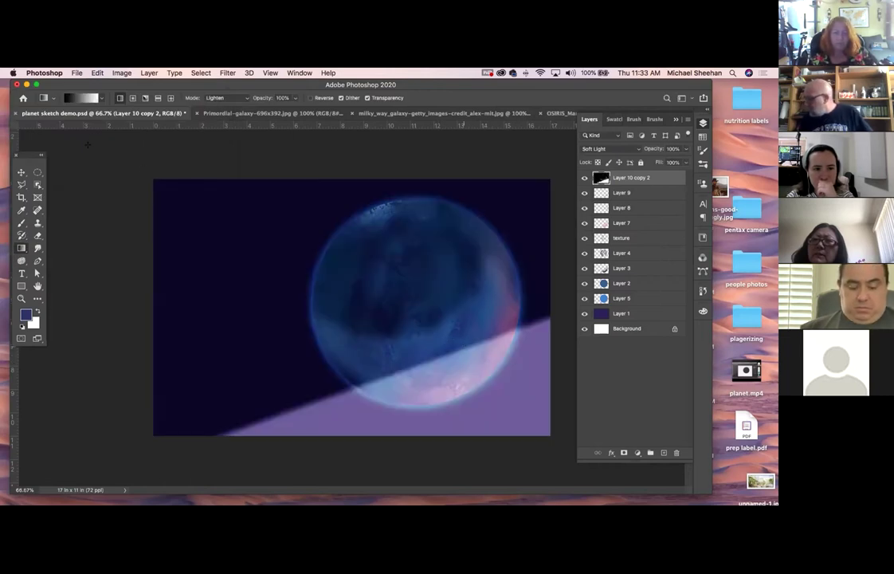
click(21, 172)
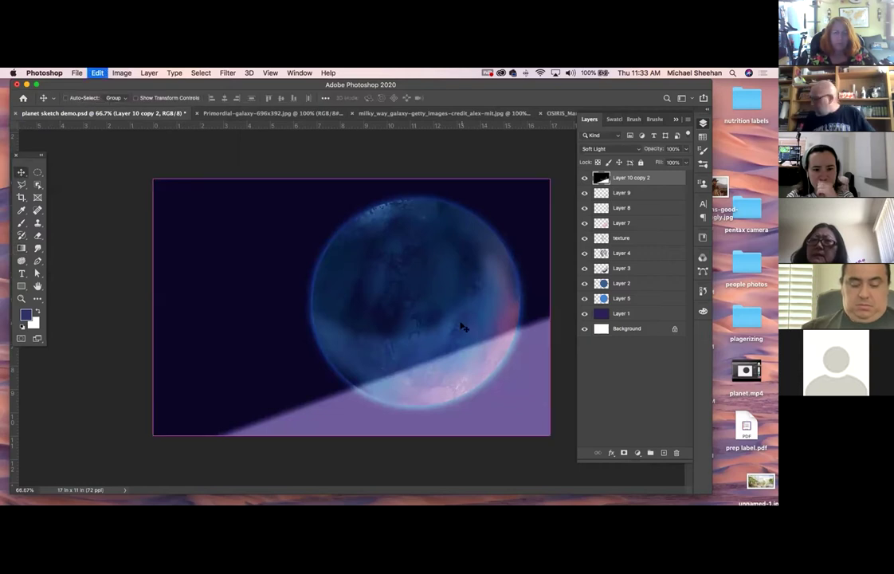
Undo the gradient, move Layer 10 copy 2 below Layer 7, and view Primordial-galaxy-696x392.jpg
key(super+z)
drag(461, 356, 468, 354)
drag(645, 178, 652, 216)
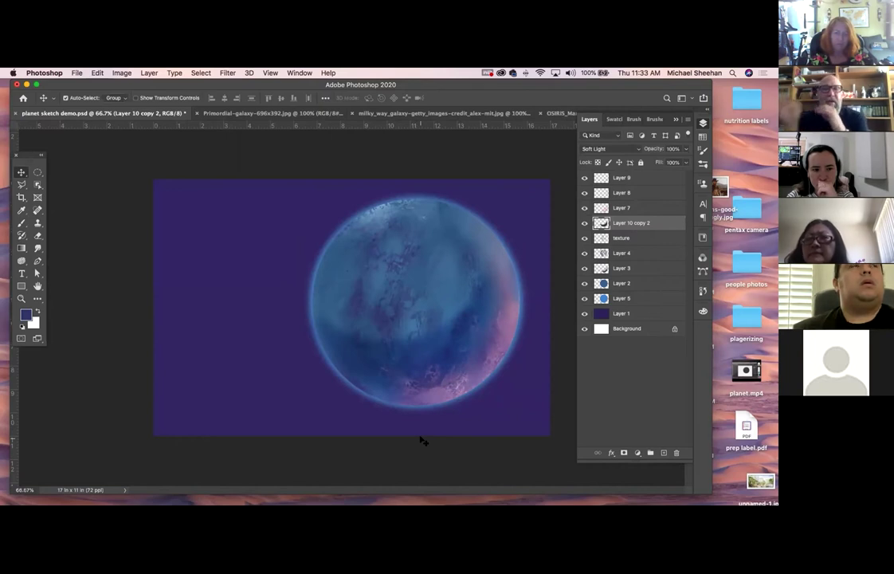
click(248, 108)
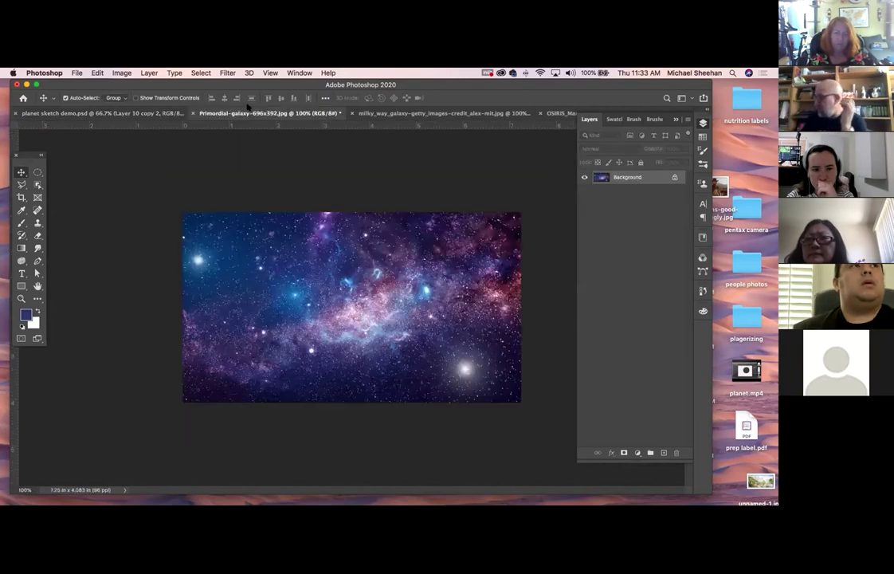
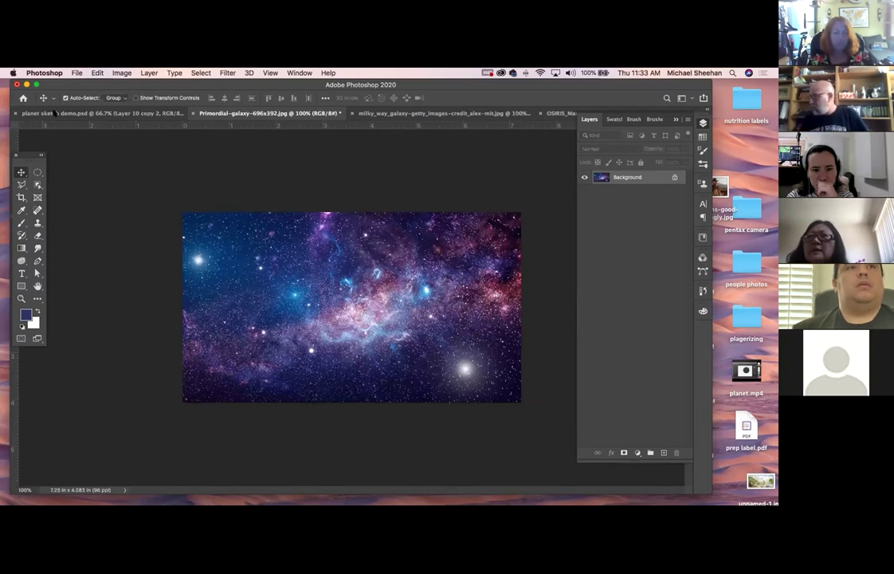
In the planet sketch, put Layer 7 in Color blend mode and lower its opacity
click(54, 113)
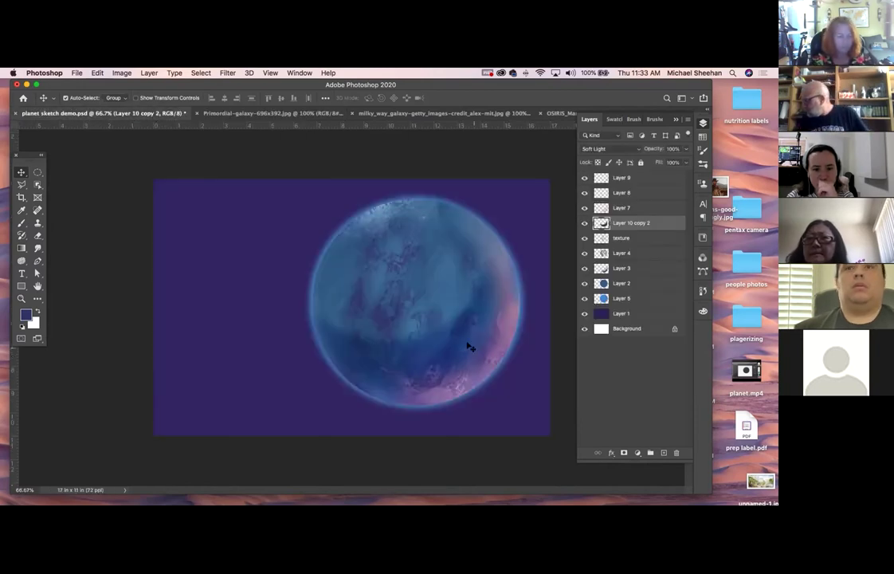
key(alt+bracketright)
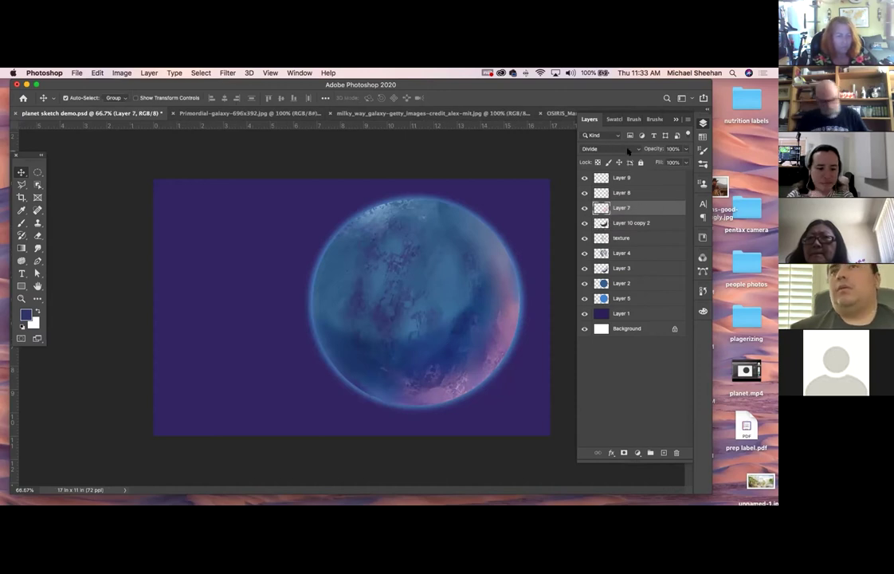
scroll(628, 150, down, 1)
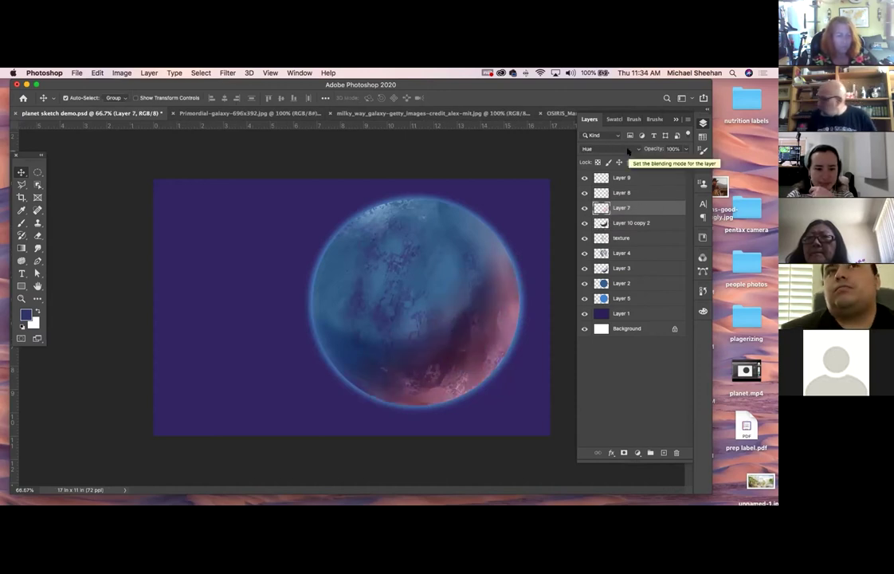
scroll(628, 149, down, 1)
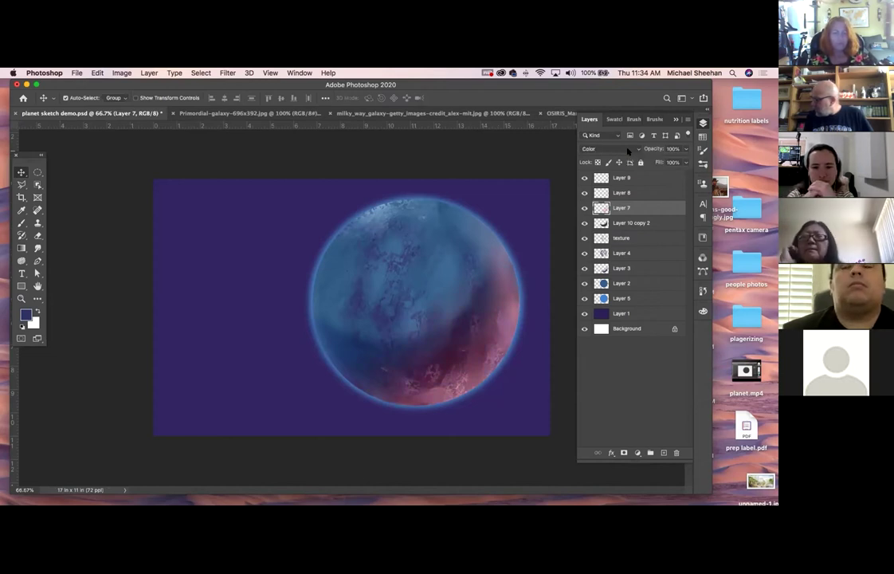
scroll(628, 150, down, 1)
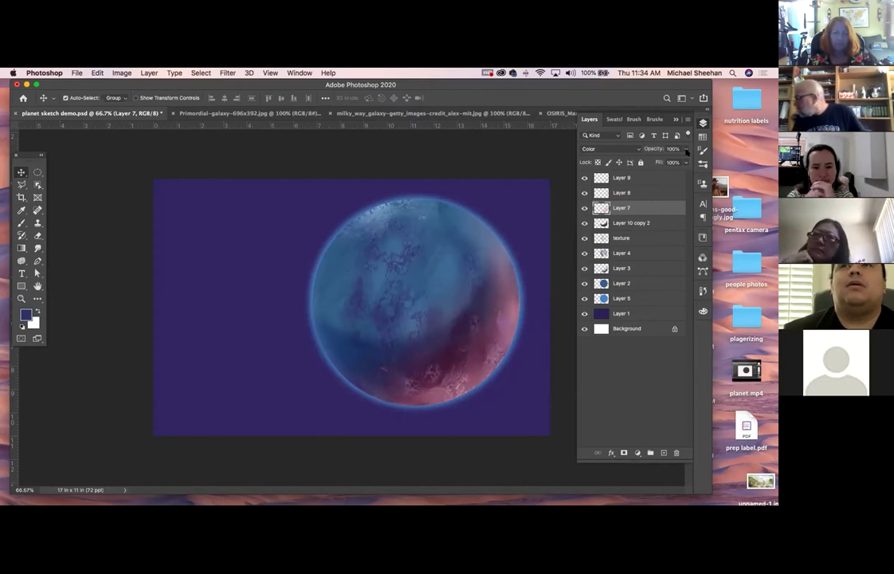
click(687, 151)
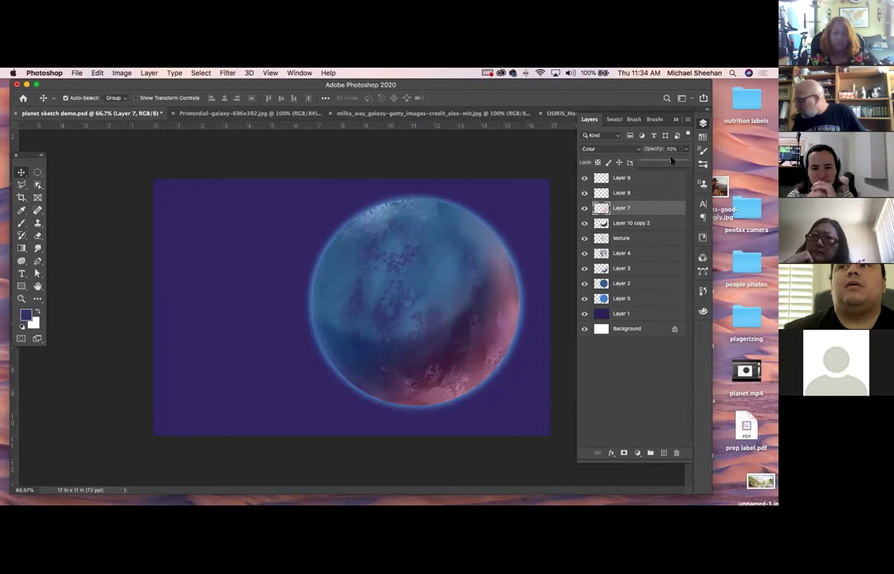
drag(671, 161, 682, 161)
Fade the Layer 10 copy 2 texture layer to 55% opacity and deselect all layers
click(646, 194)
click(643, 222)
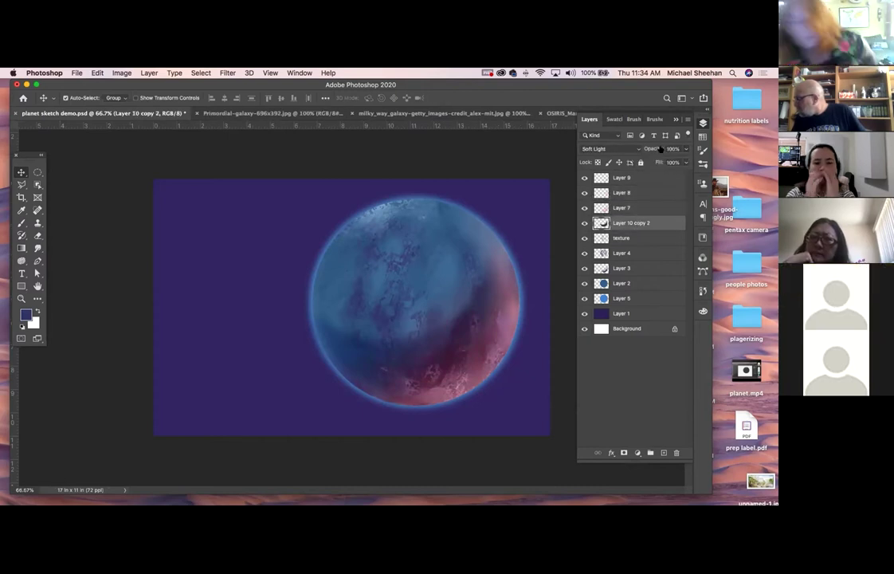
click(685, 149)
drag(686, 161, 666, 161)
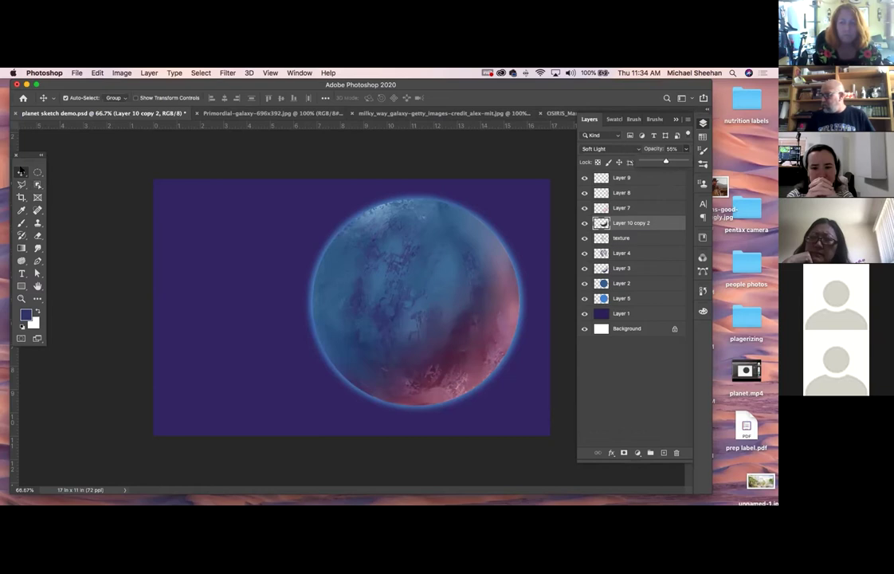
click(134, 184)
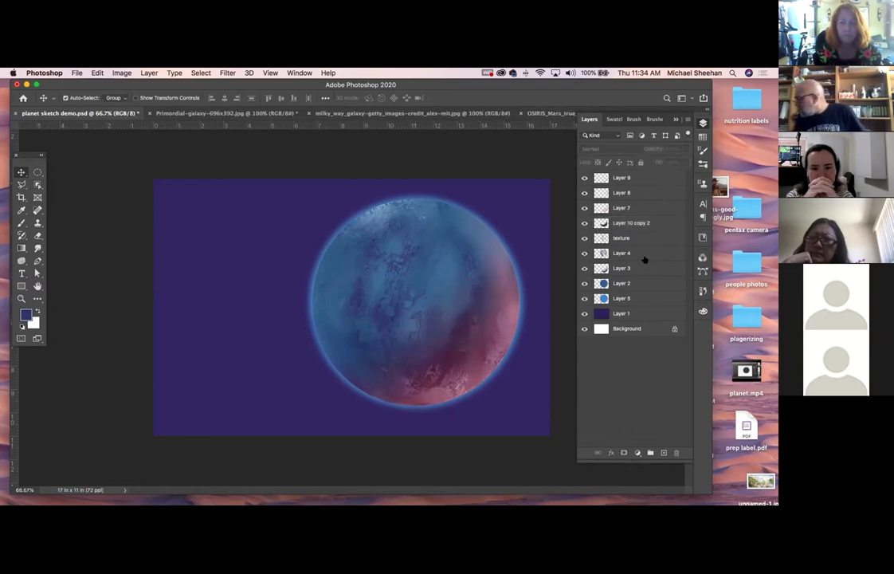
Sample a purple from the Primordial-galaxy photo and add a new layer above Layer 1
click(263, 114)
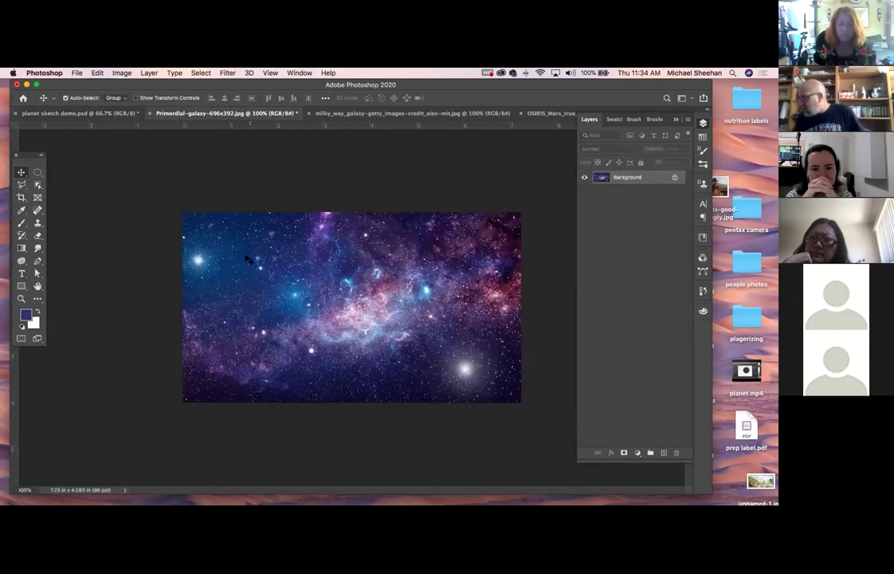
key(b)
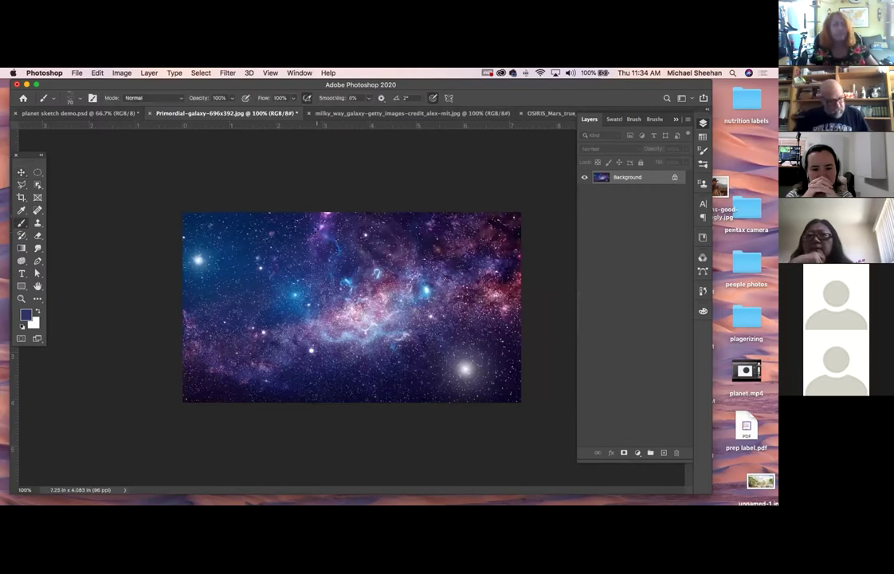
alt+click(319, 229)
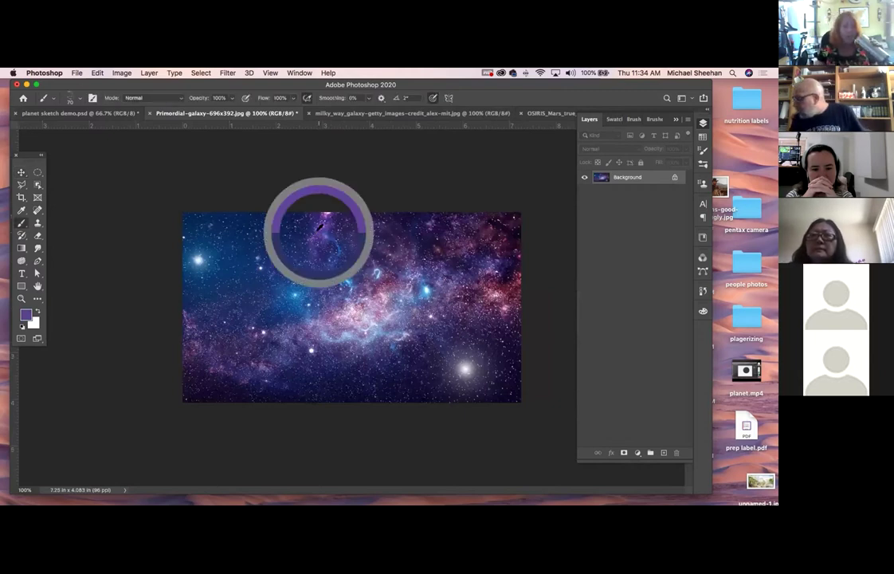
click(80, 113)
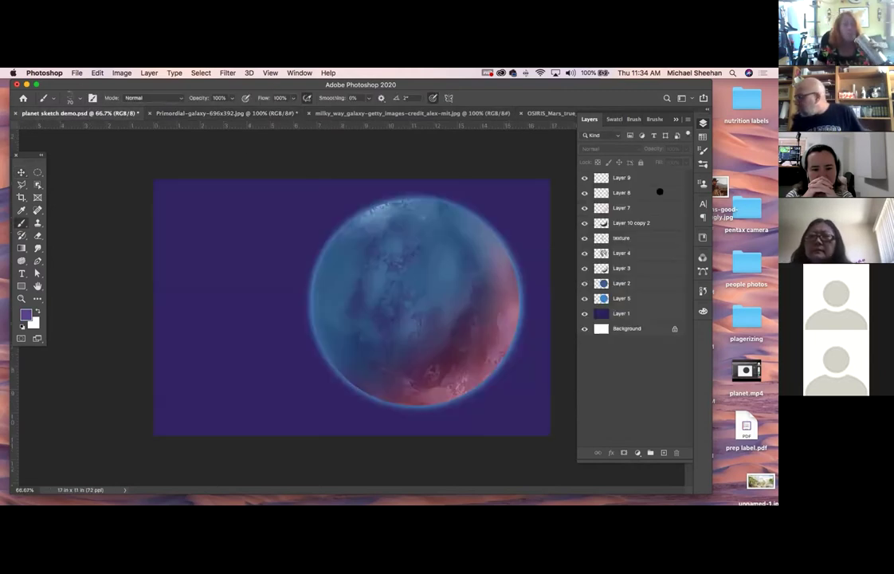
click(664, 452)
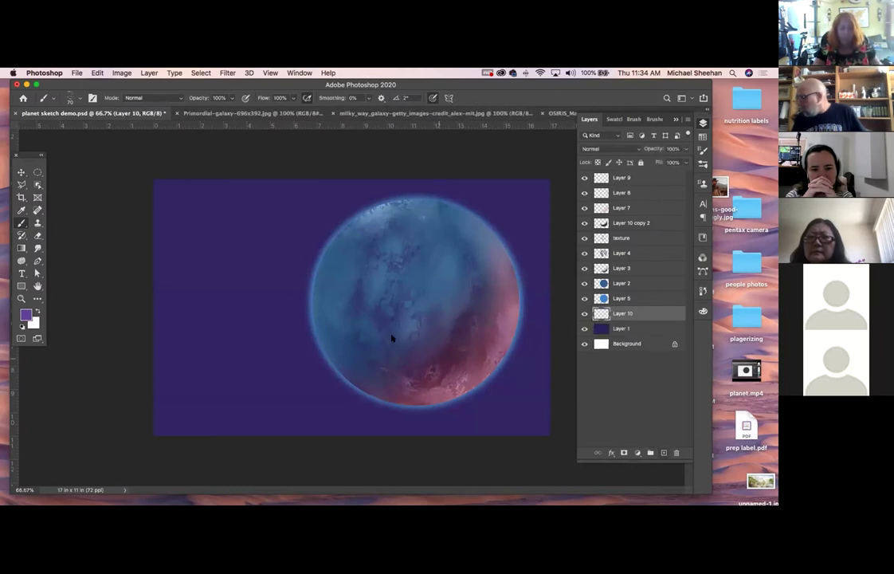
Paint Soft Round purple streaks across the top-left and bottom, then pick the Hard Dapple smudge preset
click(78, 98)
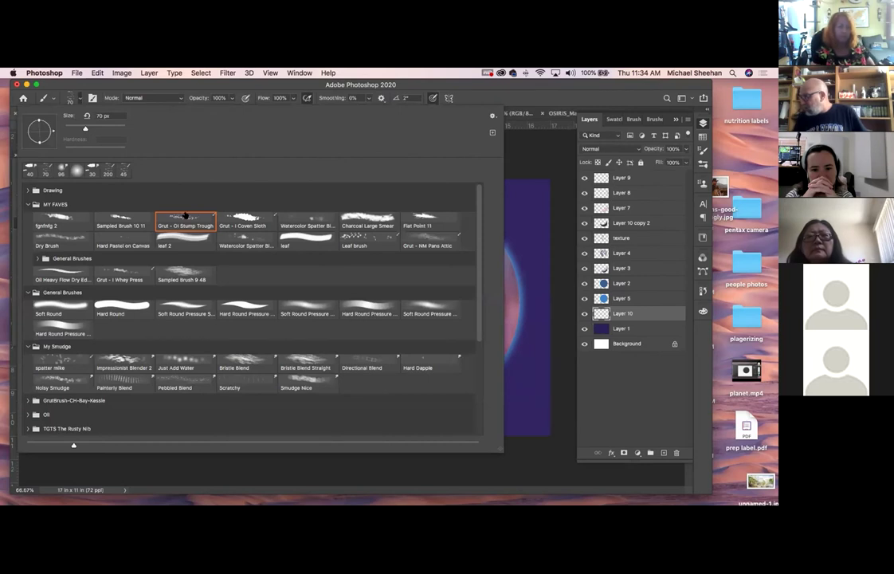
click(61, 308)
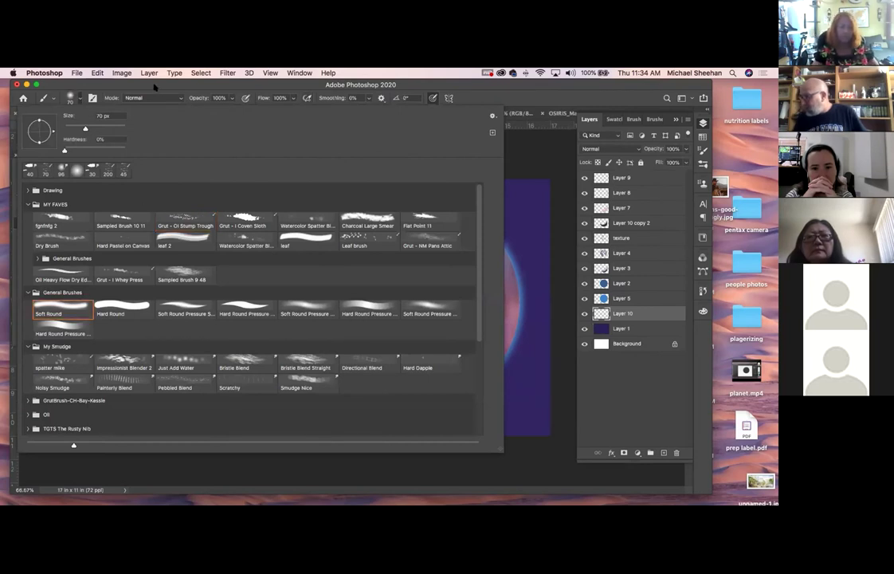
click(153, 86)
key(bracketright)
key(bracketright)
key(bracketright)
key(bracketright)
key(bracketright)
key(bracketright)
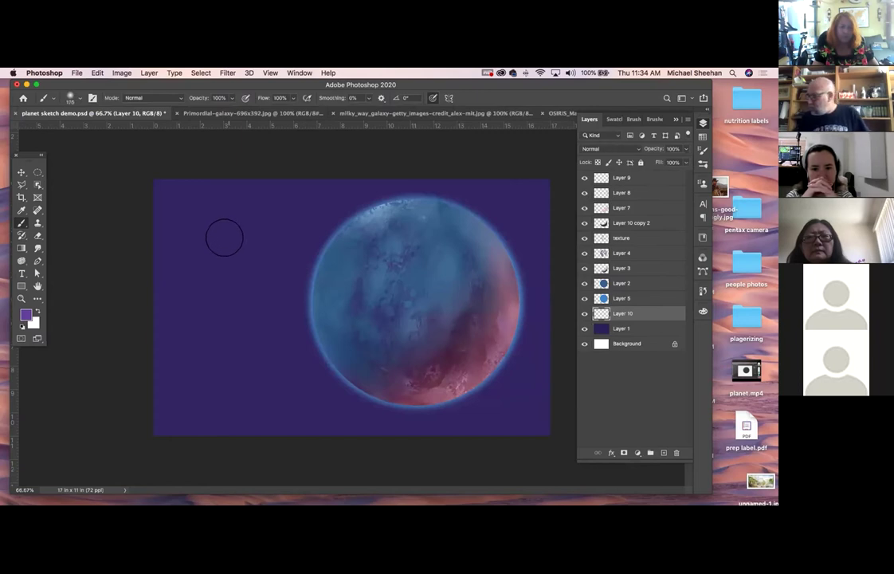
drag(152, 227, 255, 159)
mouse_move(155, 203)
mouse_down()
mouse_move(248, 187)
mouse_move(221, 224)
mouse_move(301, 197)
mouse_move(277, 217)
mouse_move(285, 176)
mouse_move(187, 266)
mouse_move(215, 278)
mouse_up()
mouse_move(243, 412)
mouse_down()
mouse_move(499, 423)
mouse_move(521, 408)
mouse_up()
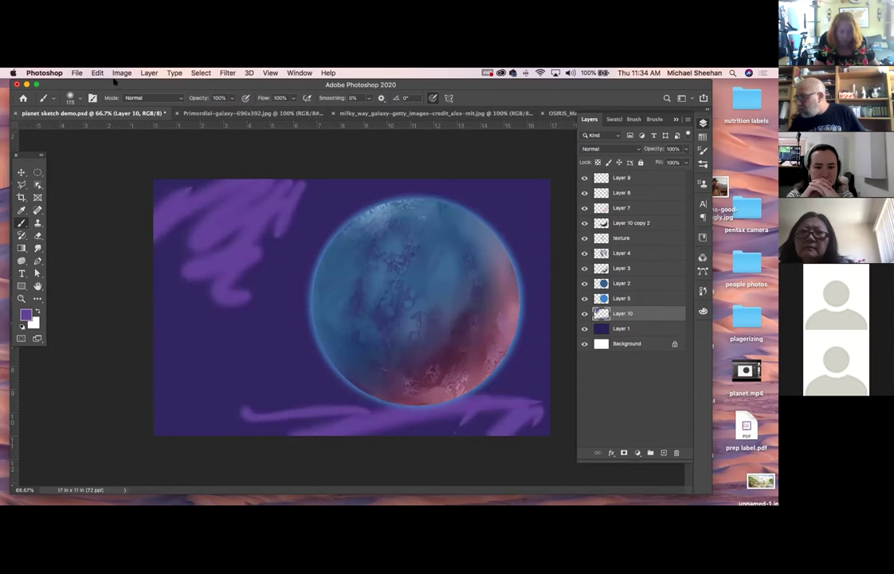
click(75, 101)
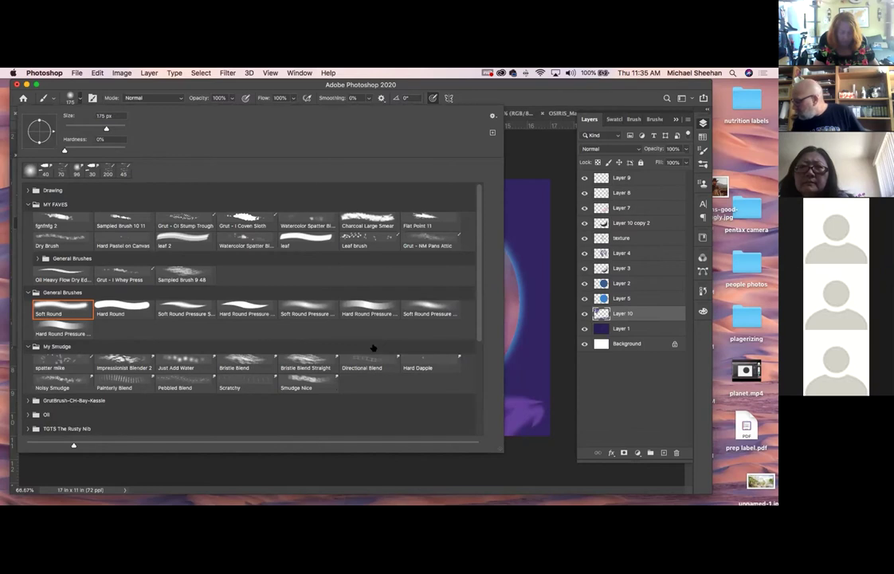
click(423, 358)
Smudge the upper-left and bottom purple streaks into a soft haze with Hard Dapple at 97%
click(267, 86)
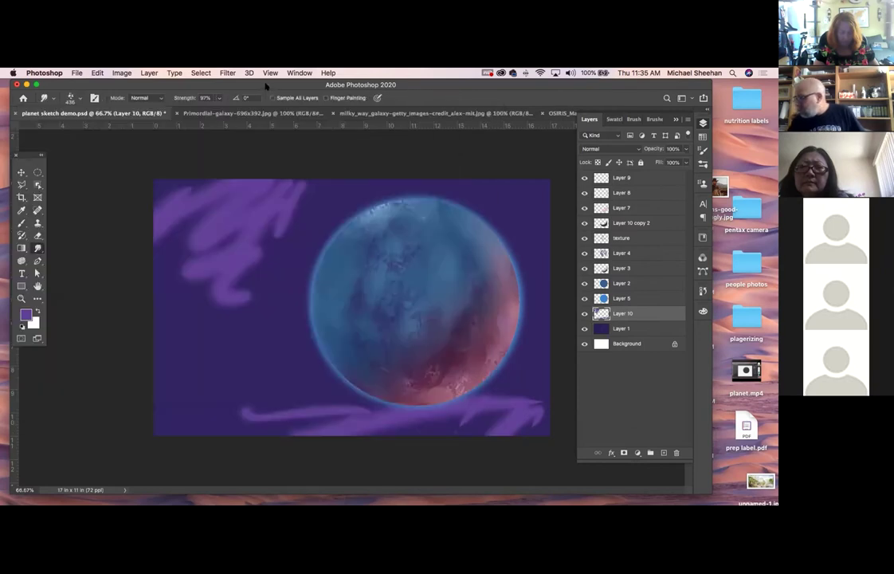
mouse_move(273, 214)
mouse_down()
mouse_move(272, 247)
mouse_move(304, 189)
mouse_up()
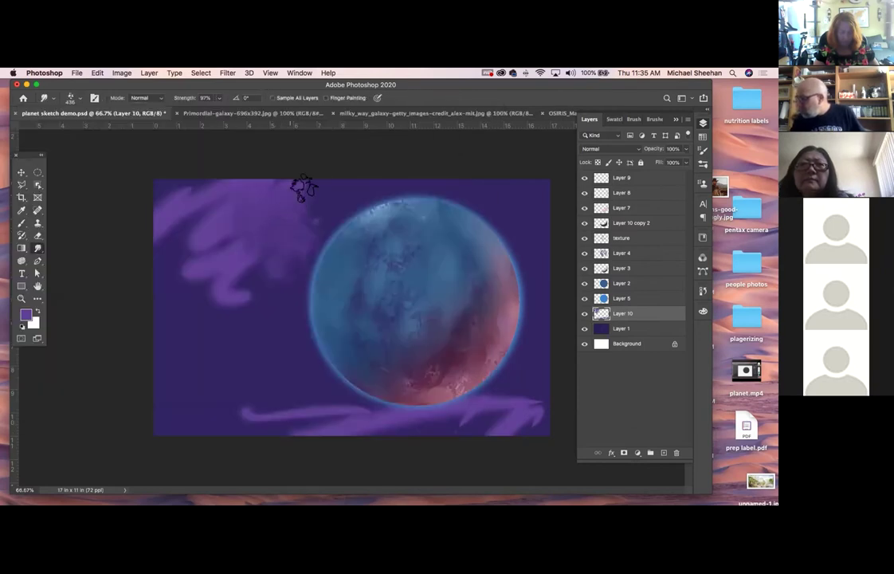
mouse_move(239, 354)
mouse_down()
mouse_move(269, 328)
mouse_move(160, 260)
mouse_move(143, 199)
mouse_move(259, 380)
mouse_move(491, 419)
mouse_move(462, 363)
mouse_move(527, 397)
mouse_move(516, 420)
mouse_move(431, 383)
mouse_move(398, 384)
mouse_move(375, 438)
mouse_move(343, 393)
mouse_move(267, 411)
mouse_up()
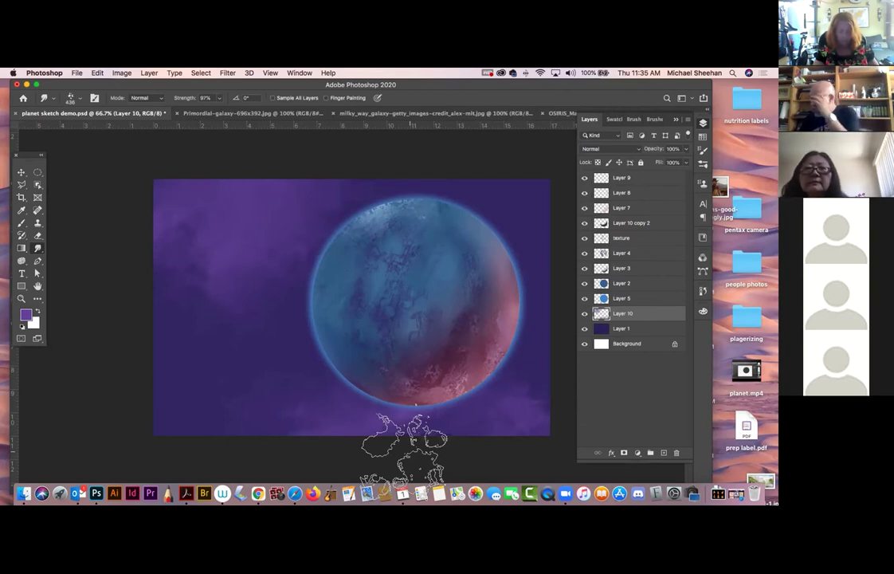
Sample a dark blue from the Primordial-galaxy photo as the painting colour
click(251, 114)
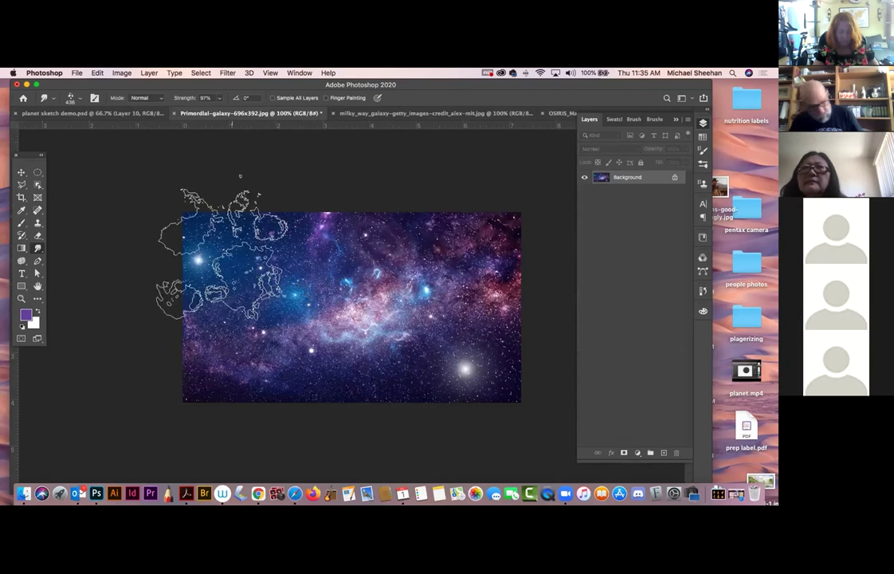
key(b)
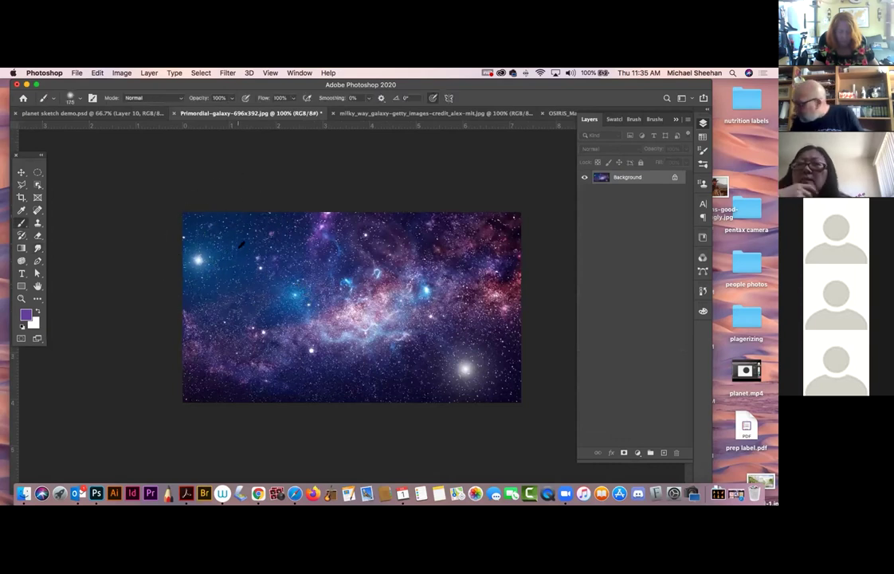
alt+click(231, 249)
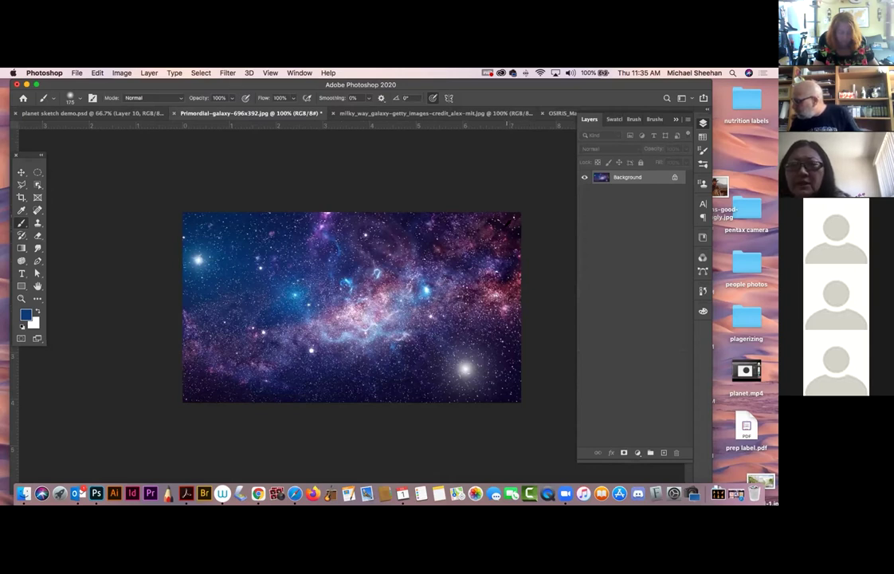
key(d)
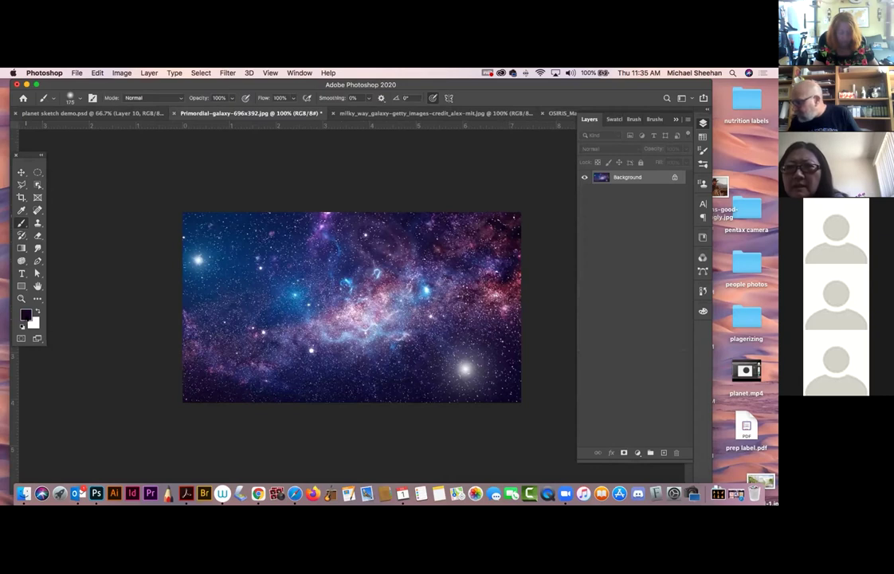
alt+click(225, 252)
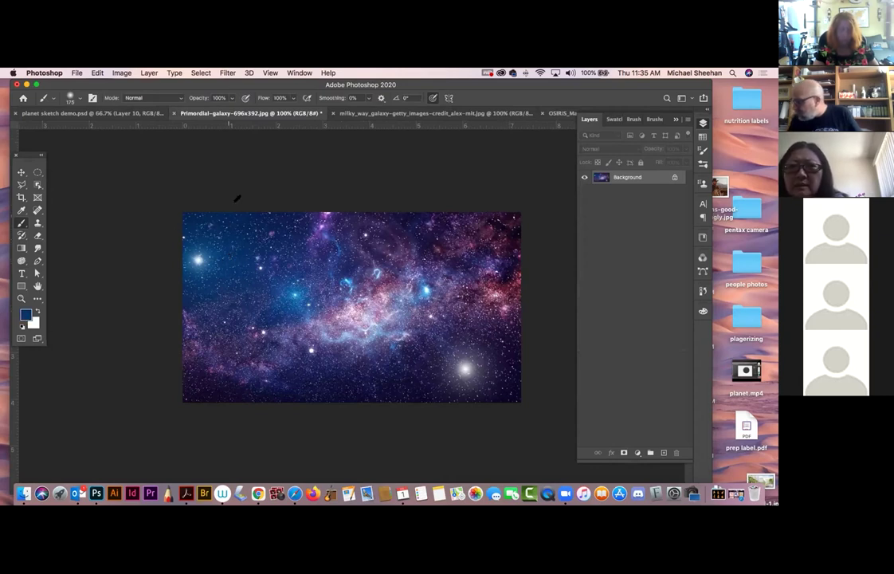
click(147, 114)
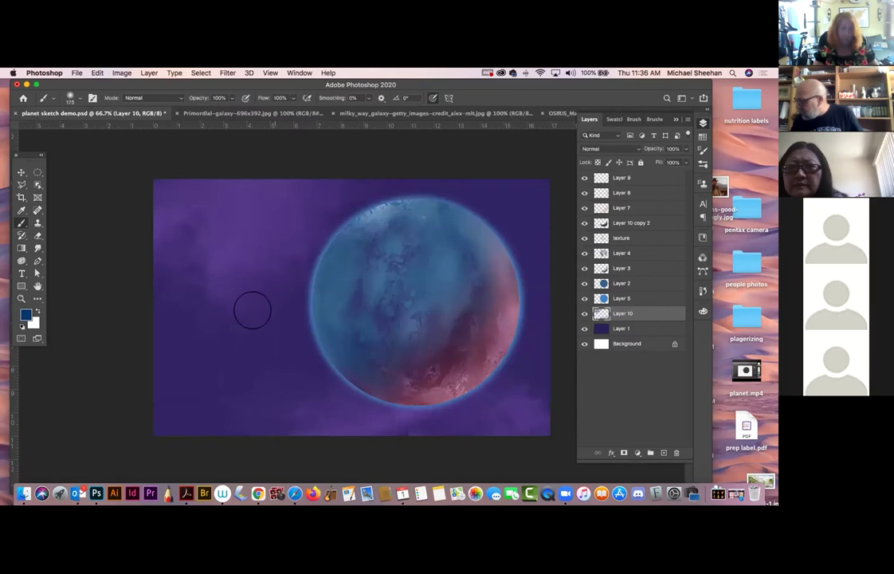
Try dark blue strokes left of the planet and its left edge, then undo both
mouse_move(223, 343)
mouse_down()
mouse_move(259, 326)
mouse_move(268, 365)
mouse_up()
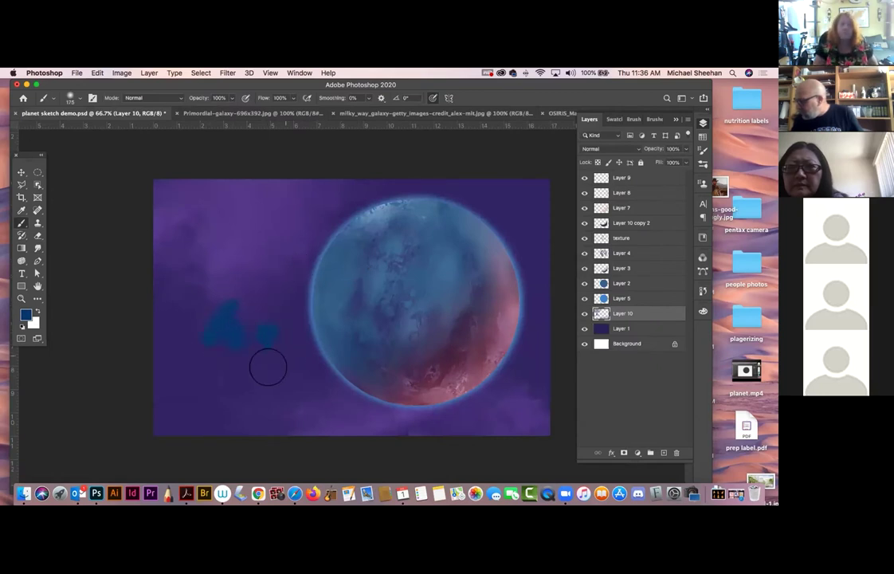
mouse_move(186, 377)
mouse_down()
mouse_move(168, 340)
mouse_move(159, 344)
mouse_move(169, 385)
mouse_up()
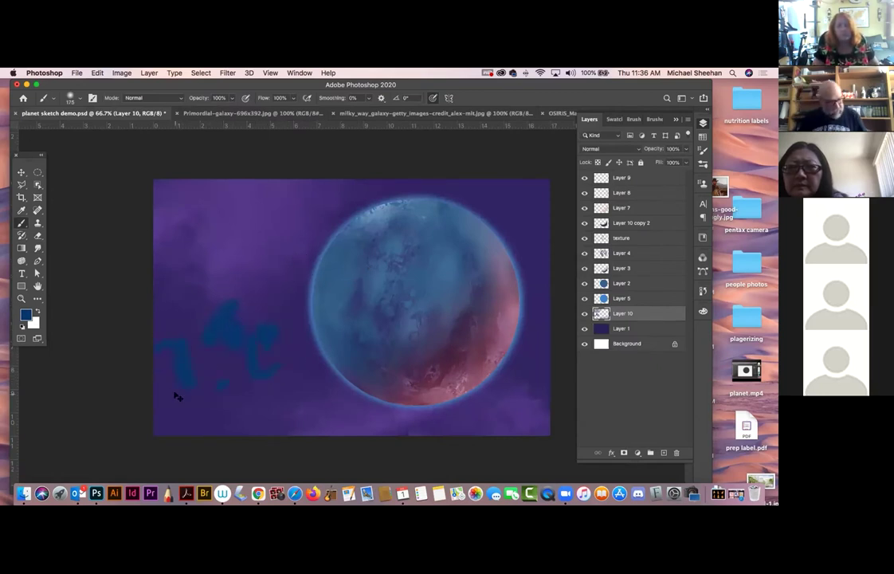
key(super+z)
key(super+z)
key(super+z)
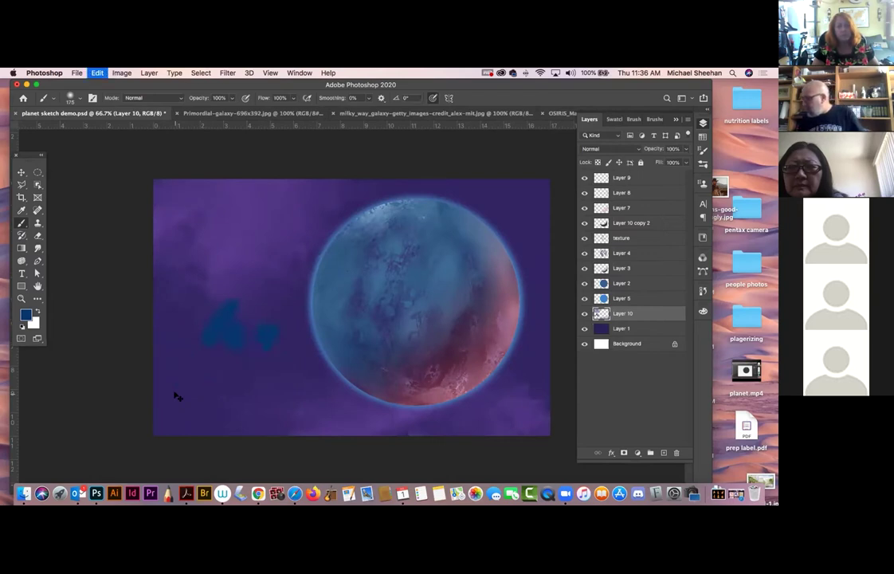
key(super+z)
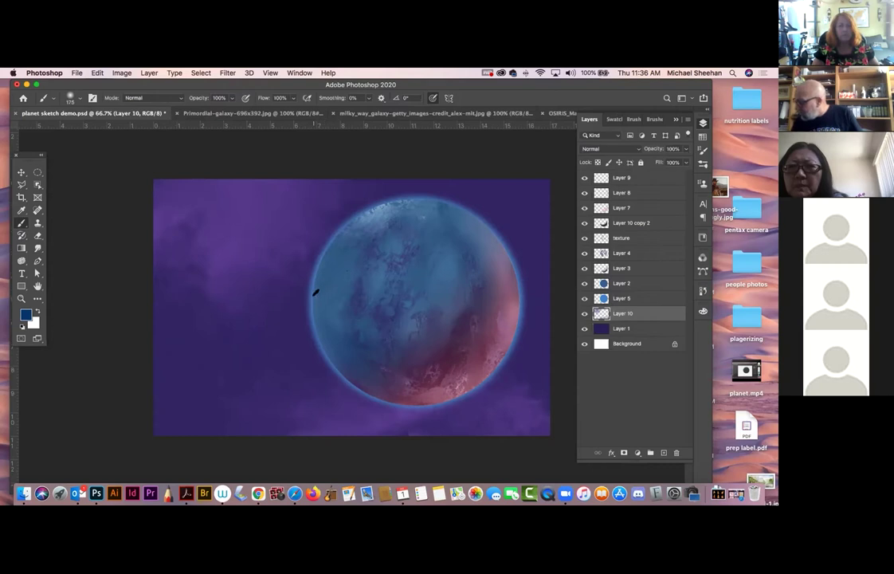
Paint light-blue scribbles left of the planet and smudge them into wisps, shrinking the brush to 80
mouse_move(203, 359)
mouse_down()
mouse_move(240, 336)
mouse_move(247, 352)
mouse_move(275, 345)
mouse_up()
mouse_move(156, 313)
mouse_down()
mouse_move(170, 274)
mouse_move(184, 328)
mouse_move(214, 351)
mouse_move(280, 350)
mouse_up()
click(38, 248)
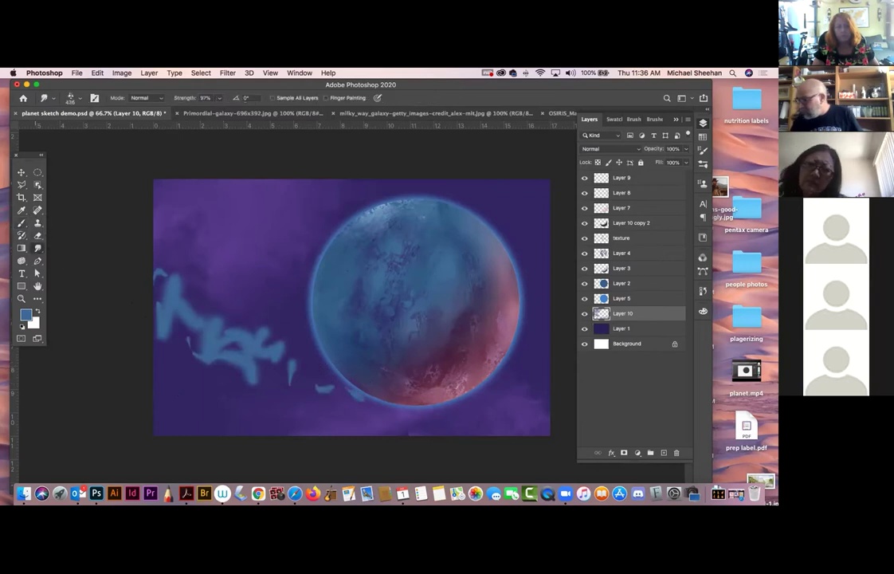
key(bracketleft)
key(bracketleft)
key(bracketleft)
key(bracketleft)
key(bracketleft)
key(bracketleft)
key(bracketleft)
key(bracketleft)
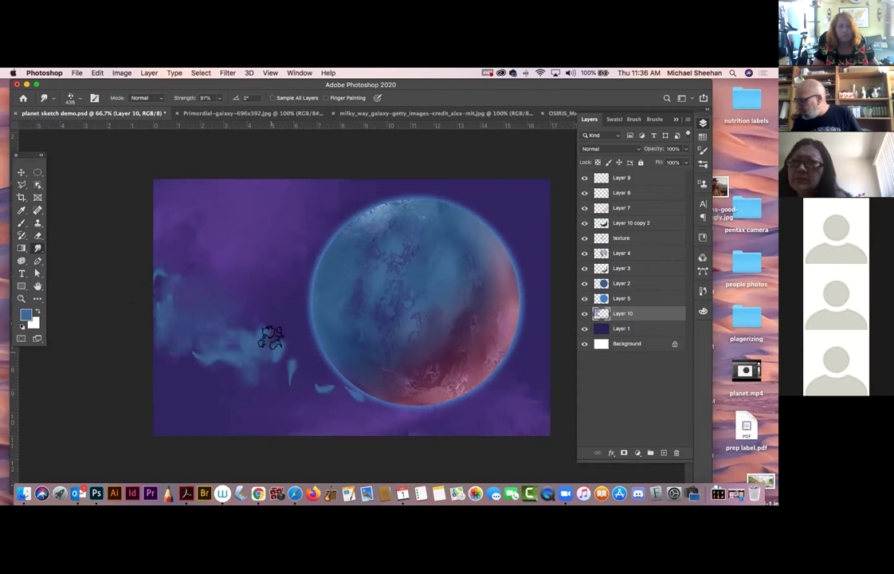
mouse_move(267, 374)
mouse_down()
mouse_move(298, 374)
mouse_move(286, 349)
mouse_up()
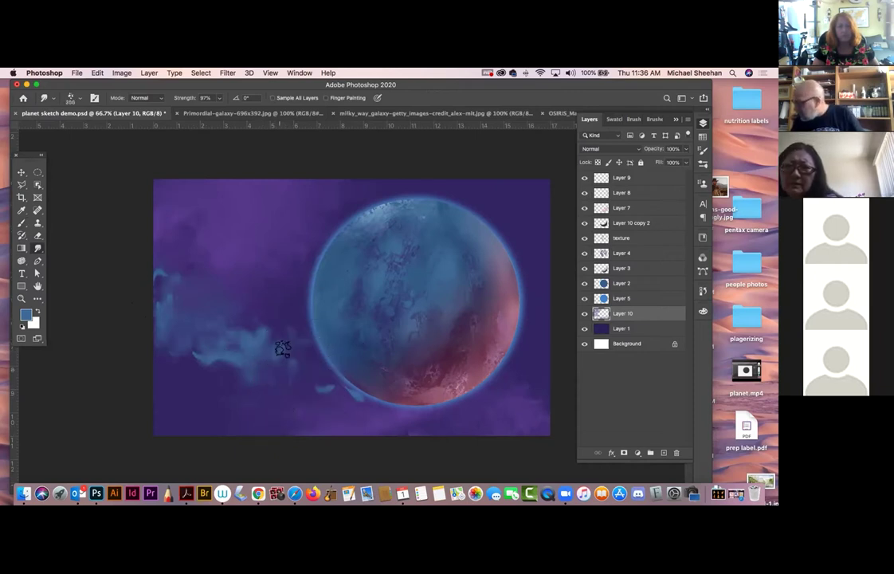
key(bracketleft)
key(bracketleft)
key(bracketleft)
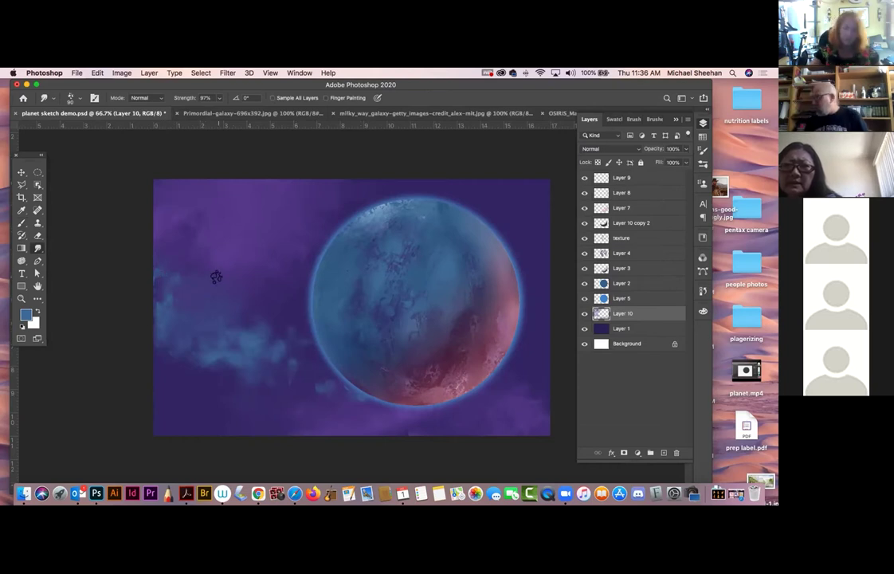
Check the Primordial-galaxy photo, then undo the stray blue blob in the planet sketch
click(210, 113)
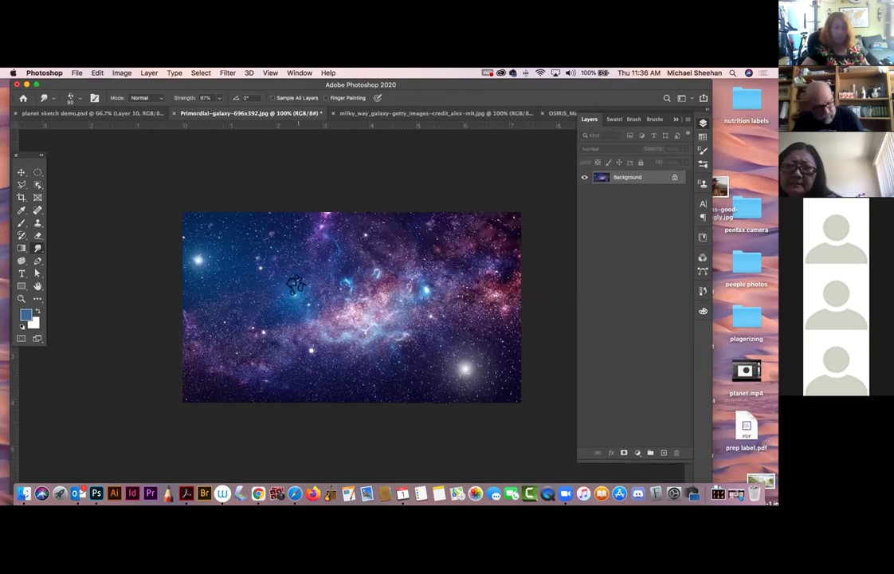
key(b)
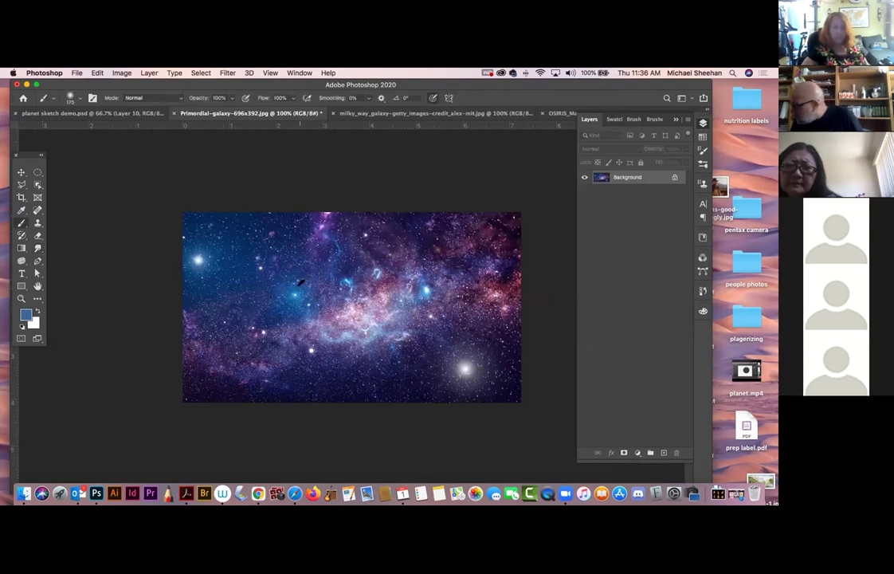
click(119, 114)
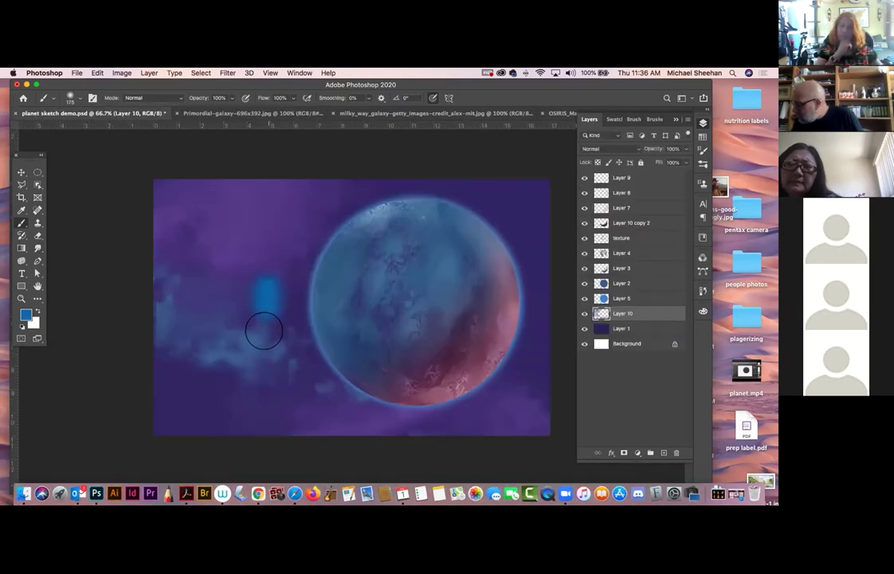
key(super+z)
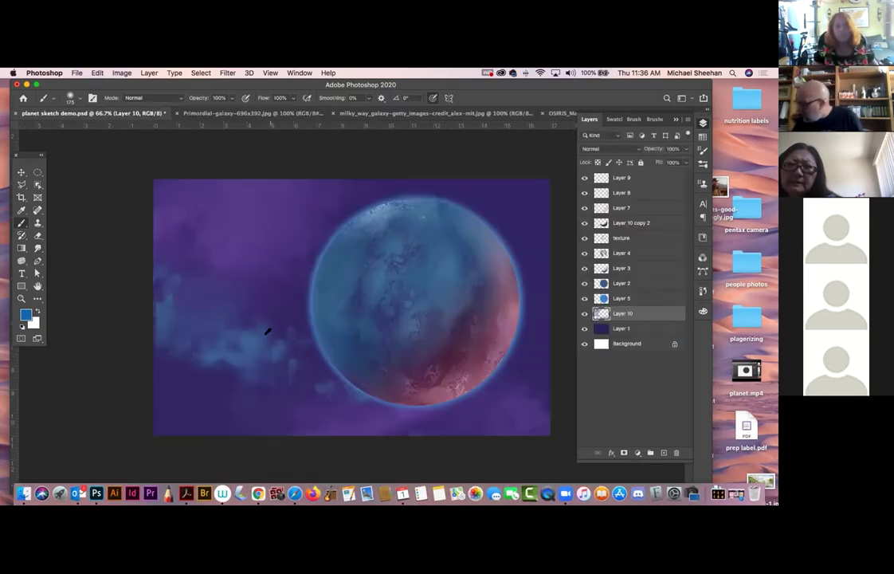
Lighten the foreground colour and shift its hue to the violet-blue 5e71b8
key(i)
click(353, 257)
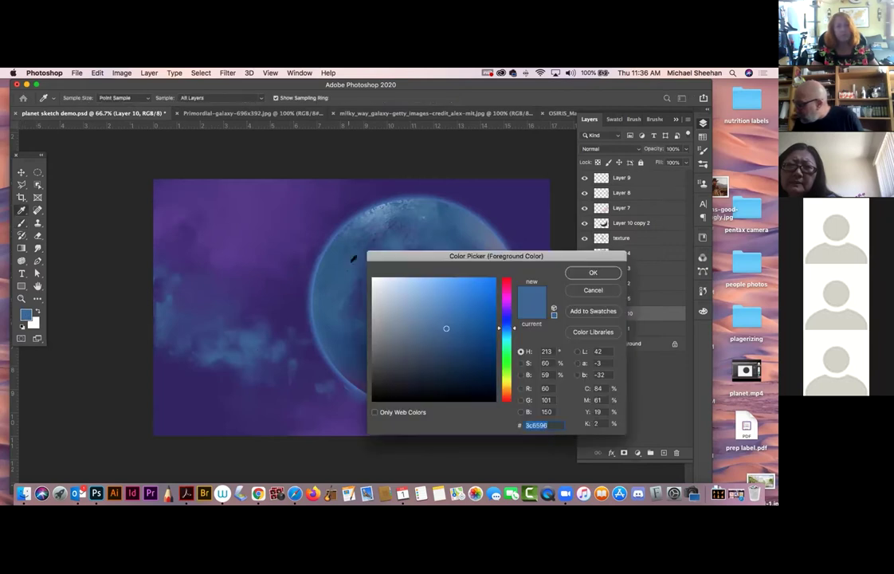
drag(442, 322, 429, 310)
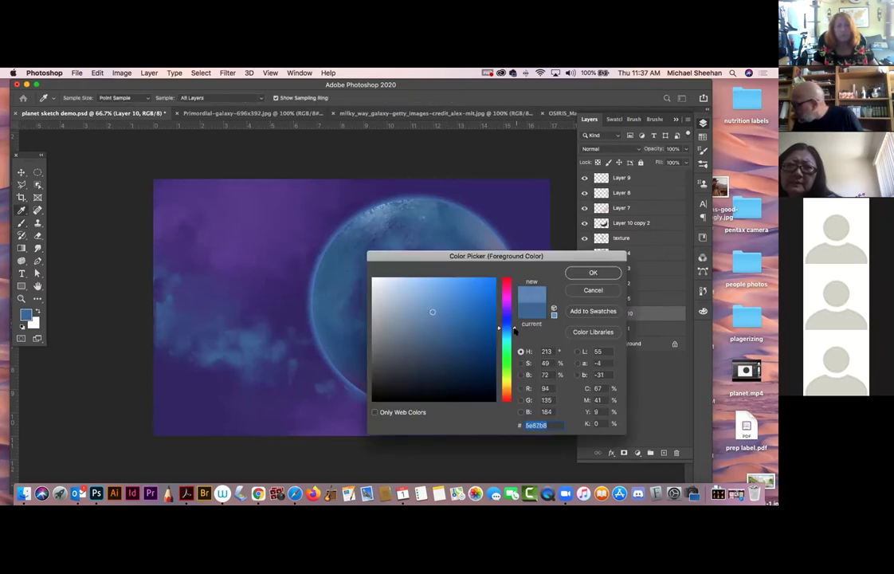
drag(515, 328, 514, 323)
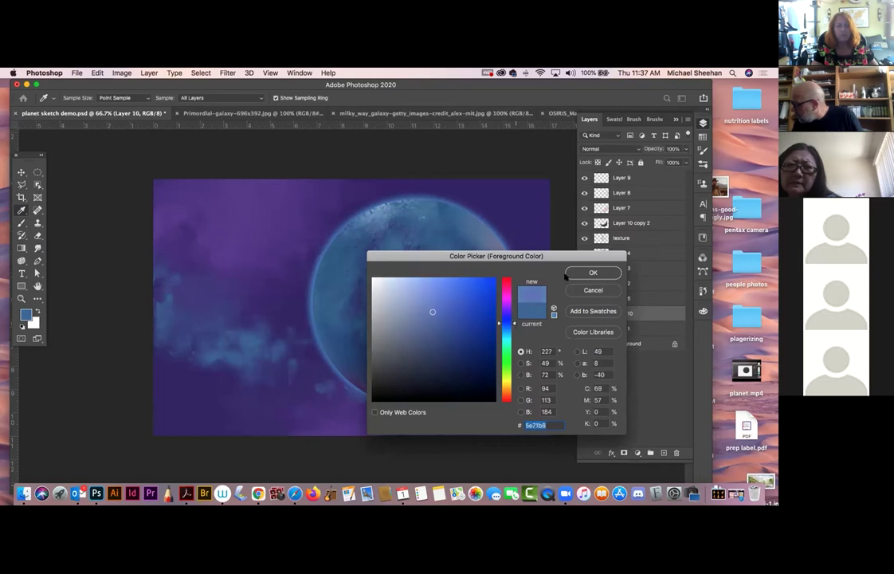
key(Return)
key(b)
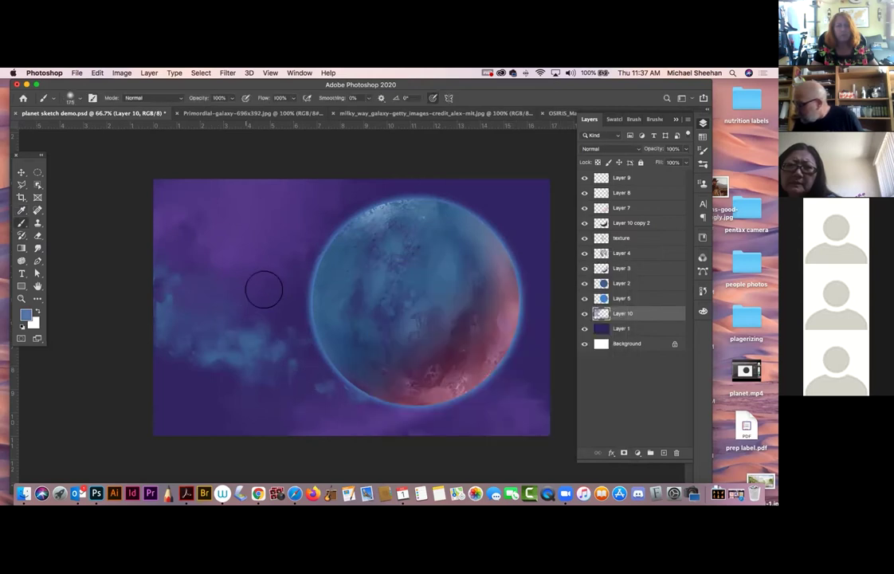
Brighten the left clouds, undo the stray diagonal streak, and toggle Layer 10's visibility to compare
drag(263, 341, 267, 336)
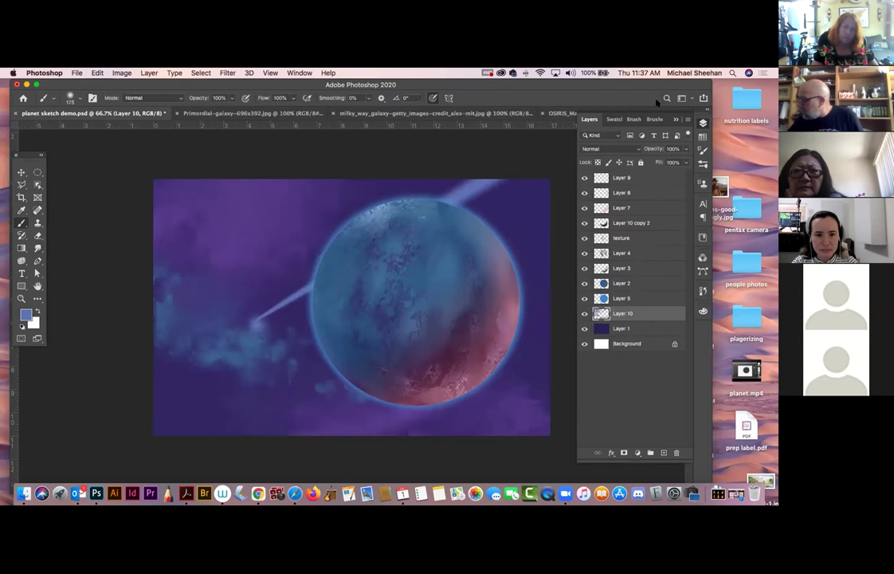
key(super+z)
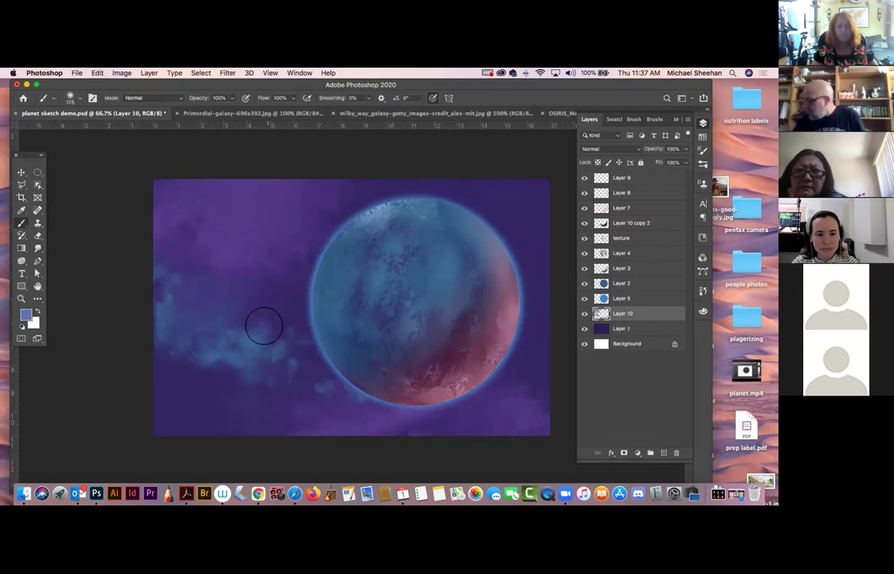
click(584, 313)
click(584, 314)
click(584, 314)
click(584, 313)
click(584, 313)
click(585, 313)
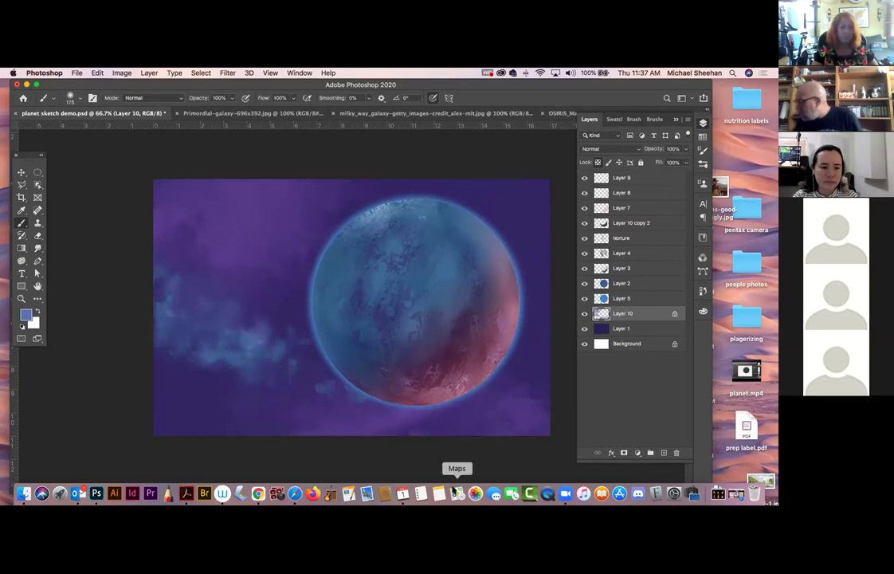
Switch to the Smudge tool, unlock Layer 10, and bring up the Primordial-galaxy photo
click(37, 247)
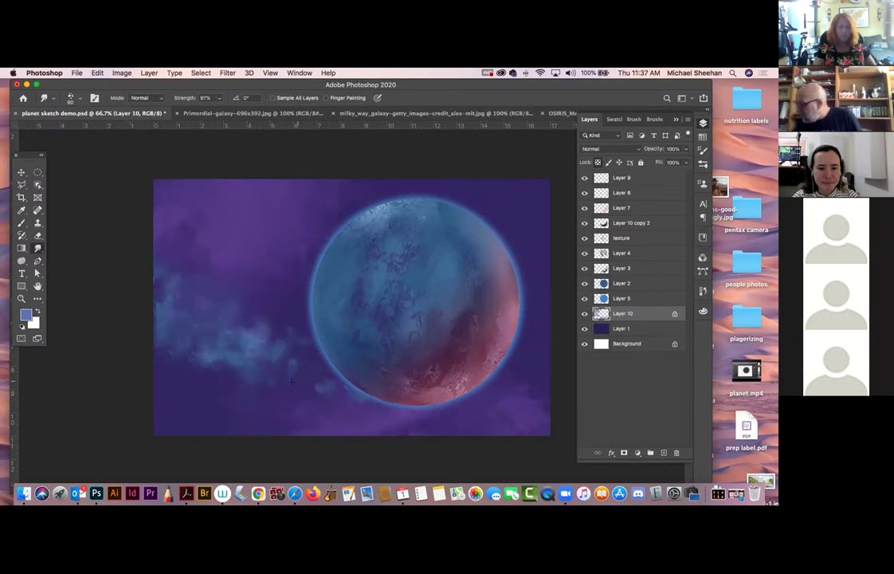
click(674, 313)
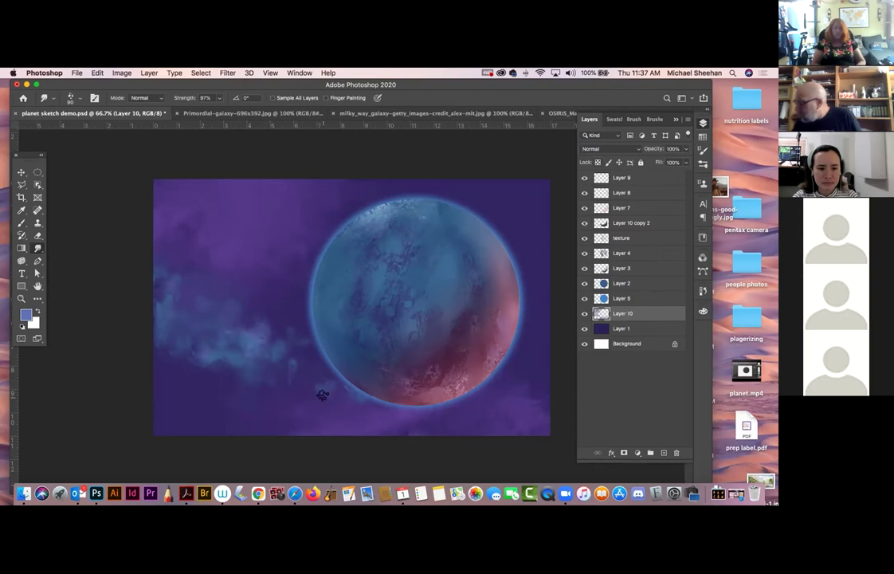
click(204, 114)
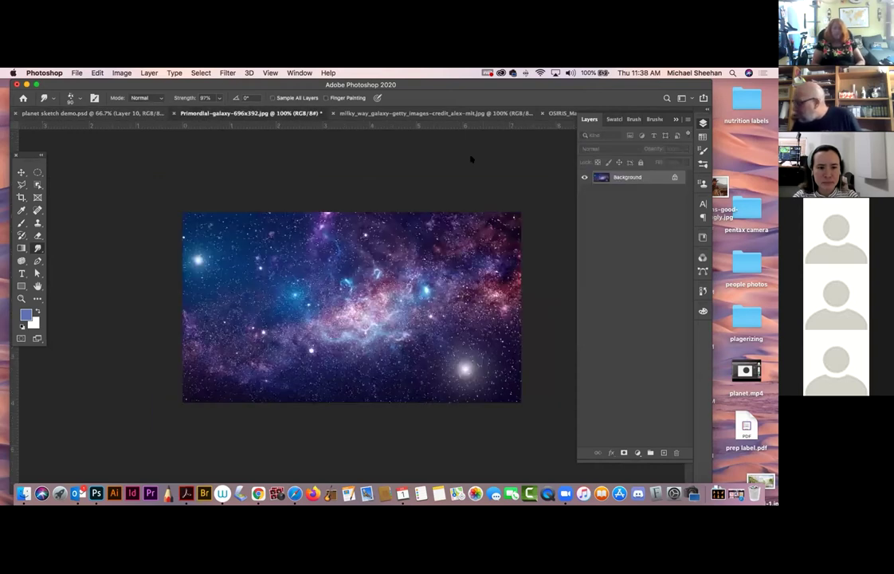
Sample a muted purple from the milky_way_galaxy photo and go back to the planet sketch
click(411, 114)
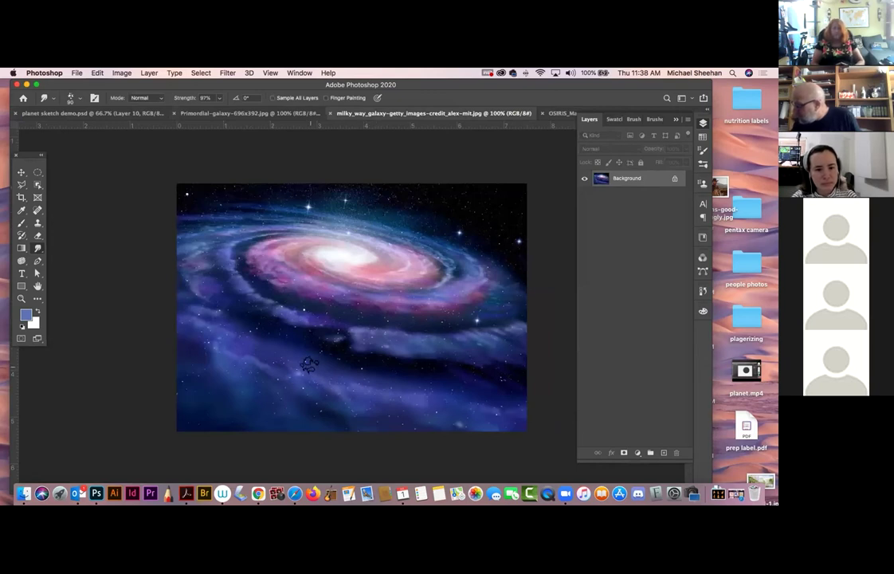
key(b)
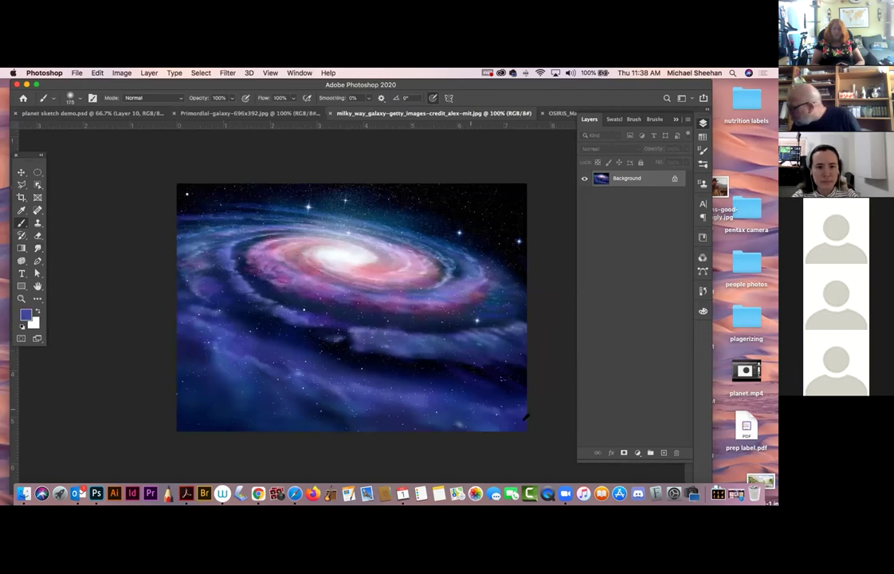
alt+click(490, 290)
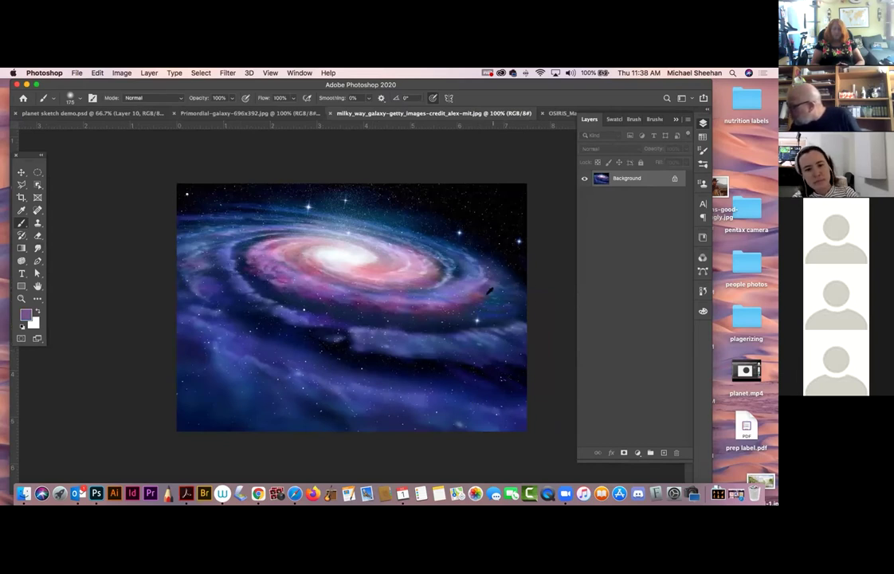
click(155, 113)
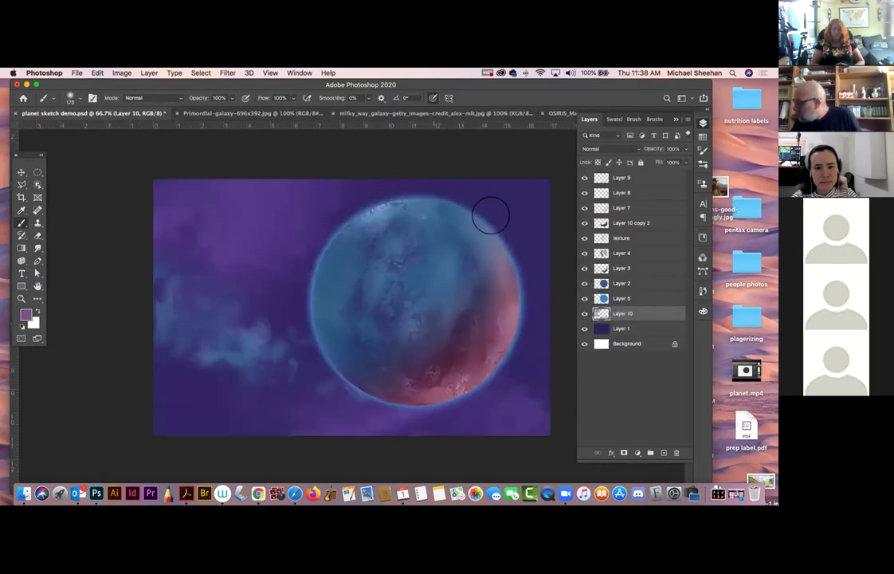
Try pink cloud paint in the top-right and along the edges, then undo it
mouse_move(532, 195)
mouse_down()
mouse_move(483, 185)
mouse_move(433, 150)
mouse_move(529, 383)
mouse_move(497, 419)
mouse_move(519, 403)
mouse_up()
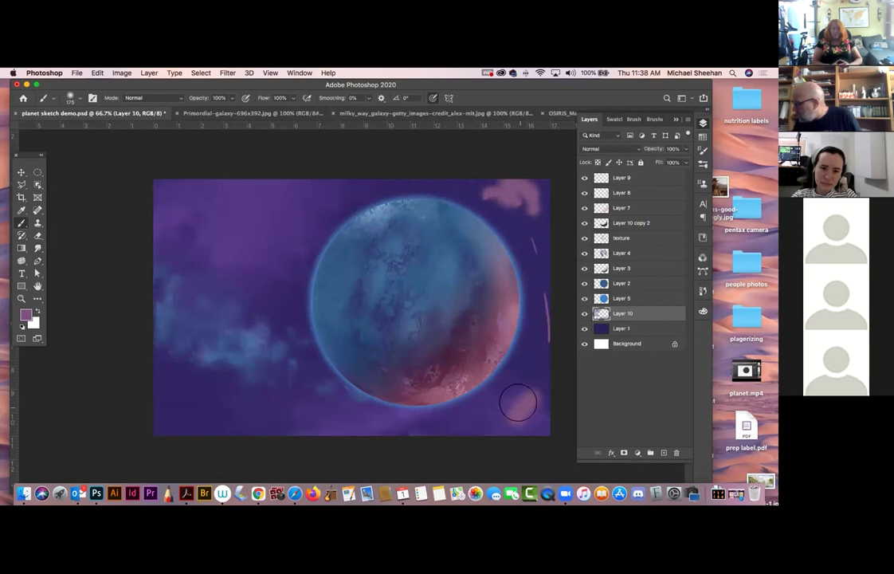
mouse_move(530, 351)
mouse_down()
mouse_move(493, 412)
mouse_move(452, 427)
mouse_move(474, 433)
mouse_up()
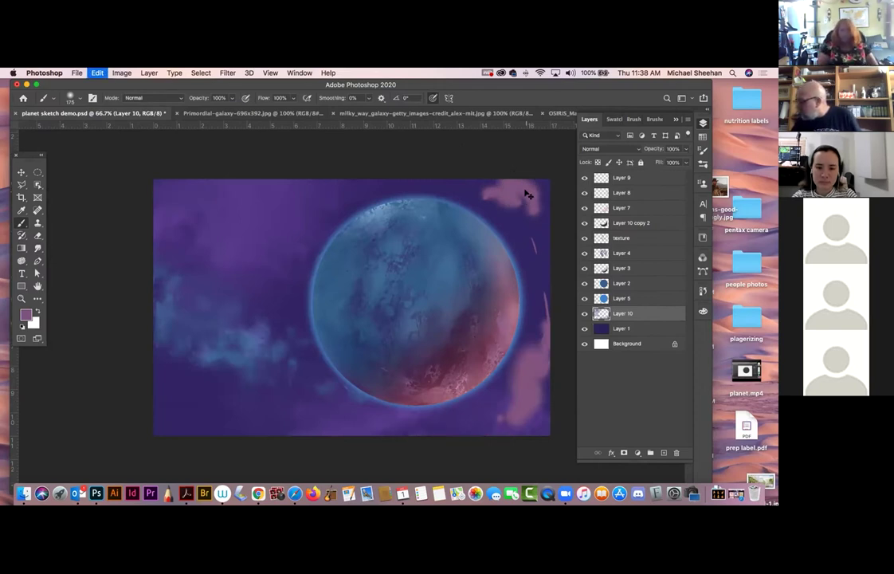
key(super+z)
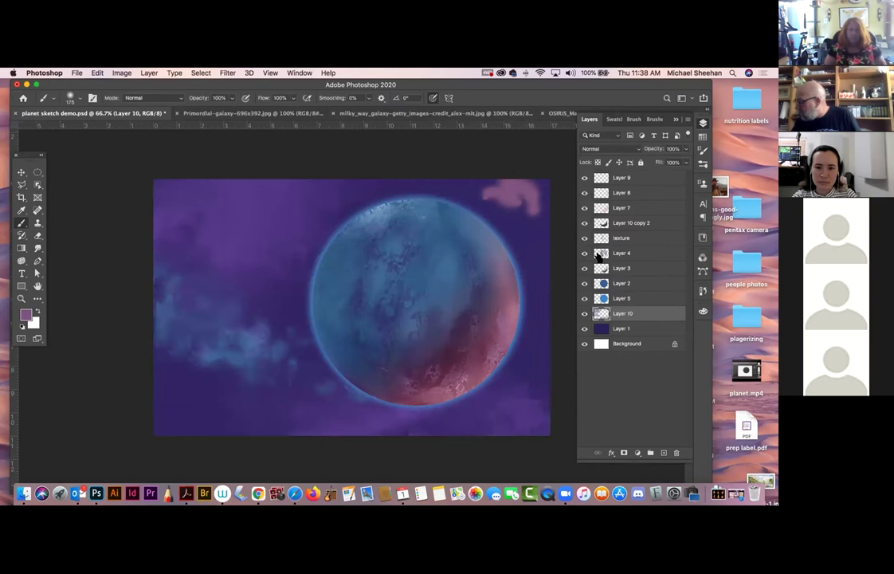
key(super+z)
key(super+z)
key(super+z)
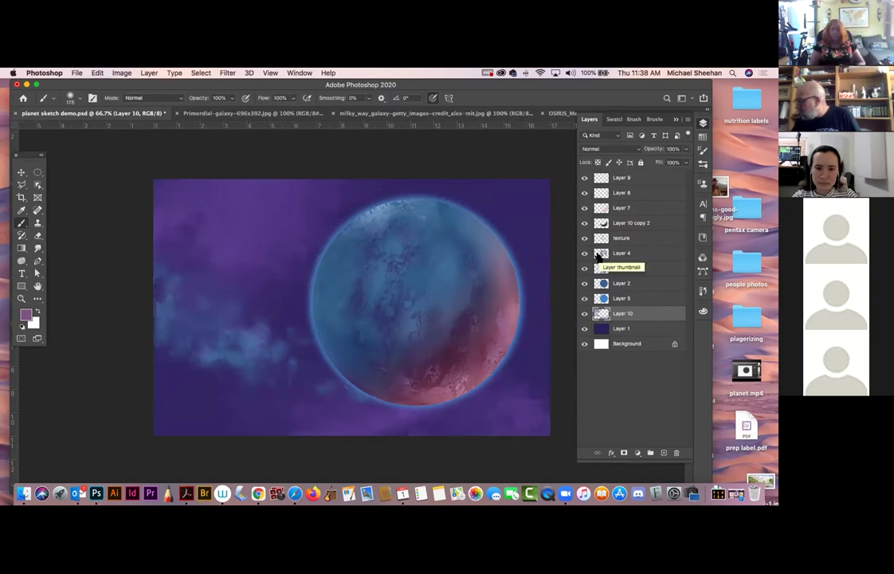
Paint and smudge pink at the bottom-right, undo the smudges, and add a layer above Layer 10
mouse_move(512, 386)
mouse_down()
mouse_move(519, 377)
mouse_move(535, 384)
mouse_move(519, 407)
mouse_move(417, 420)
mouse_move(522, 365)
mouse_move(523, 337)
mouse_up()
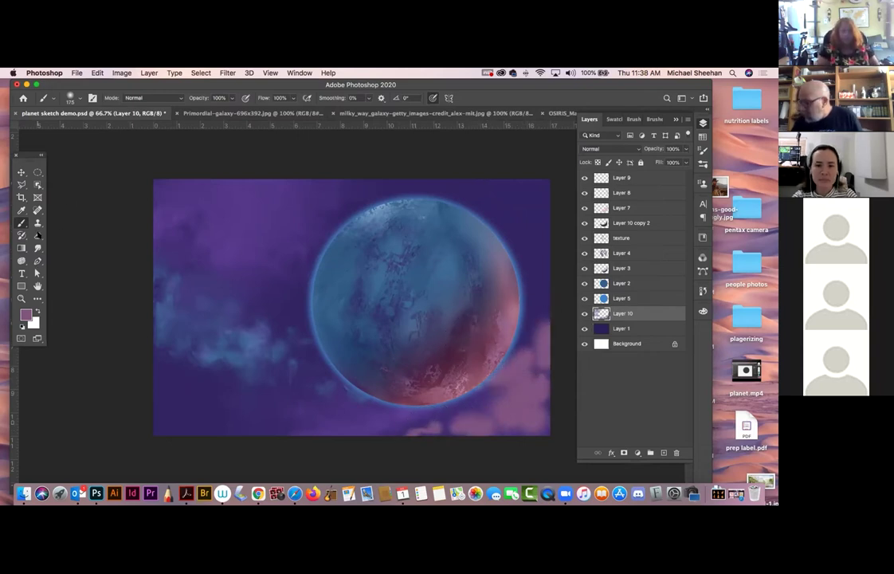
click(37, 248)
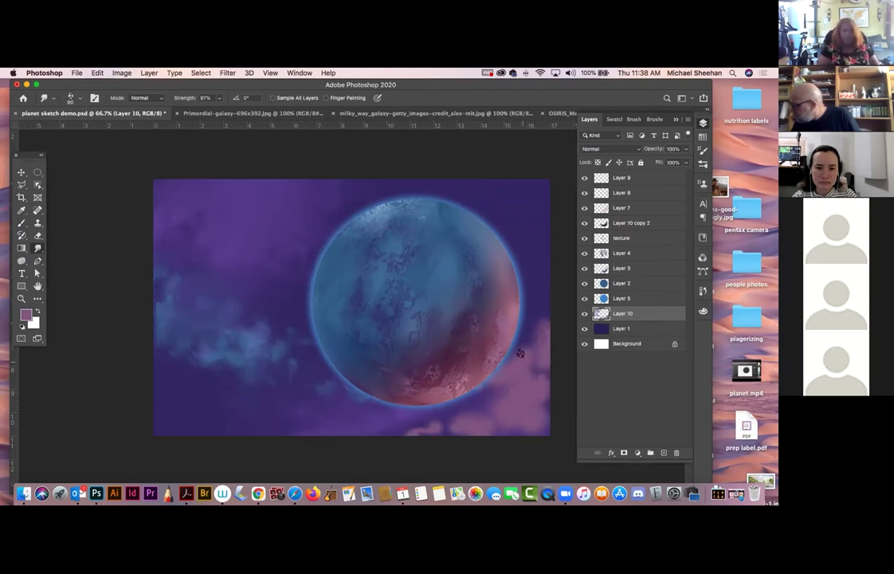
key(super+z)
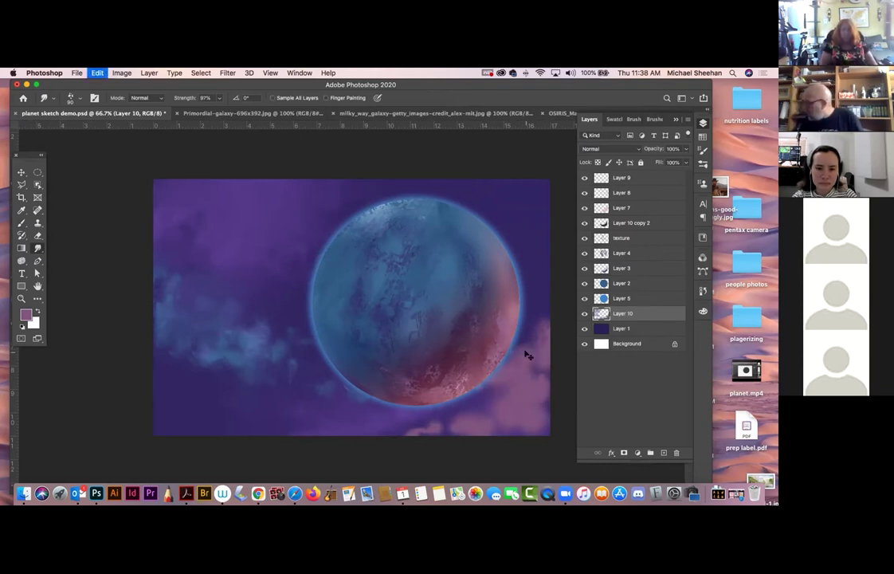
key(super+z)
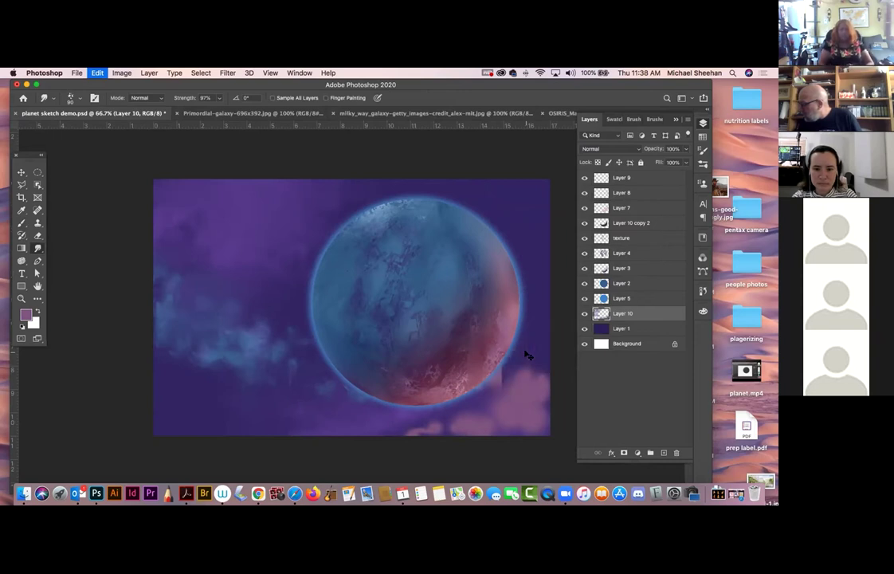
key(super+z)
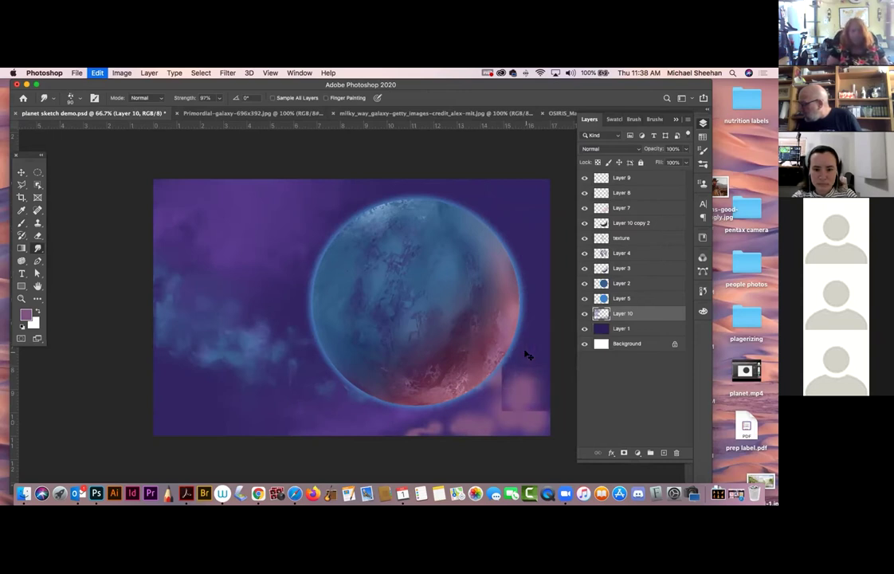
click(665, 453)
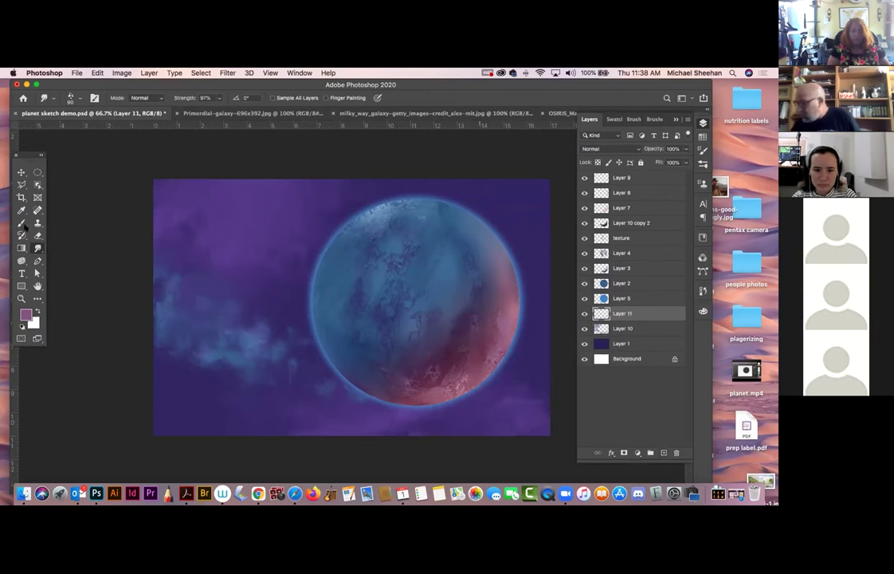
Paint and smudge a pink cloud in the lower-right corner, then lock Layer 11's transparent pixels
key(b)
mouse_move(532, 367)
mouse_down()
mouse_move(511, 406)
mouse_move(498, 402)
mouse_move(494, 417)
mouse_move(541, 407)
mouse_move(538, 315)
mouse_move(522, 375)
mouse_move(496, 387)
mouse_move(476, 416)
mouse_move(408, 436)
mouse_up()
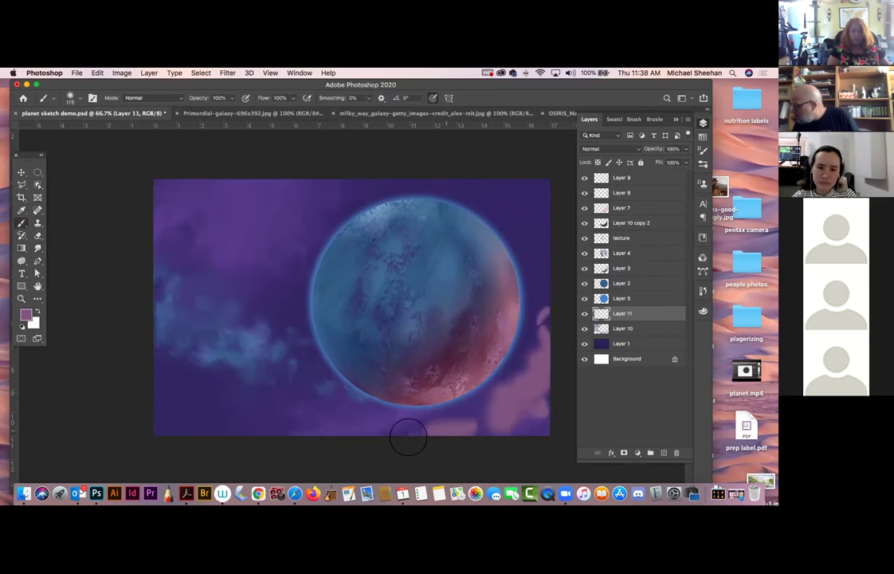
key(r)
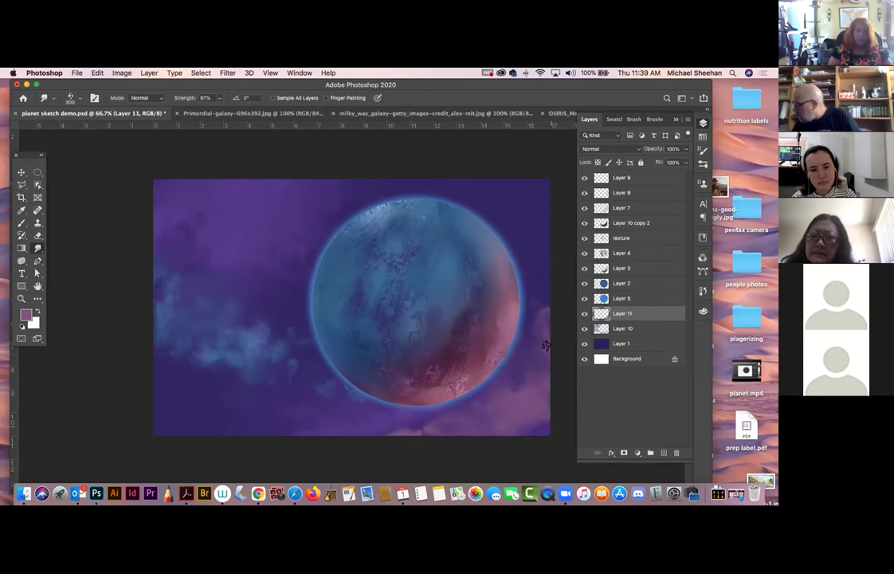
key(])
key(])
key(])
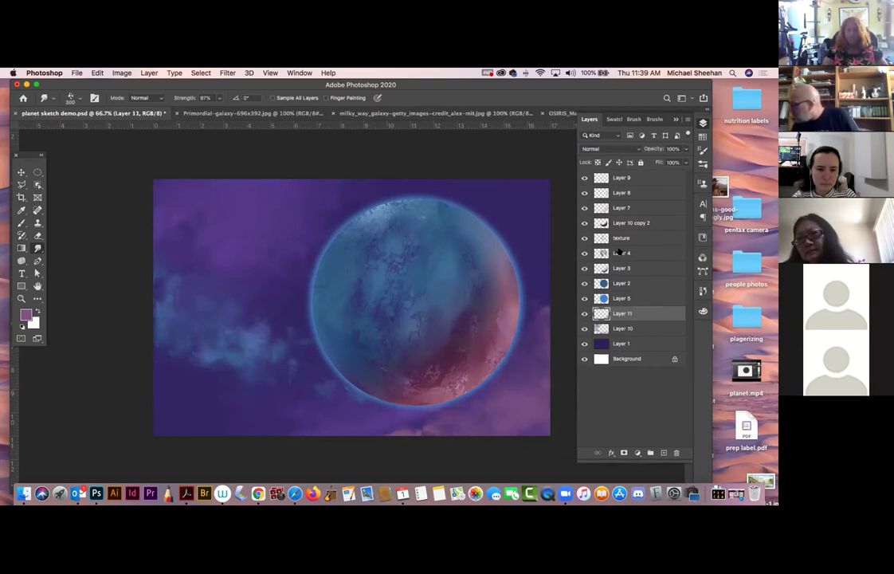
click(598, 162)
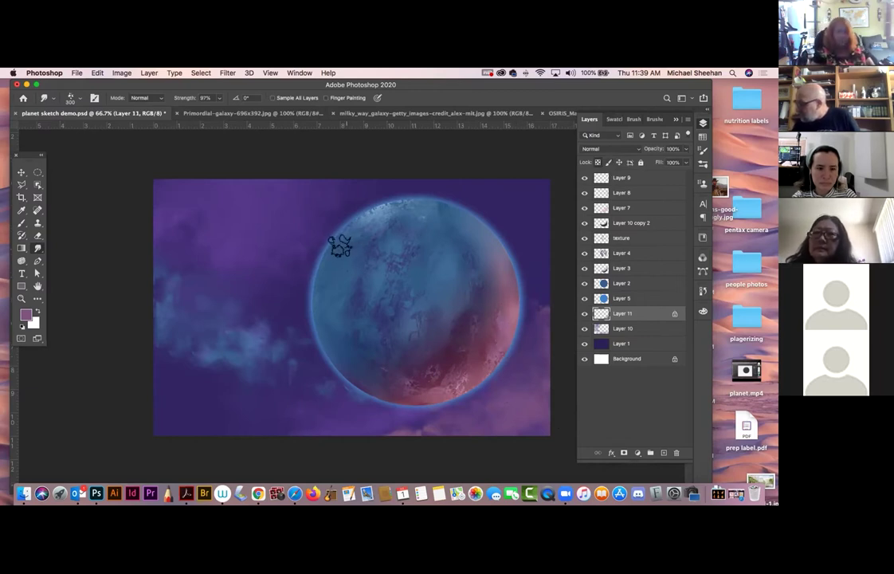
Pick a muted greyish blue from the canvas as the painting colour and shrink the brush
key(b)
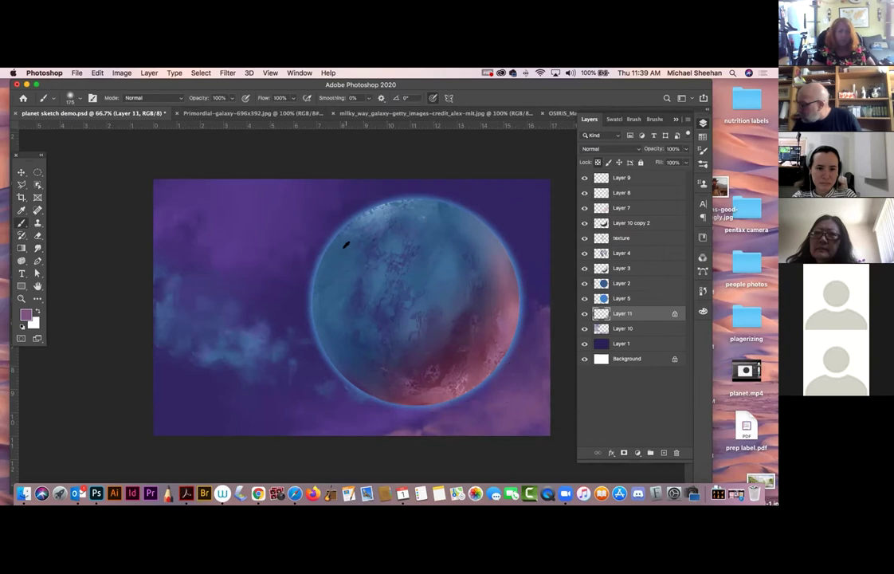
alt+click(371, 213)
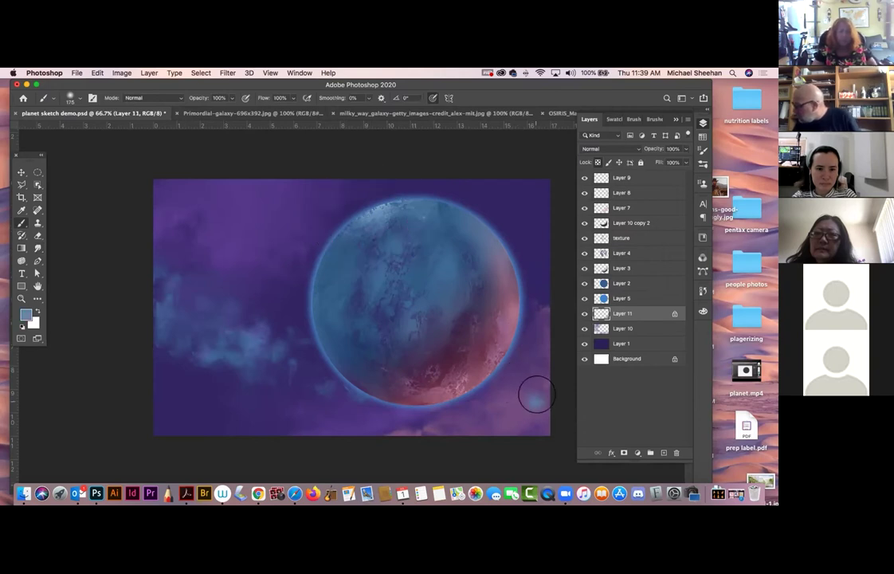
key(bracketleft)
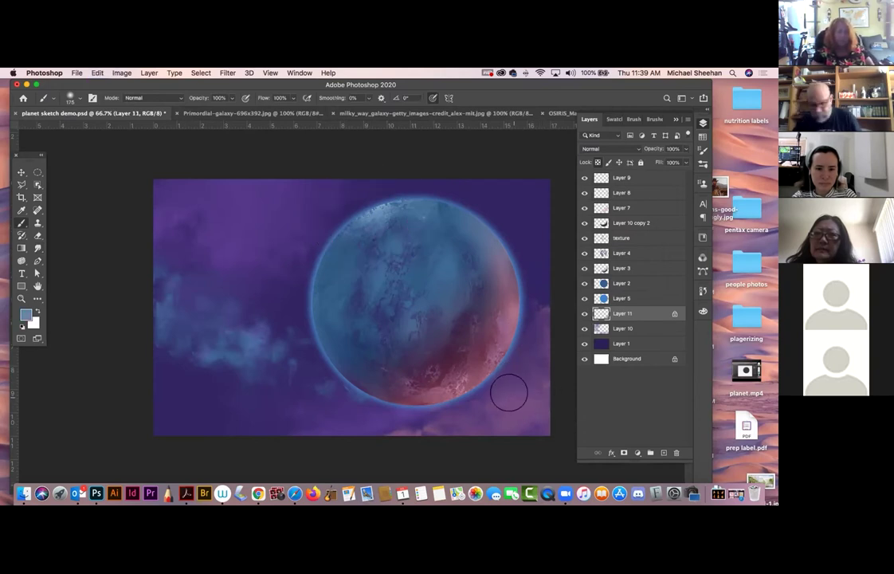
key(bracketleft)
key(bracketleft)
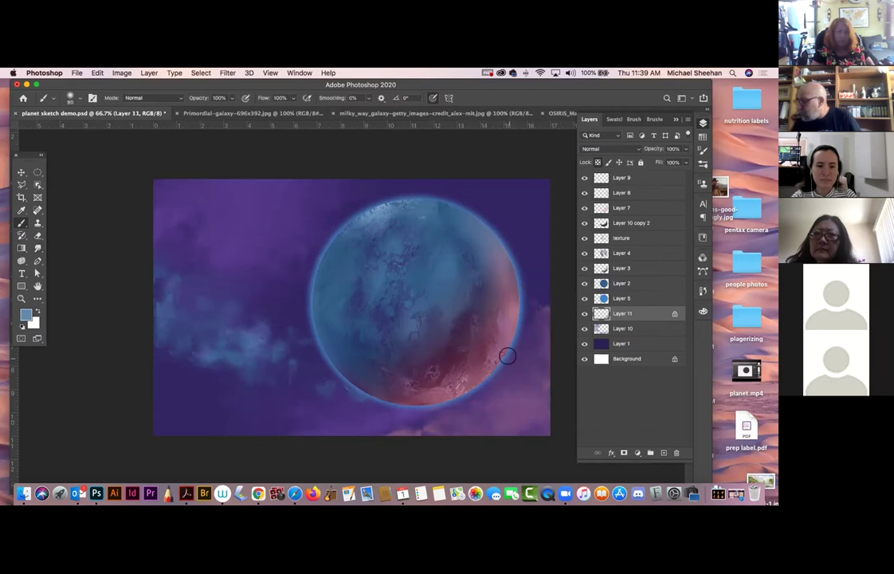
Load the Grut - Oi Stump Trough brush and switch to a smaller Smudge tool
click(74, 97)
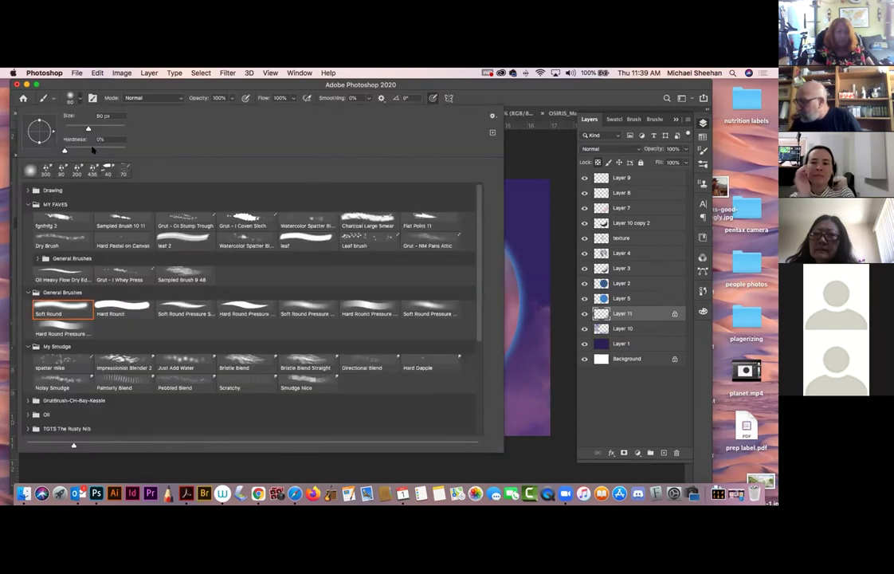
double_click(189, 220)
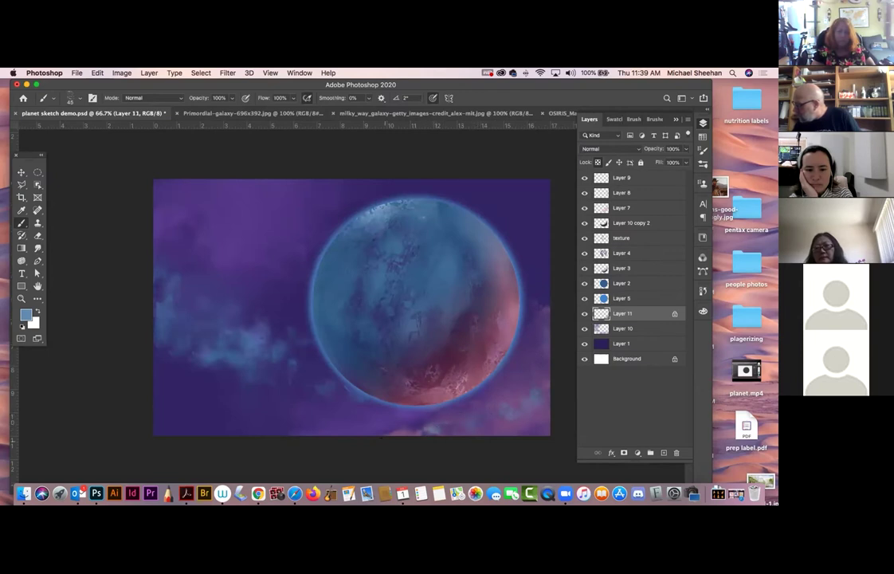
key(p)
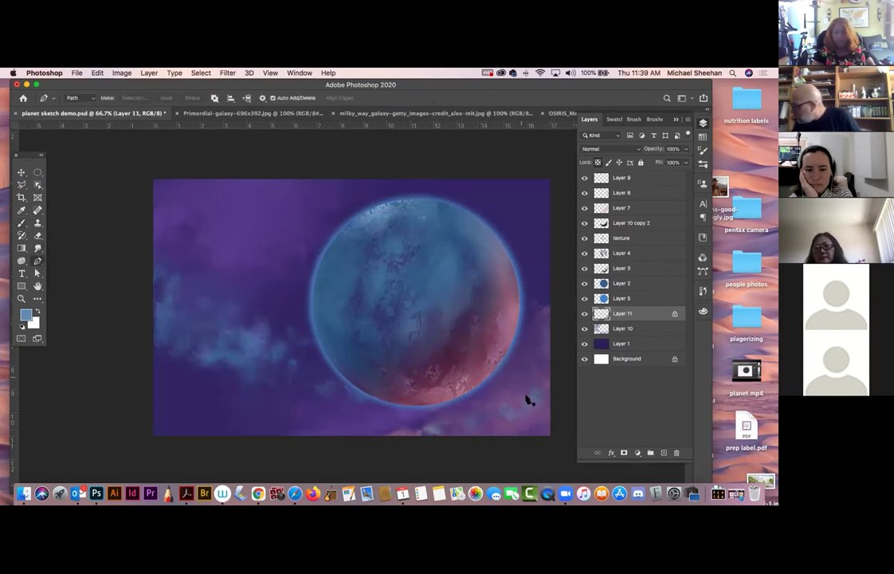
click(37, 249)
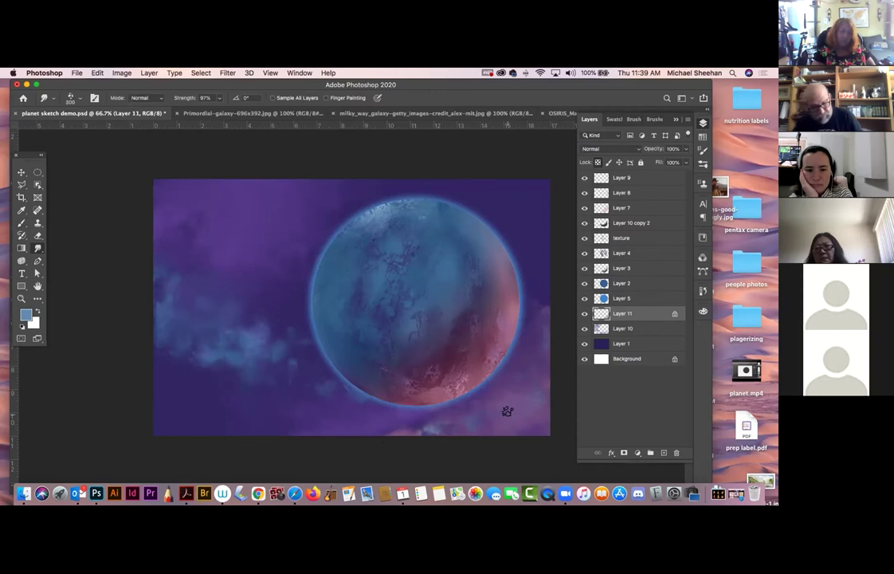
key(bracketleft)
key(bracketleft)
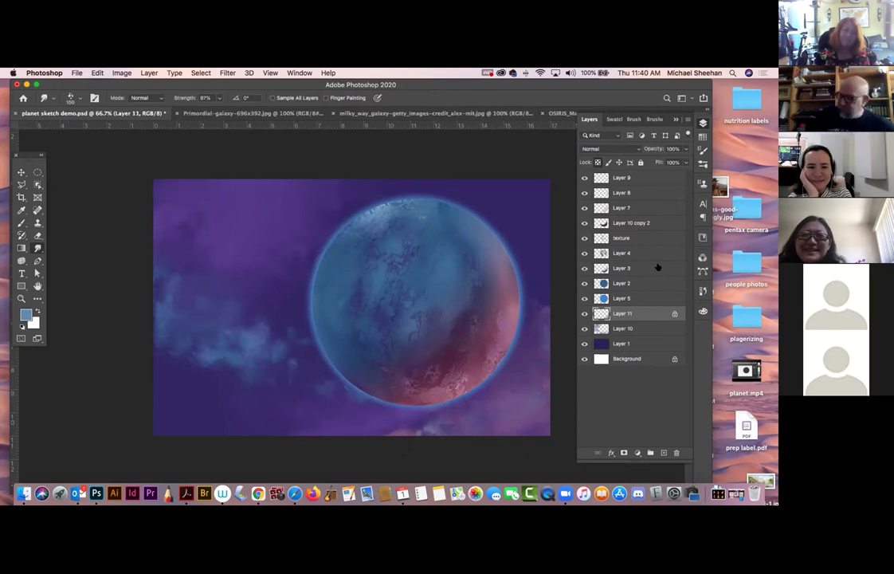
Zoom far into the stars of the Primordial-galaxy reference image
click(228, 112)
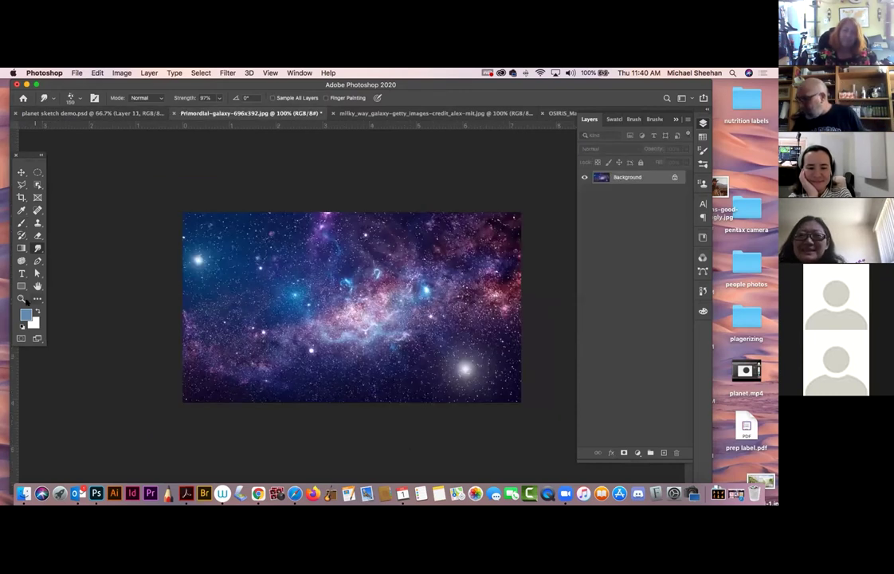
click(21, 298)
click(389, 311)
click(390, 311)
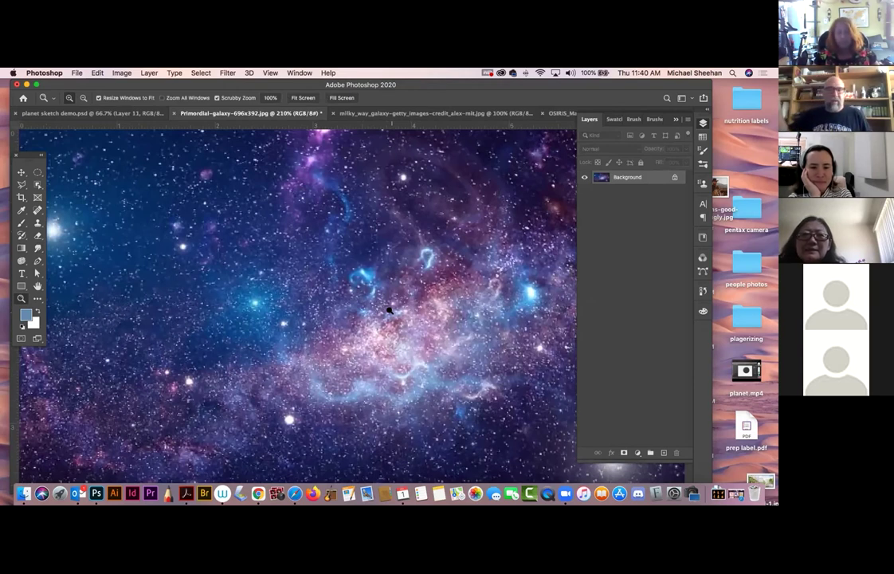
key(b)
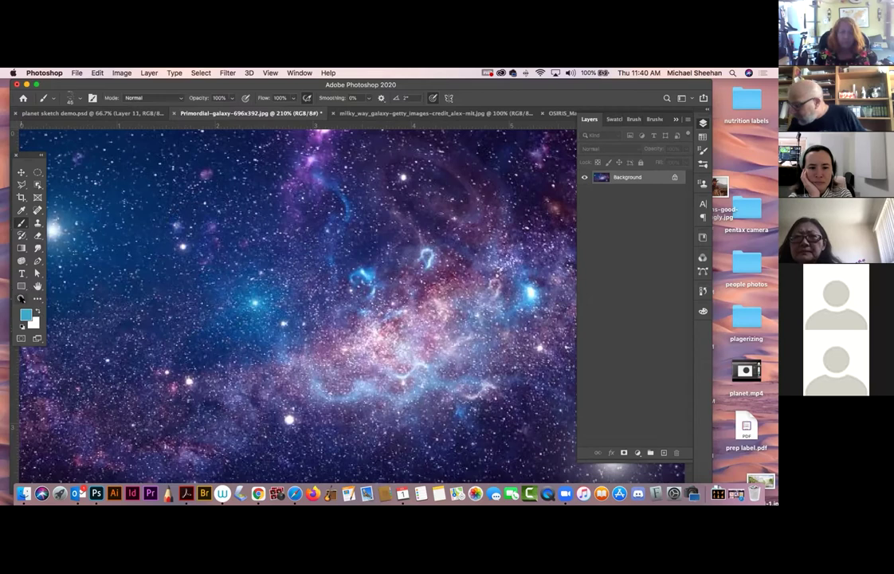
key(z)
drag(257, 290, 329, 291)
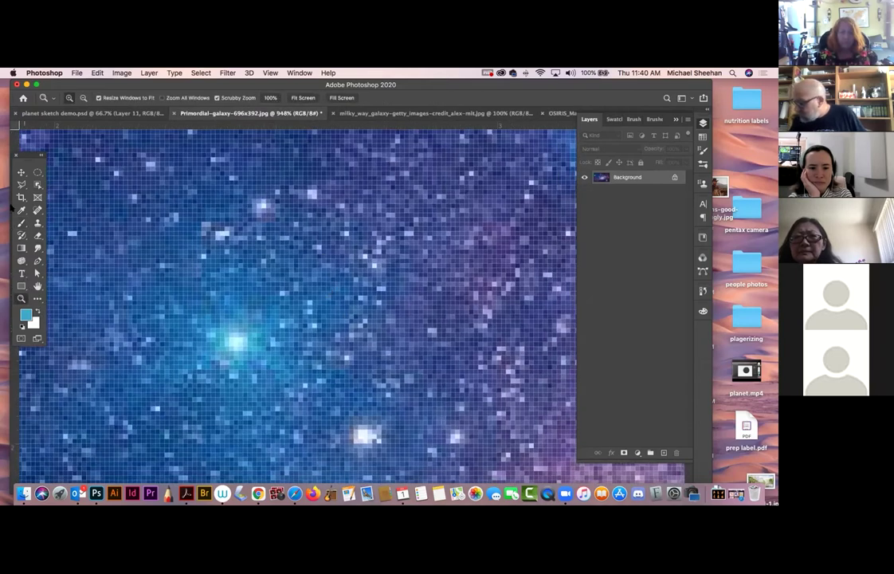
Sample a light blue star colour with the Brush tool and return to the planet sketch
click(20, 222)
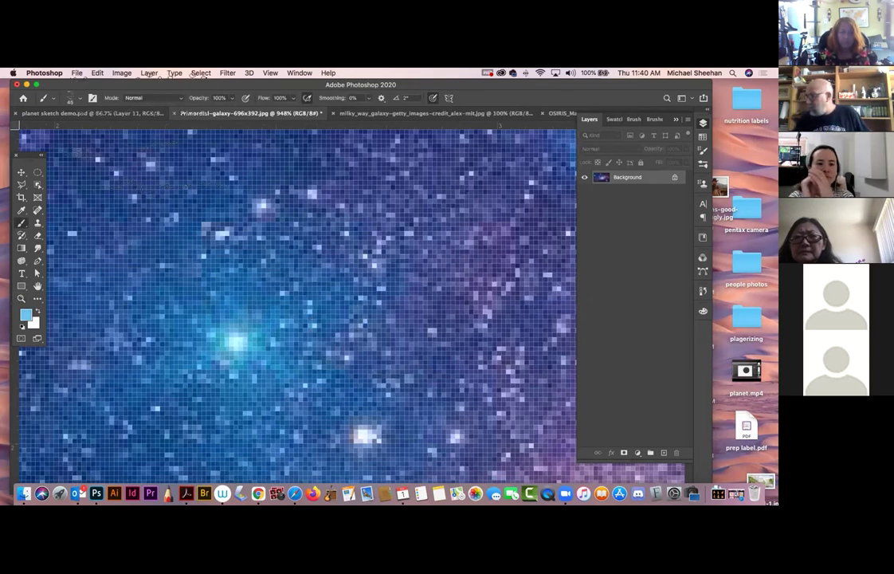
key(ctrl+shift+Tab)
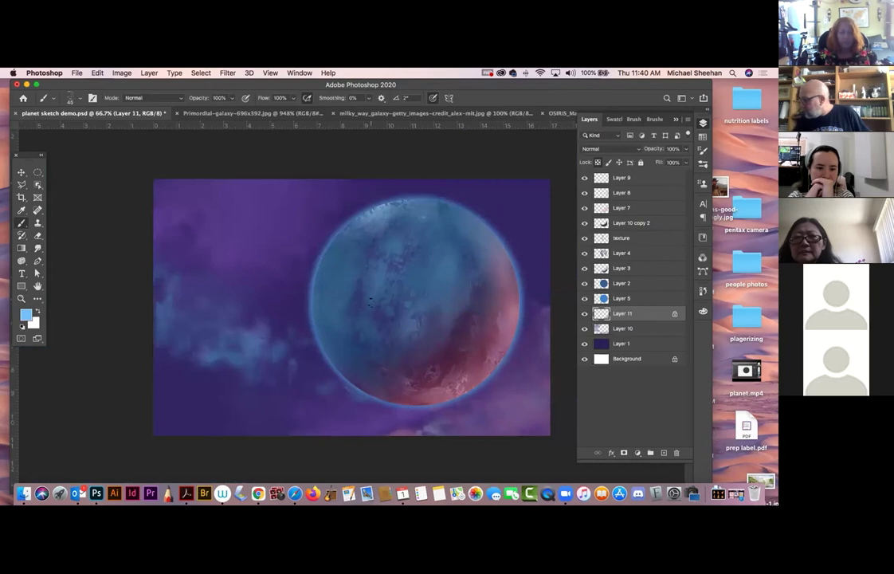
click(80, 99)
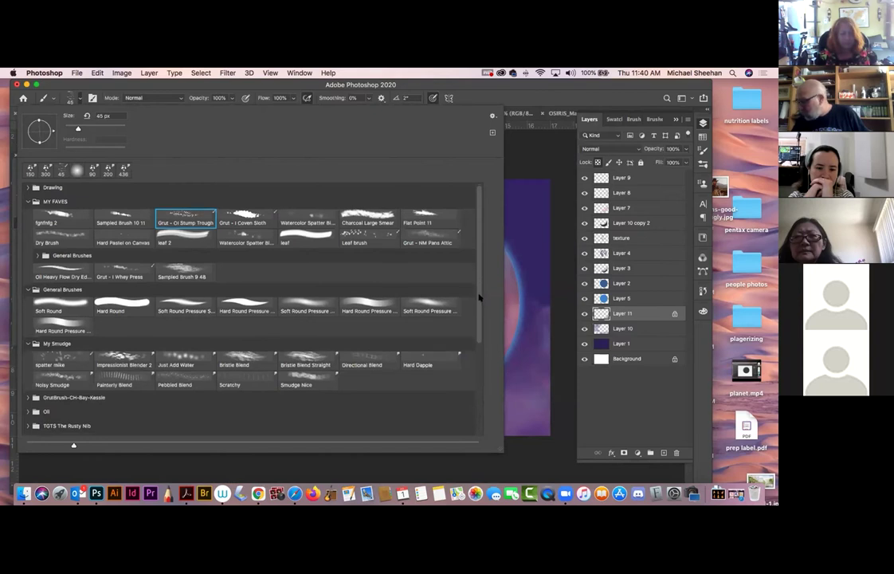
Pick the first Kyle's Spatter brush from Special Effects Brushes, sized 284 px
scroll(477, 283, down, 2)
scroll(477, 296, up, 1)
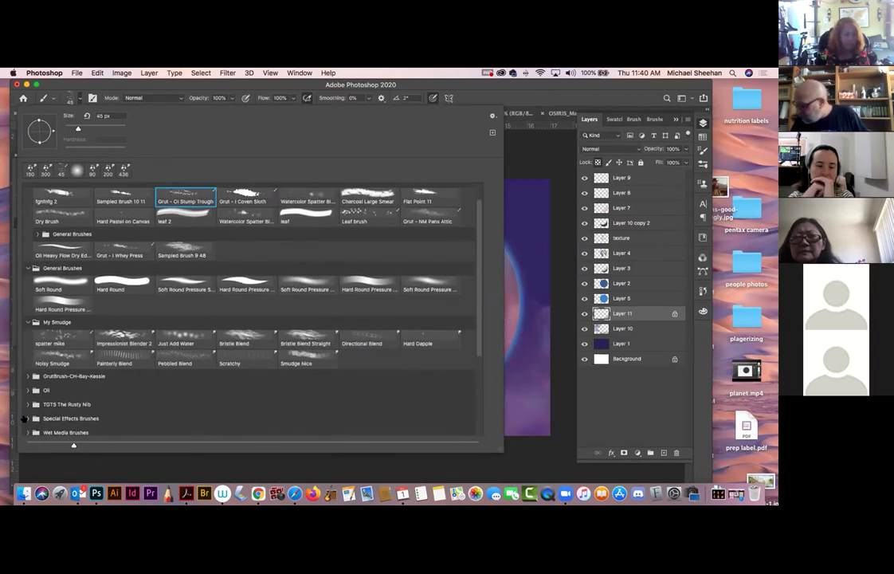
click(35, 418)
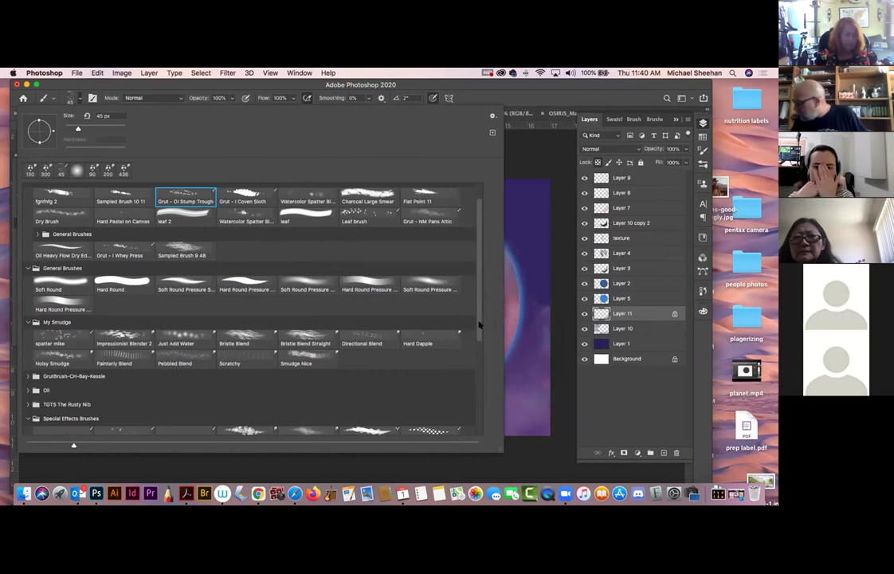
scroll(478, 327, down, 3)
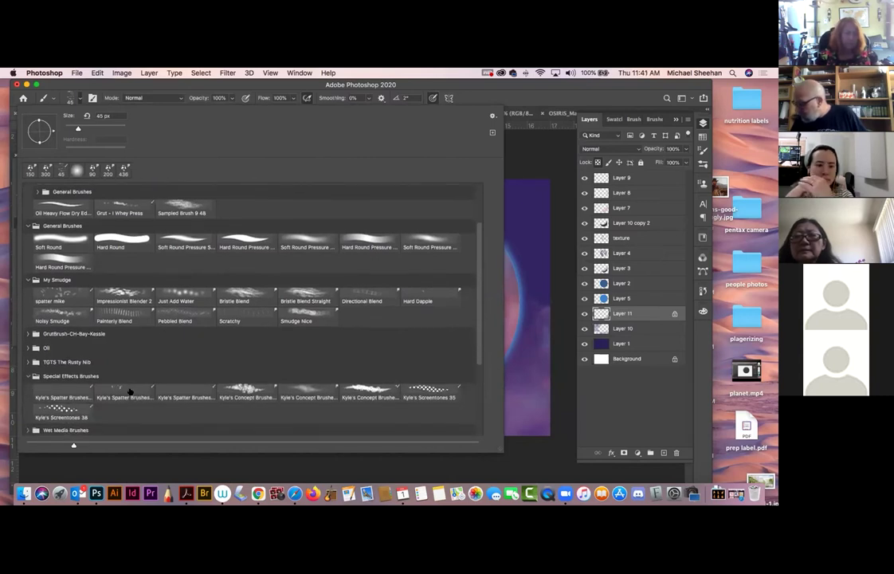
click(77, 393)
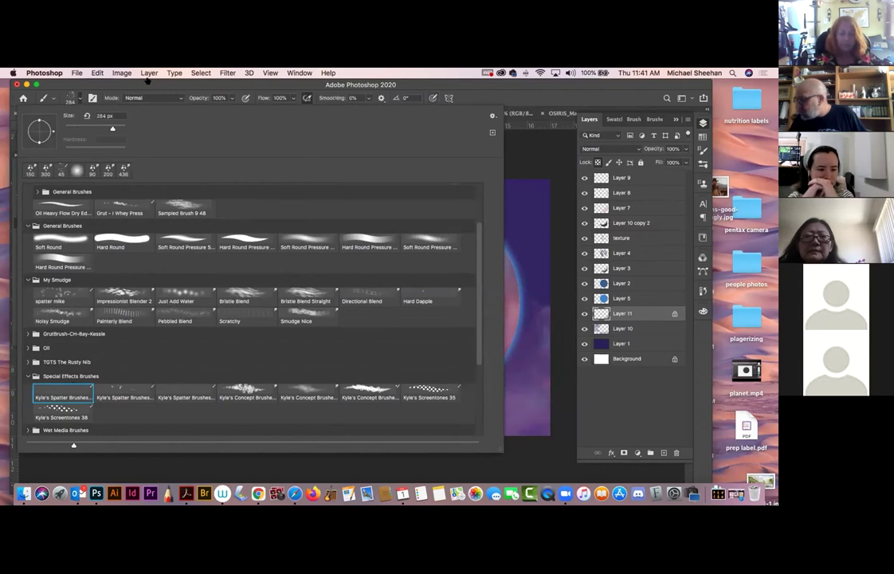
key(Return)
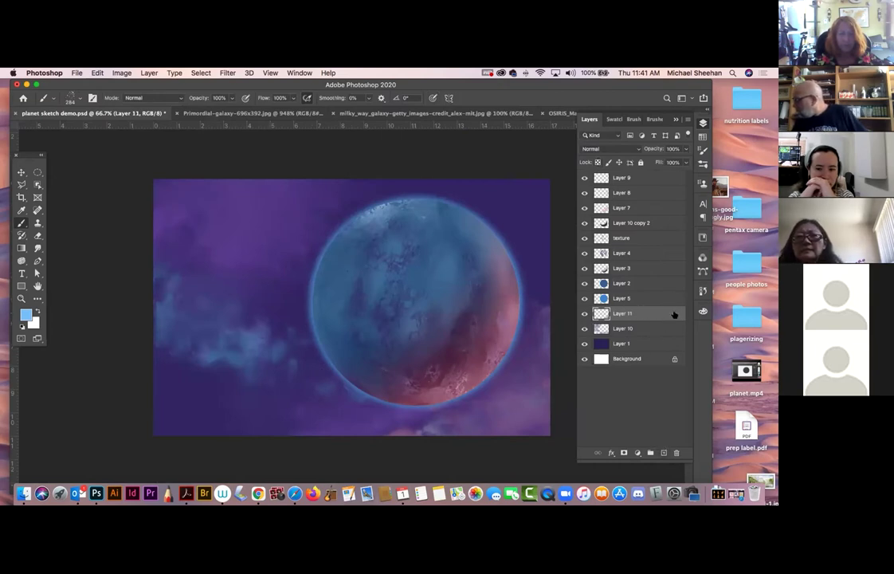
Add a new empty layer directly above Layer 11
click(665, 452)
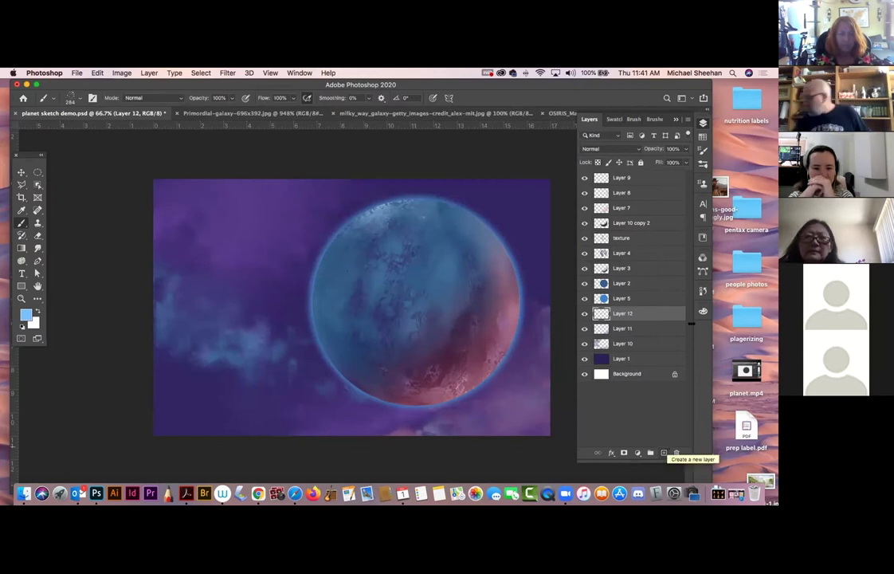
click(643, 359)
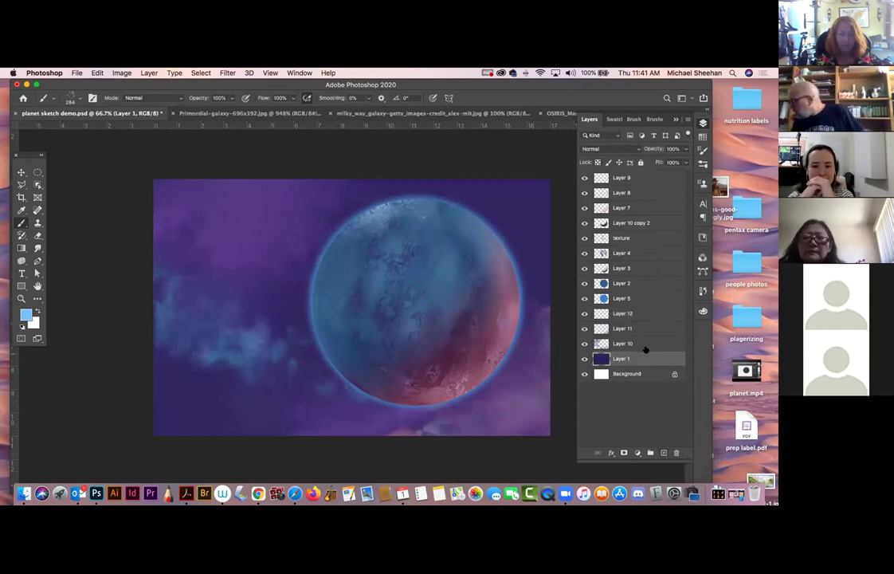
click(649, 334)
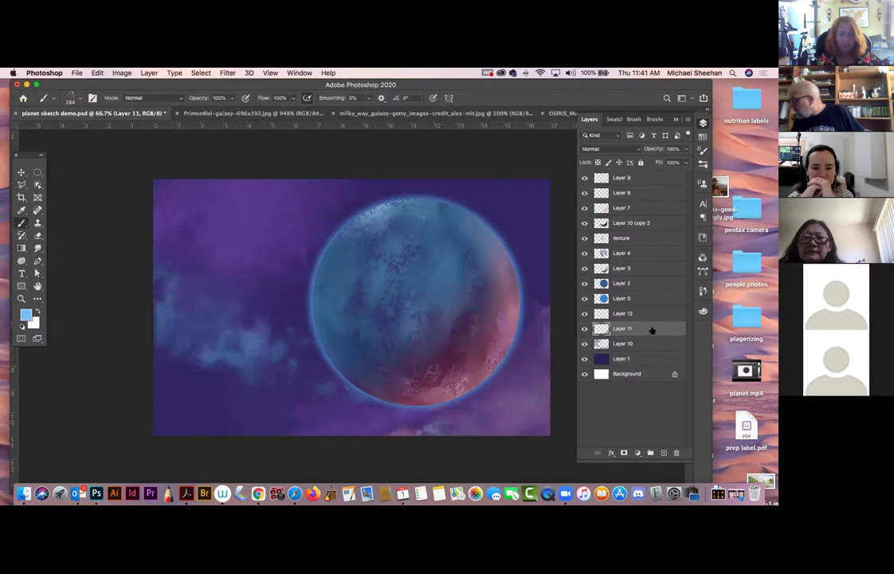
click(663, 452)
Stamp spatter stars across the upper-left sky and along the top edge
mouse_move(208, 199)
mouse_down()
mouse_move(257, 180)
mouse_move(297, 196)
mouse_move(387, 147)
mouse_up()
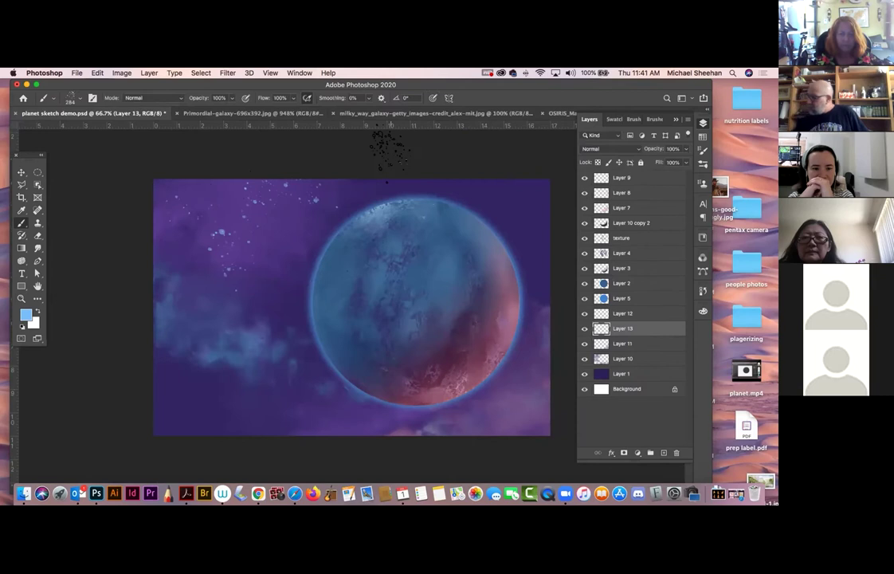
key(super+z)
key(super+z)
key(super+z)
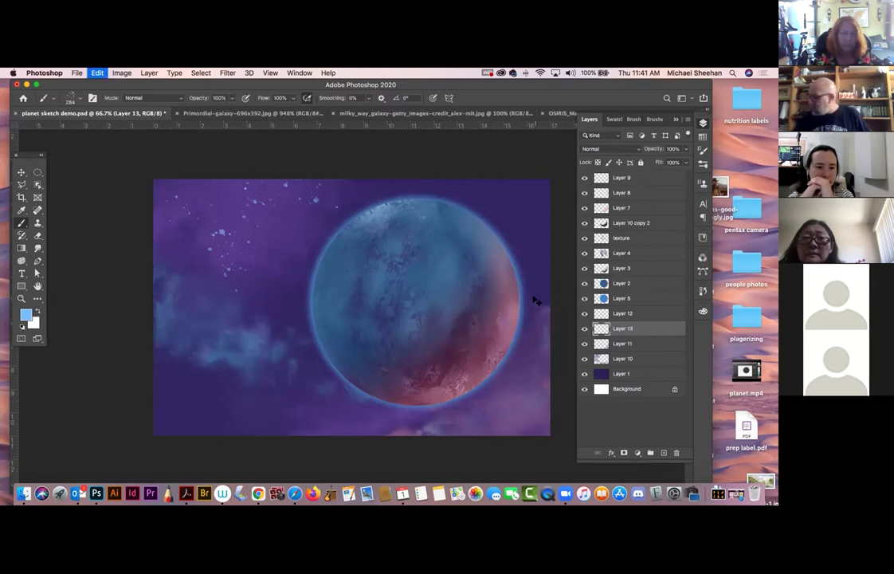
click(256, 220)
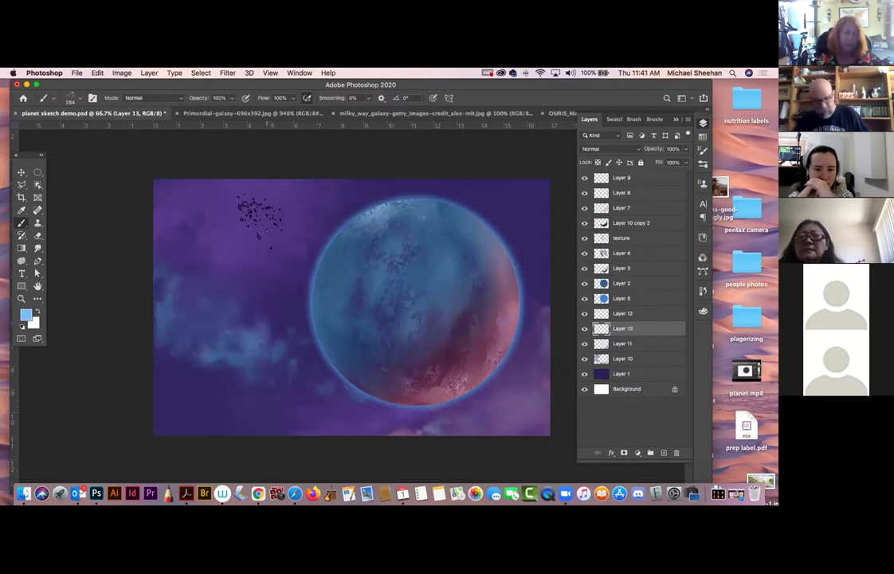
click(256, 220)
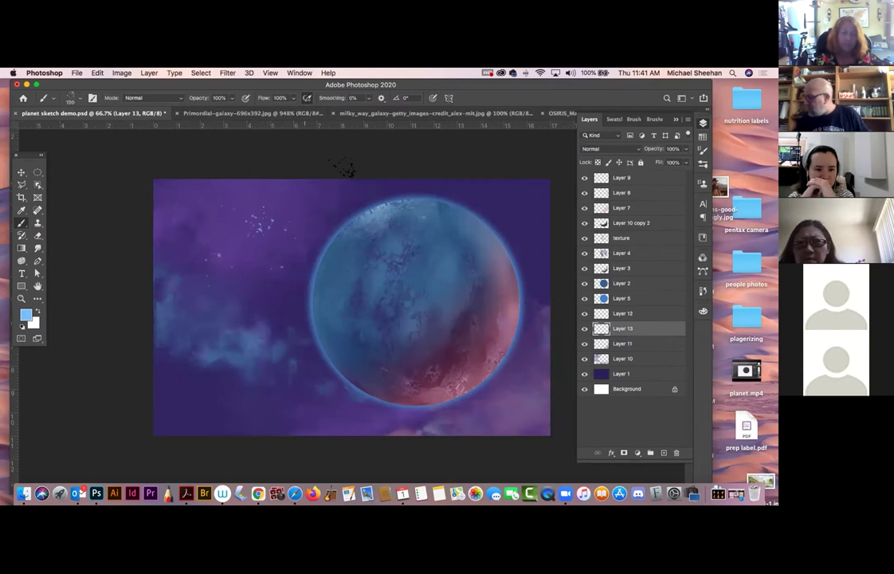
click(361, 185)
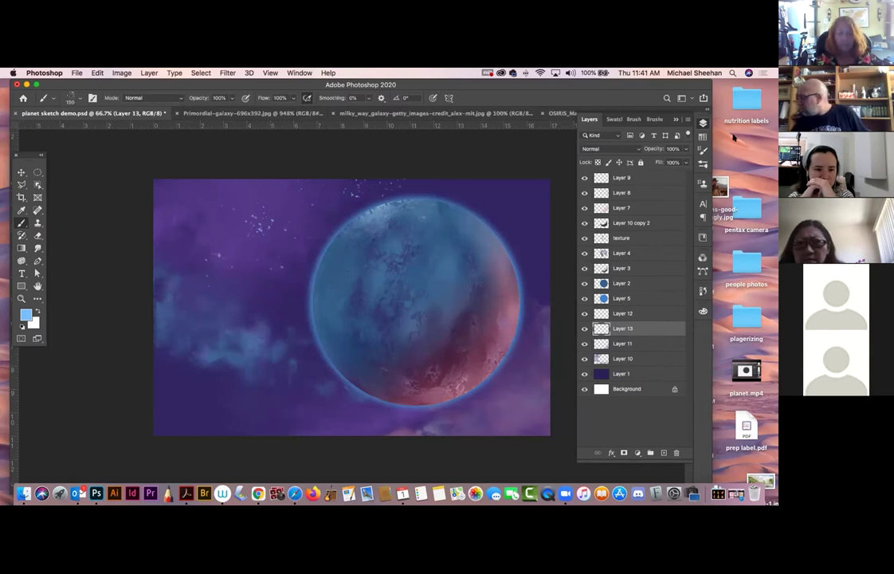
click(703, 122)
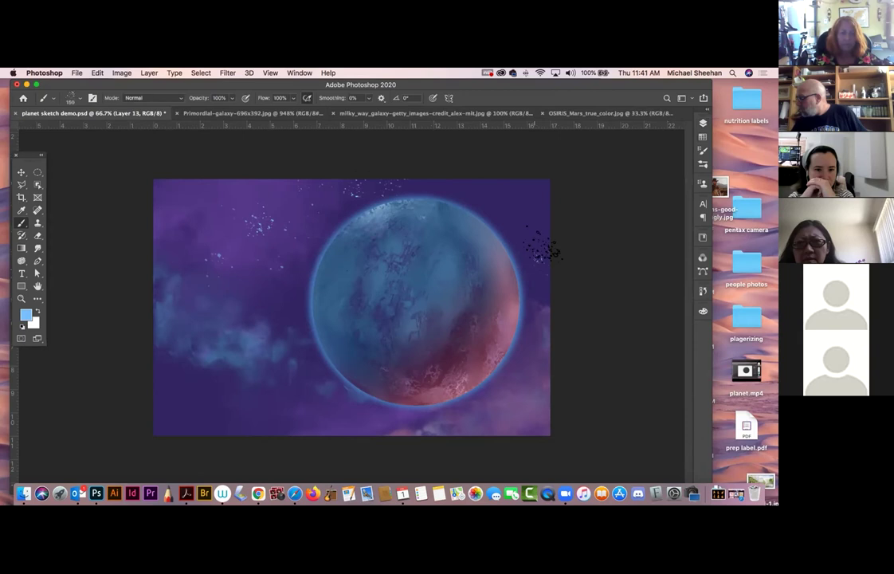
click(275, 311)
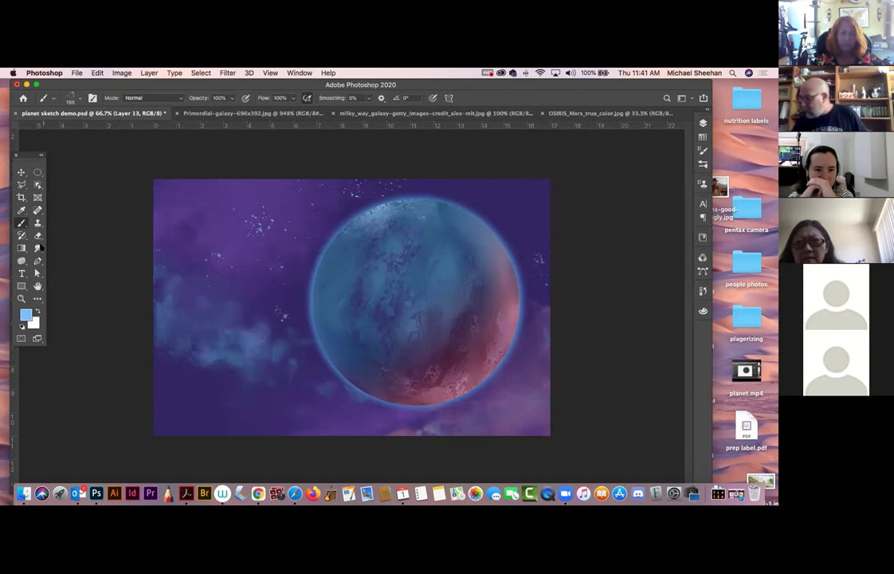
Return to the Brush tool and bring up the Brush Settings panel
click(39, 248)
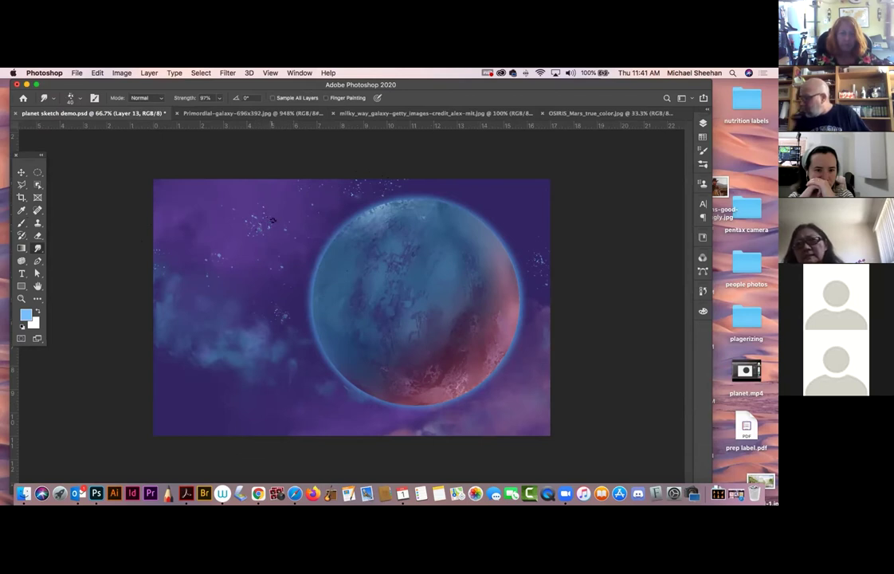
click(20, 224)
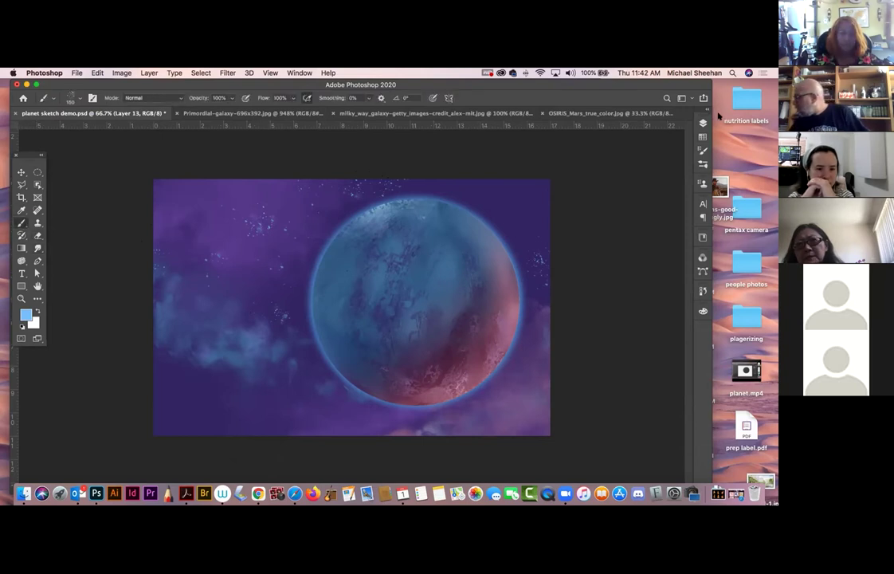
click(703, 150)
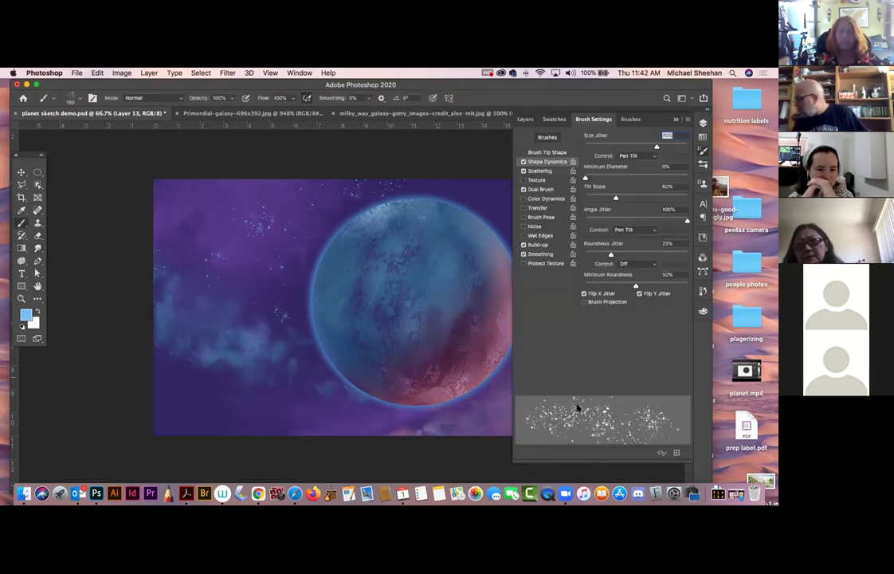
Set the spatter brush's Scattering to 1000% and return to the Layers panel
click(561, 172)
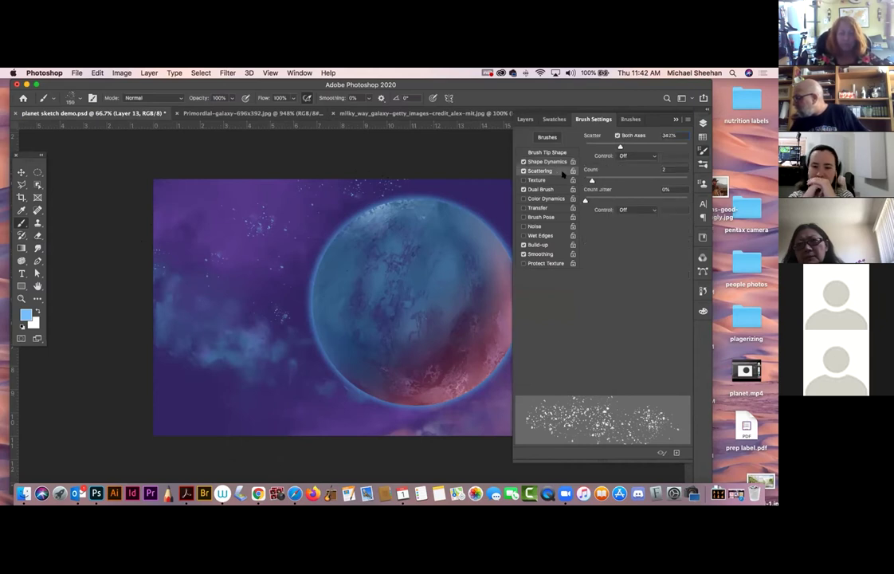
click(557, 161)
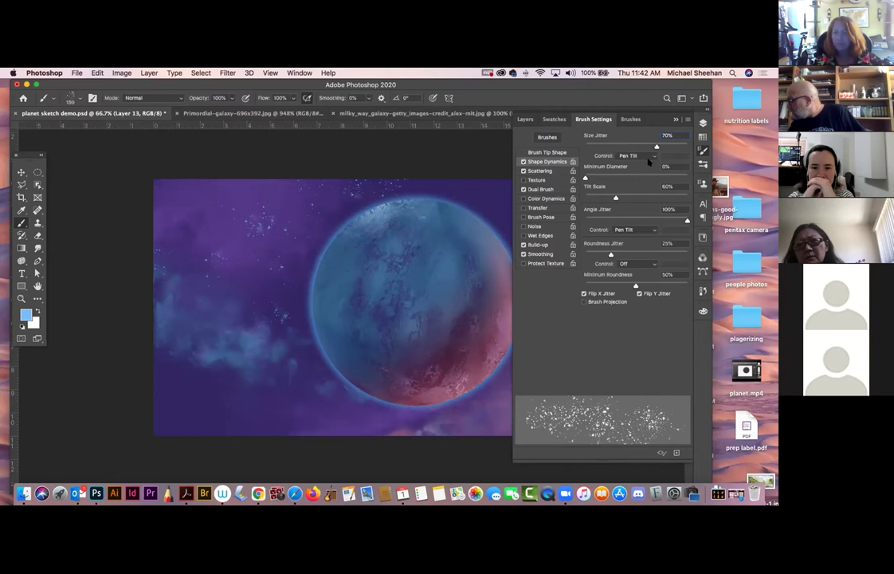
click(558, 170)
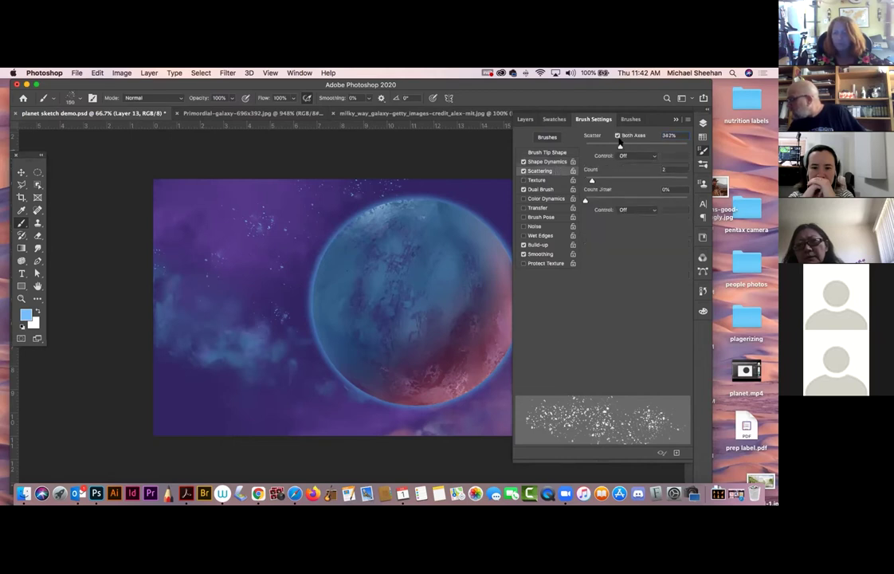
drag(626, 147, 681, 144)
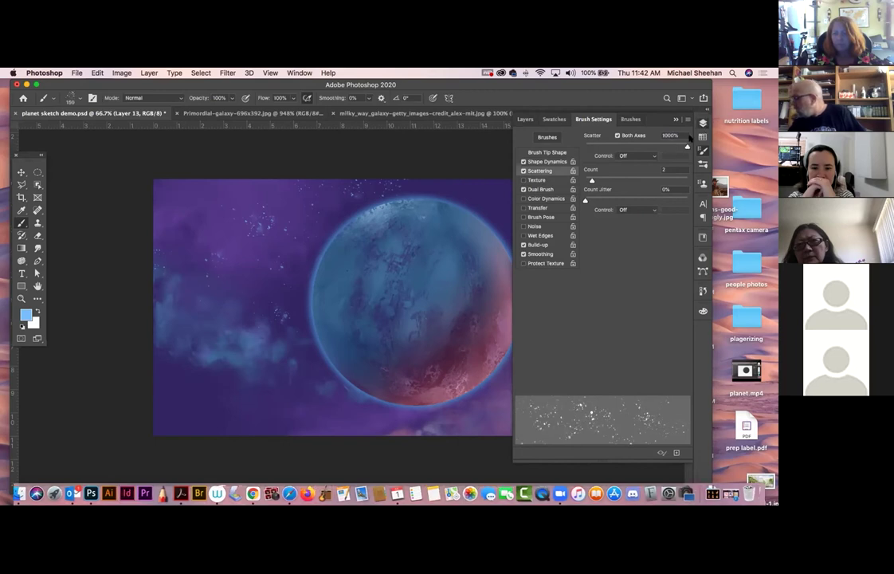
click(703, 124)
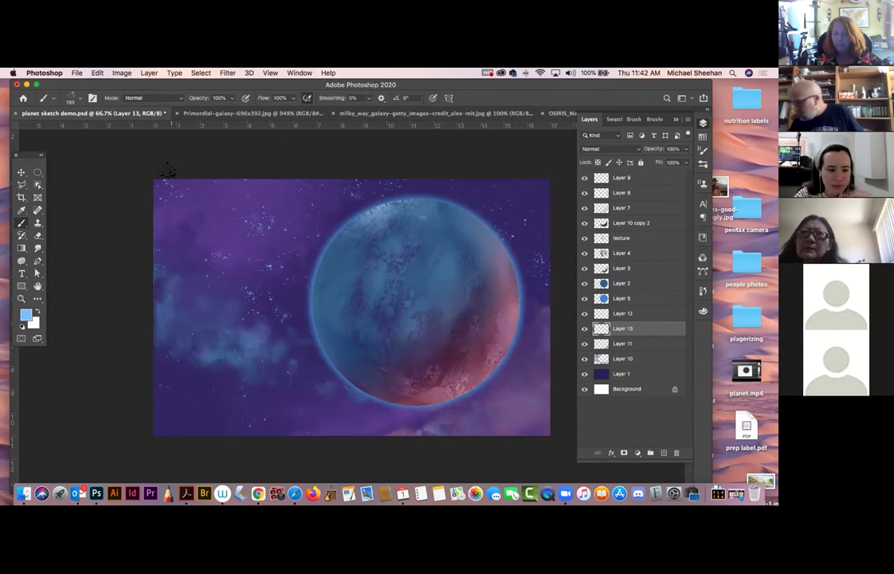
Glance at the galaxy reference, then dab a cluster of stars on the left sky
click(215, 114)
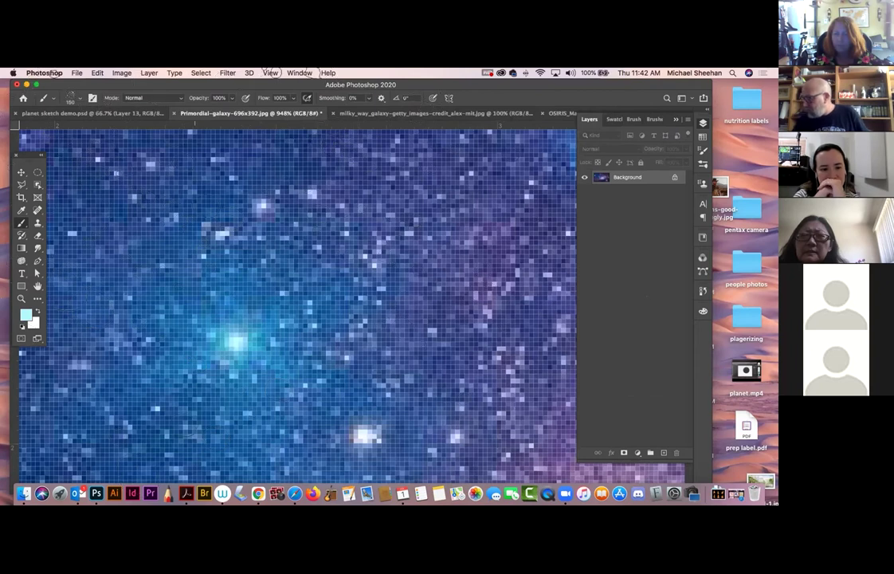
click(127, 114)
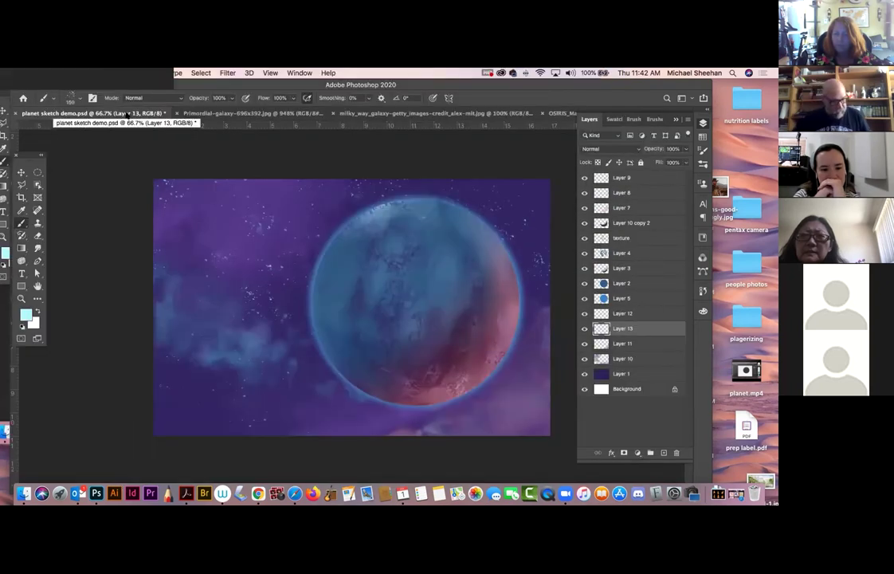
click(219, 253)
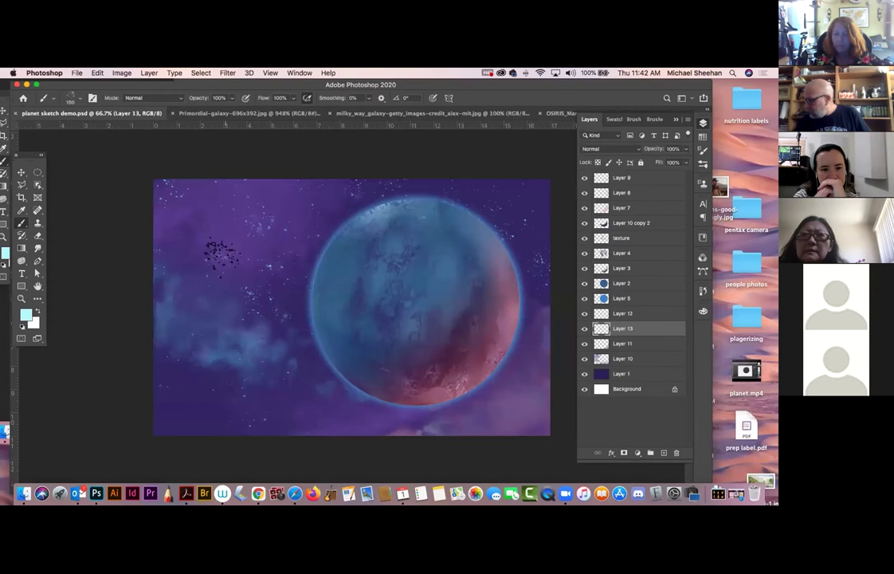
click(210, 249)
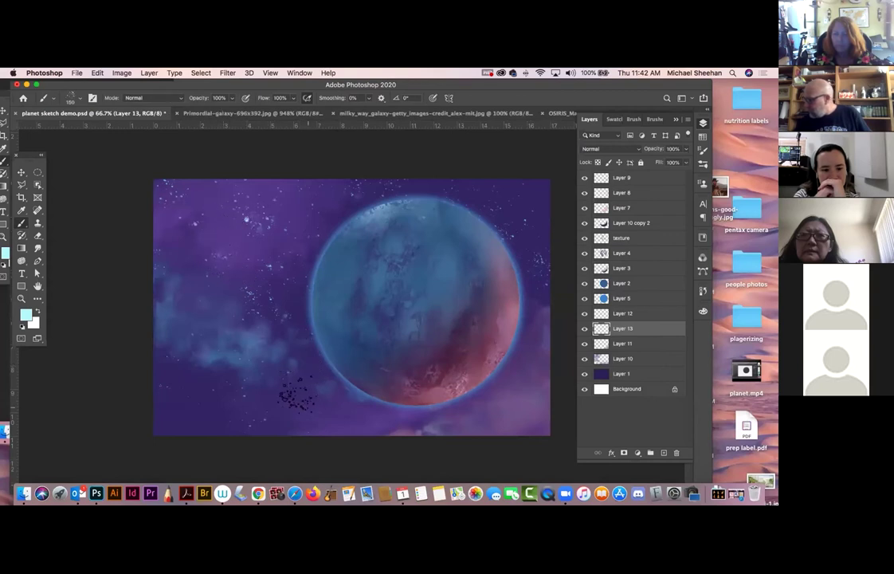
key(super+z)
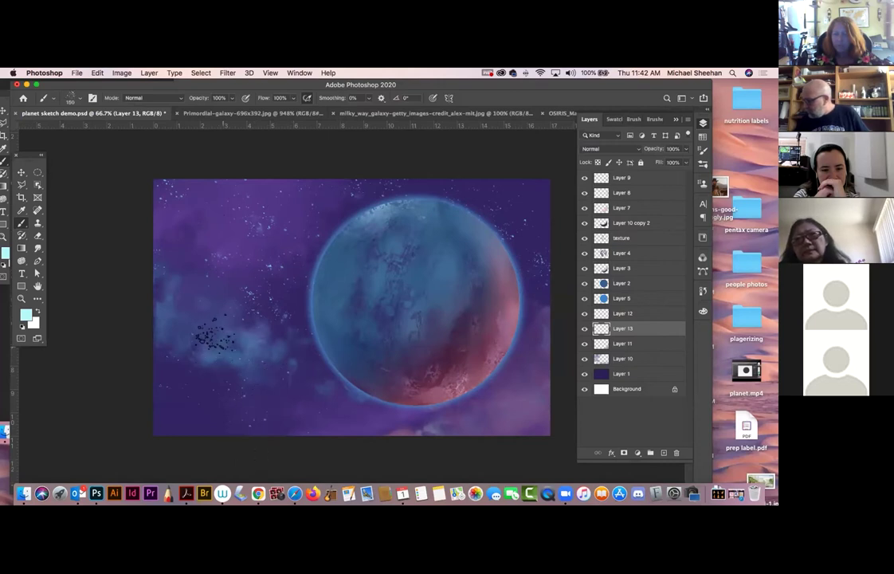
Paint dense stars across the left sky and the upper-right sky
drag(214, 319, 235, 304)
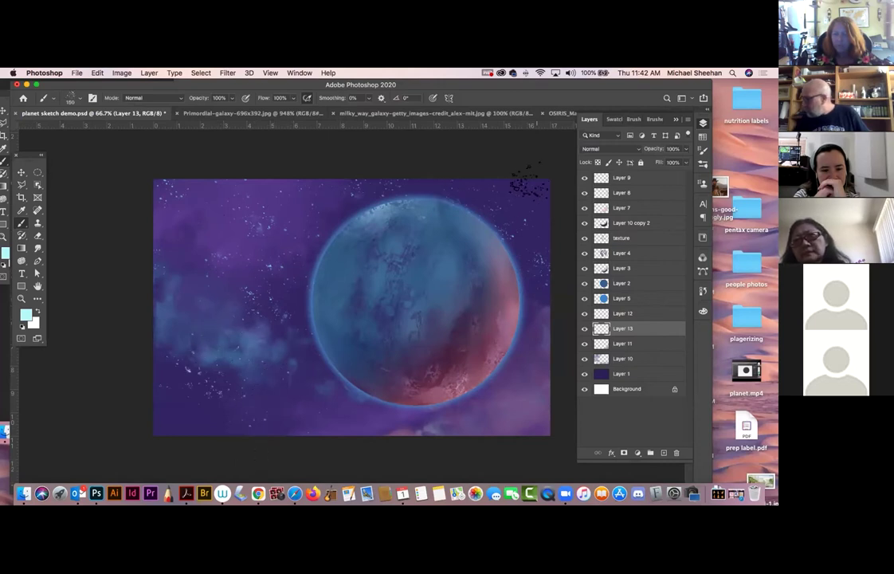
drag(471, 195, 530, 227)
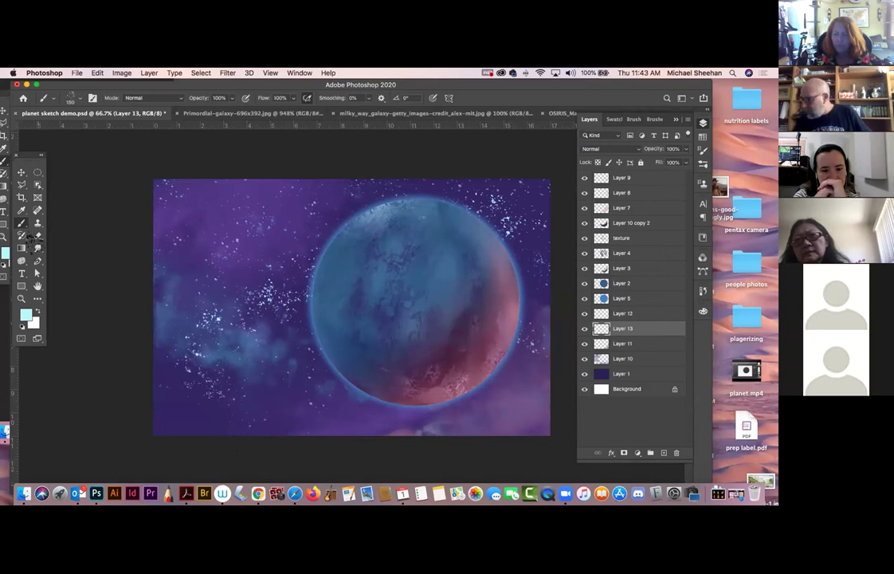
key(r)
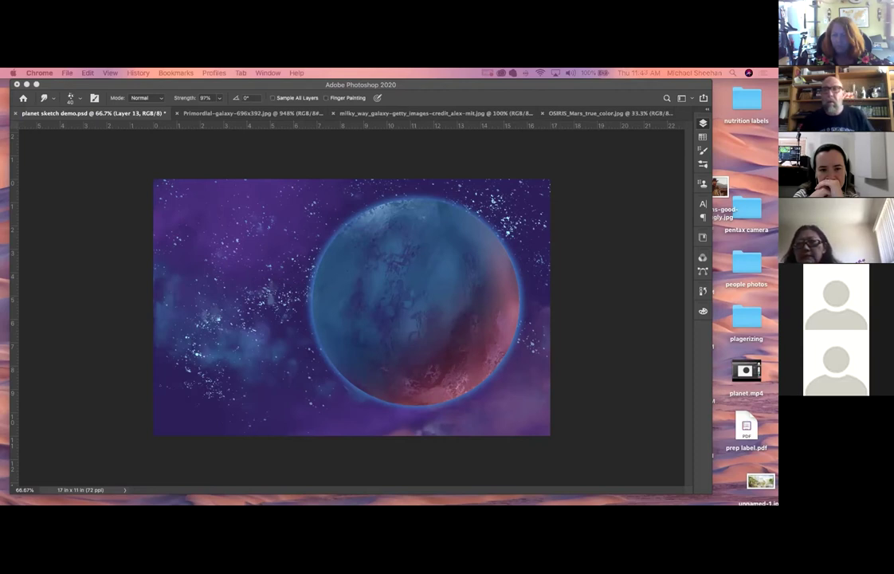
View a large Hubble nebula image from the search results full-size in a new tab
click(16, 271)
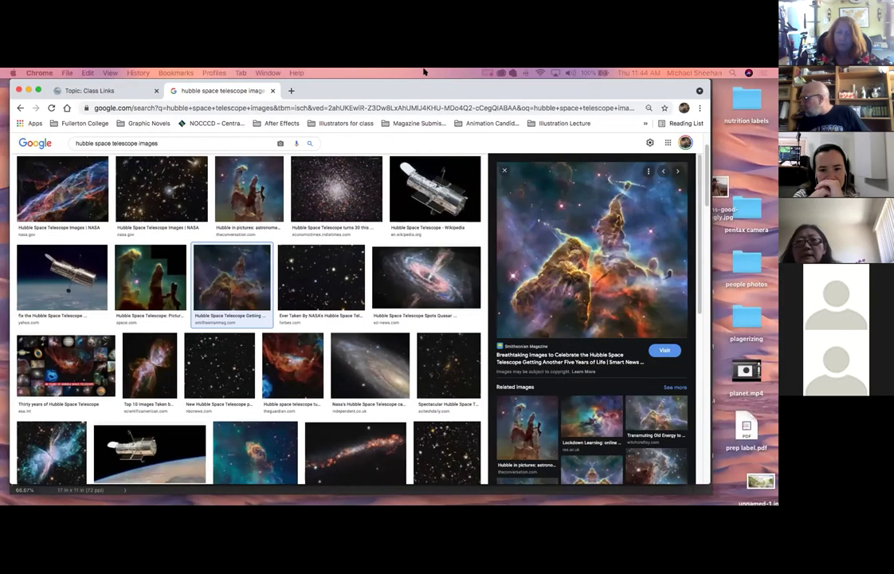
right_click(593, 233)
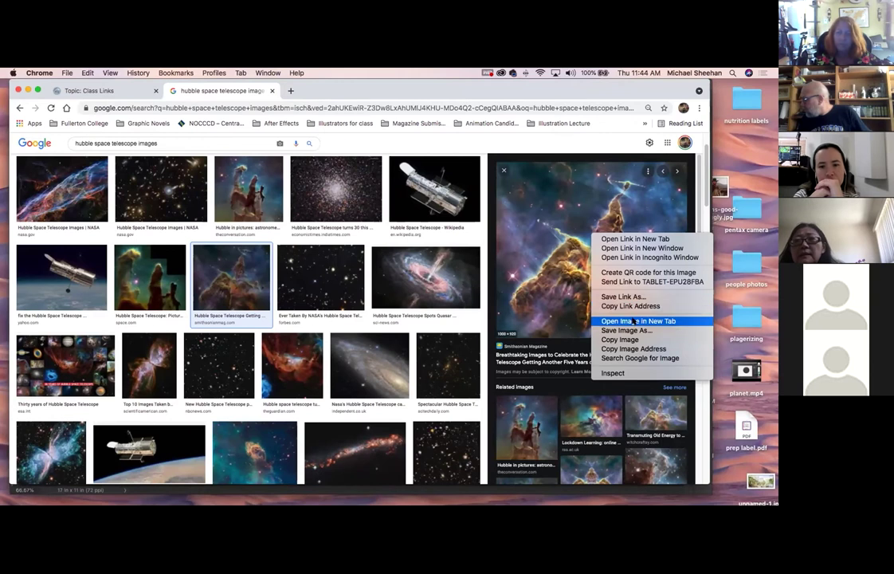
click(634, 321)
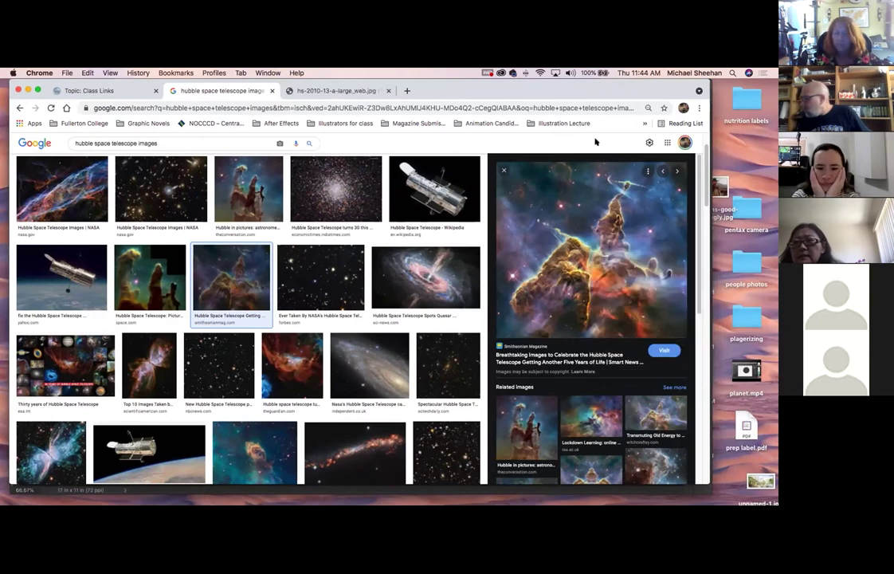
drag(642, 85, 643, 101)
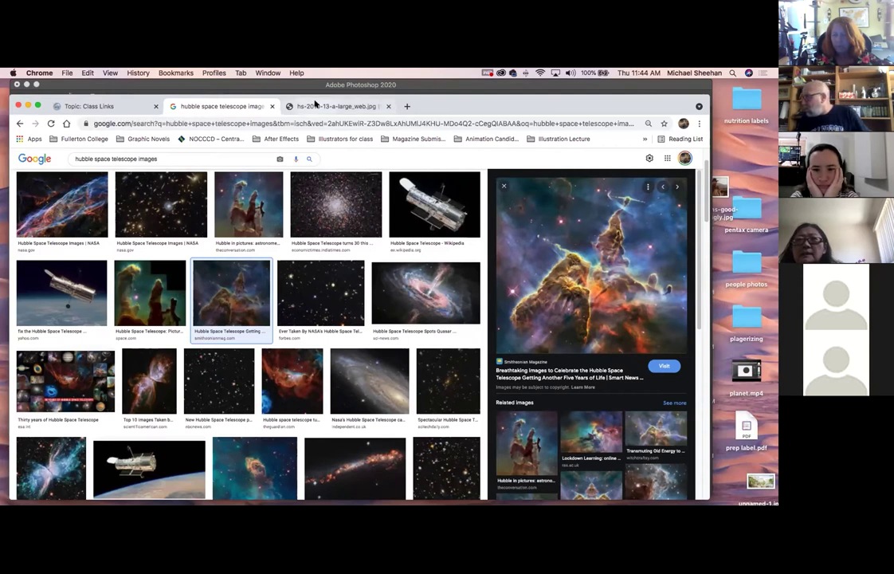
click(316, 104)
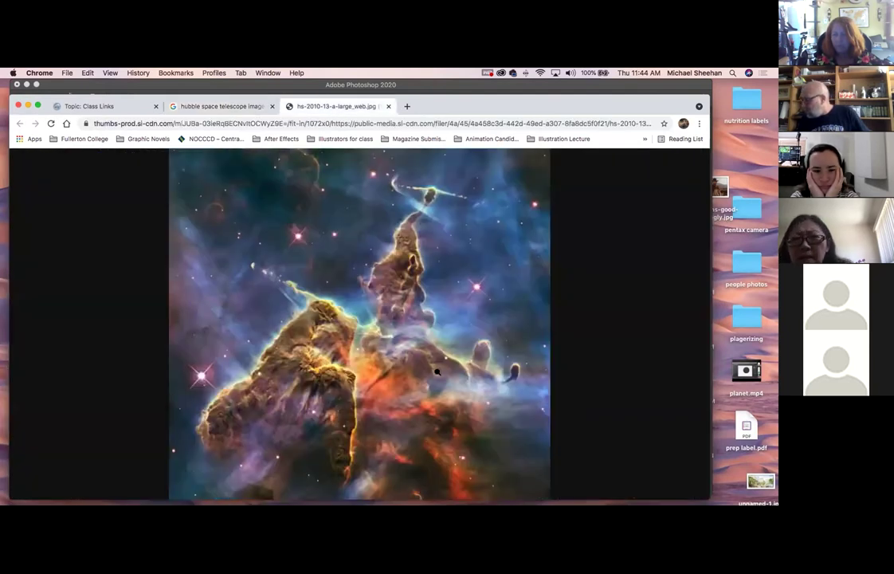
View the pillars nebula image full-size in a new tab, then close it
click(223, 109)
click(518, 423)
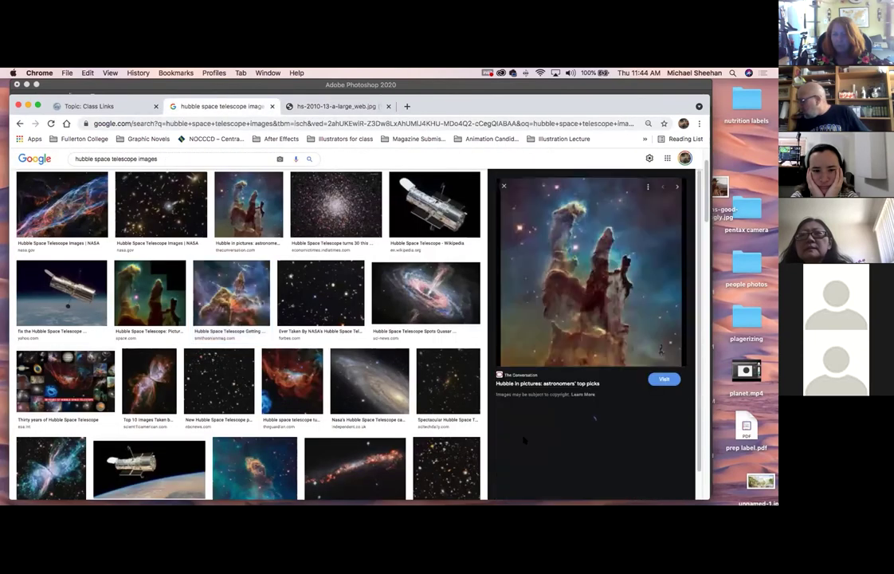
right_click(574, 315)
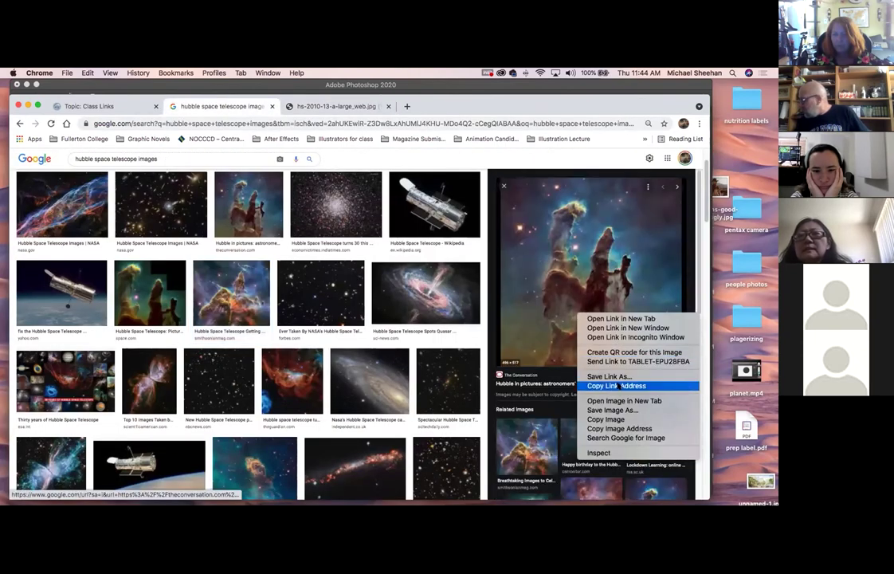
click(629, 421)
click(429, 108)
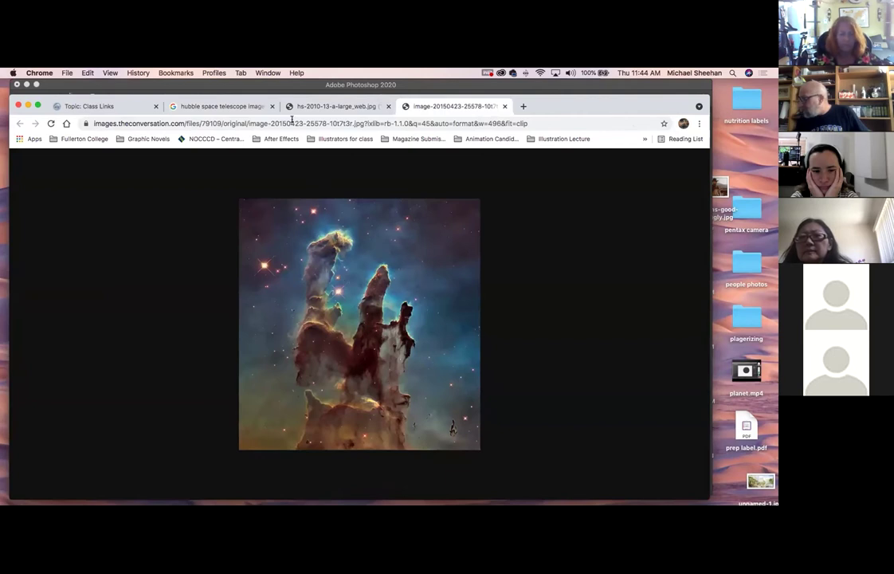
click(504, 106)
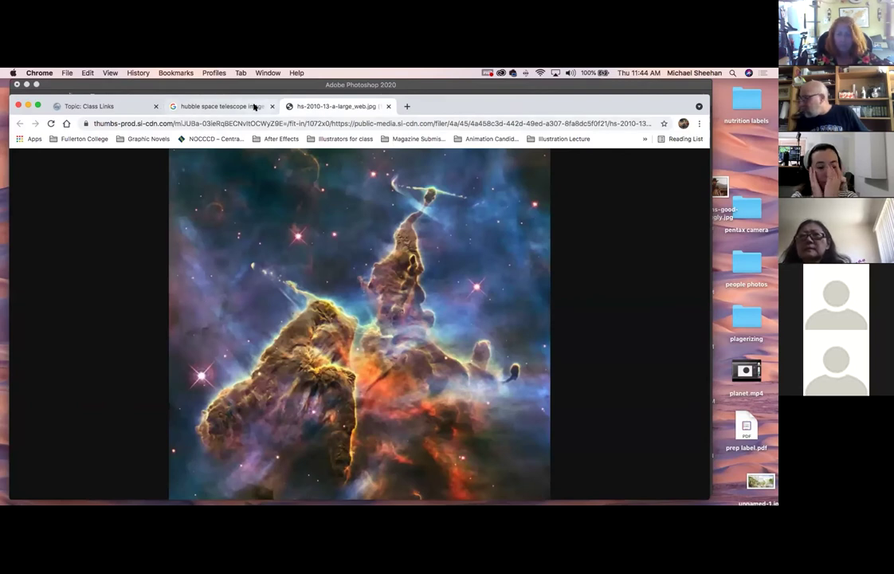
click(256, 106)
Browse the butterfly nebula's Scientific American source page, then return to Photoshop
scroll(629, 351, down, 5)
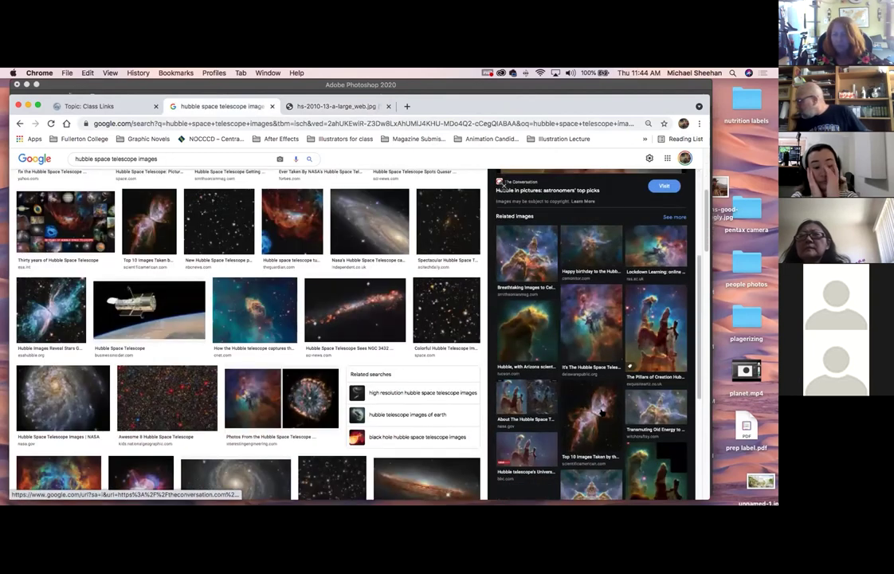
click(600, 349)
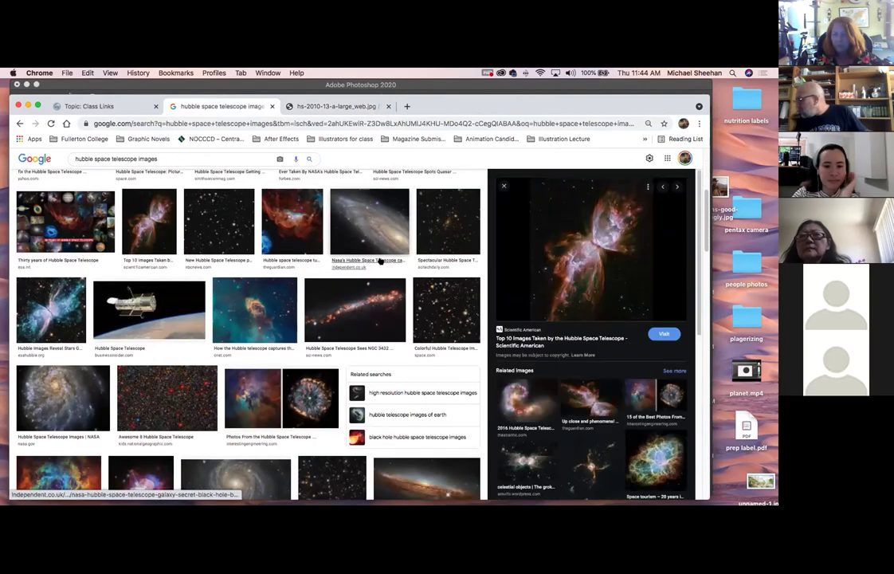
scroll(334, 232, up, 2)
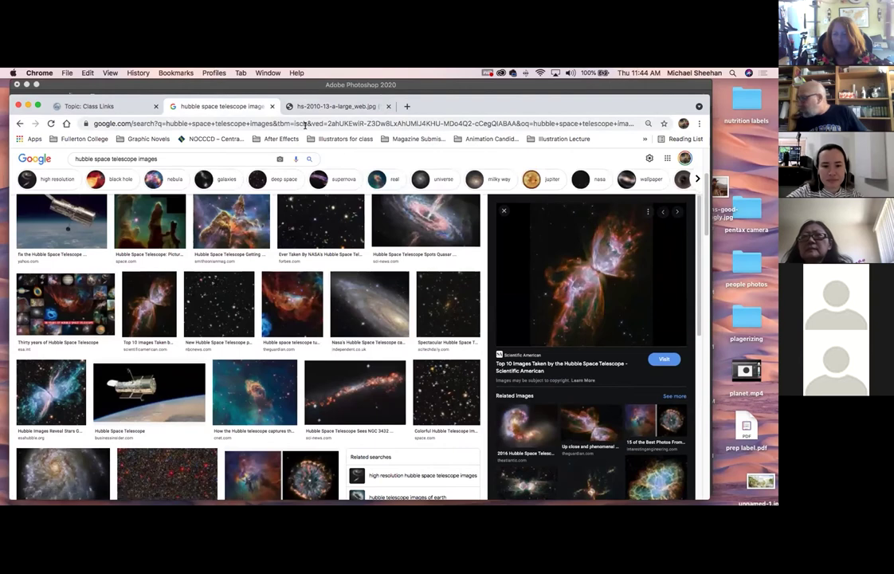
click(349, 110)
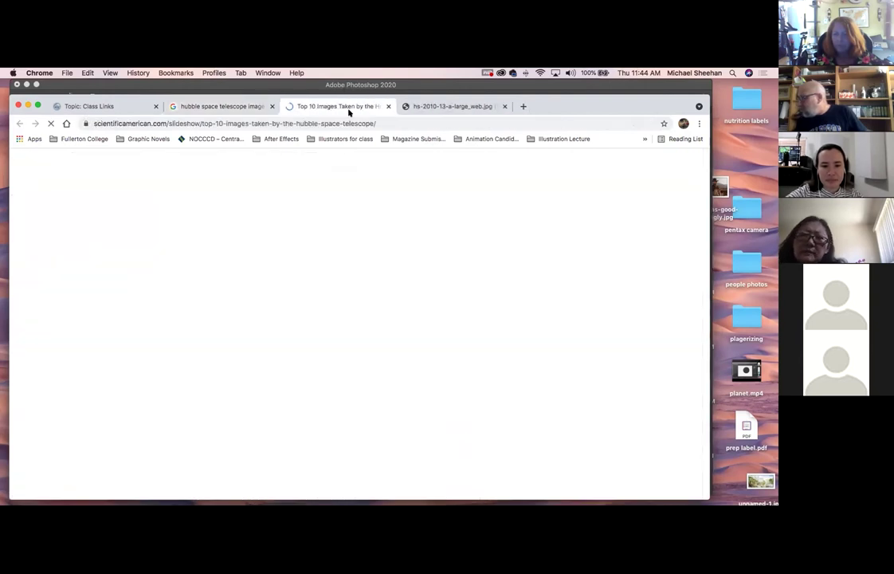
scroll(371, 361, down, 5)
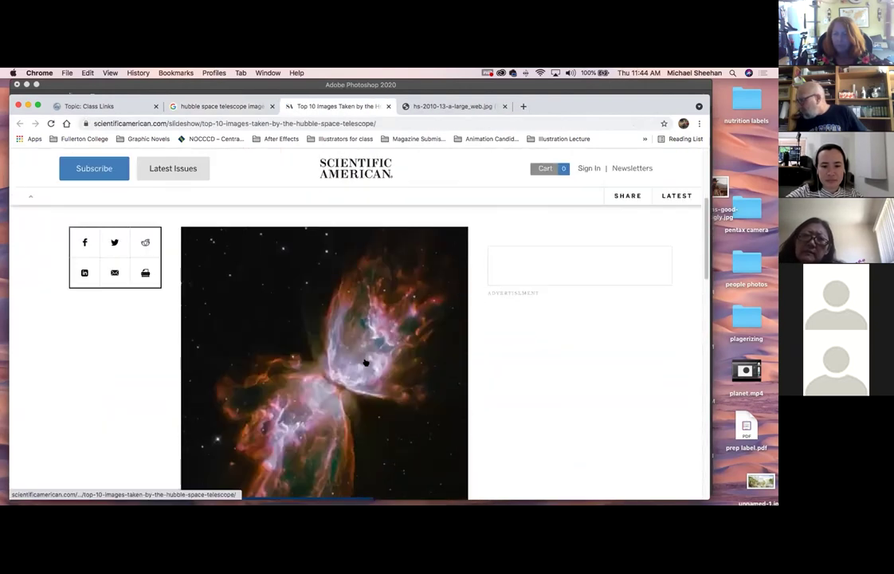
scroll(366, 363, down, 2)
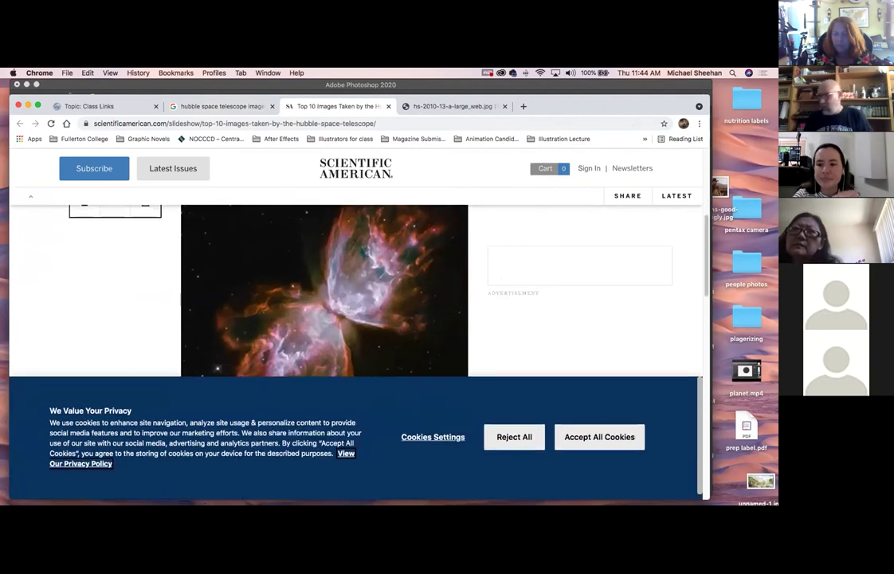
drag(581, 91, 583, 86)
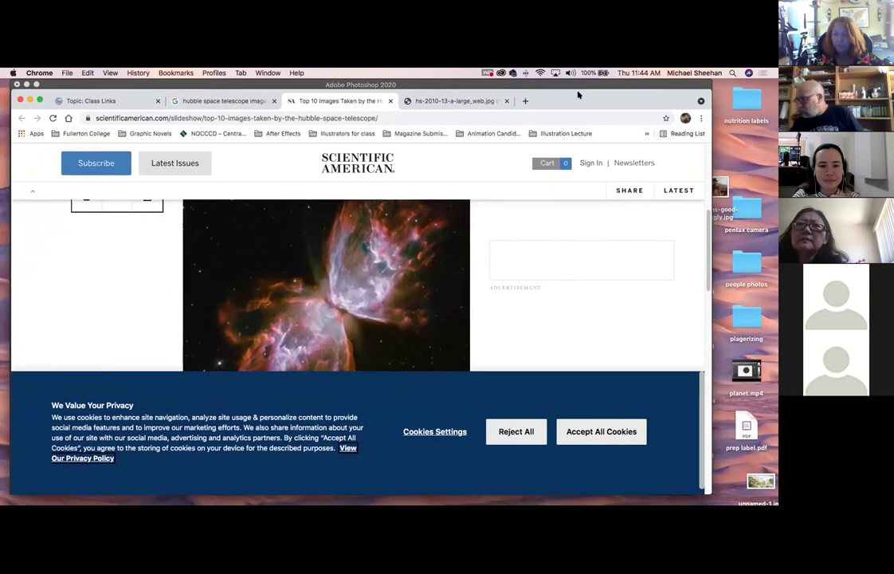
key(super+Tab)
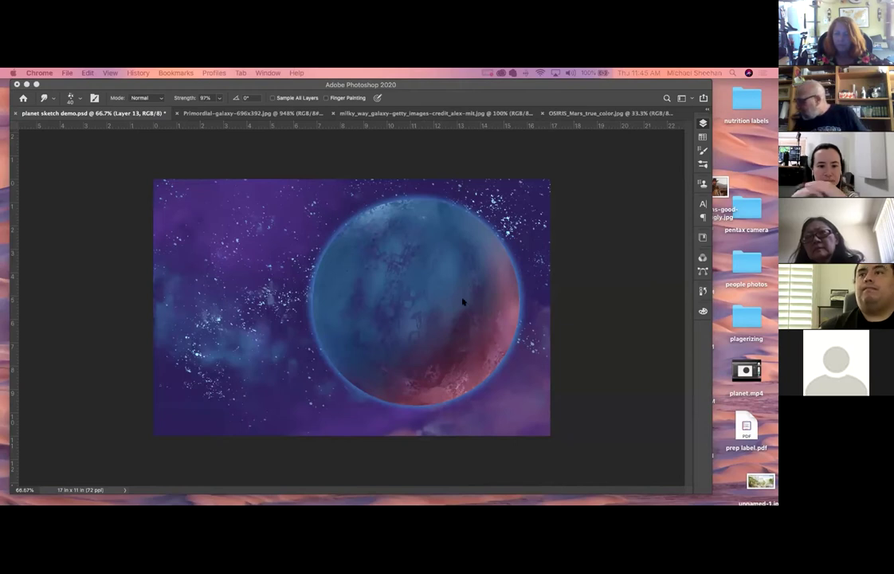
Add new Layer 14 and zoom into the nebula area of the Primordial-galaxy reference
click(703, 123)
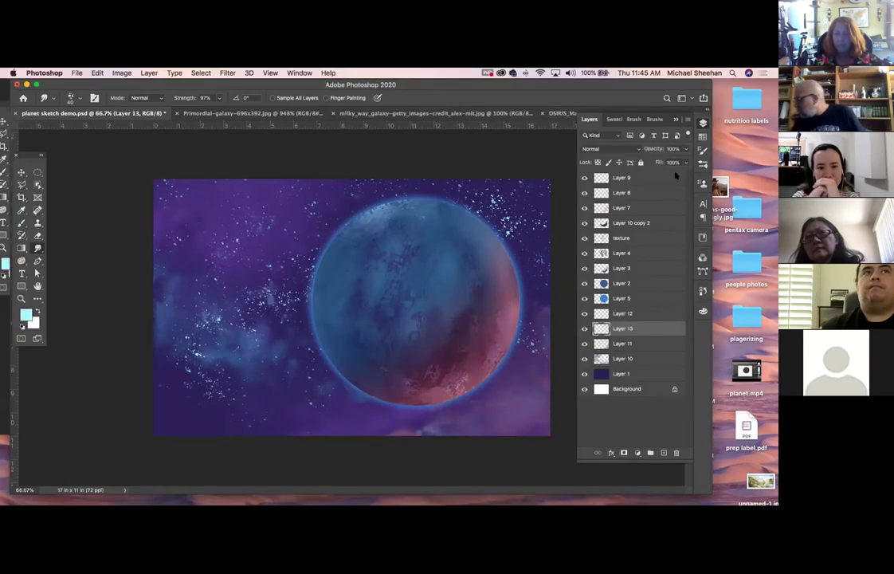
click(663, 452)
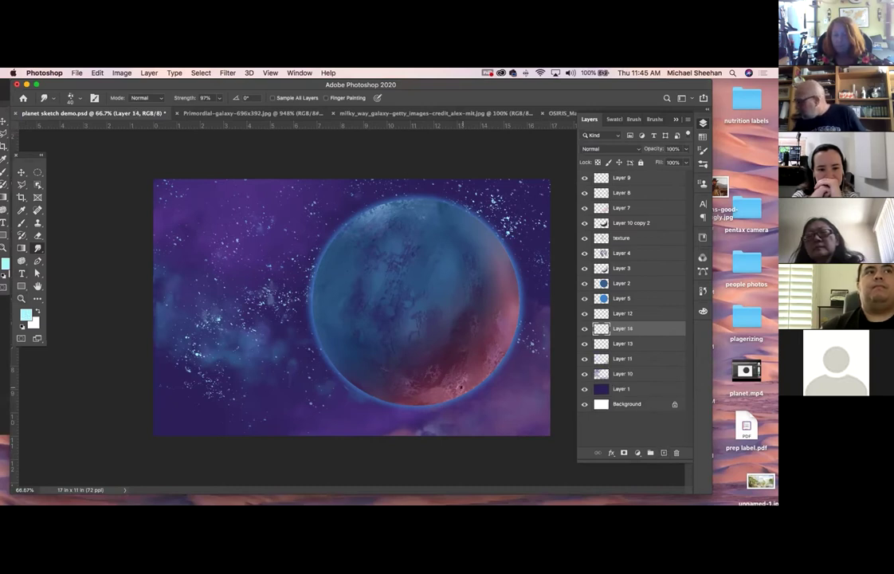
click(253, 113)
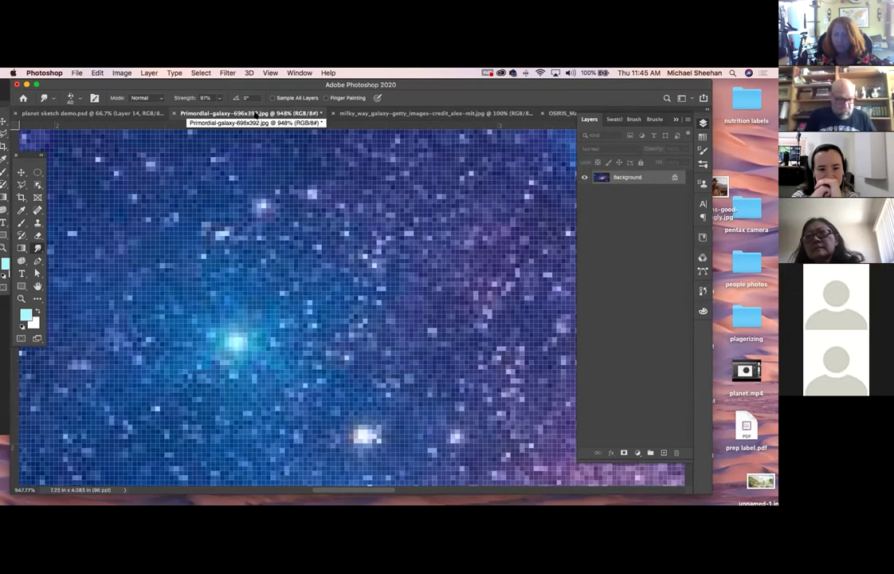
key(super+minus)
key(super+minus)
key(super+minus)
key(super+minus)
key(super+minus)
key(super+minus)
key(super+minus)
key(super+minus)
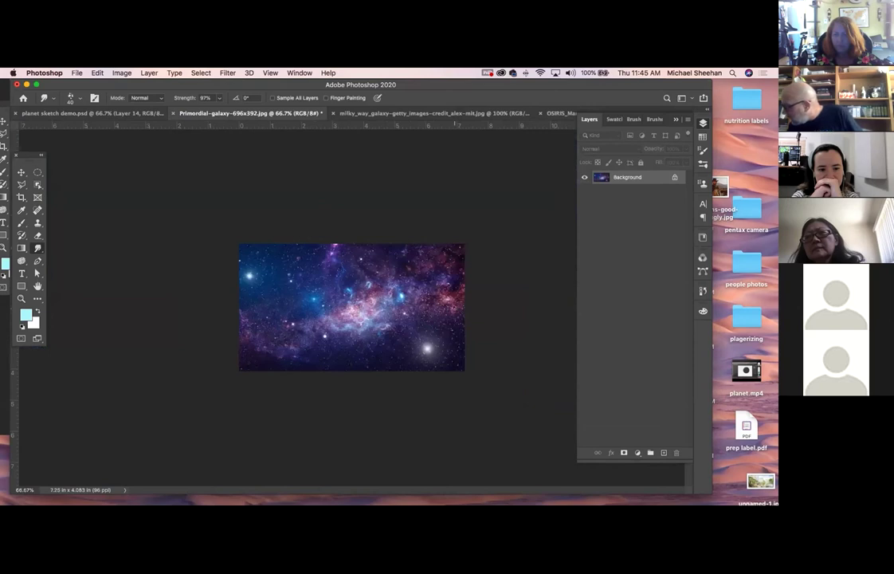
key(z)
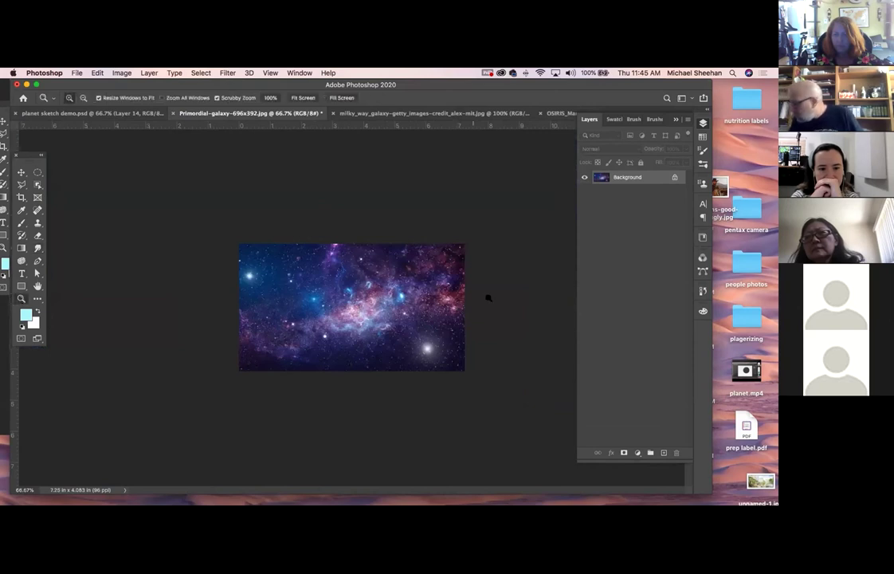
drag(402, 265, 239, 270)
key(b)
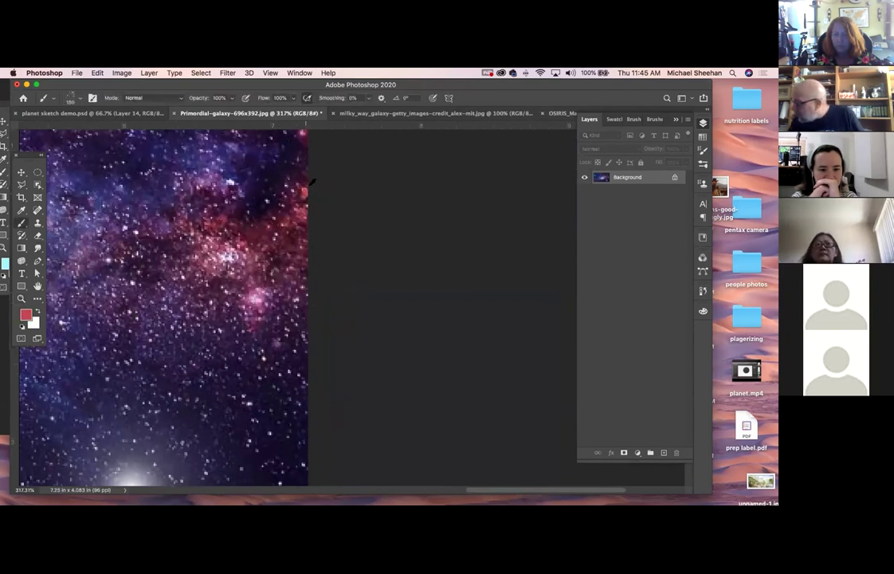
Back in the planet sketch, undo the stray dark spatter marks and select Layer 9
click(129, 112)
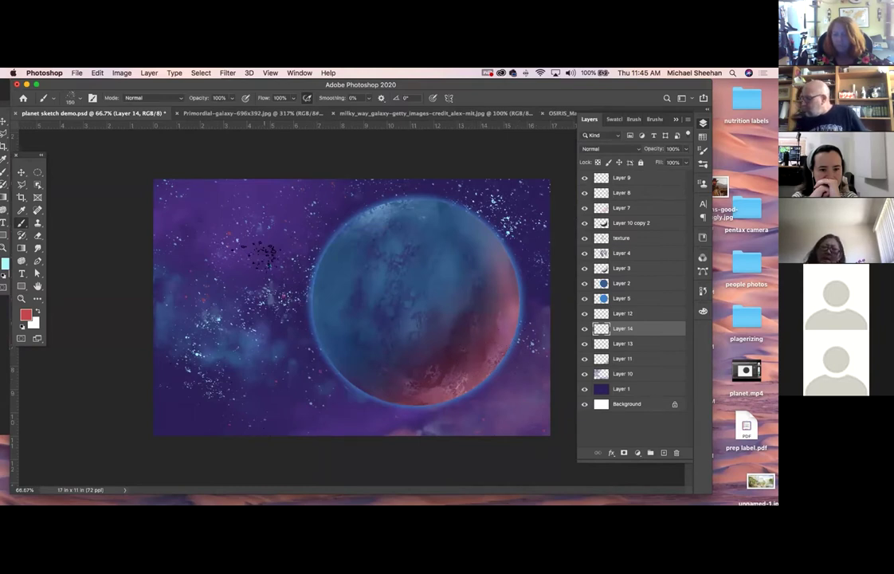
key(super+z)
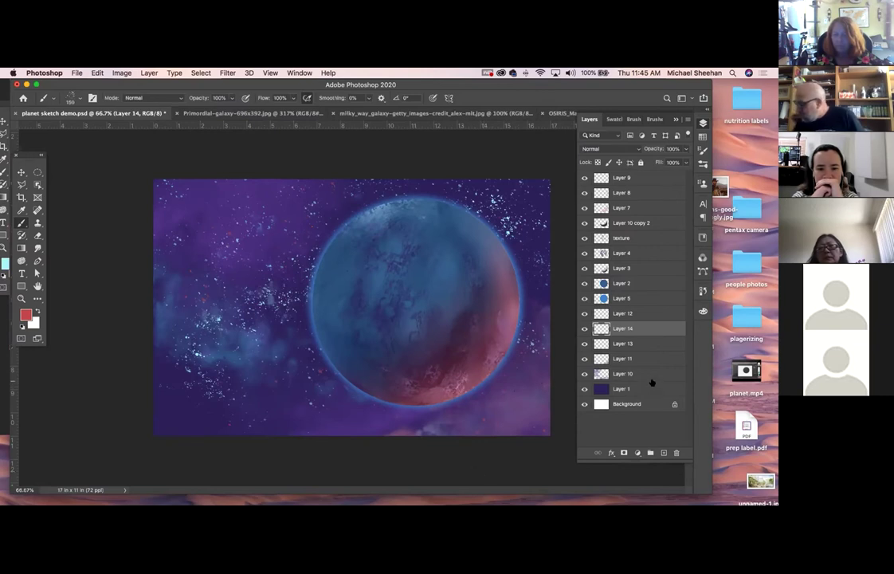
click(663, 177)
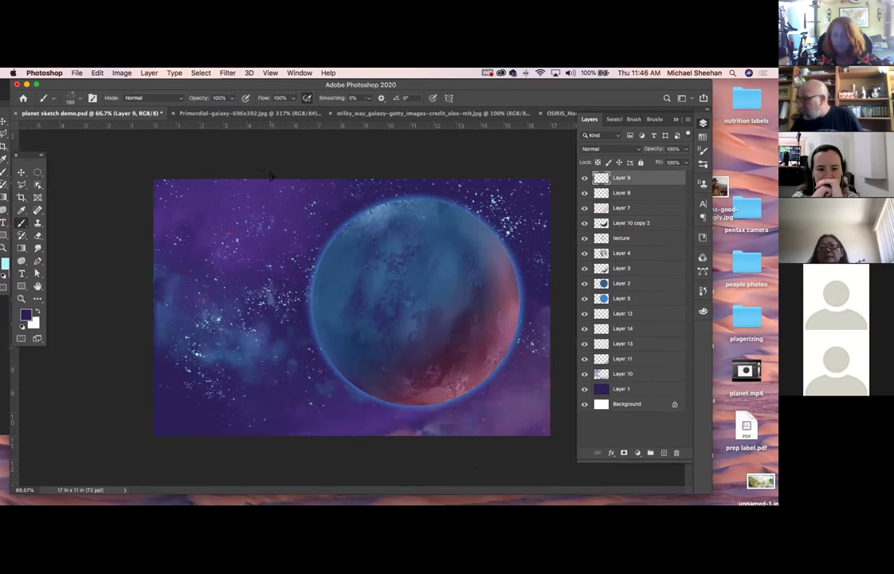
Try dark purple strokes with the Grut - Oi Stump Trough brush upper left, then undo them
click(77, 97)
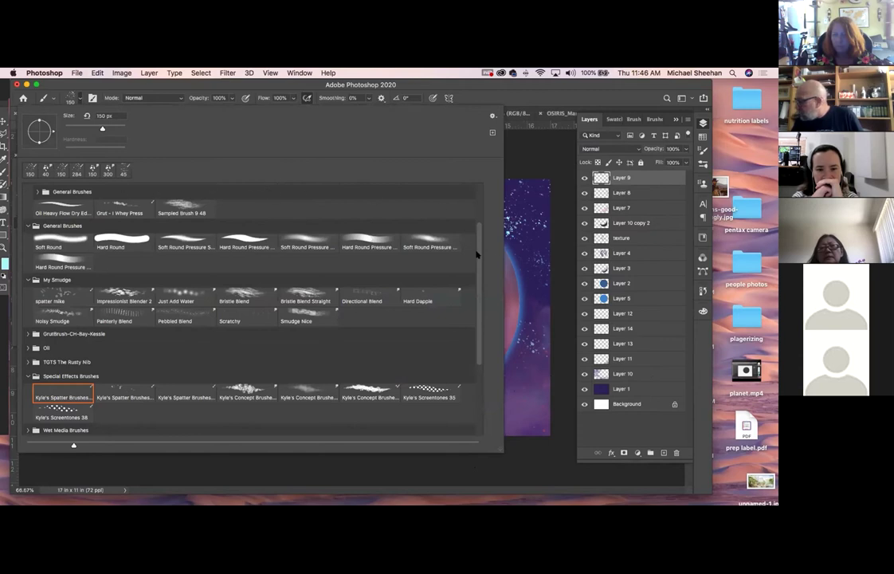
scroll(155, 210, up, 3)
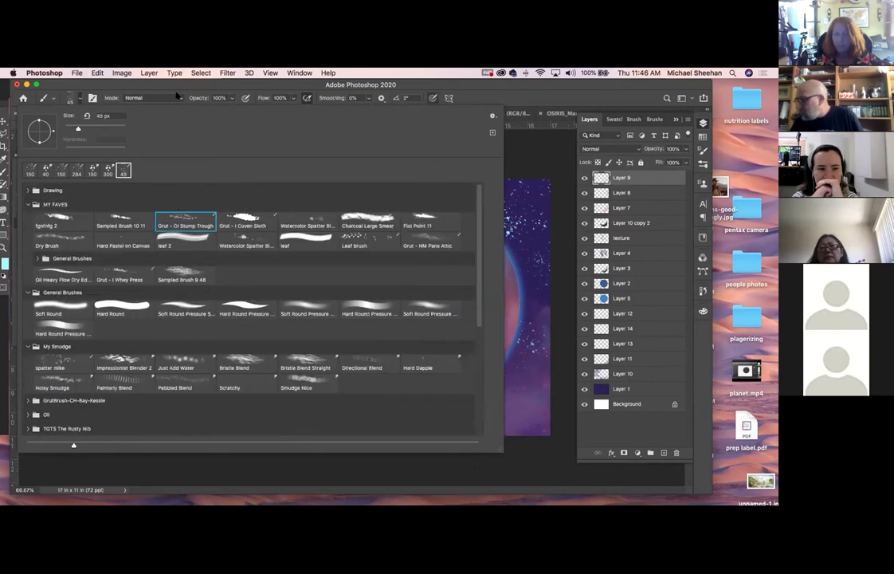
double_click(174, 216)
mouse_move(187, 200)
mouse_down()
mouse_move(192, 191)
mouse_move(209, 196)
mouse_move(217, 215)
mouse_move(238, 211)
mouse_move(211, 179)
mouse_move(159, 187)
mouse_move(223, 173)
mouse_up()
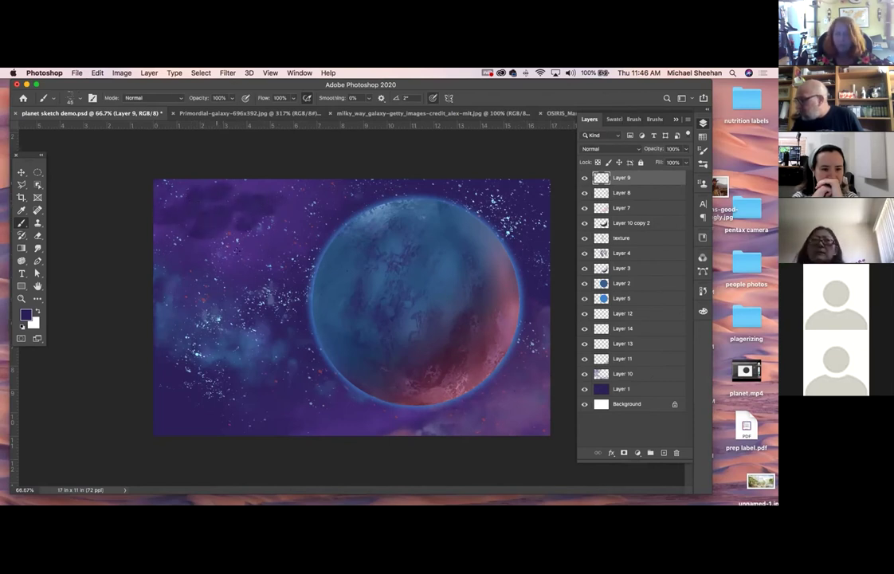
key(super+z)
key(super+z)
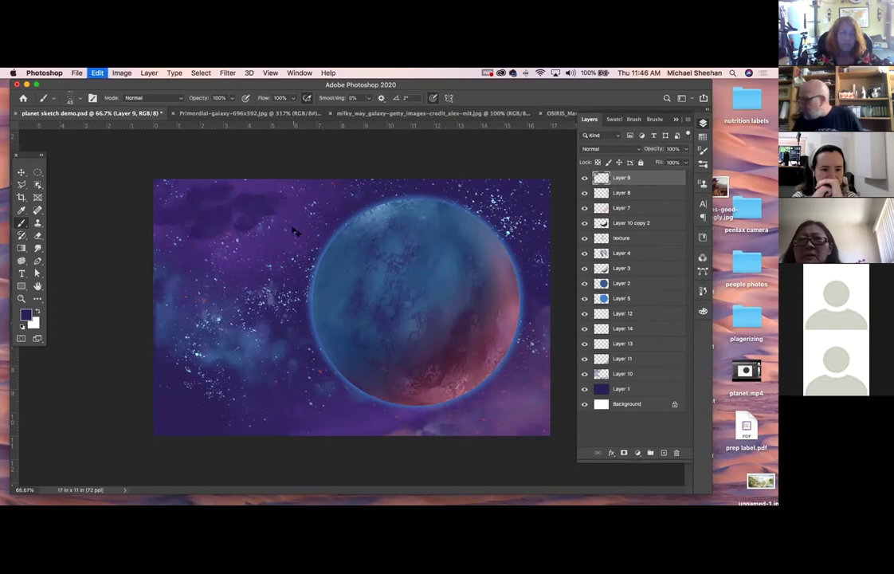
key(super+z)
key(super+z)
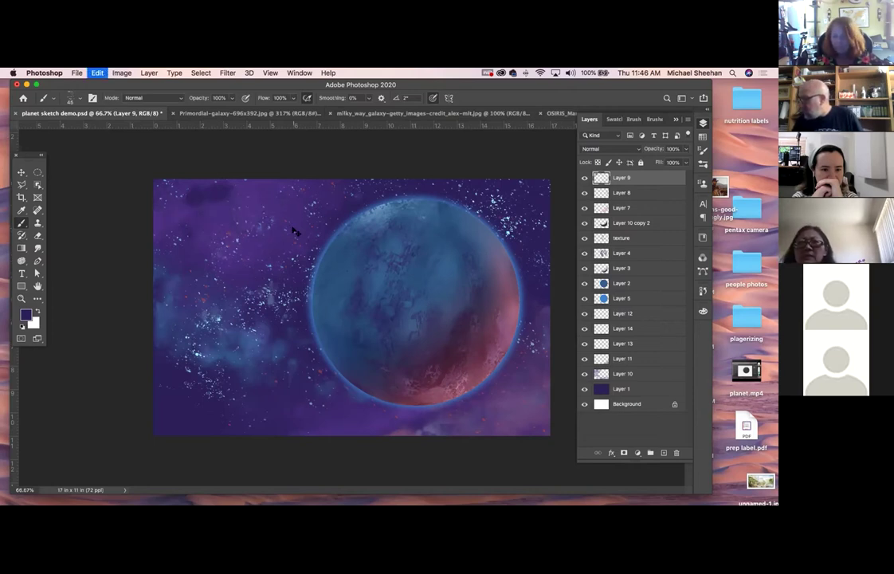
key(super+z)
key(super+z)
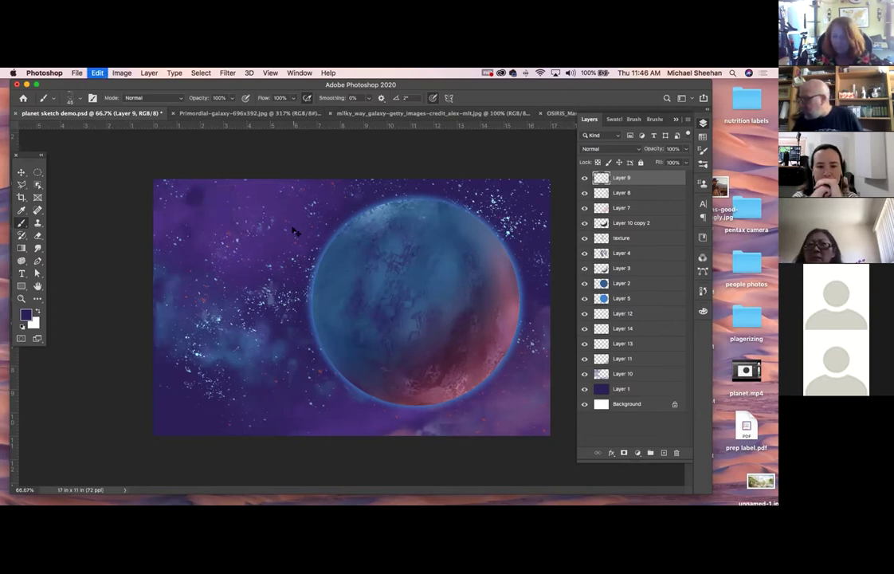
With the Soft Round brush, paint dark cloud wisps upper left and in the lower-right corner
click(79, 98)
click(51, 308)
drag(199, 212, 231, 192)
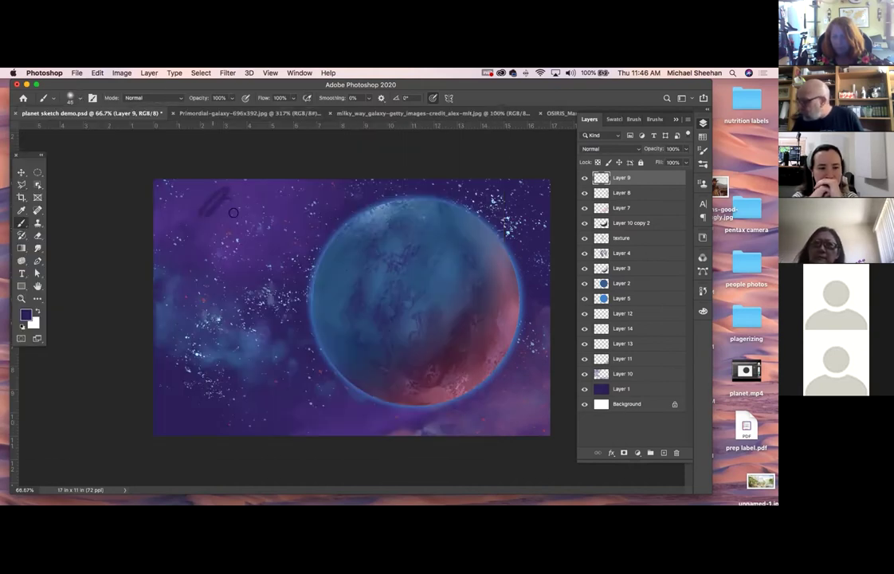
key(super+z)
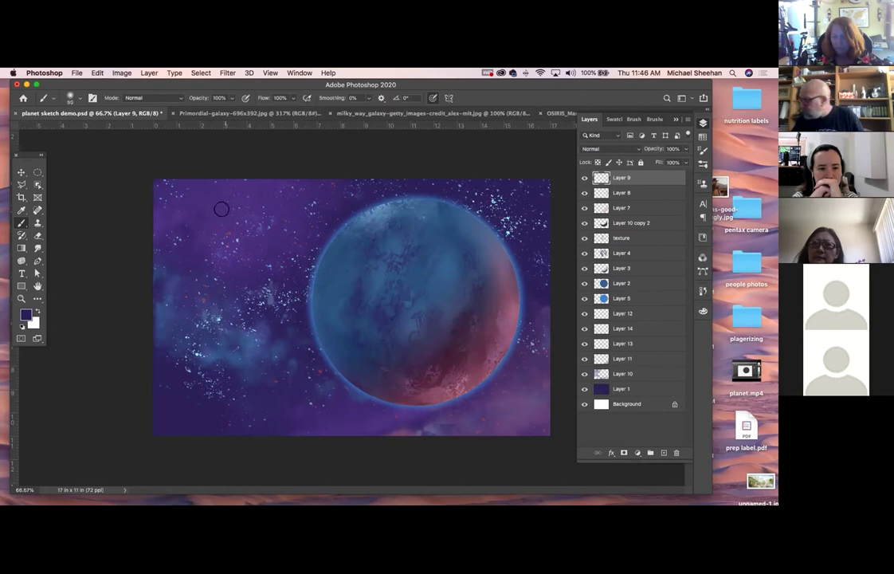
mouse_move(220, 191)
mouse_down()
mouse_move(207, 203)
mouse_move(156, 184)
mouse_move(290, 222)
mouse_move(235, 182)
mouse_move(255, 203)
mouse_move(271, 261)
mouse_up()
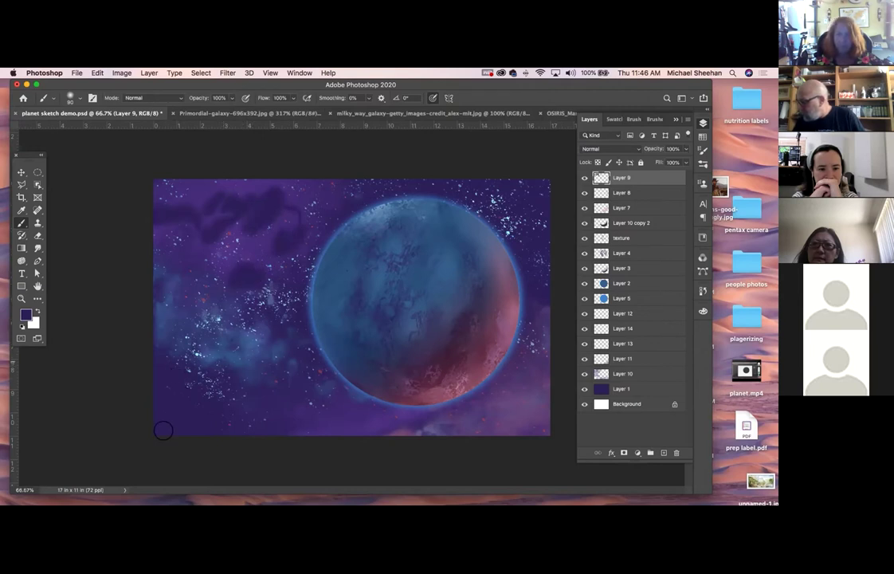
drag(536, 425, 495, 423)
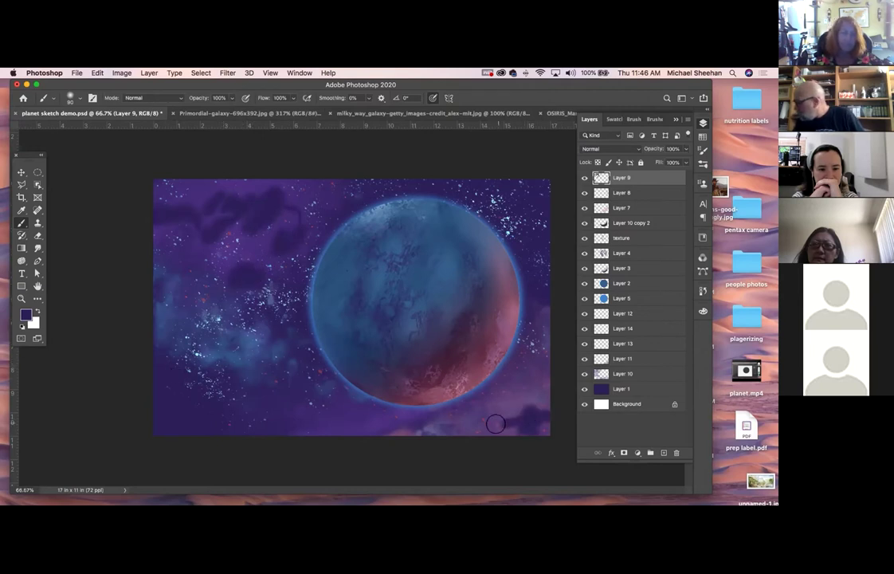
click(37, 248)
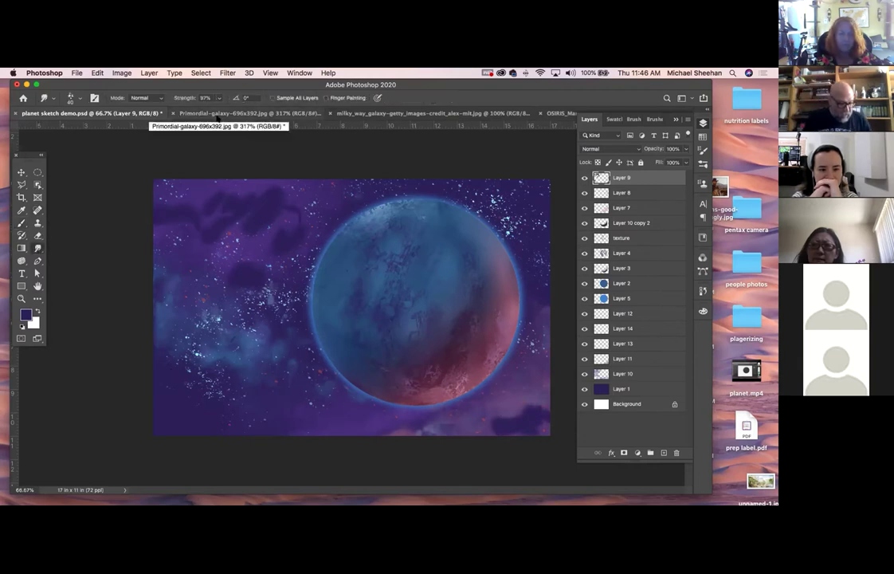
Try Darken and Dissolve blend modes on cloud Layer 9, then return it to Normal
key(v)
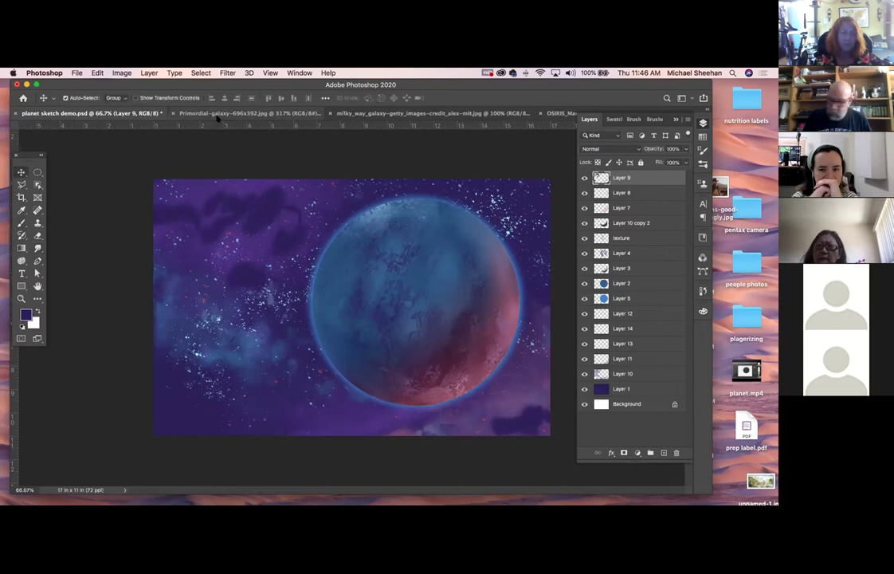
key(alt+shift+k)
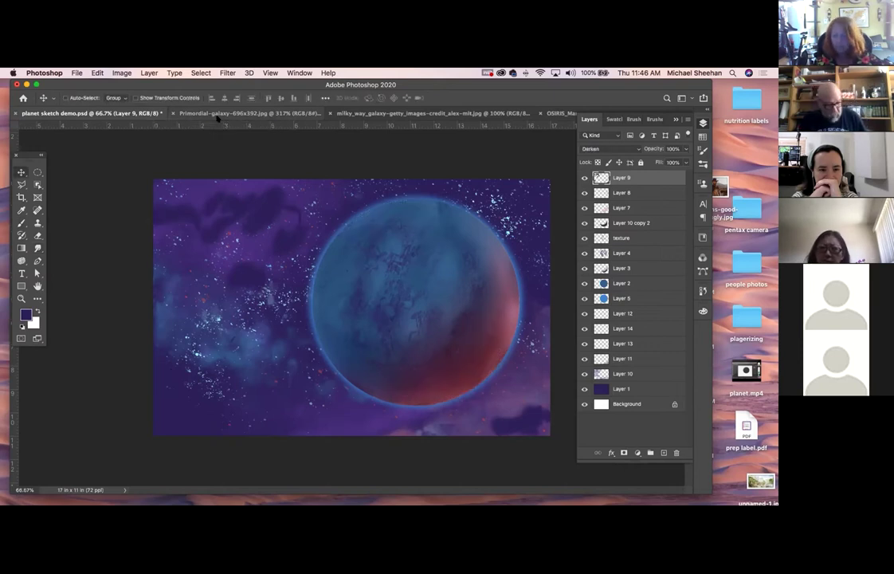
key(alt+shift+i)
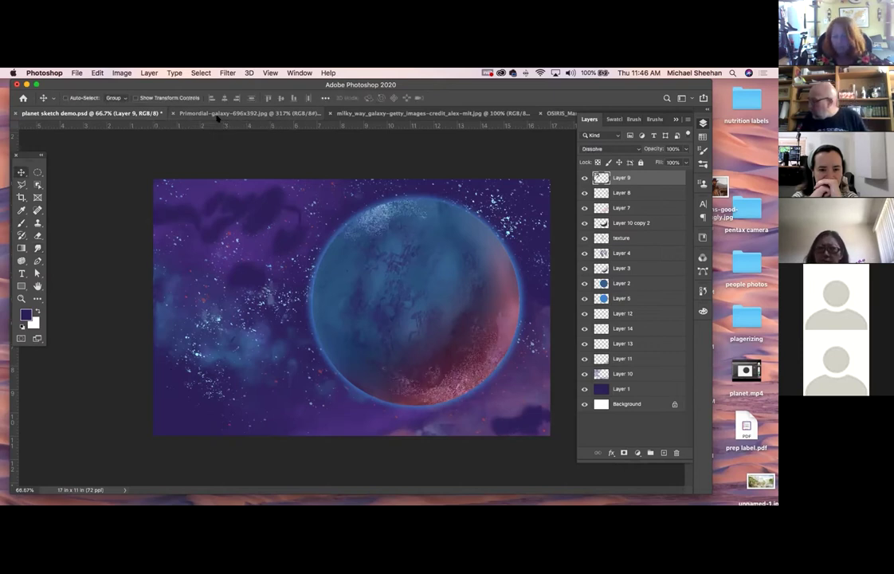
key(alt+shift+n)
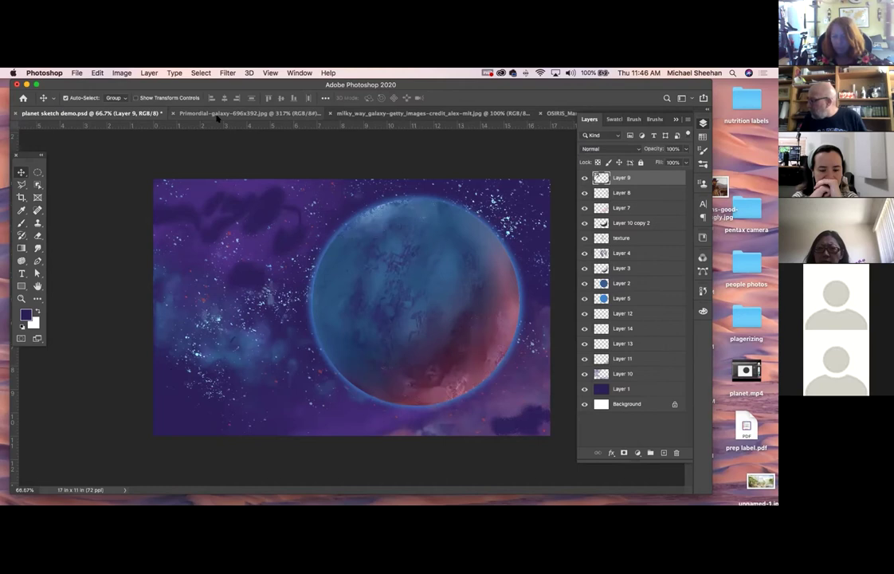
Toggle Layer 9's visibility to compare, then undo the latest dark cloud strokes
click(585, 177)
click(584, 177)
click(584, 177)
click(585, 176)
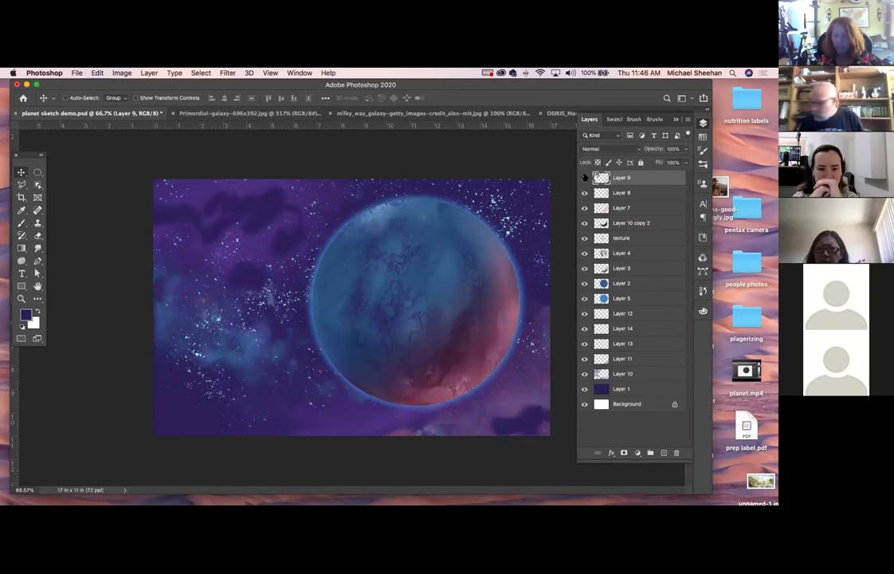
click(584, 177)
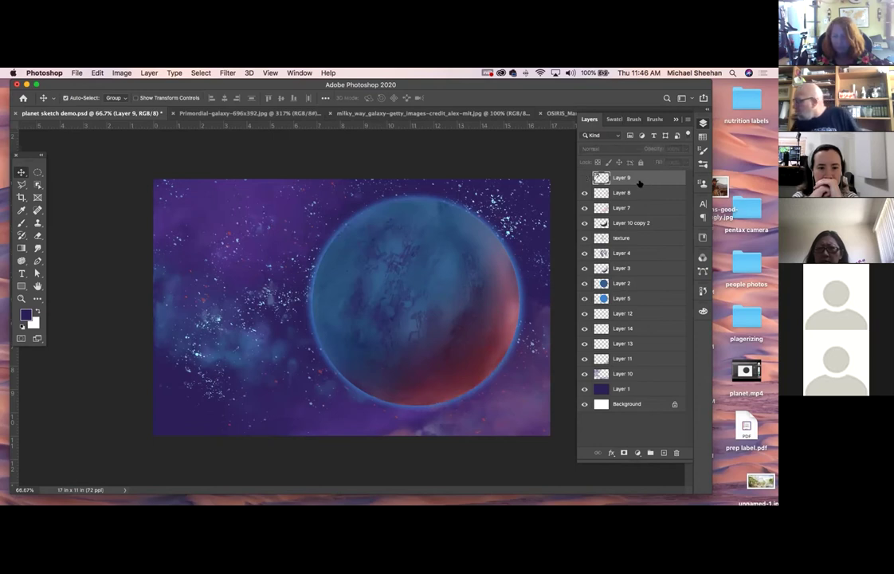
key(super+comma)
key(super+comma)
key(super+comma)
key(super+z)
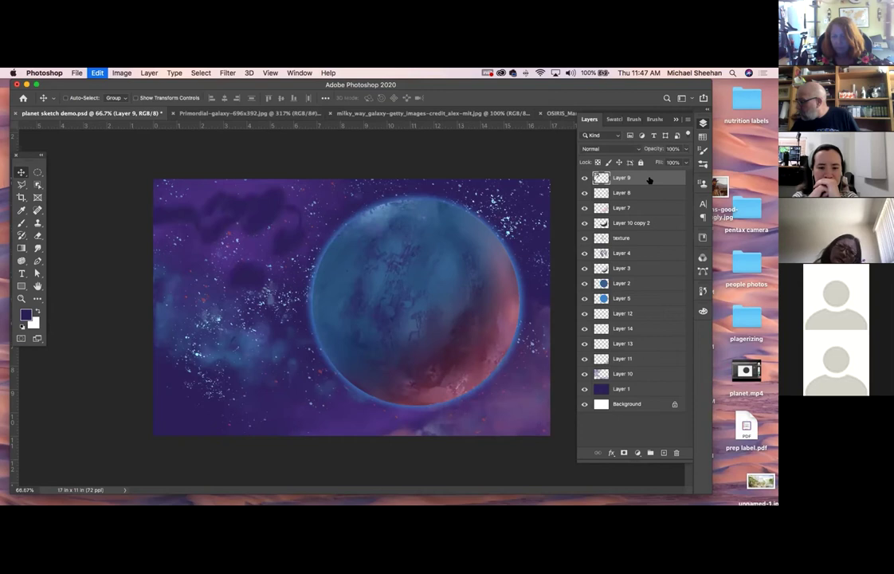
key(super+z)
key(super+z)
key(super+z)
key(super+z)
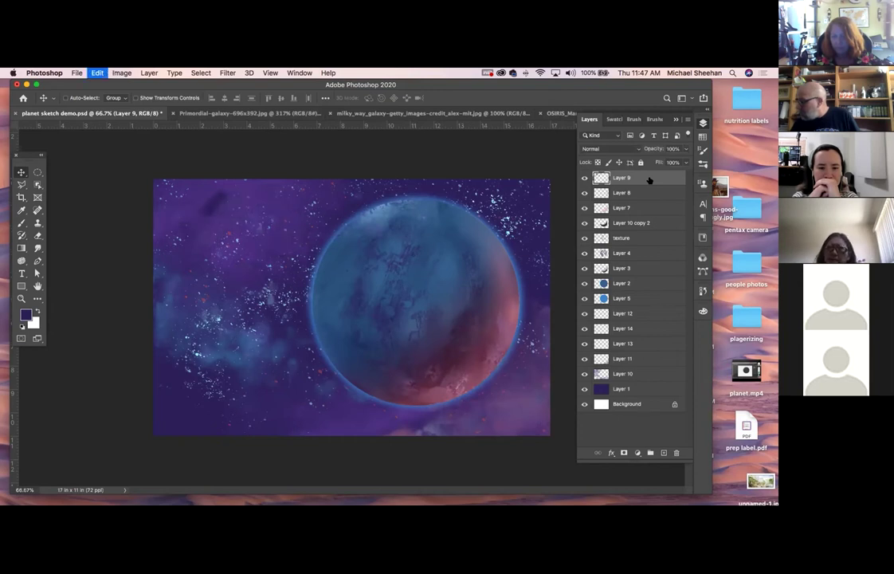
On a new Layer 15, brush dark purple strokes across the upper-left sky
click(664, 452)
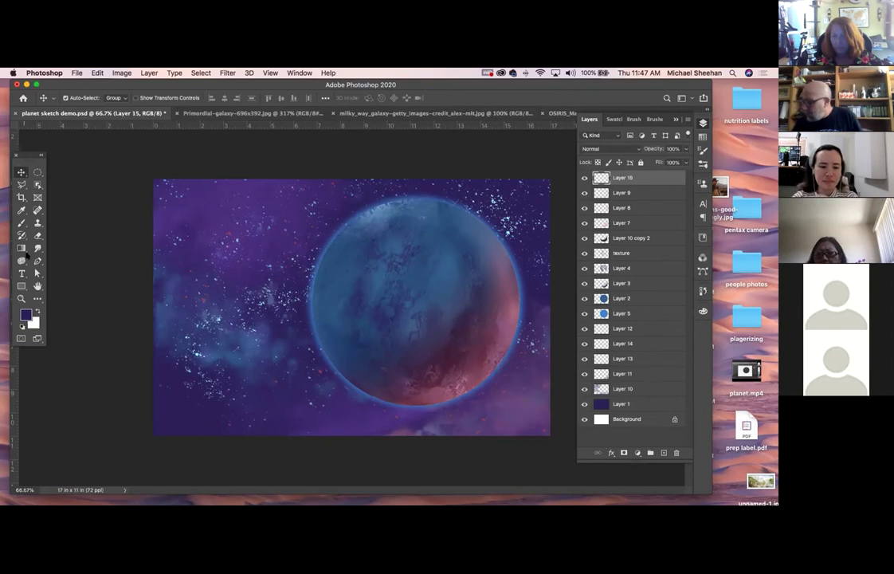
click(22, 224)
mouse_move(206, 217)
mouse_down()
mouse_move(202, 251)
mouse_move(215, 264)
mouse_move(305, 198)
mouse_move(208, 298)
mouse_move(198, 285)
mouse_move(182, 384)
mouse_move(236, 383)
mouse_move(252, 368)
mouse_move(262, 405)
mouse_up()
mouse_move(190, 363)
mouse_down()
mouse_move(532, 409)
mouse_move(524, 410)
mouse_move(539, 375)
mouse_up()
key(ctrl+z)
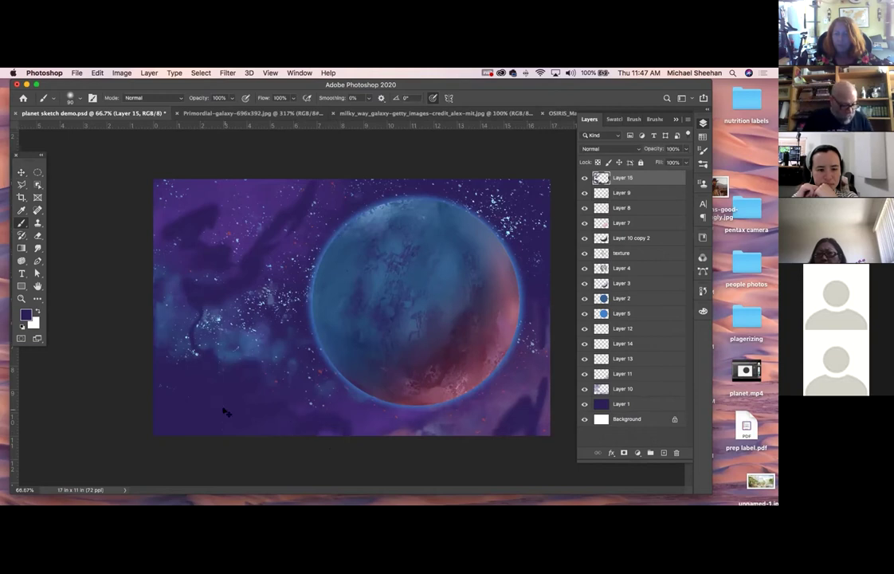
Compare Screen and Overlay blending on the strokes and settle on Color Dodge
key(v)
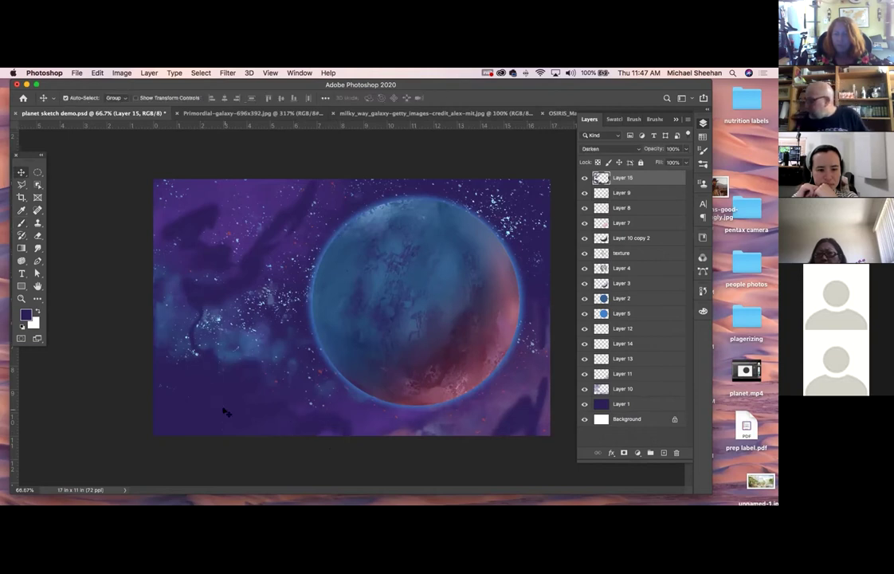
key(shift+plus)
key(shift+plus)
key(shift+plus)
key(shift+plus)
key(shift+plus)
key(shift+plus)
key(shift+plus)
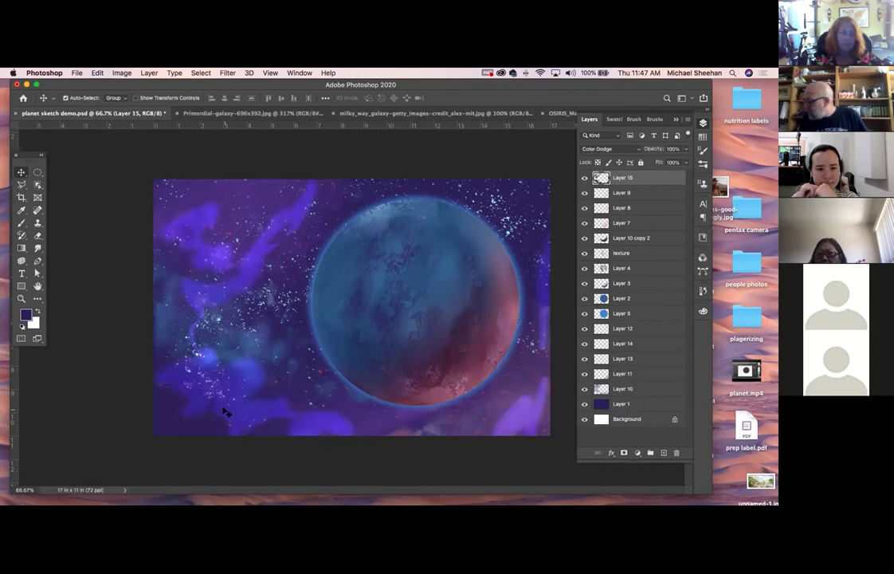
key(shift+minus)
key(shift+plus)
key(shift+plus)
key(shift+plus)
key(shift+plus)
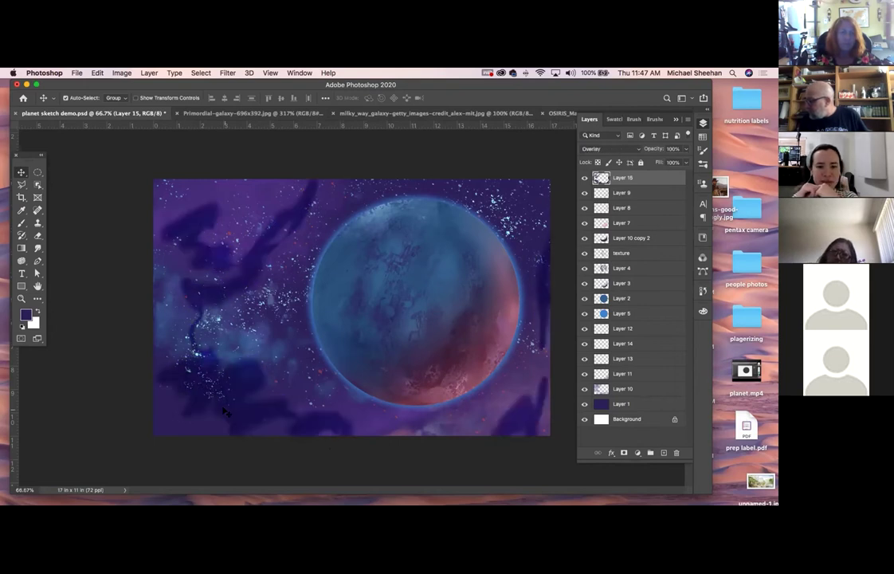
key(shift+minus)
key(shift+minus)
key(shift+minus)
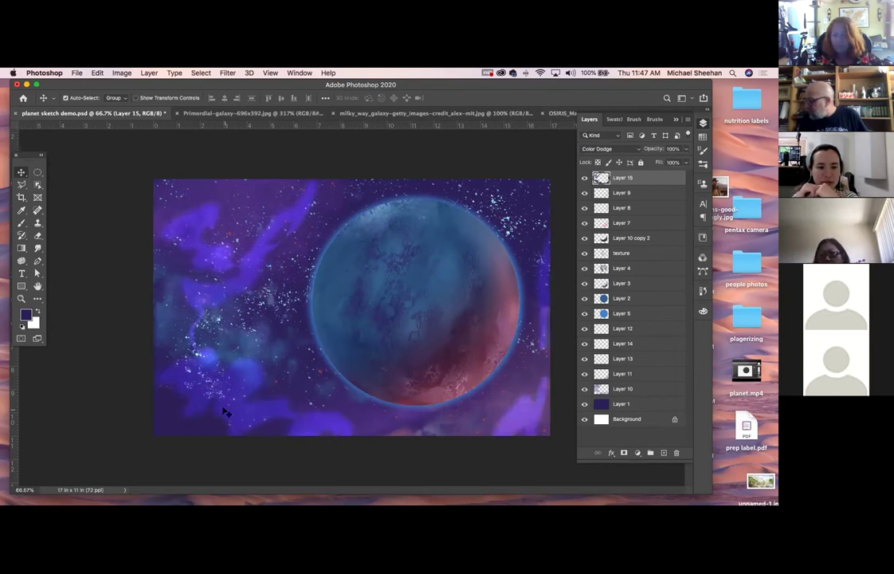
key(r)
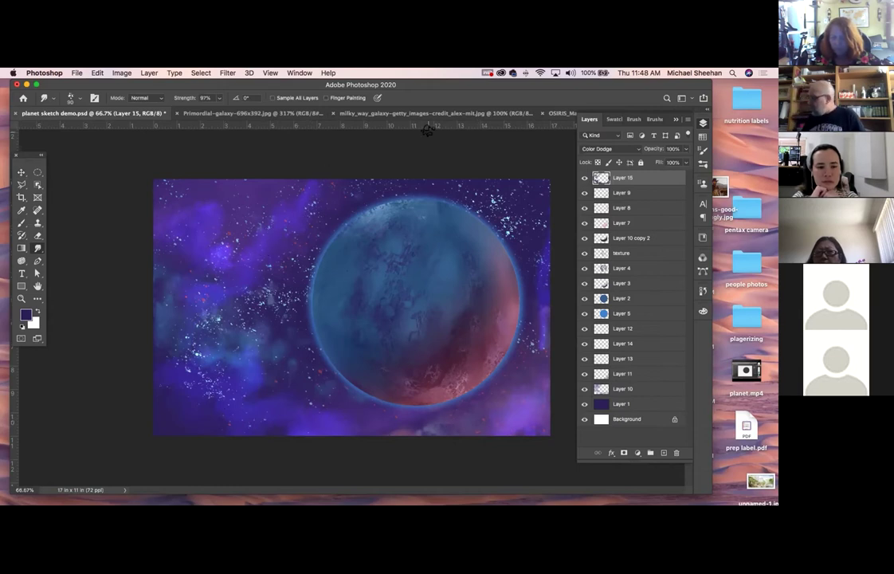
Fade Layer 15 to 42% opacity and load Layer 5's circular outline as a selection
click(686, 149)
drag(683, 162, 674, 162)
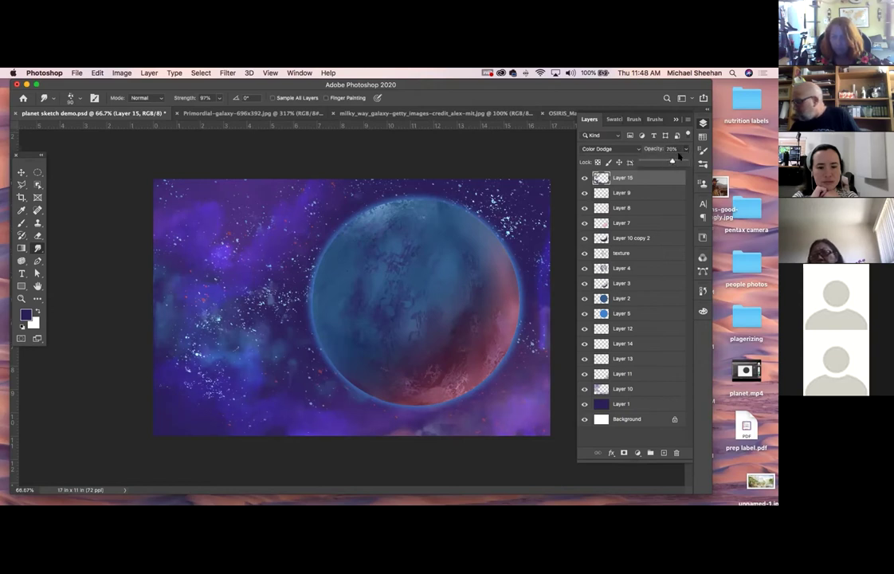
click(343, 179)
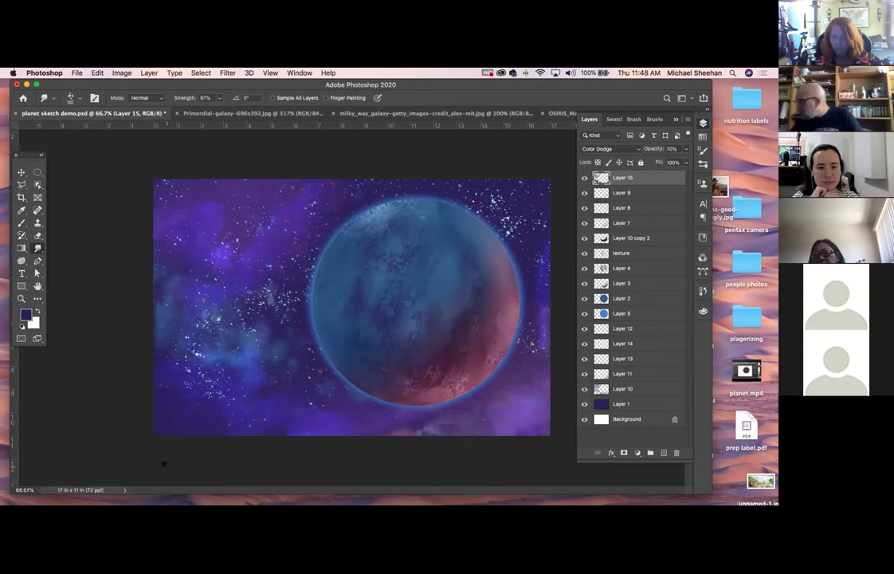
click(688, 149)
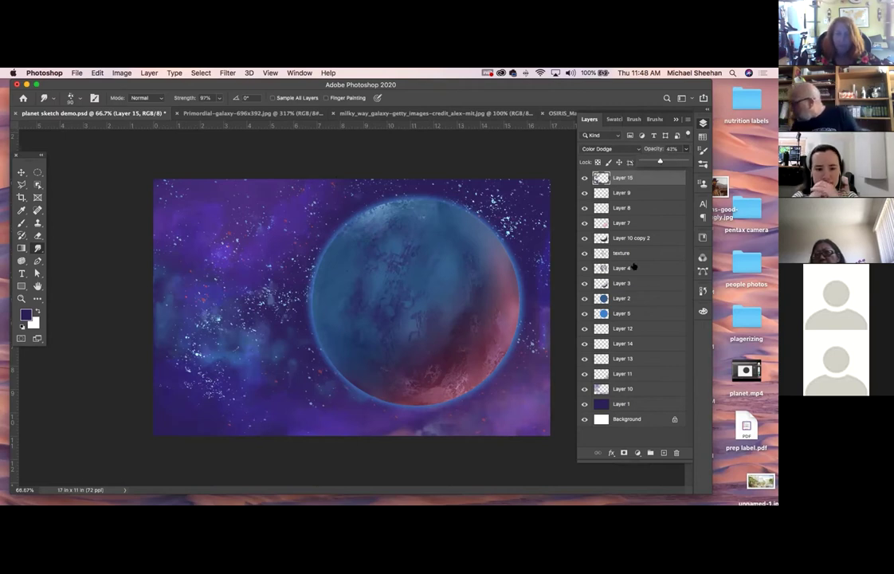
click(607, 314)
super+click(603, 314)
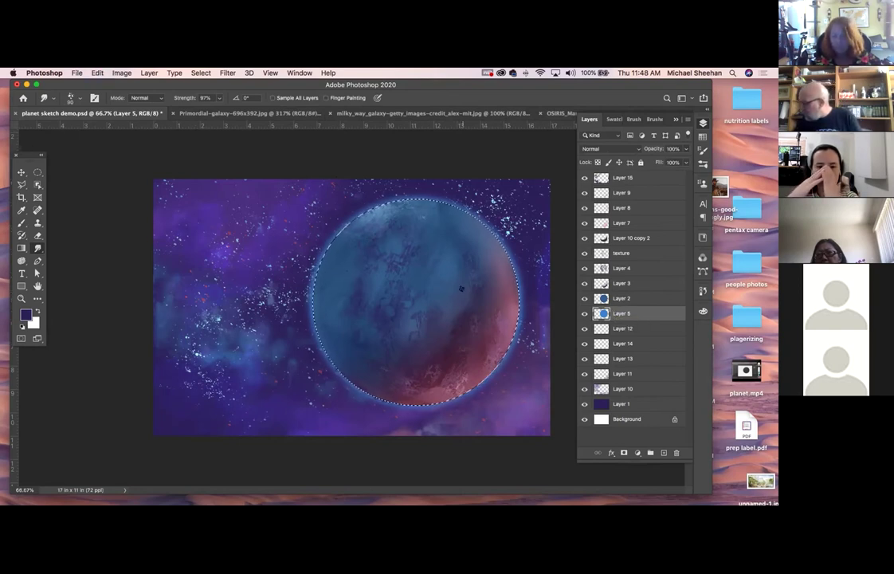
Deselect, then try moving the blue circle left and up, undoing both moves
click(22, 172)
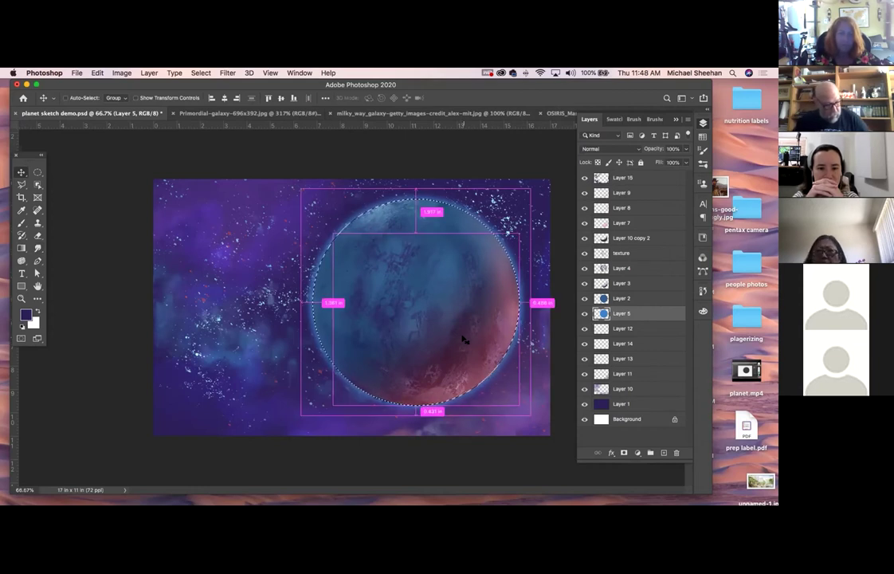
key(super+d)
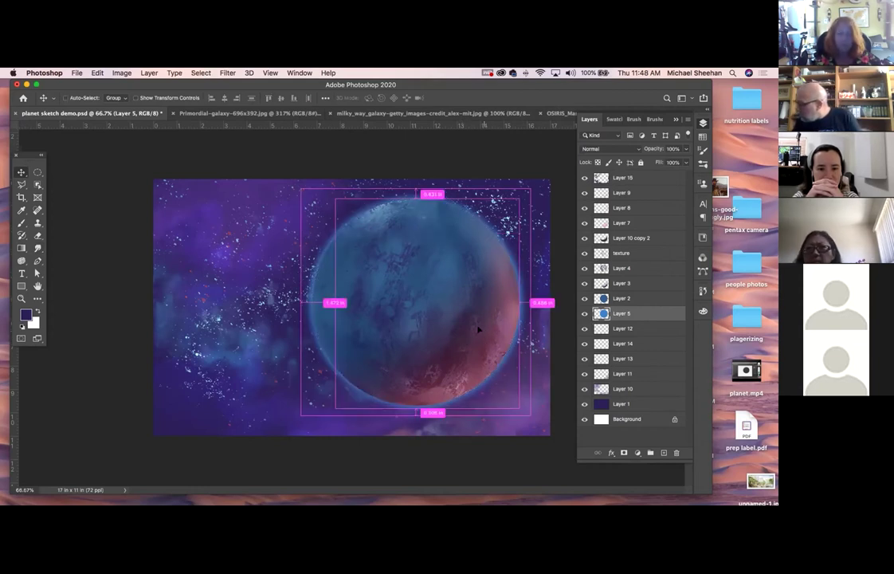
drag(487, 333, 430, 317)
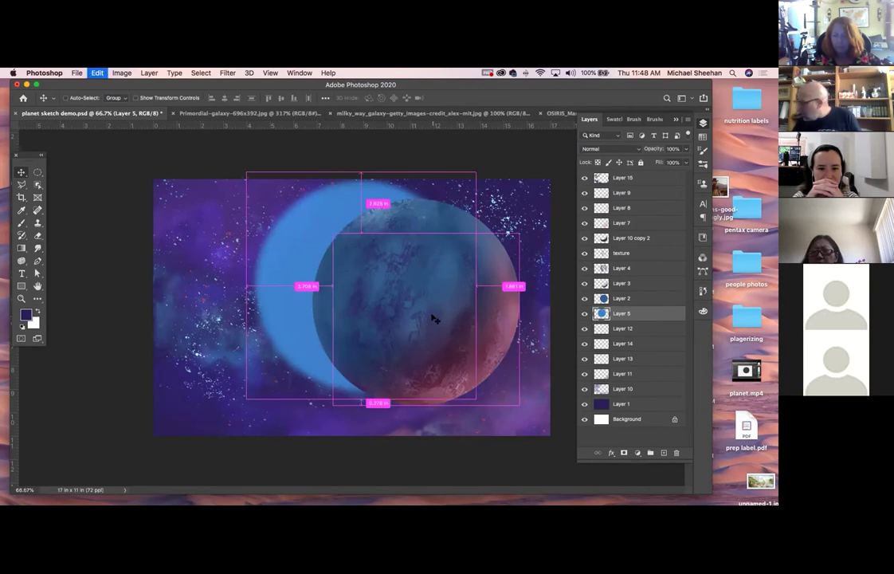
key(super+z)
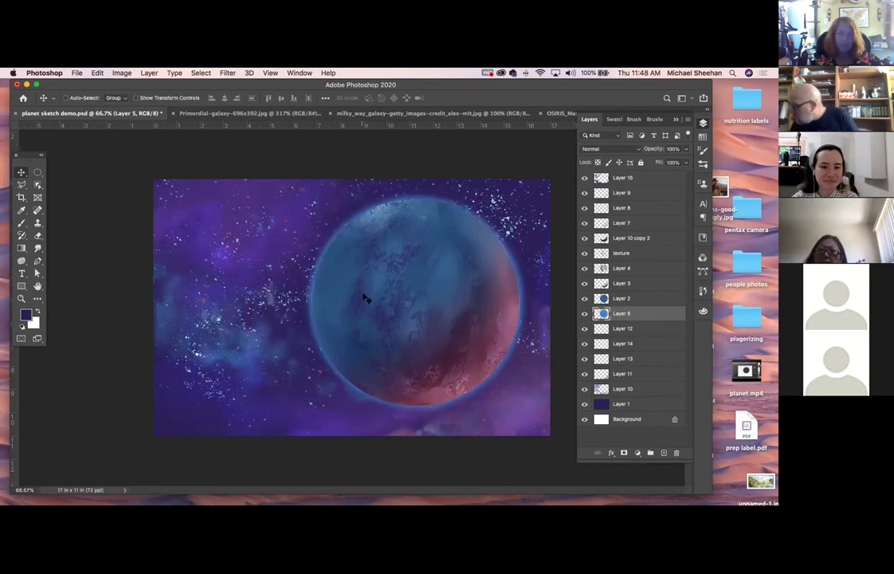
key(super)
drag(360, 282, 361, 262)
key(super+z)
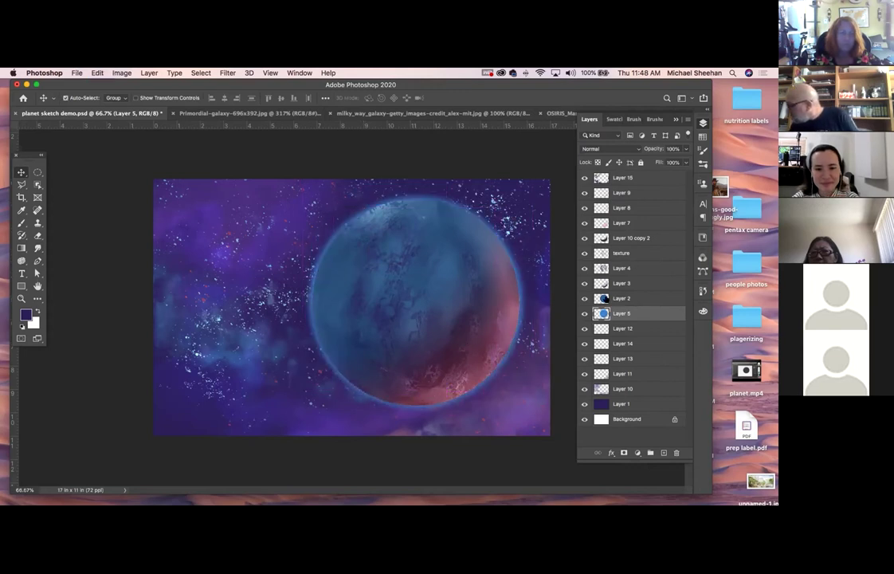
Move Layer 2's blue circle down-left, partly off-canvas, and undo the offset planet copy
key(alt+bracketright)
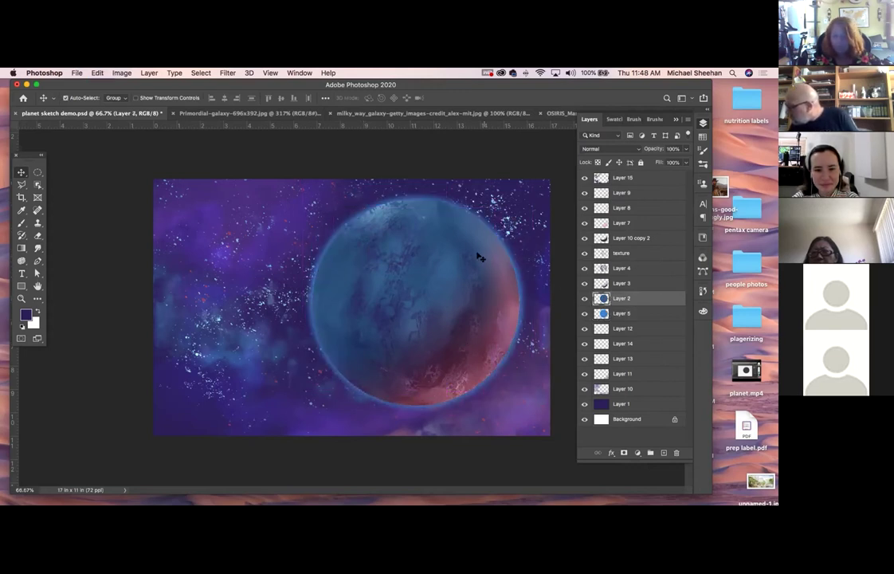
drag(364, 296, 223, 357)
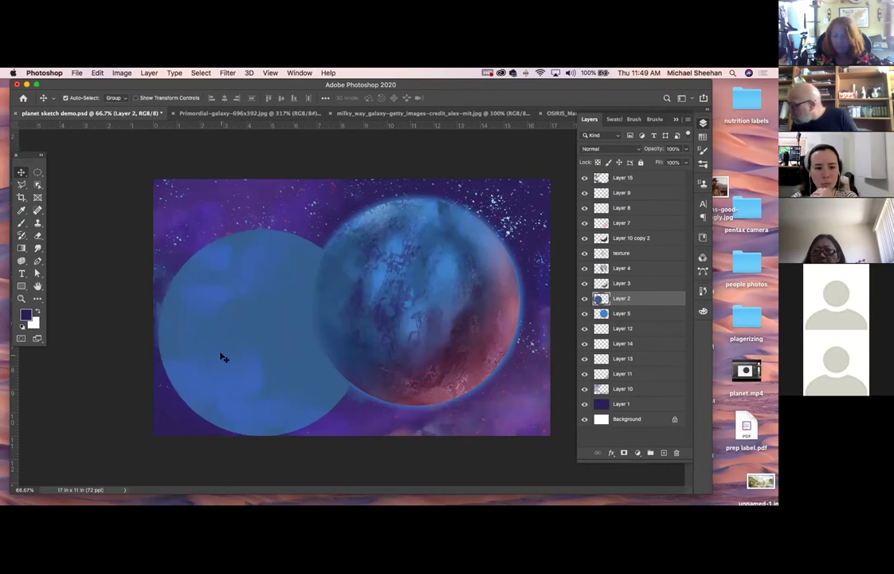
drag(290, 301, 385, 324)
super+click(475, 309)
key(super+z)
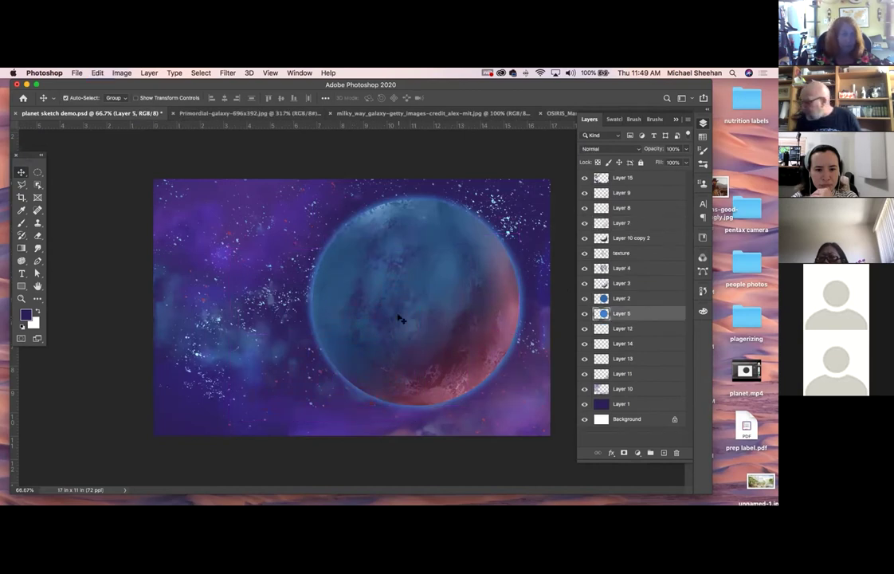
Shift the texture layer left, review Layers 4 and 7, and load Layer 2's disc as selection
super+click(356, 337)
drag(356, 340, 259, 310)
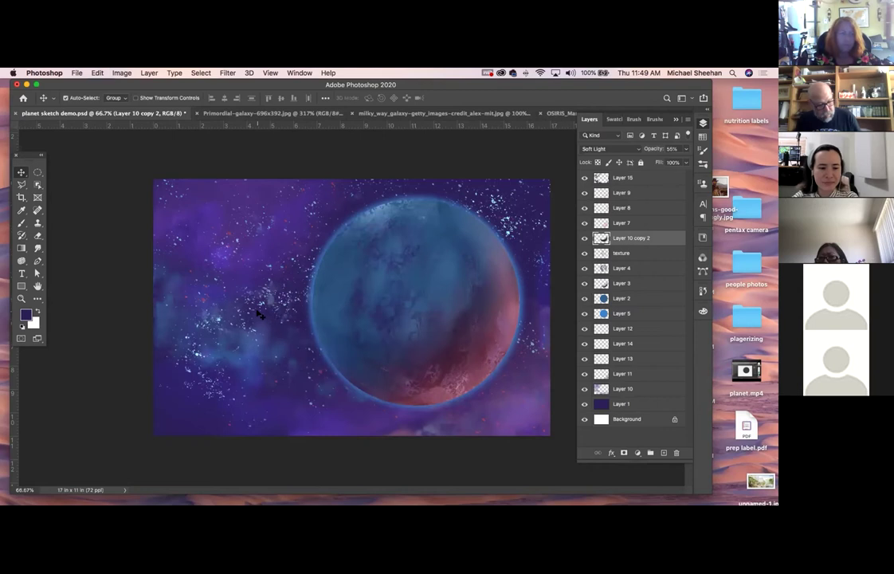
click(393, 229)
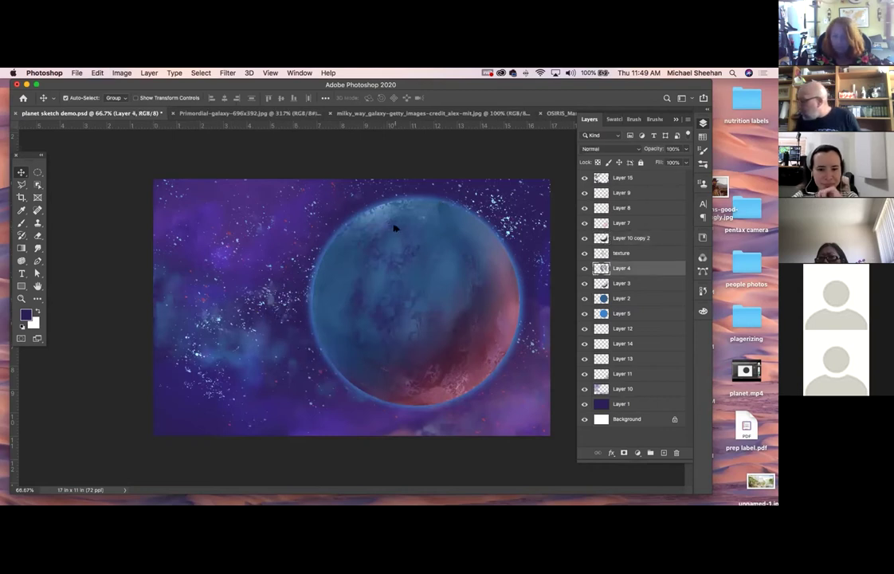
super+click(307, 242)
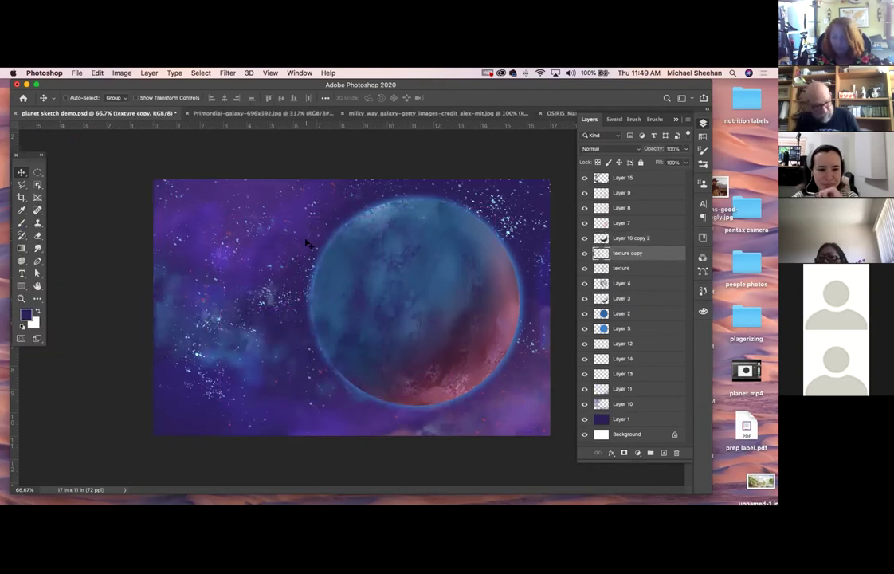
super+click(415, 268)
super+click(473, 262)
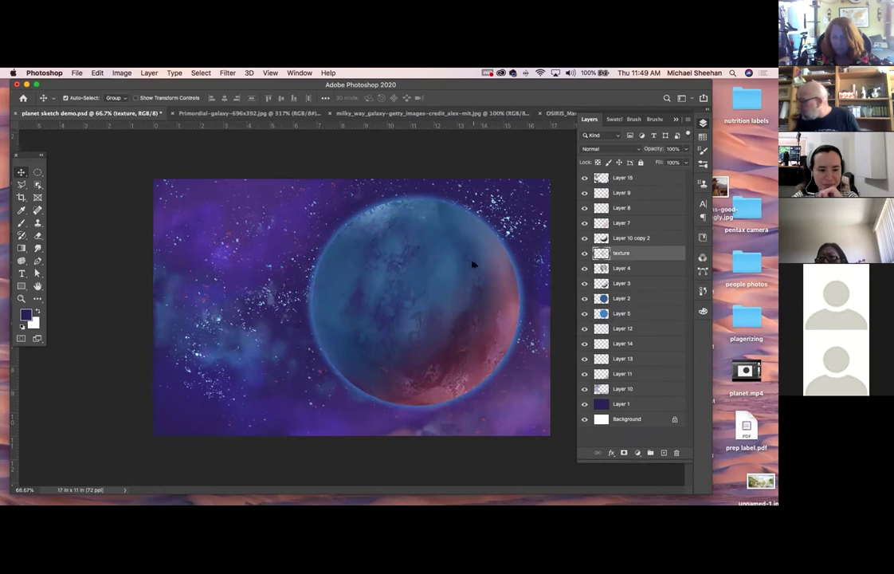
super+click(474, 294)
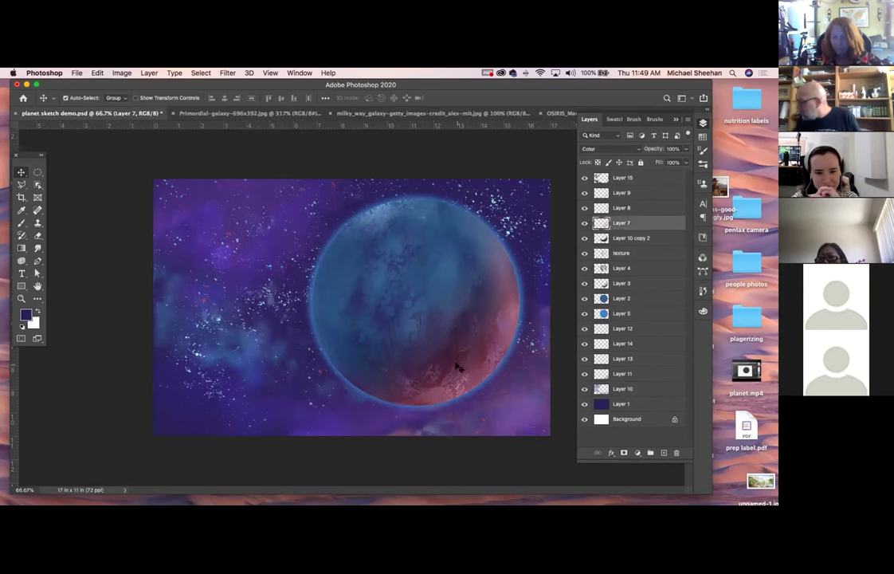
super+click(383, 314)
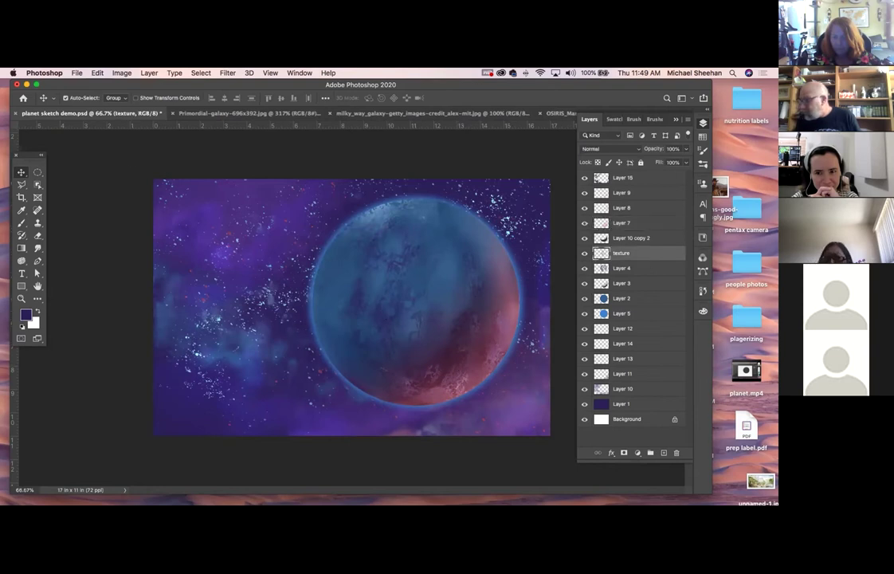
super+click(600, 298)
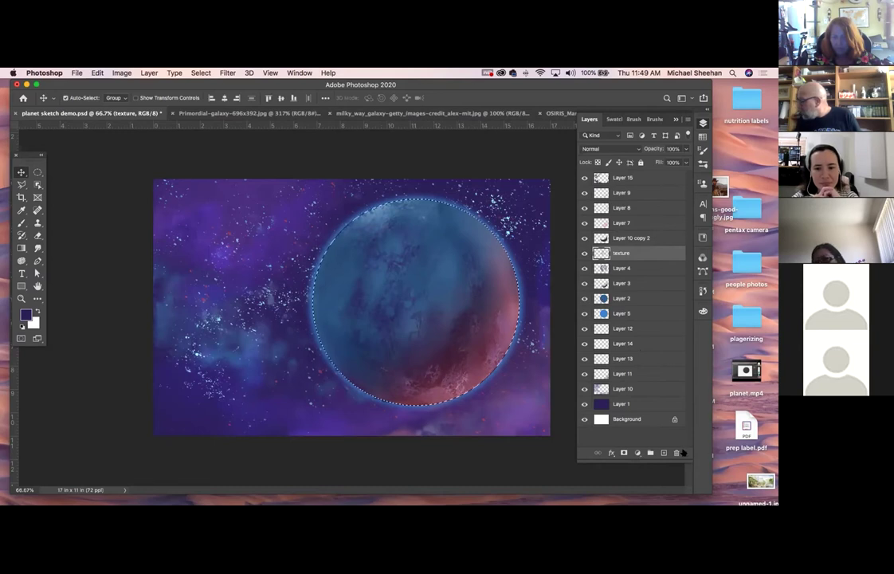
Fill the planet circle with dark purple on a new layer, deselect, and offset it
key(super+j)
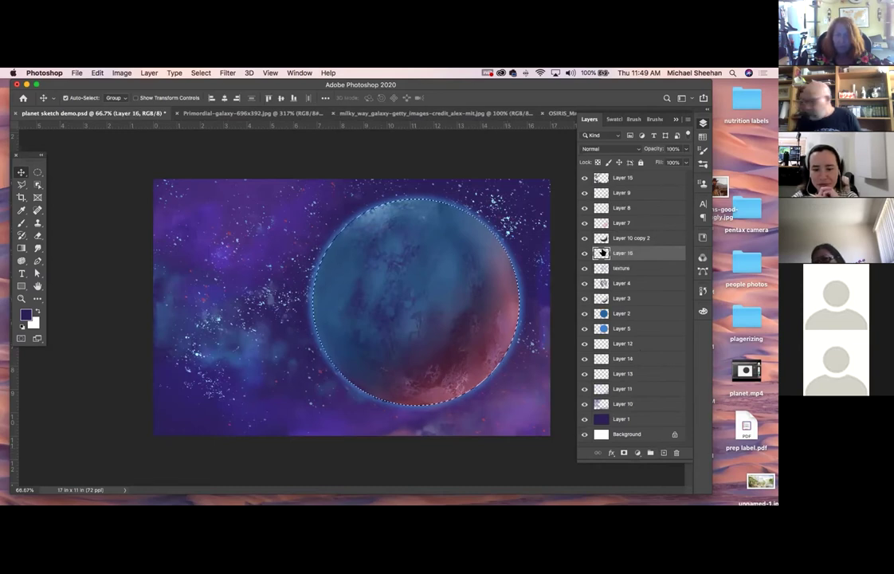
key(alt+BackSpace)
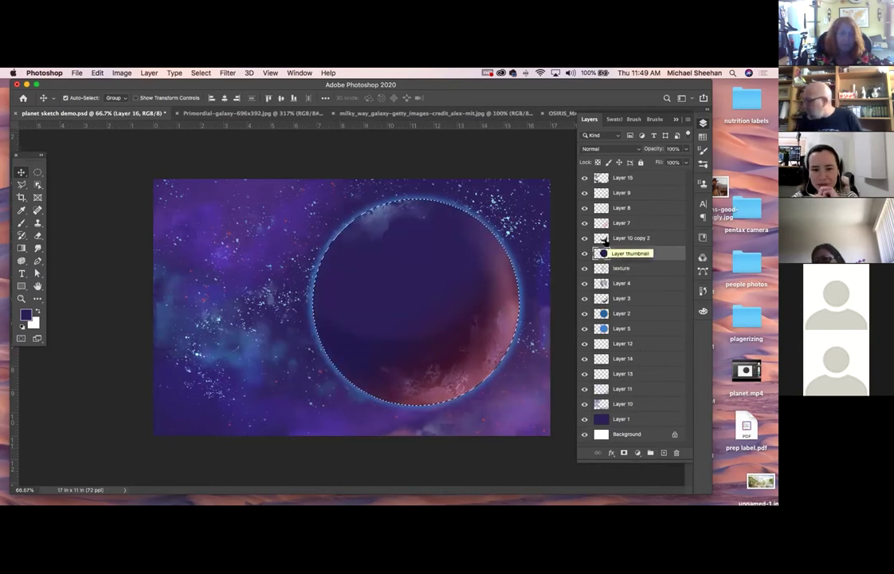
key(super+d)
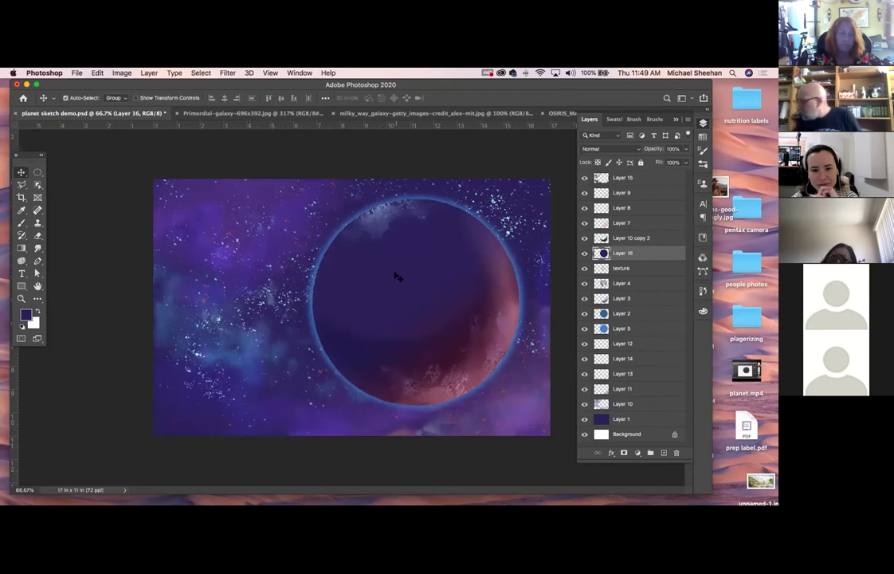
drag(381, 273, 405, 268)
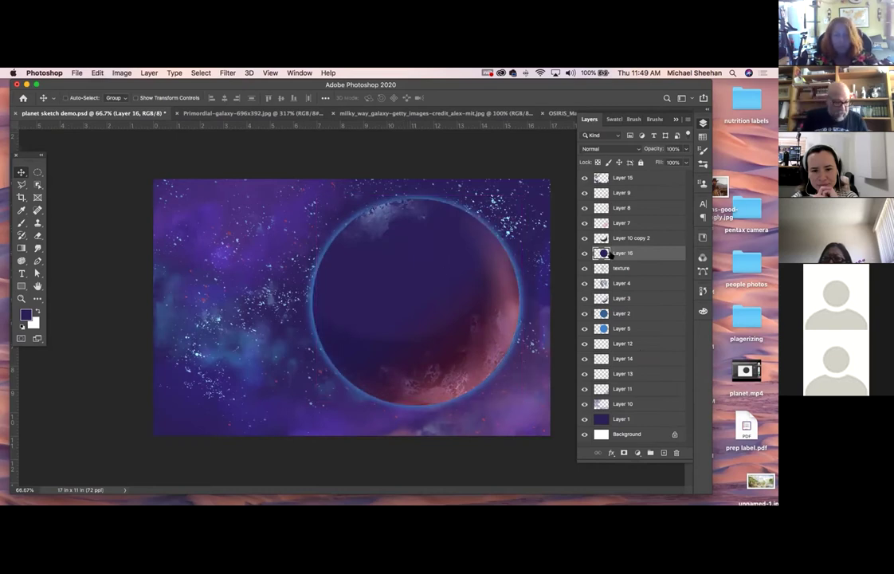
Recolor the disc bright green with Hue/Saturation and offset it further left
key(super+u)
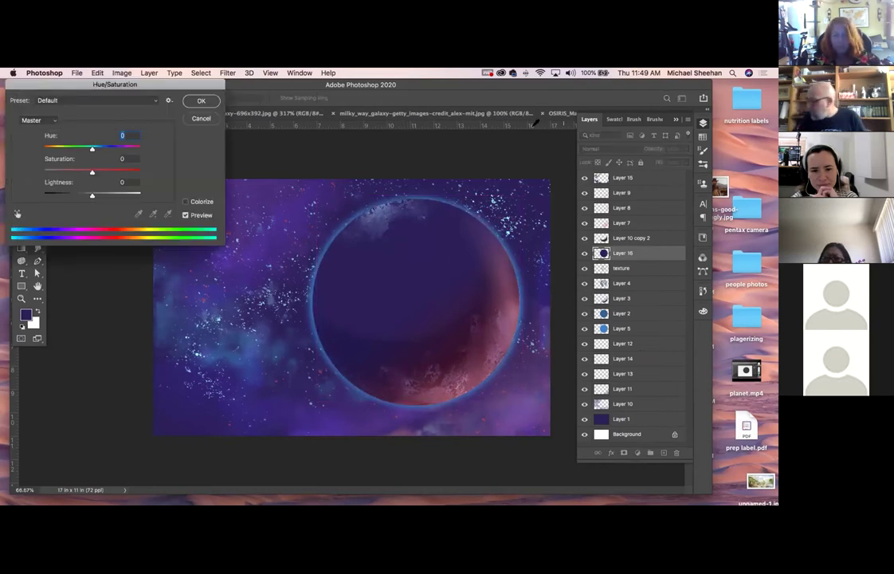
drag(91, 149, 140, 149)
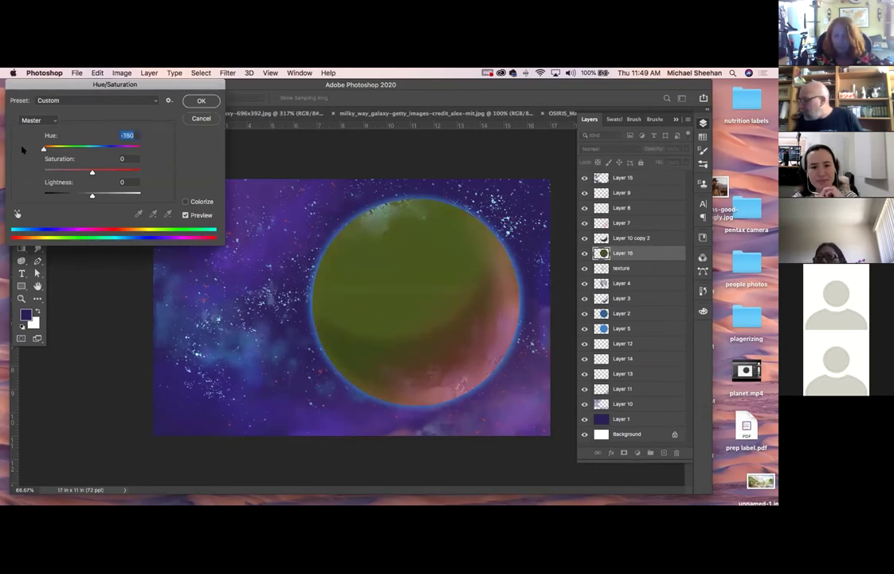
drag(91, 172, 142, 172)
click(201, 100)
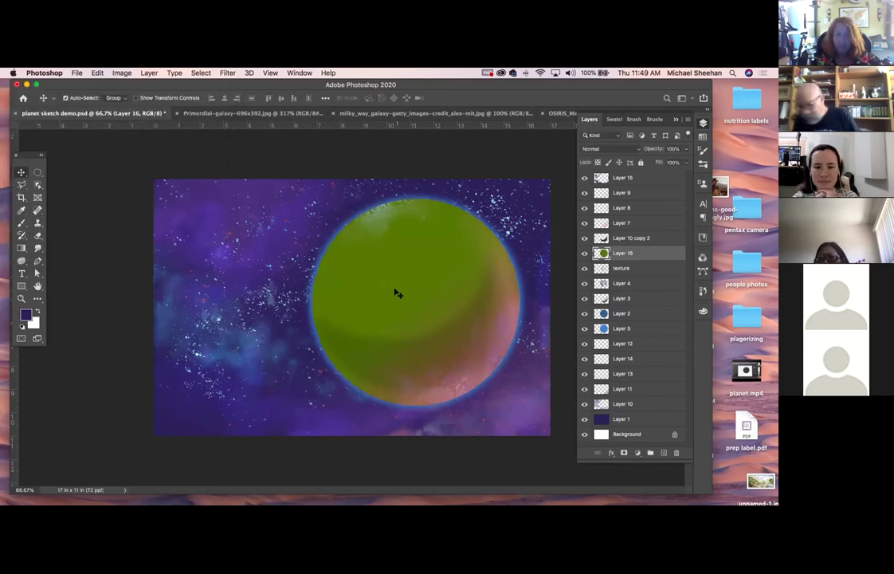
mouse_move(391, 284)
mouse_down()
mouse_move(295, 281)
mouse_move(402, 295)
mouse_move(399, 284)
mouse_up()
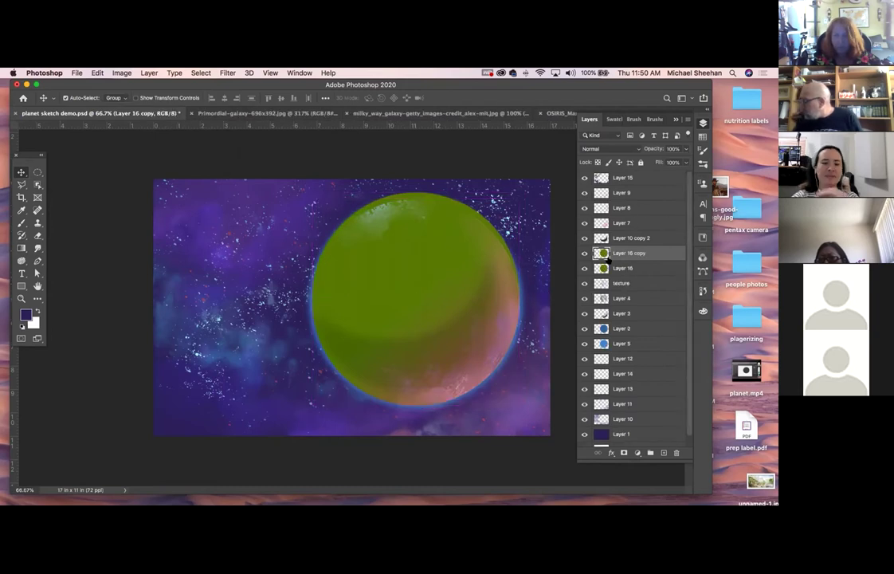
Turn the copied disc deep blue with Hue/Saturation and nudge it left to expose a rim
key(super+u)
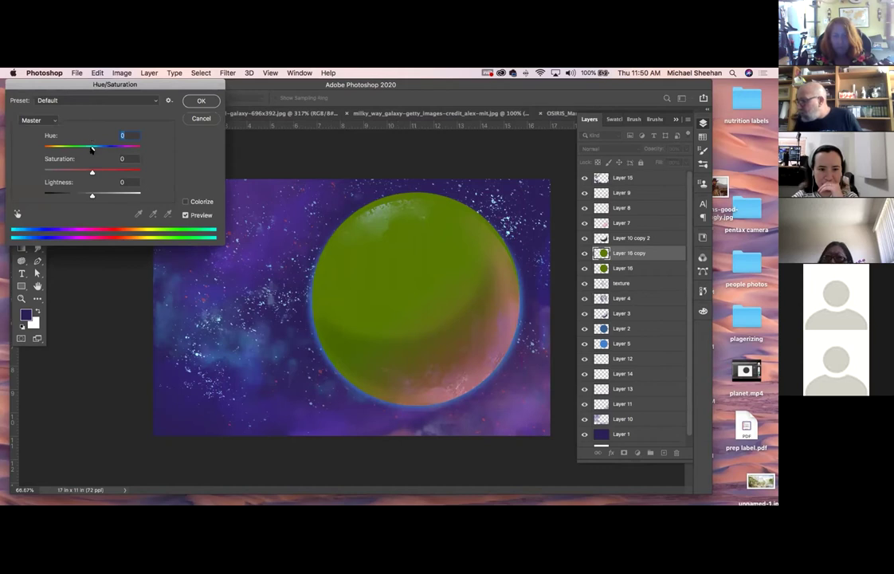
drag(92, 149, 139, 159)
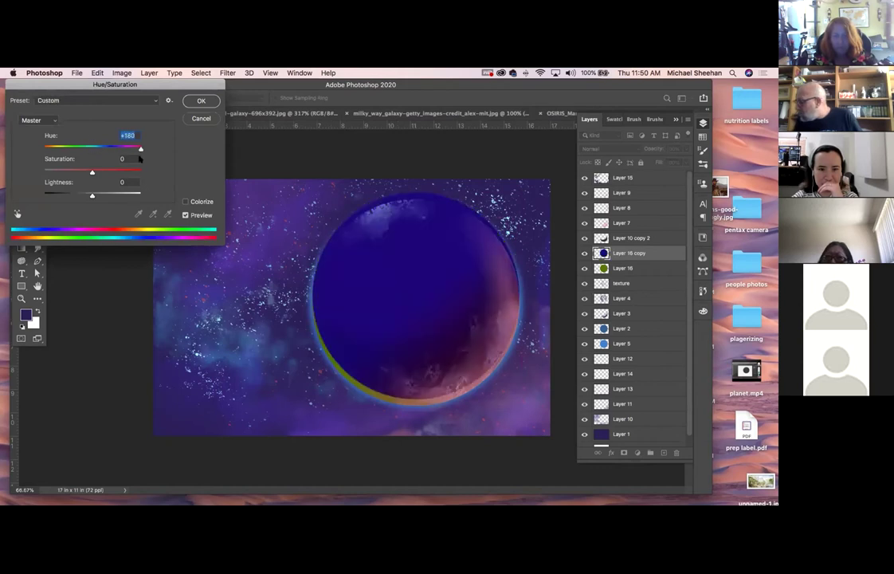
click(201, 101)
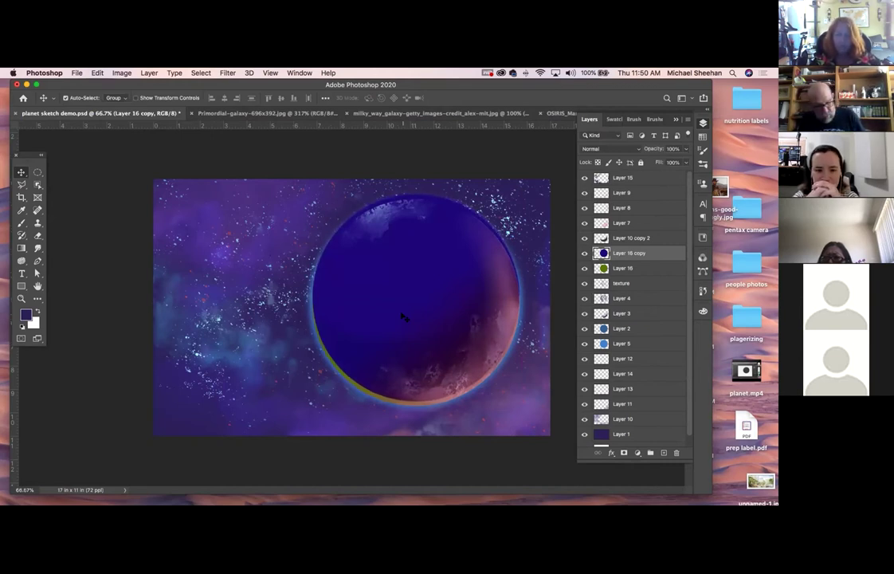
key(Left)
key(Left)
key(Left)
key(Left)
key(Left)
key(Left)
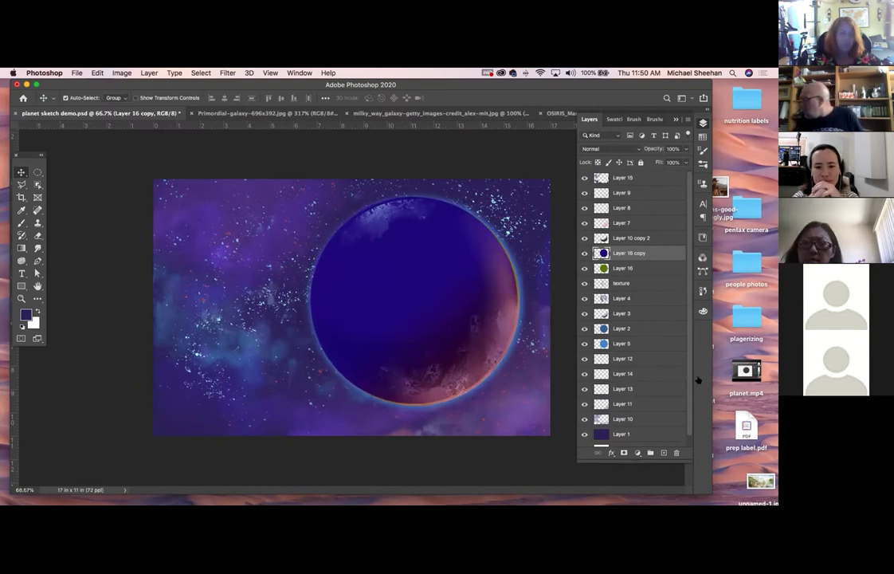
Load the blue disc as a selection, select green Layer 16, delete the blue copy, and deselect
super+click(599, 254)
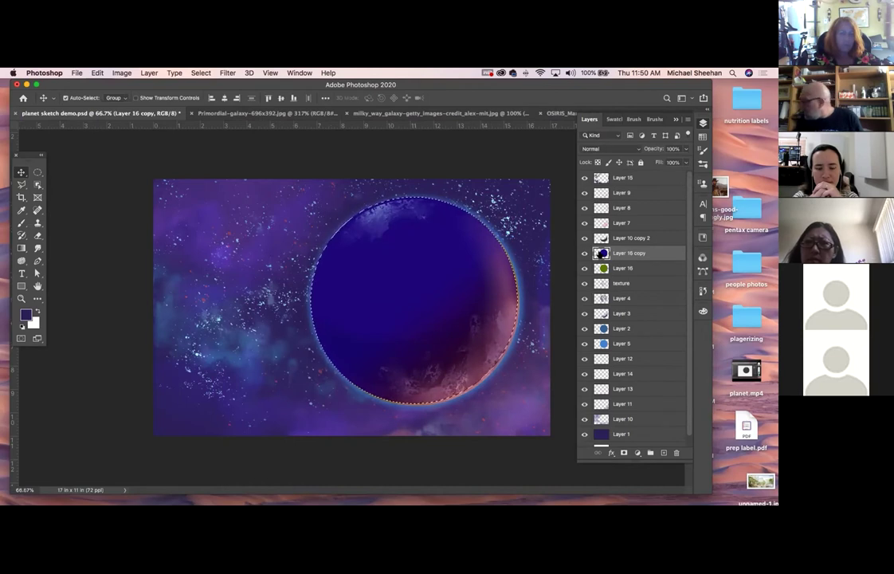
click(599, 269)
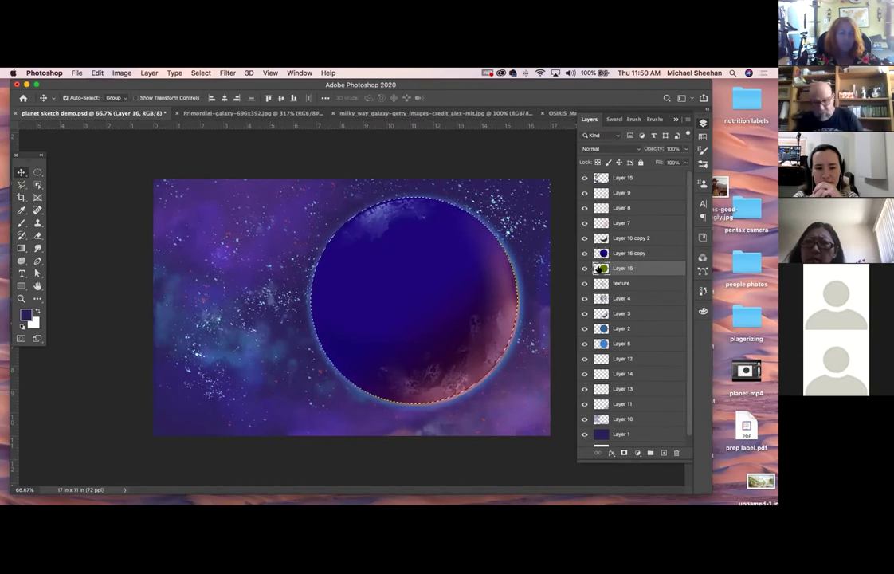
drag(610, 263, 677, 452)
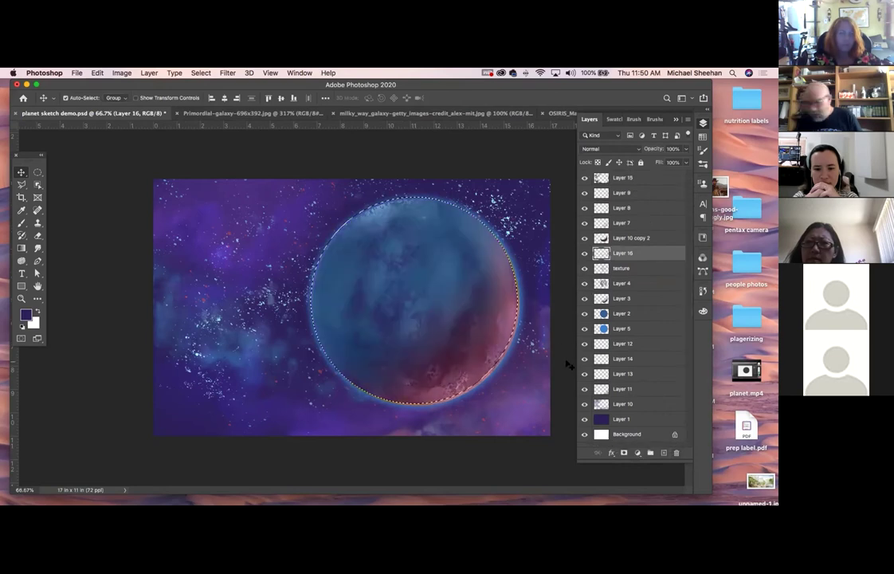
key(super+d)
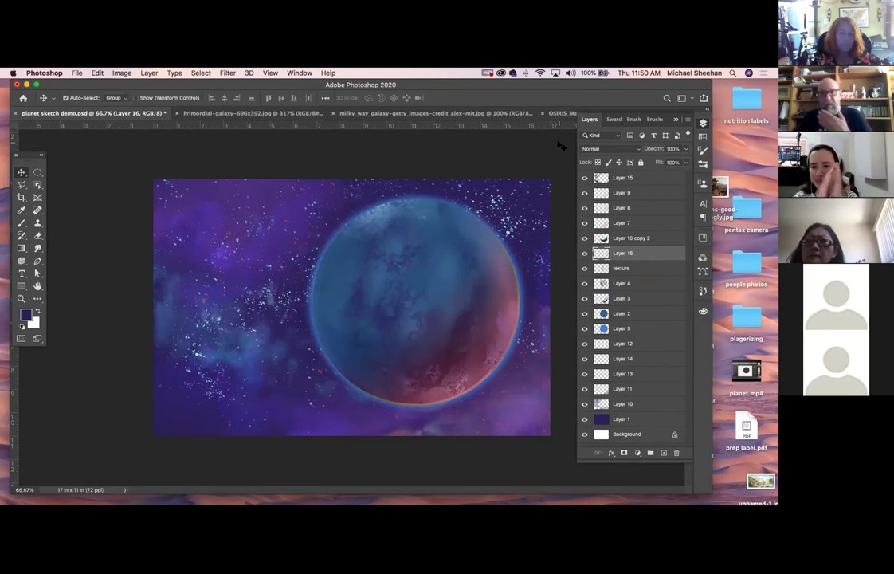
Brighten the rim layer's midtones with a Levels adjustment
key(super+l)
drag(556, 97, 150, 92)
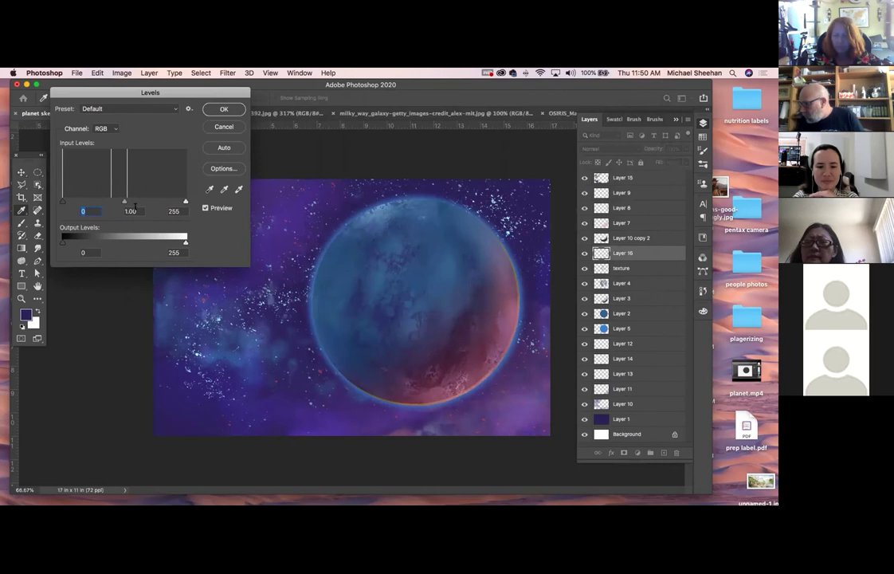
drag(122, 199, 98, 200)
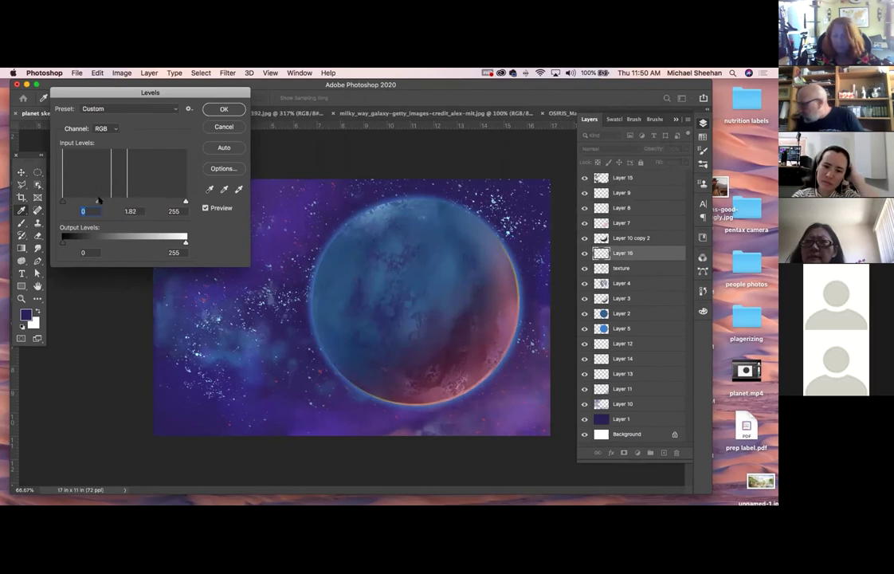
click(224, 108)
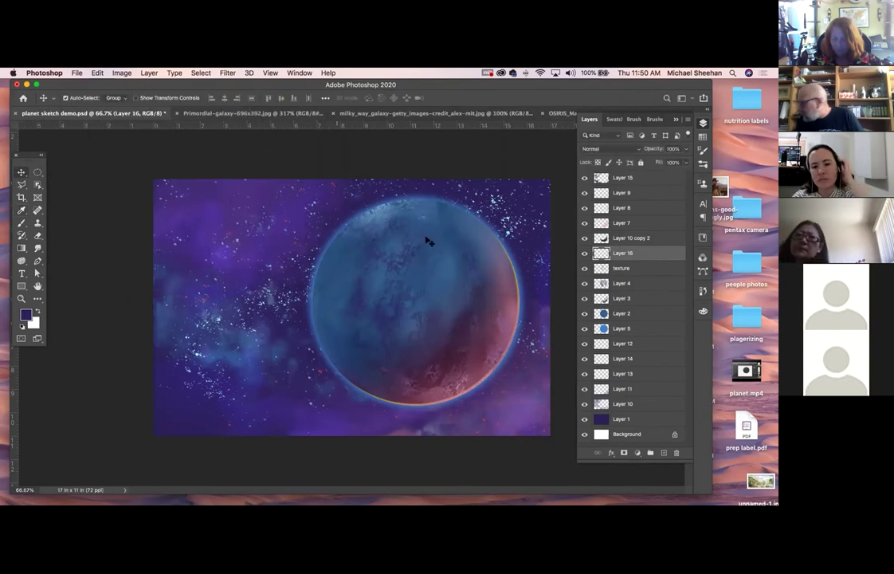
Load Layer 2's planet outline as a selection and rename Layer 16 to 'edge'
super+click(599, 314)
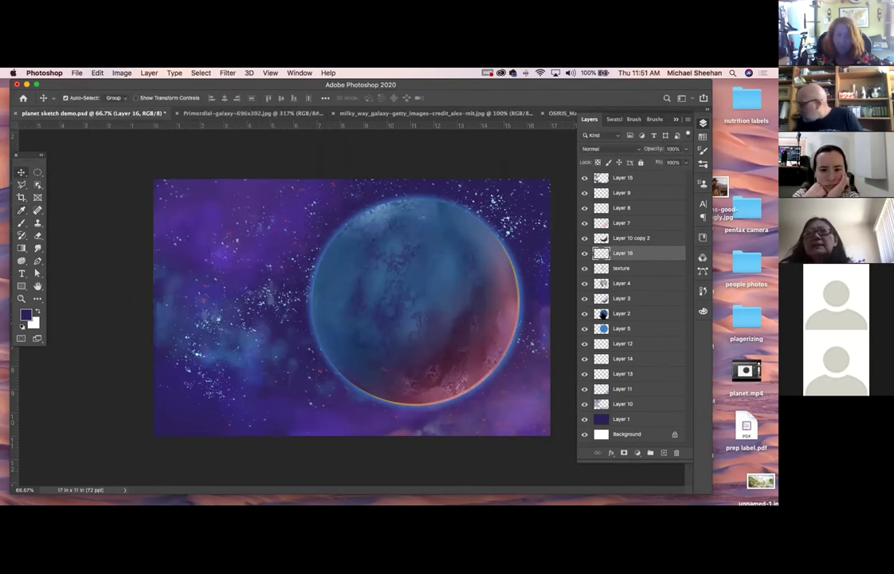
double_click(625, 253)
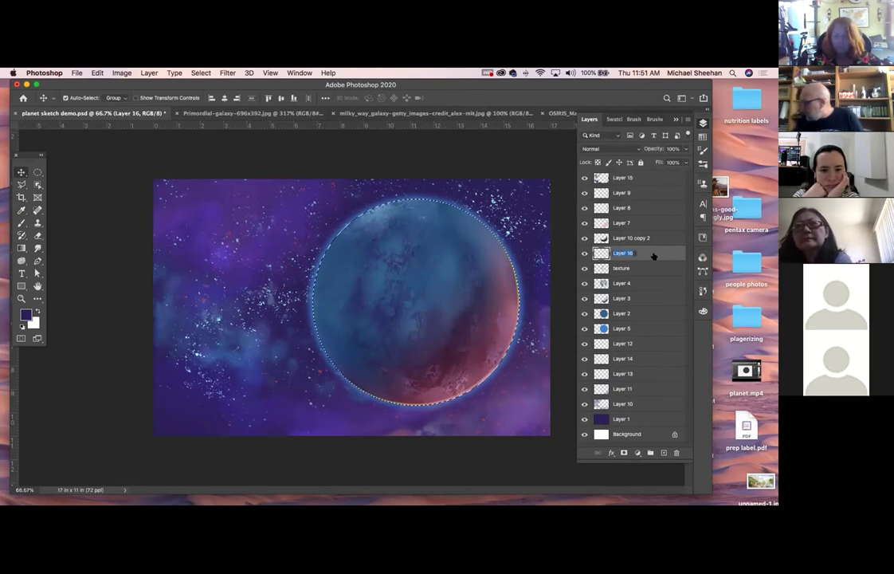
text(edge)
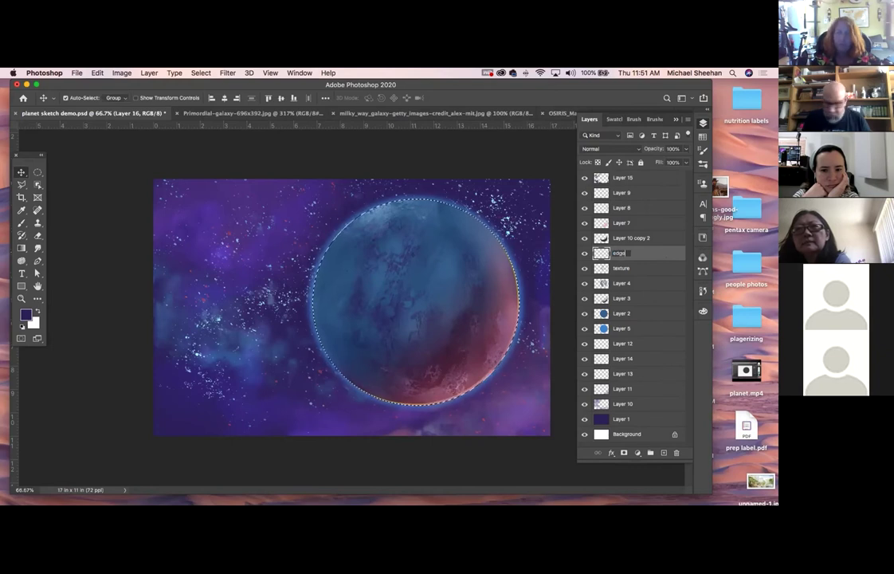
key(Return)
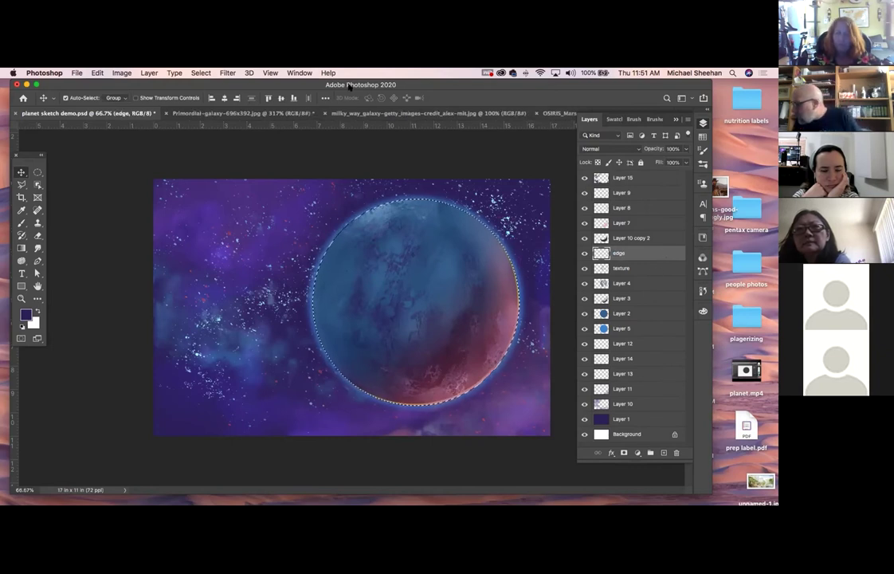
Apply a 2.4-pixel Gaussian Blur to the edge layer, then deselect
click(228, 73)
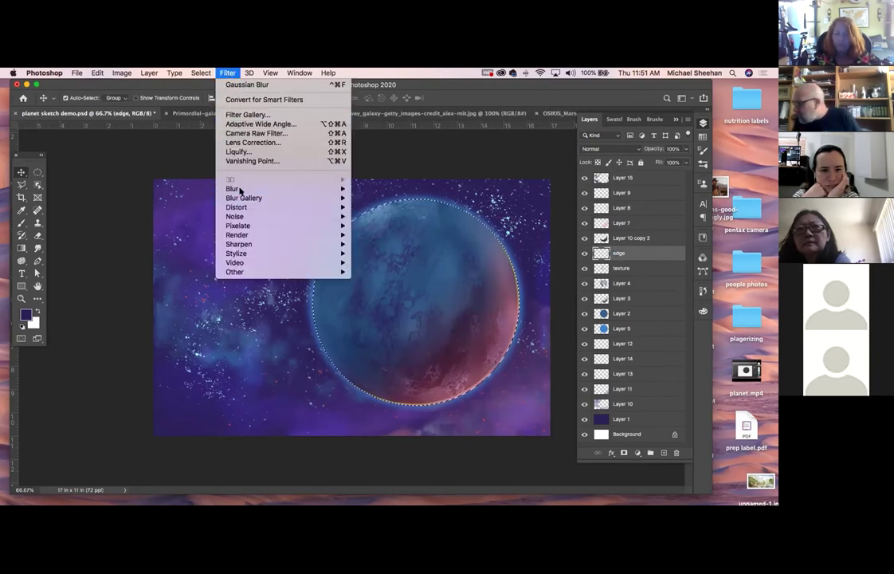
mouse_move(230, 228)
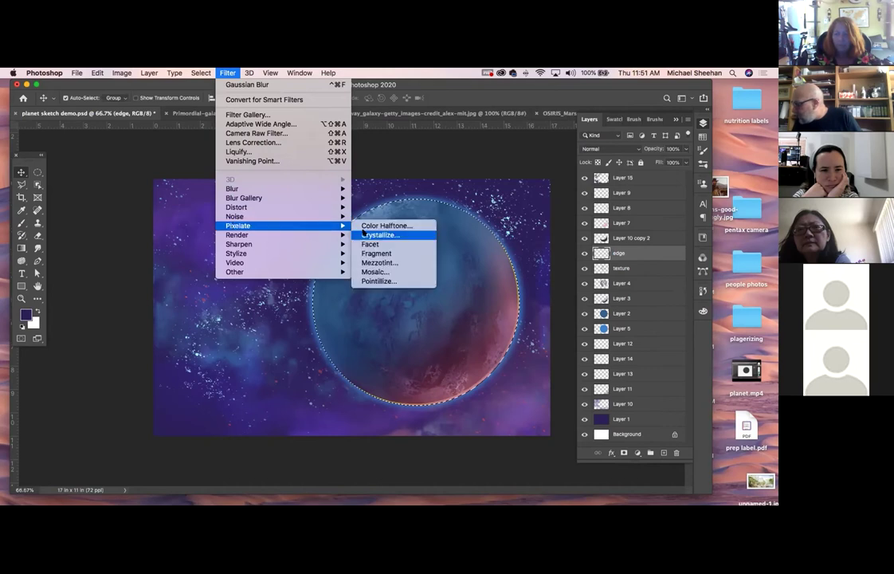
mouse_move(257, 197)
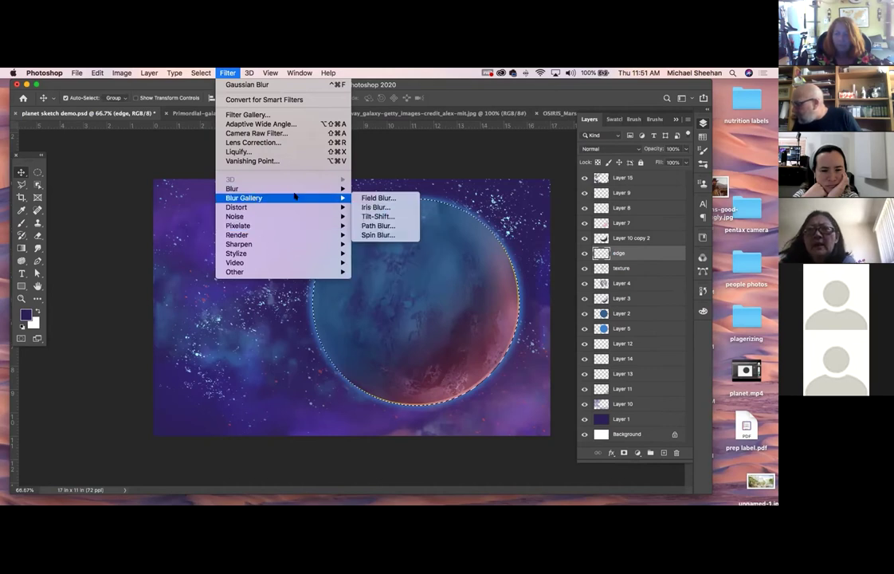
click(389, 227)
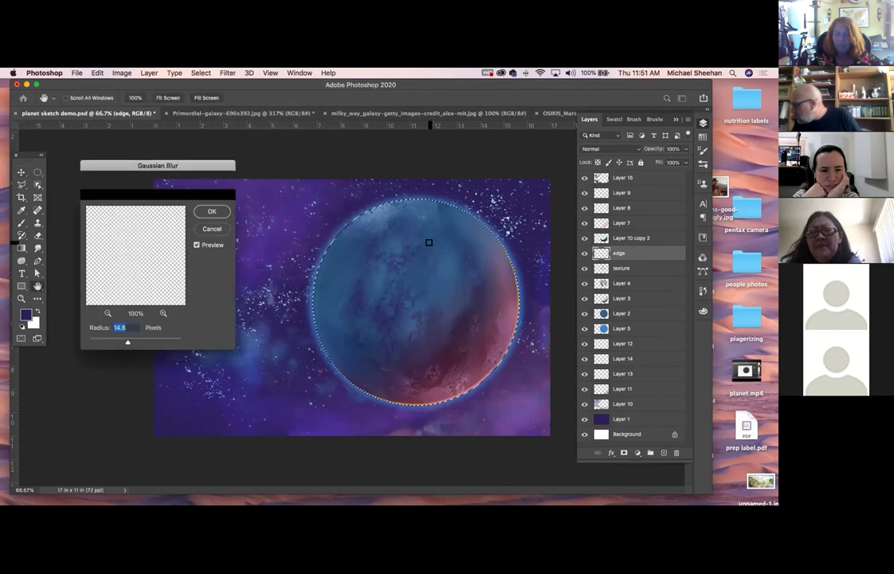
drag(123, 343, 99, 342)
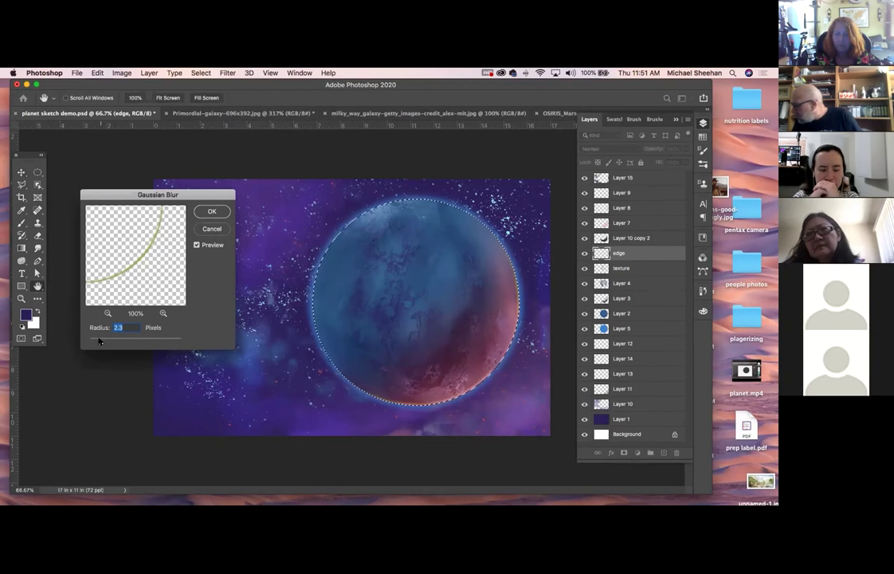
click(213, 209)
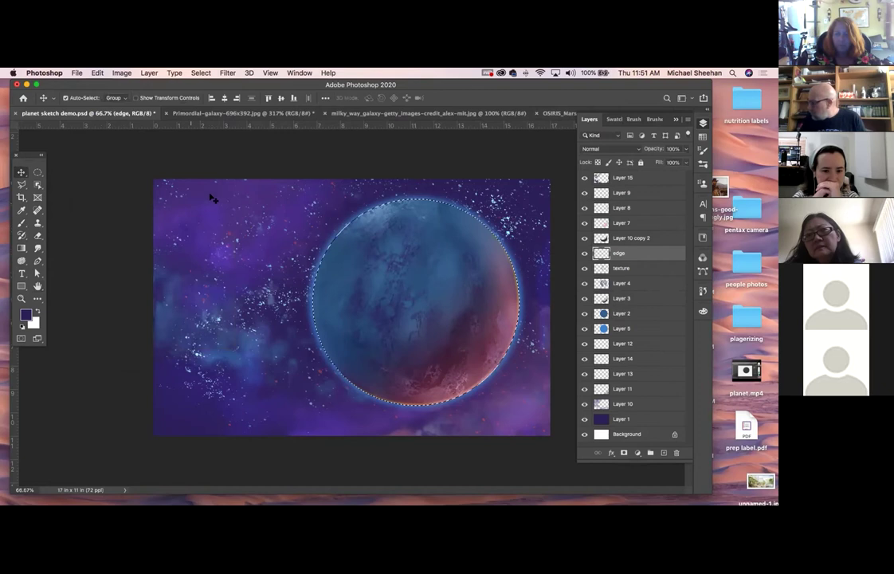
key(super+d)
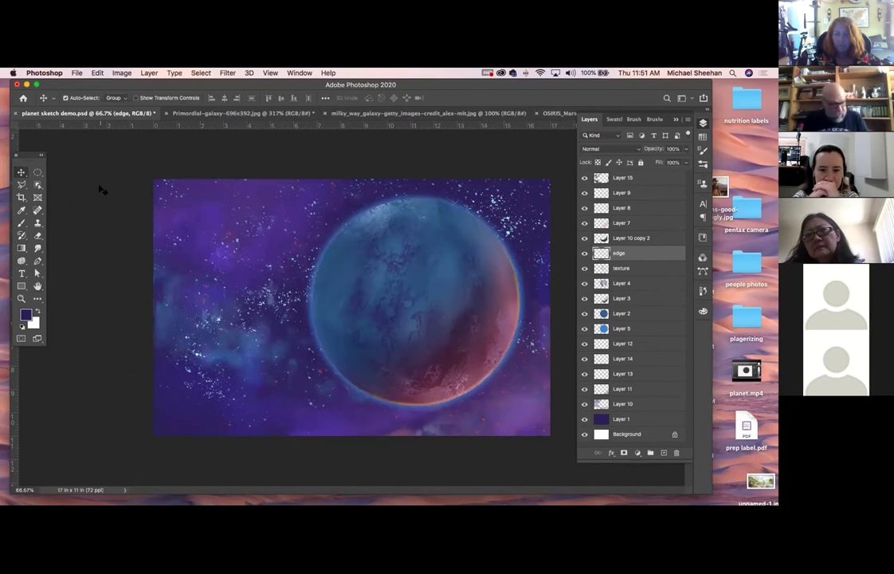
Set Hue/Saturation on the edge layer to saturation +100 and lightness -5
key(super+b)
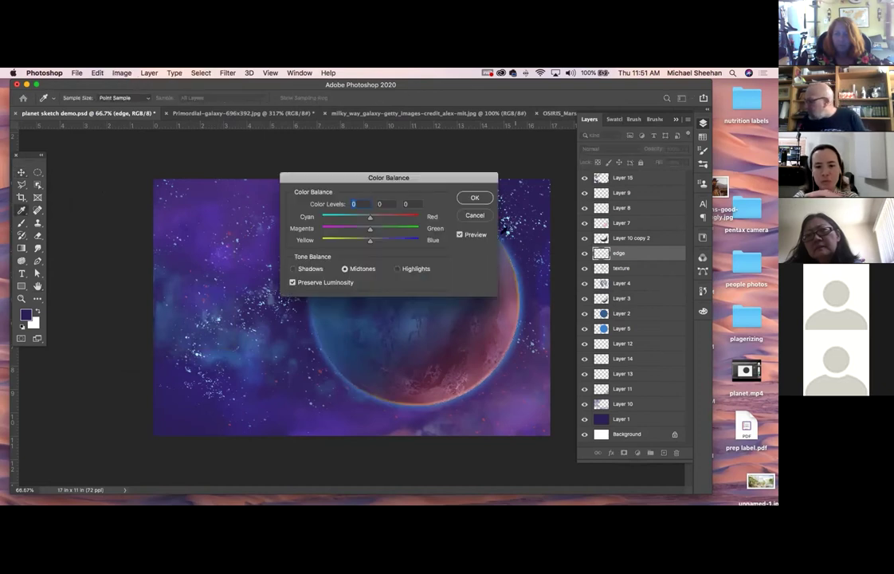
key(Escape)
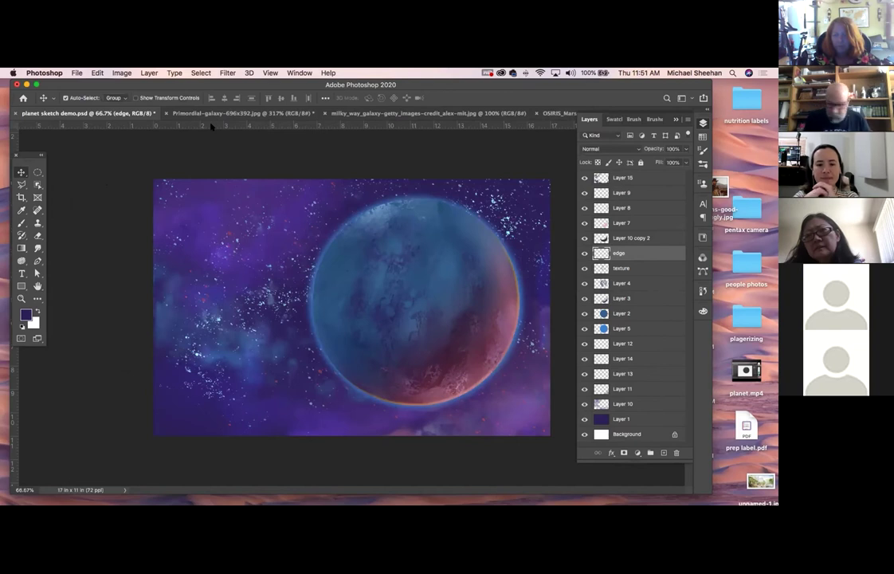
key(super+u)
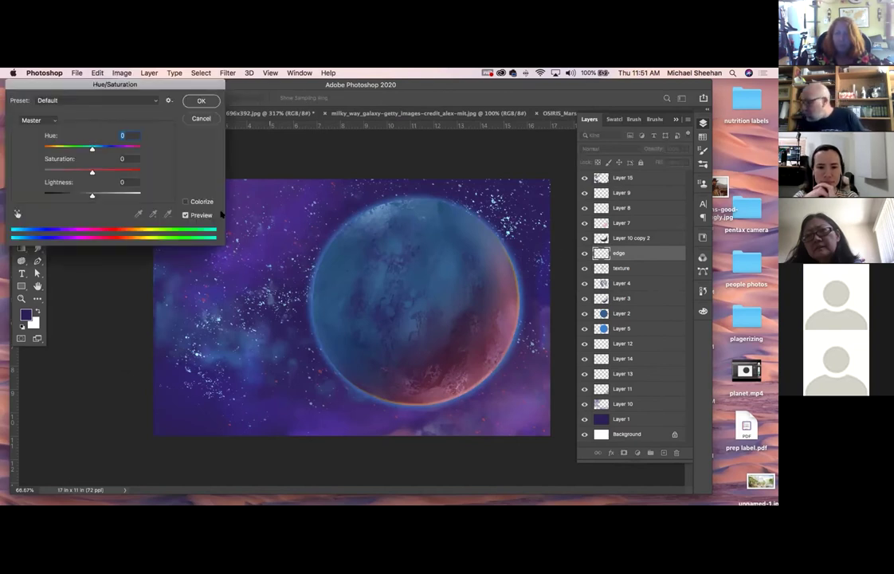
drag(94, 173, 144, 172)
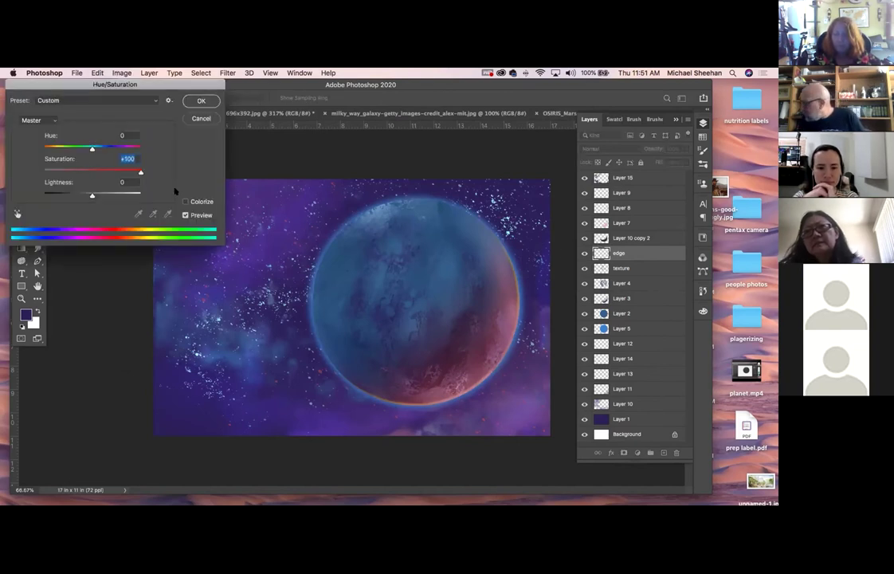
drag(91, 197, 88, 196)
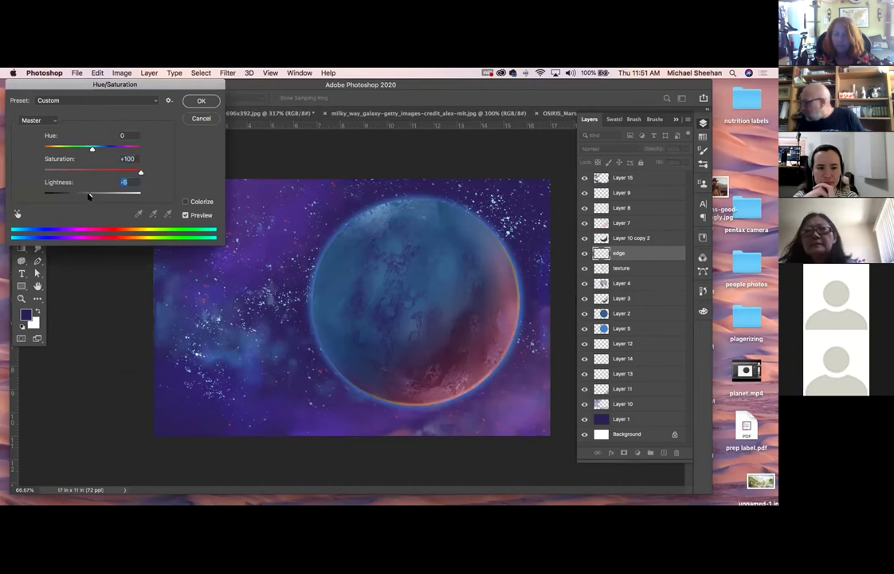
click(200, 101)
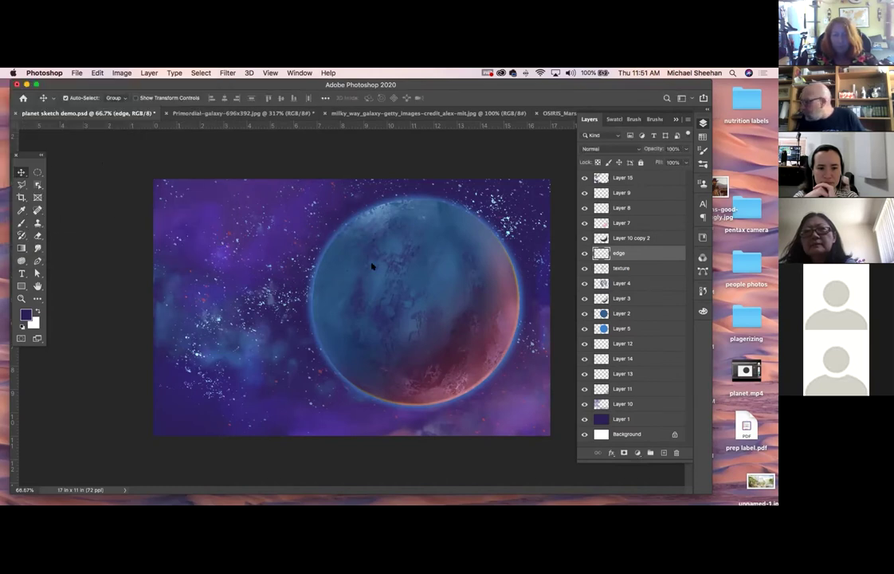
key(m)
click(639, 179)
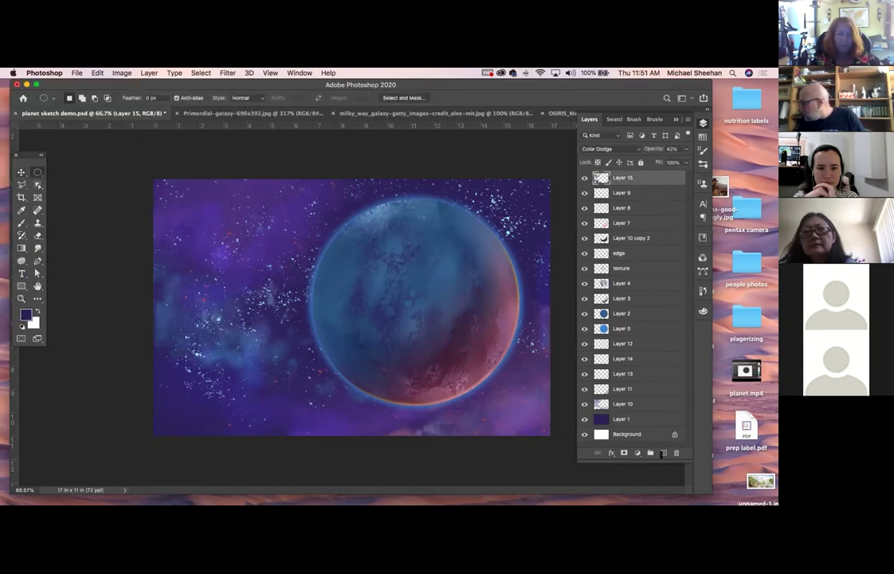
Add empty Layer 16 on top, then select Layers 16 through 10 together
click(662, 452)
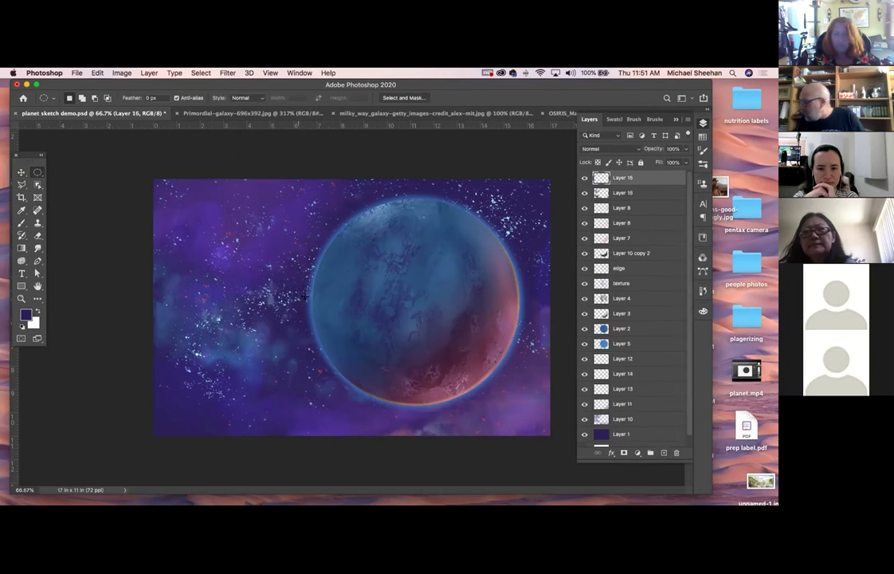
click(703, 123)
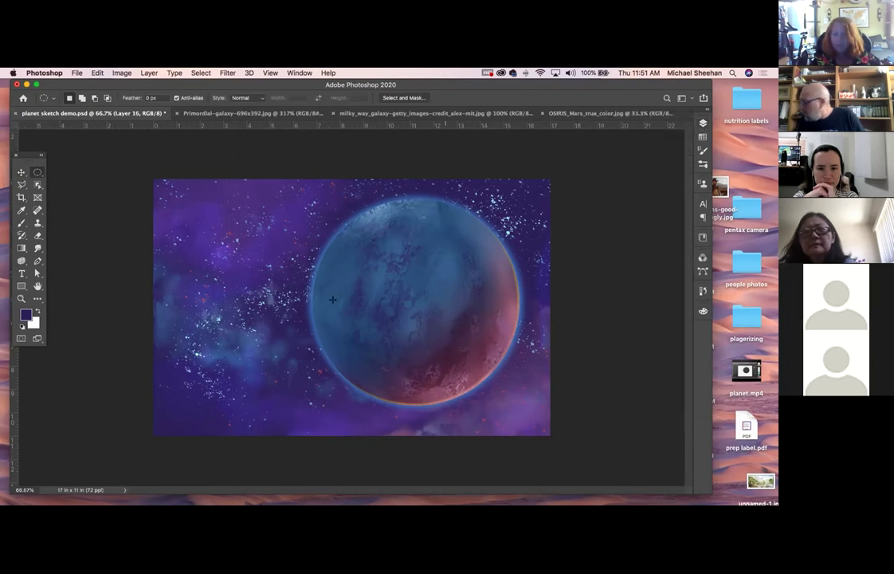
drag(243, 292, 565, 314)
click(567, 316)
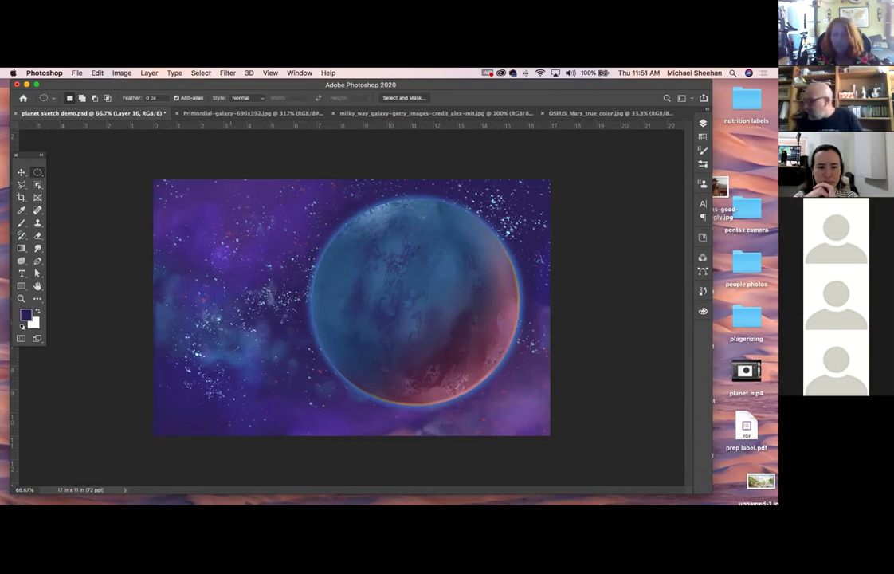
click(21, 173)
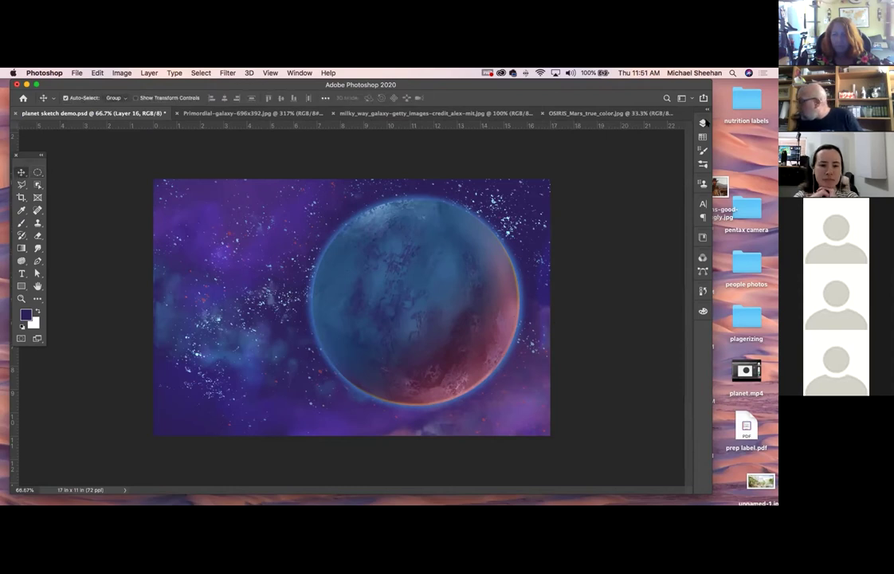
click(703, 122)
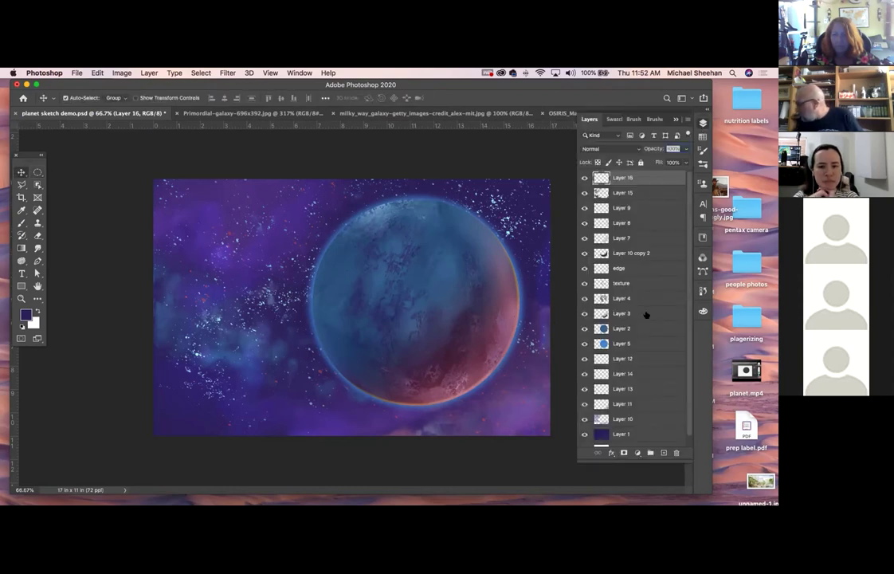
shift+click(646, 421)
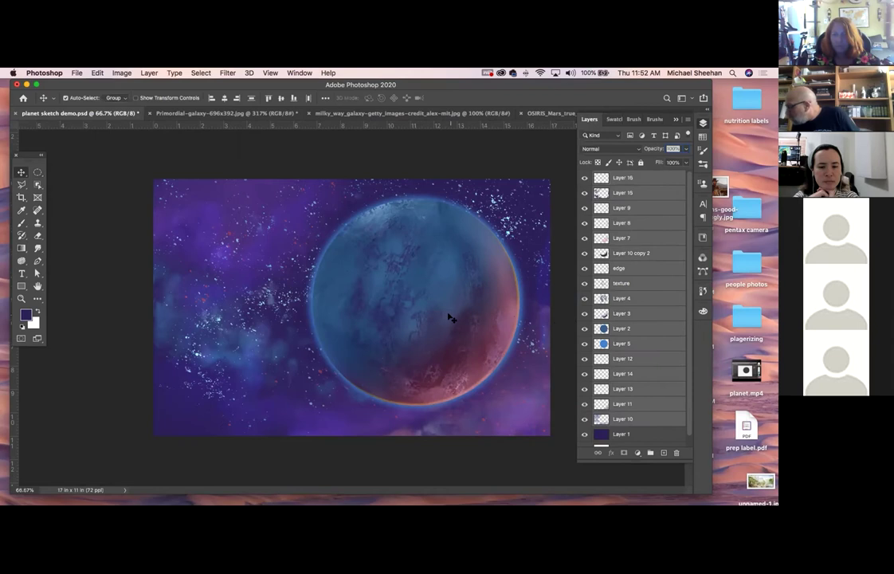
drag(432, 313, 451, 323)
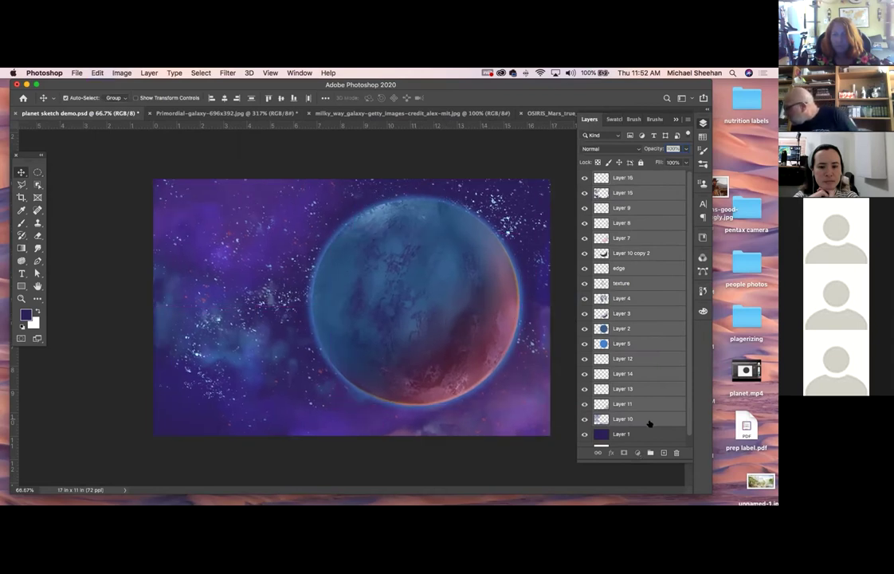
click(649, 420)
click(644, 390)
click(584, 388)
click(585, 389)
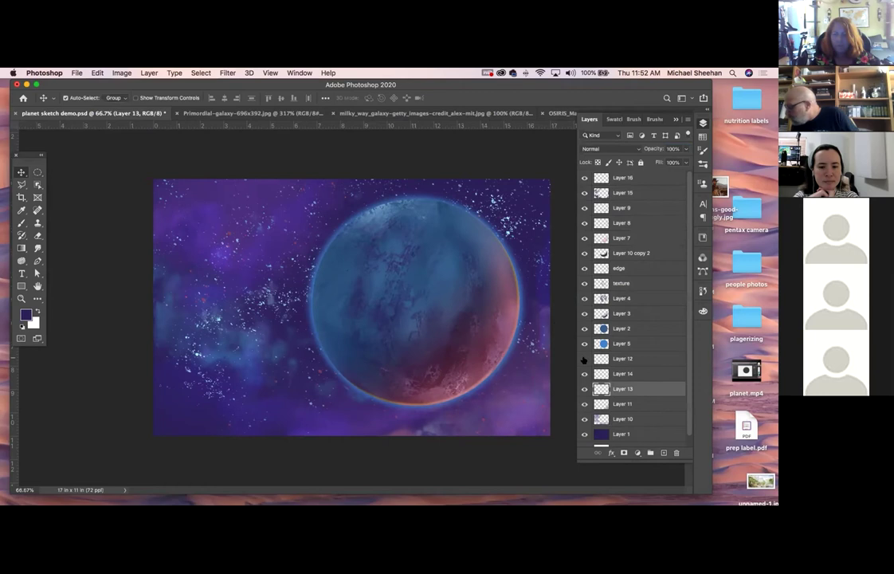
click(637, 344)
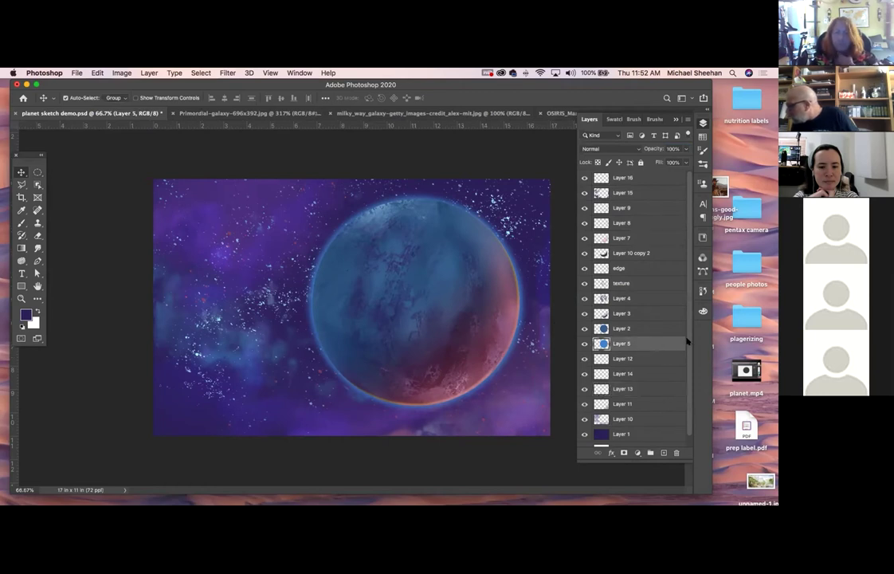
shift+click(662, 180)
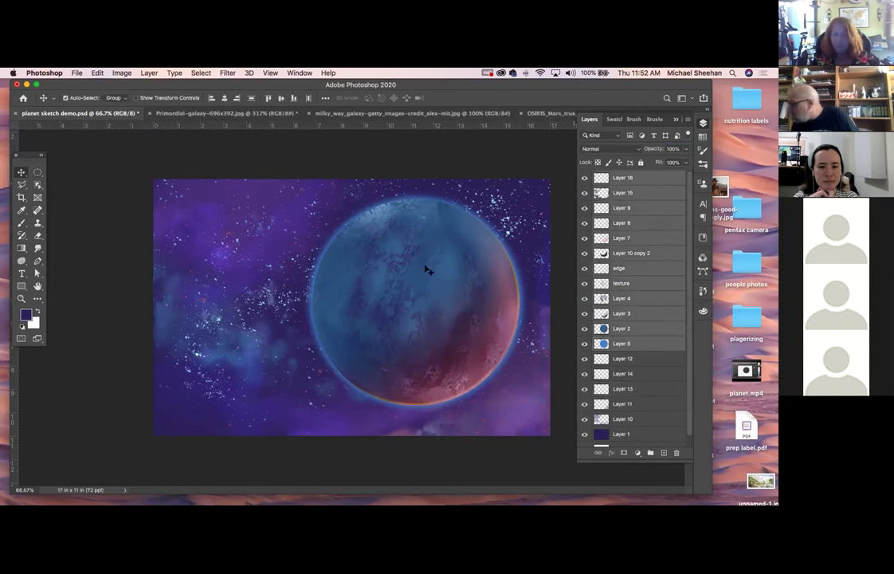
drag(405, 275, 440, 273)
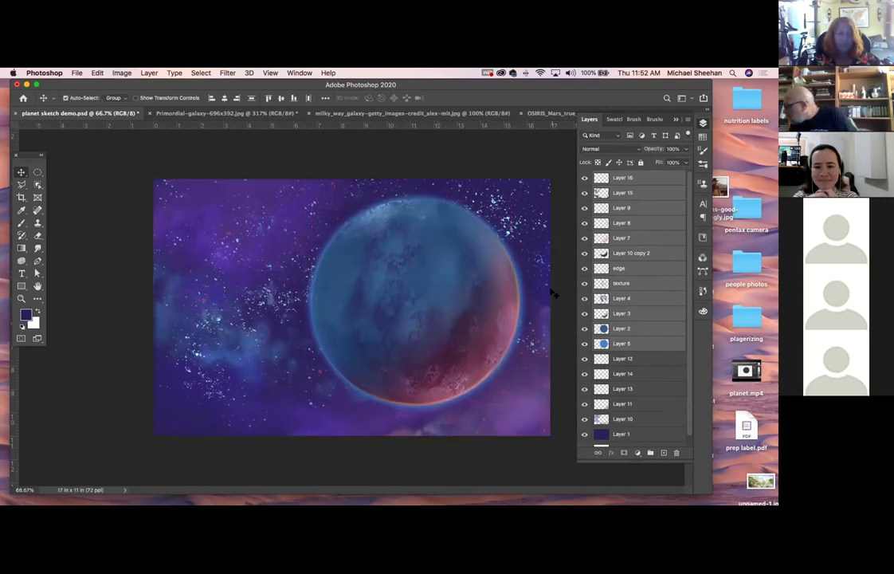
click(584, 313)
click(584, 313)
click(584, 298)
click(584, 298)
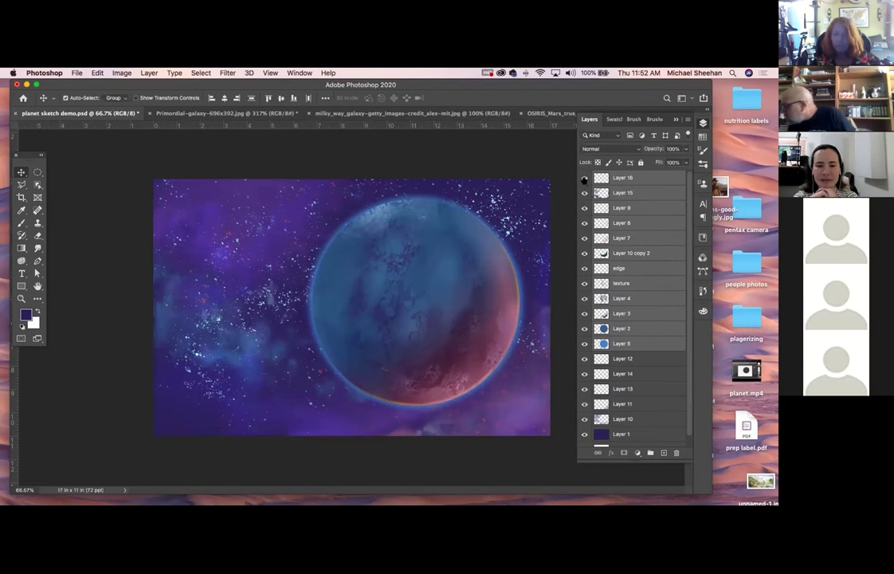
click(584, 298)
click(584, 299)
click(584, 299)
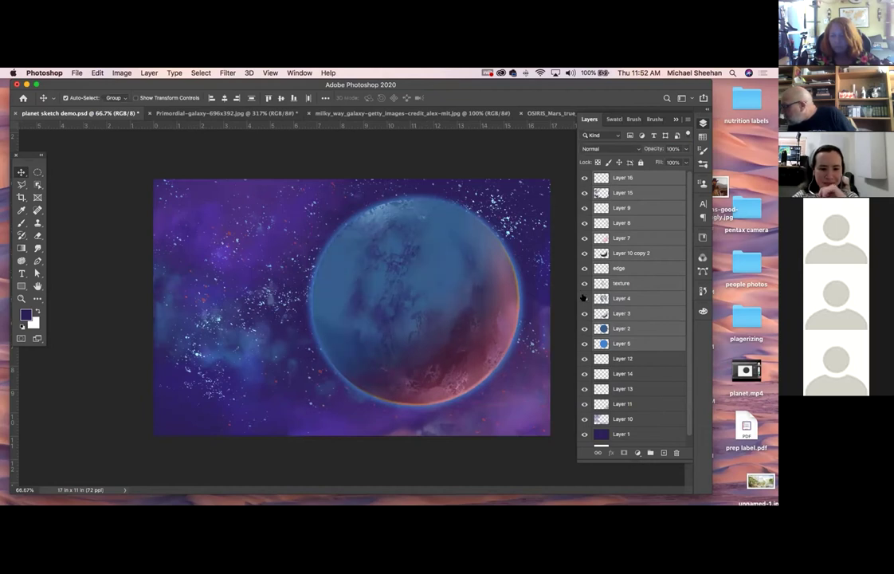
click(584, 298)
click(584, 283)
click(584, 283)
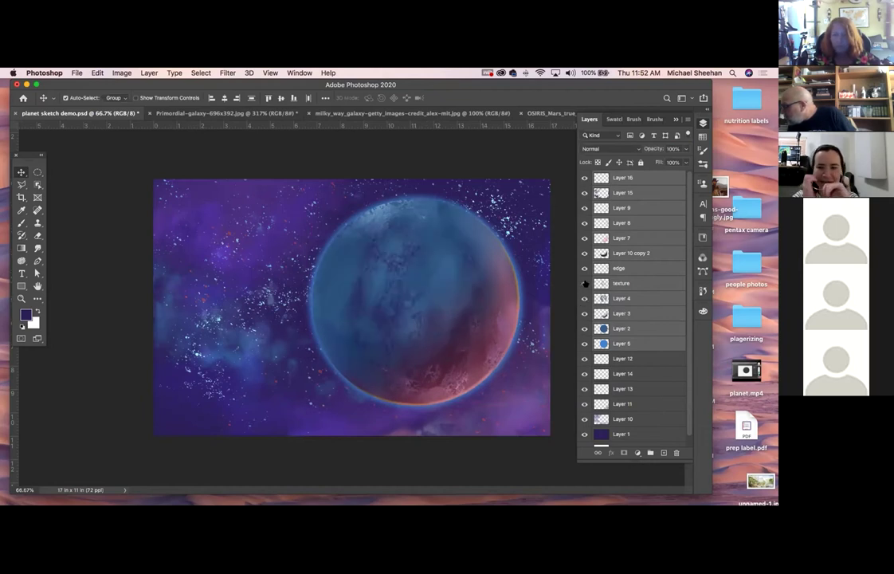
click(585, 343)
click(584, 343)
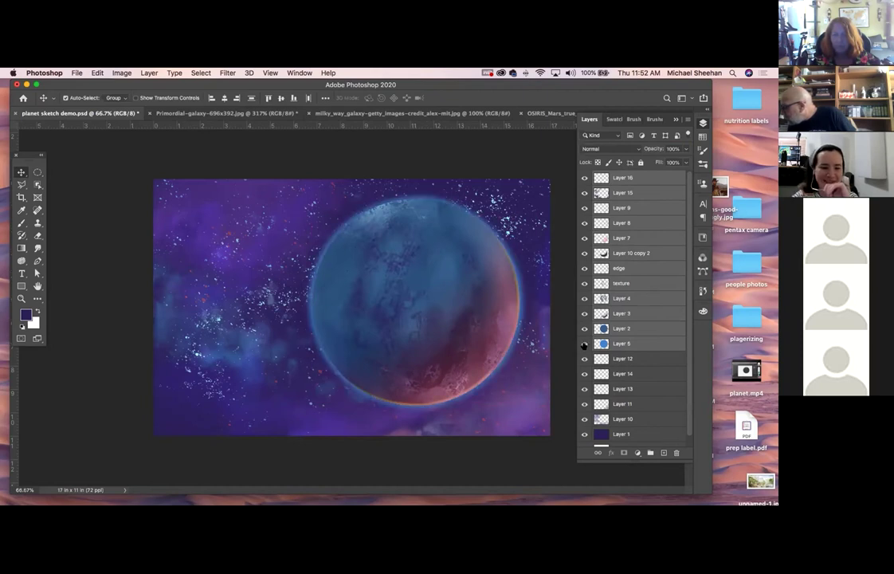
click(584, 329)
click(585, 328)
click(585, 328)
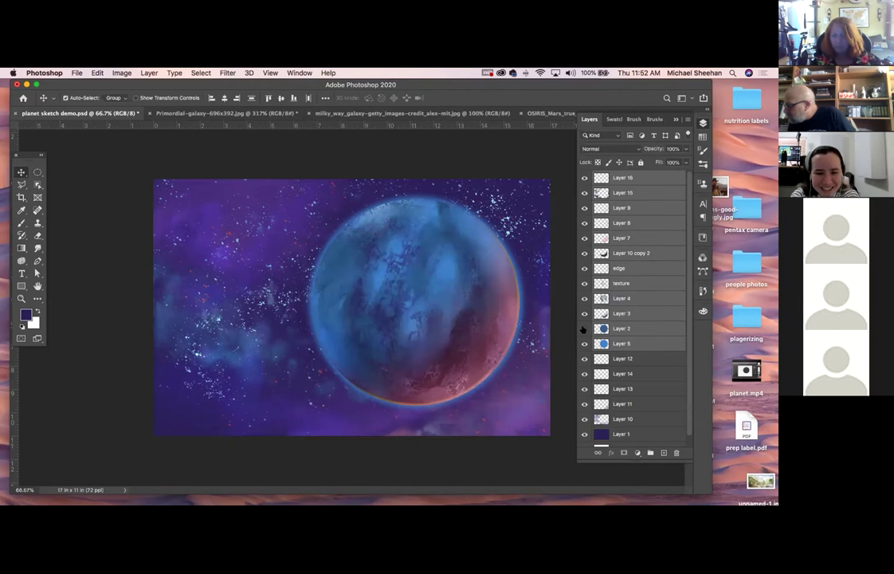
click(584, 328)
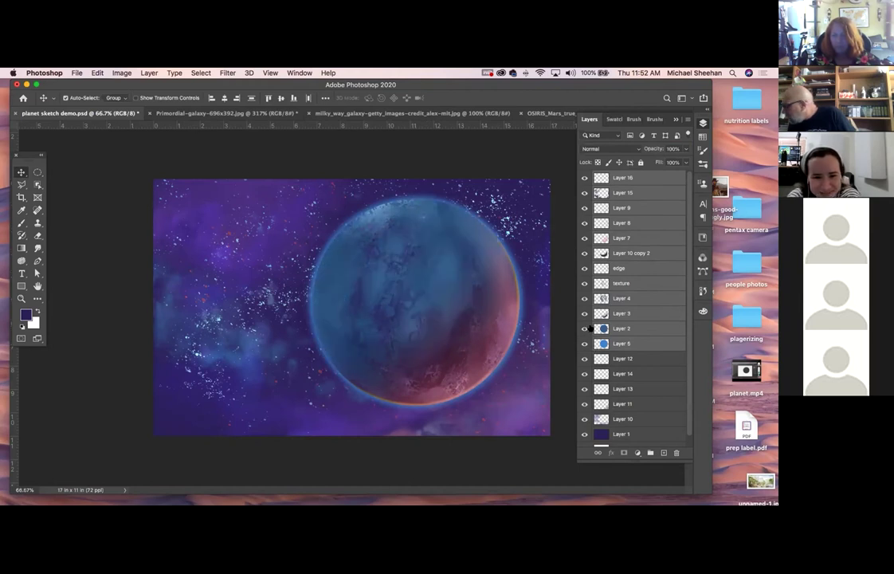
click(621, 330)
click(584, 328)
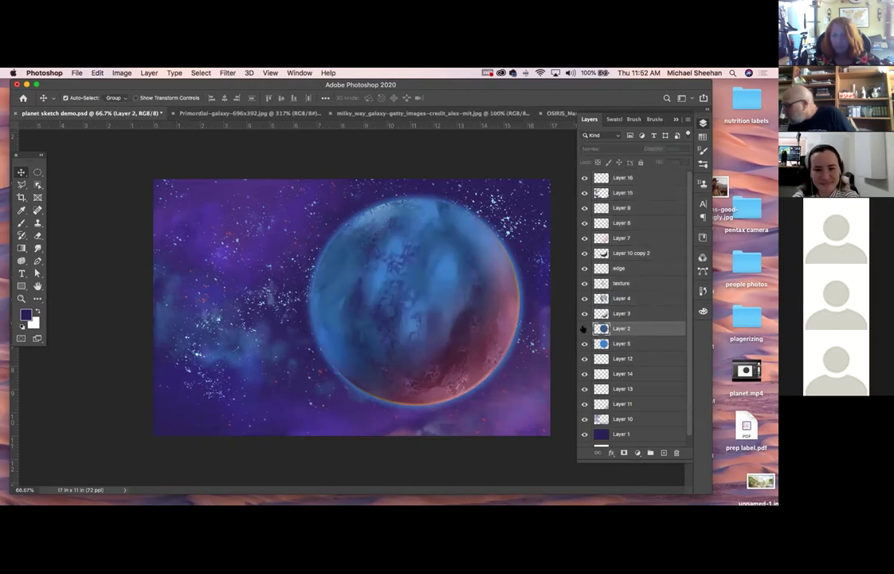
click(584, 328)
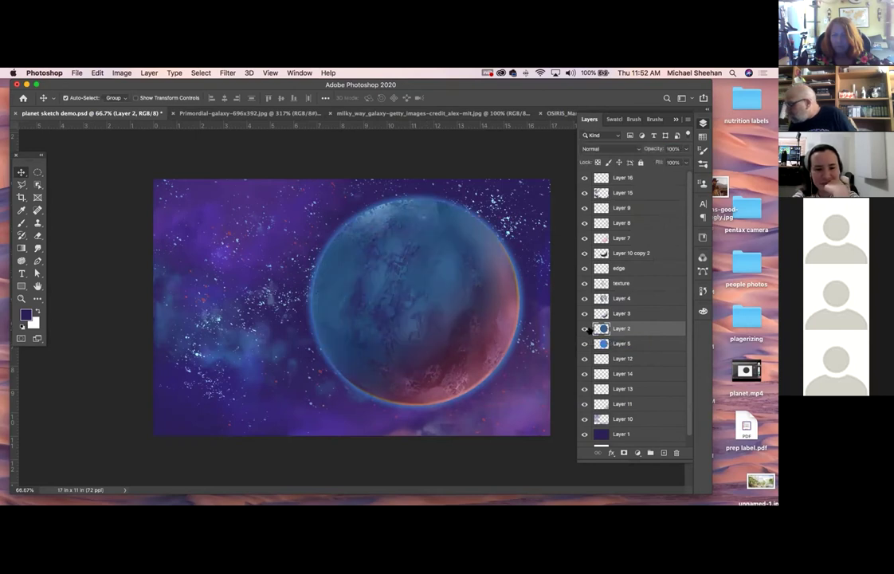
click(627, 358)
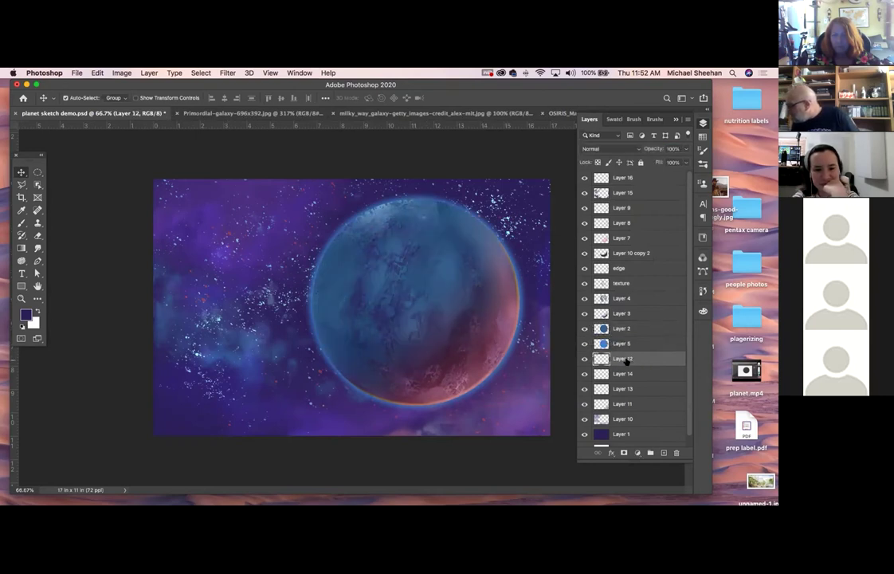
click(639, 343)
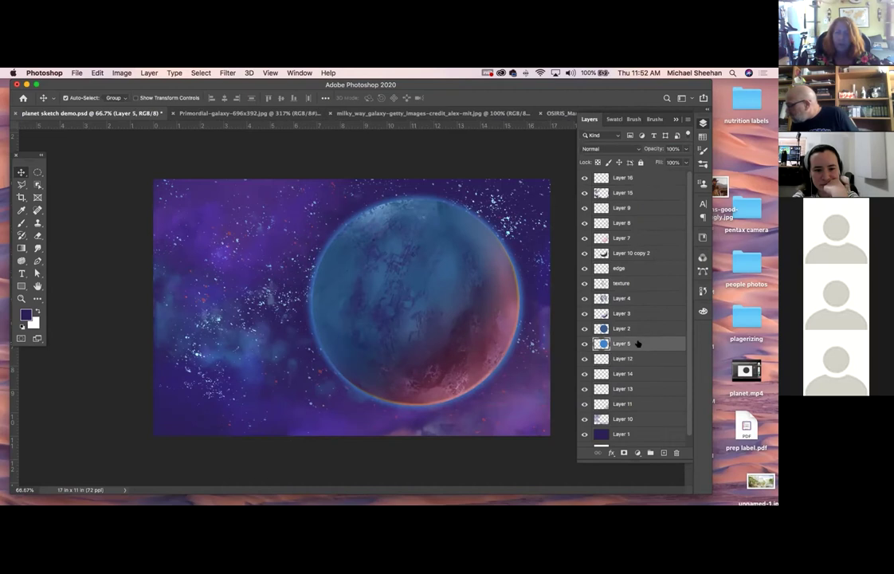
super+click(604, 197)
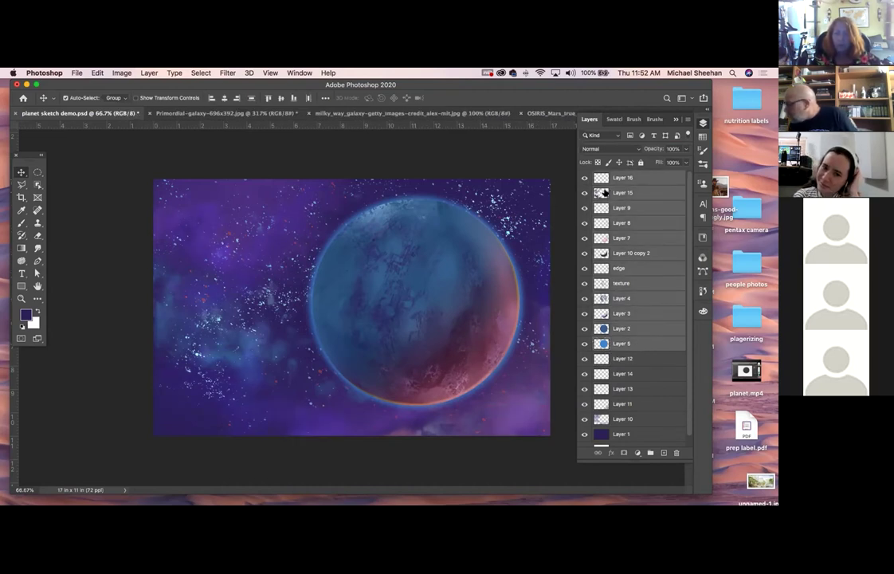
Select all planet layers from Layer 16 down to Layer 2
super+click(602, 192)
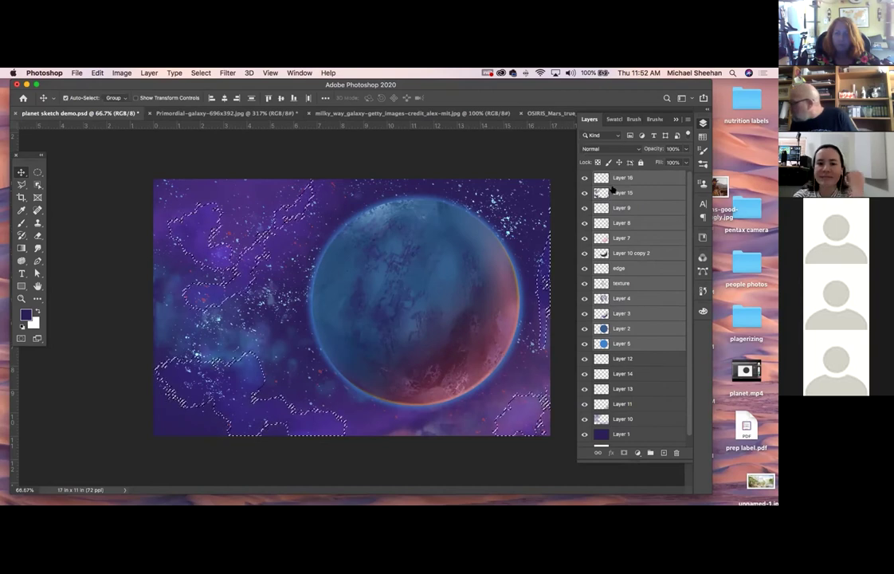
click(642, 179)
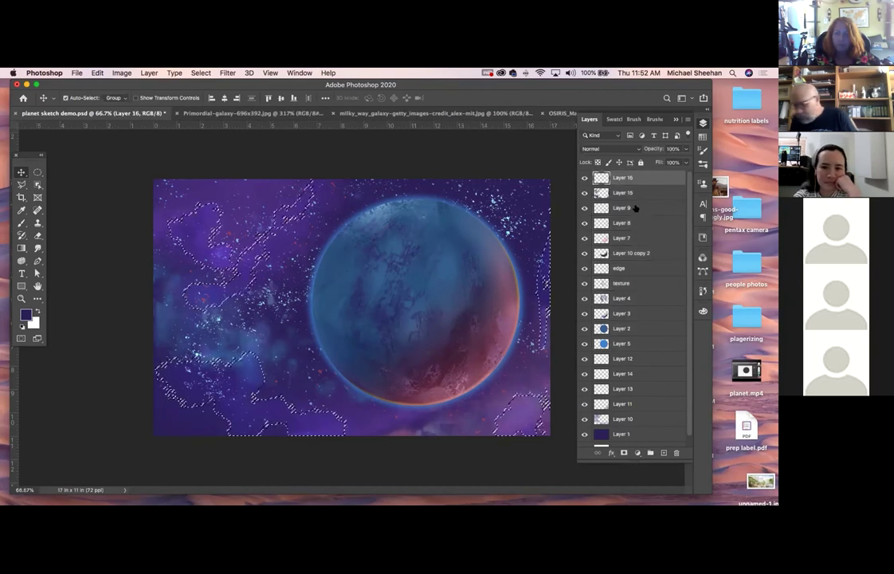
key(super+d)
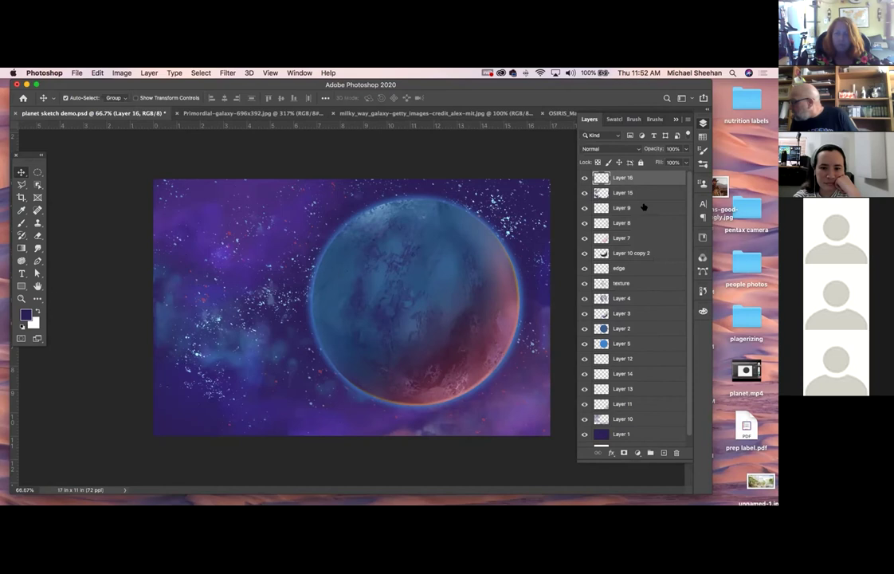
shift+click(643, 208)
click(644, 182)
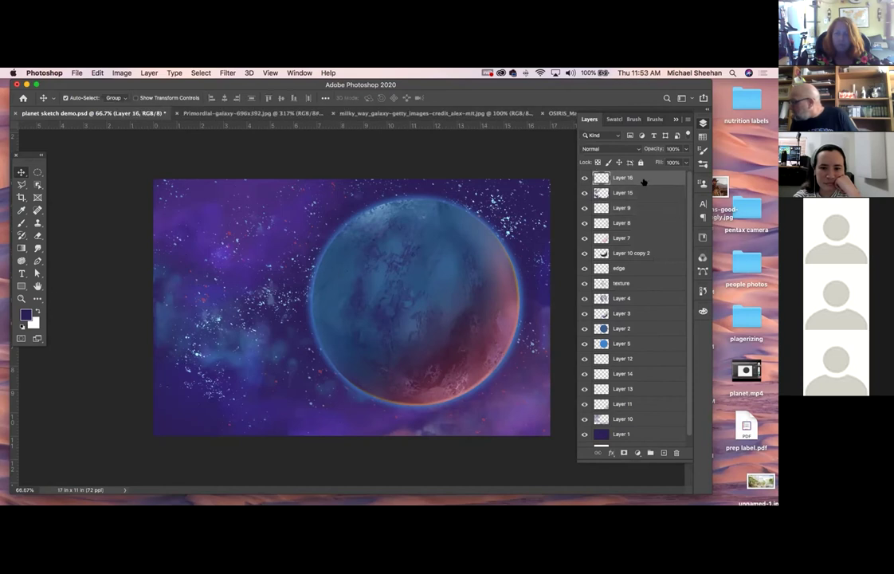
shift+click(640, 223)
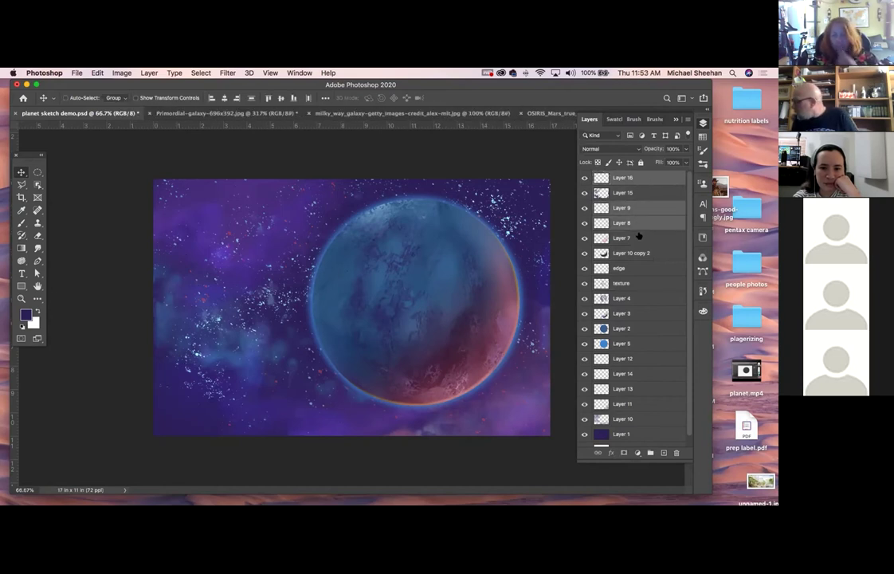
shift+click(639, 237)
shift+click(642, 254)
shift+click(641, 268)
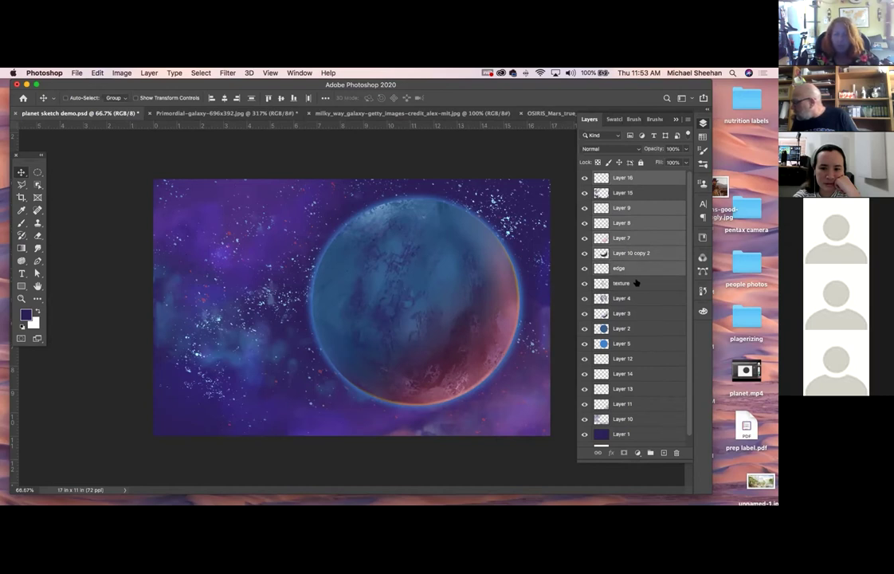
shift+click(636, 283)
shift+click(650, 300)
shift+click(645, 314)
shift+click(643, 327)
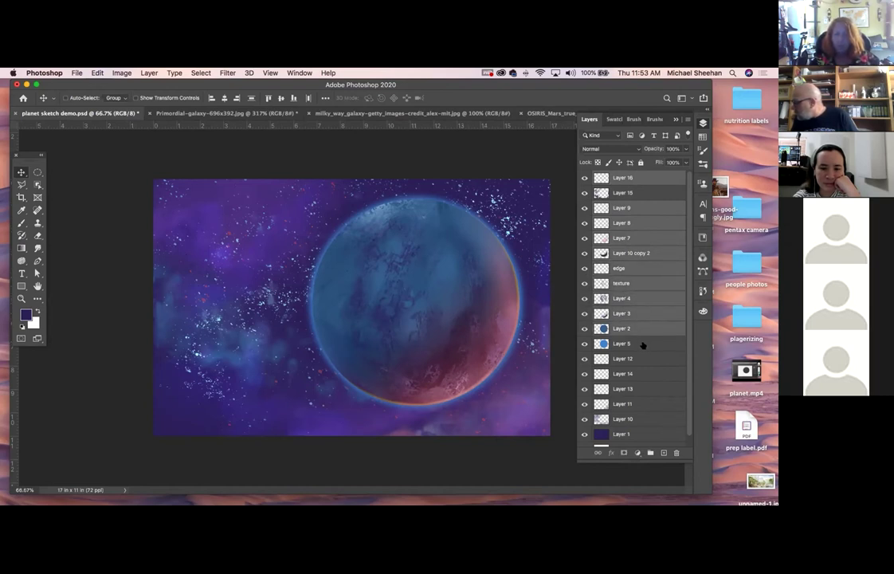
Scale the selected planet layers to 90.05% and shift them right
drag(481, 319, 446, 319)
key(super+t)
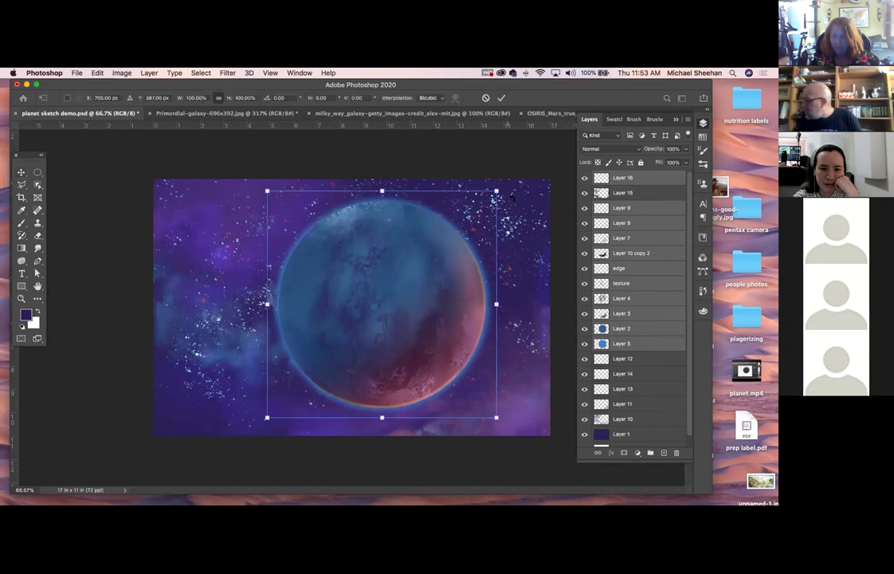
drag(496, 191, 475, 210)
drag(355, 314, 397, 307)
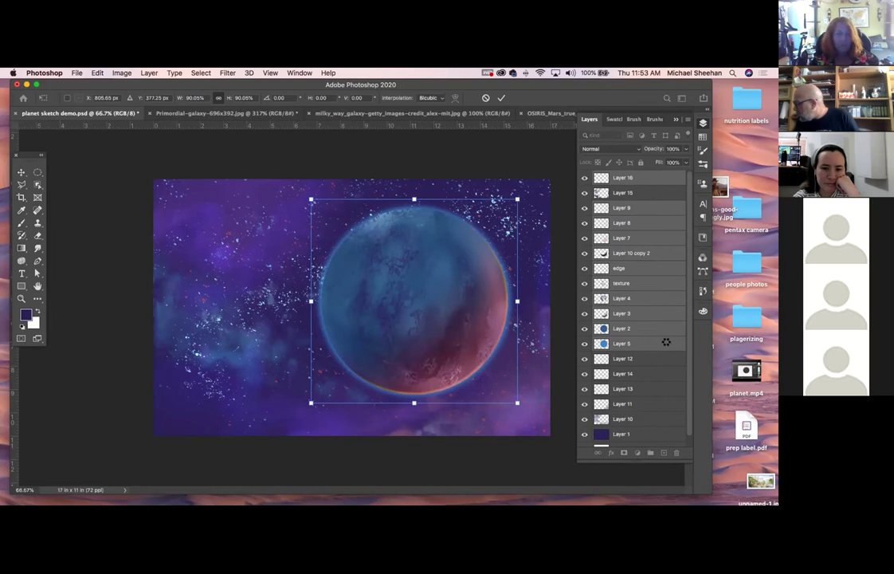
key(Return)
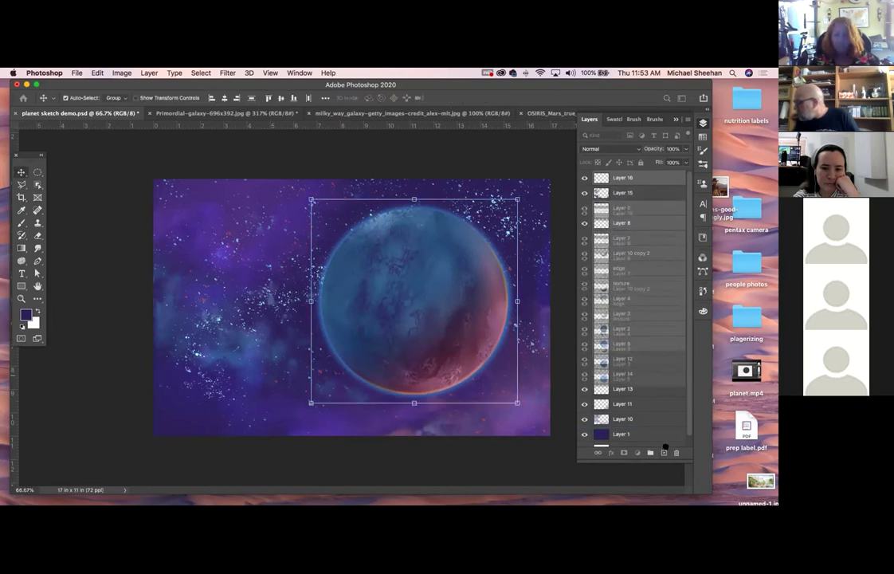
Merge duplicates of the planet layers into Layer 16 copy, hide the originals, and nudge it up-right
key(super+j)
key(super+e)
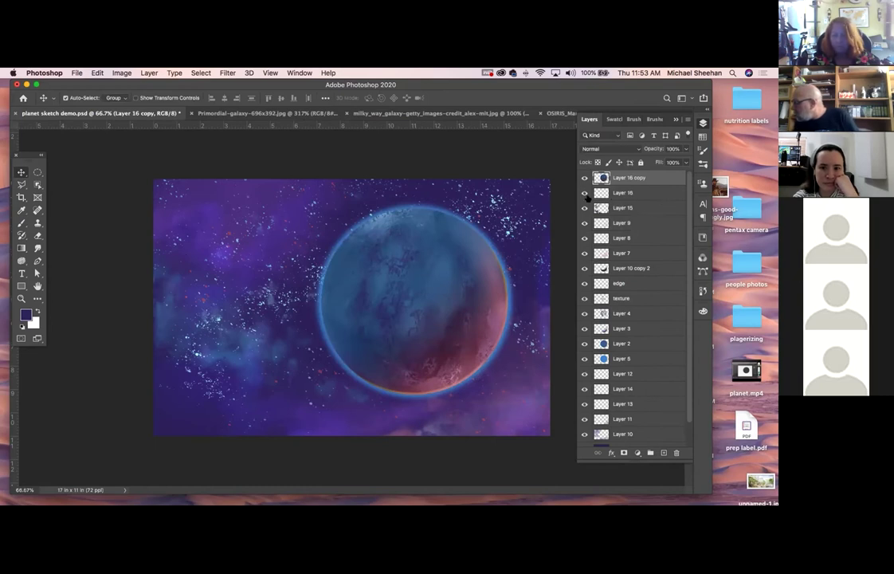
drag(585, 193, 582, 242)
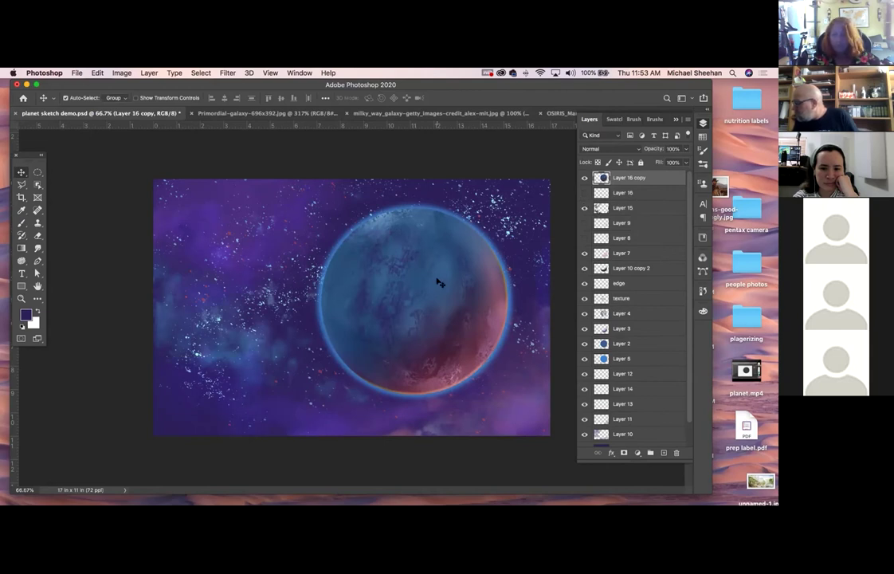
drag(586, 253, 583, 355)
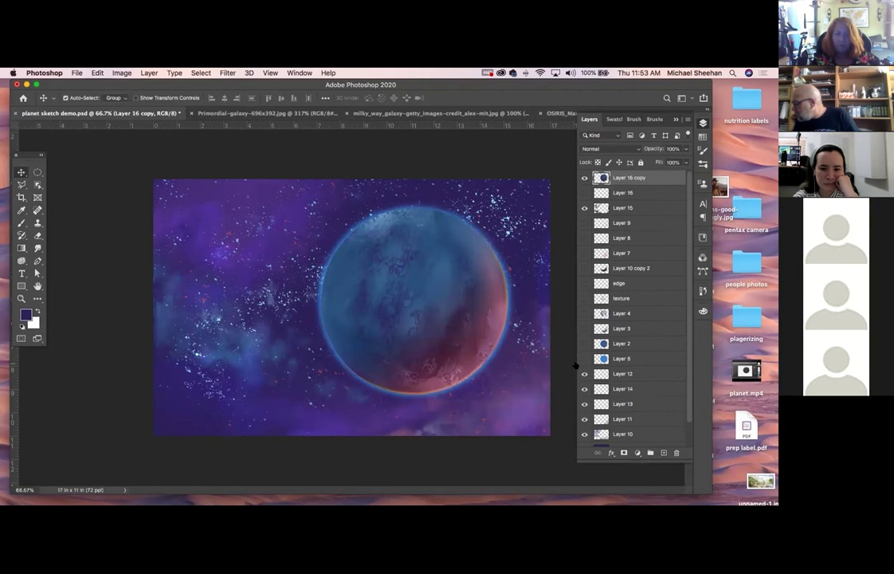
mouse_move(469, 311)
mouse_down()
mouse_move(471, 320)
mouse_move(464, 290)
mouse_move(480, 292)
mouse_up()
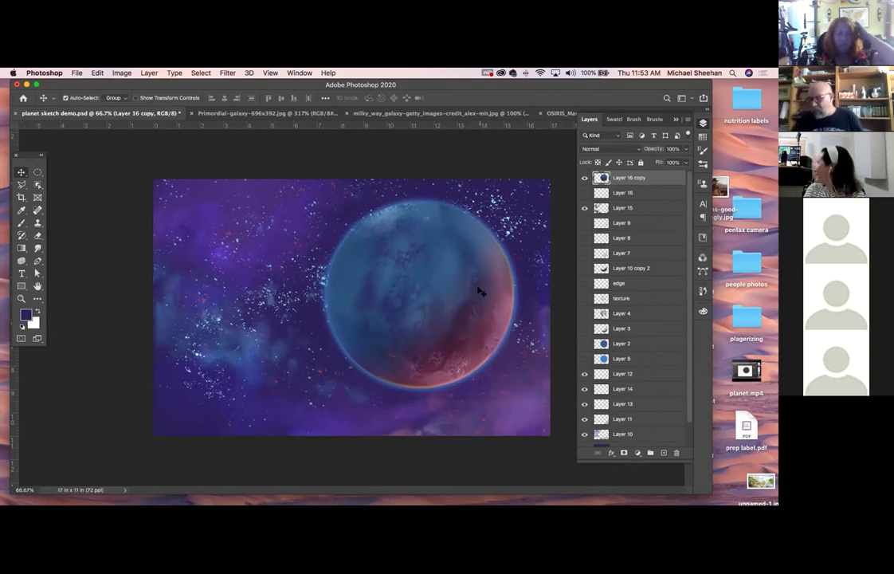
Set pure red ff0000 as the painting colour and add a new empty Layer 17
click(611, 119)
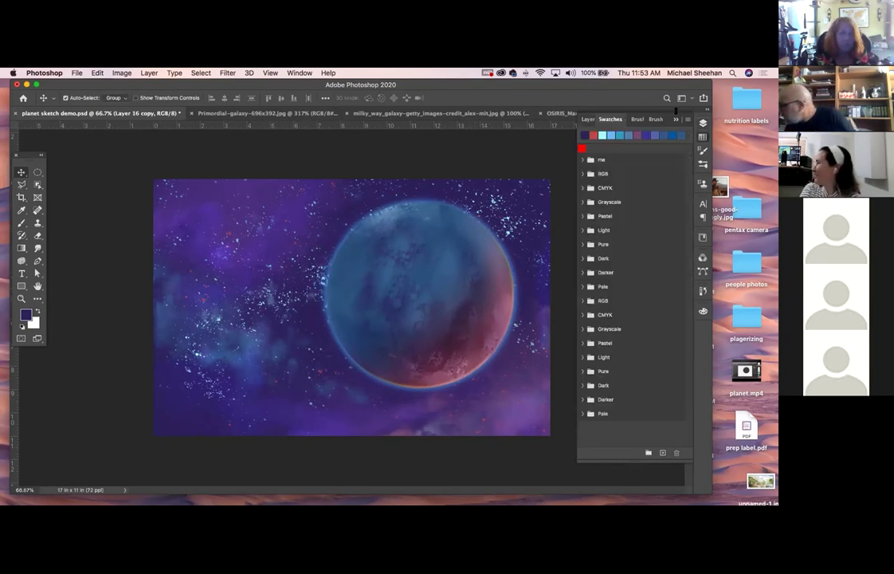
click(582, 147)
click(588, 119)
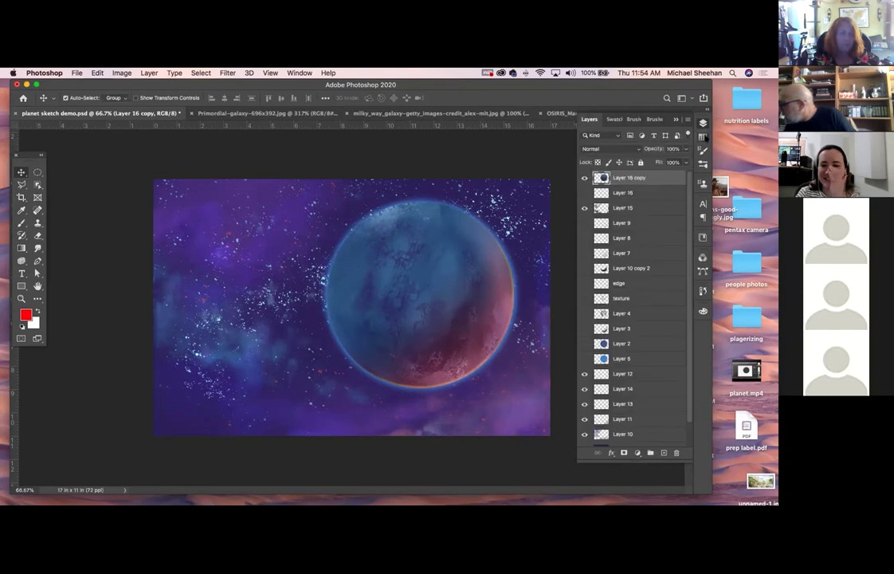
click(663, 452)
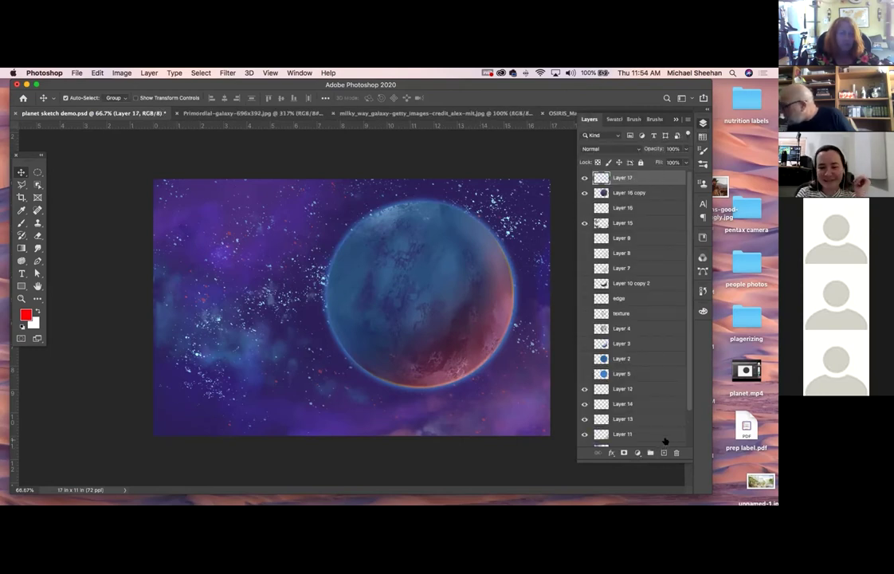
click(22, 222)
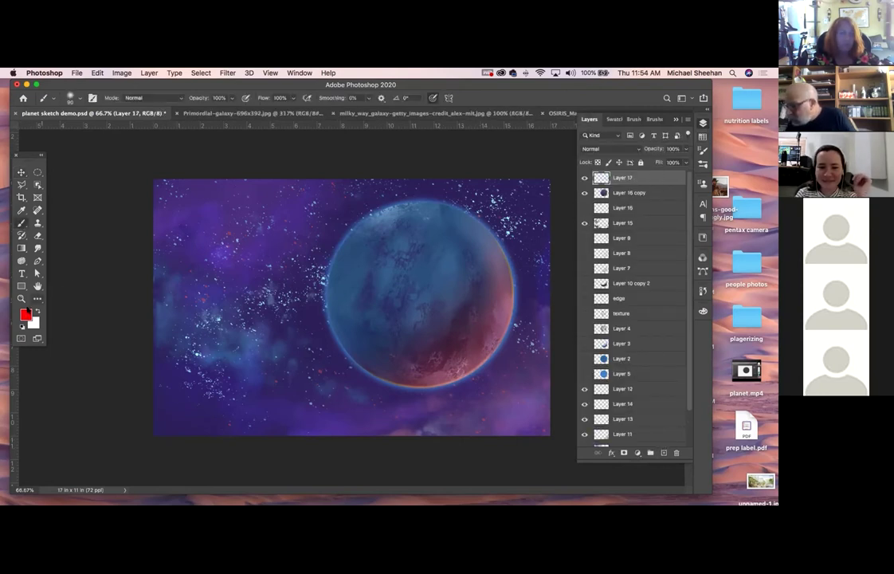
click(26, 315)
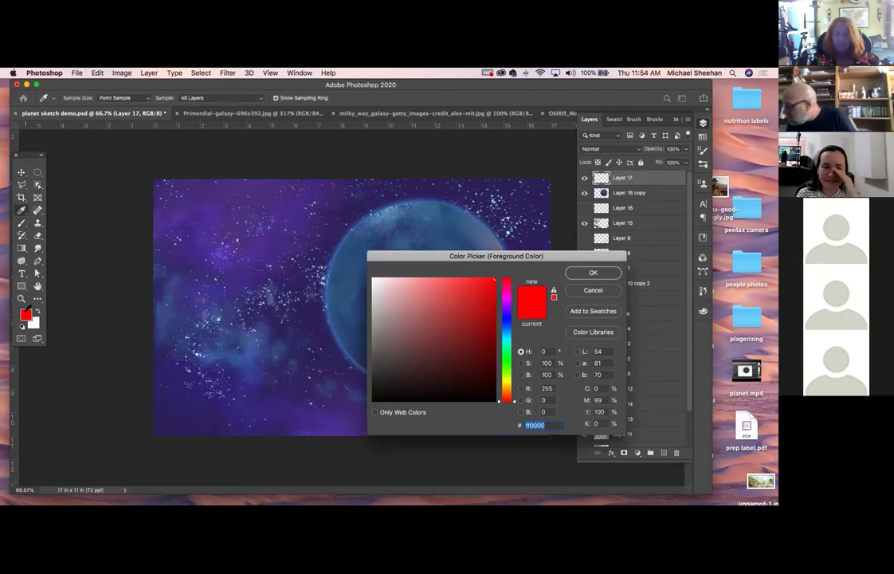
click(593, 273)
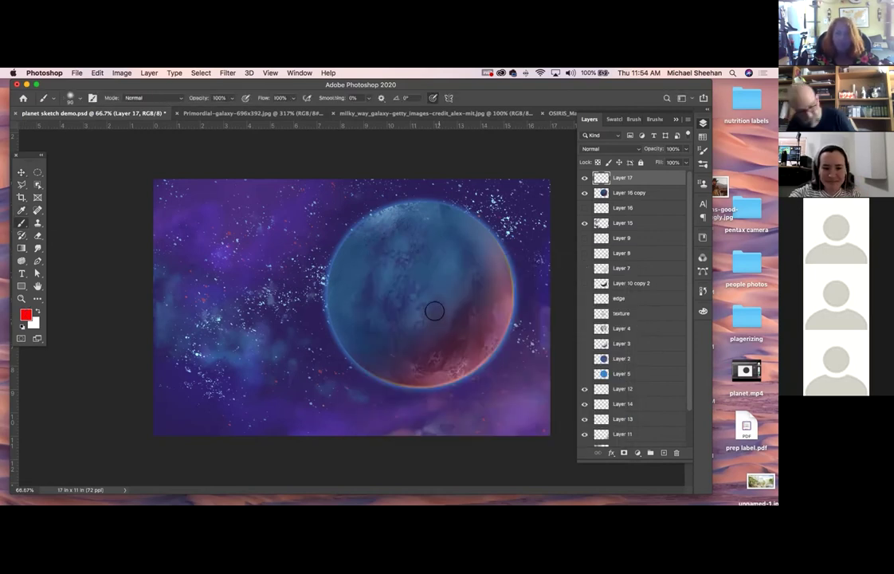
Choose the Pencil Sketch 2 brush from the Drawing brush group
click(73, 97)
click(73, 98)
click(75, 97)
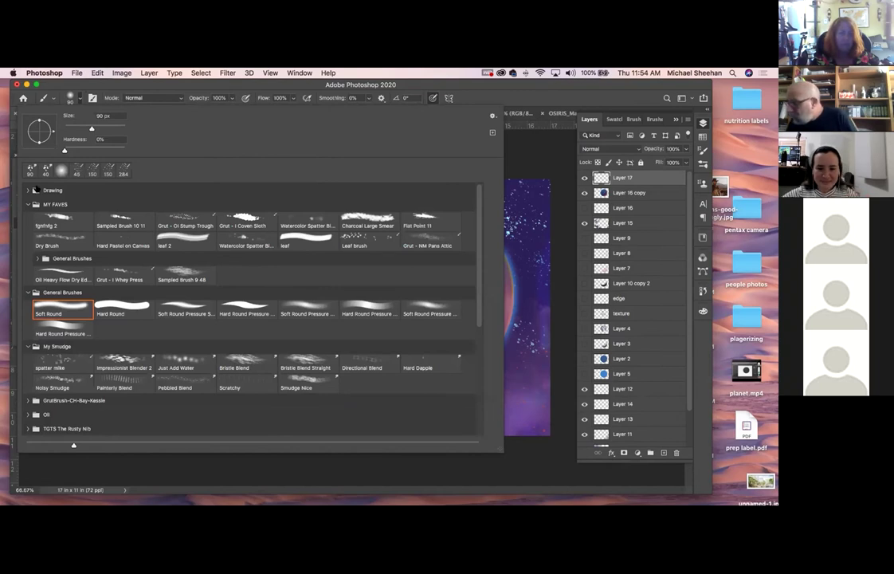
click(53, 191)
click(58, 203)
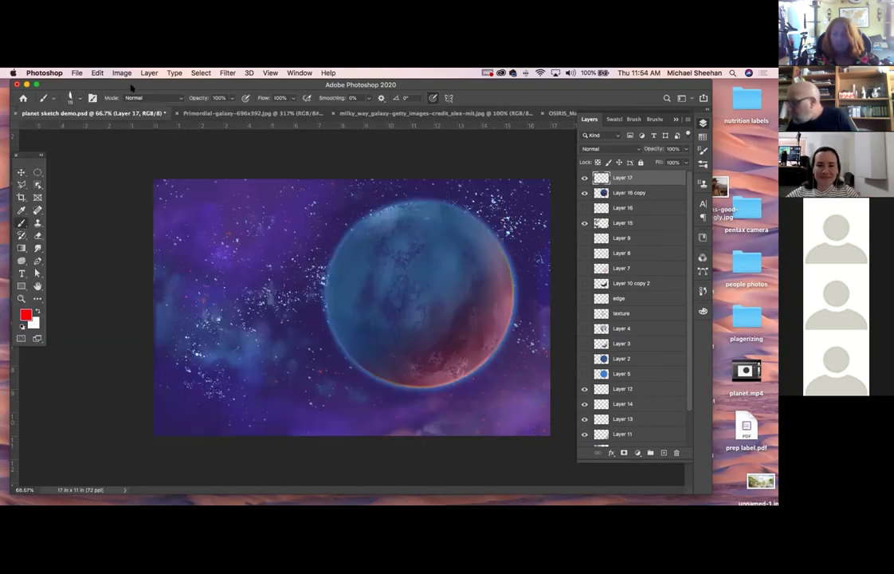
click(117, 83)
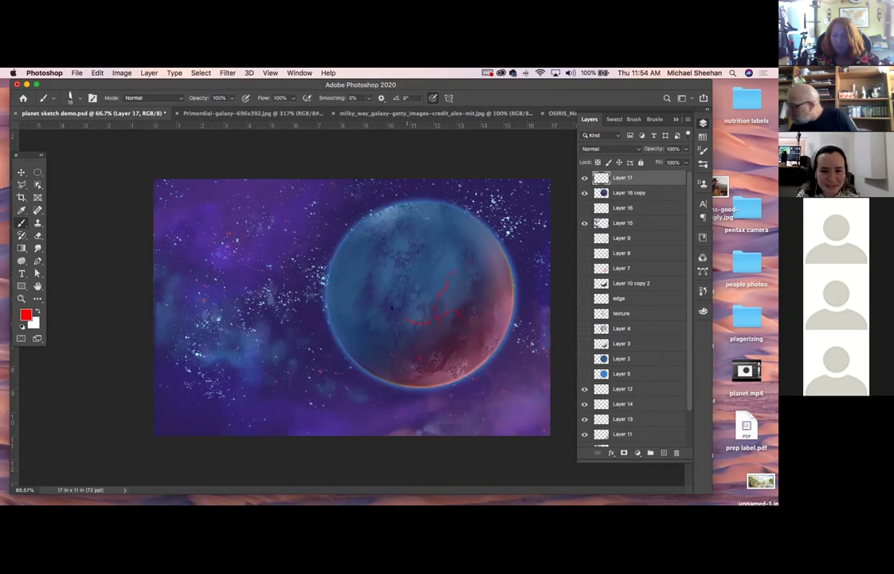
Paint red crack strokes across the lower planet and a short one near its top on Layer 17
drag(348, 327, 446, 273)
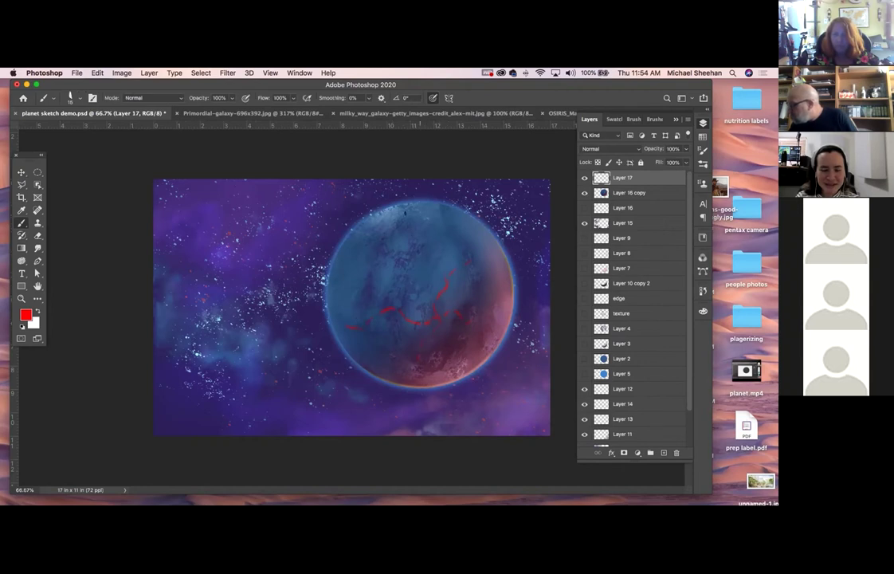
drag(401, 216, 393, 235)
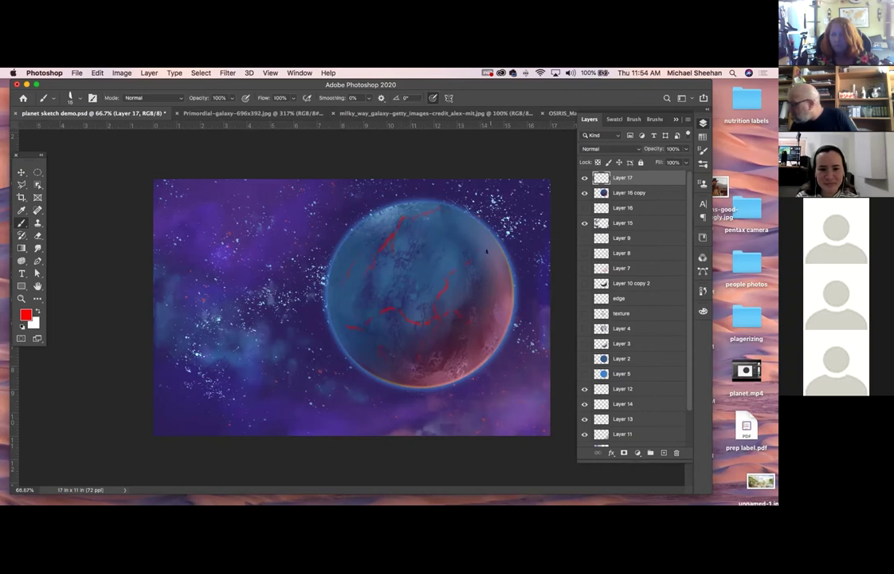
Open the Hue/Saturation adjustment for the red crack lines on Layer 17
key(super+l)
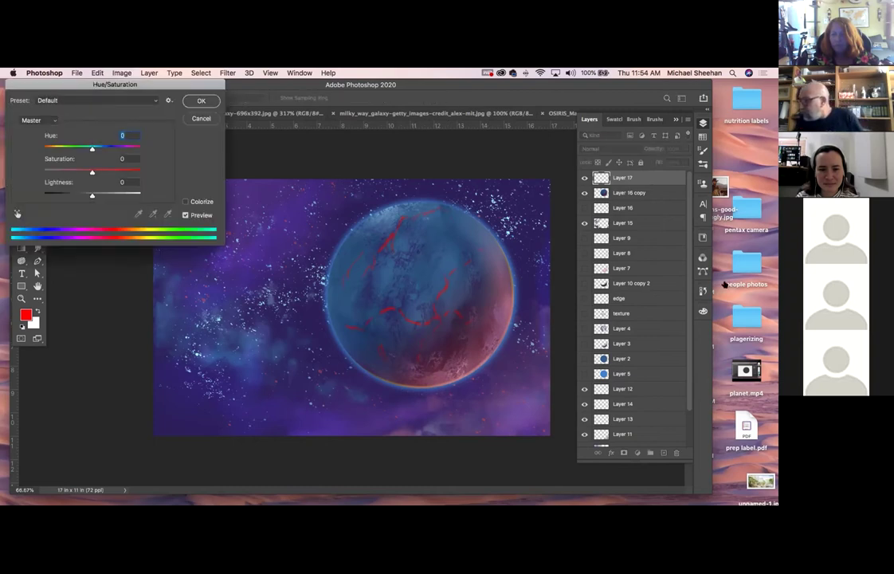
Apply Hue -15 and Saturation +2 to the red crack lines on Layer 17
drag(92, 173, 85, 149)
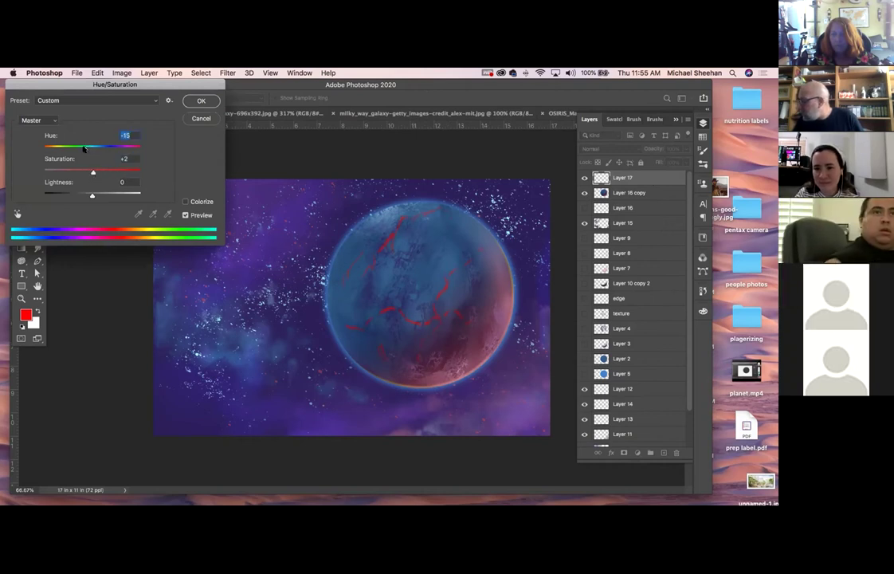
click(200, 104)
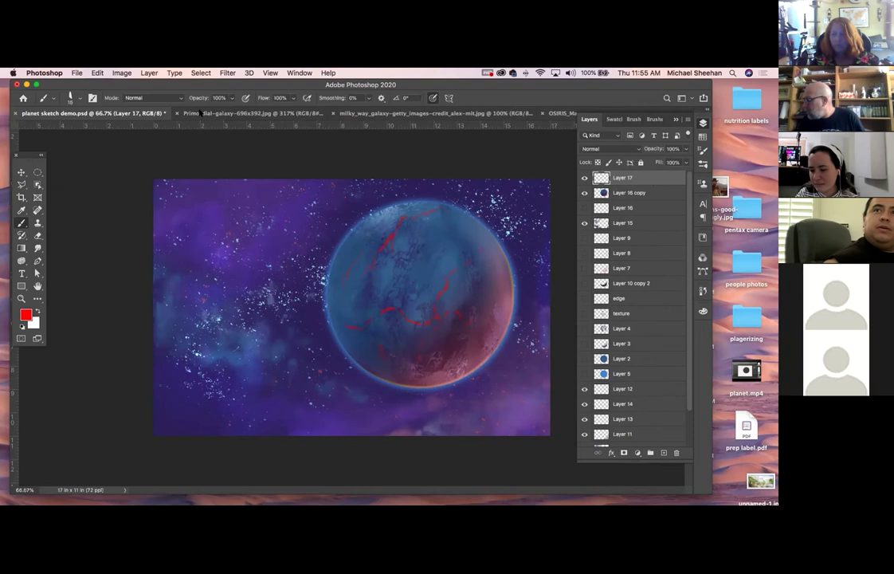
Load the Impressionist Blender 2 smudge preset and zoom the planet to 140%
click(80, 99)
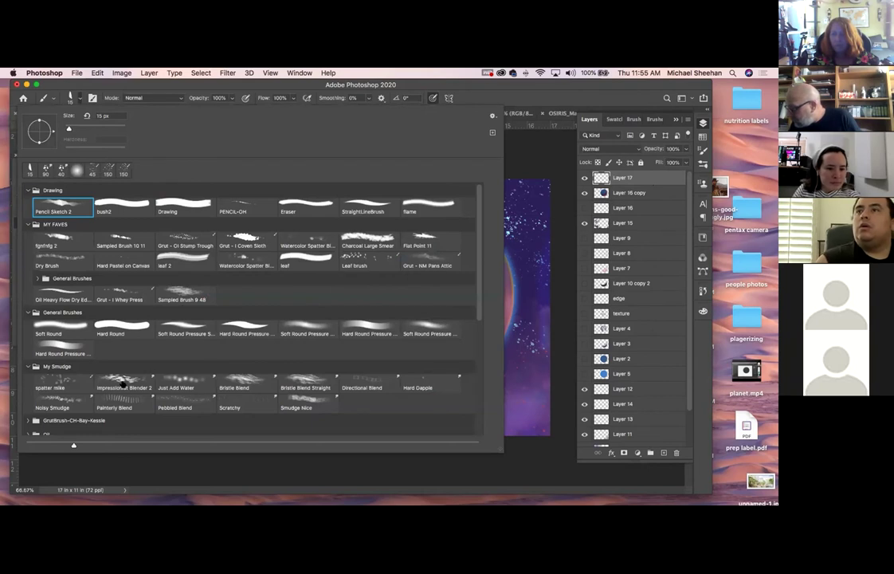
click(130, 381)
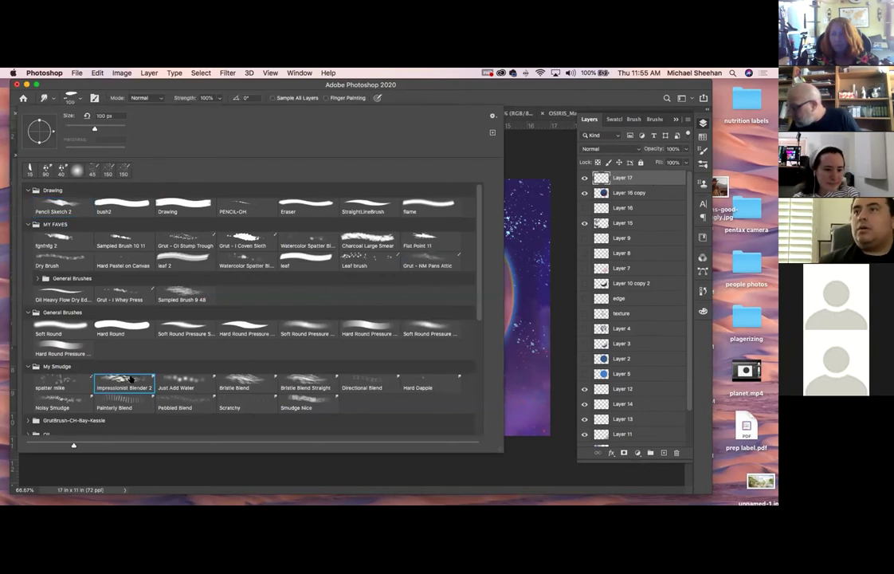
click(182, 79)
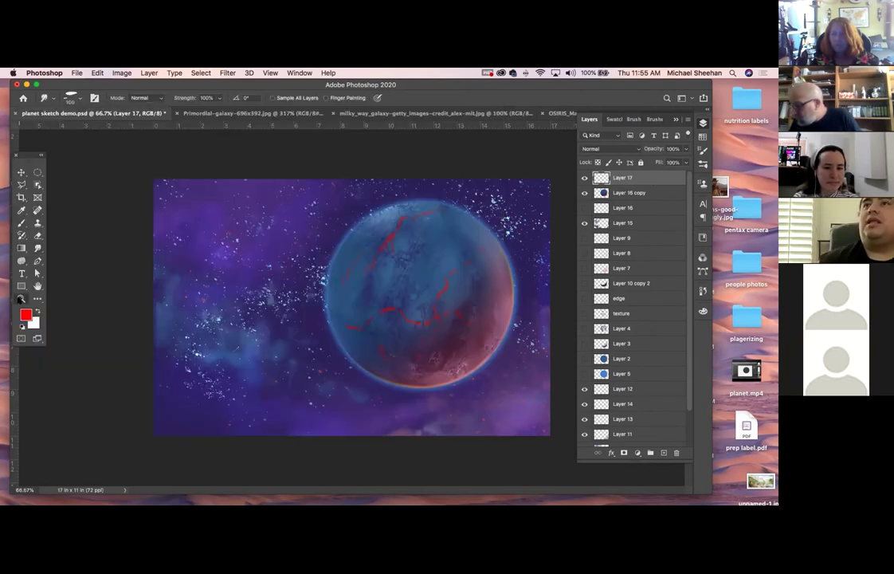
key(z)
drag(393, 230, 440, 288)
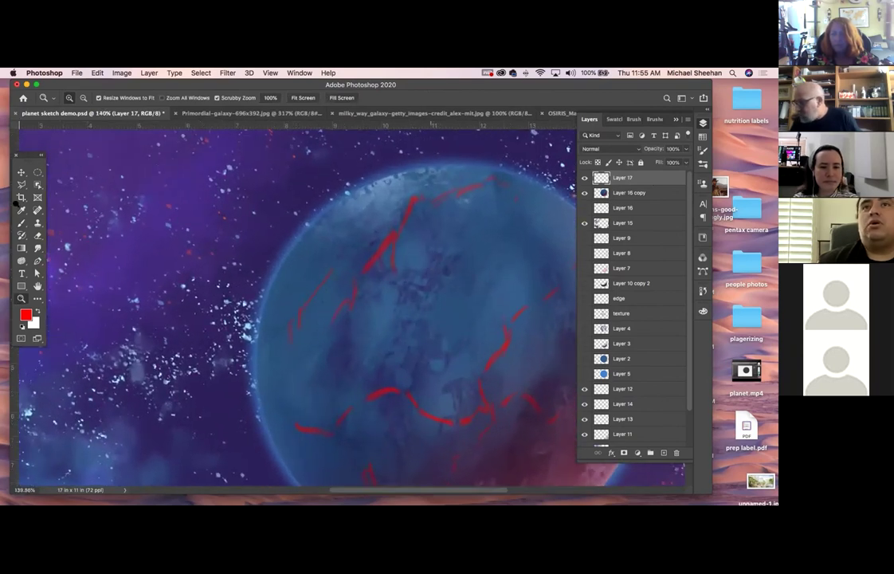
Browse the brush presets again, then zoom in closer on the red cracks
click(20, 226)
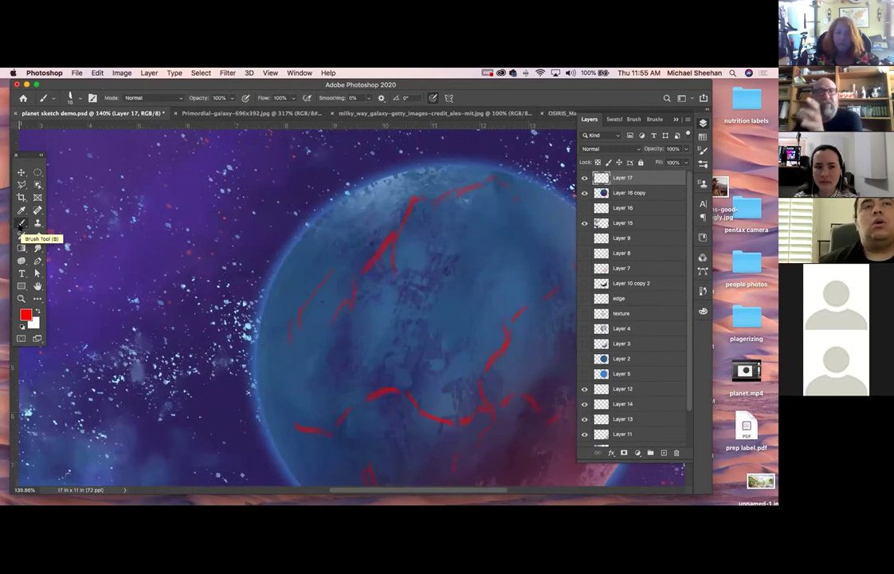
click(75, 97)
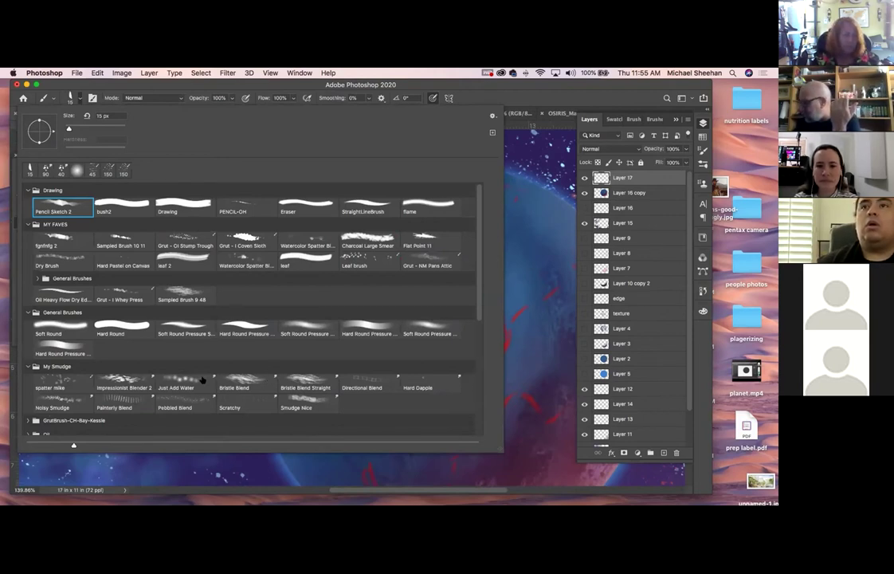
mouse_move(479, 261)
mouse_down()
mouse_move(479, 385)
mouse_move(485, 154)
mouse_up()
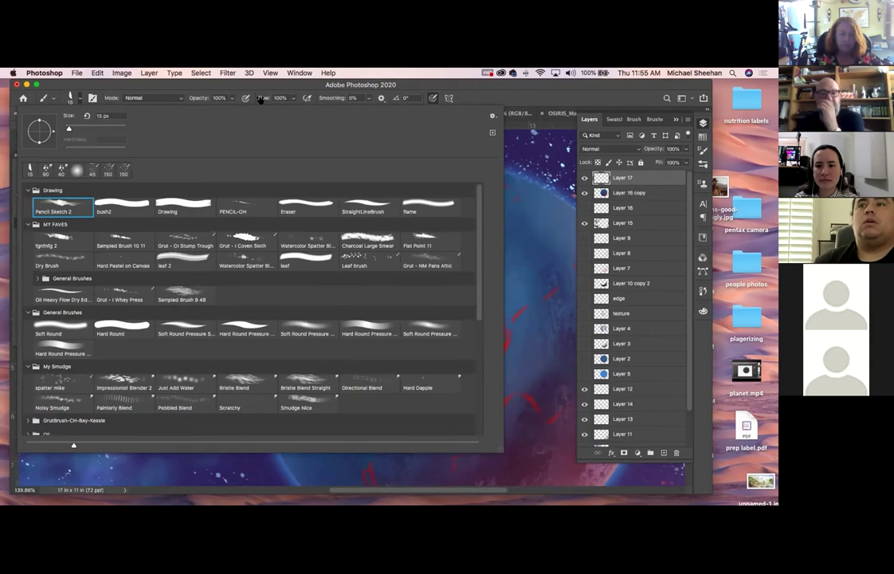
click(171, 85)
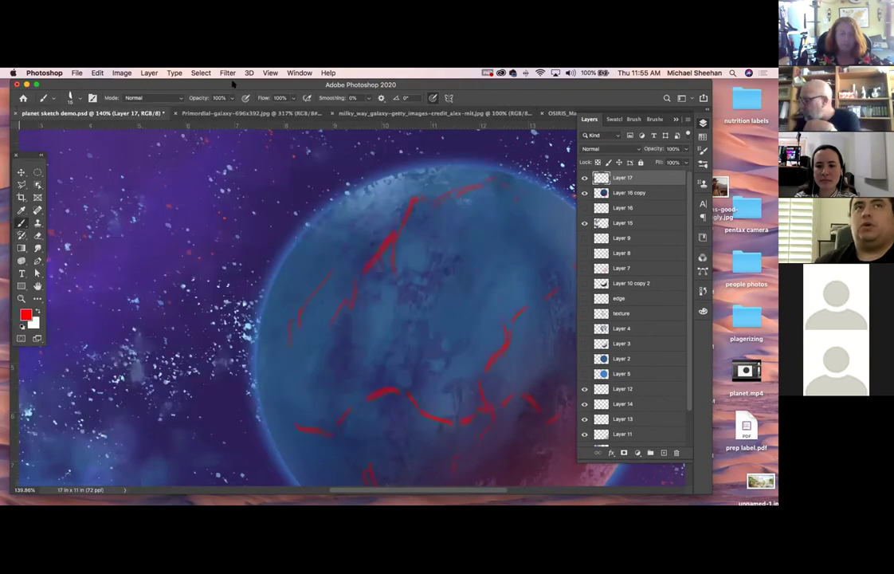
click(21, 298)
mouse_move(409, 303)
mouse_down()
mouse_move(408, 325)
mouse_move(407, 311)
mouse_up()
Shrink the Smudge brush to a tiny tip, blend the red cracks, then zoom out to the whole image
click(37, 247)
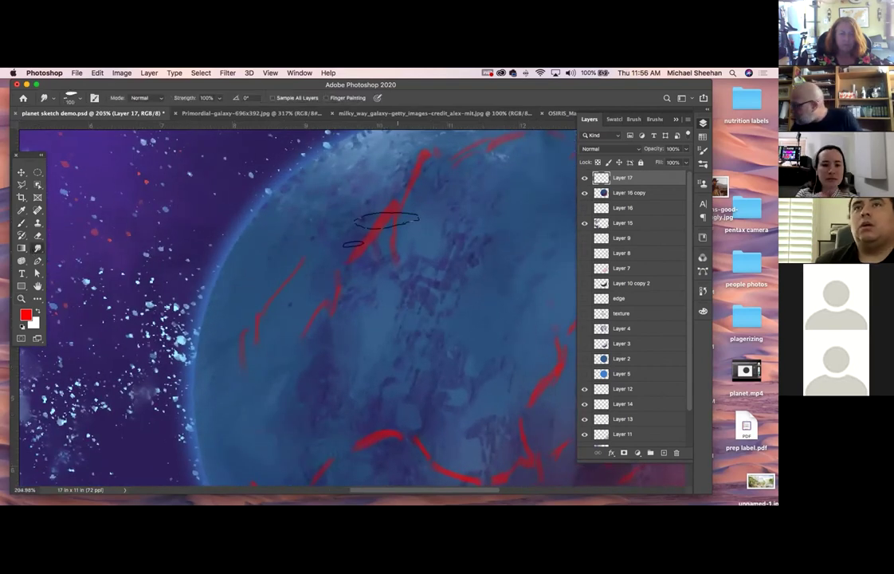
key(bracketleft)
key(bracketleft)
key(bracketleft)
key(bracketleft)
key(bracketleft)
key(bracketleft)
key(bracketleft)
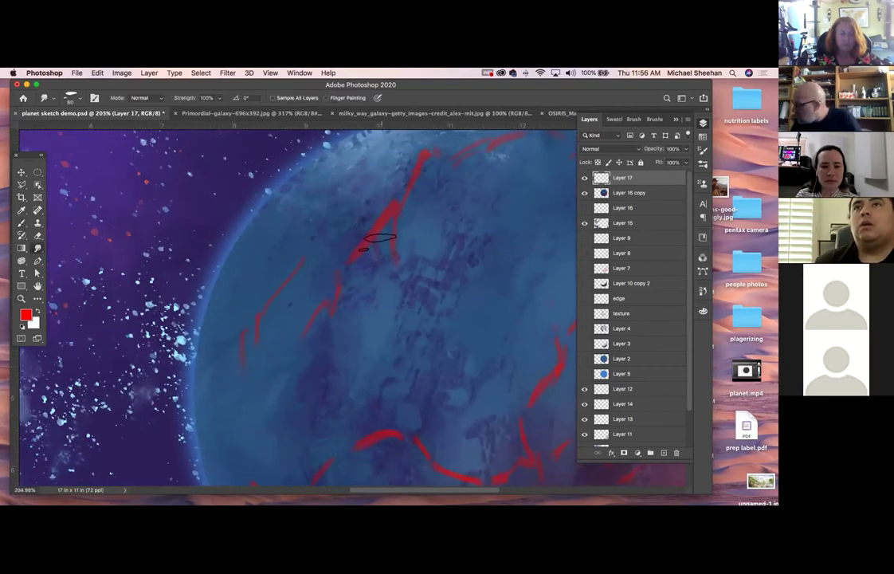
key(bracketleft)
key(bracketleft)
key(bracketleft)
key(bracketleft)
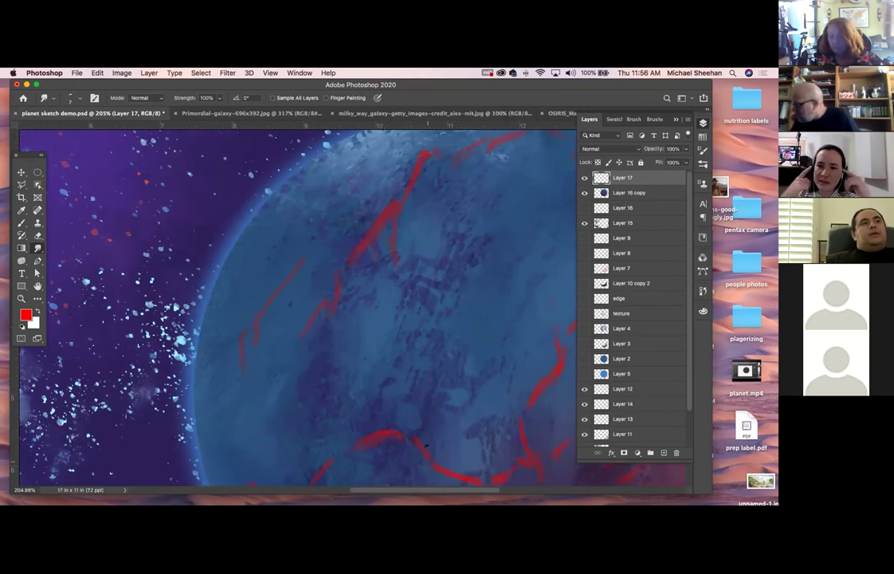
scroll(452, 276, down, 3)
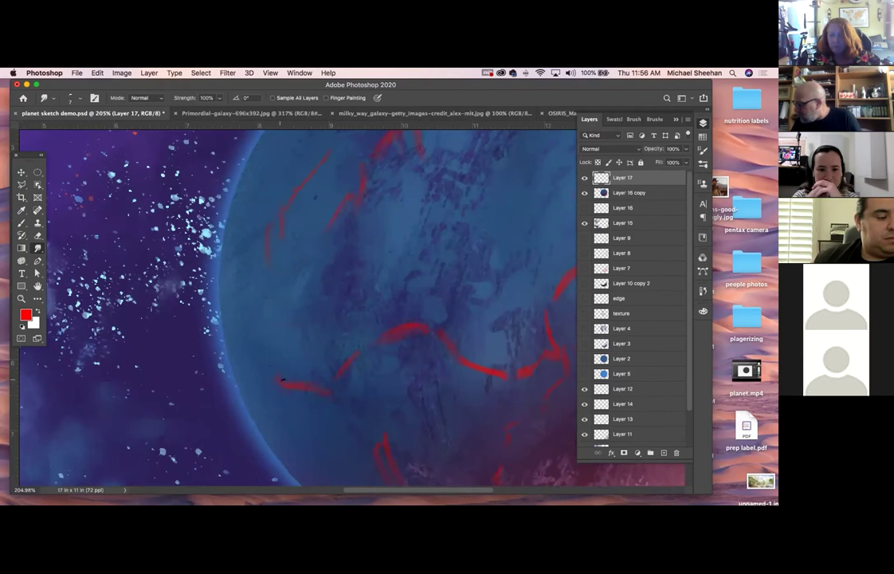
scroll(388, 266, down, 5)
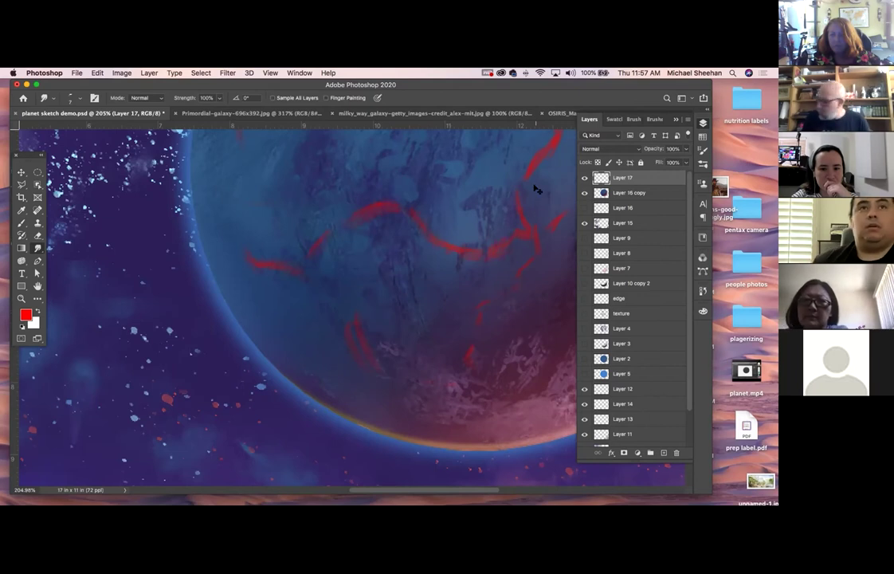
key(super+minus)
key(super+minus)
key(super+minus)
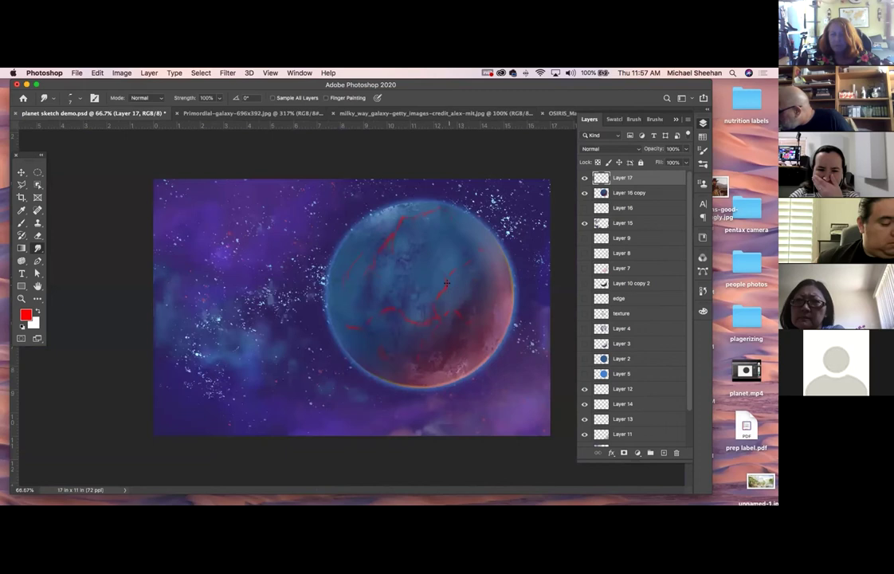
Enlarge the Smudge brush to 30 px and smear the red streaks across the planet's top
key(bracketright)
key(bracketright)
key(bracketright)
key(bracketright)
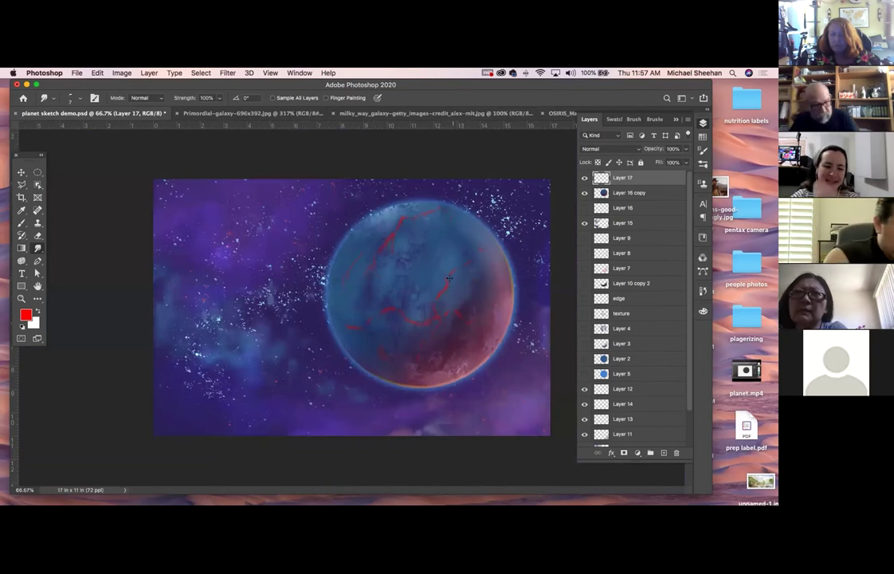
key(bracketright)
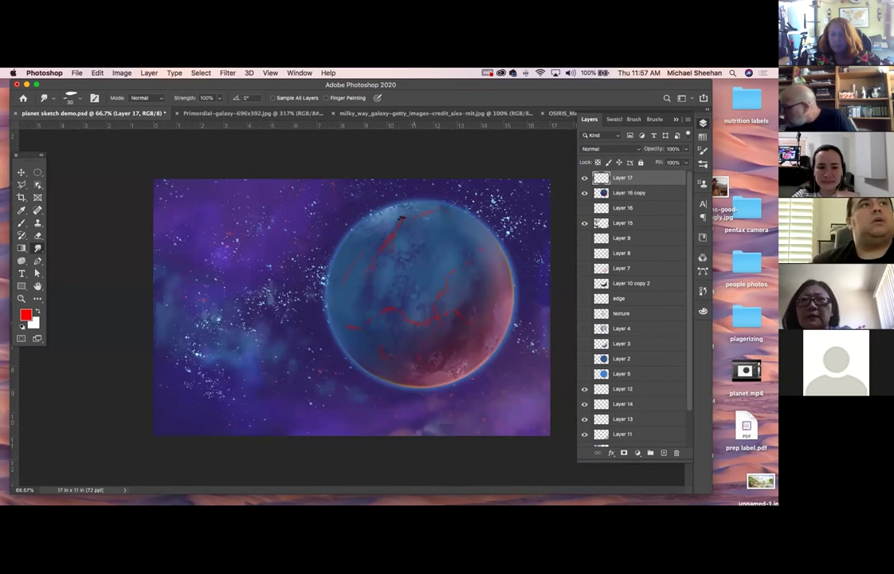
drag(439, 214, 388, 245)
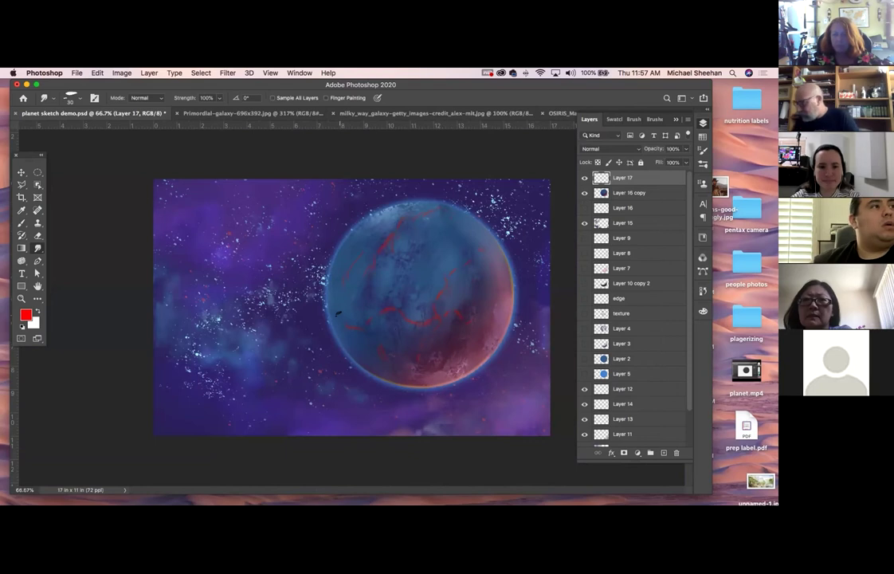
key(b)
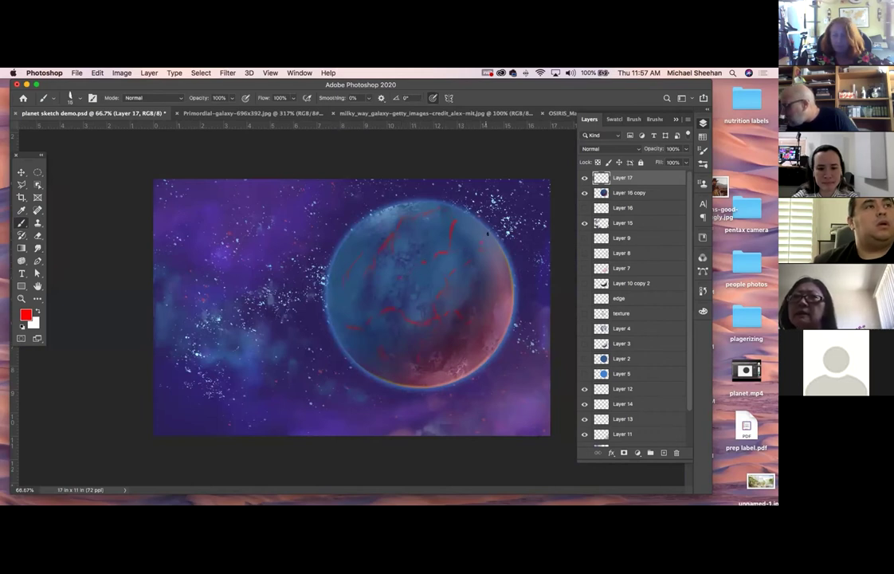
key(r)
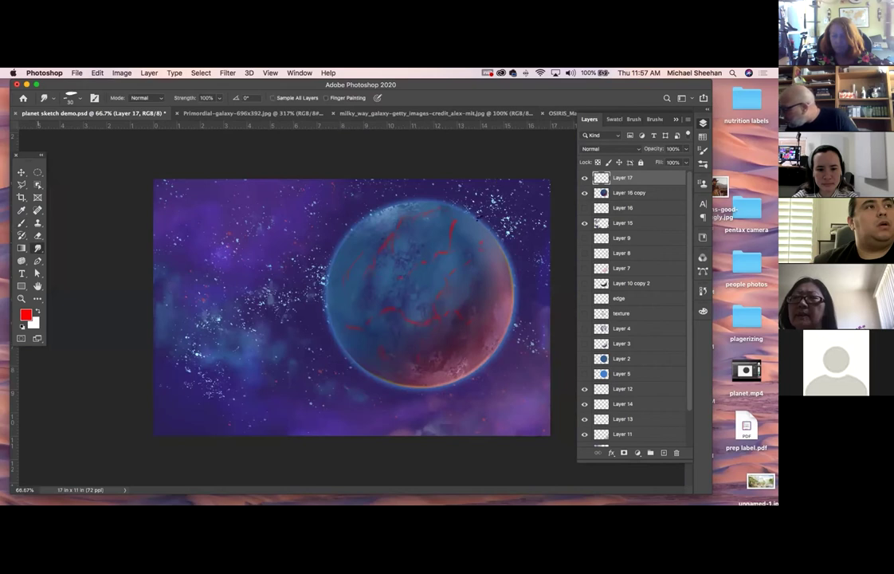
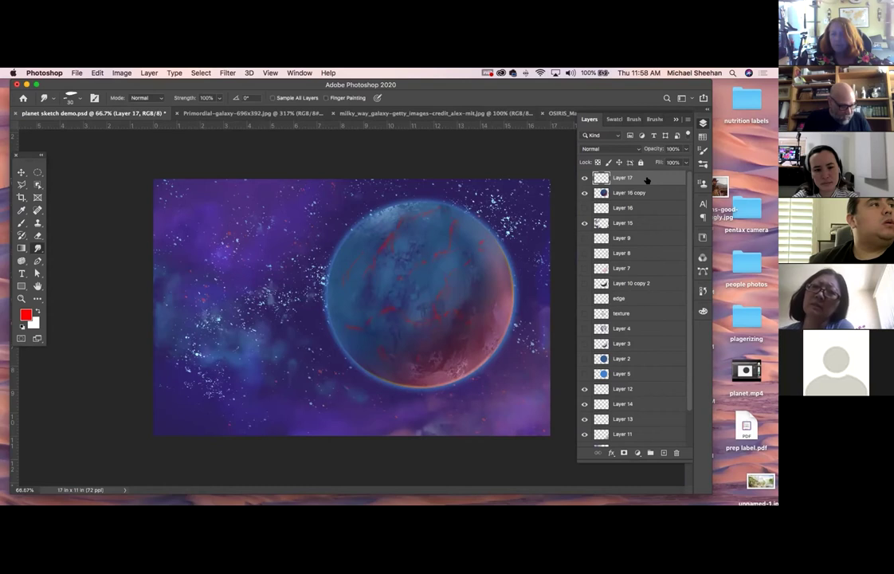
Cycle Layer 17 through blend modes such as Dissolve, Color Dodge, Soft Light, Pin Light, Divide and Luminosity
key(v)
key(shift+plus)
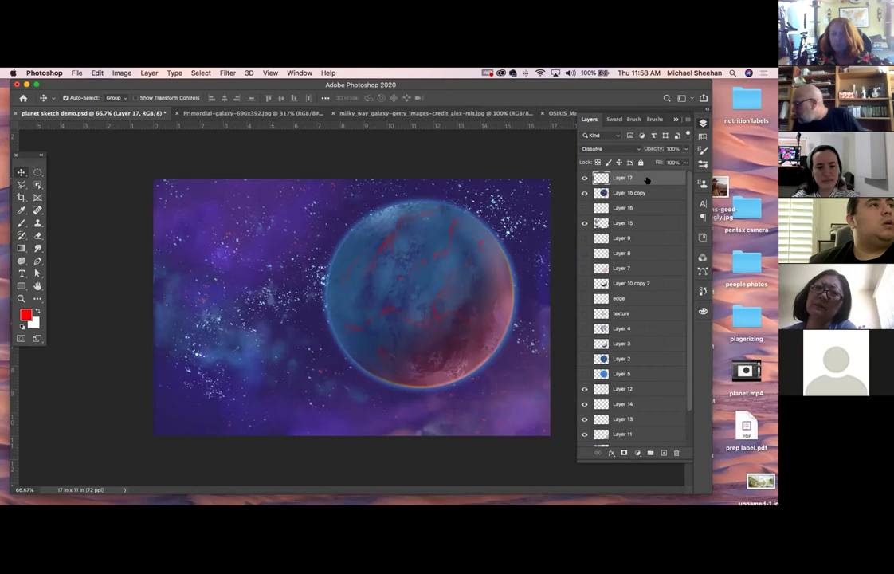
key(shift+plus)
key(shift+plus)
key(shift+plus)
key(shift+plus)
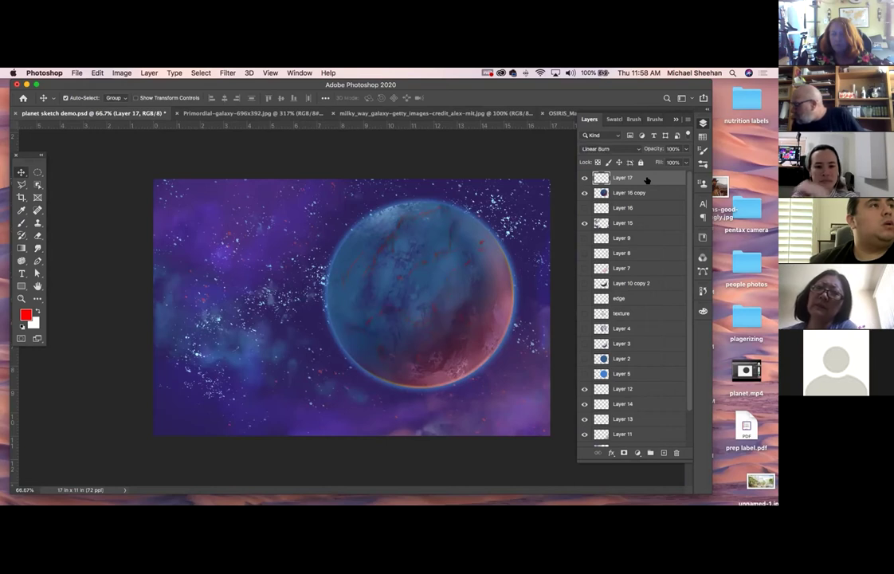
key(shift+plus)
key(shift+plus)
key(shift+plus)
key(shift+plus)
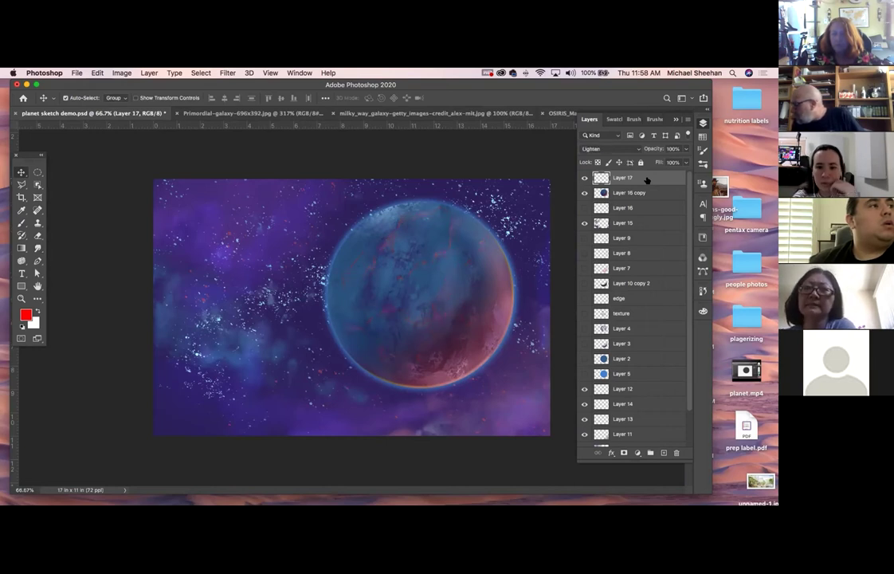
key(shift+plus)
key(shift+plus)
key(shift+plus)
key(shift+plus)
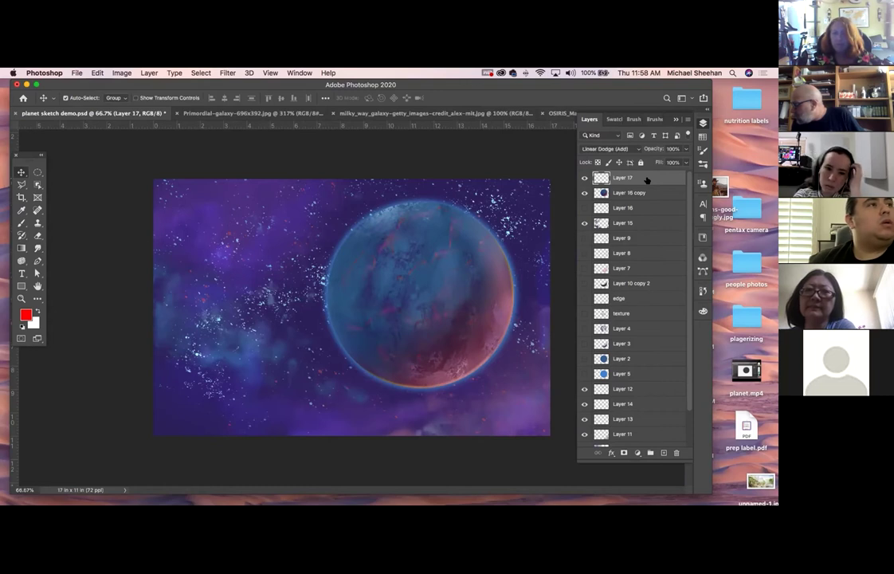
key(shift+plus)
key(shift+plus)
key(shift+plus)
key(shift+plus)
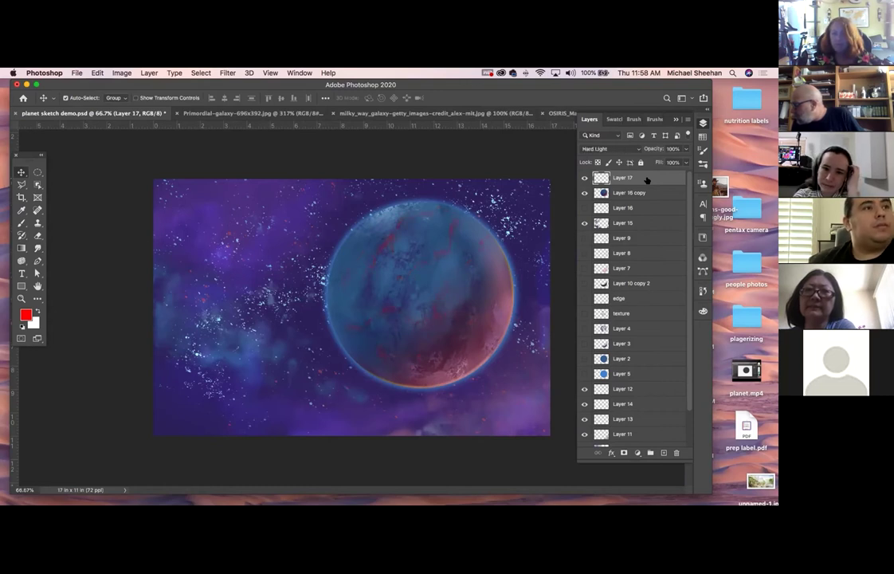
key(shift+plus)
key(shift+plus)
key(shift+minus)
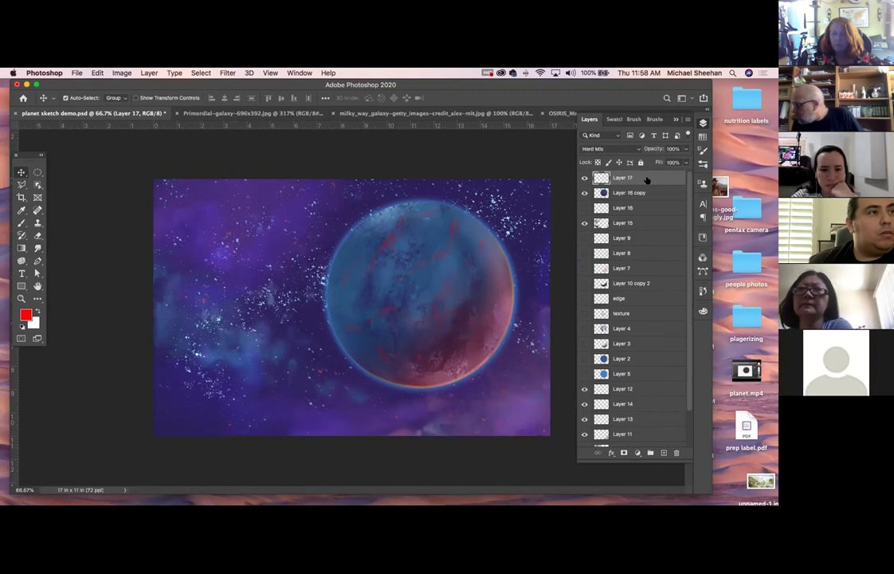
key(shift+plus)
key(shift+plus)
key(shift+plus)
key(shift+plus)
key(shift+plus)
key(shift+plus)
key(shift+plus)
key(shift+plus)
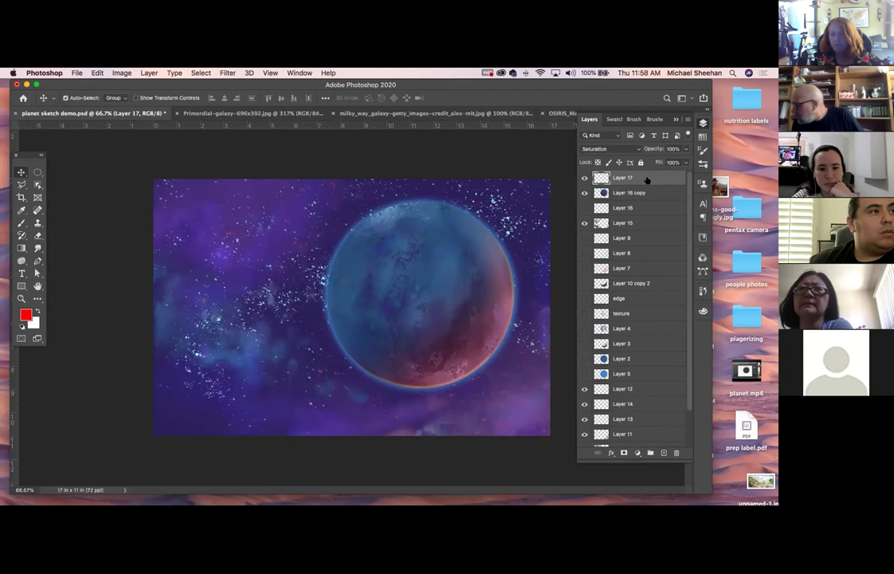
key(shift+plus)
key(shift+plus)
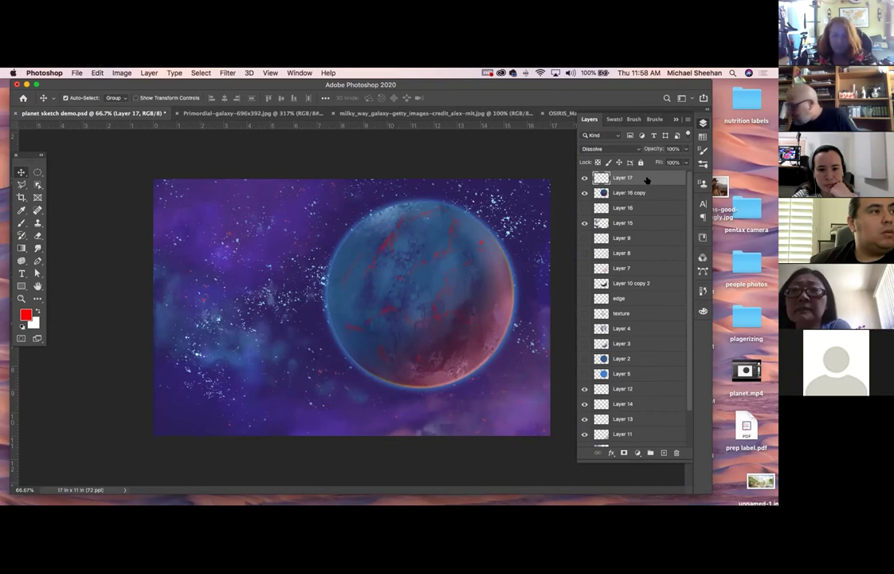
Zoom in on the planet, load the 15 px Pencil Sketch 2 smudge brush, and add Layer 18
click(22, 299)
drag(418, 282, 436, 298)
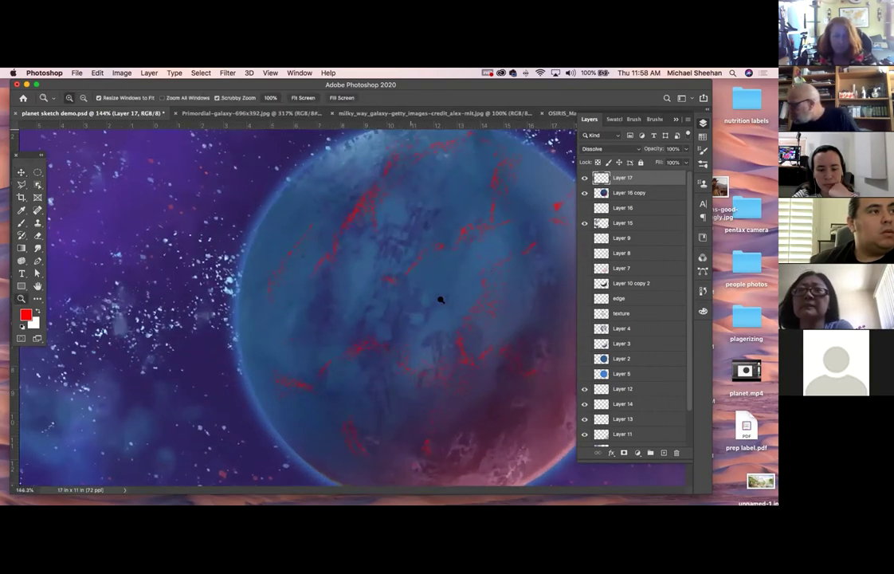
click(38, 248)
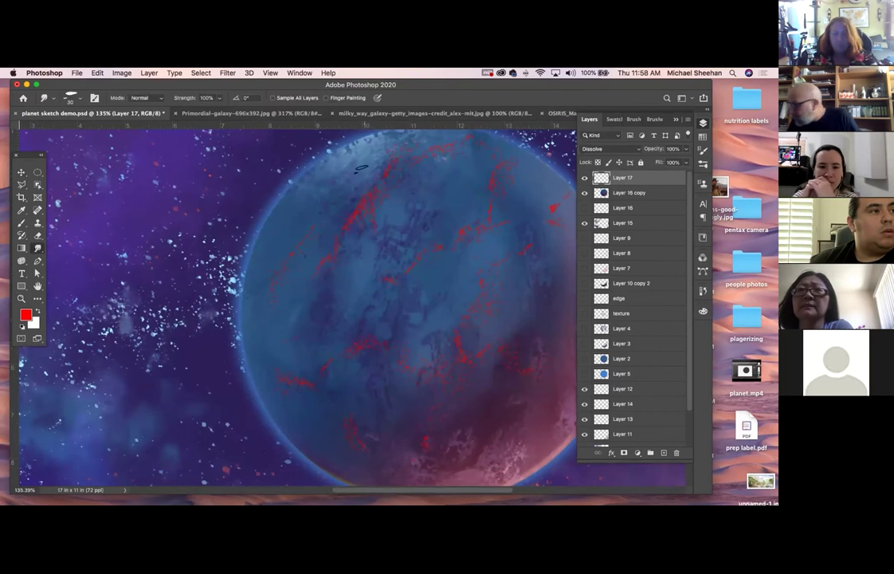
click(79, 98)
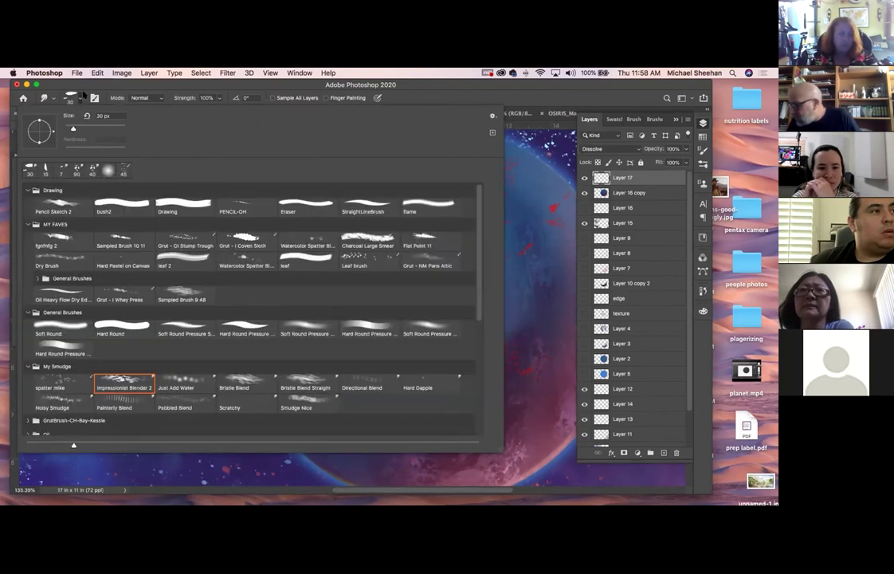
click(79, 98)
click(73, 94)
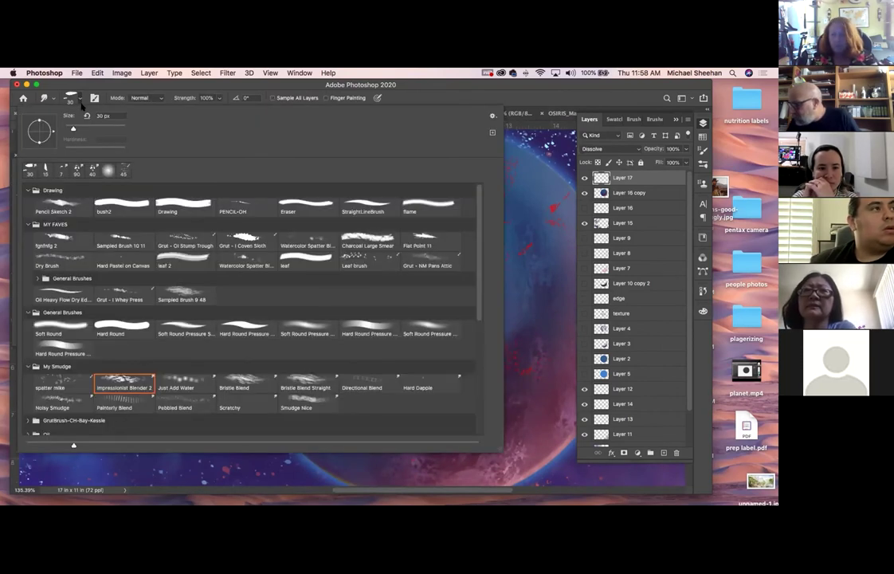
click(59, 203)
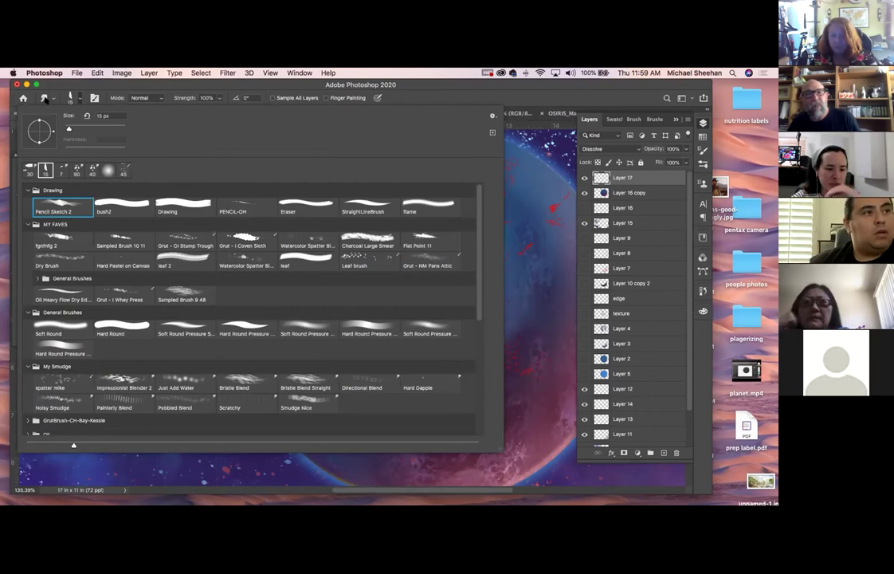
key(Escape)
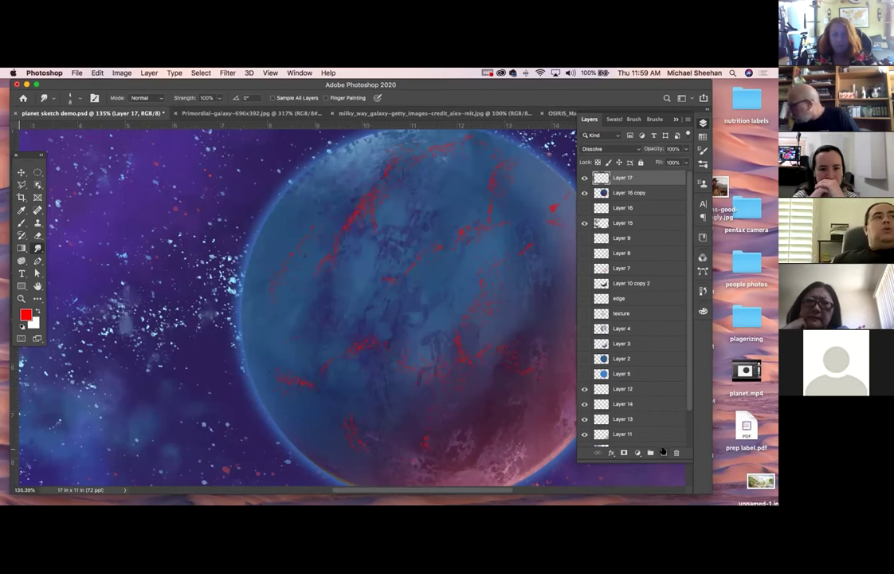
click(663, 452)
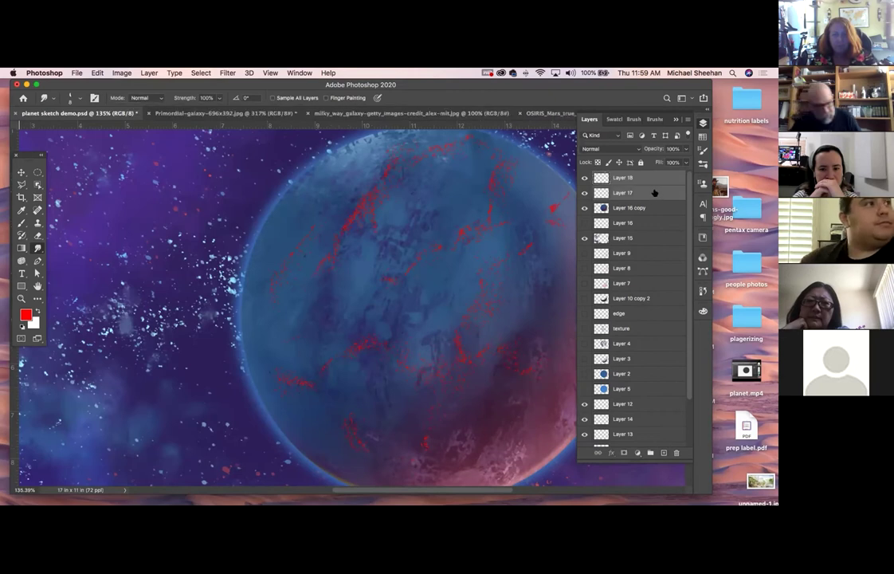
Merge Layer 17 into Layer 18, undo a test brush dab, and add empty Layer 19
key(ctrl+e)
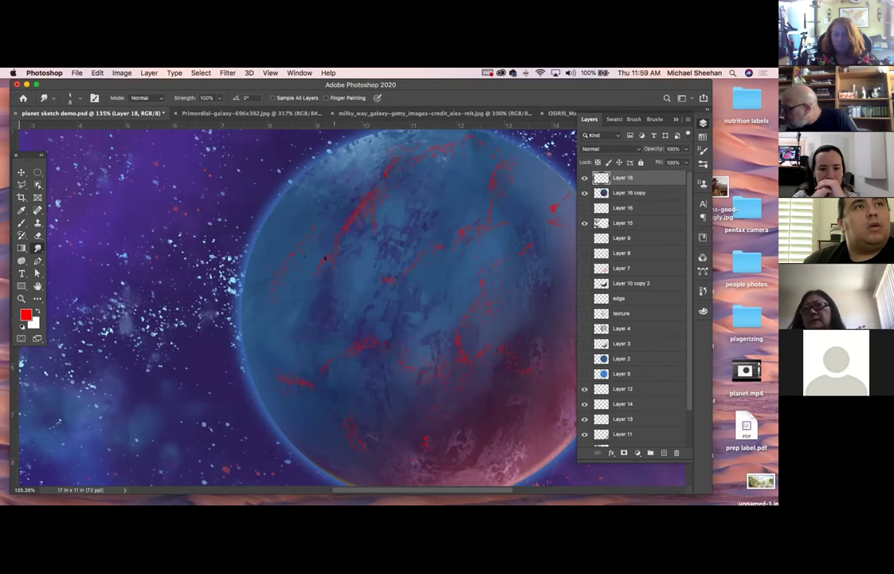
key(b)
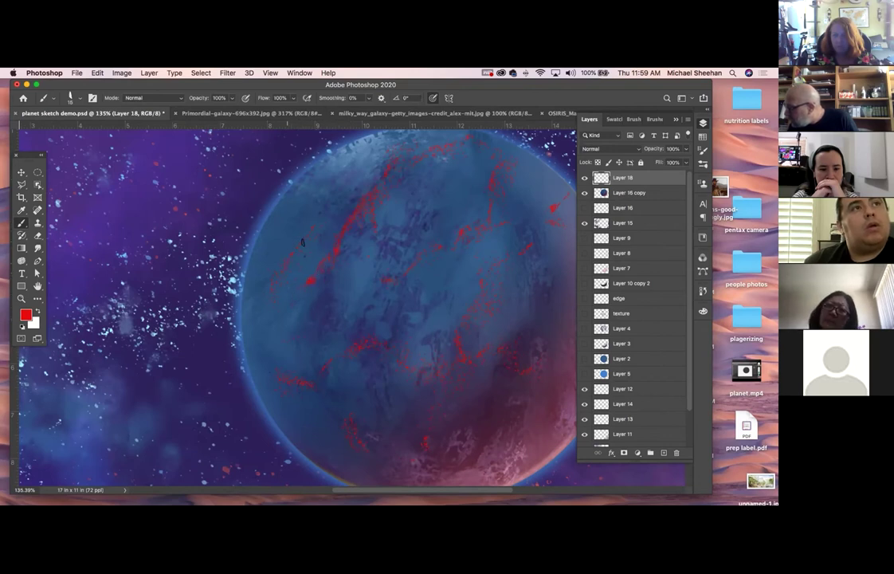
key(super+z)
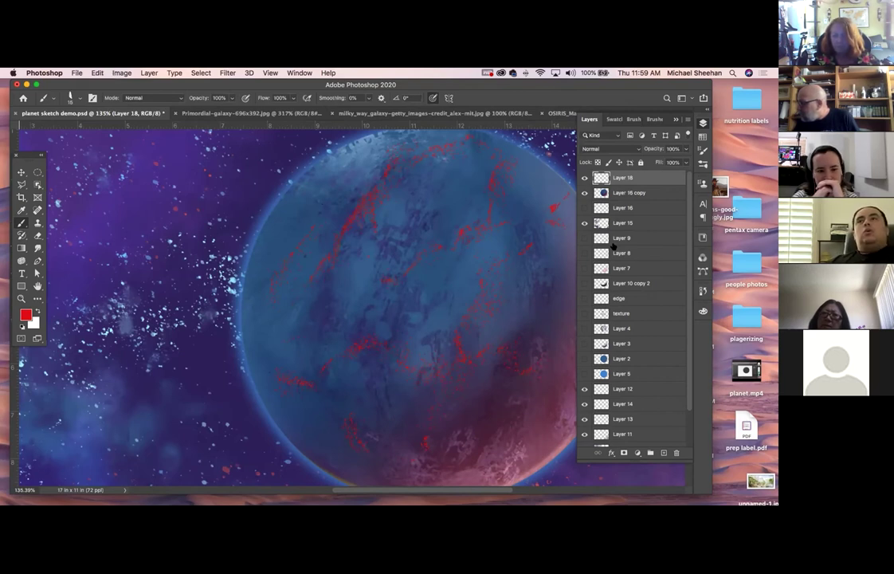
click(664, 452)
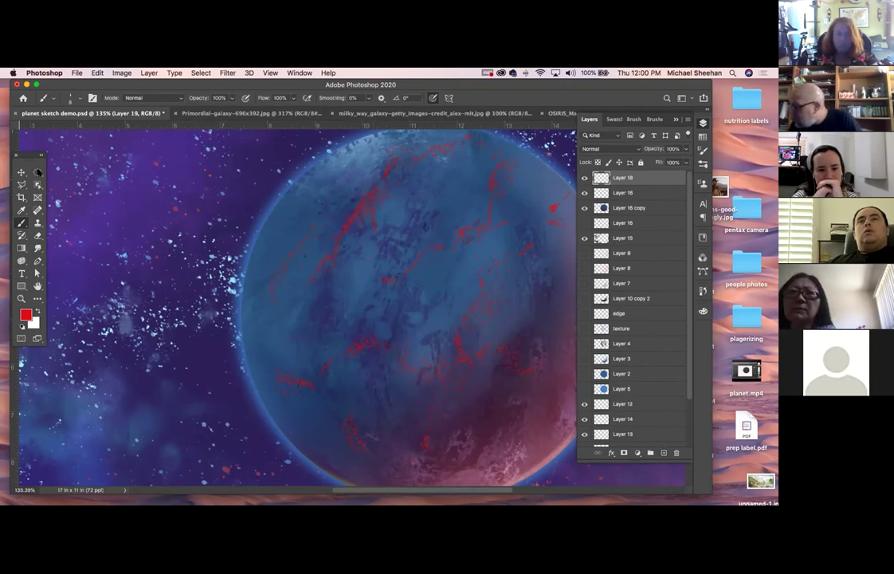
Paint a bright red dab on the planet's lower middle with a shrunken 45 px brush preset
click(71, 97)
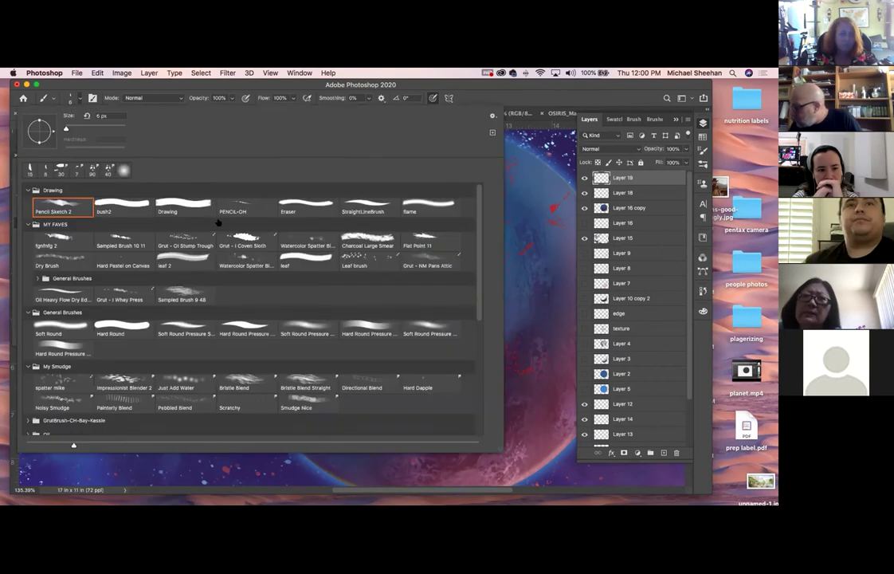
double_click(182, 205)
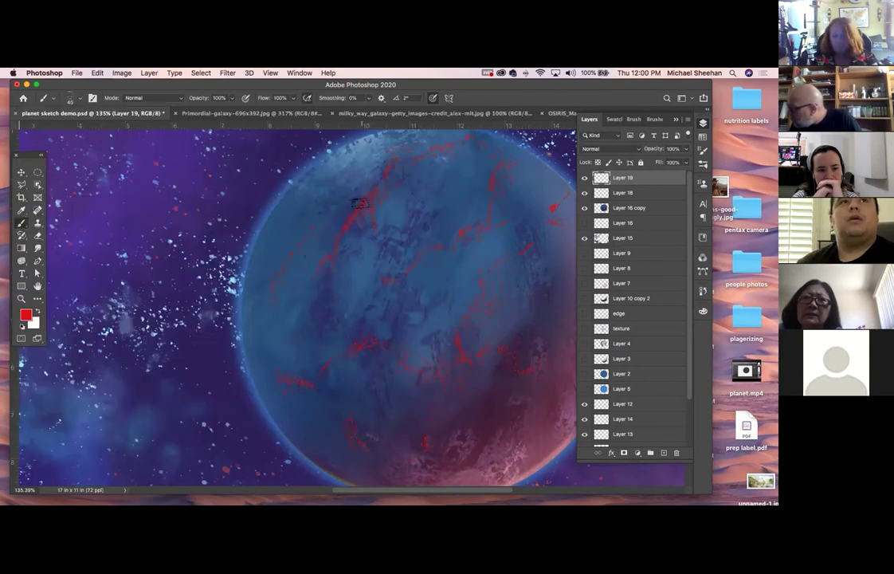
key(bracketleft)
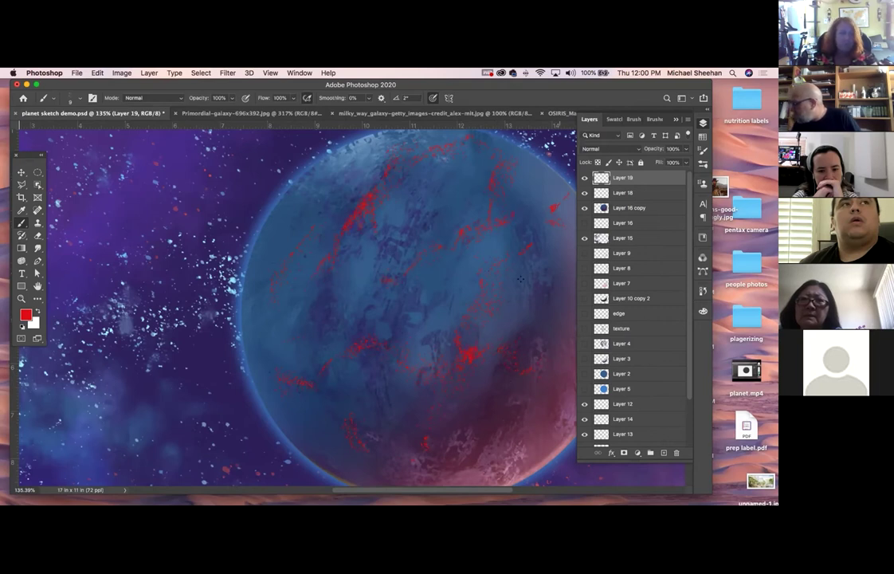
click(369, 344)
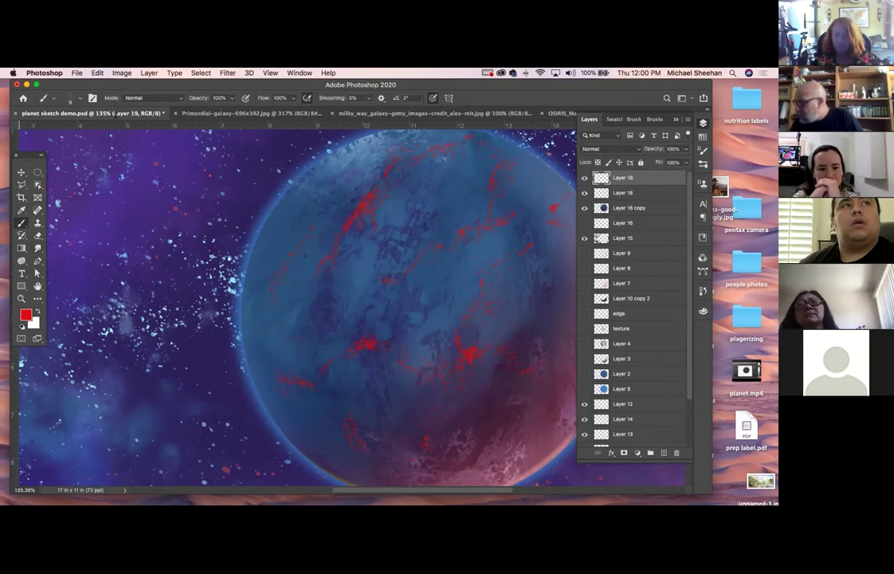
Load the Pencil Sketch 2 smudge brush and zoom out to see the whole image
click(71, 98)
click(60, 203)
key(Return)
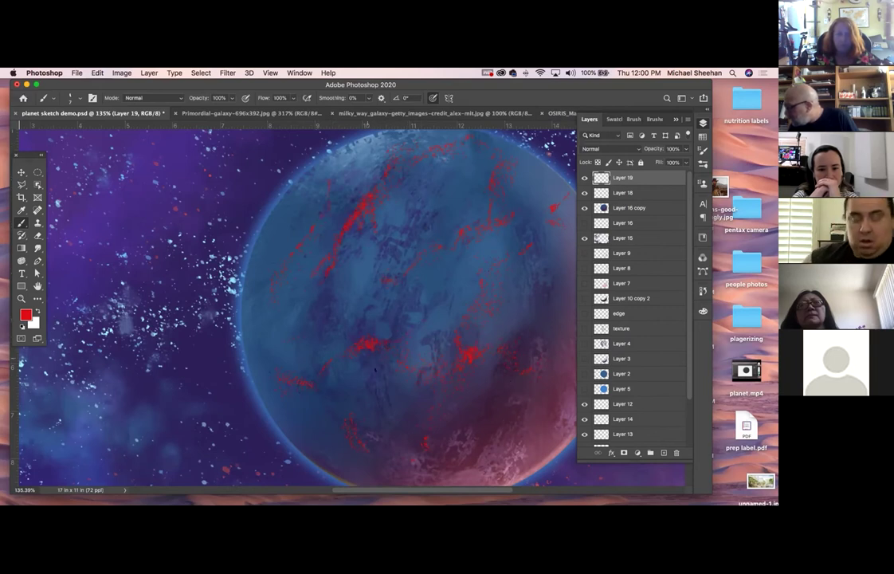
click(37, 247)
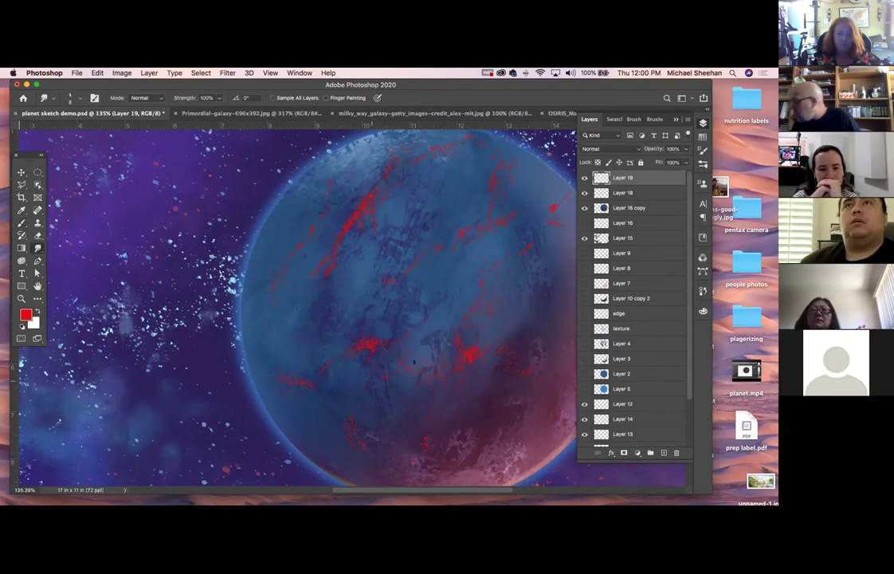
key(super+minus)
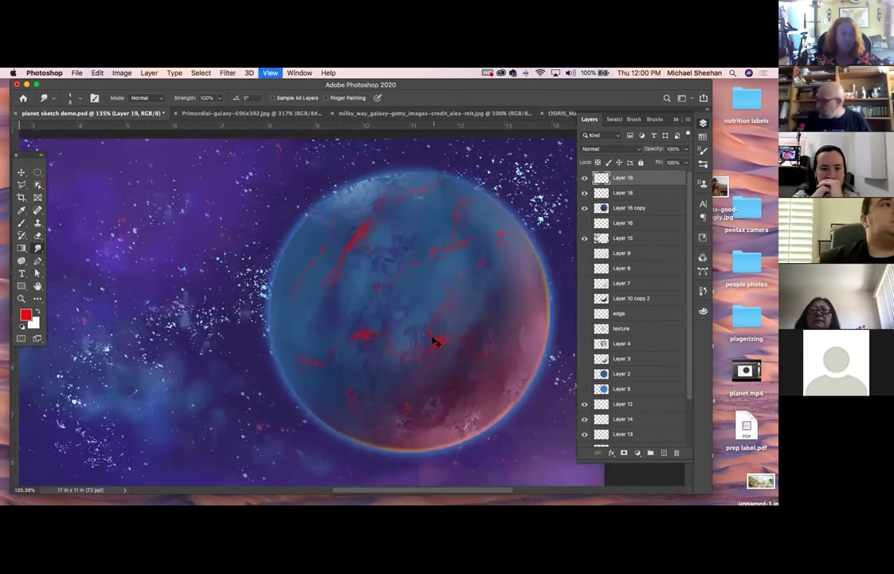
key(super+minus)
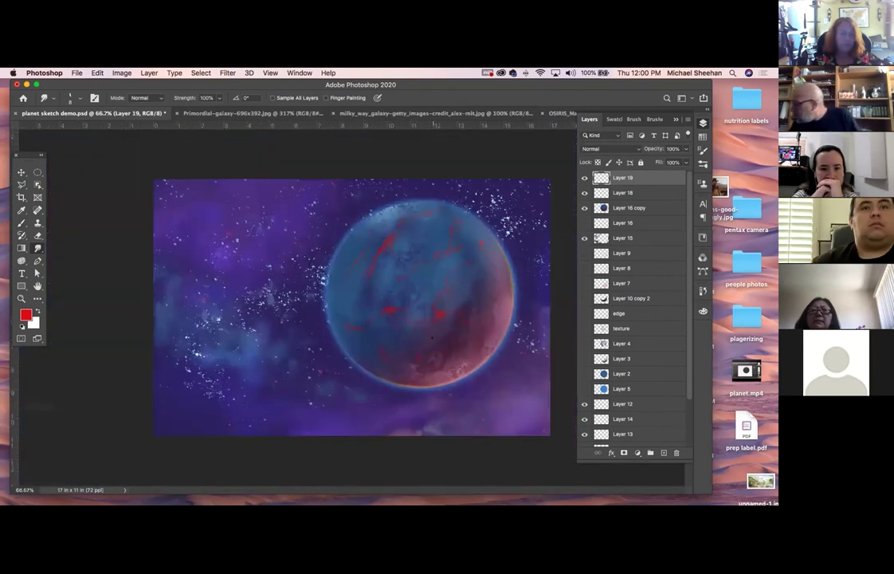
Merge Layers 18 and 19 and lower the merged layer's opacity to 86%
shift+click(667, 193)
key(super+e)
click(686, 149)
drag(683, 162, 682, 161)
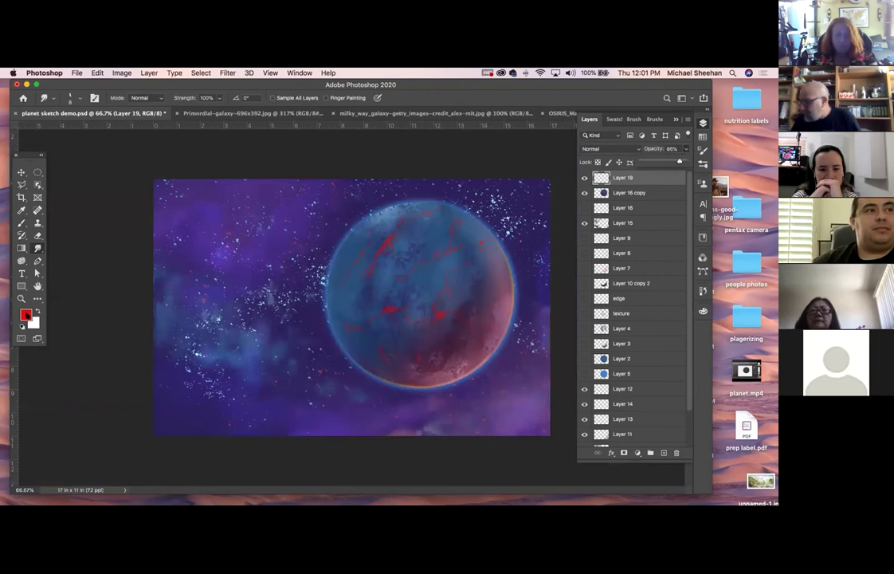
Set the foreground colour to orange e27a0a
click(27, 314)
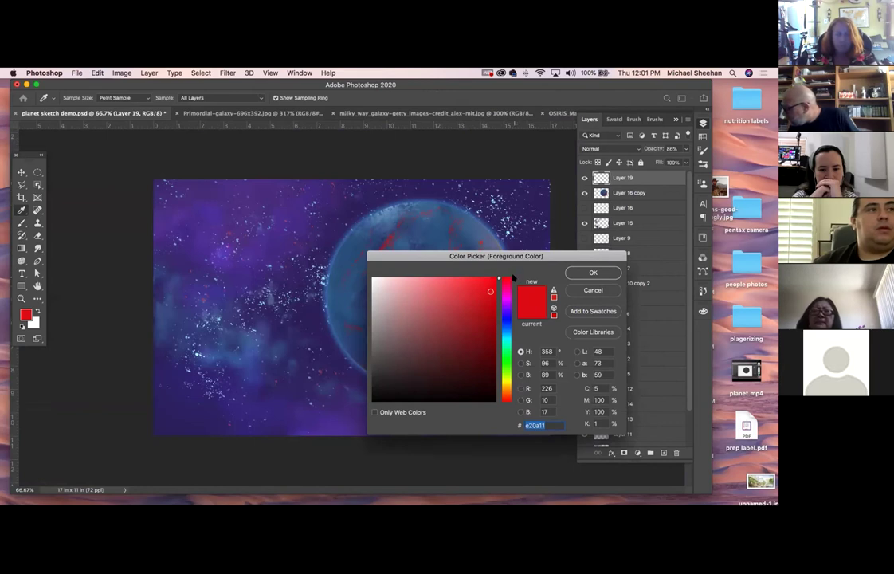
drag(510, 296, 513, 390)
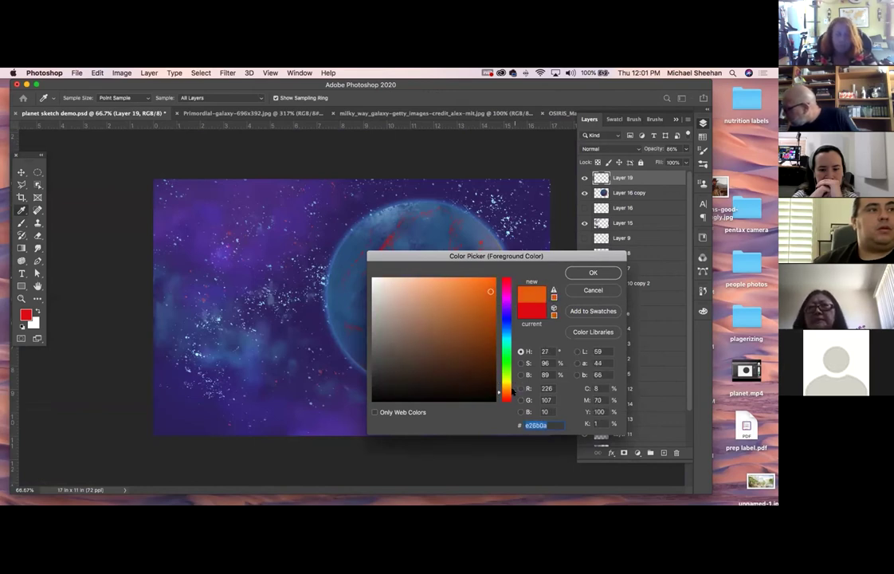
click(591, 273)
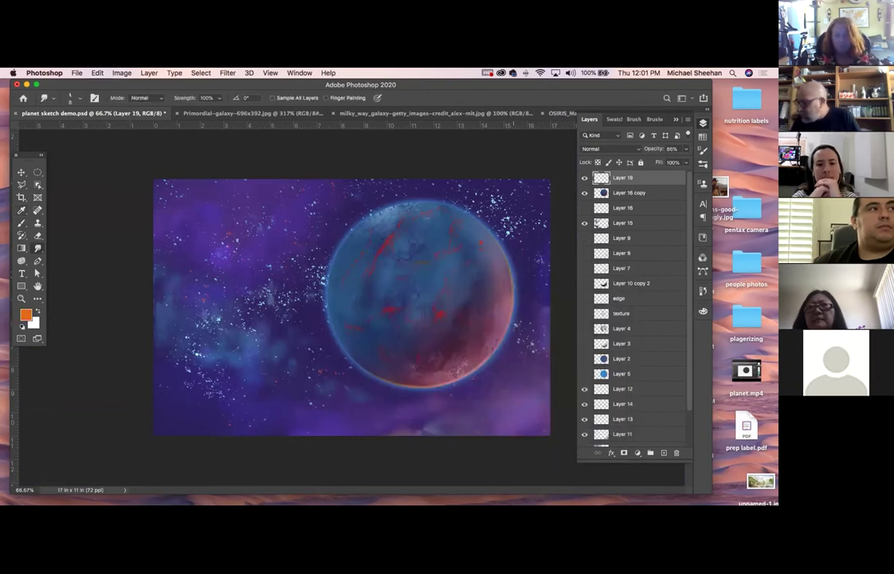
Zoom in, add Layer 20, and paint orange highlights along the upper and lower red cracks
key(b)
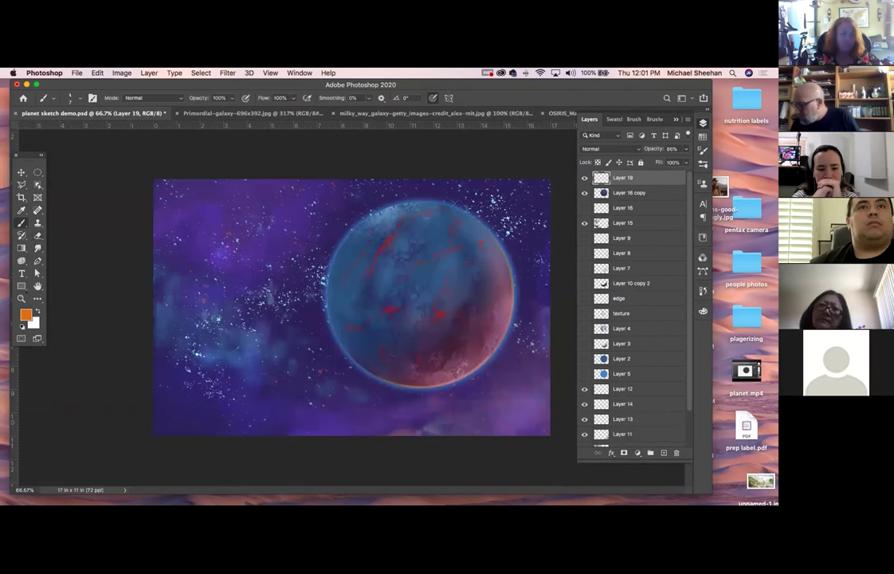
click(22, 298)
drag(396, 283, 416, 261)
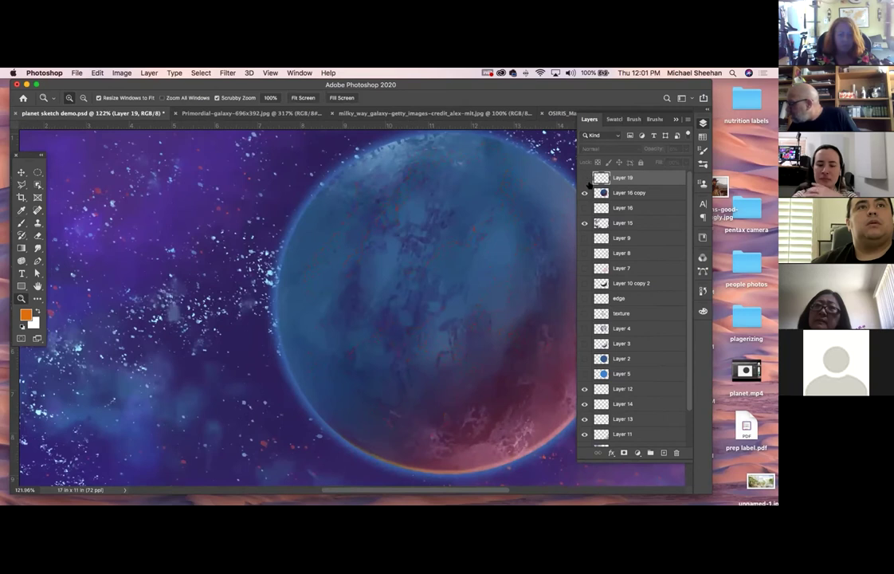
click(663, 452)
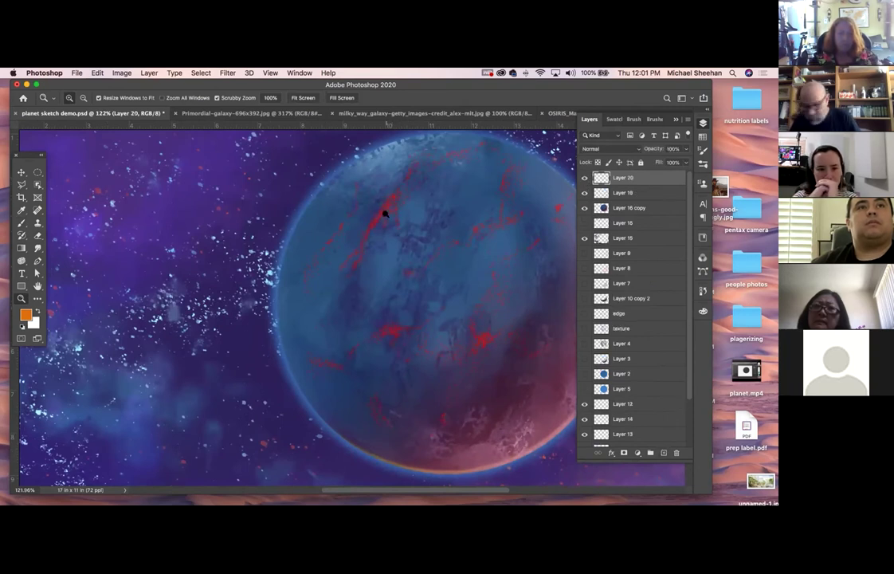
key(b)
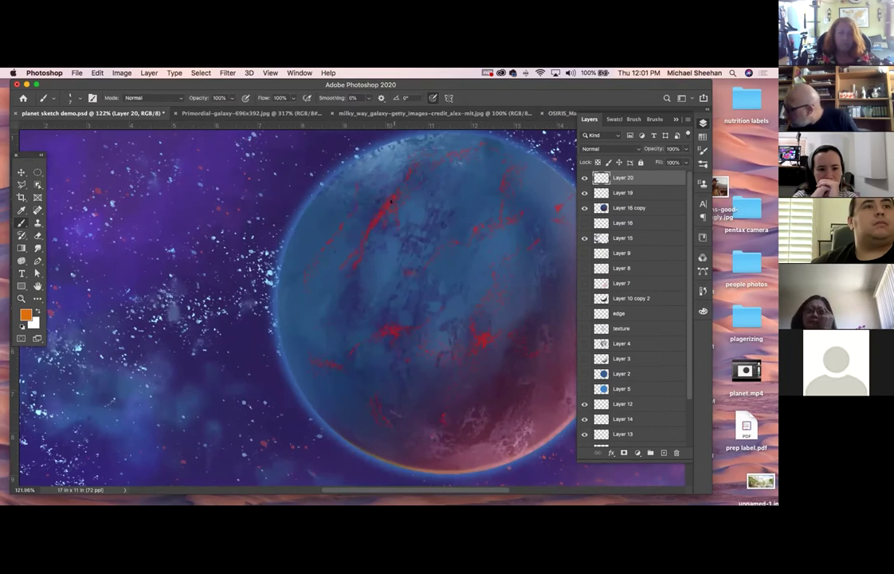
drag(390, 202, 393, 208)
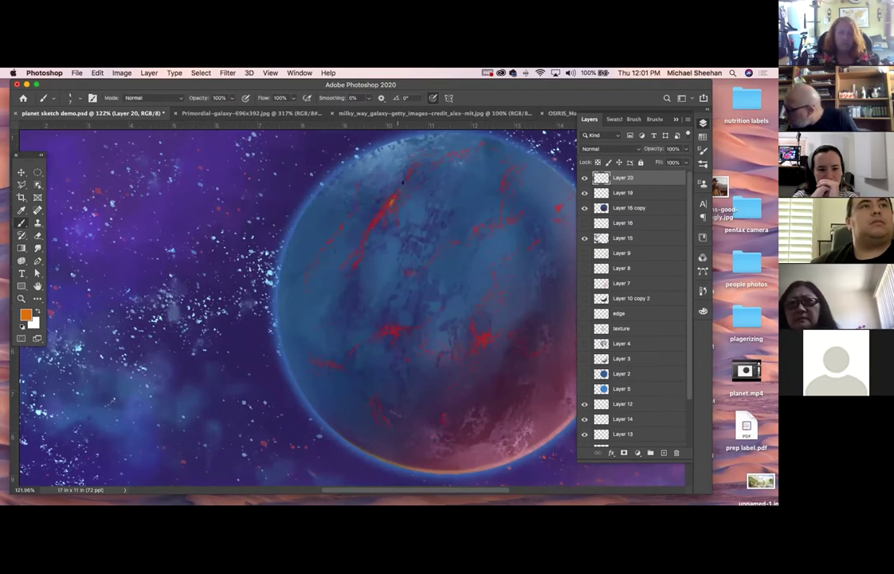
drag(398, 185, 374, 224)
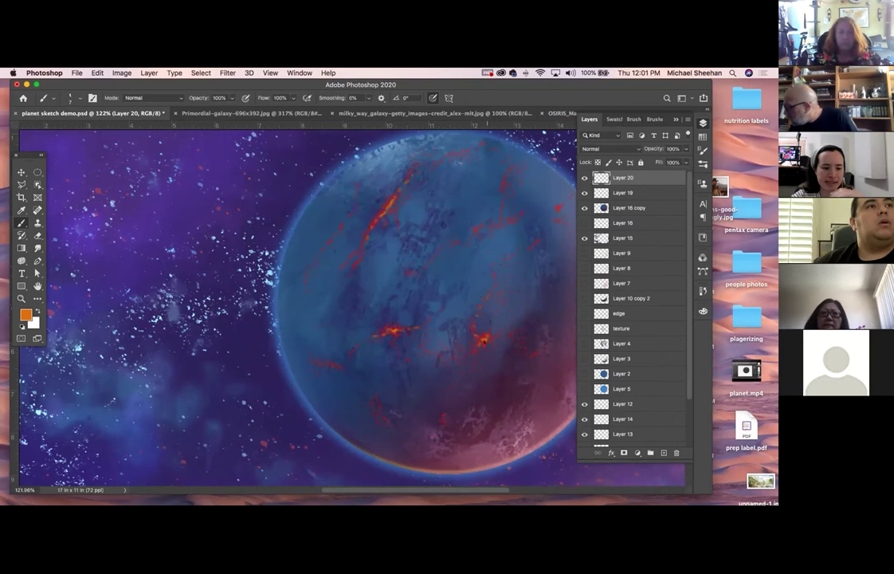
drag(483, 348, 489, 361)
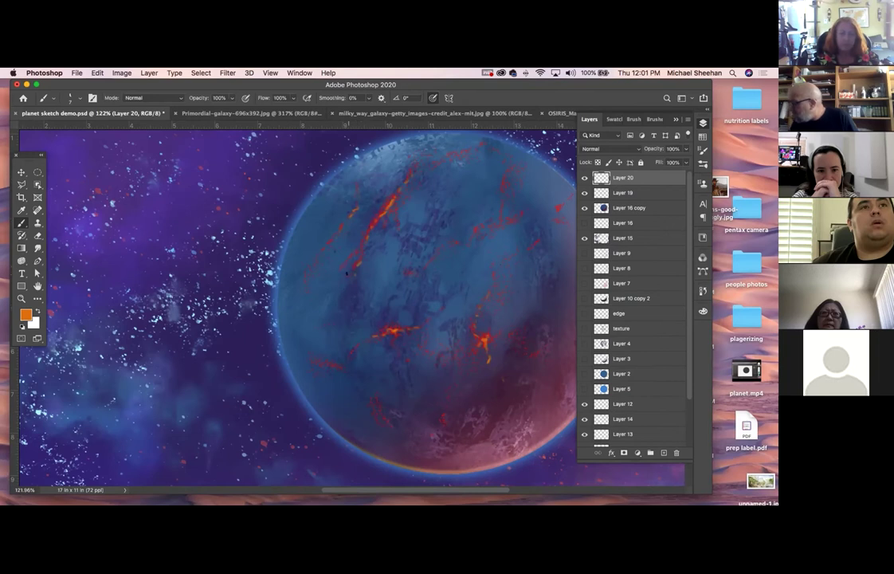
Smudge the orange highlights, zoom in on the glowing cracks, and sample a darker reddish-brown
click(38, 248)
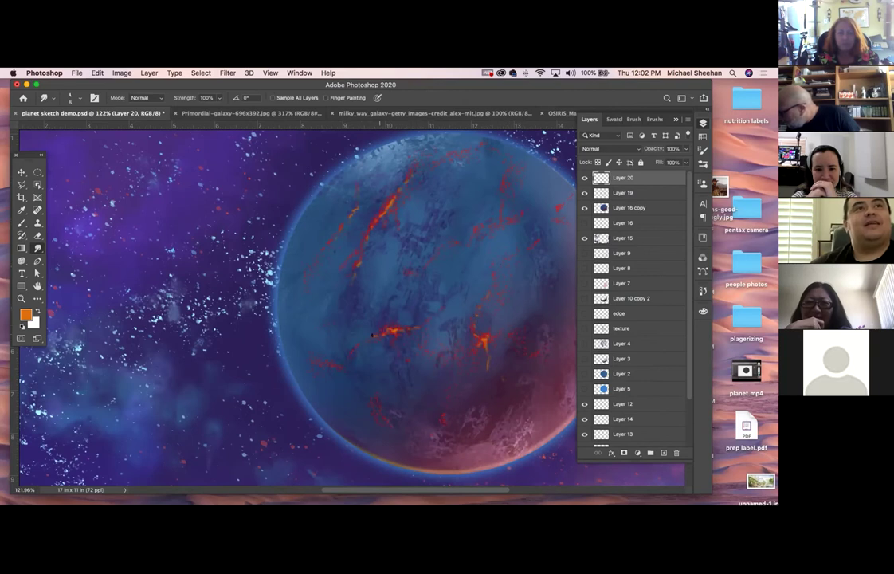
key(super+1)
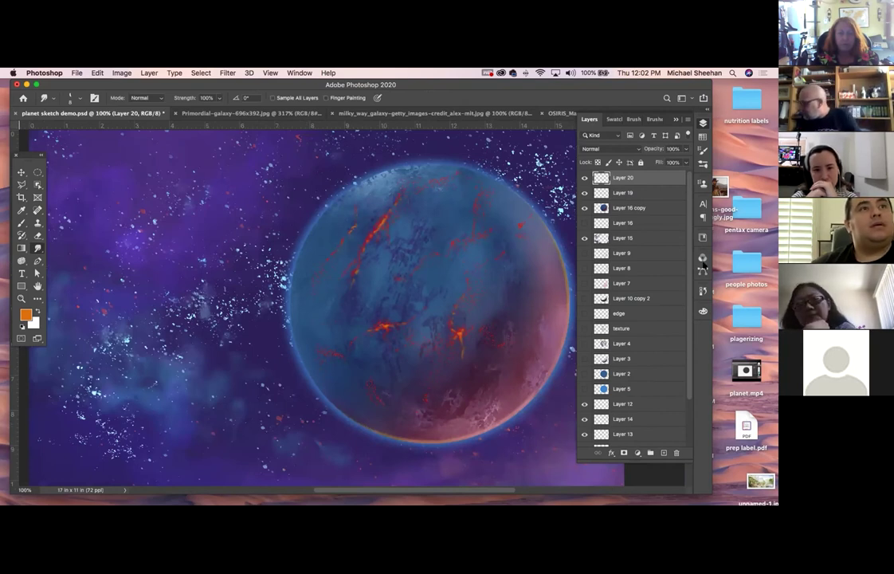
key(super+minus)
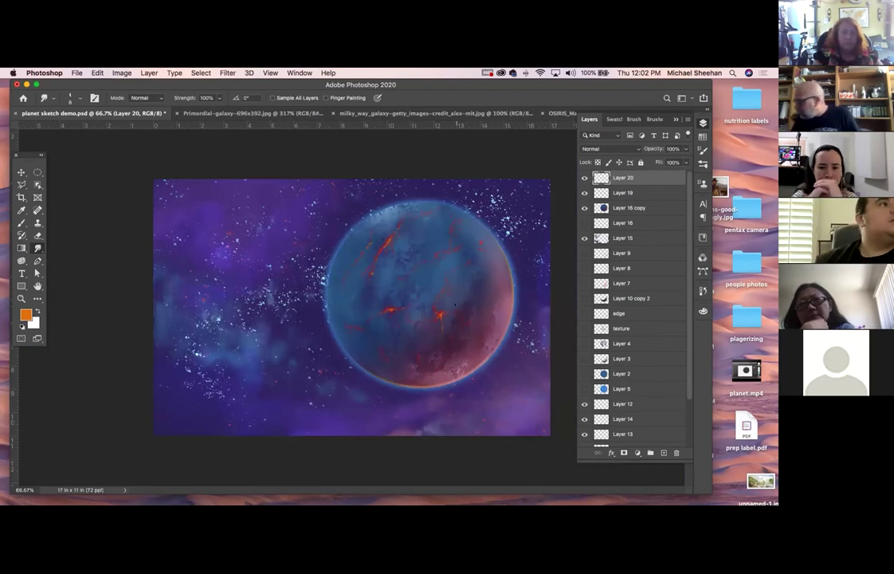
key(z)
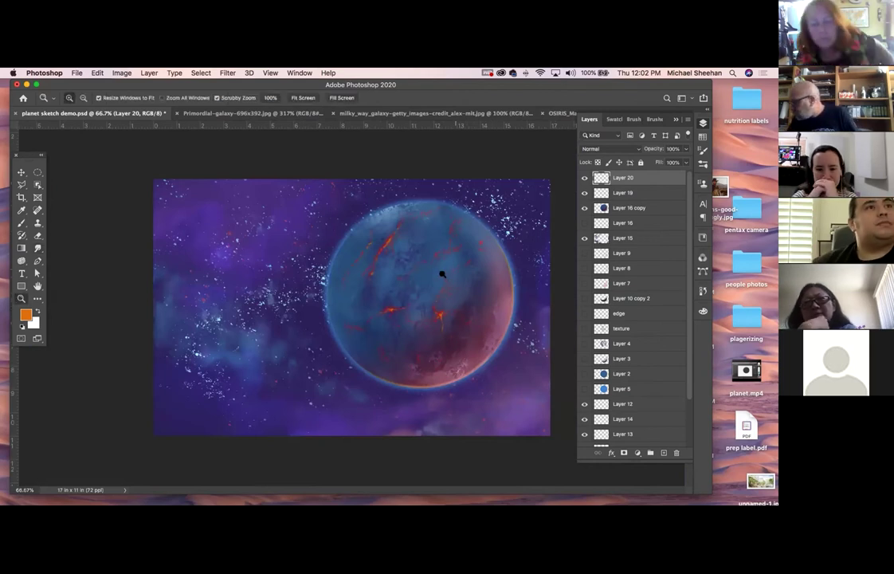
drag(441, 272, 480, 313)
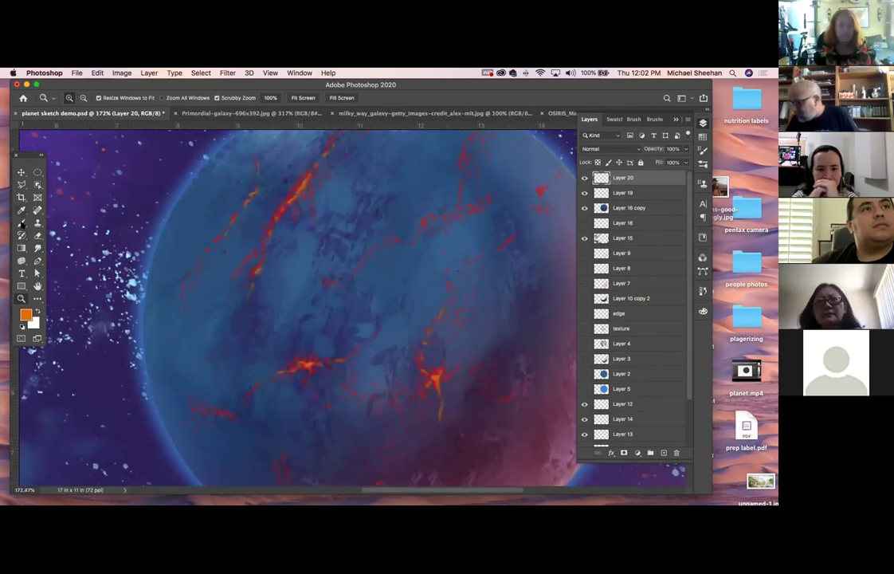
key(b)
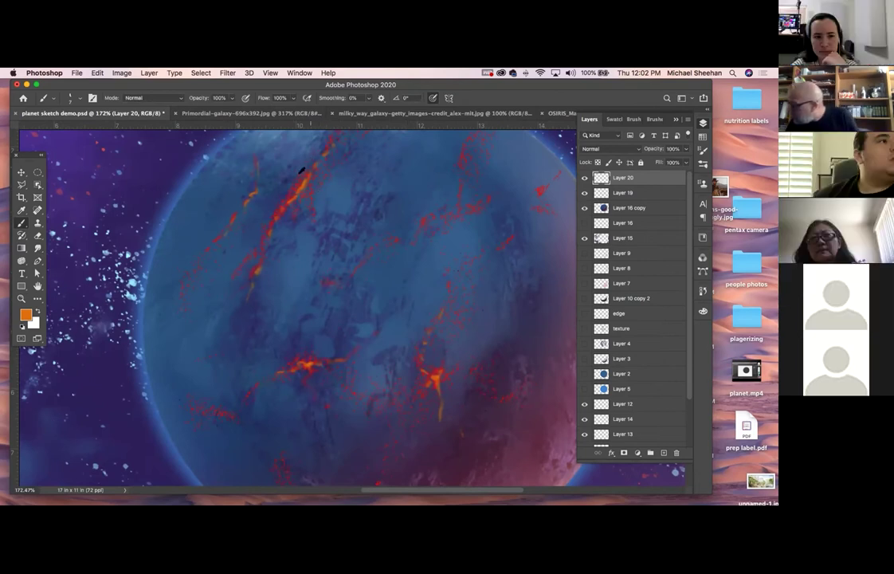
alt+click(311, 171)
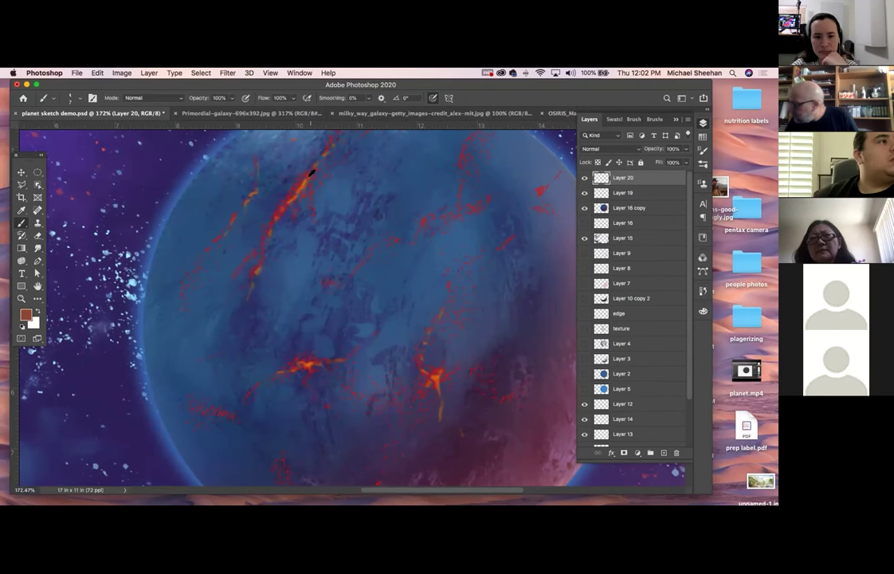
scroll(360, 296, right, 5)
scroll(359, 296, down, 2)
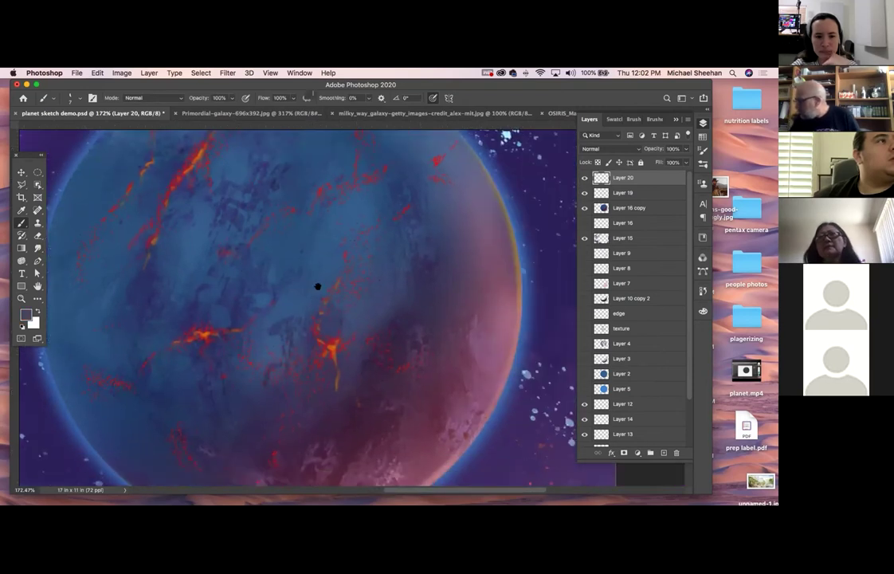
Show rulers, add Layer 21, and paint a red patch on the planet's right side
key(super+r)
click(664, 452)
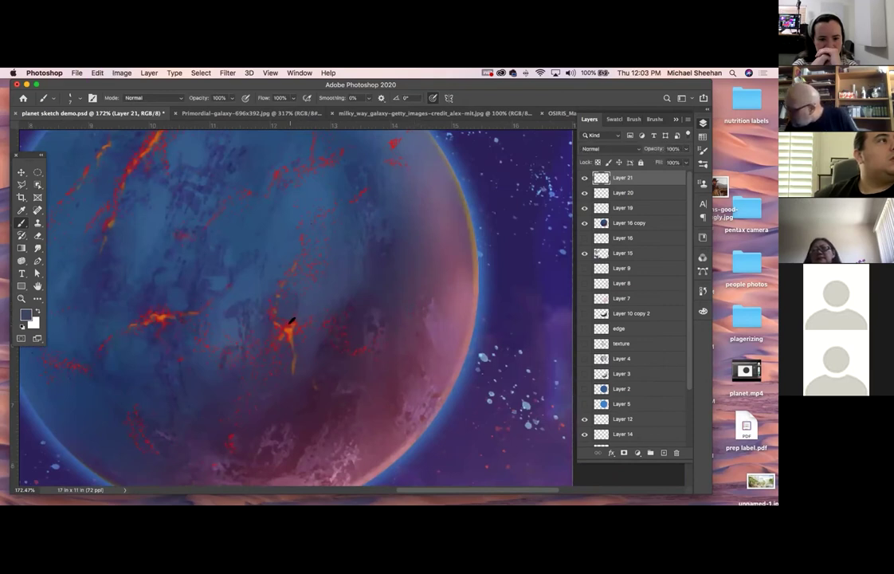
drag(406, 313, 406, 283)
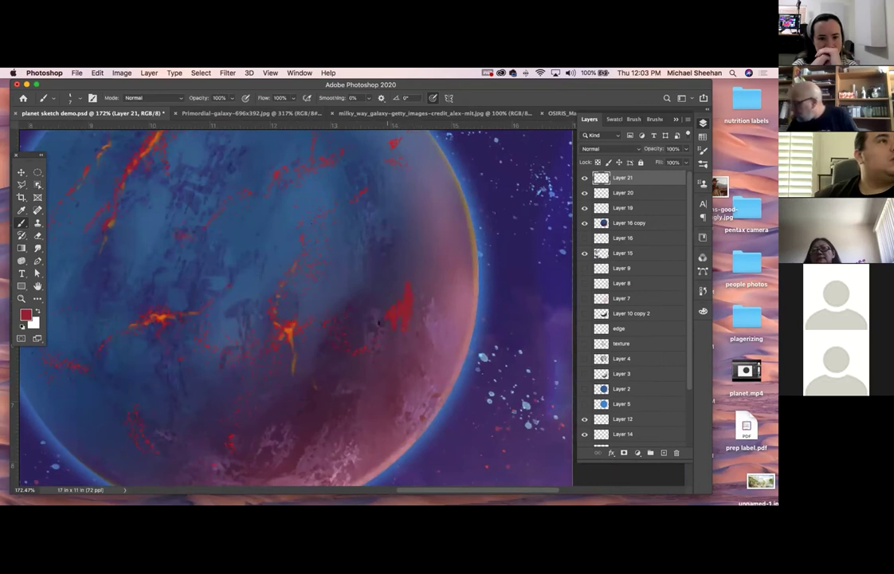
drag(400, 334, 385, 337)
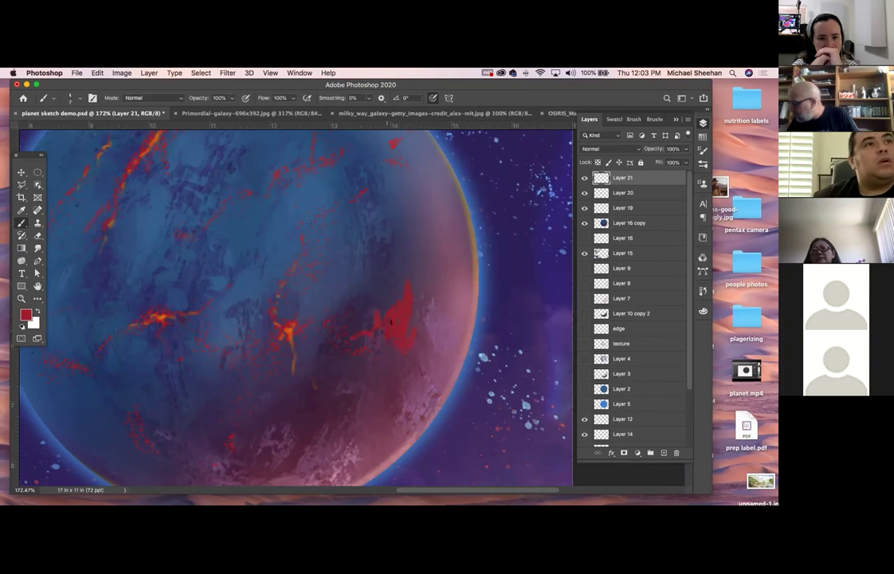
Try the Grut Oi Stump Trough and Impressionist Blender 2 brushes for the Smudge tool
key(r)
click(80, 101)
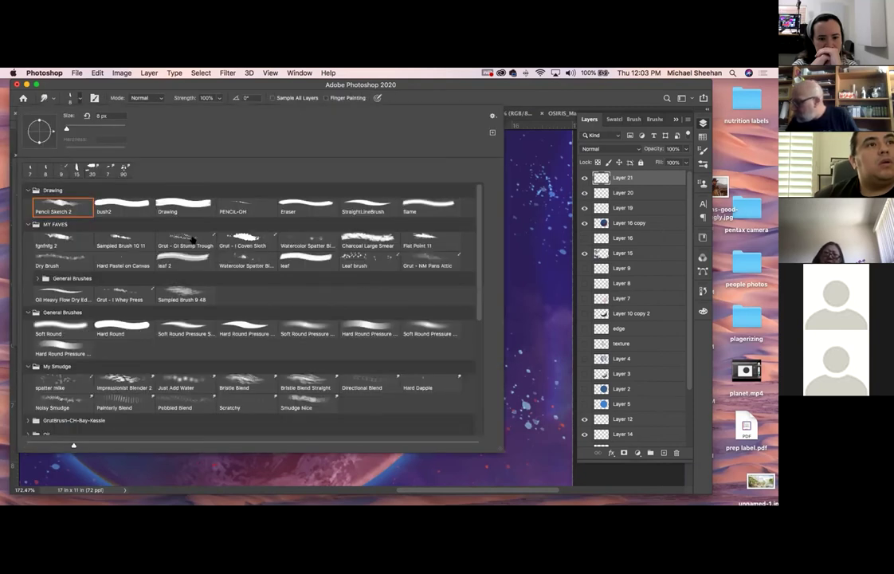
click(192, 239)
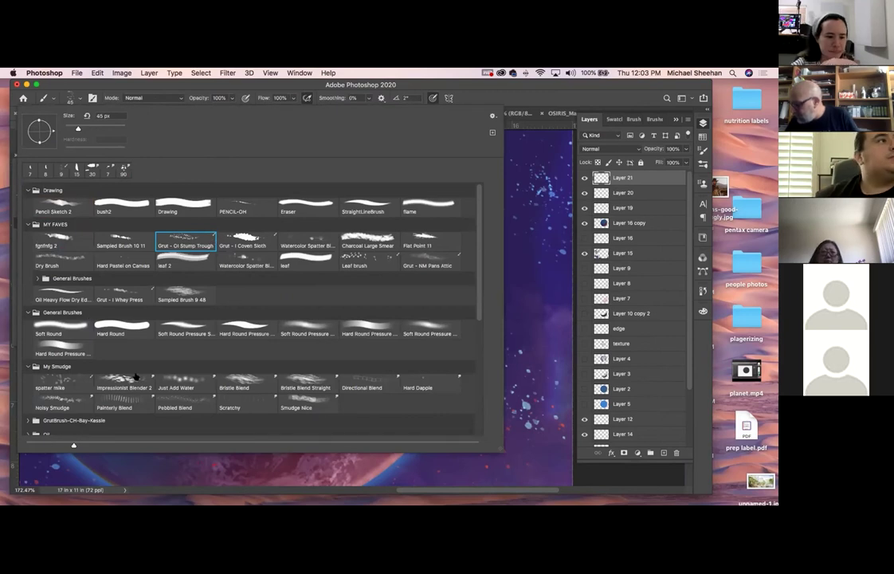
click(126, 381)
key(Return)
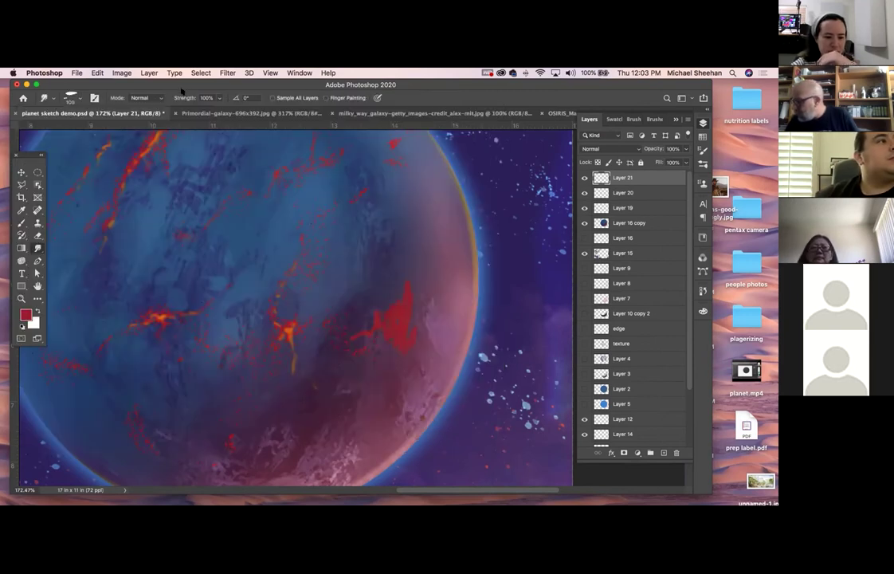
Settle on the Hard Dapple smudge brush and shrink it two sizes
click(53, 98)
click(79, 98)
click(80, 98)
click(80, 98)
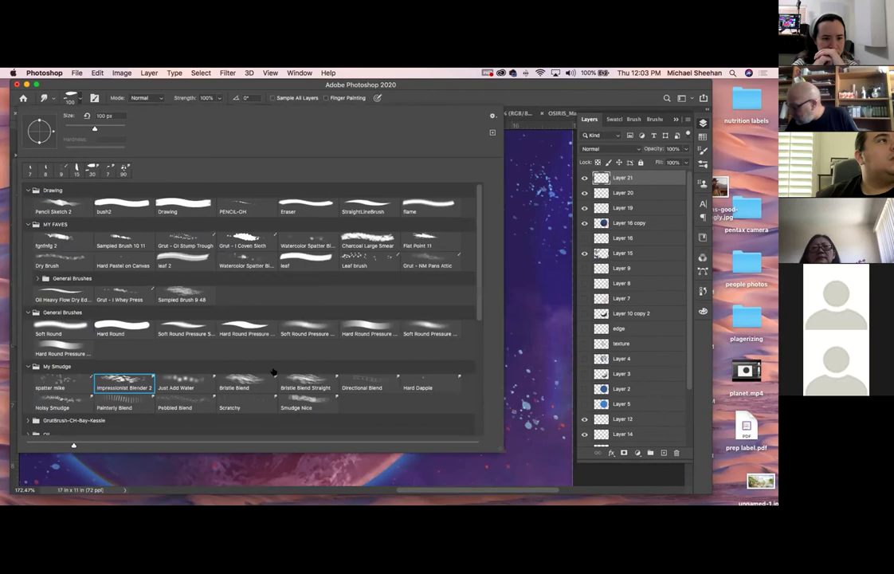
click(429, 380)
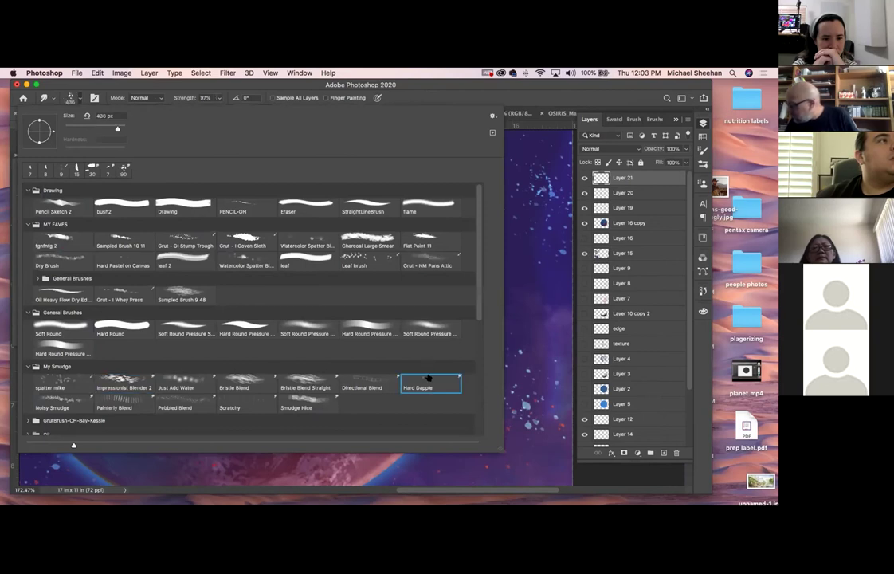
click(269, 83)
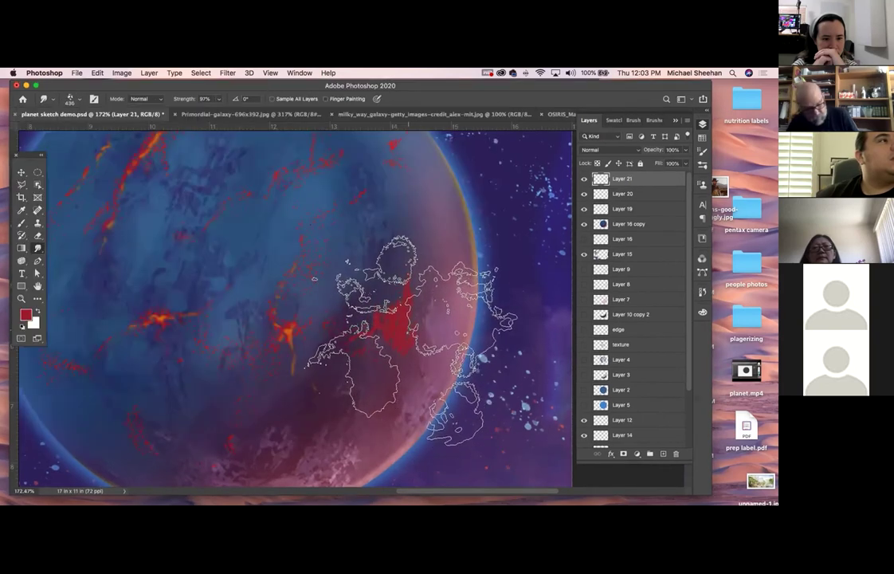
key(bracketleft)
key(bracketleft)
key(bracketleft)
key(bracketleft)
key(bracketleft)
key(bracketleft)
key(bracketleft)
key(bracketleft)
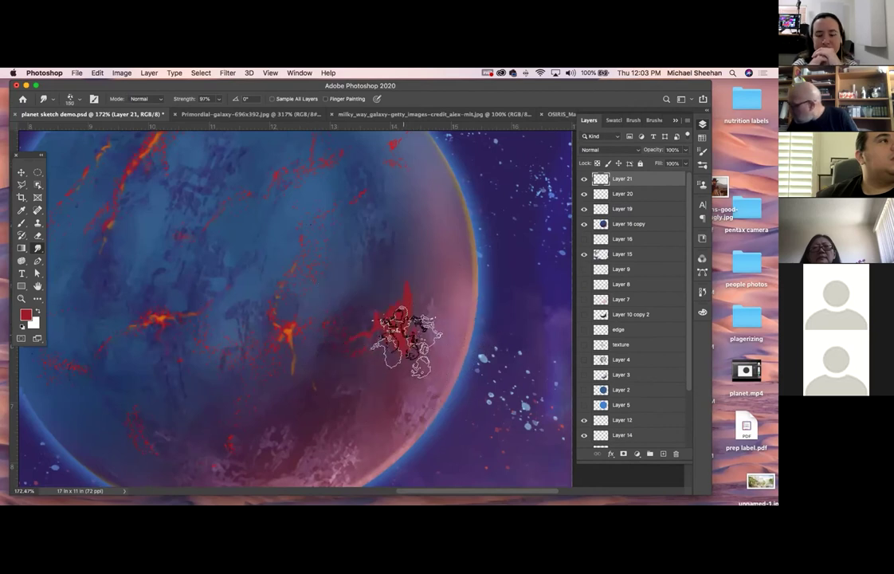
key(bracketleft)
key(bracketleft)
key(bracketleft)
key(bracketleft)
key(bracketleft)
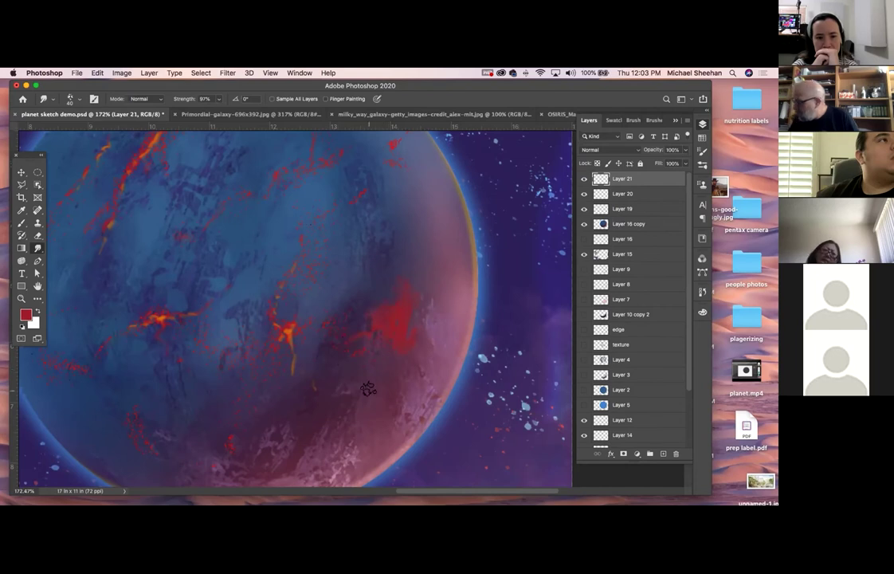
click(21, 223)
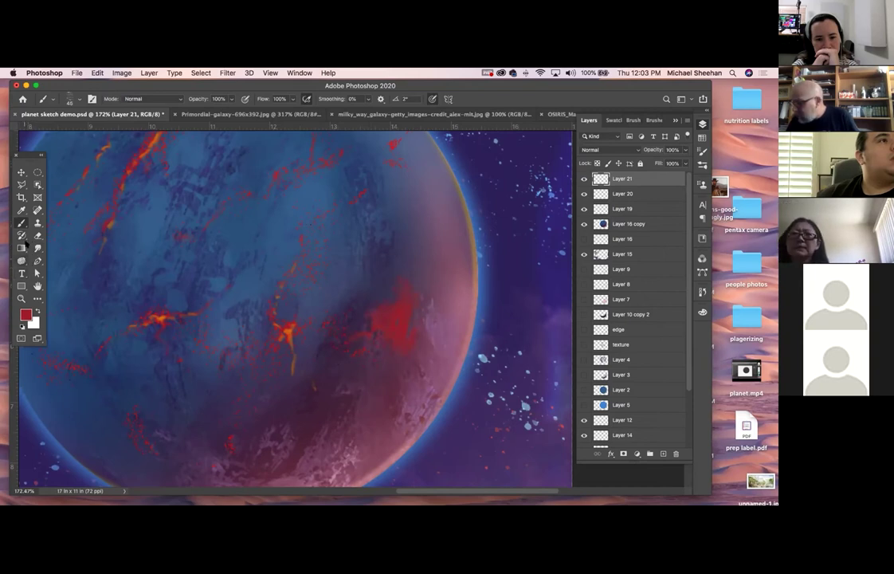
Sample the crack orange, add Layer 22, and paint a fine orange glow on the red patch
alt+click(157, 141)
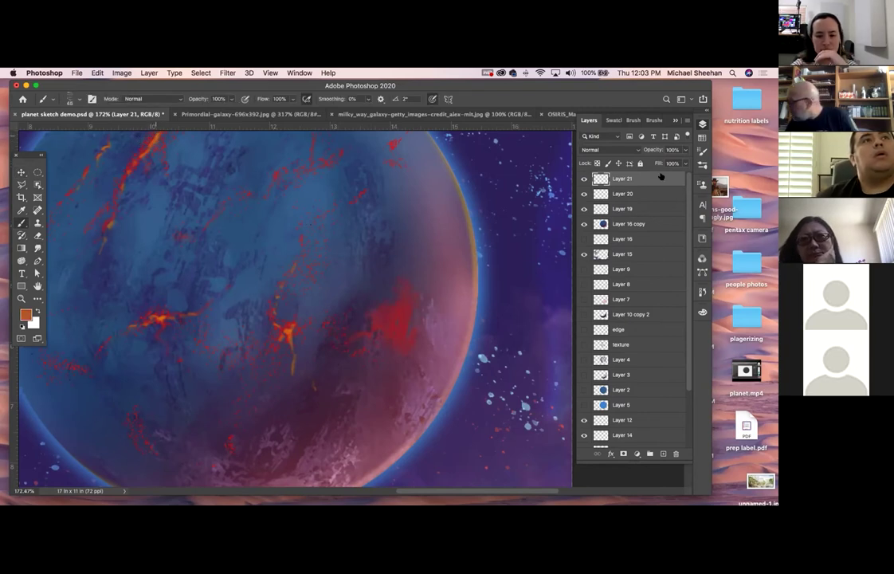
click(665, 453)
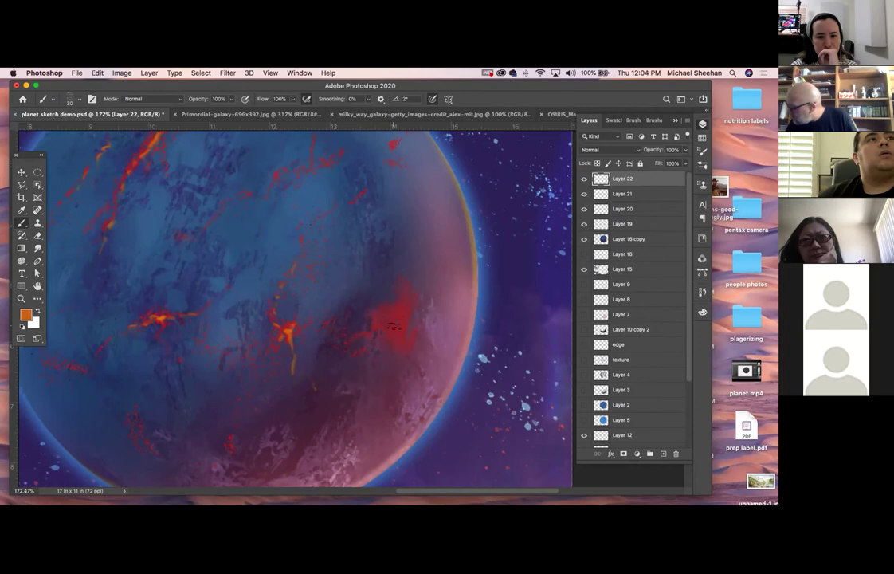
drag(393, 326, 395, 317)
key(super+z)
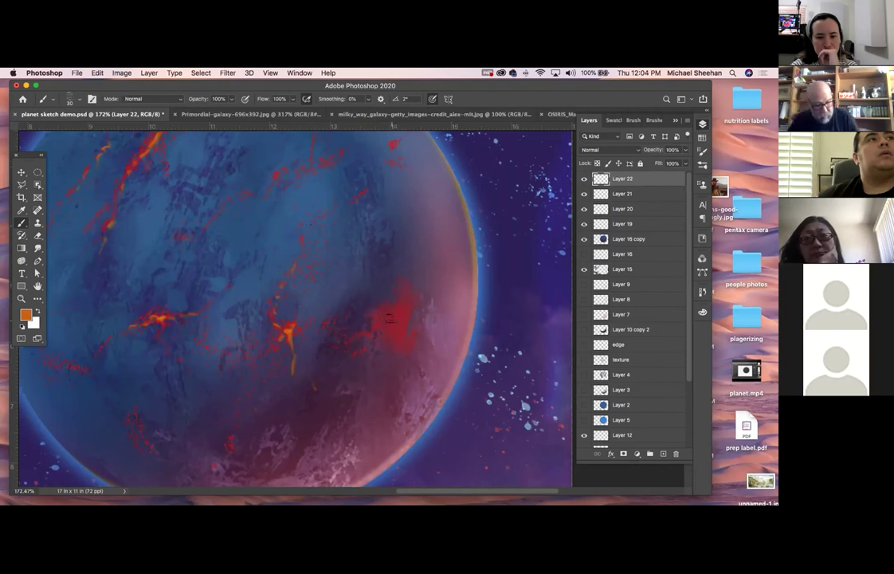
key(bracketleft)
key(bracketleft)
drag(405, 304, 399, 317)
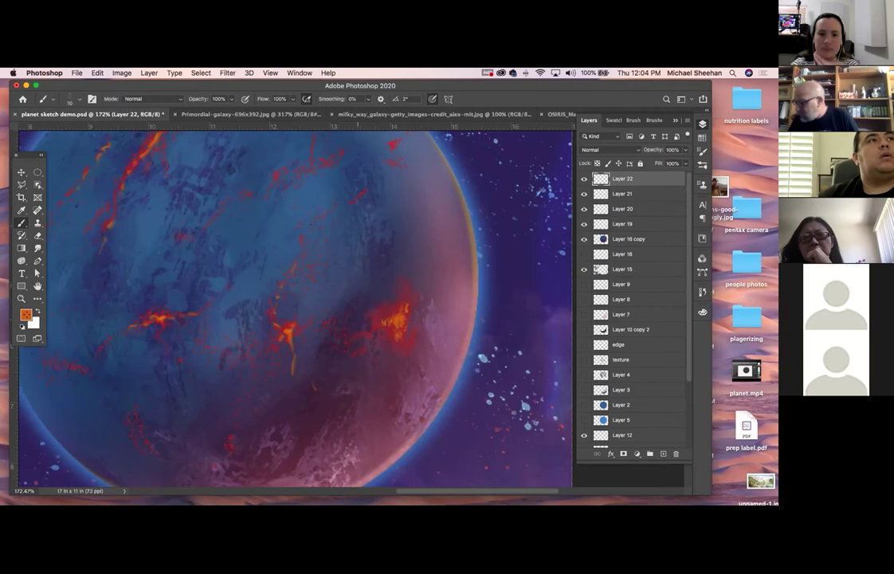
Switch to golden yellow #d4a015, paint it in, smudge to blend, and zoom out
click(21, 210)
click(26, 314)
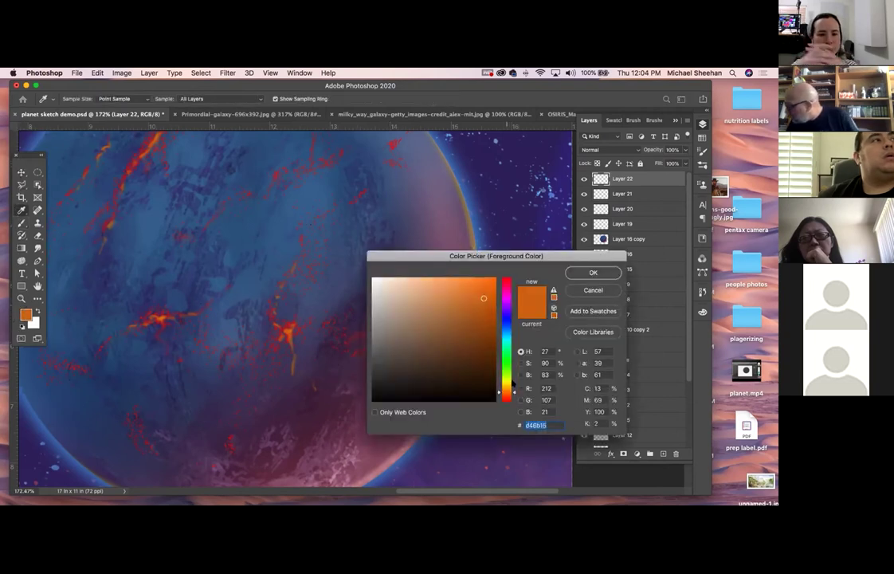
drag(513, 387, 513, 386)
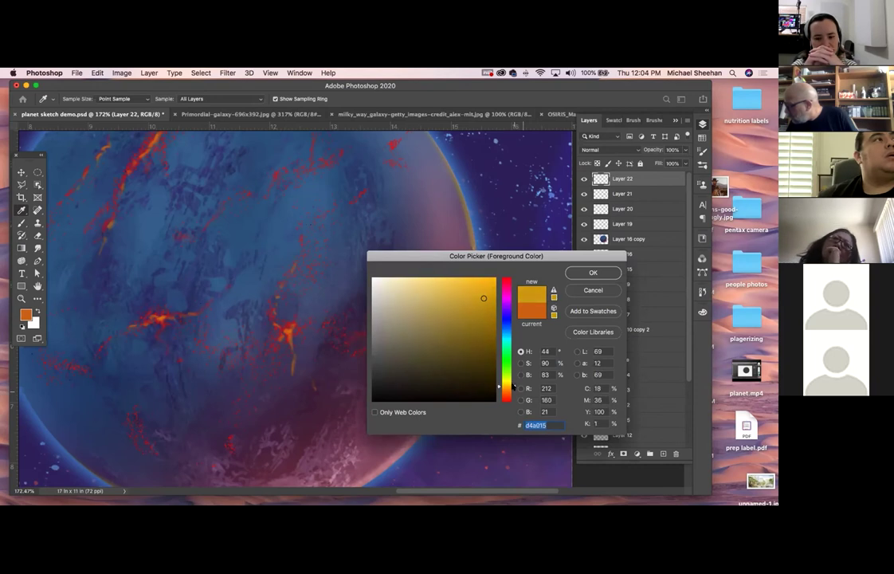
key(Return)
key(b)
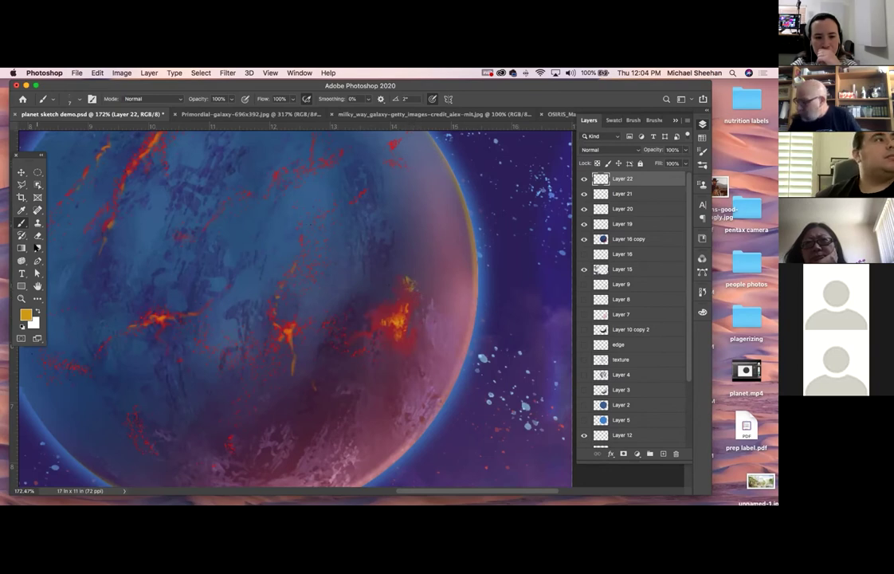
click(36, 248)
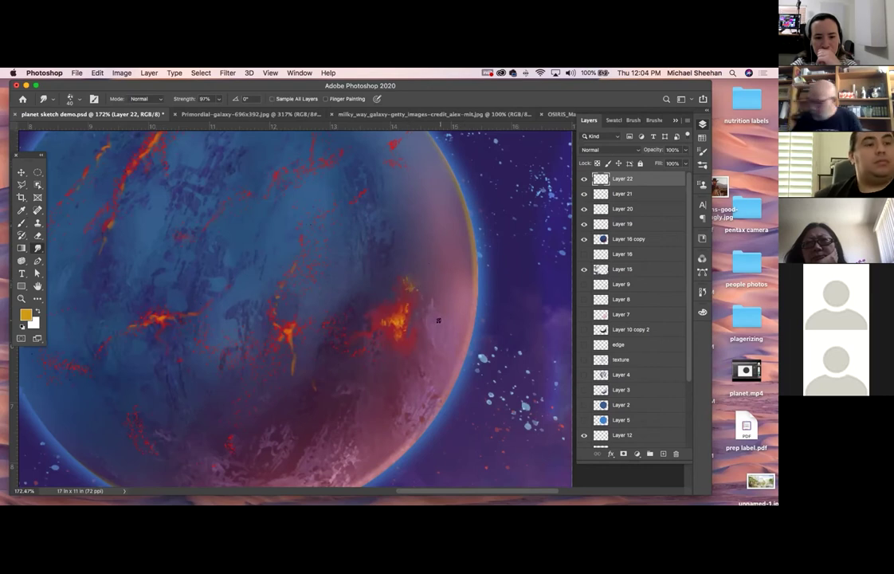
key(super+minus)
key(super+minus)
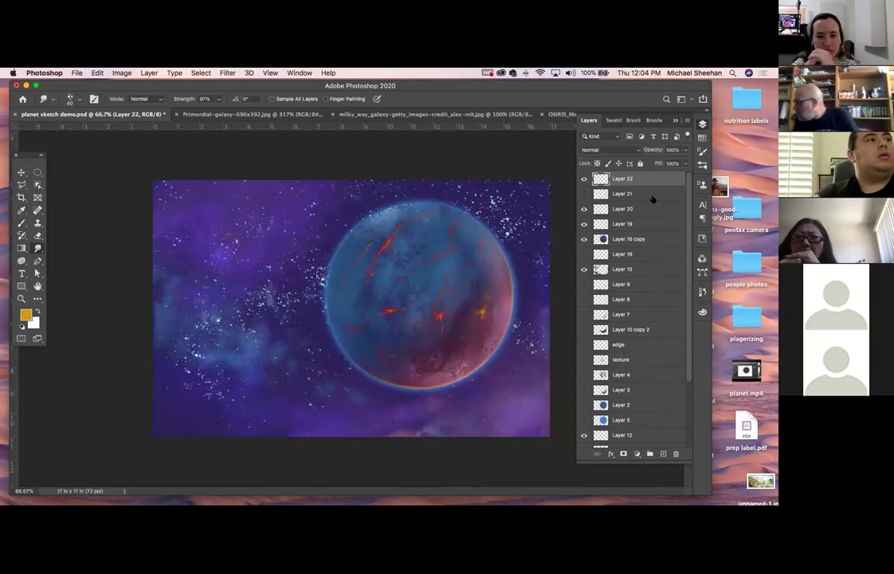
Duplicate the glow layers, delete Layer 21 copy, and enlarge the Layer 22 copy over the planet
drag(650, 182, 663, 452)
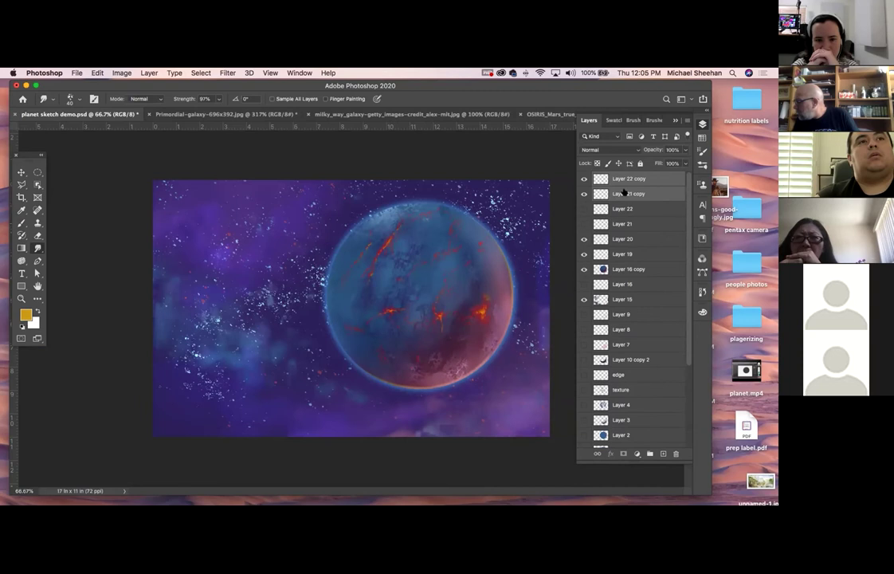
key(BackSpace)
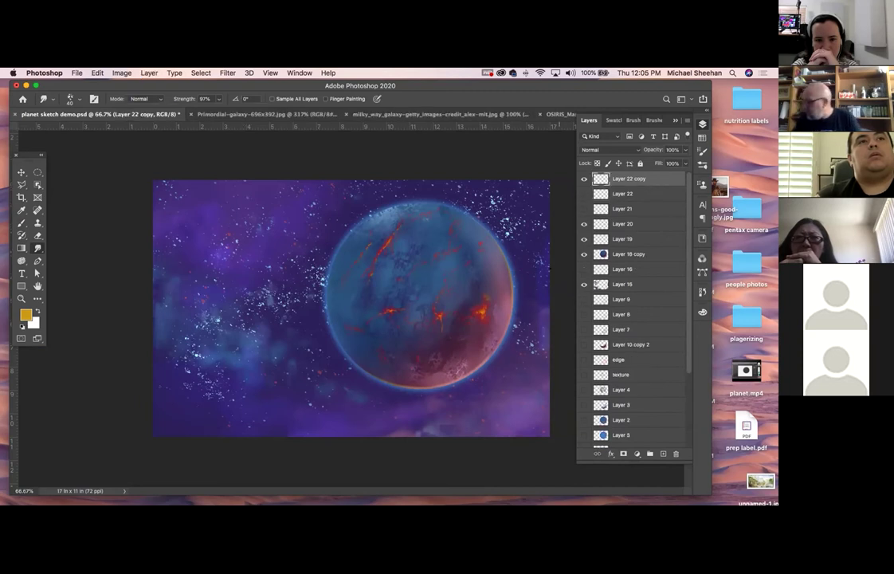
key(ctrl+t)
drag(490, 285, 511, 261)
drag(460, 340, 453, 349)
drag(494, 310, 489, 323)
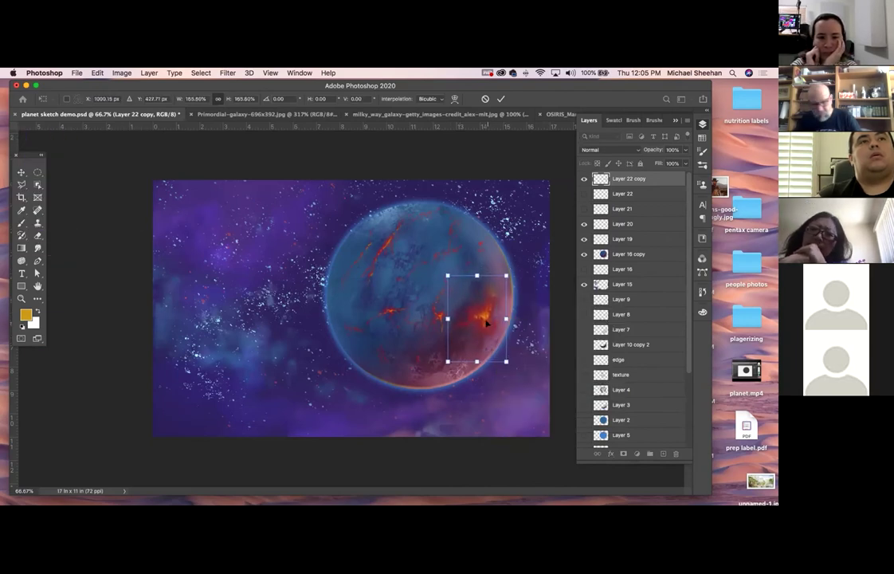
key(Return)
key(r)
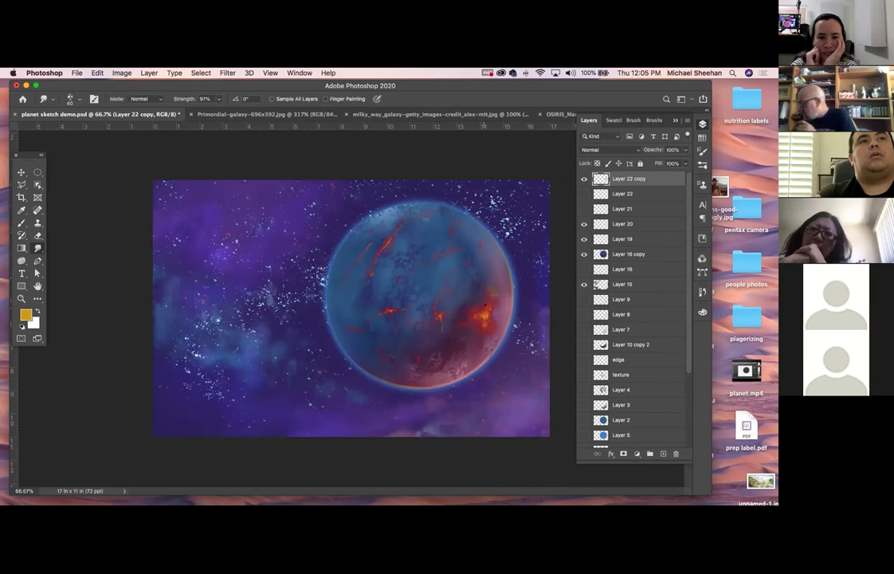
Scale the glow copy up further to about 138% and shift it down-left
key(v)
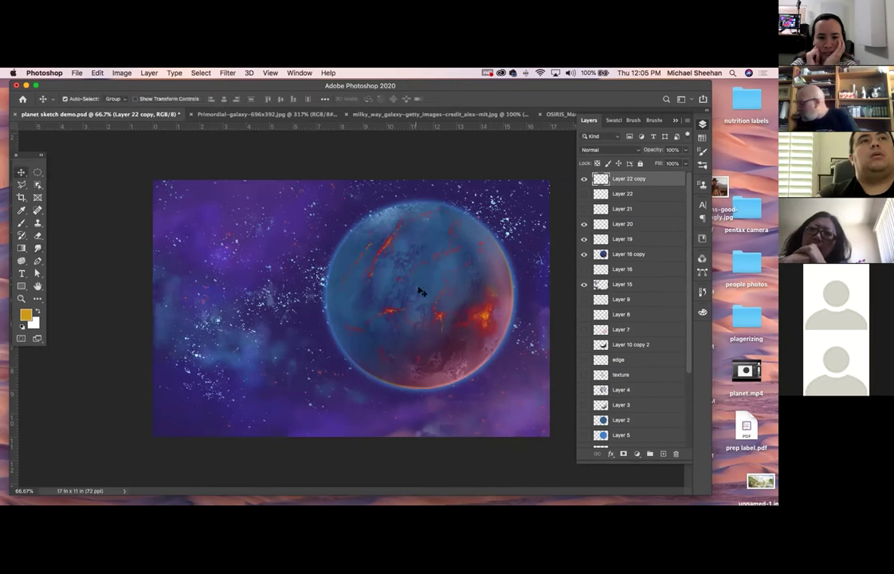
mouse_move(490, 315)
mouse_down()
mouse_move(490, 299)
mouse_move(488, 317)
mouse_up()
key(super+z)
key(super+t)
drag(507, 278, 530, 247)
drag(499, 296, 483, 310)
Commit the enlarged glow's scaling, then warp the glow layer
key(Return)
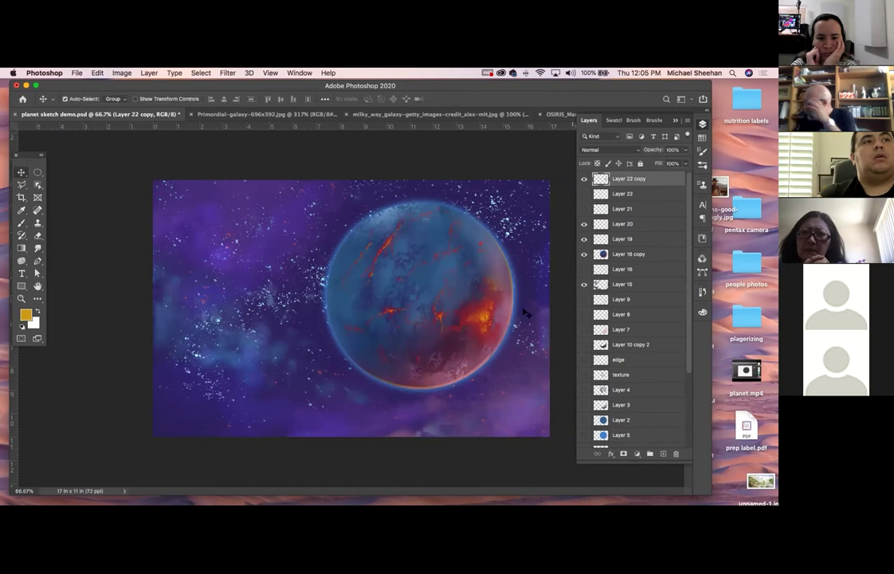
click(83, 73)
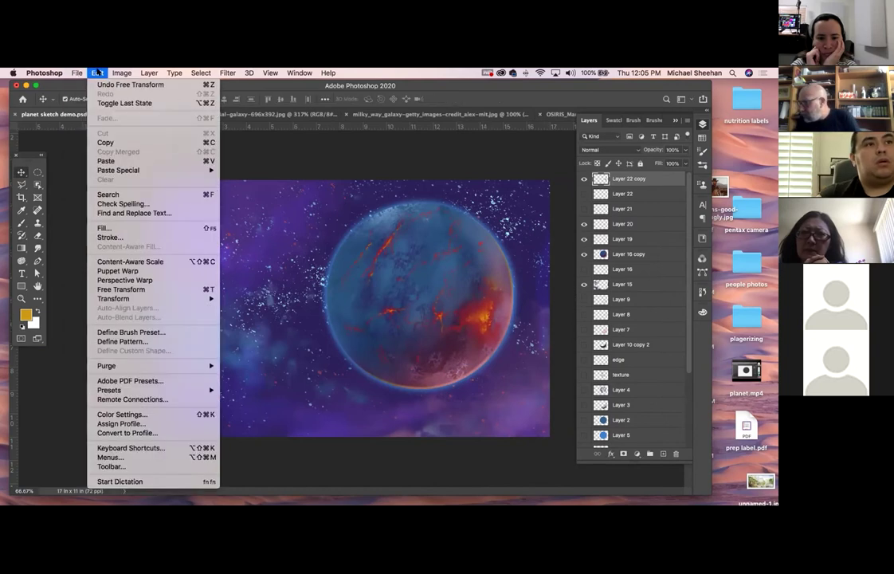
mouse_move(100, 299)
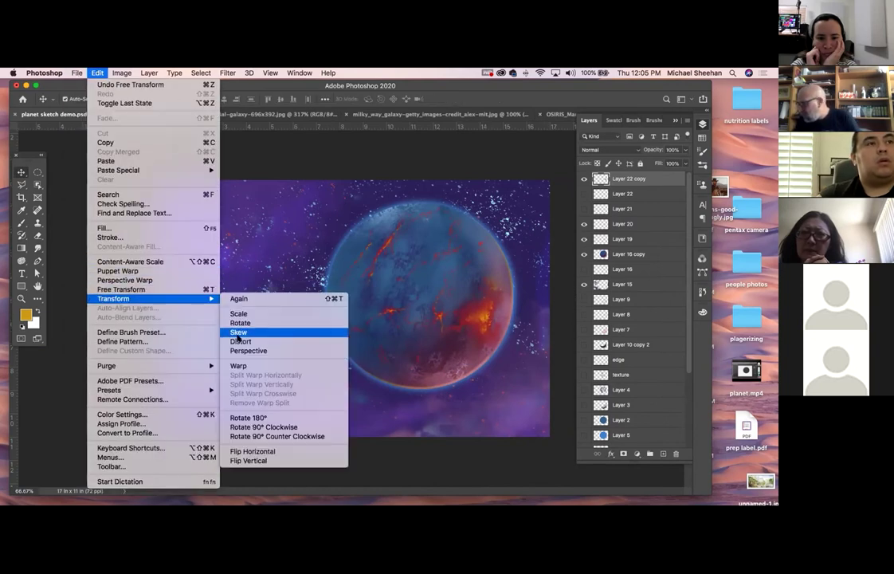
click(237, 366)
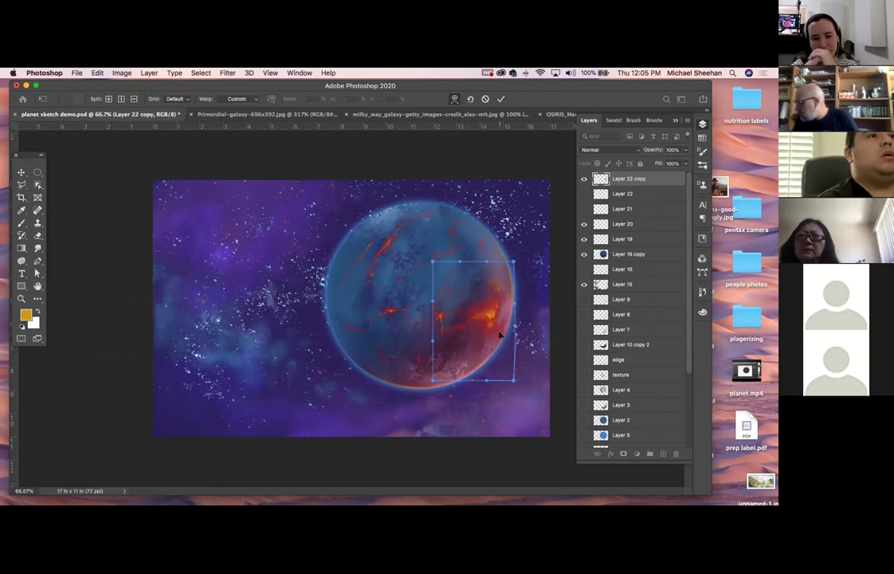
key(Return)
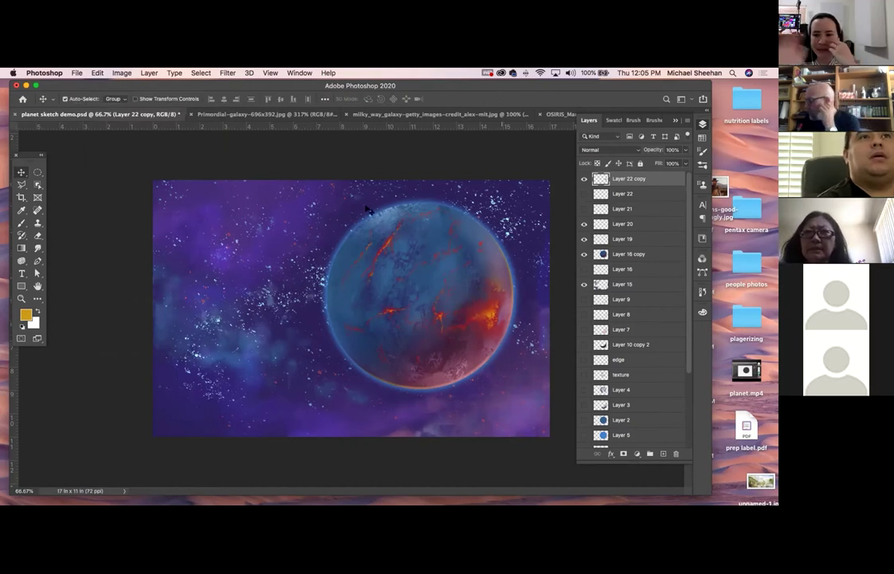
Shift Layer 20's red streaks slightly to the right across the planet
click(386, 243)
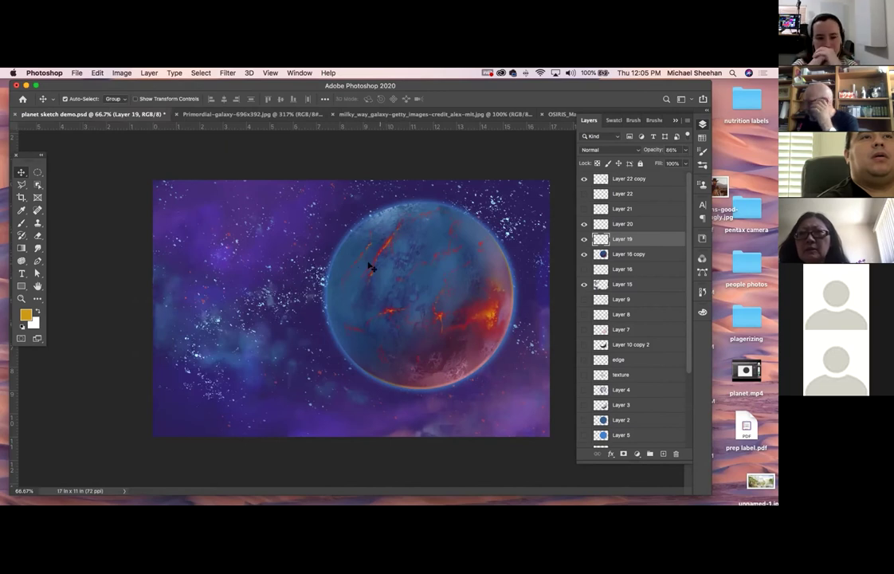
click(386, 247)
mouse_move(382, 247)
mouse_down()
mouse_move(379, 236)
mouse_move(393, 245)
mouse_up()
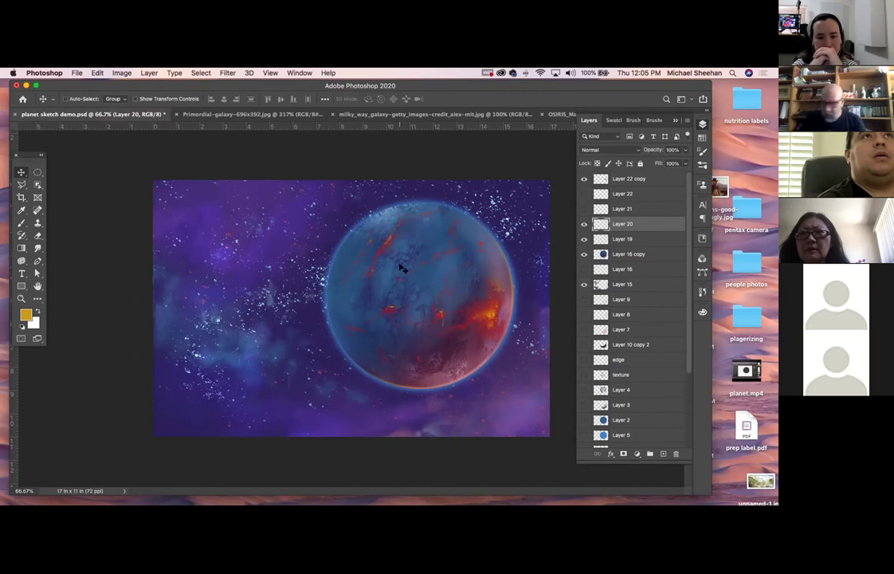
key(super)
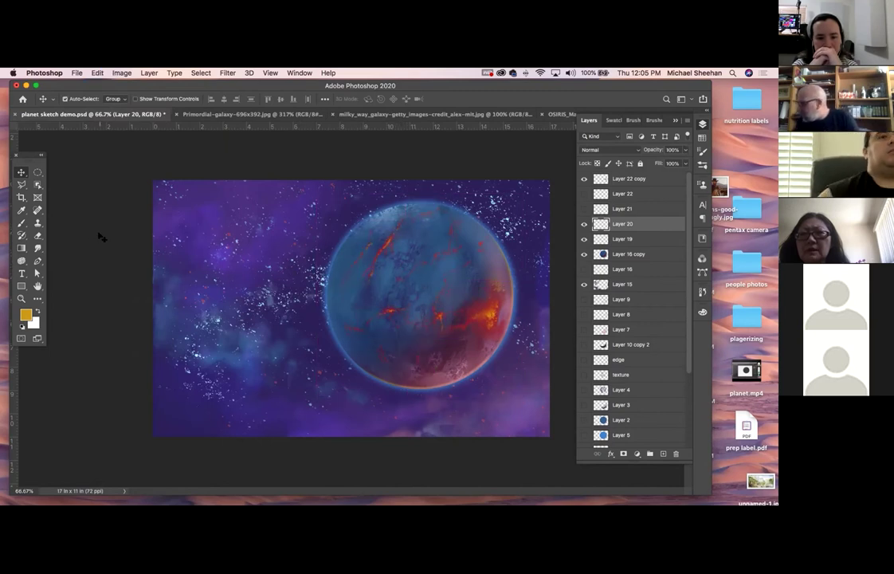
click(101, 237)
Add empty Layer 23 above Layer 22 copy and test restacking the planet layer
click(653, 182)
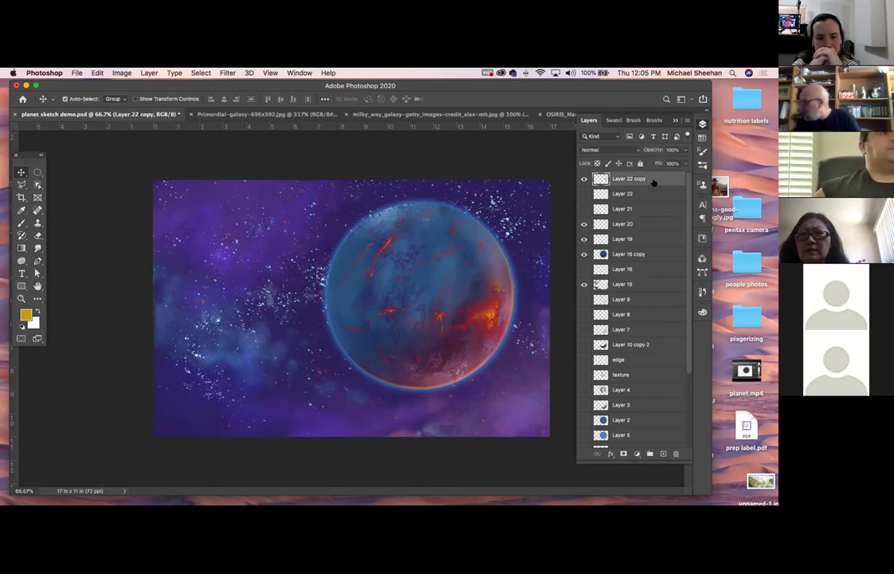
click(662, 454)
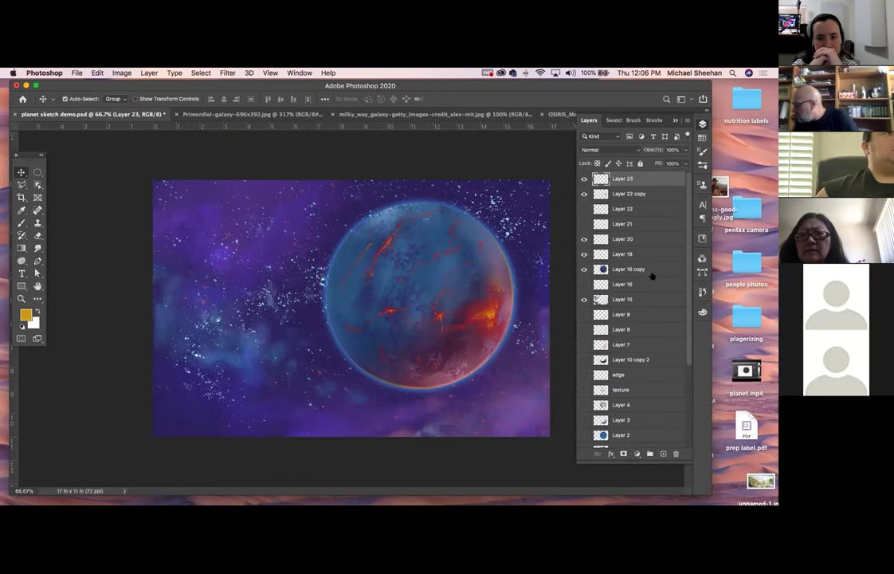
click(582, 269)
click(583, 269)
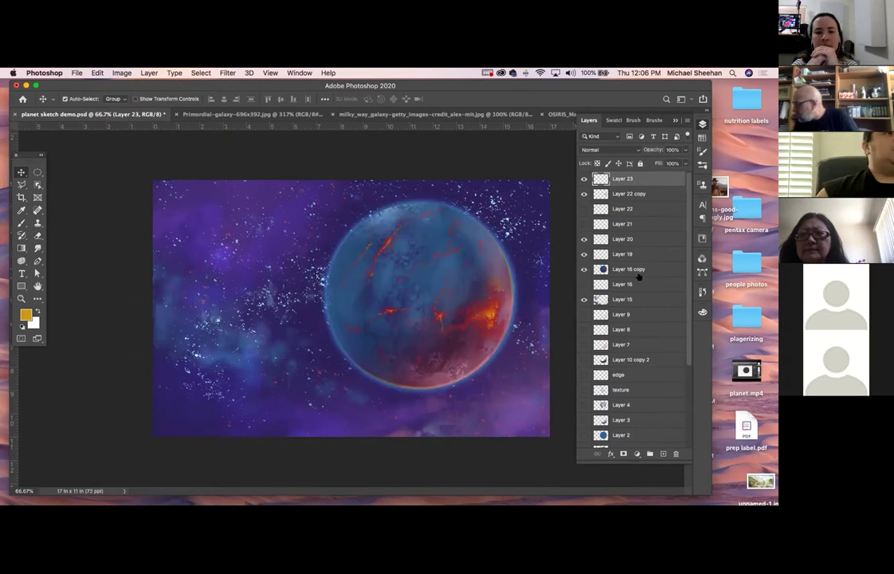
click(646, 270)
drag(646, 269, 654, 191)
key(super+z)
mouse_move(653, 266)
mouse_down()
mouse_move(661, 197)
mouse_move(669, 205)
mouse_move(658, 277)
mouse_up()
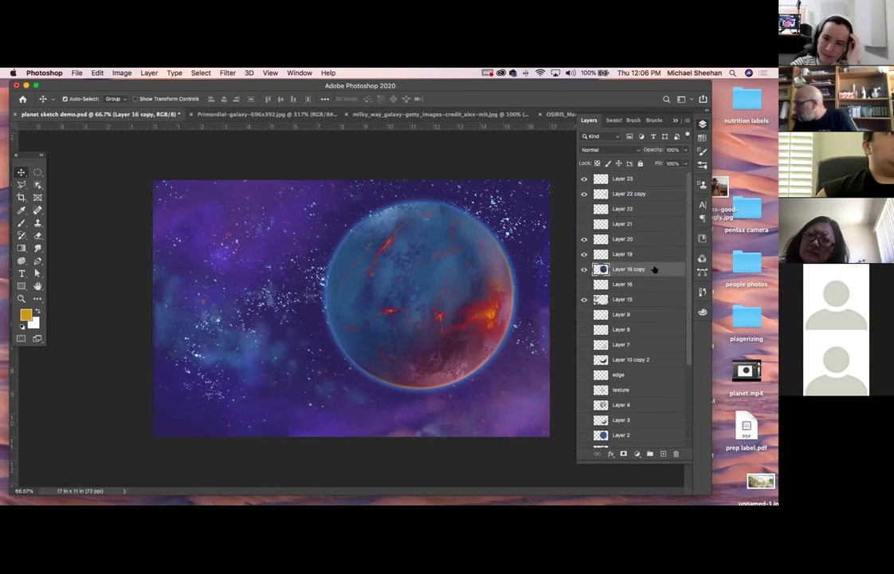
Merge Layers 23 through 19 into one Layer 23, then compare with the planet hidden
click(643, 252)
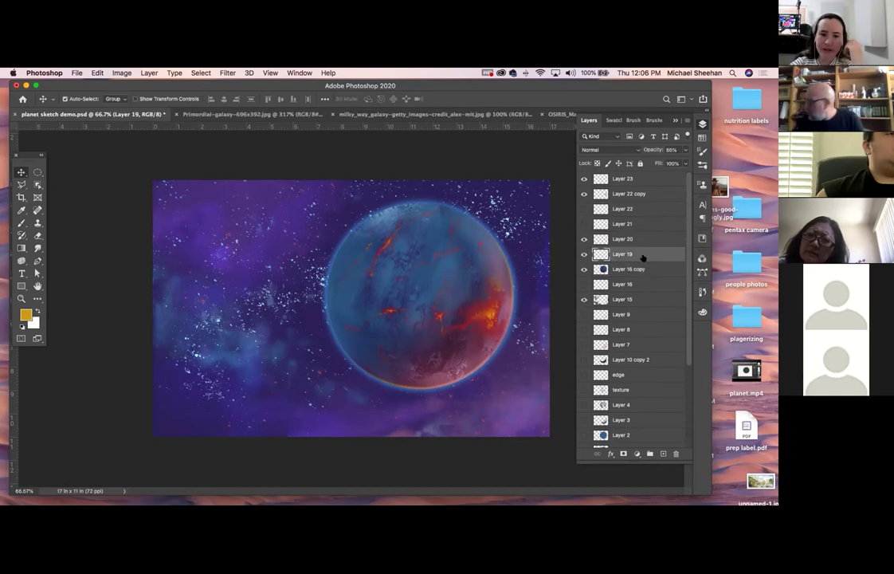
shift+click(642, 181)
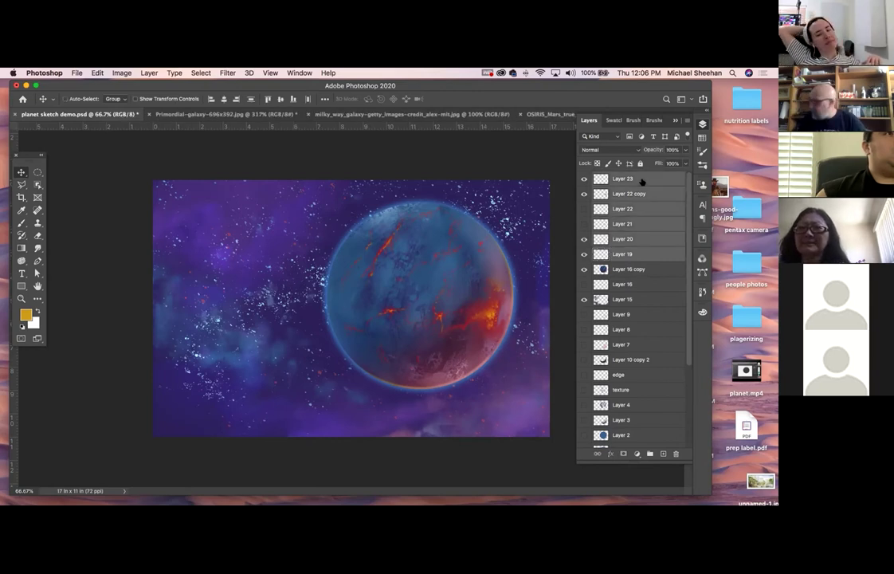
key(super+e)
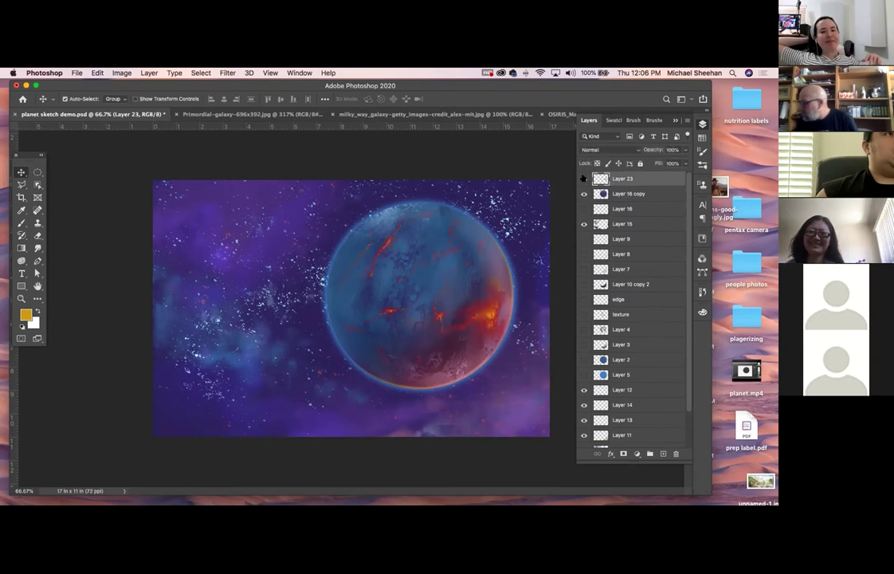
click(642, 193)
click(583, 193)
click(583, 194)
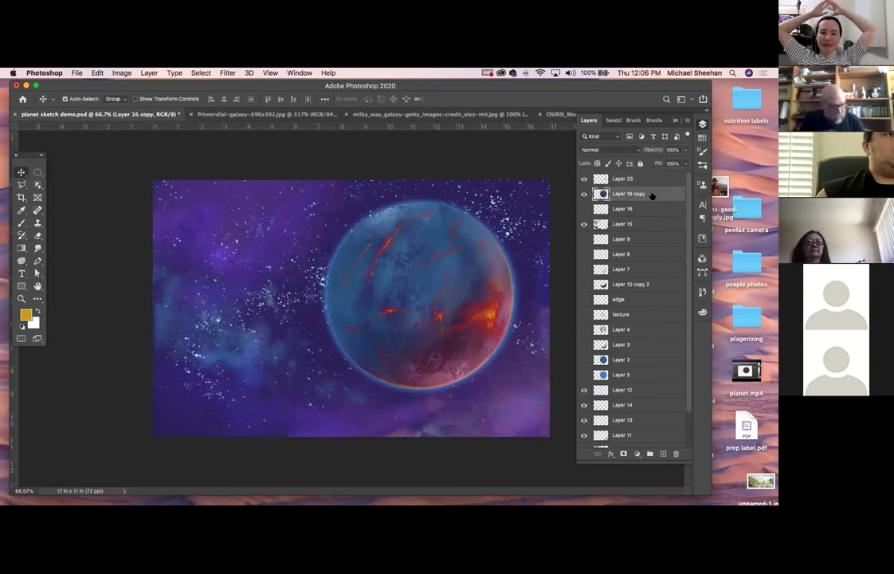
Apply Levels to Layer 16 copy with the midtone input set to 0.94
key(super+l)
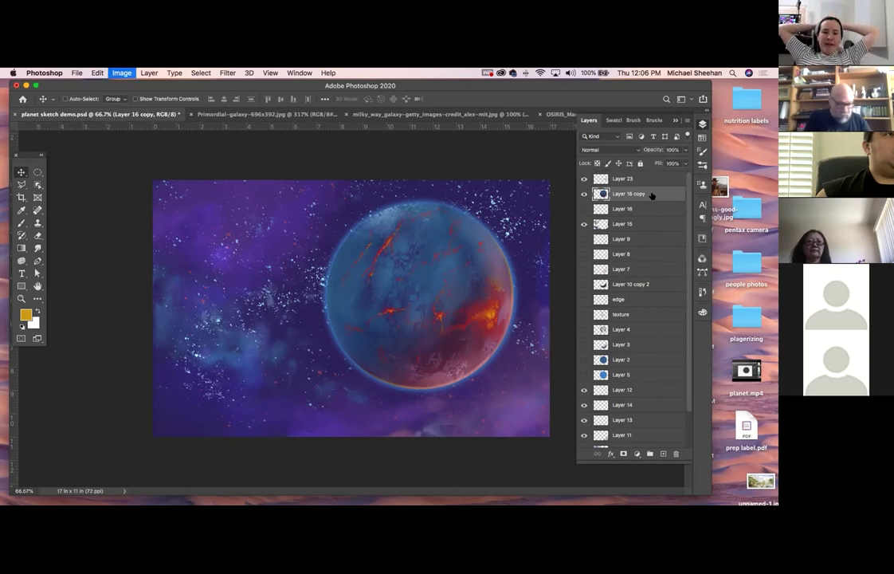
drag(123, 202, 133, 204)
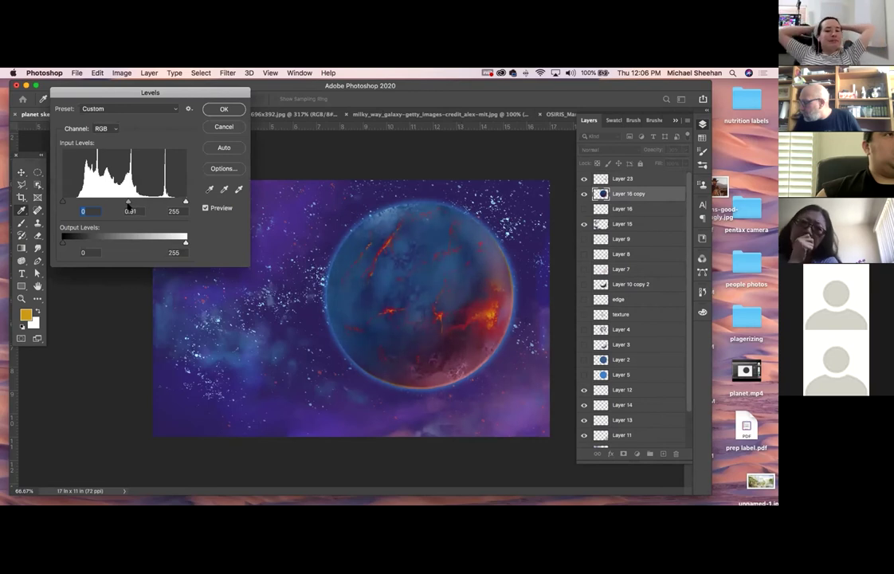
key(Tab)
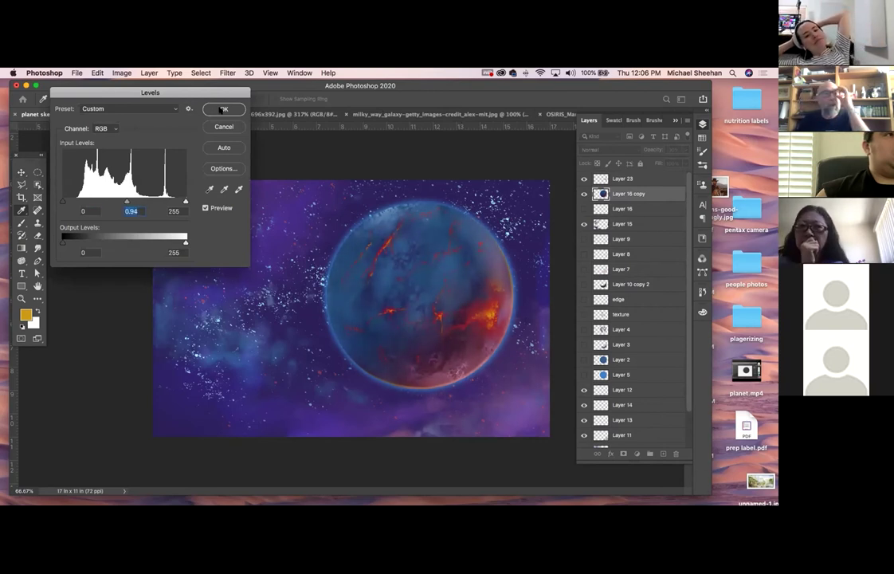
click(223, 109)
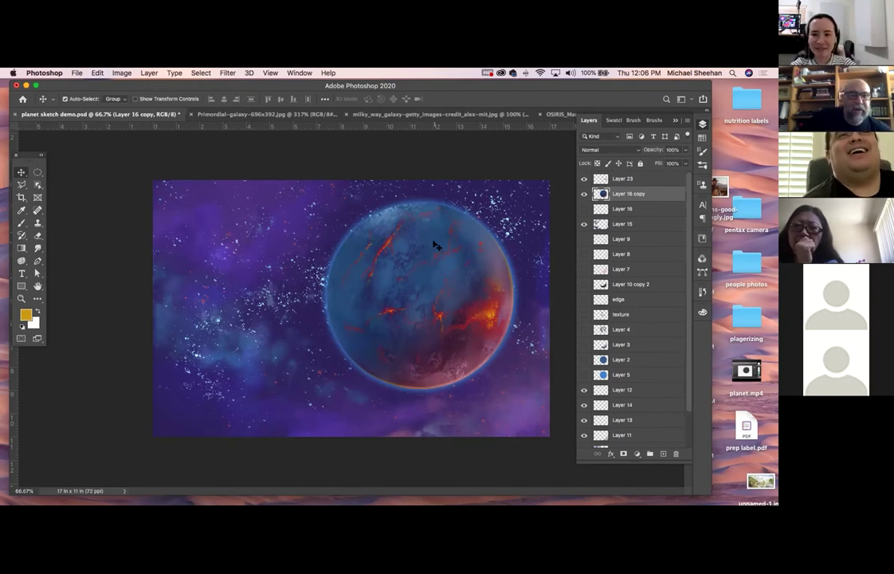
Drag merged Layer 23 slightly lower and left on the planet's right side
click(484, 315)
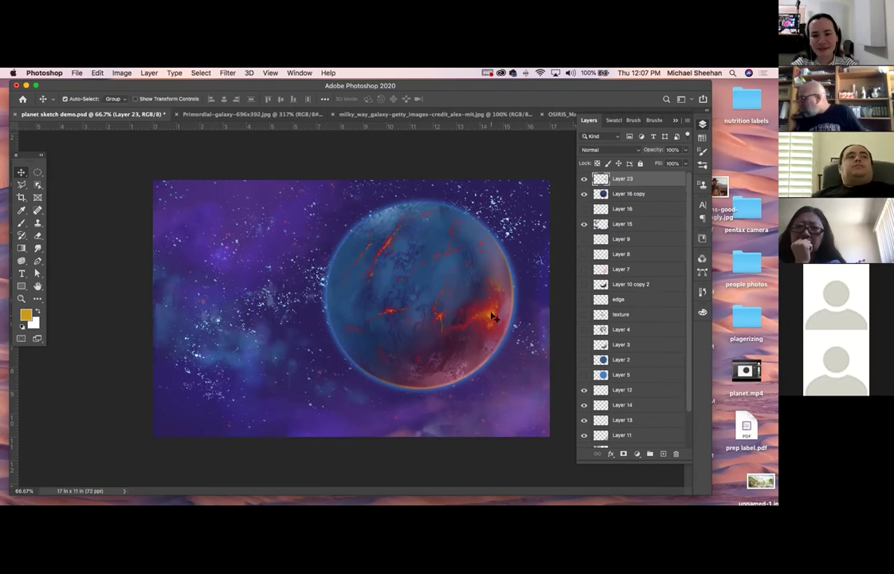
mouse_move(489, 316)
mouse_down()
mouse_move(477, 309)
mouse_move(490, 279)
mouse_move(477, 309)
mouse_up()
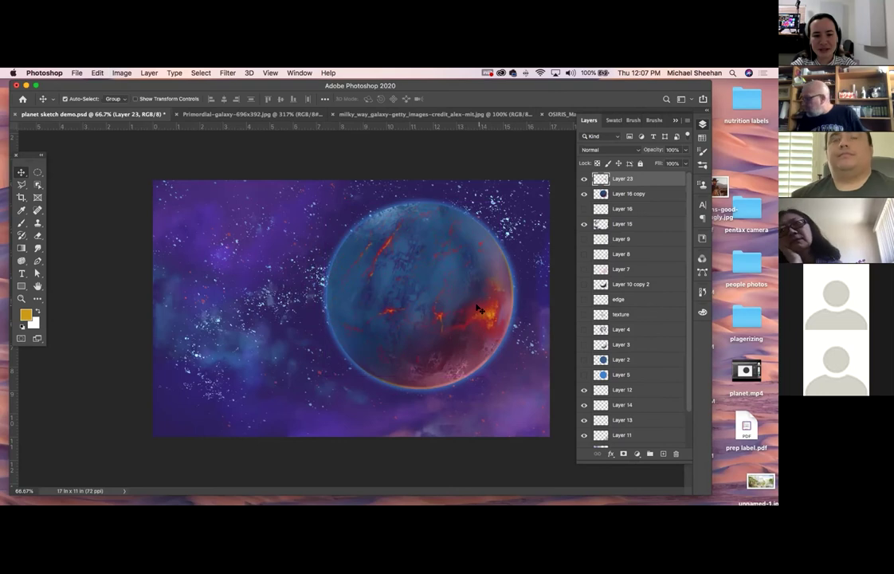
Warp Layer 23's texture, pulling its upper area up and to the right
click(96, 73)
mouse_move(123, 299)
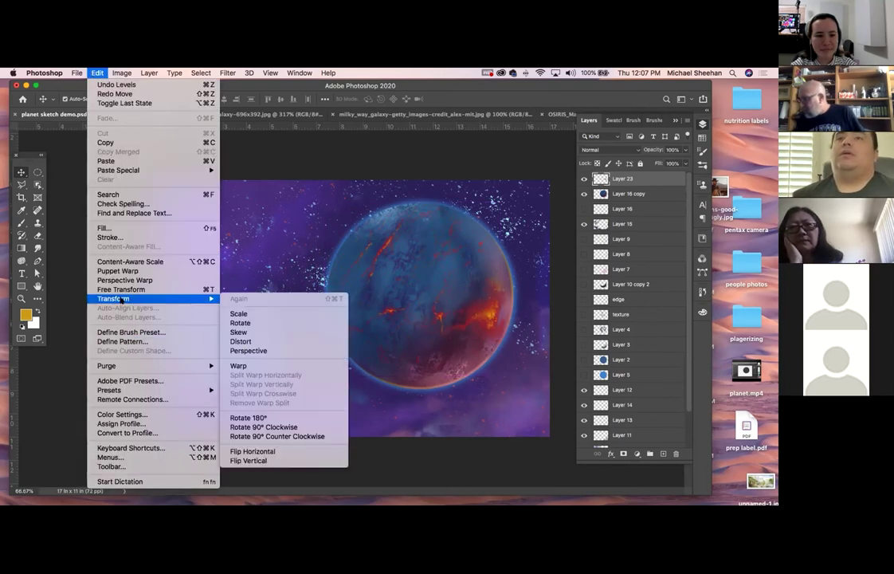
click(247, 365)
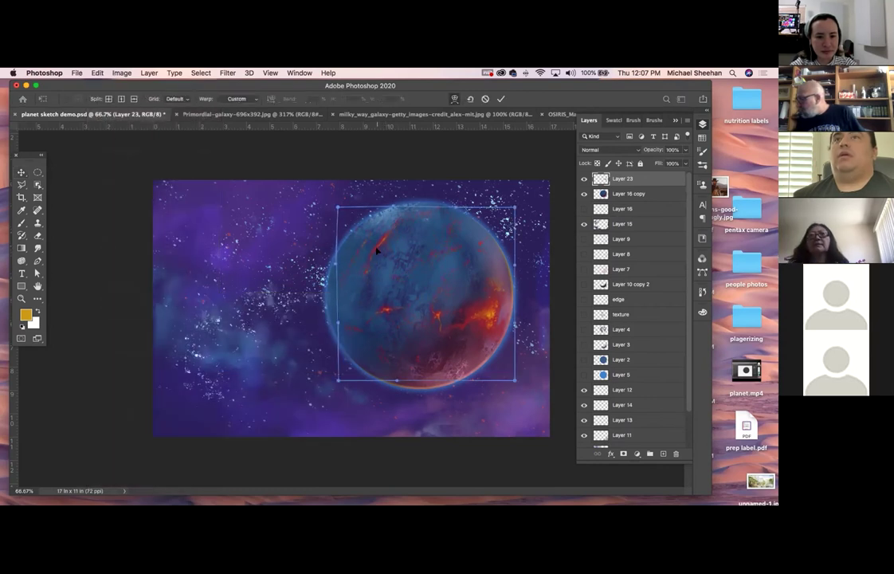
drag(373, 243, 455, 209)
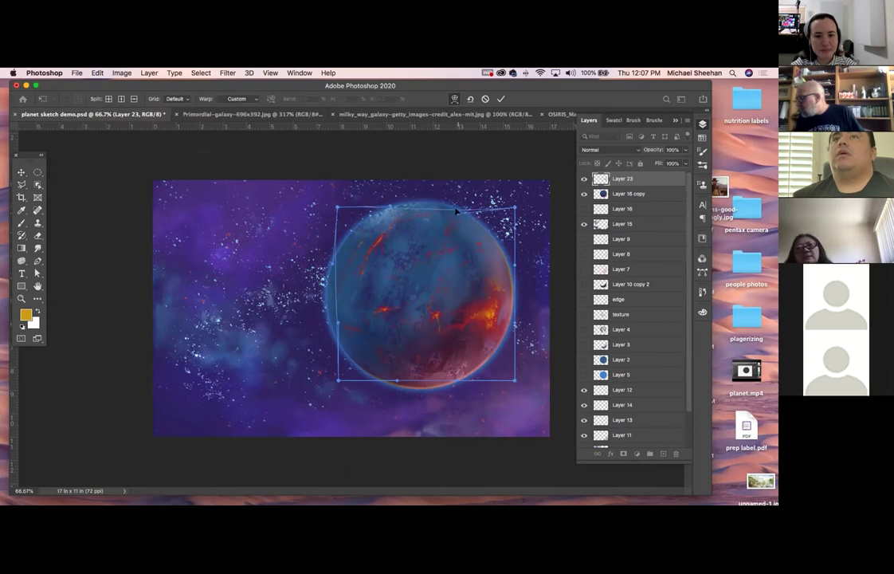
key(Return)
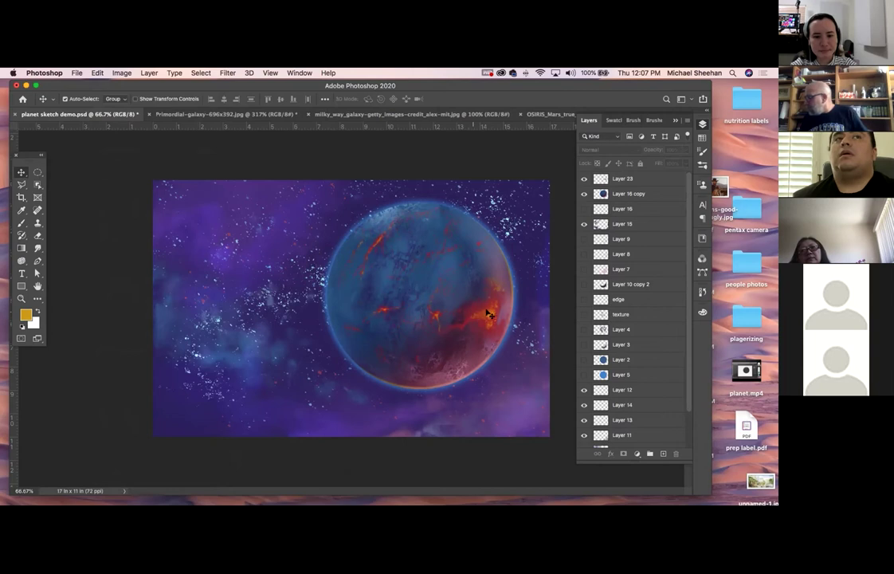
Try rotating the texture, undo it, then nudge Layer 16 copy's planet left
key(super+t)
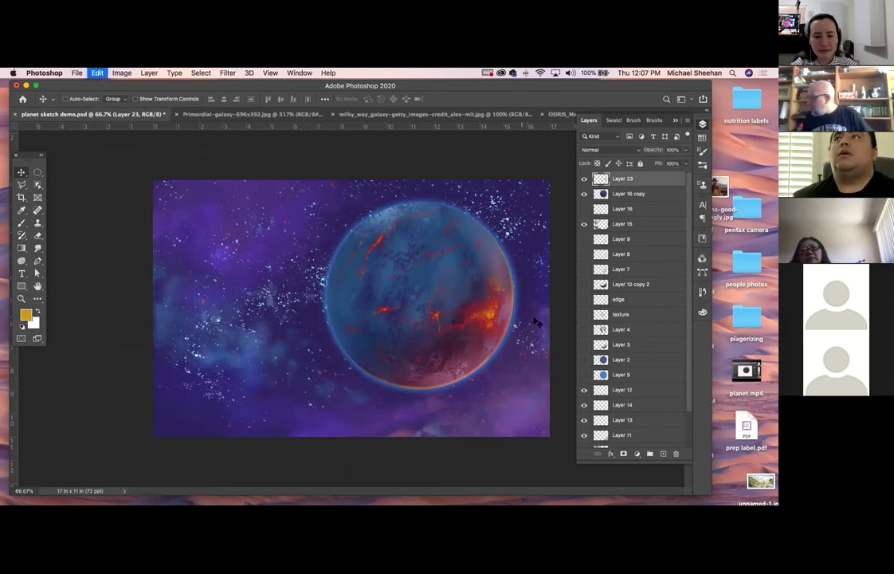
drag(528, 306, 373, 328)
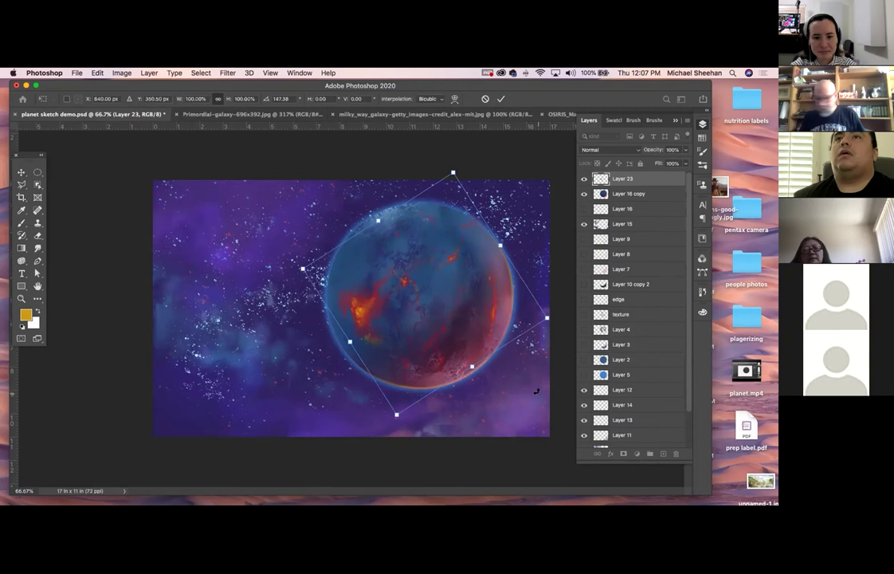
key(Return)
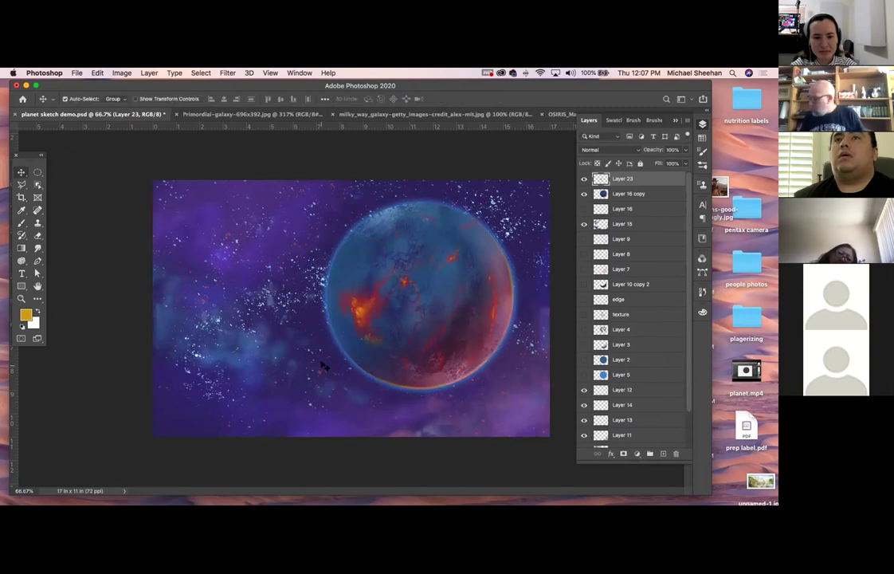
key(super+z)
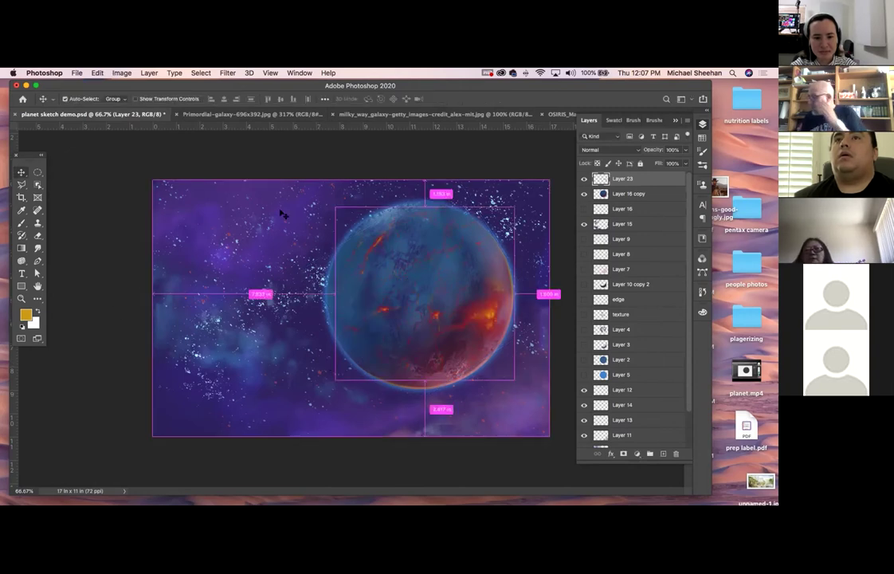
key(alt+super+a)
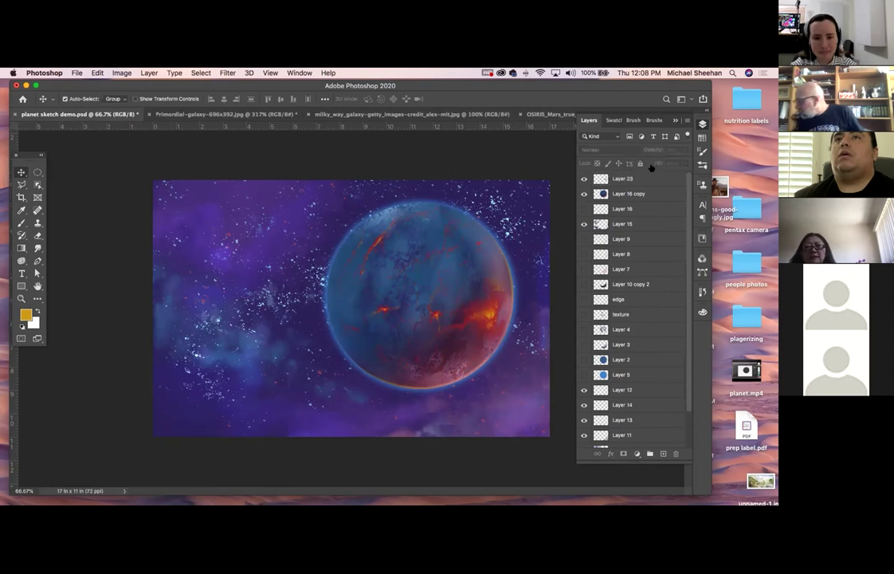
click(651, 194)
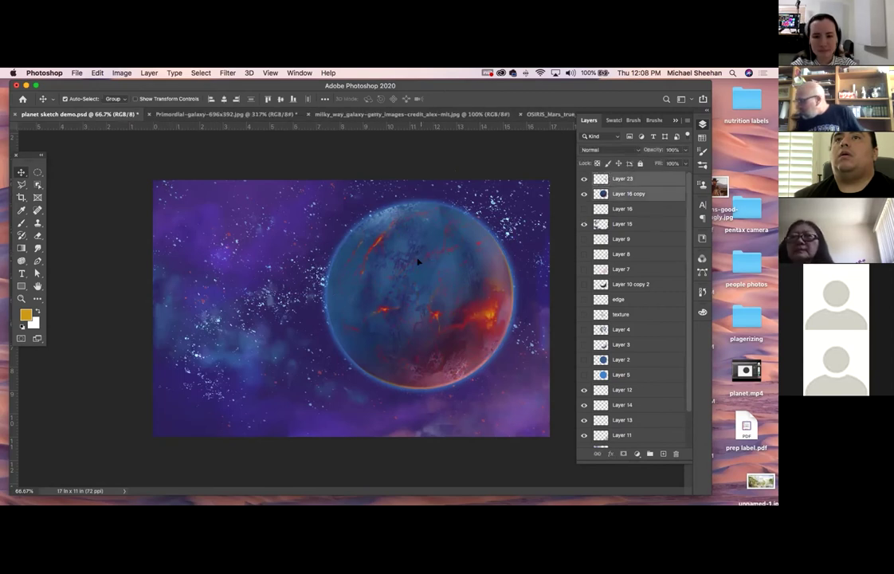
key(shift+Left)
key(shift+Left)
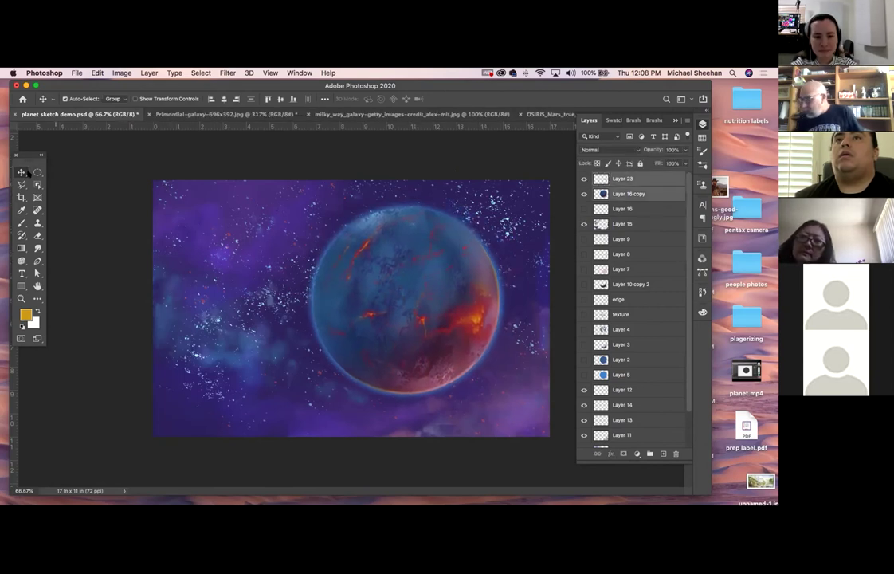
Add a new layer above Layer 23 with a flat elliptical selection across the planet
click(37, 172)
click(653, 178)
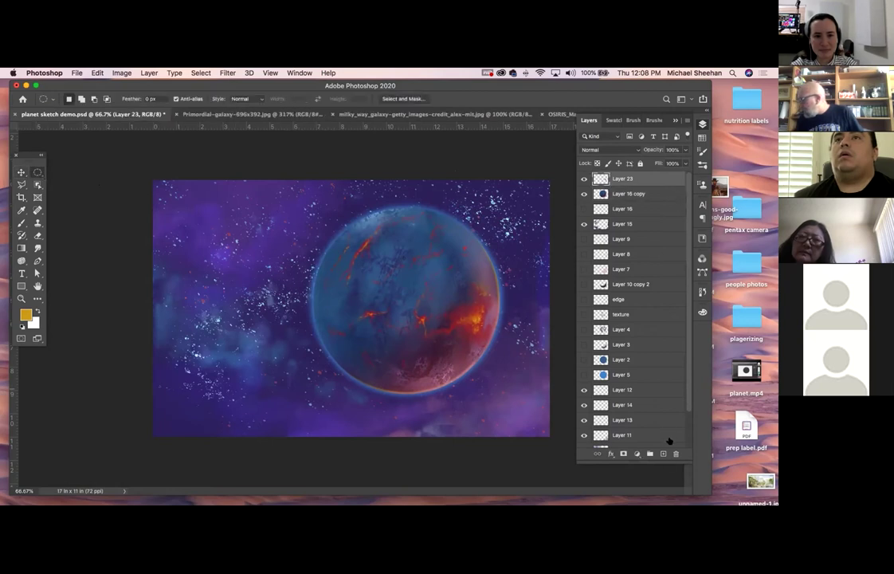
key(super+shift+alt+n)
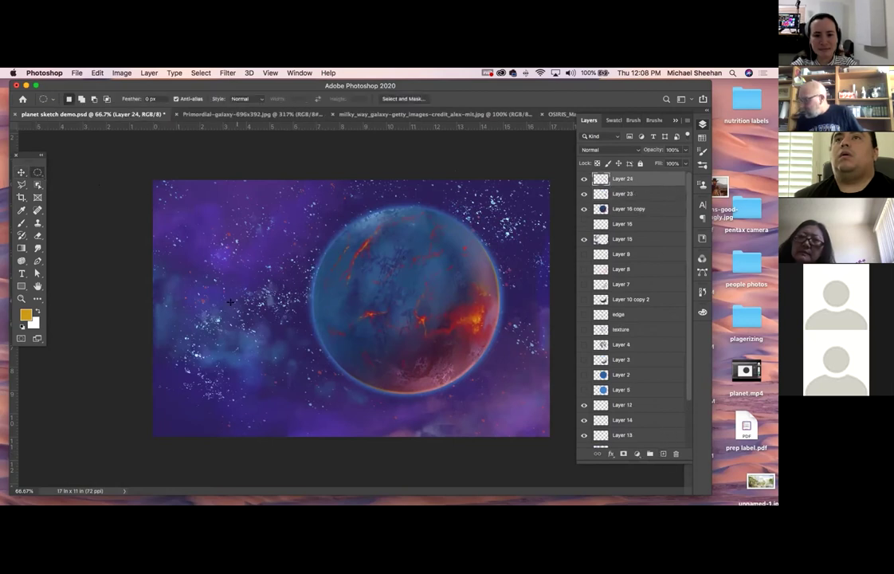
drag(227, 296, 524, 316)
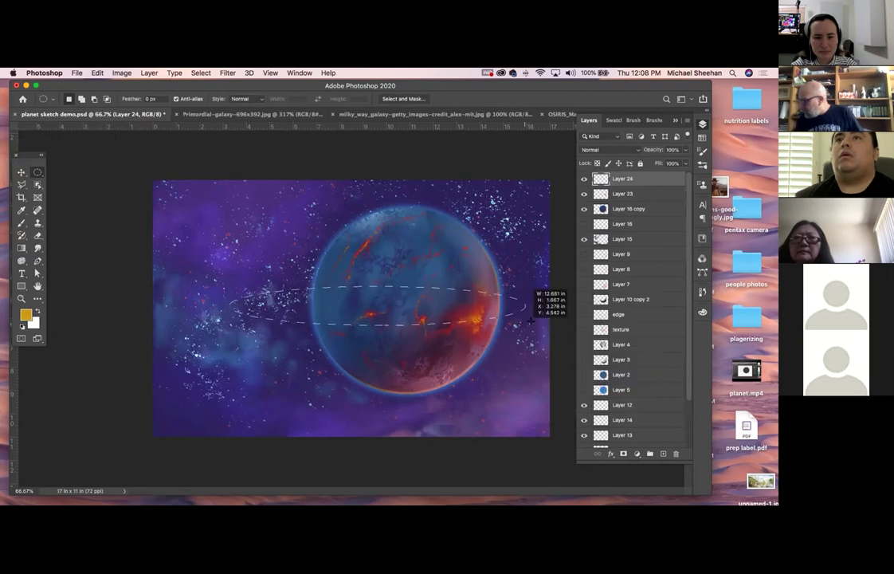
drag(536, 315, 536, 314)
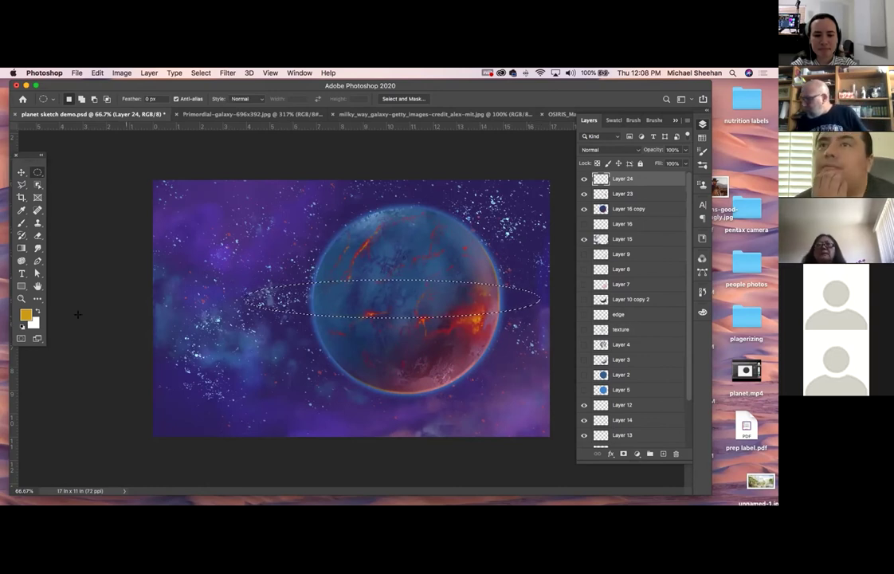
Dab a brush stroke along the ellipse's lower edge and name the layer 'ring'
key(b)
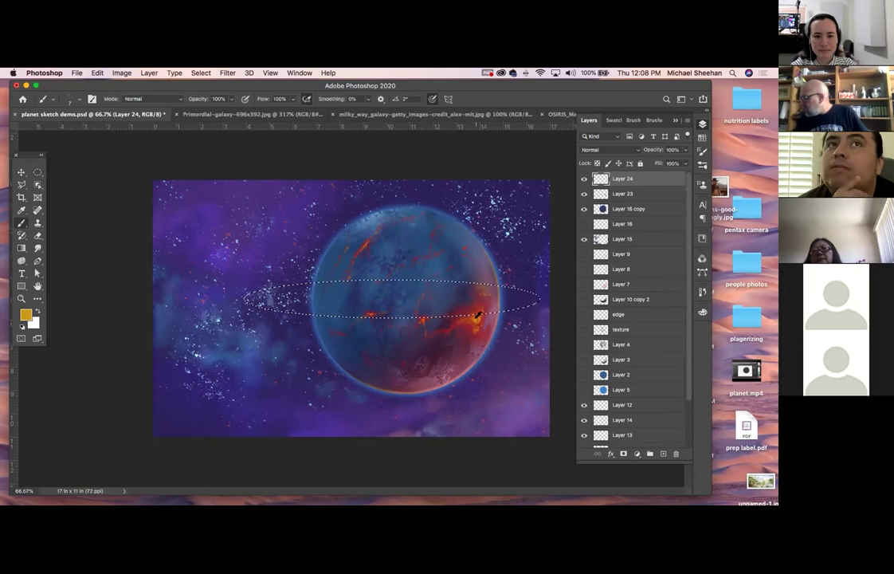
drag(477, 315, 425, 327)
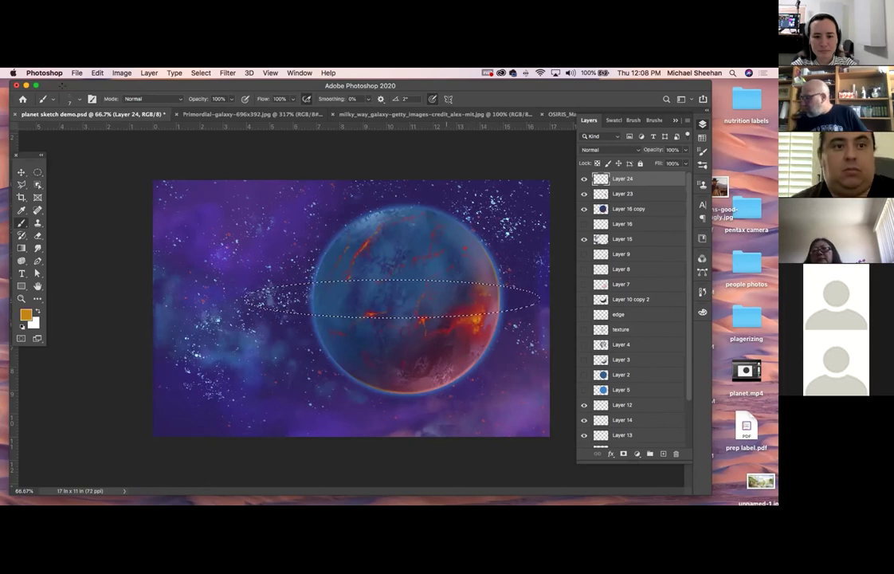
click(21, 173)
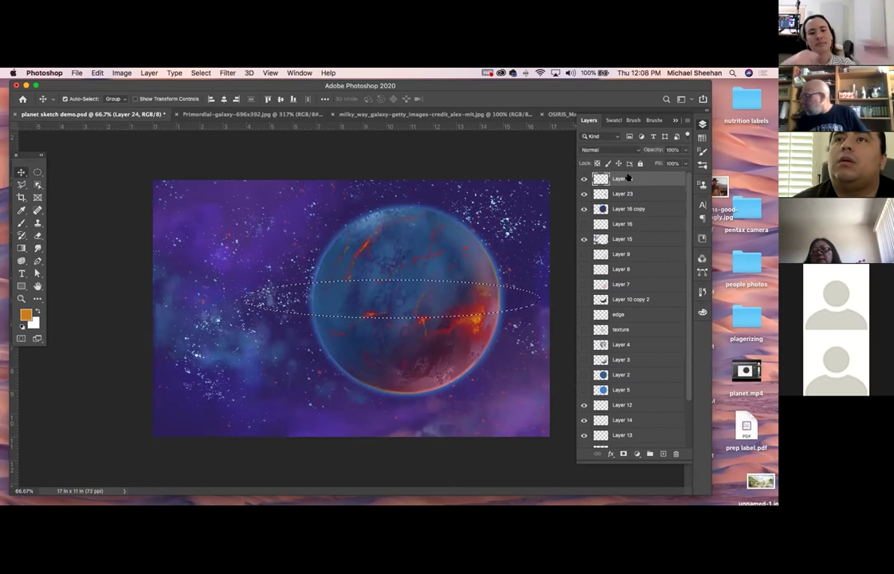
text(ri)
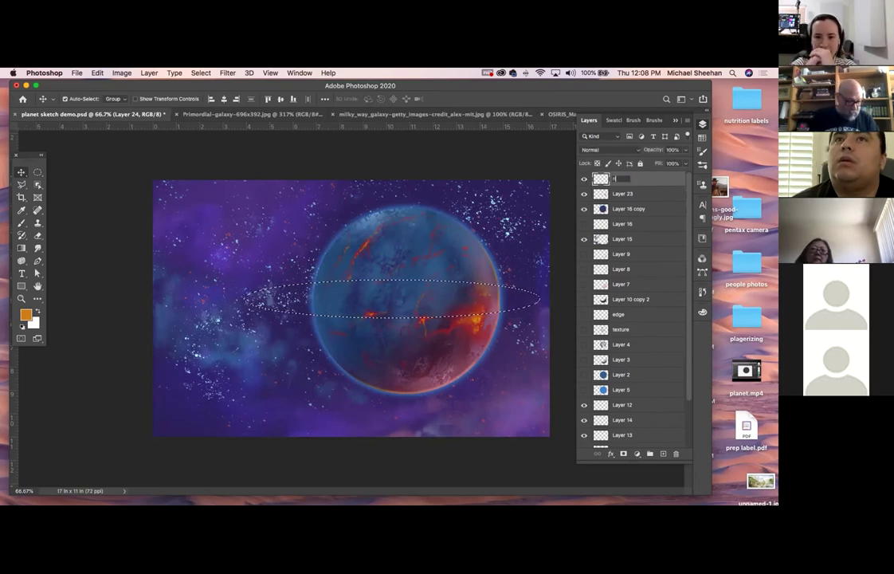
text(ng)
key(Return)
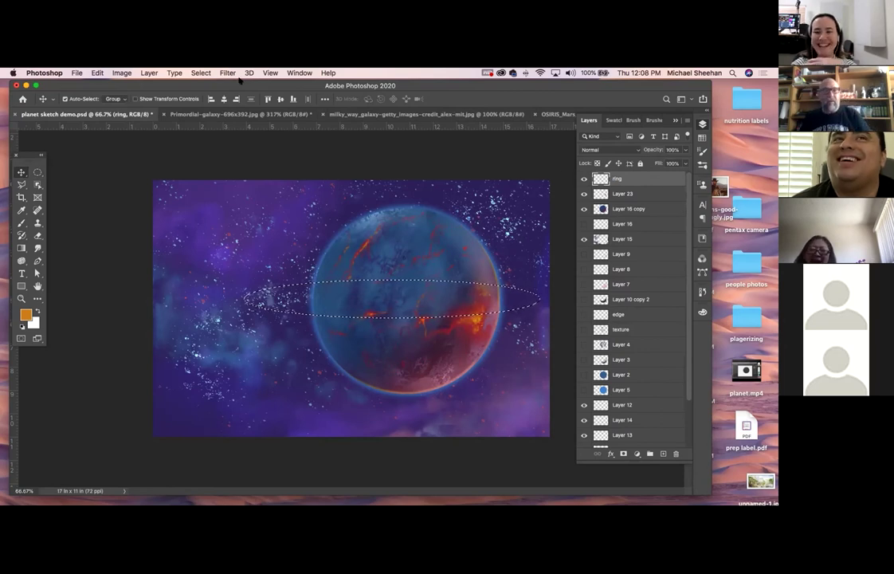
Stroke the elliptical selection in orange, then drop the selection
click(97, 74)
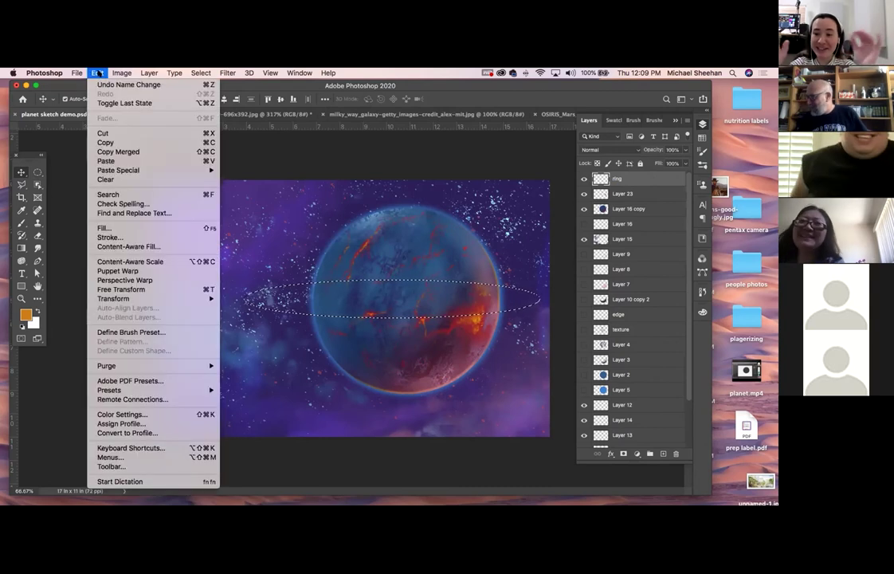
mouse_move(113, 301)
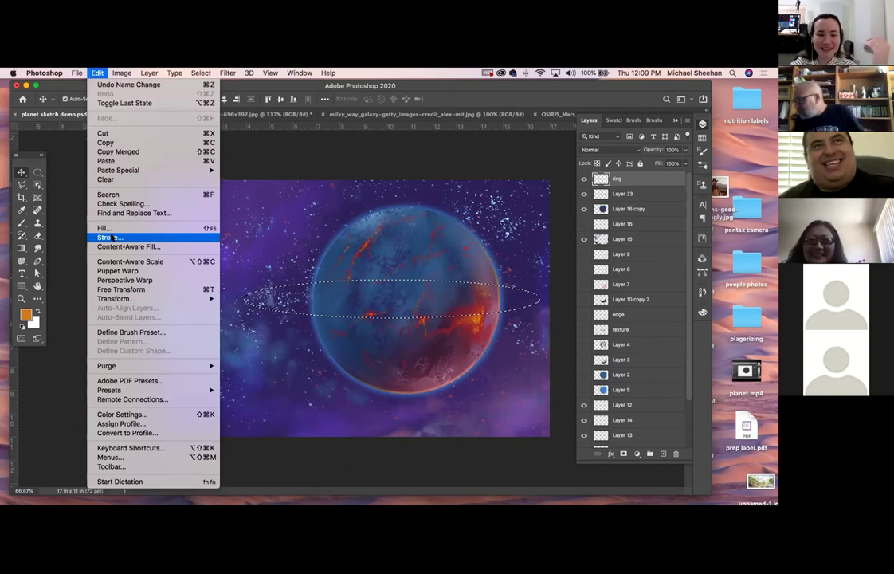
click(112, 238)
click(265, 143)
key(v)
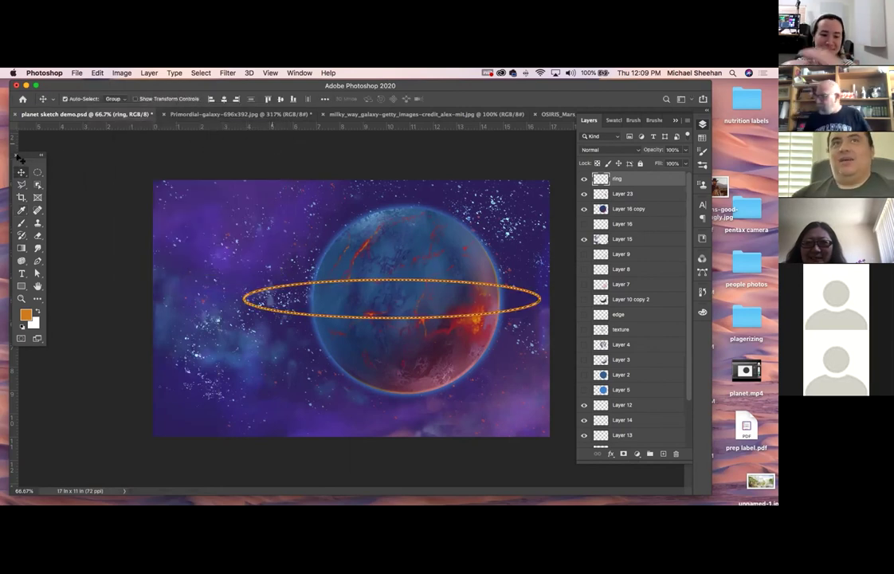
click(90, 192)
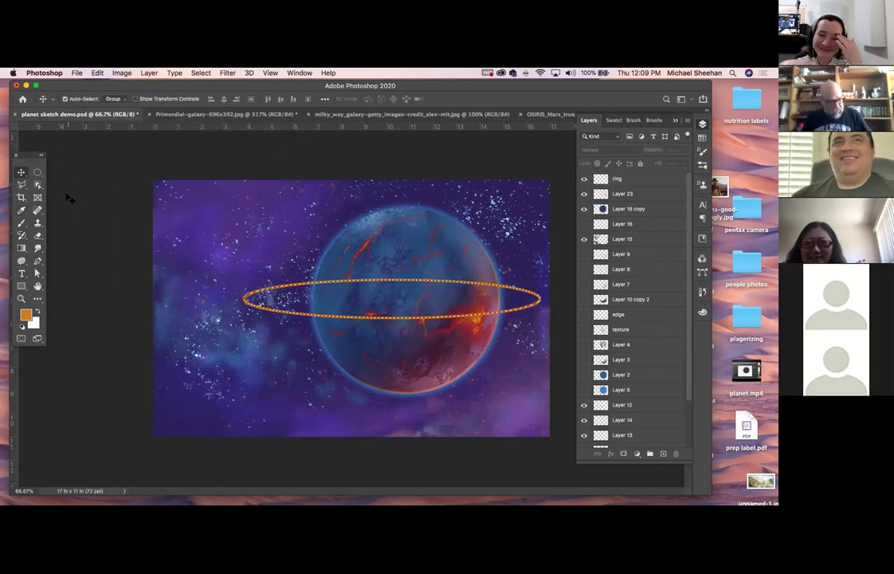
key(super+d)
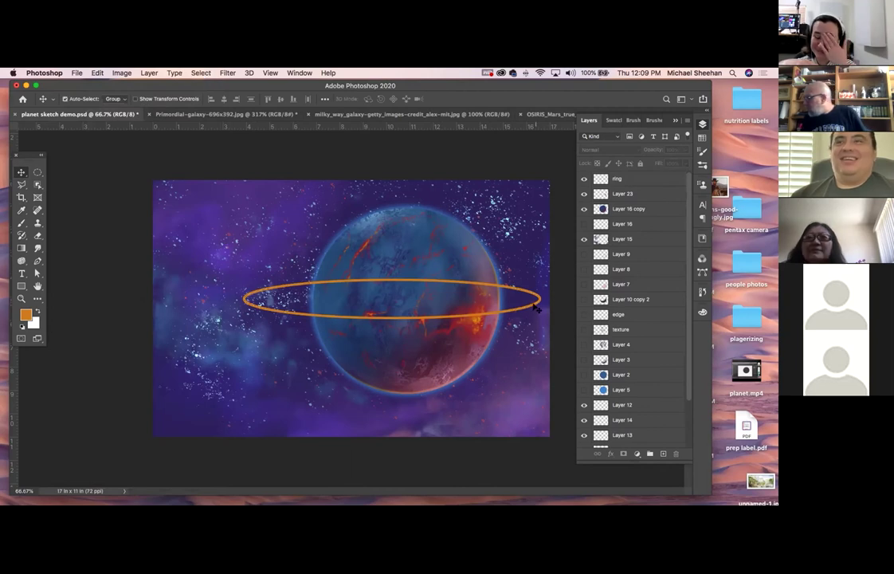
Move the orange ring up over the planet and shift the planet left
drag(532, 307, 536, 281)
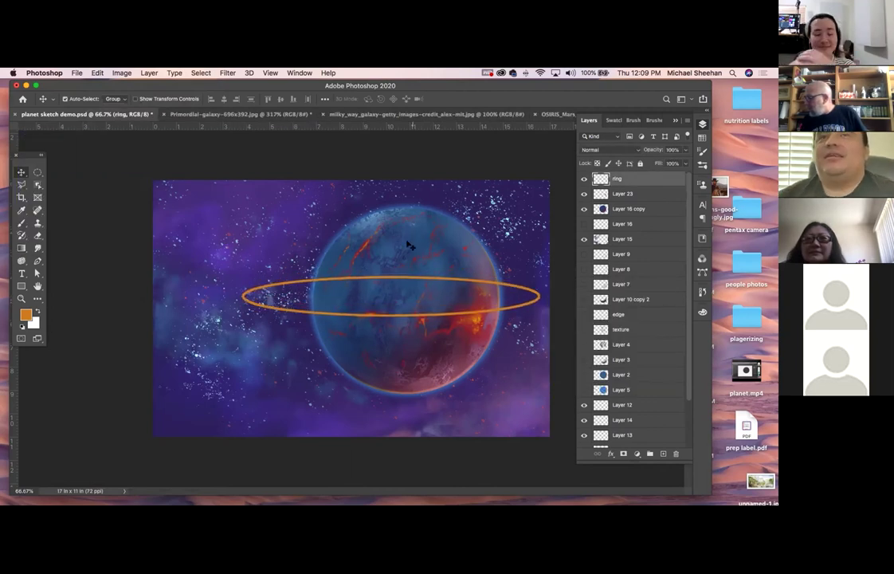
mouse_move(443, 237)
mouse_down()
mouse_move(426, 244)
mouse_move(435, 236)
mouse_up()
drag(516, 309, 549, 253)
Apply the ring's tilt, then reload the planet's circular selection with Cmd+Shift+D
key(super+t)
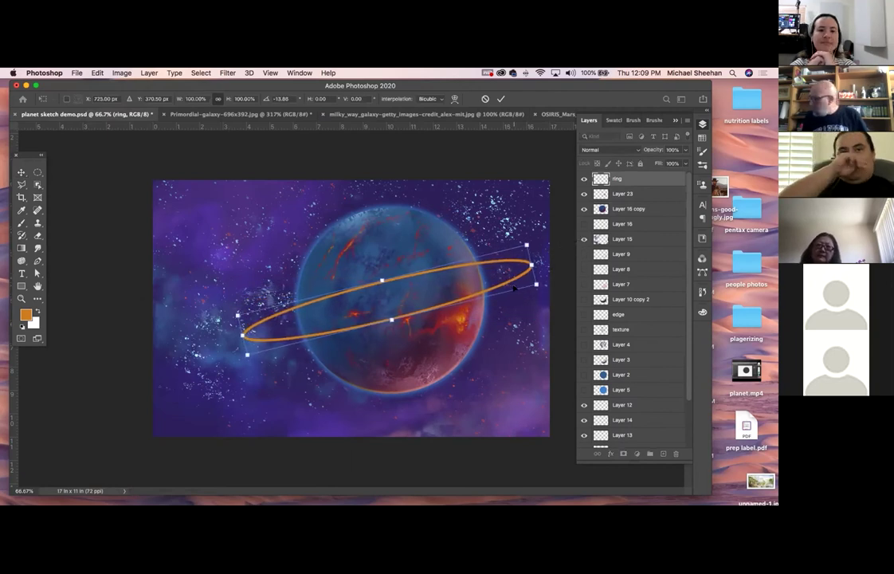
click(27, 169)
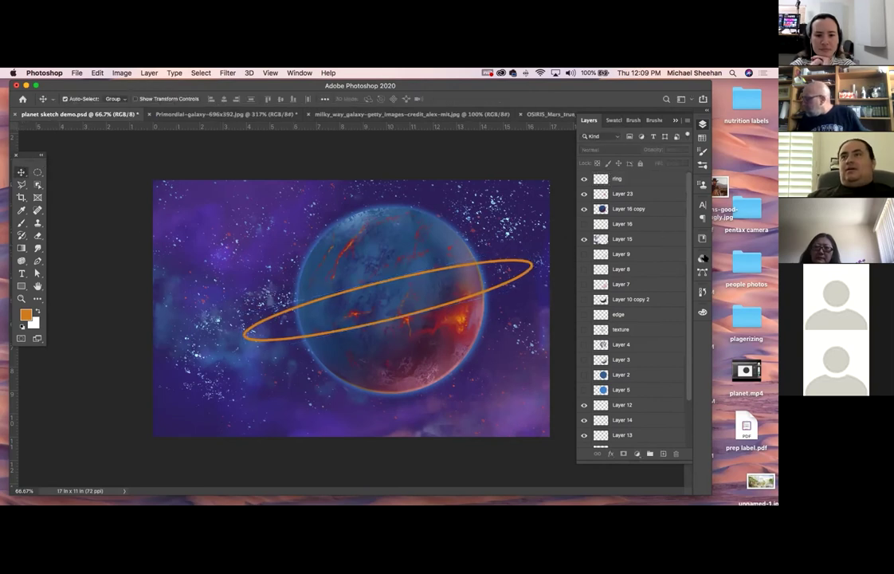
super+click(600, 374)
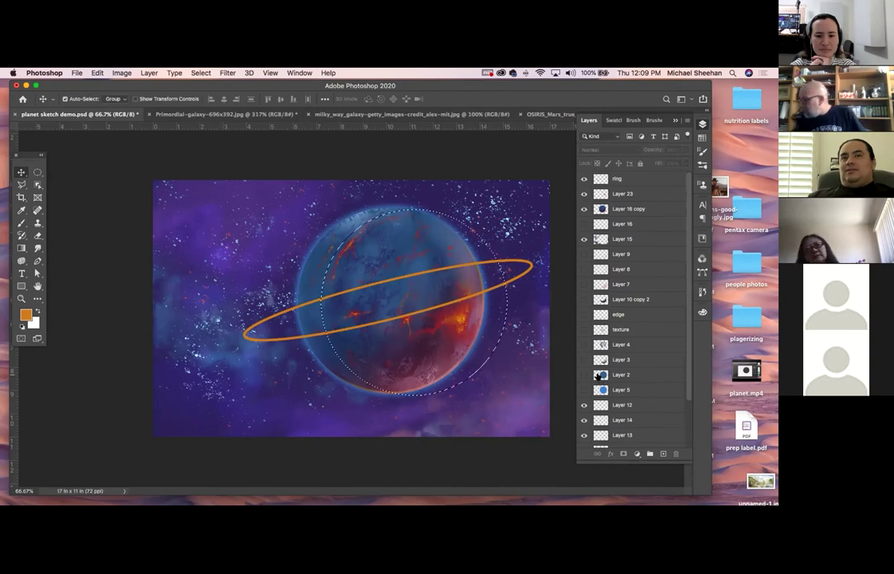
click(402, 258)
click(466, 224)
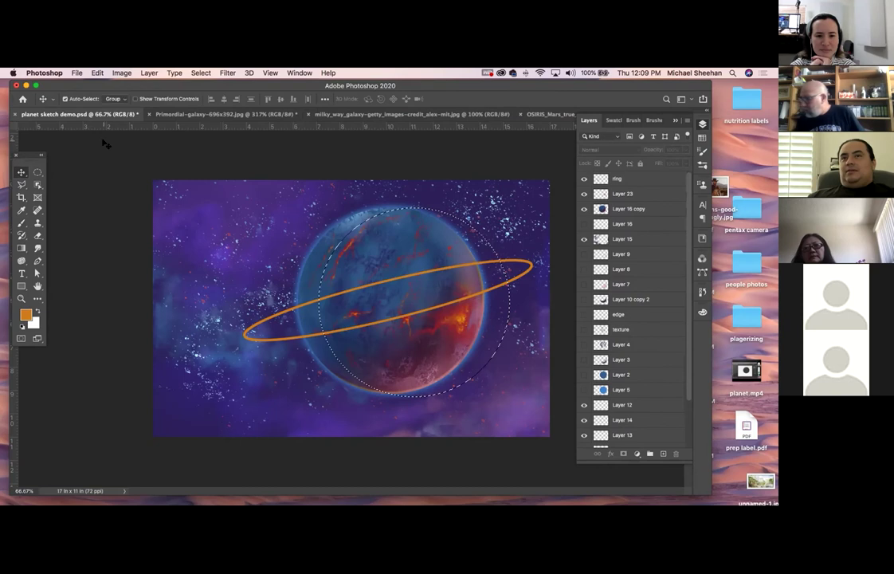
key(super+d)
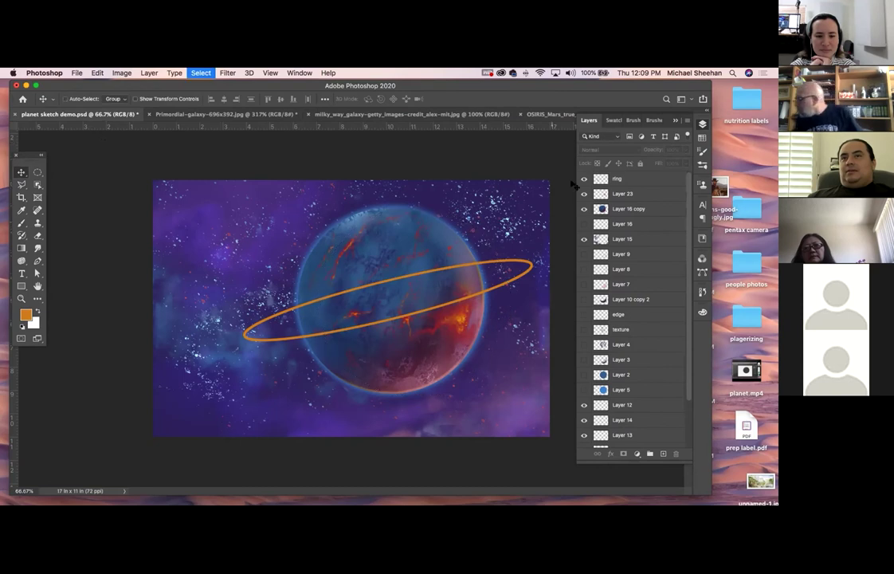
key(super+shift+d)
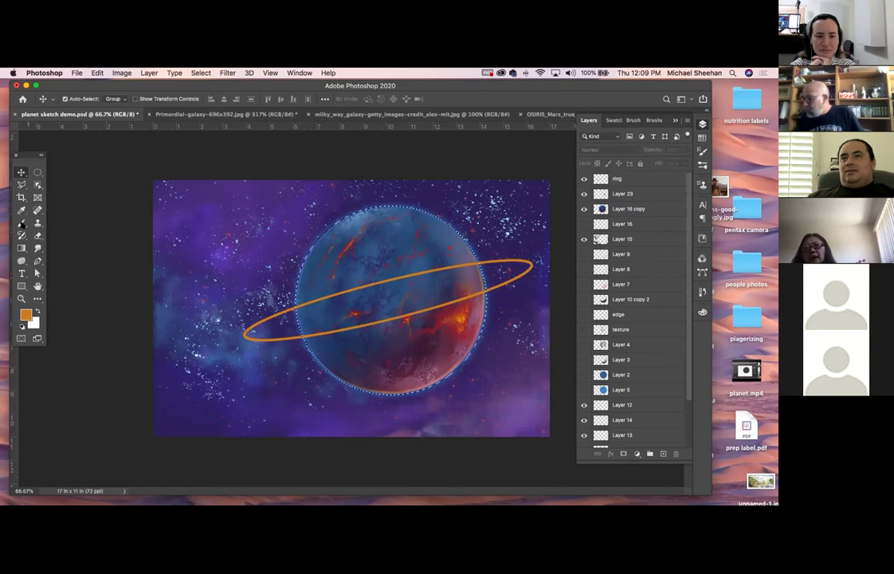
Erase the ring's back arc inside the planet selection, then deselect
click(37, 236)
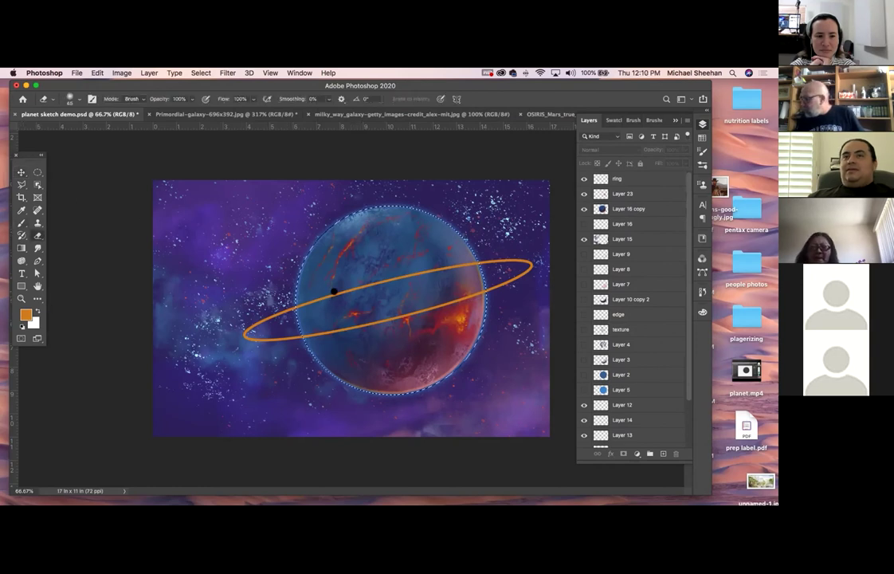
click(649, 179)
mouse_move(338, 295)
mouse_down()
mouse_move(438, 279)
mouse_move(383, 271)
mouse_move(478, 263)
mouse_up()
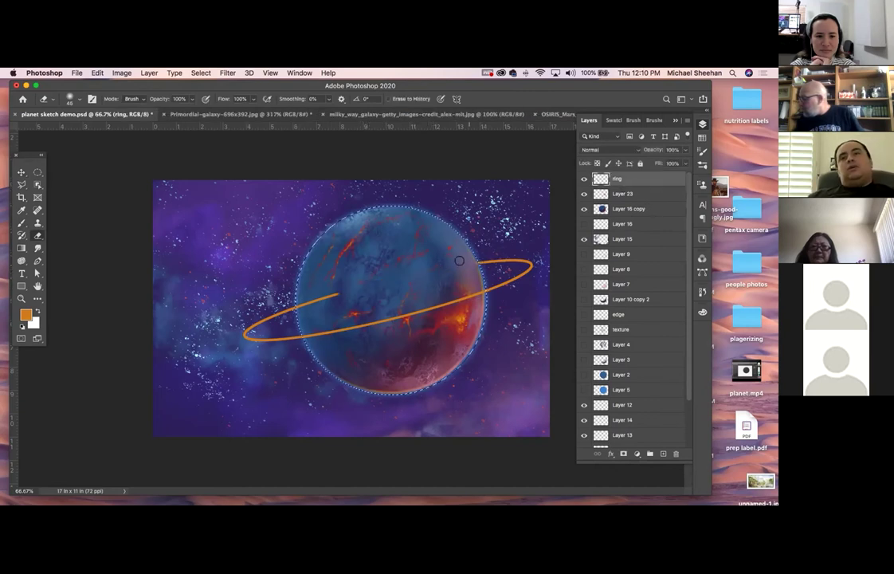
mouse_move(337, 295)
mouse_down()
mouse_move(309, 295)
mouse_move(297, 306)
mouse_up()
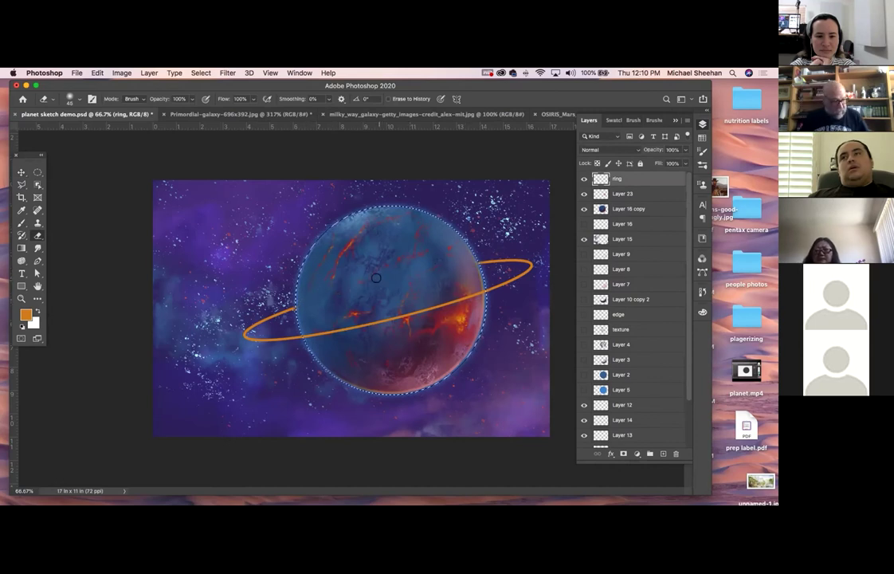
key(super+d)
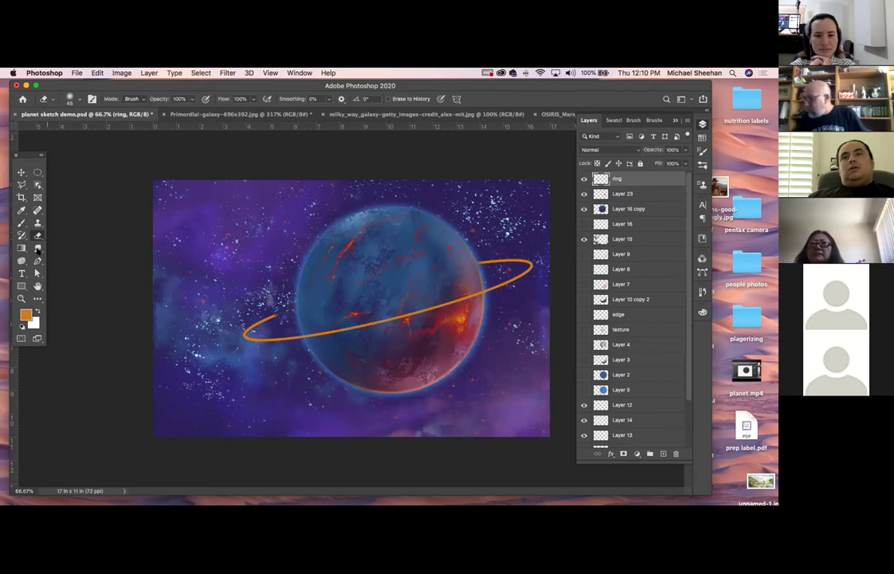
click(46, 100)
click(46, 99)
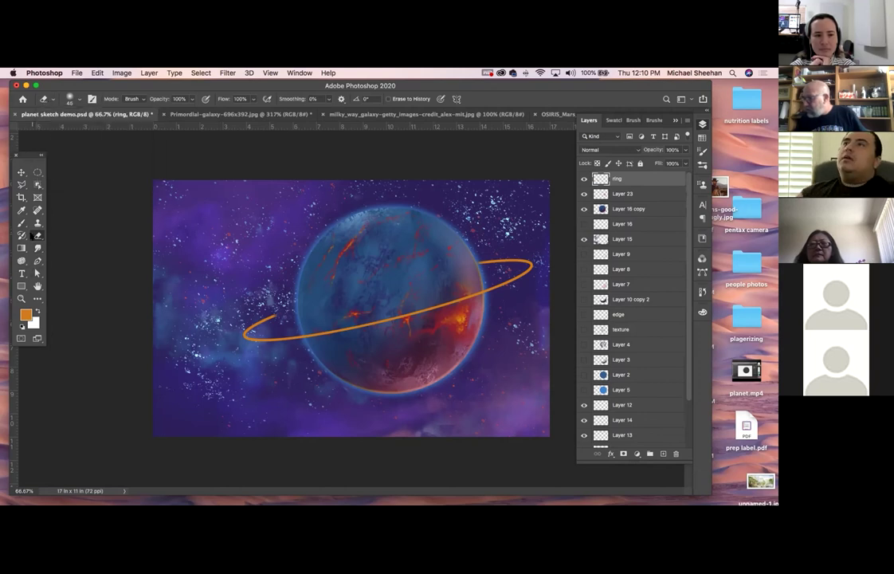
click(38, 248)
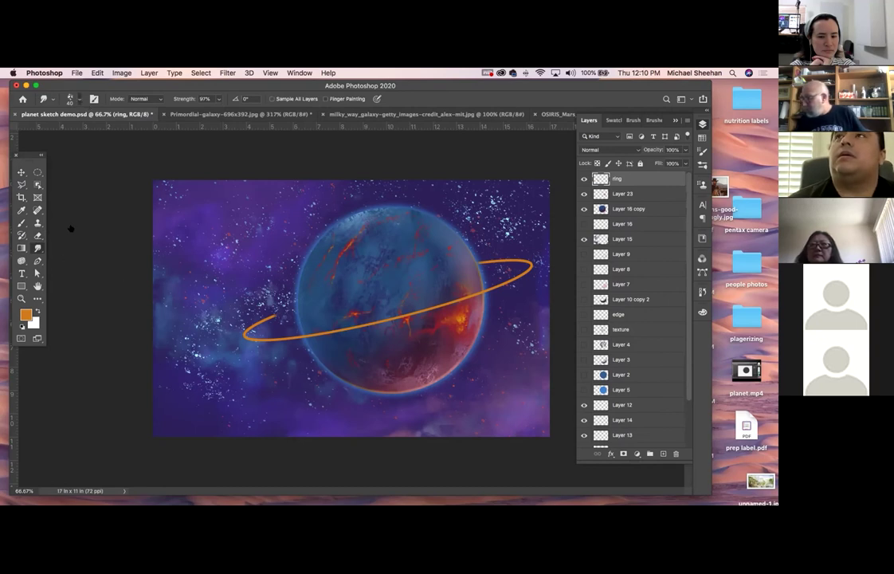
Choose a Smudge brush preset and shrink the brush twice for softening the ring
right_click(193, 235)
key(Return)
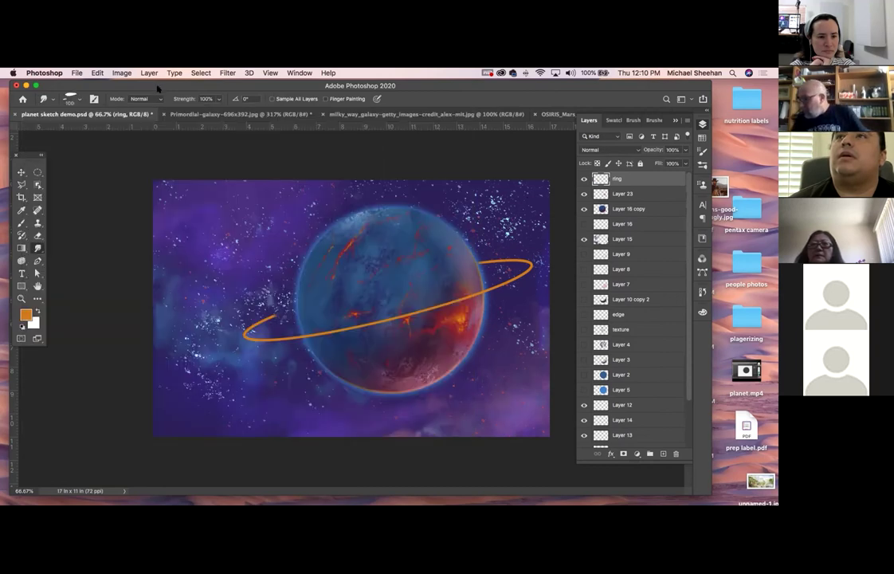
click(22, 222)
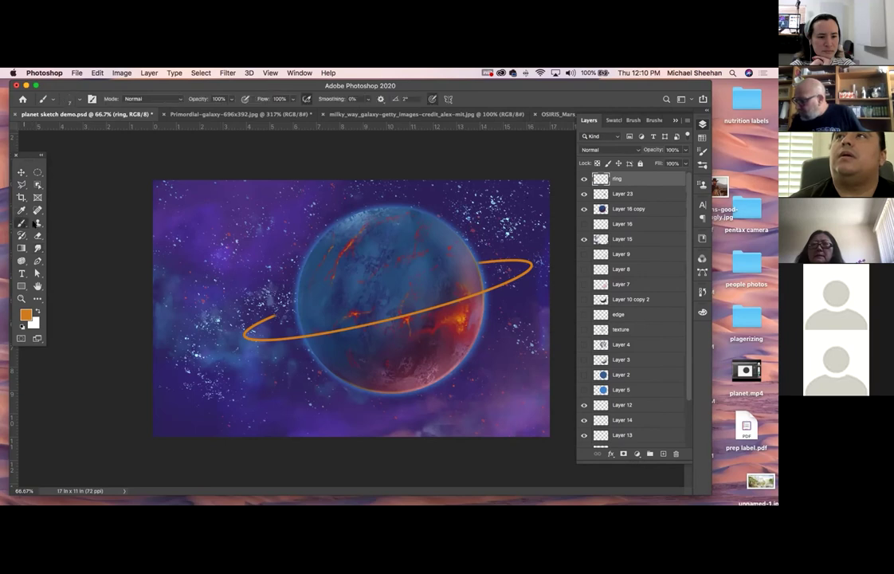
click(36, 210)
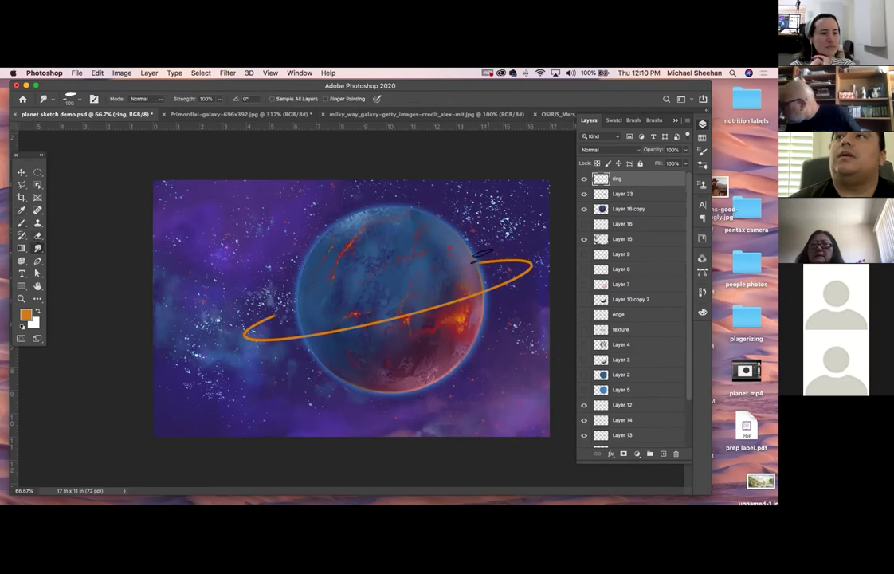
key(bracketleft)
key(bracketleft)
key(bracketleft)
key(bracketleft)
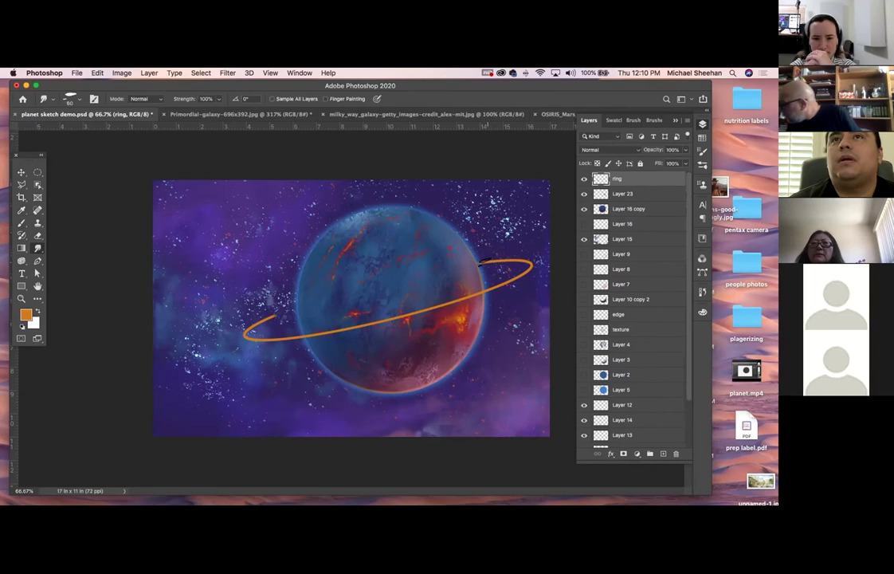
key(bracketleft)
key(bracketleft)
key(bracketleft)
key(bracketleft)
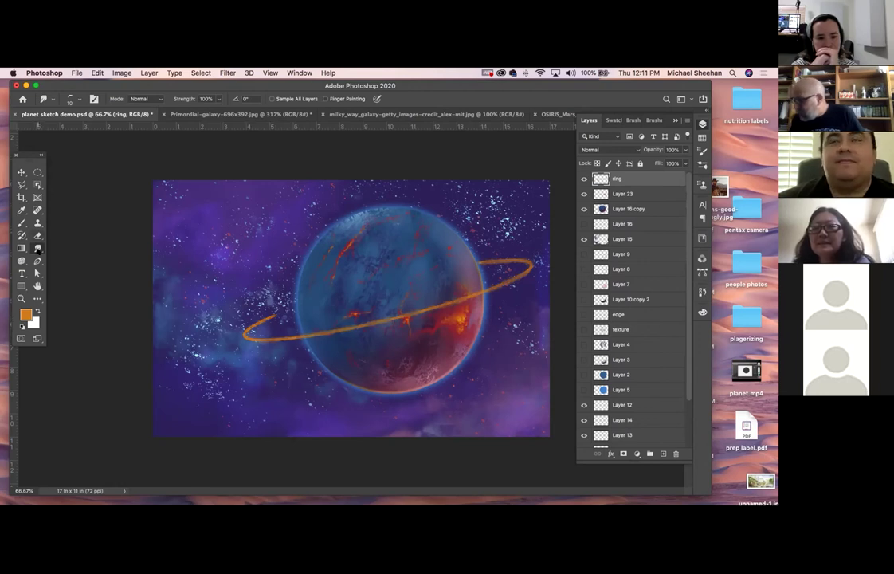
Set the Brush tool to the Grut - Oil Stump Trough preset
click(22, 222)
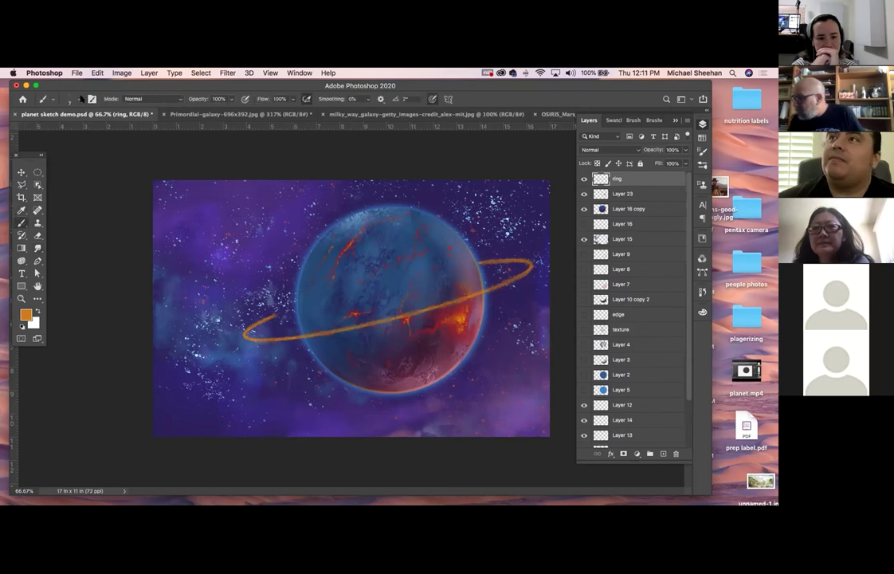
click(77, 100)
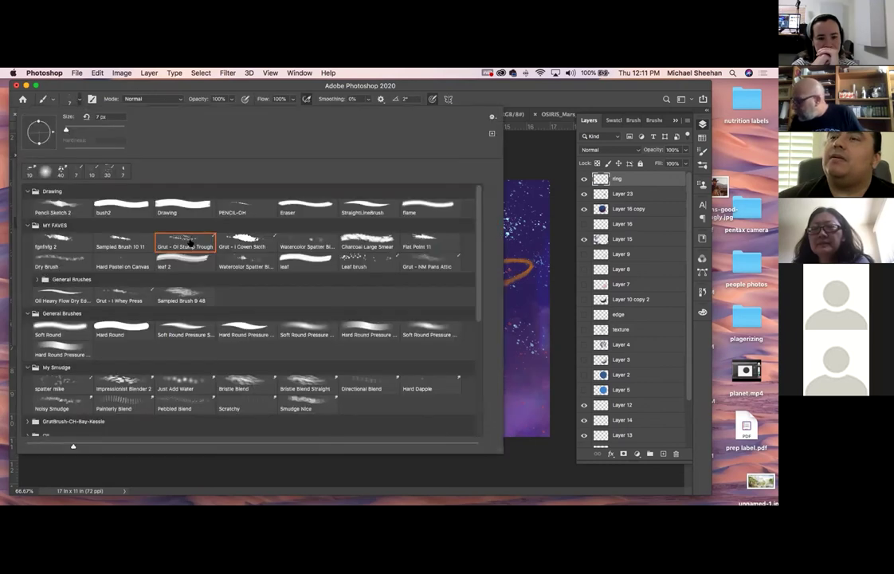
click(182, 89)
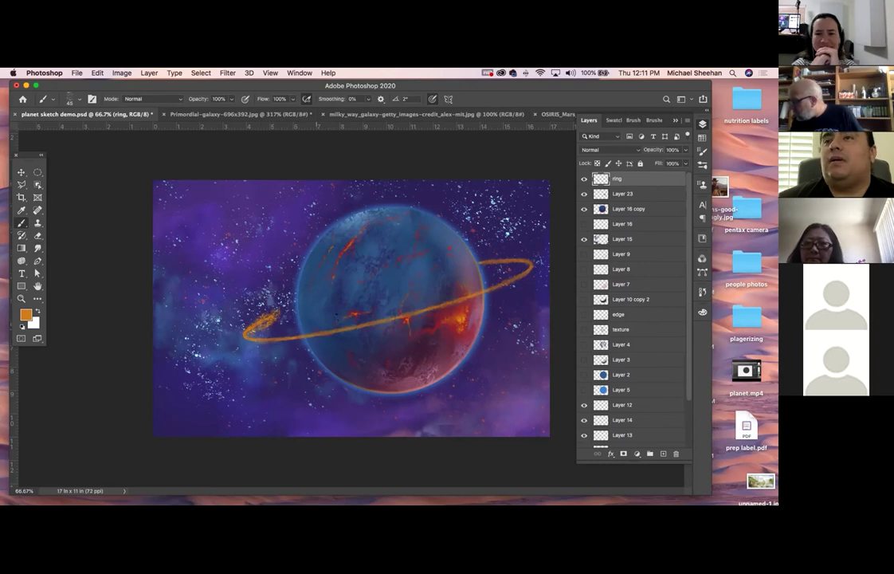
click(22, 297)
Erase along the ring with the textured oil stump eraser tip
click(38, 237)
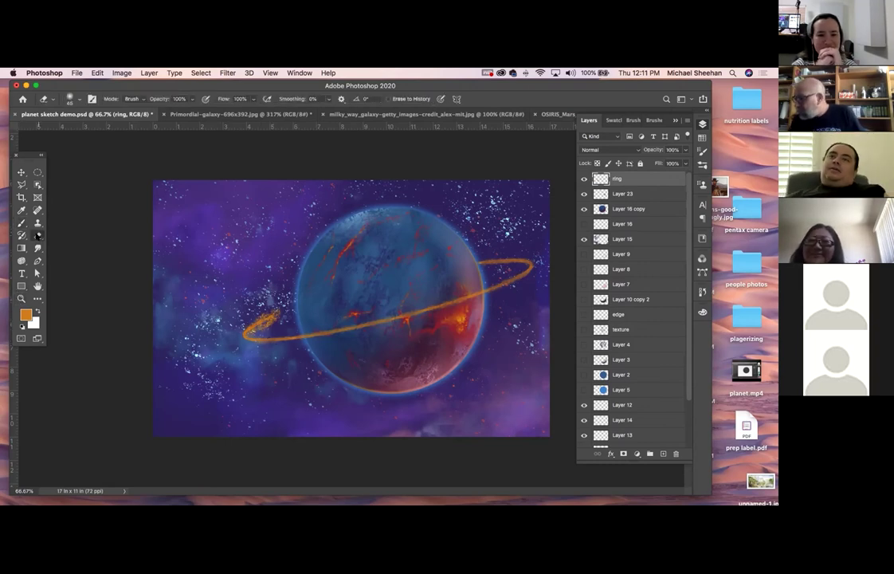
click(71, 96)
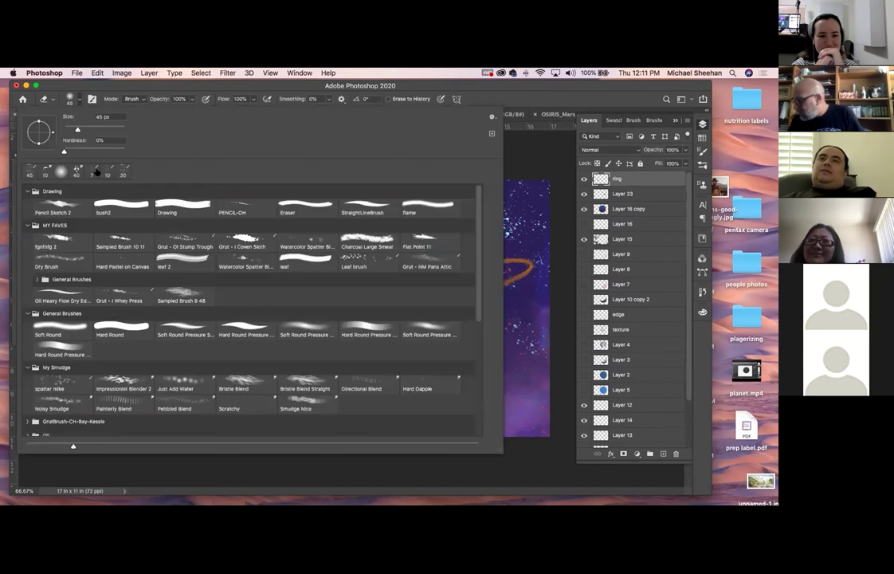
click(184, 240)
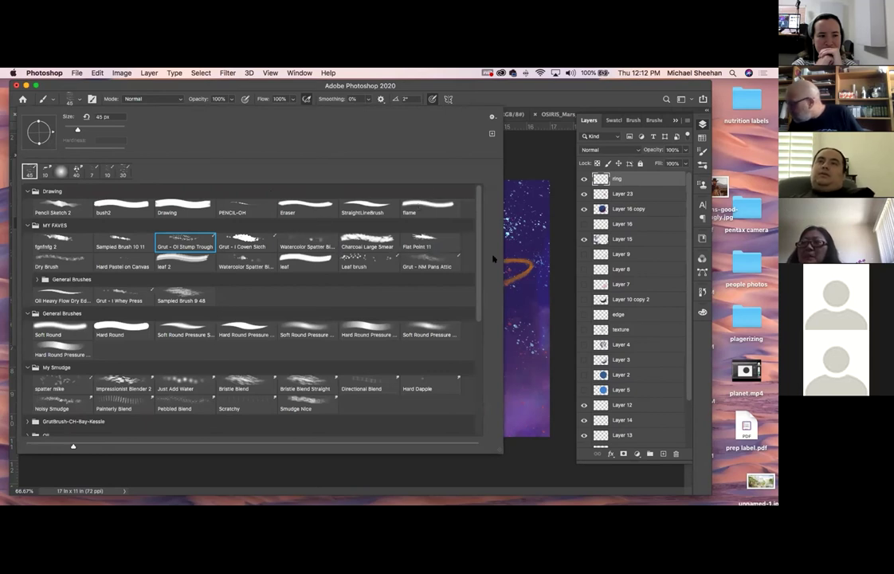
drag(479, 263, 478, 346)
mouse_move(478, 354)
mouse_down()
mouse_move(478, 371)
mouse_move(476, 306)
mouse_up()
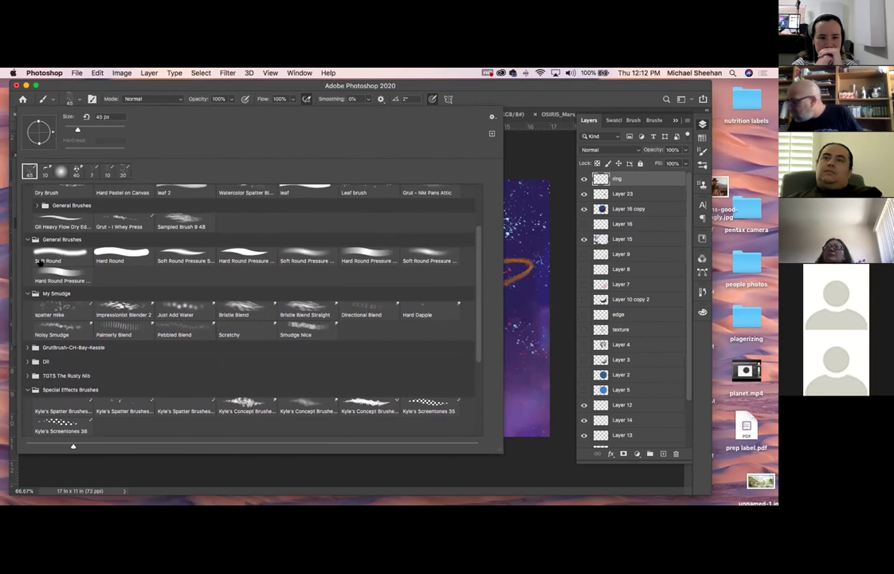
Switch the eraser to a Soft Round 0% hardness tip and shrink it below 20
click(62, 254)
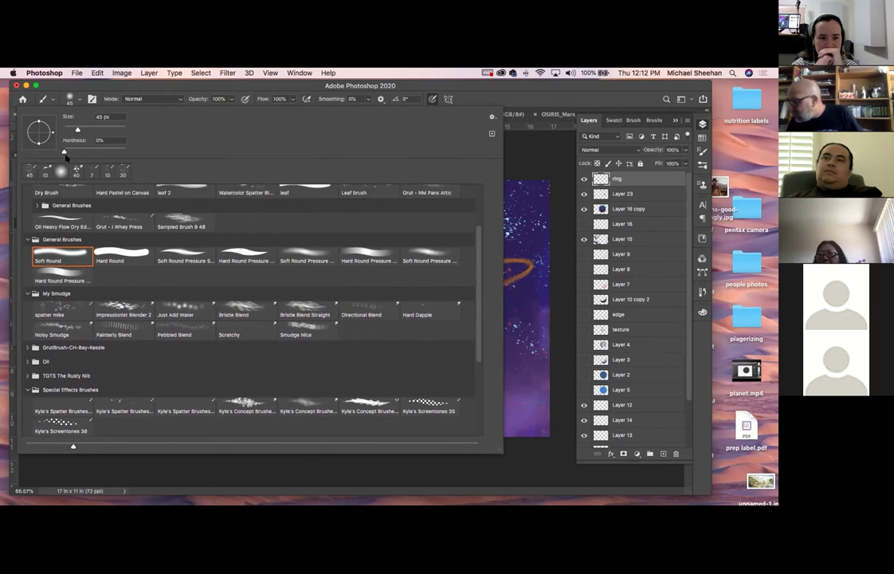
click(184, 93)
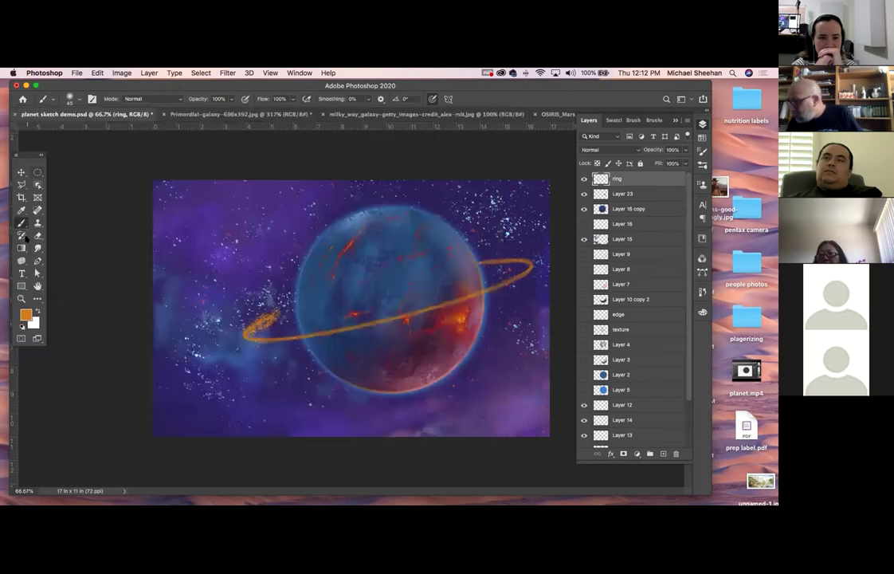
click(37, 248)
click(37, 235)
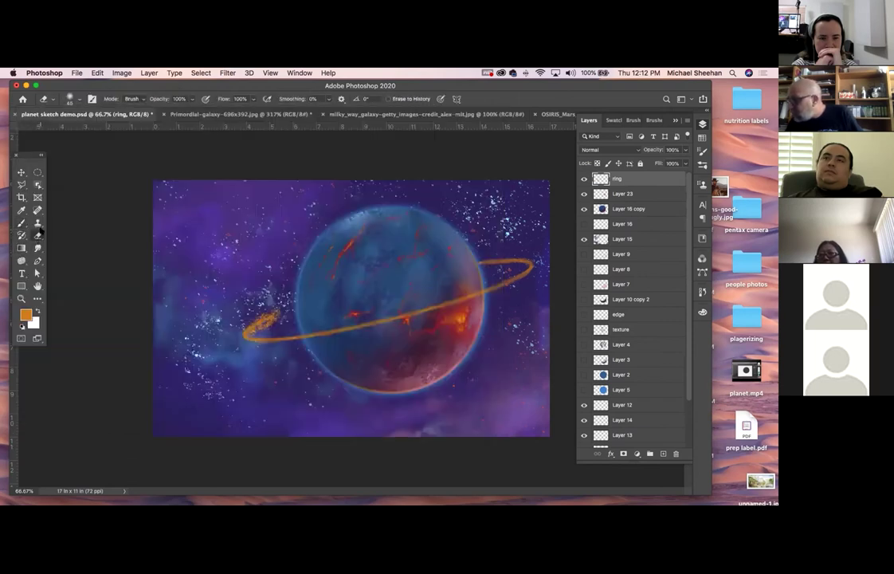
key(bracketleft)
key(bracketleft)
key(bracketleft)
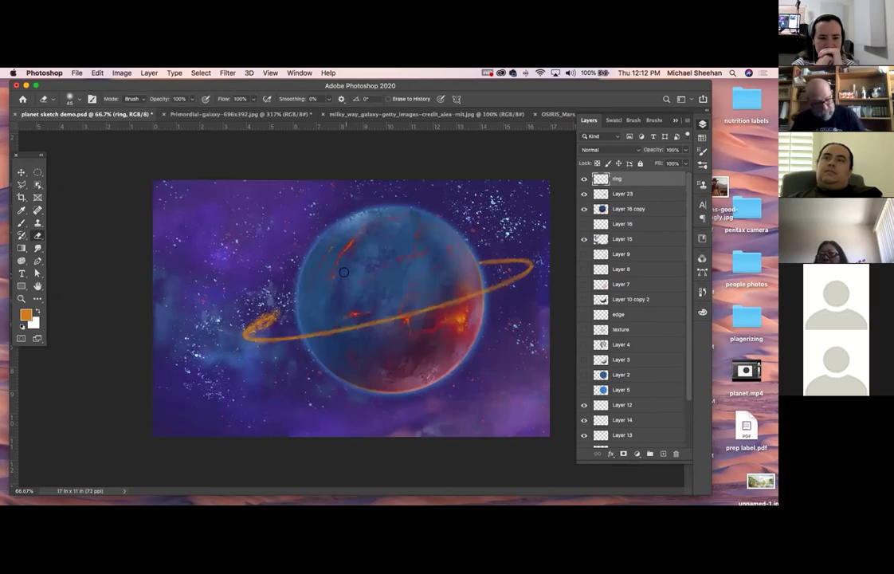
key(bracketleft)
key(bracketleft)
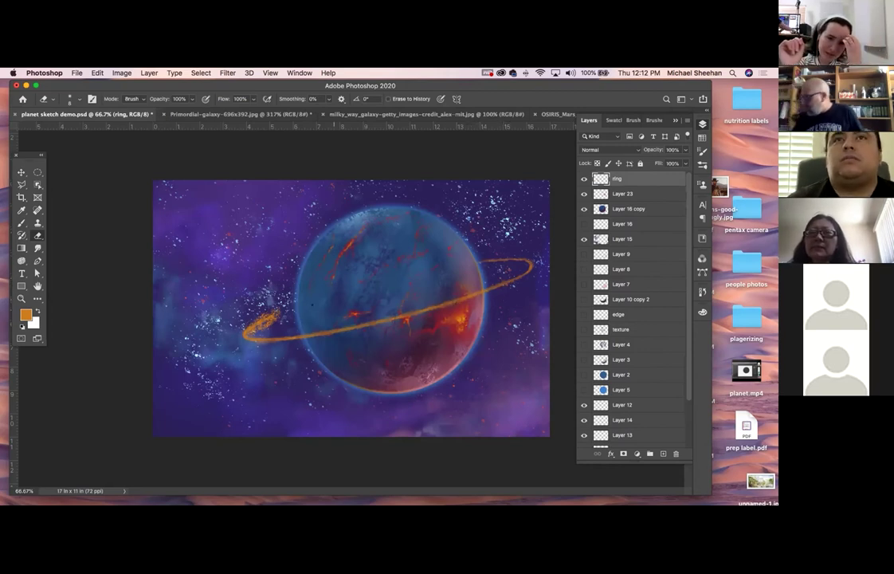
Preview other hues on the ring in Hue/Saturation, then cancel to keep it orange
key(super+u)
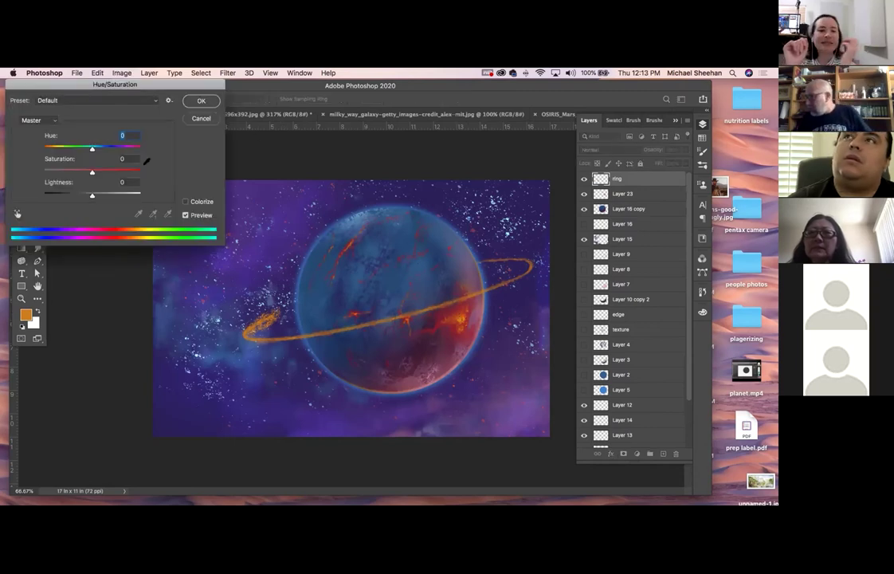
drag(91, 149, 38, 143)
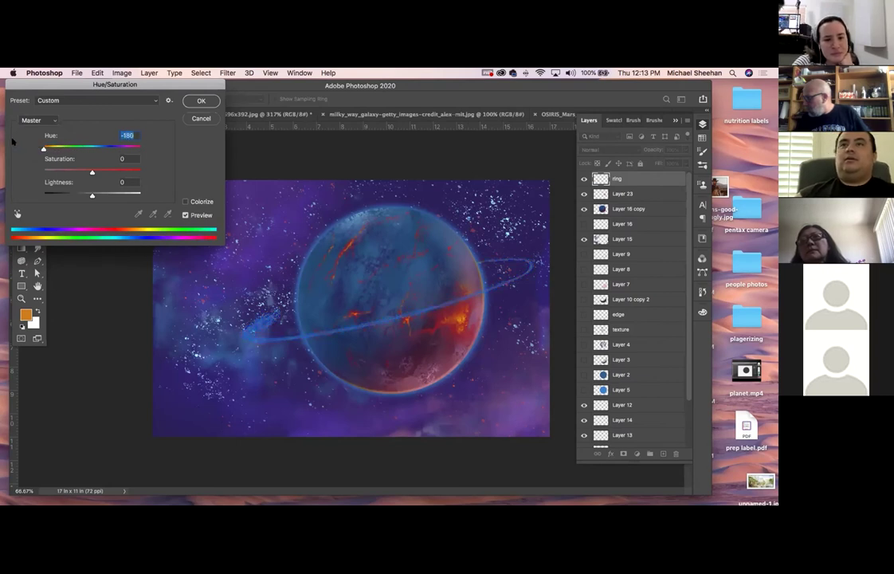
click(200, 119)
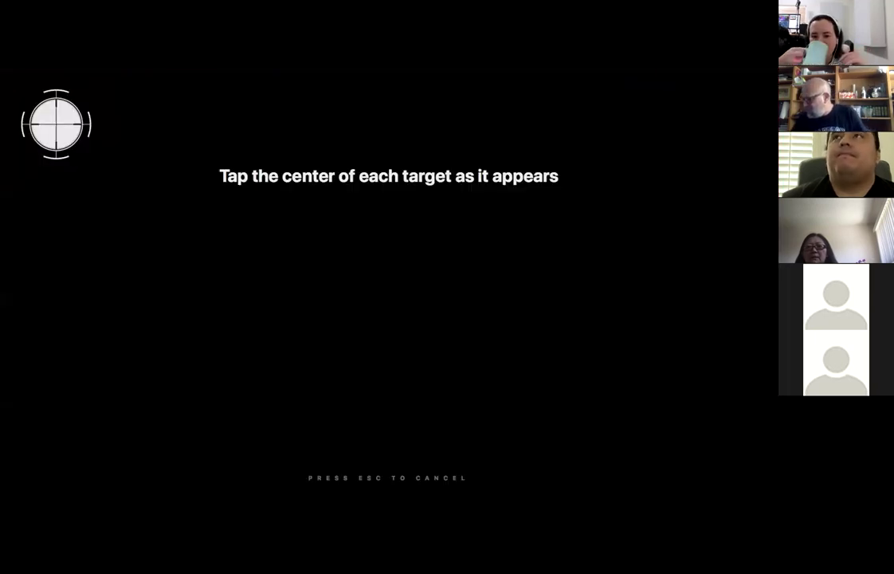
Tap the four corner calibration targets and accept the completed pen calibration
click(56, 124)
click(722, 124)
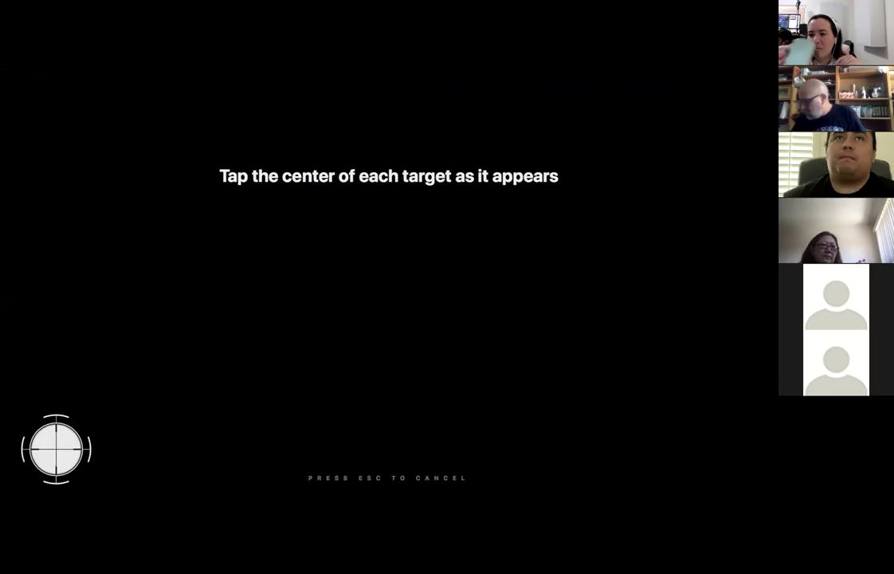
click(56, 449)
click(723, 447)
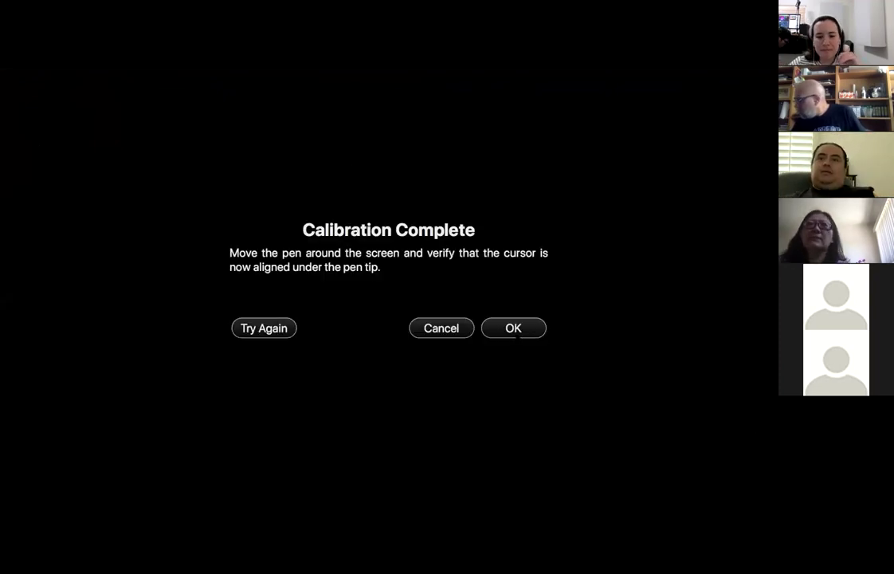
click(514, 328)
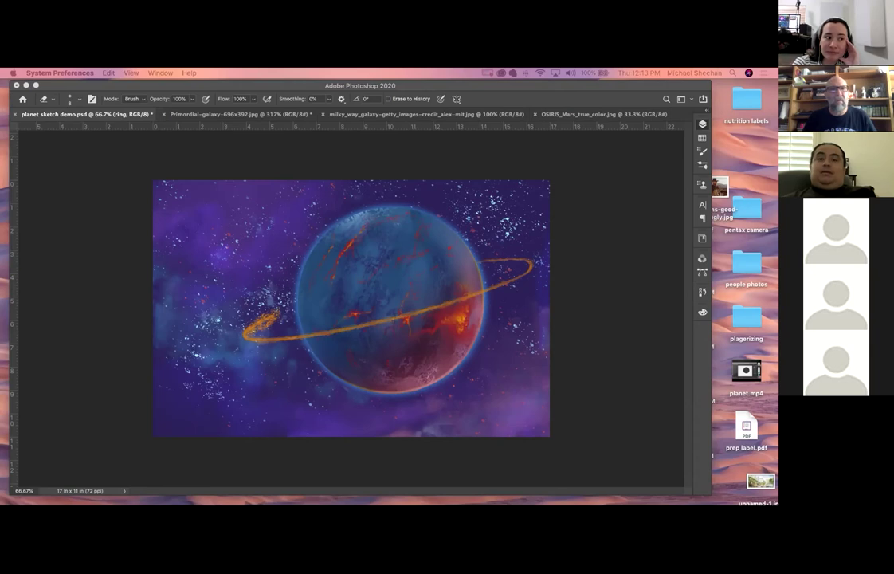
Return to the planet painting in Photoshop and toggle the ring layer's visibility to compare
key(super+q)
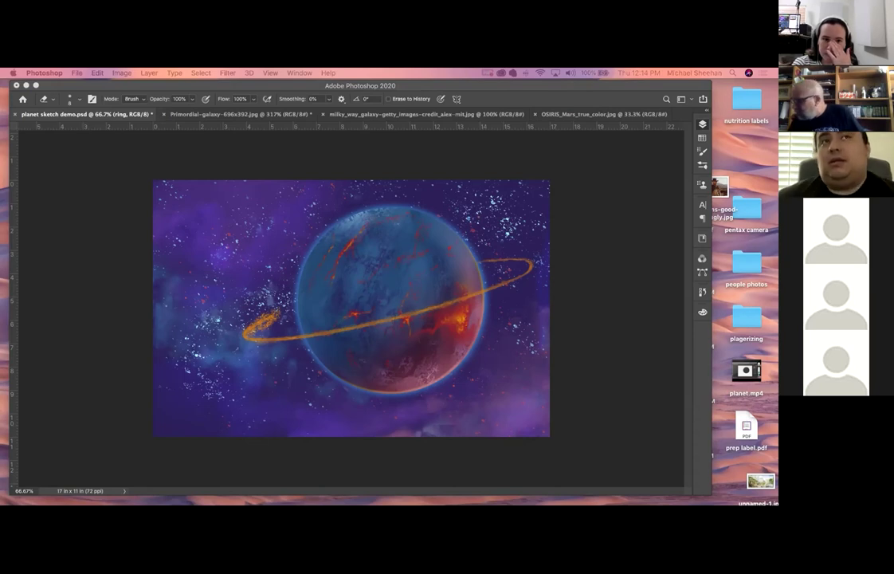
click(696, 91)
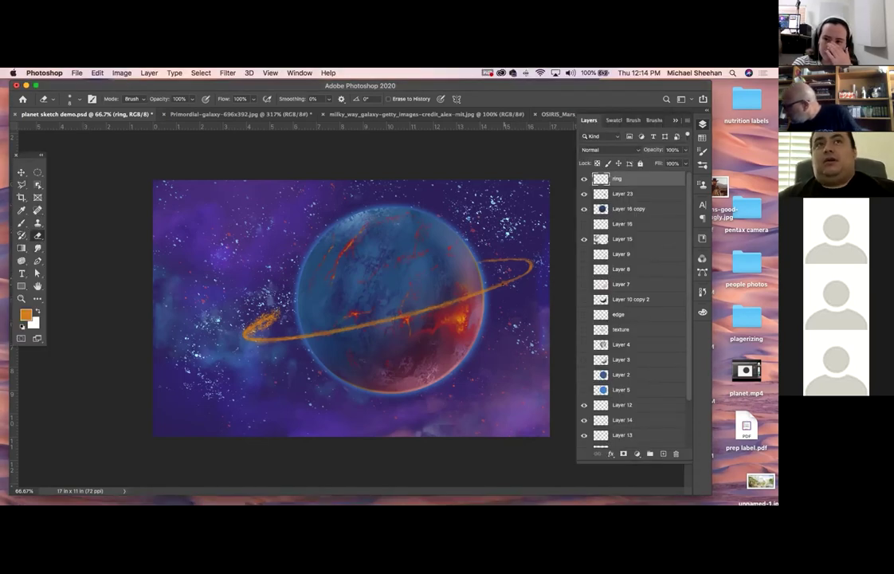
click(584, 178)
click(584, 179)
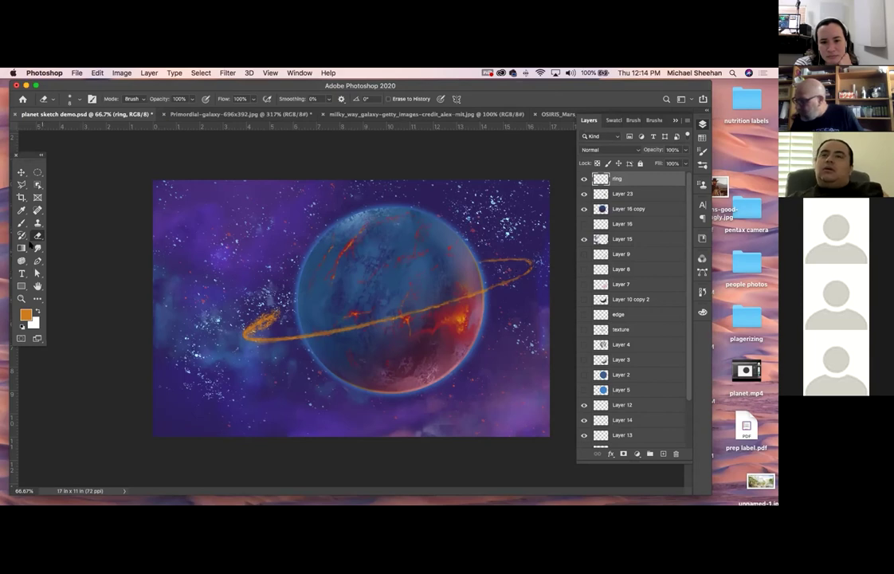
Switch from Eraser to Brush and lock the ring layer's transparent pixels
click(22, 223)
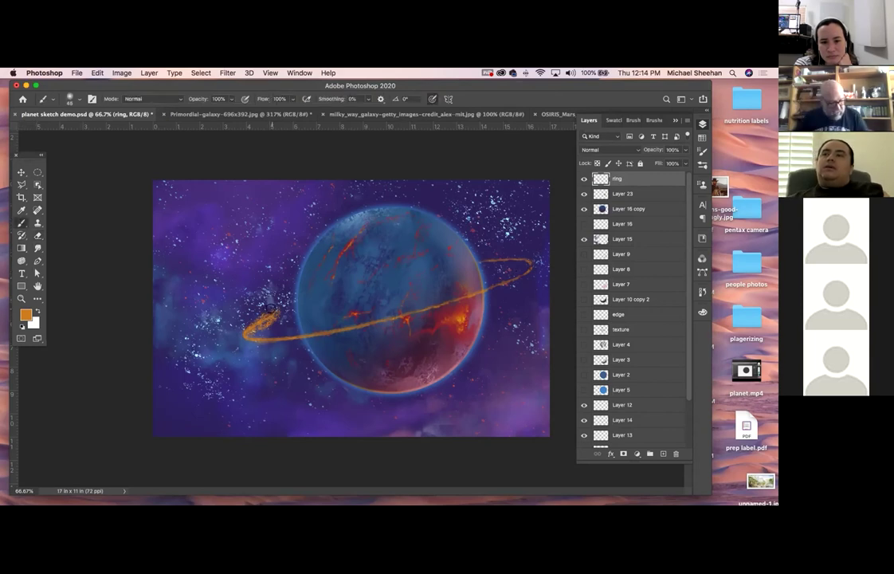
click(596, 163)
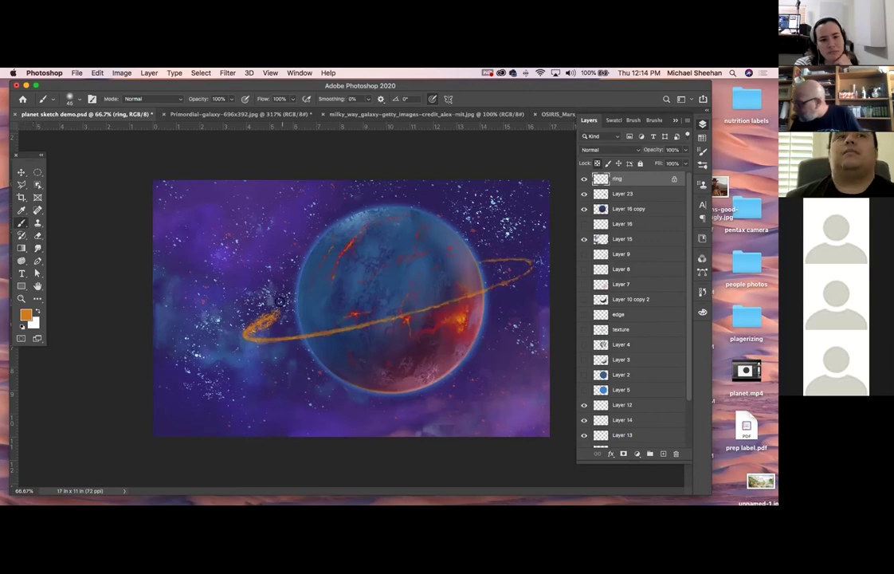
key(F5)
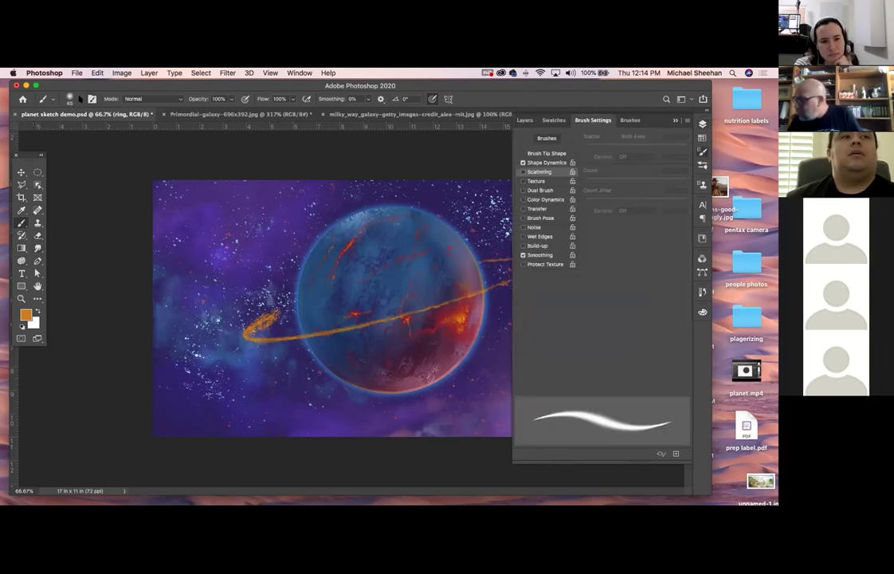
Choose the textured Grut stump trough brush from the brush presets
click(79, 100)
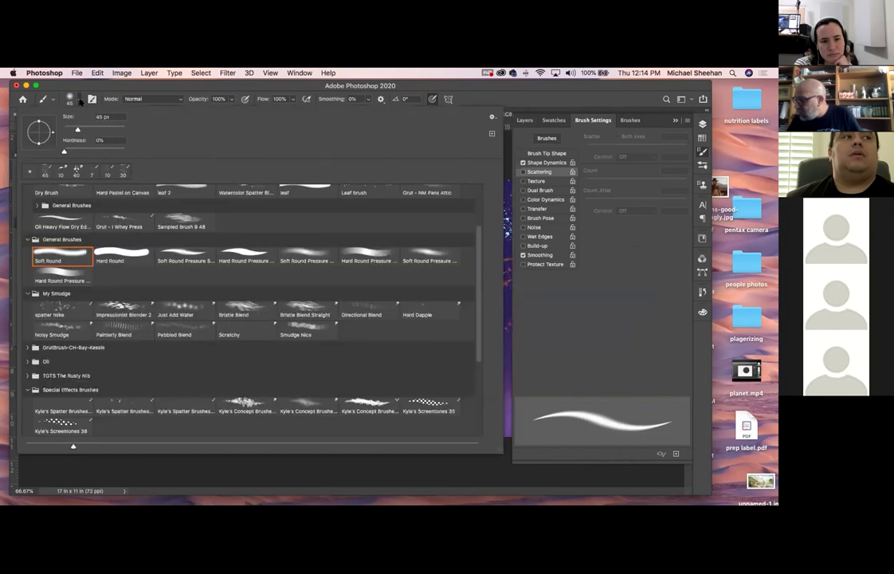
click(183, 220)
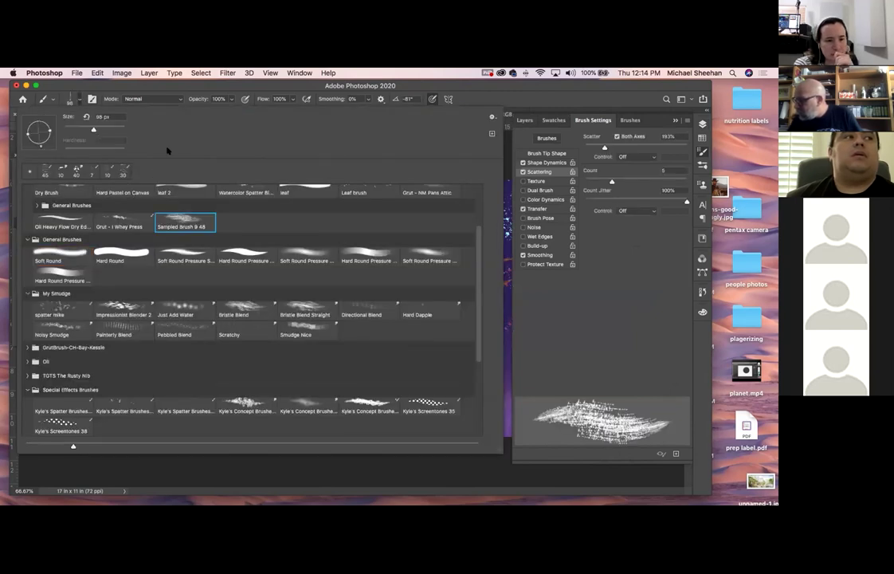
scroll(474, 192, up, 3)
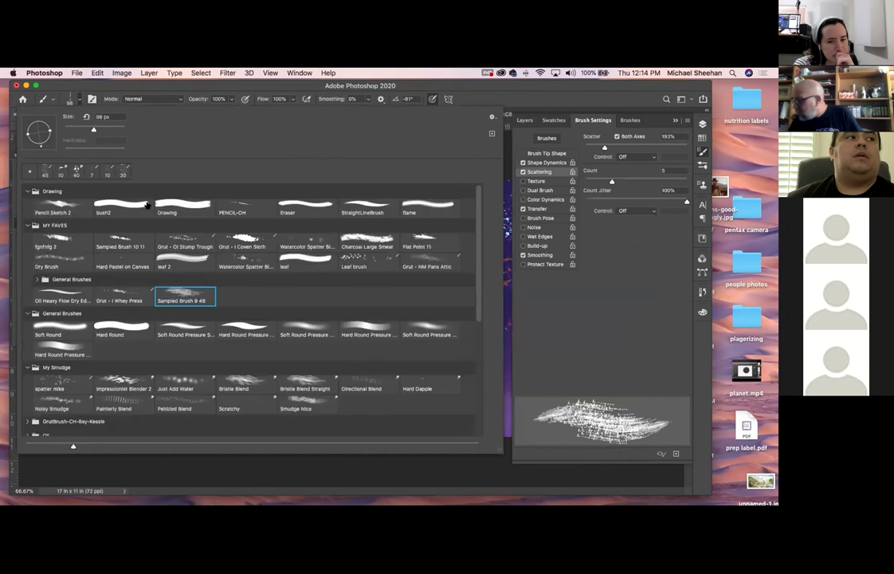
click(185, 238)
click(182, 86)
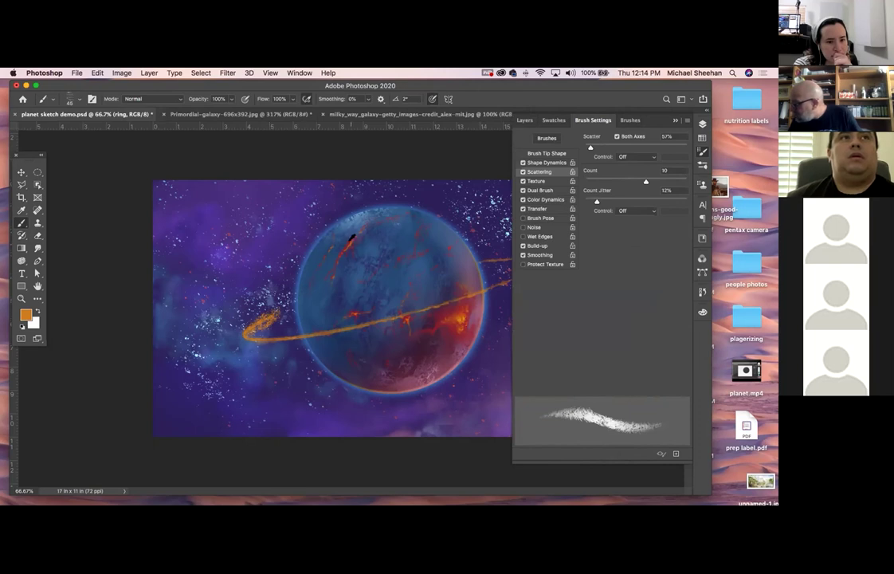
Set the foreground to bright red #e23656 sampled from the planet, then sample its orange glow
alt+click(448, 313)
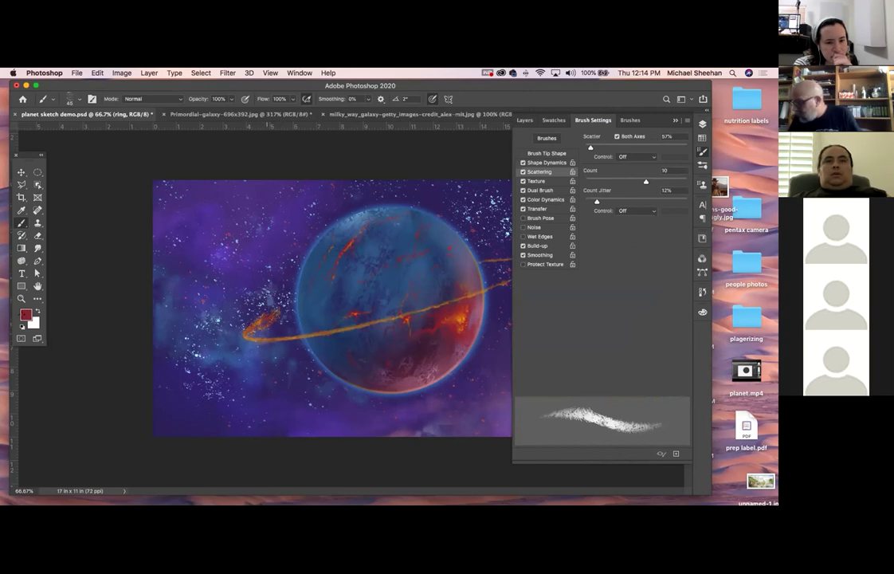
click(26, 314)
click(467, 291)
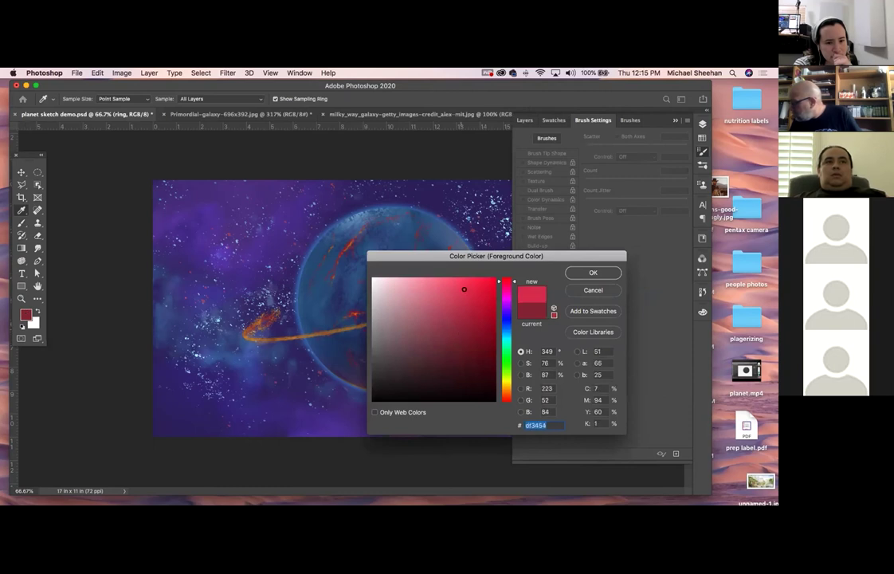
click(593, 272)
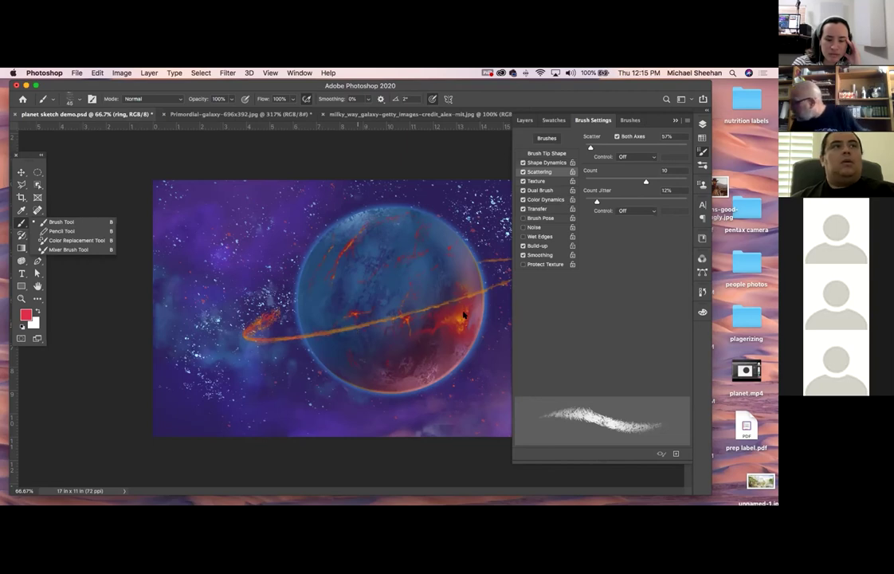
click(60, 221)
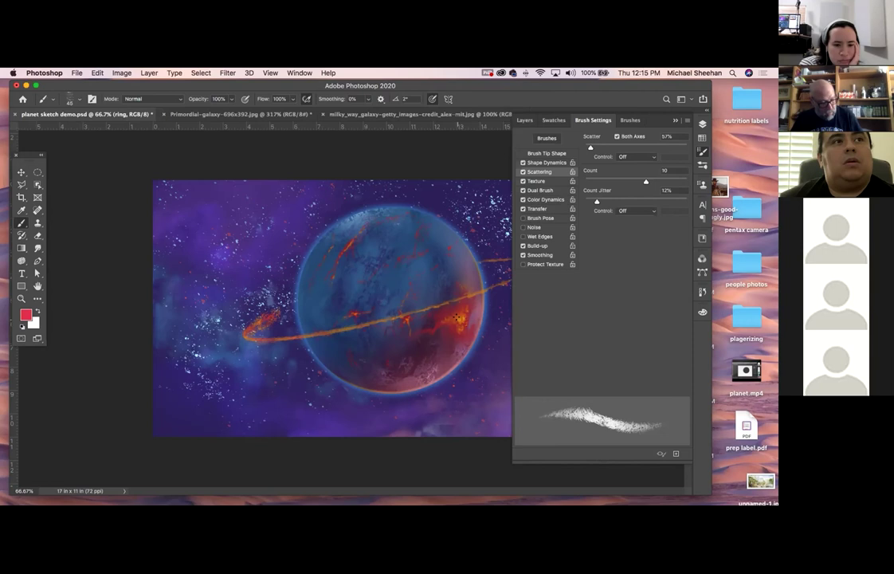
alt+click(462, 315)
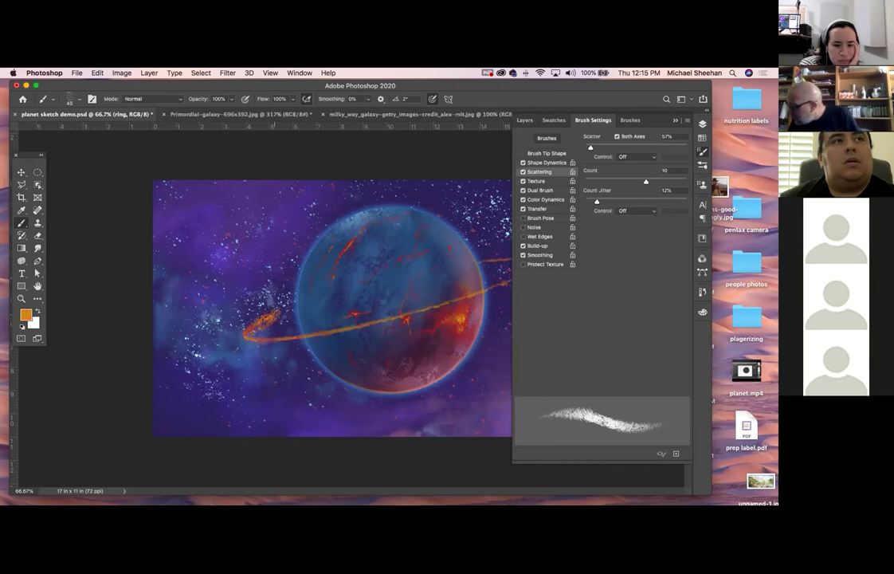
Lighten the foreground colour to pale orange #eac786 for the ring highlights
click(26, 314)
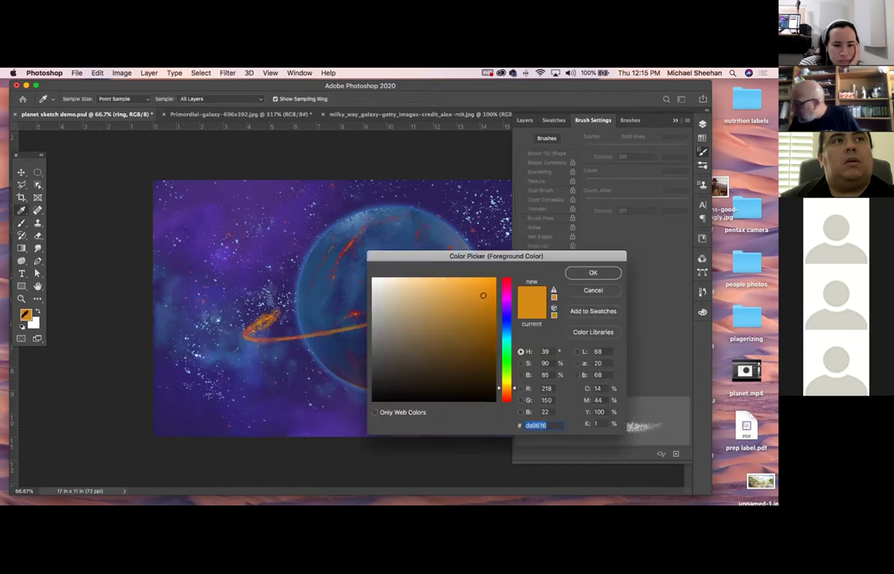
click(425, 287)
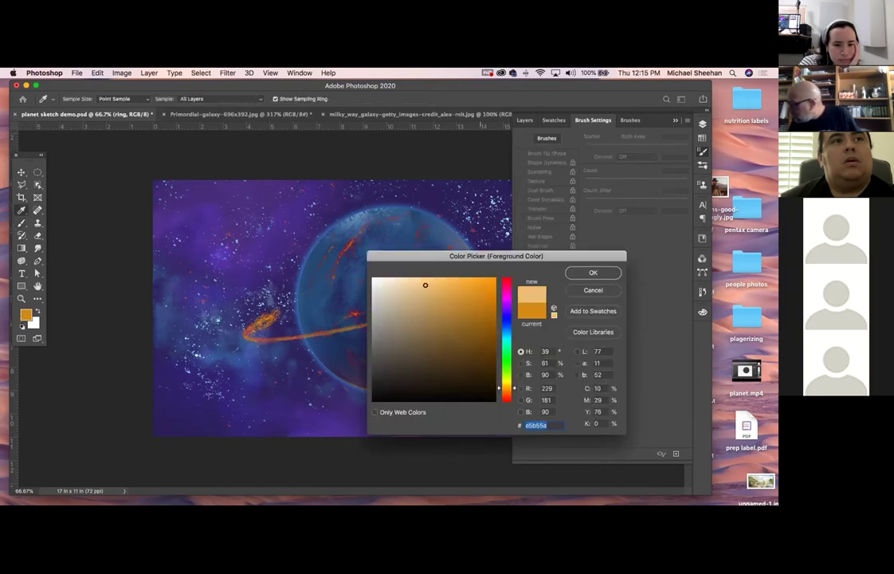
click(588, 272)
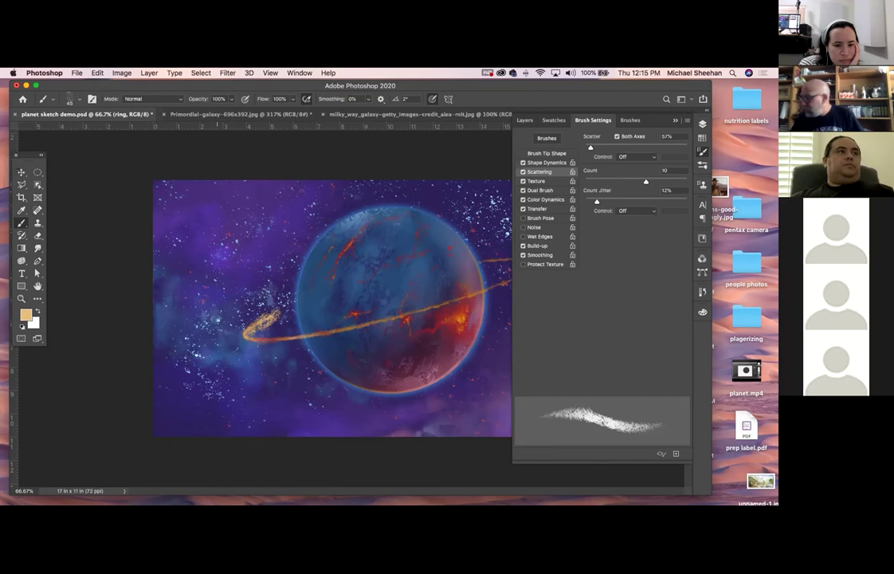
key(F7)
click(21, 172)
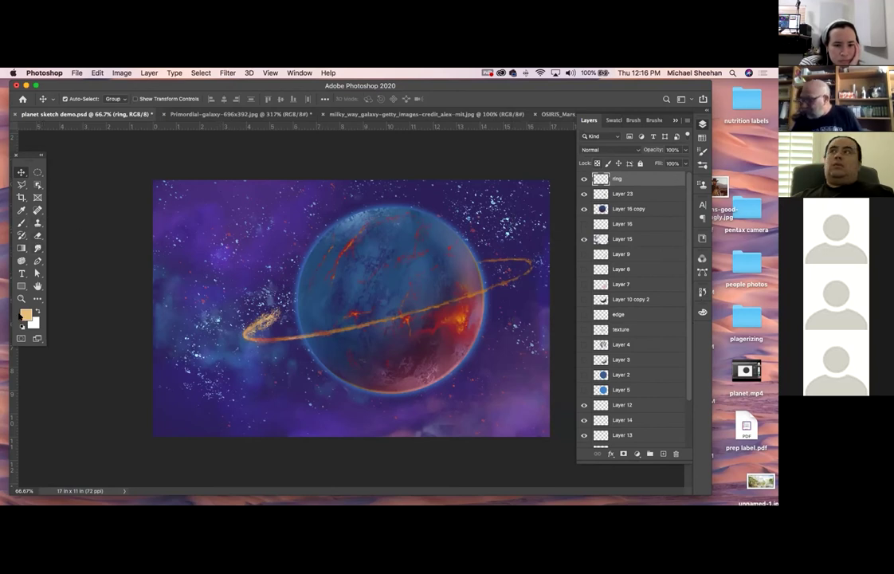
Set the foreground colour to a pale peach for the ring sparkles
click(26, 315)
drag(423, 284, 394, 275)
click(592, 273)
key(v)
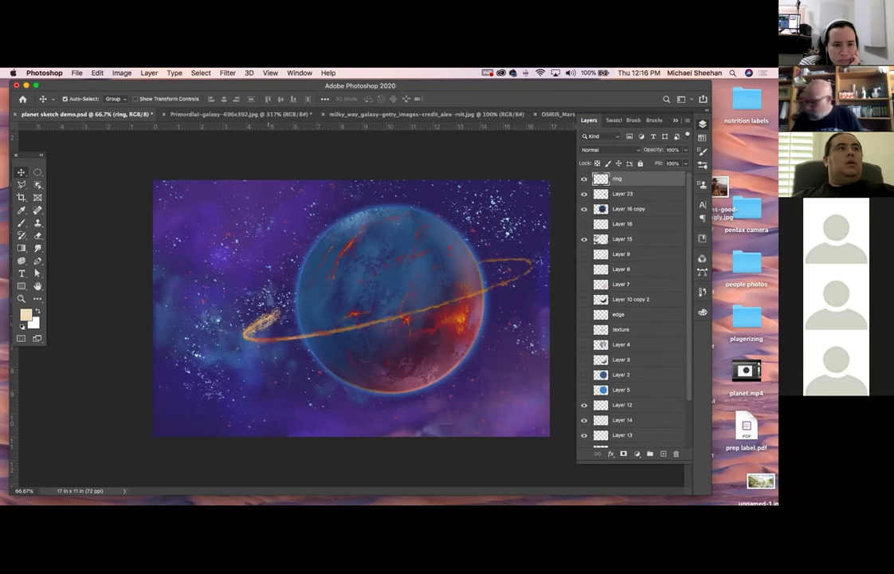
key(b)
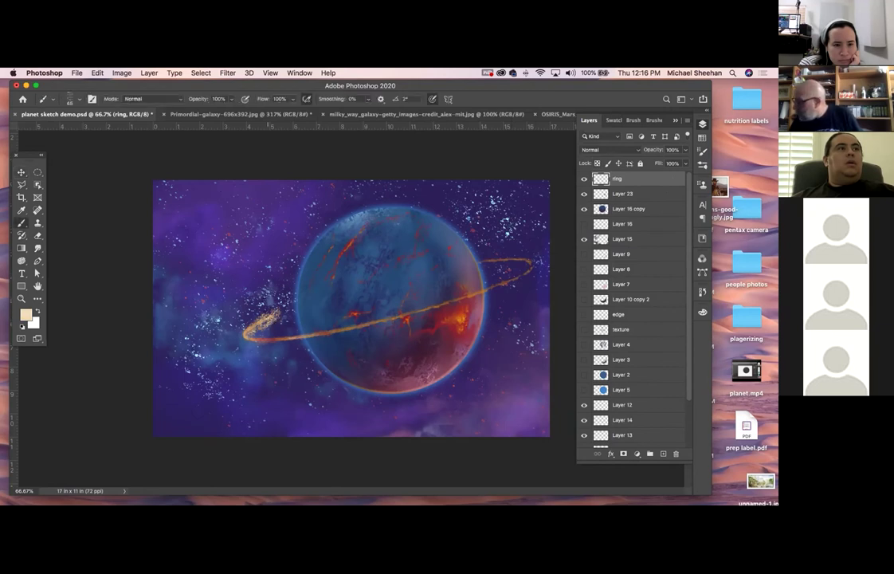
Pick the Sampled Brush 10 11 sparkle brush and shrink it to about 90 px
click(80, 100)
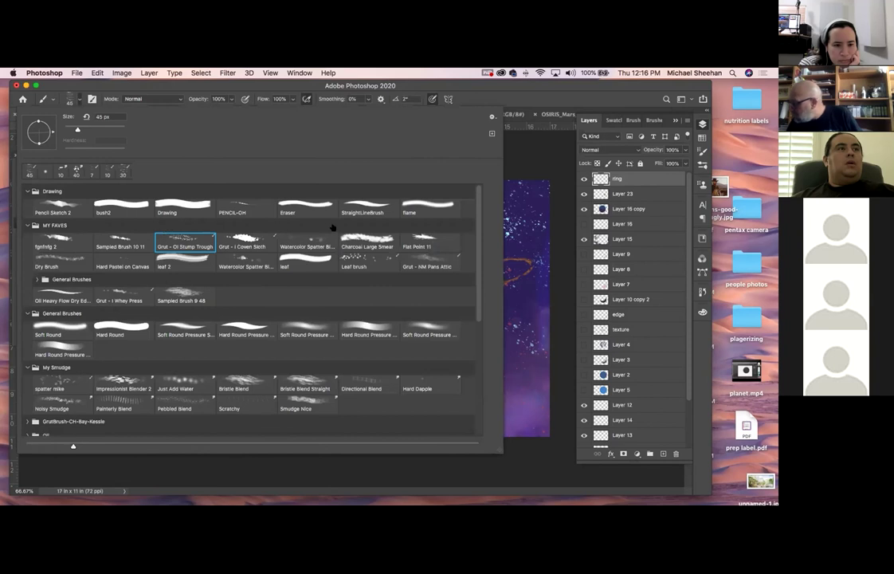
click(123, 240)
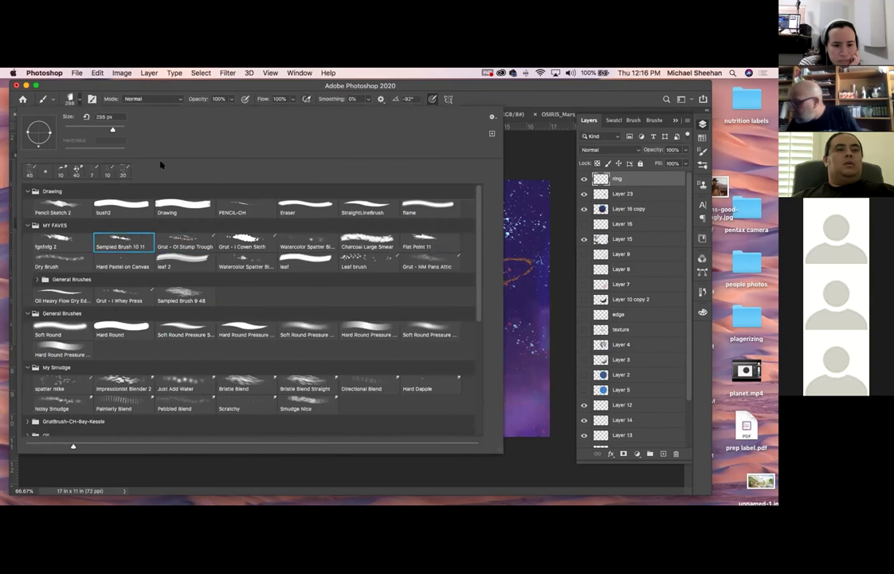
click(175, 83)
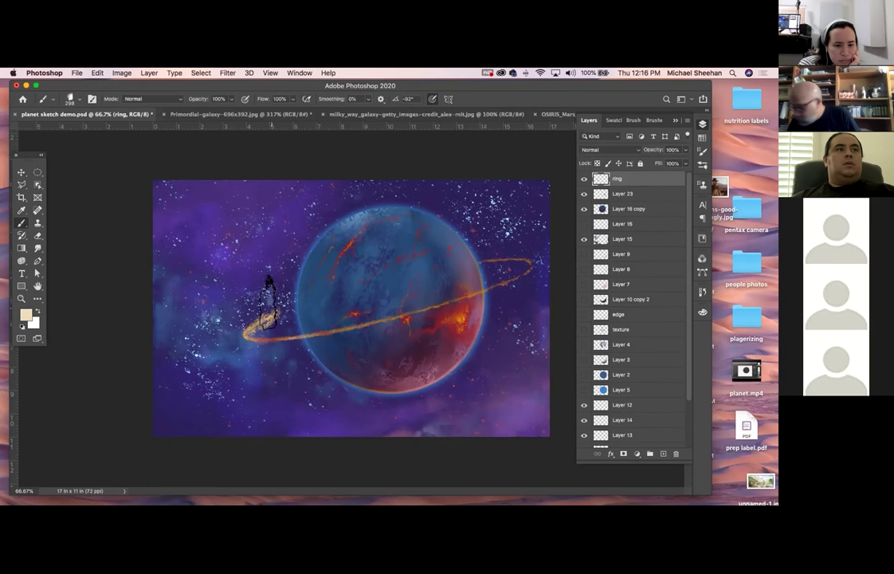
key(bracketleft)
key(bracketleft)
key(bracketleft)
key(bracketleft)
key(bracketleft)
key(bracketleft)
key(bracketleft)
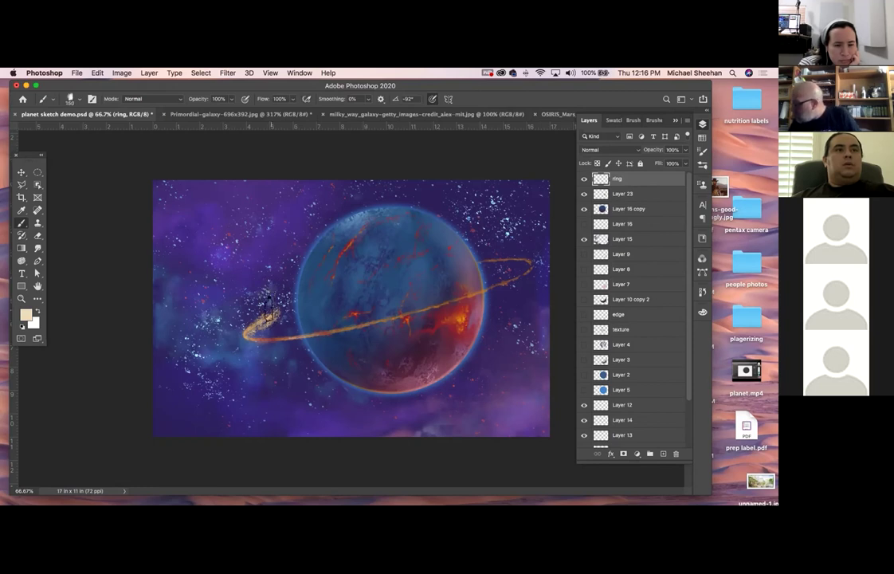
key(bracketleft)
key(bracketleft)
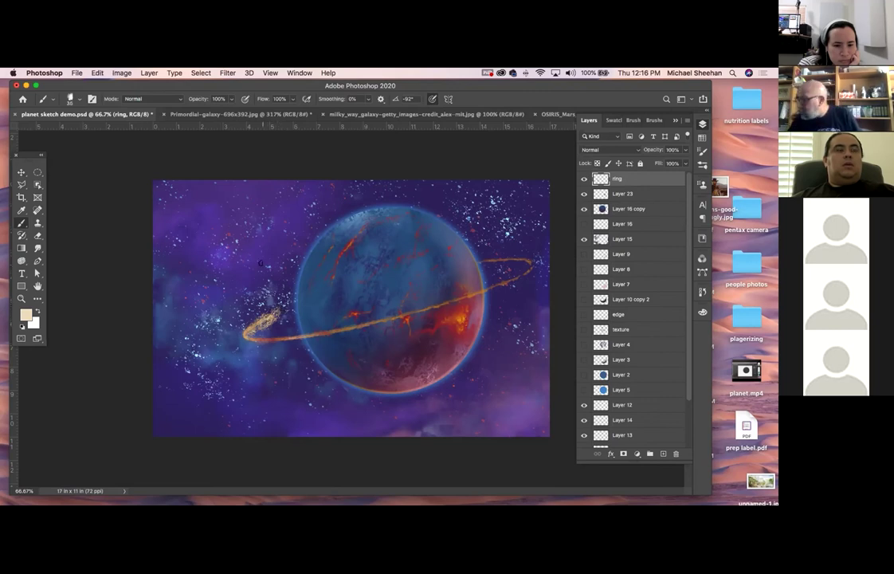
Reselect the Grut - Oi Stump Trough brush at 45 px
click(79, 96)
click(180, 233)
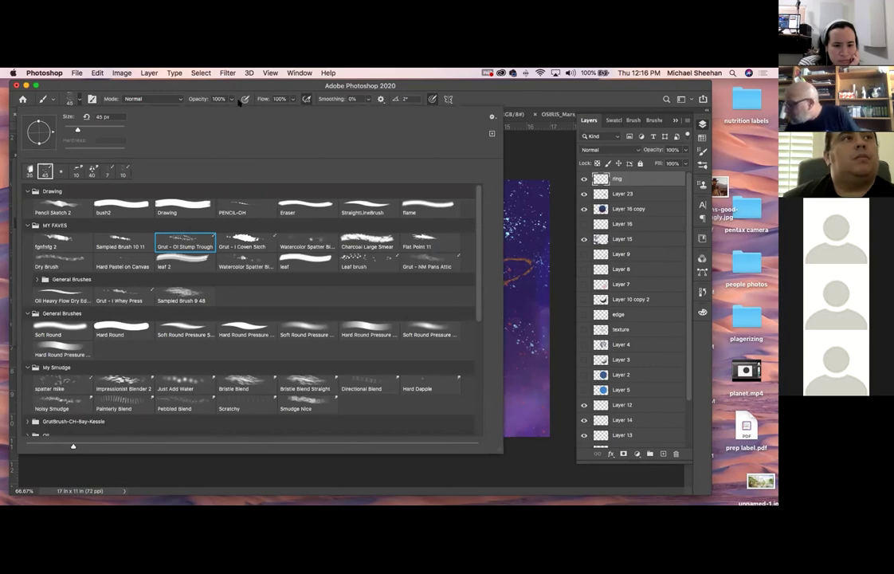
click(209, 86)
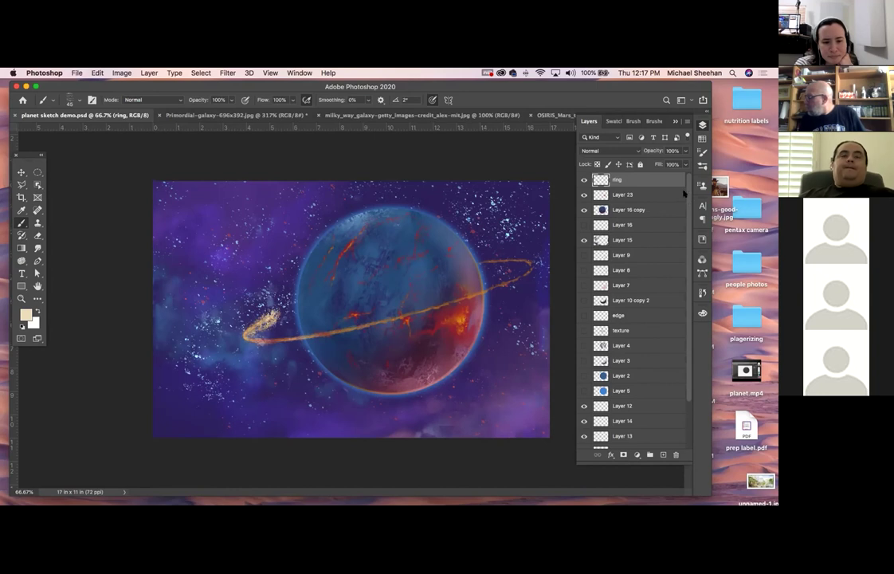
drag(688, 194, 677, 405)
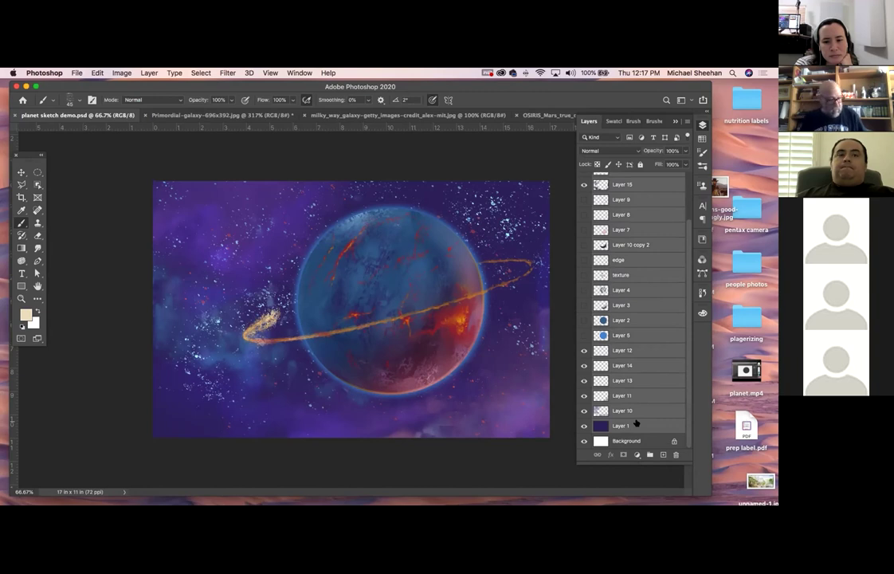
key(super+shift+z)
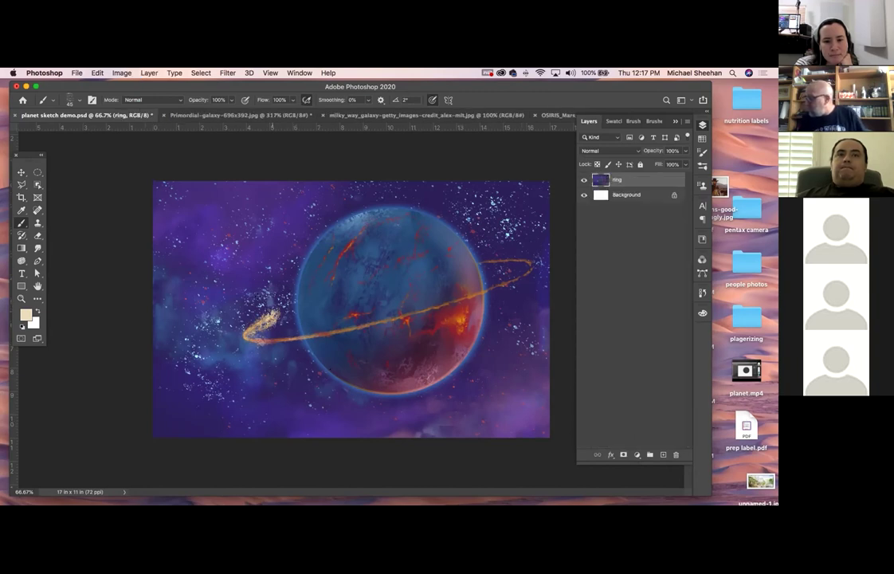
click(200, 73)
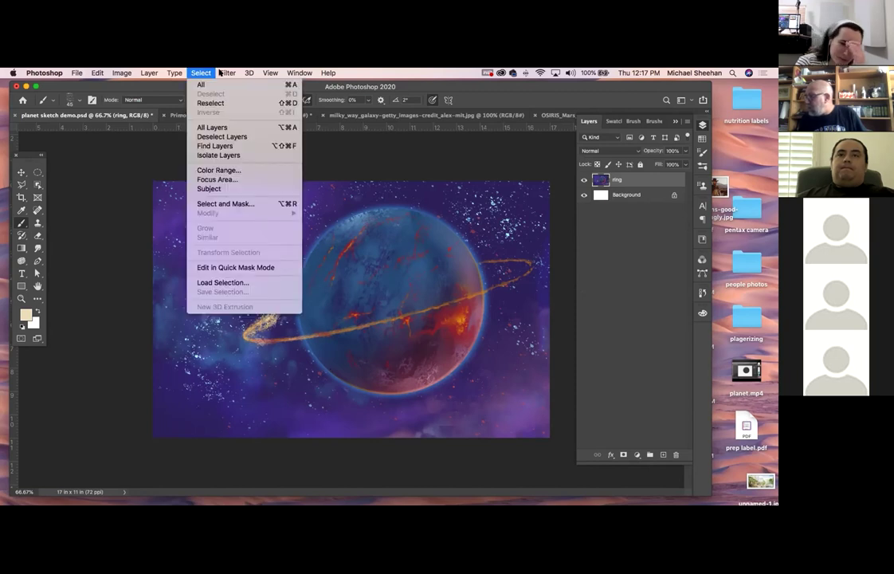
mouse_move(227, 72)
mouse_move(239, 235)
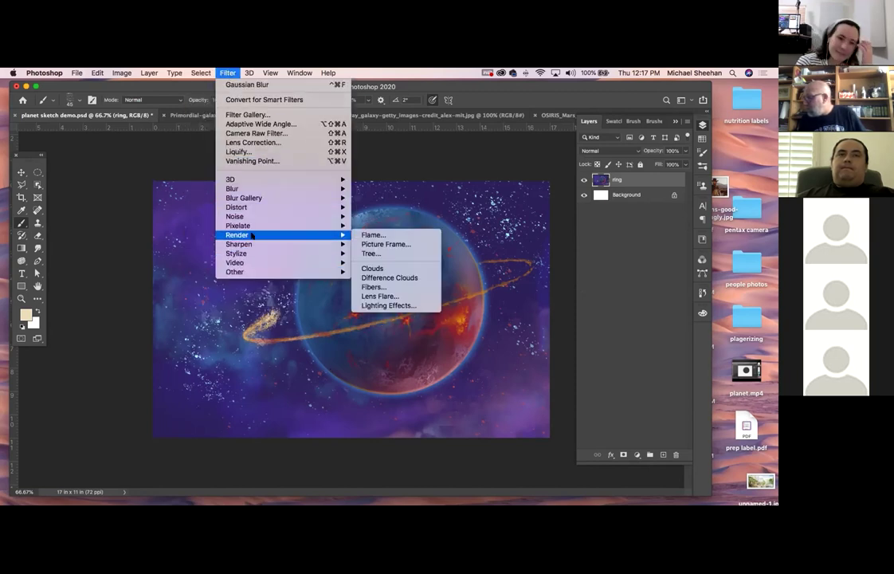
click(380, 297)
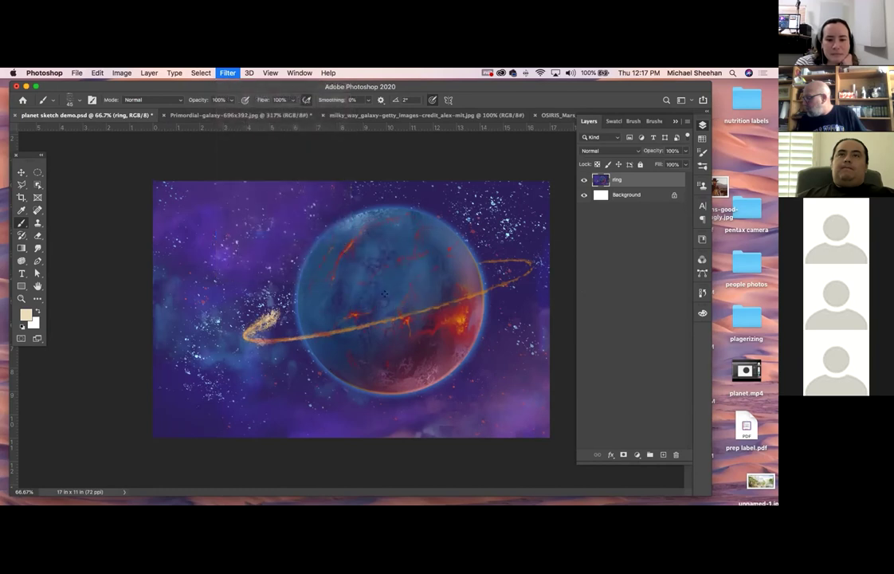
drag(76, 168, 35, 150)
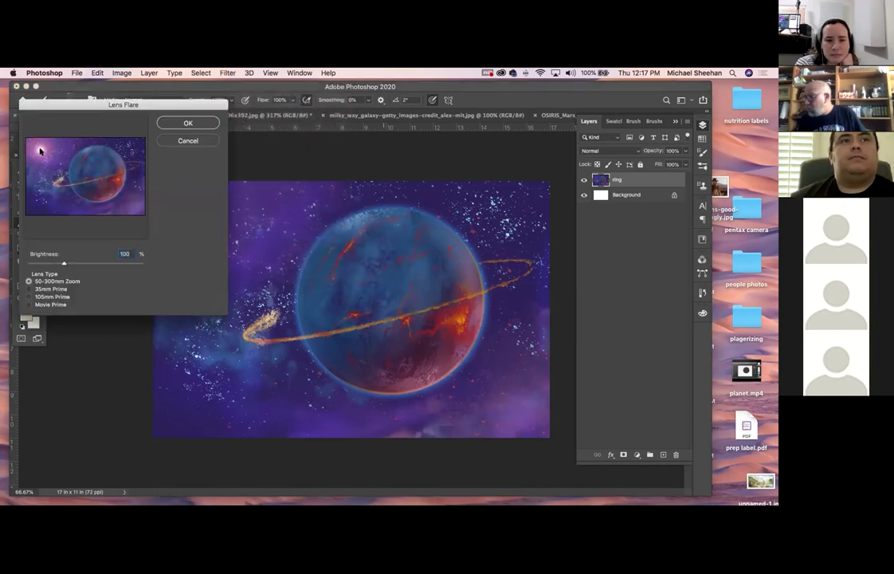
click(194, 121)
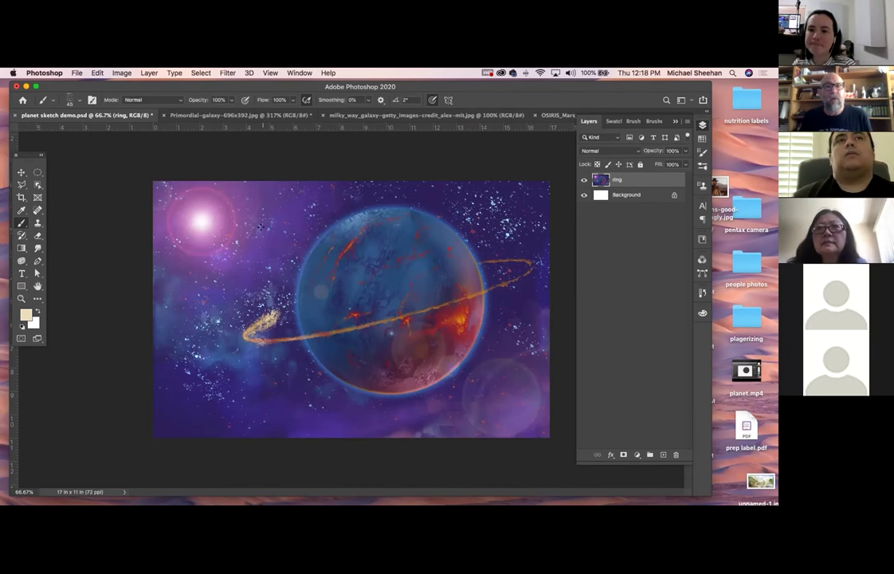
key(super+z)
Restore the separate layers and Alt-drag a duplicate of the planet layer to the left
key(super+z)
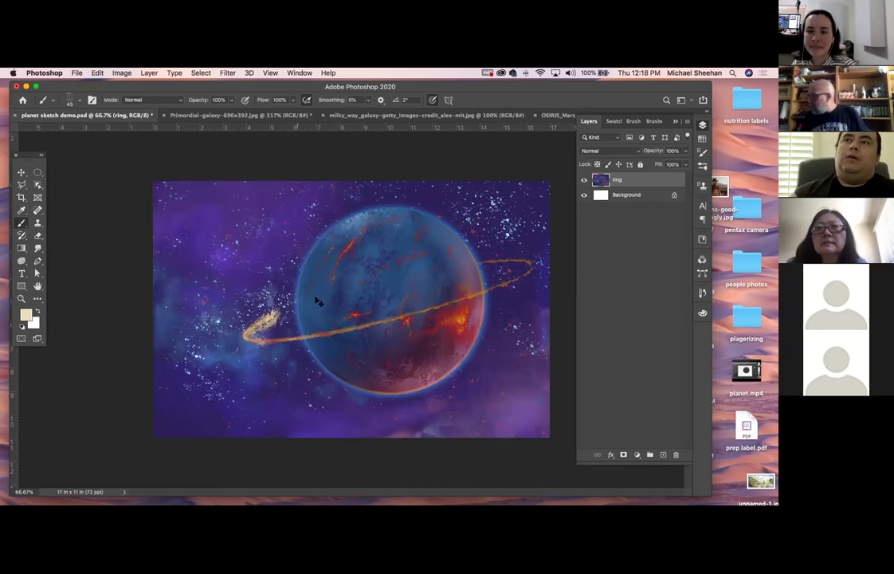
key(super+z)
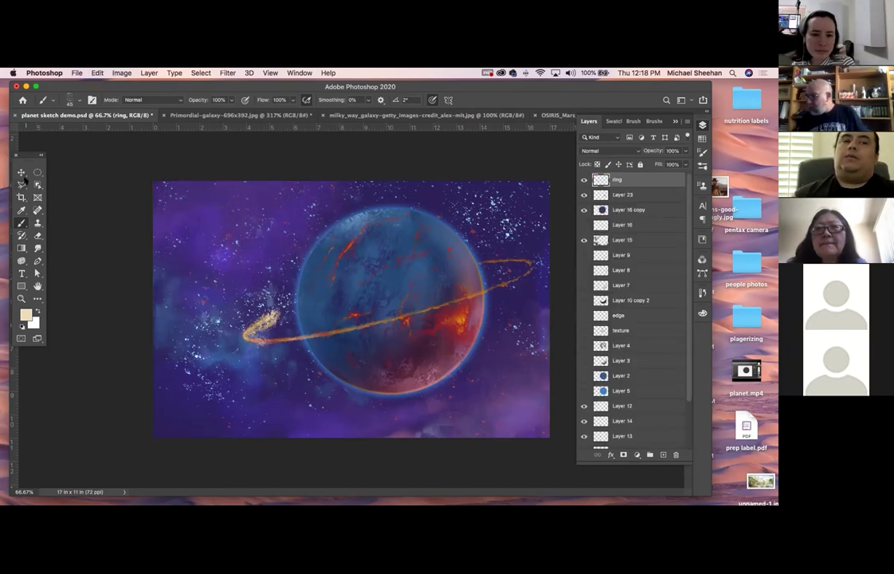
click(21, 172)
click(418, 280)
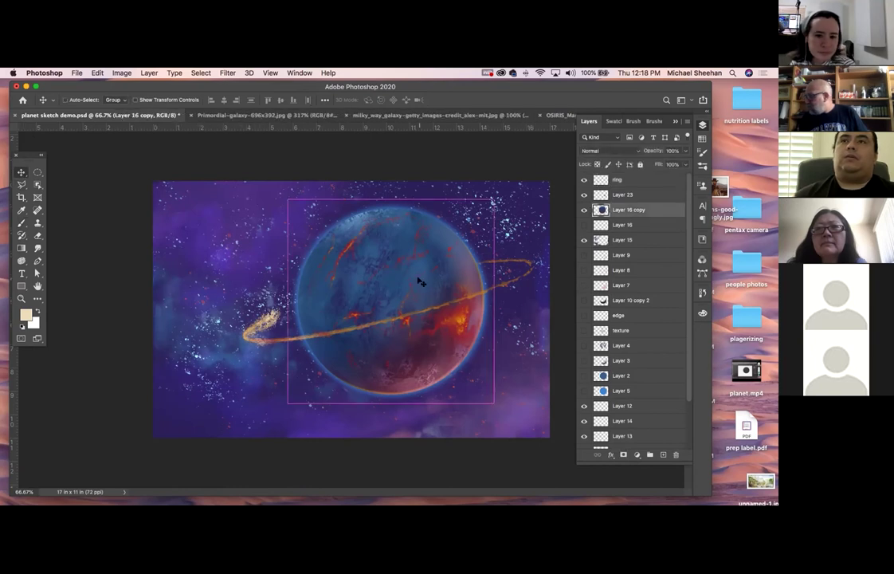
drag(418, 280, 437, 279)
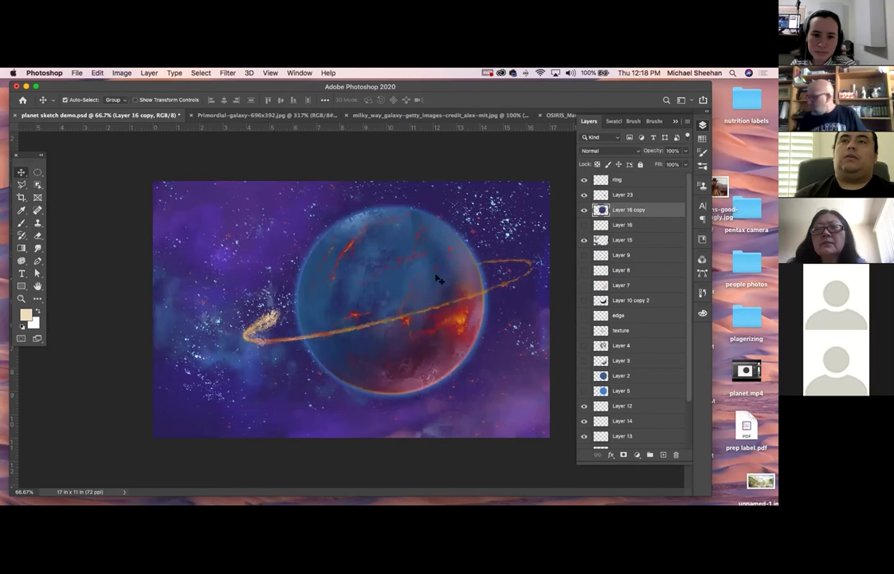
drag(342, 282, 275, 239)
Scale the duplicate planet to about 34% and place it in the upper-left sky
key(super+t)
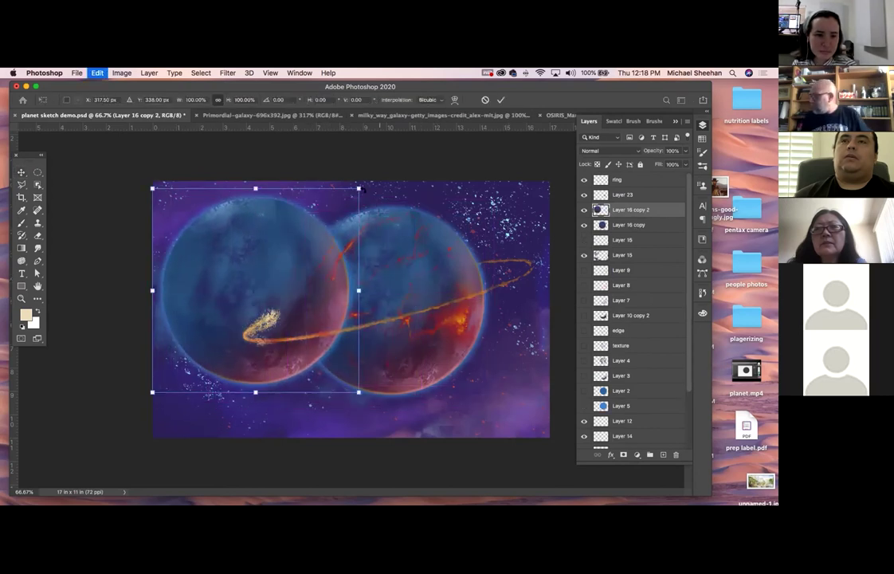
drag(359, 189, 215, 317)
drag(188, 348, 210, 236)
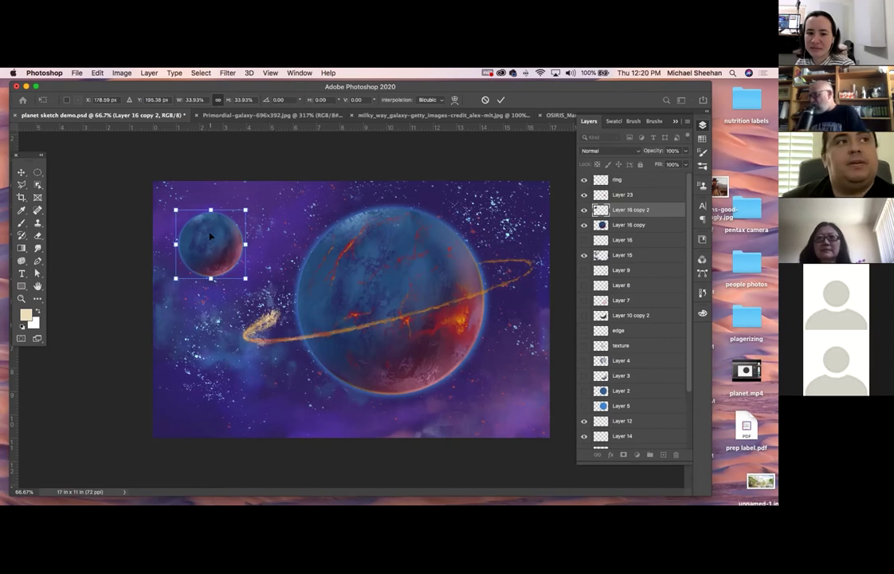
drag(210, 236, 224, 229)
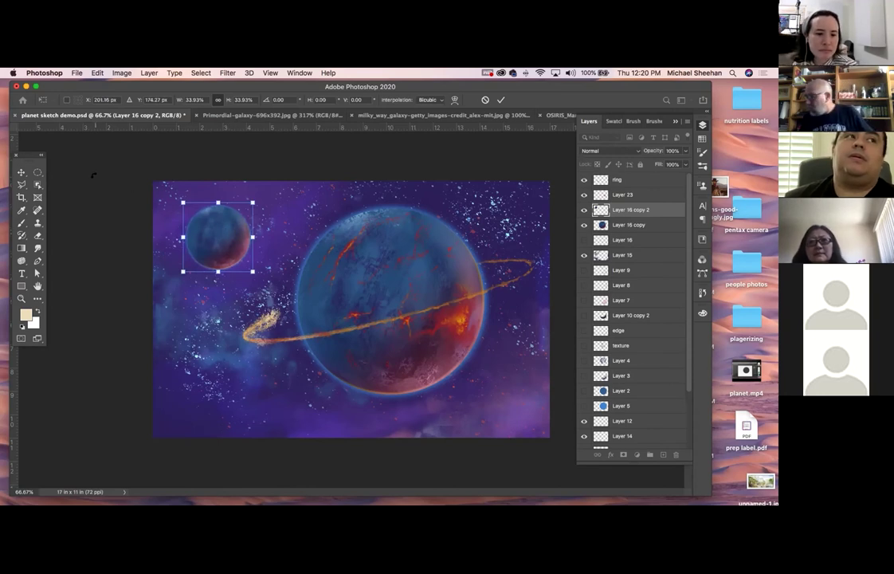
key(Return)
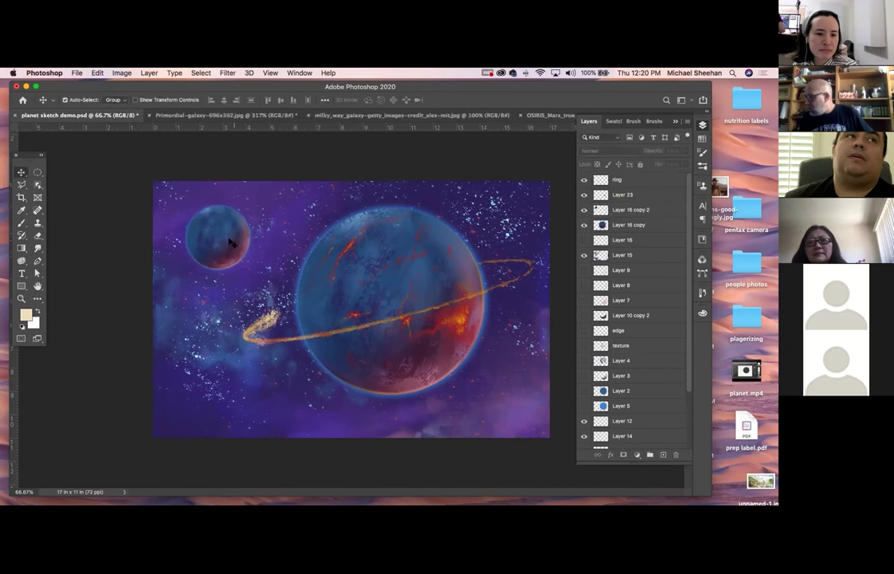
Preview a magenta hue on the small planet, cancel it, and sample the large planet's orange and red
click(584, 209)
click(584, 210)
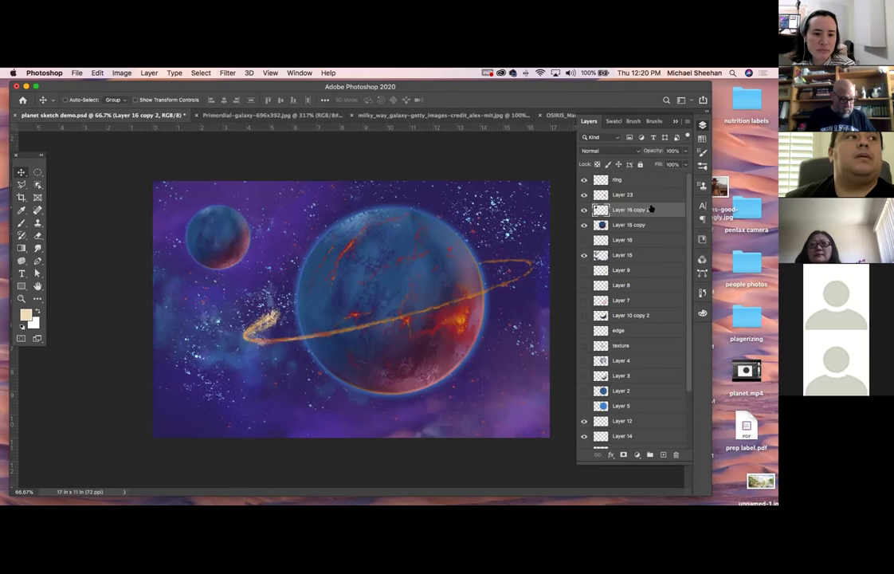
key(ctrl+u)
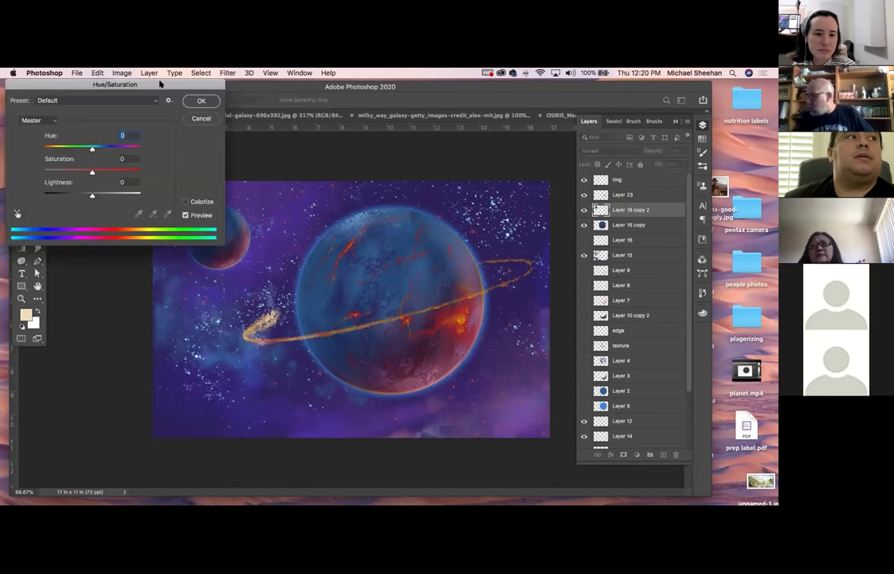
drag(534, 306, 528, 294)
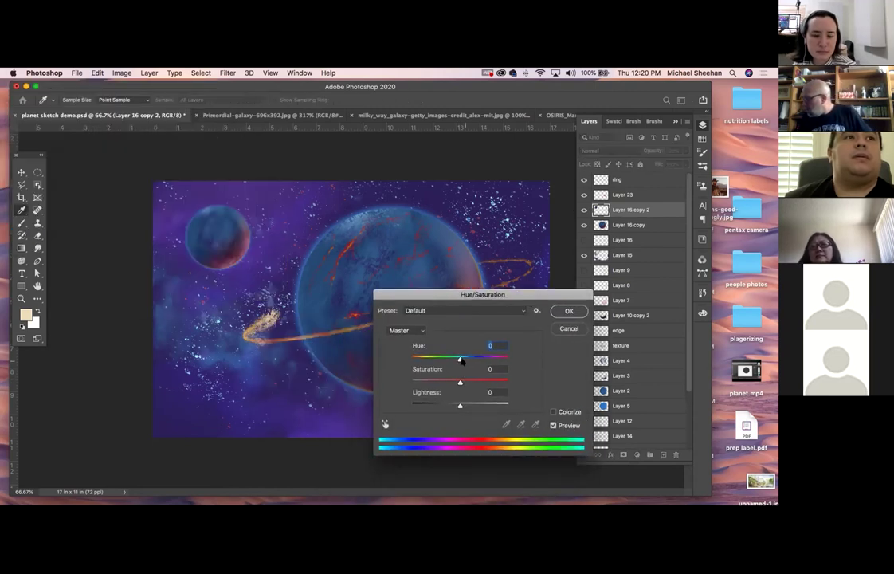
drag(460, 360, 494, 363)
key(Escape)
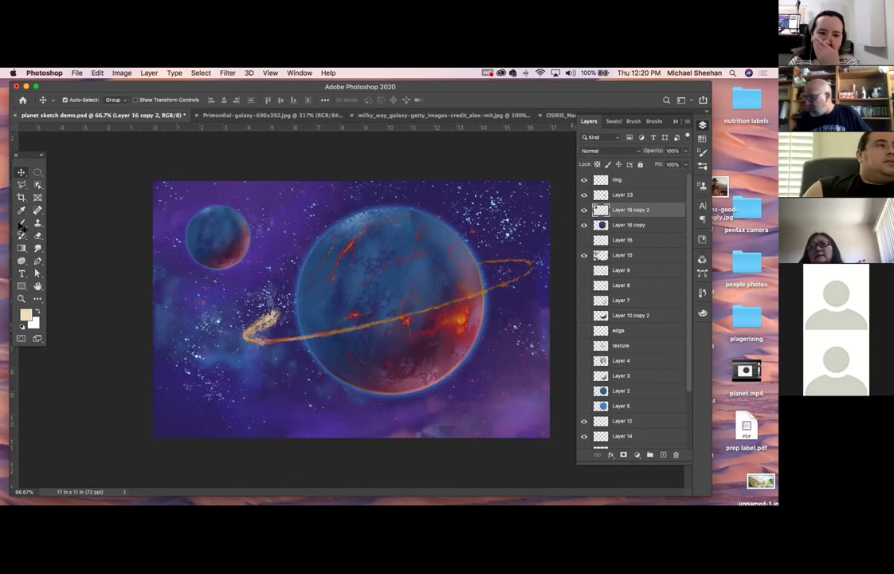
key(b)
alt+click(401, 278)
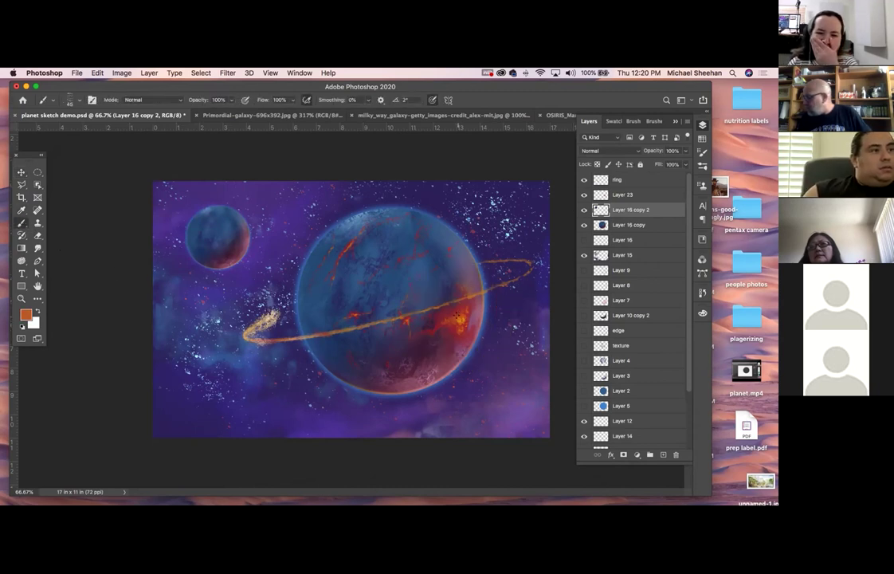
alt+click(464, 317)
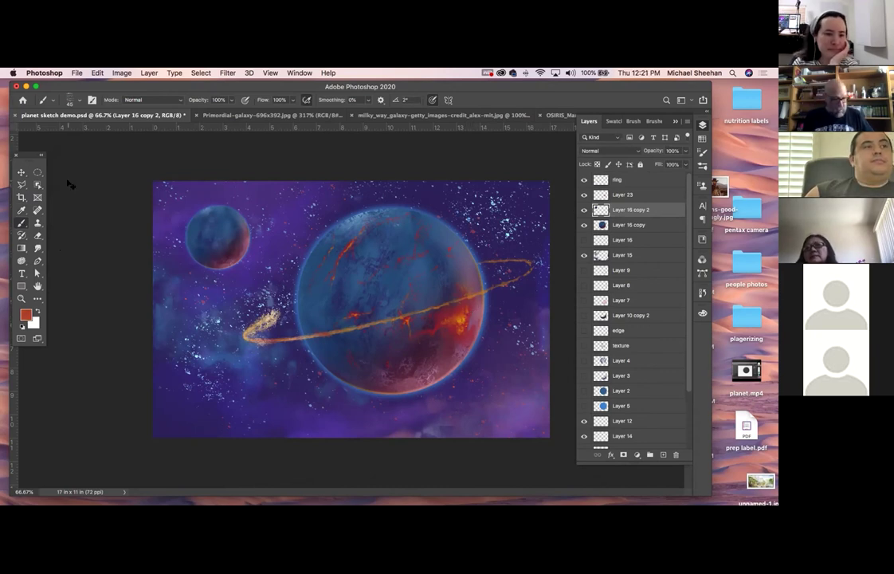
Colorize the small planet with Hue 326 and Saturation +36
key(super+u)
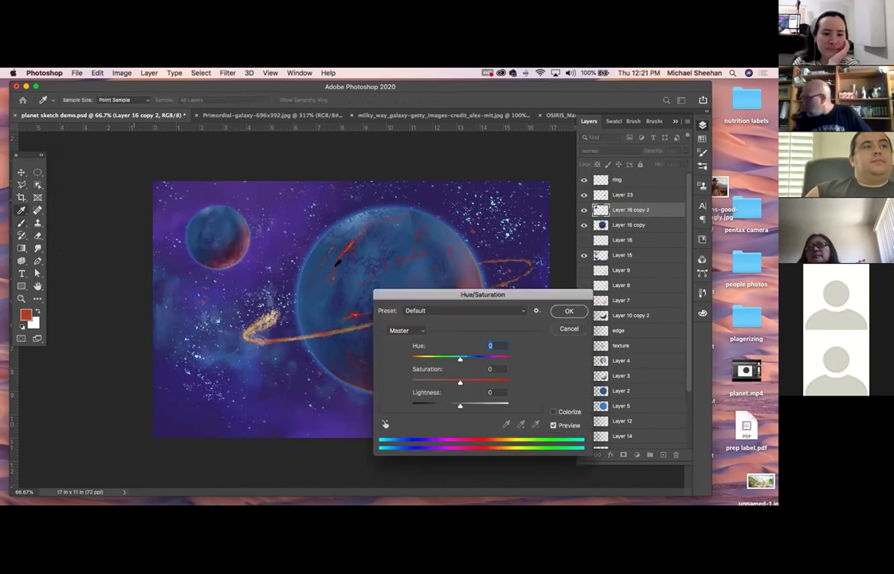
click(553, 411)
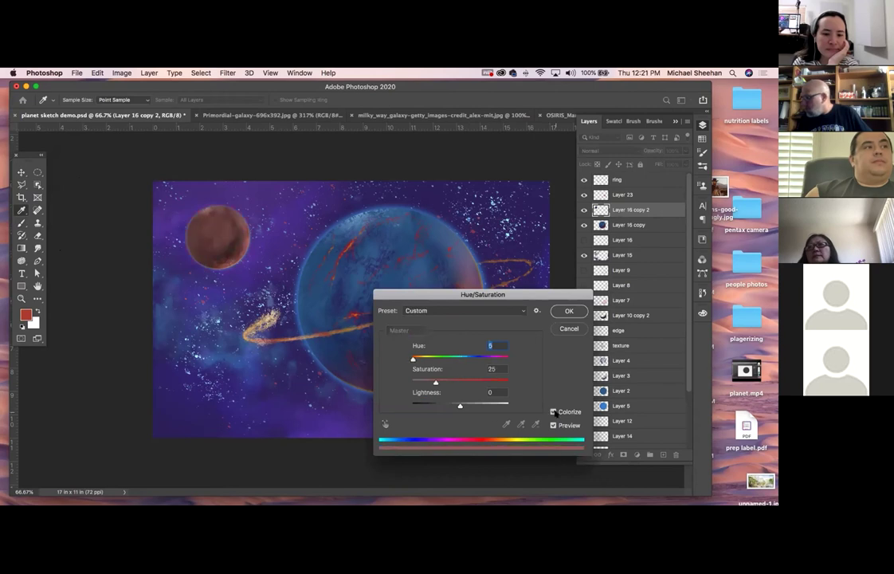
drag(436, 382, 498, 360)
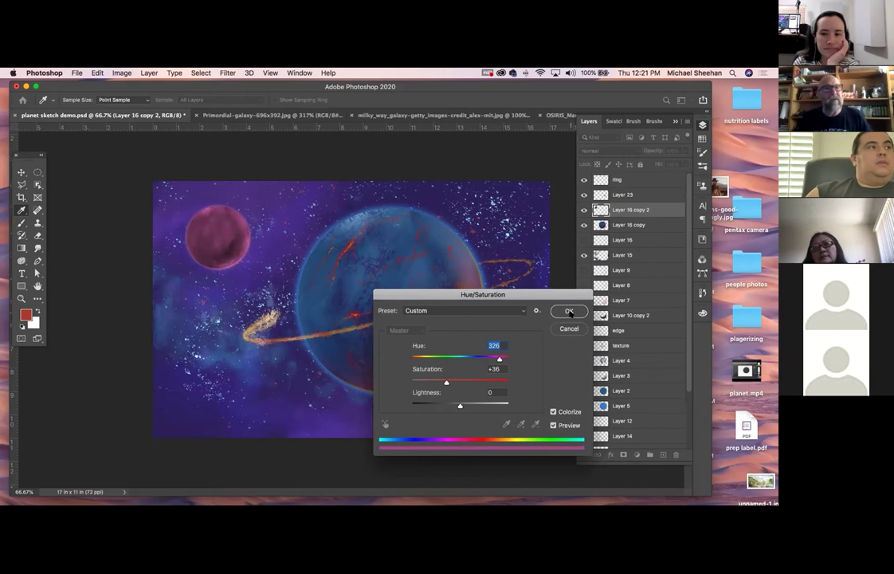
click(569, 312)
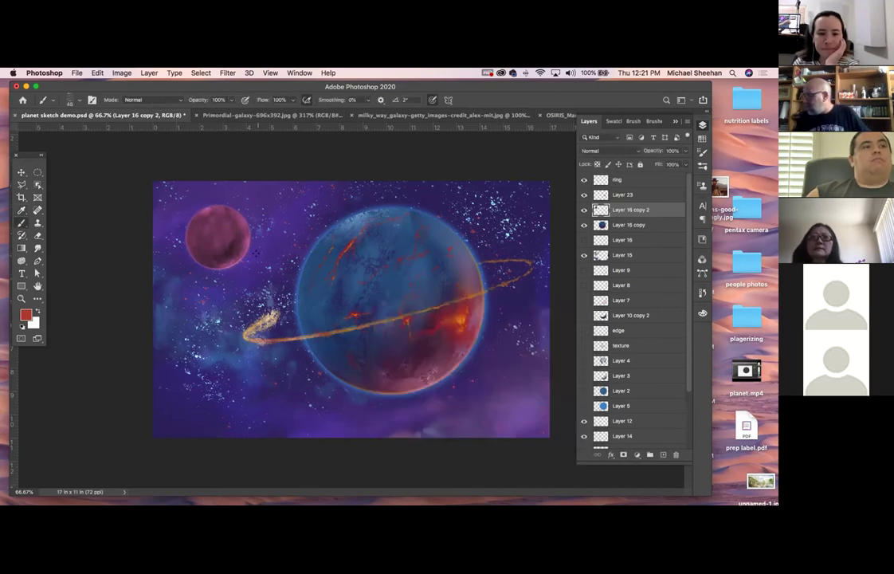
Lower the small planet layer (Layer 16 copy 2) to 76% opacity
key(r)
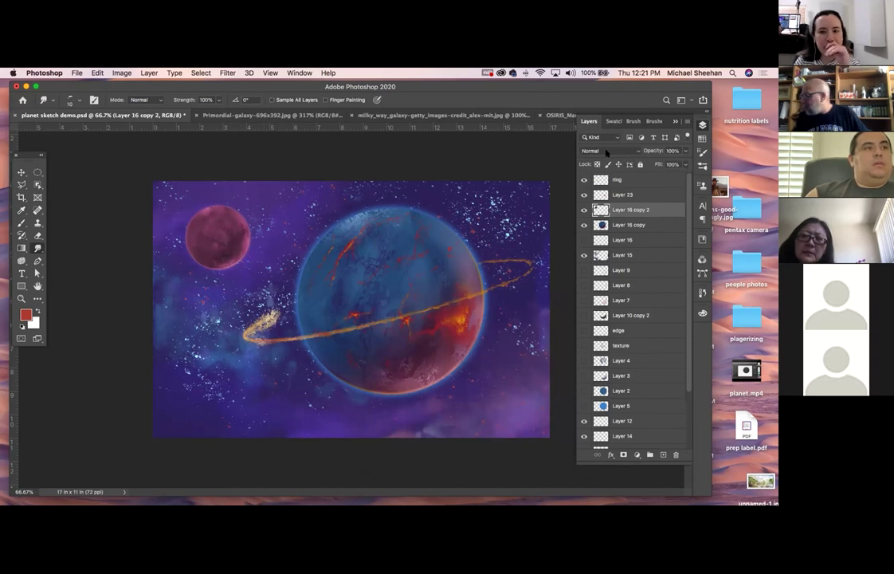
click(686, 150)
drag(685, 164, 672, 161)
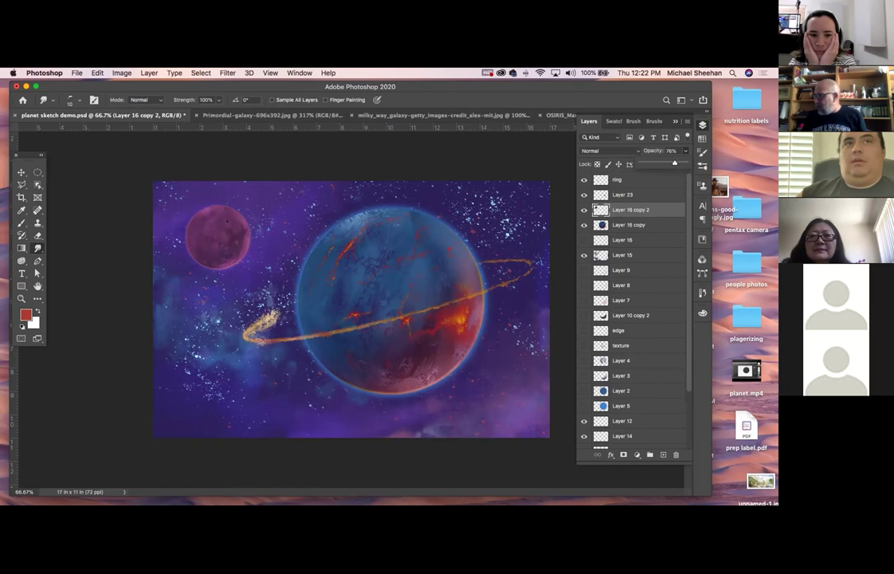
Lighten the small planet's midtones with Levels, setting the midtone value to 1.19
key(super+l)
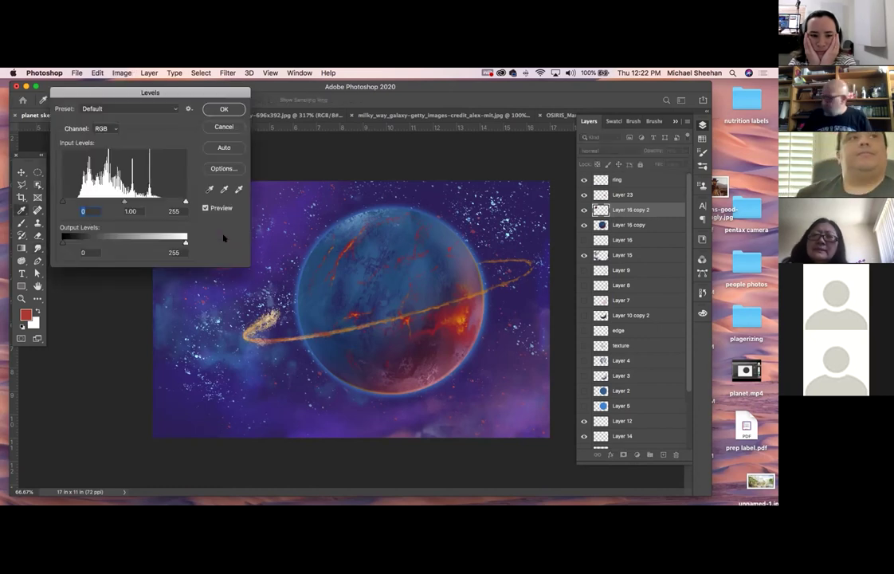
drag(179, 94, 432, 254)
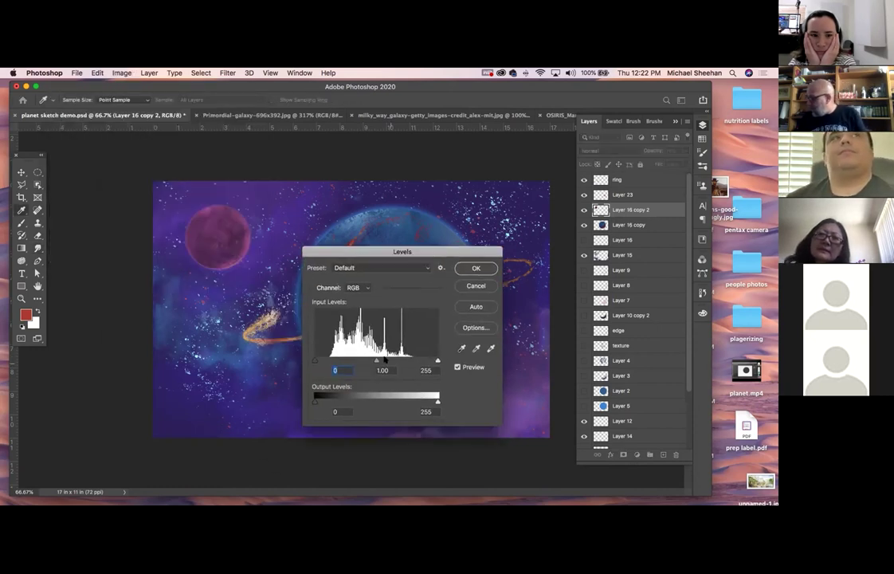
drag(378, 361, 363, 362)
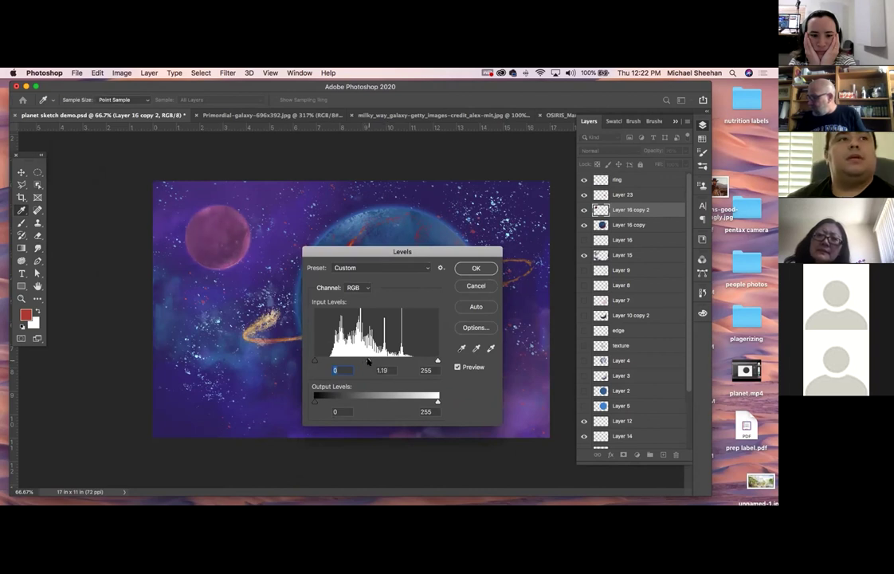
click(474, 268)
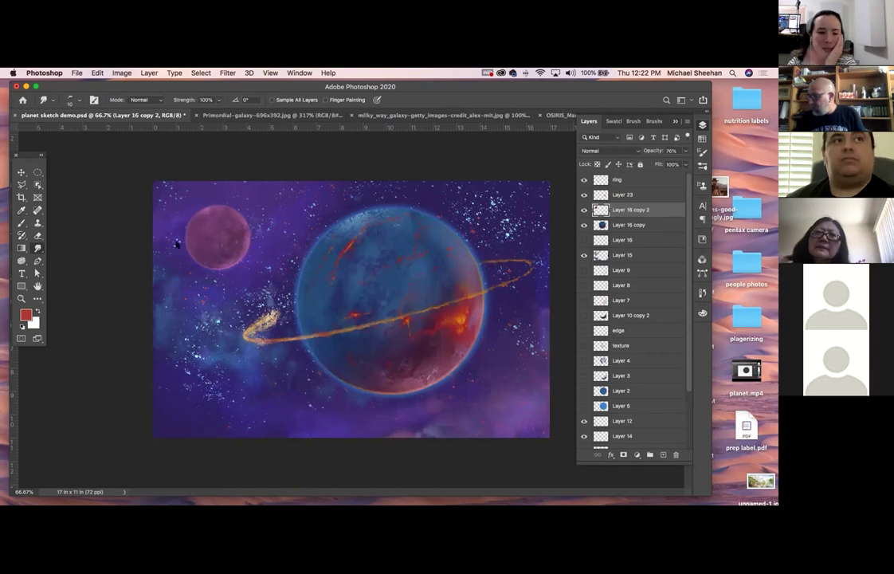
Move the small planet down to the lower-left corner of the painting
key(v)
drag(215, 254, 210, 403)
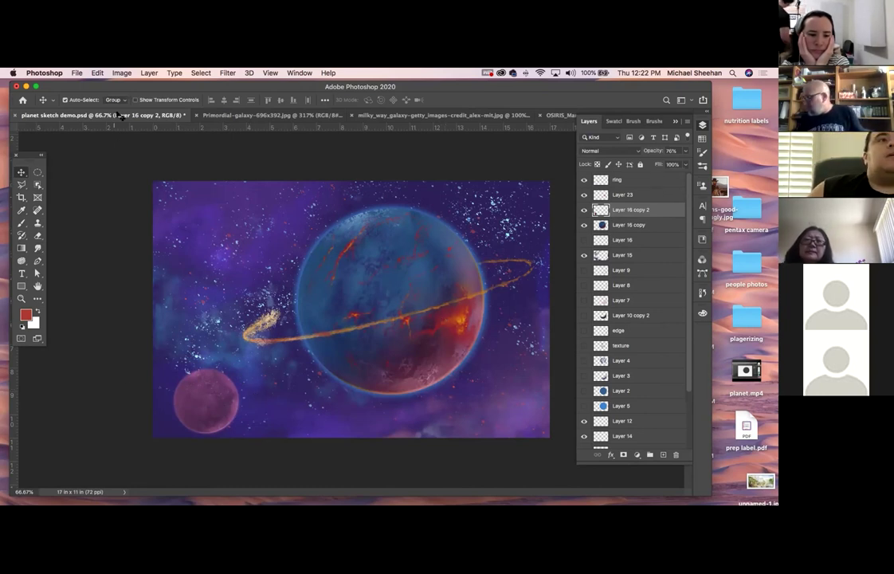
click(131, 223)
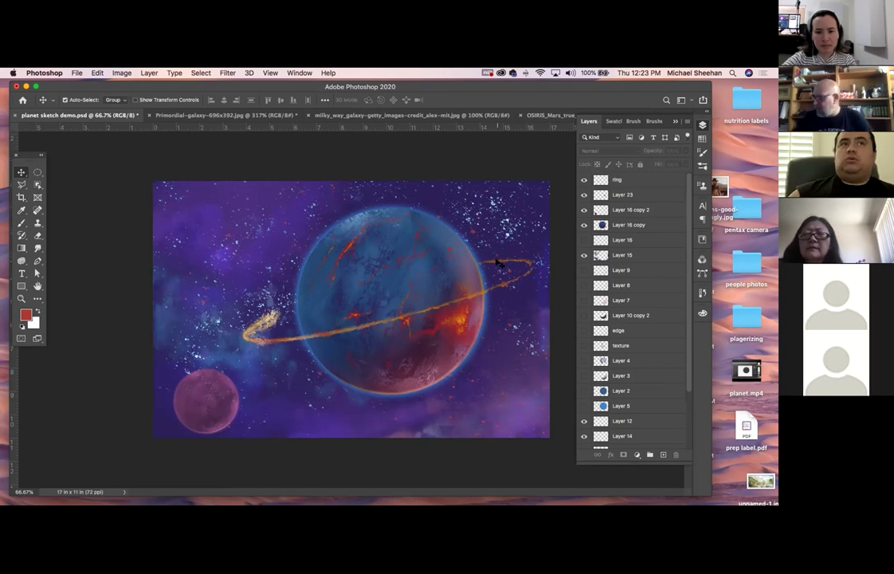
Pick the Elliptical Marquee tool from the toolbox
click(38, 172)
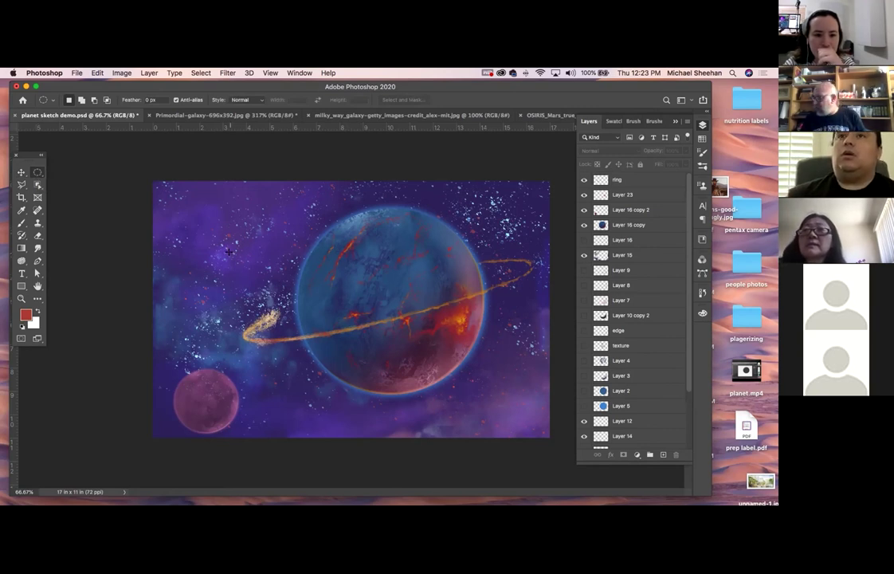
Drop the old circle and draw an elliptical selection around the big blue-red planet
drag(228, 252, 301, 329)
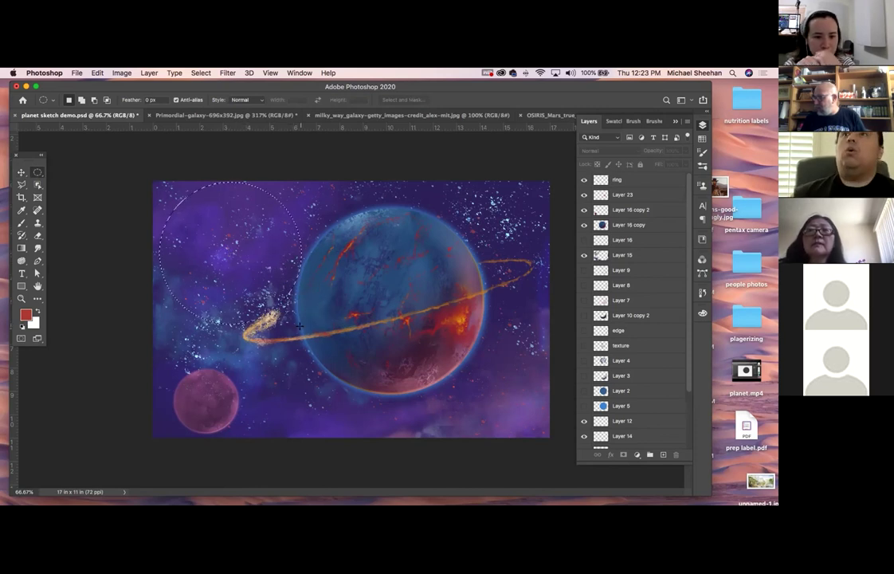
click(272, 229)
drag(271, 252, 524, 390)
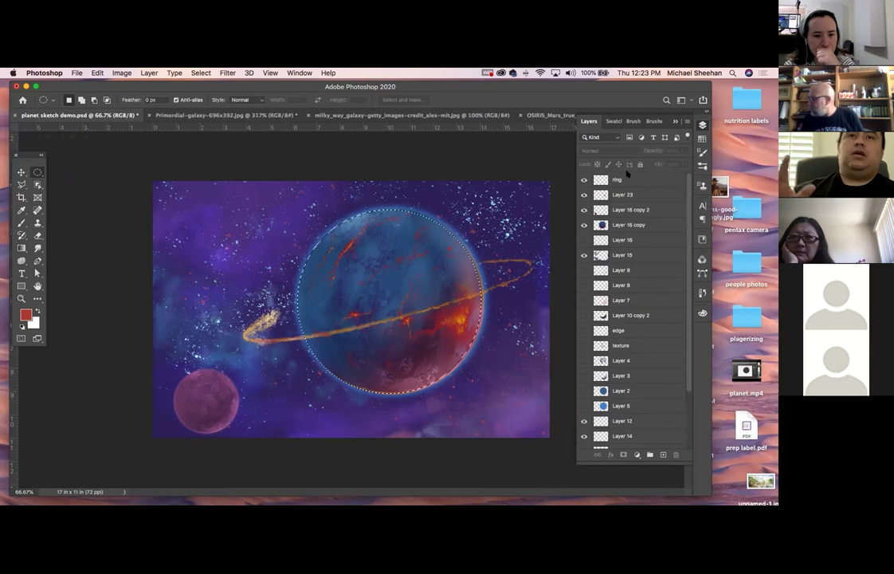
click(22, 172)
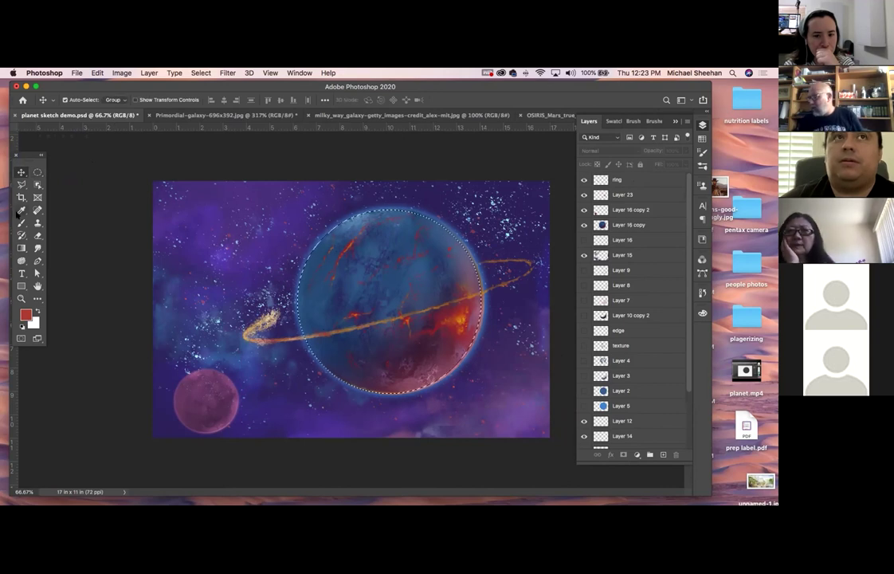
On the ring layer, paint trial red brush strokes across the planet, then undo them
click(22, 223)
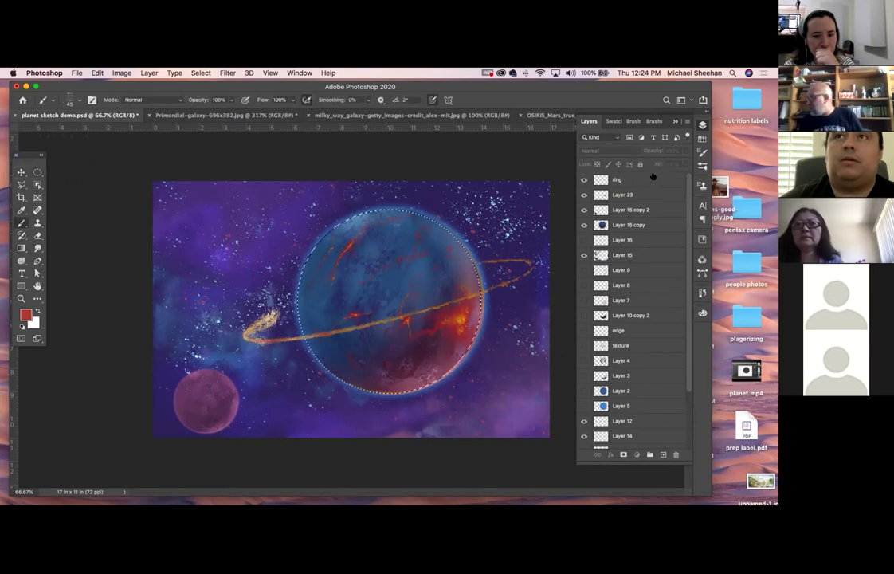
click(653, 180)
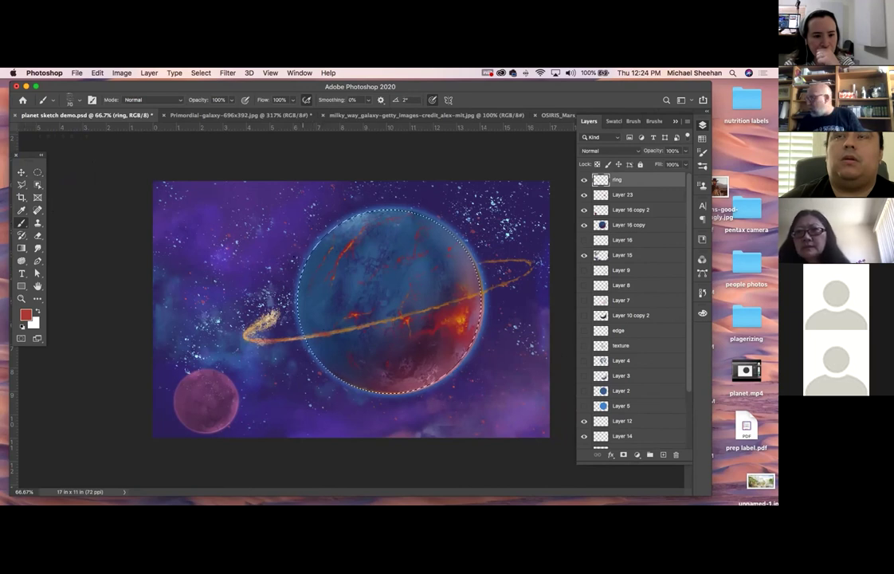
mouse_move(315, 239)
mouse_down()
mouse_move(422, 219)
mouse_move(463, 271)
mouse_up()
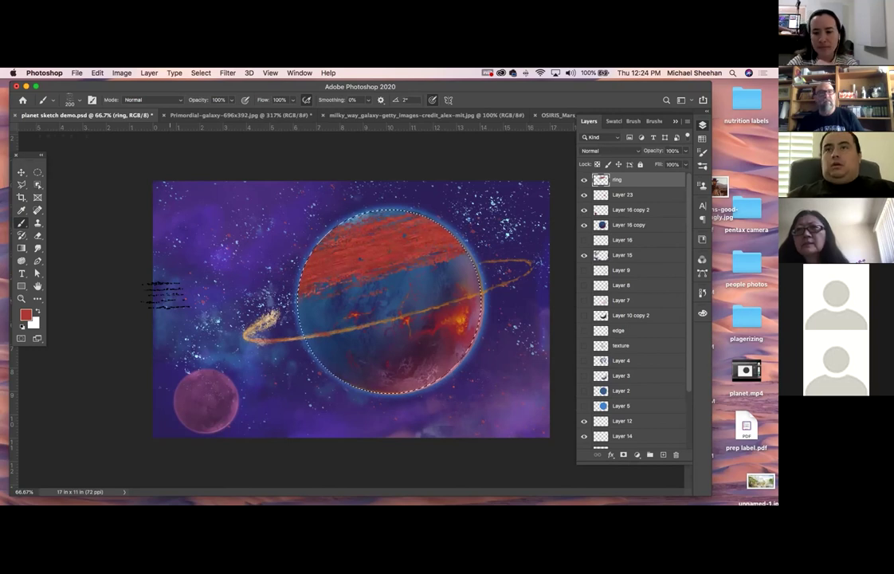
key(super+z)
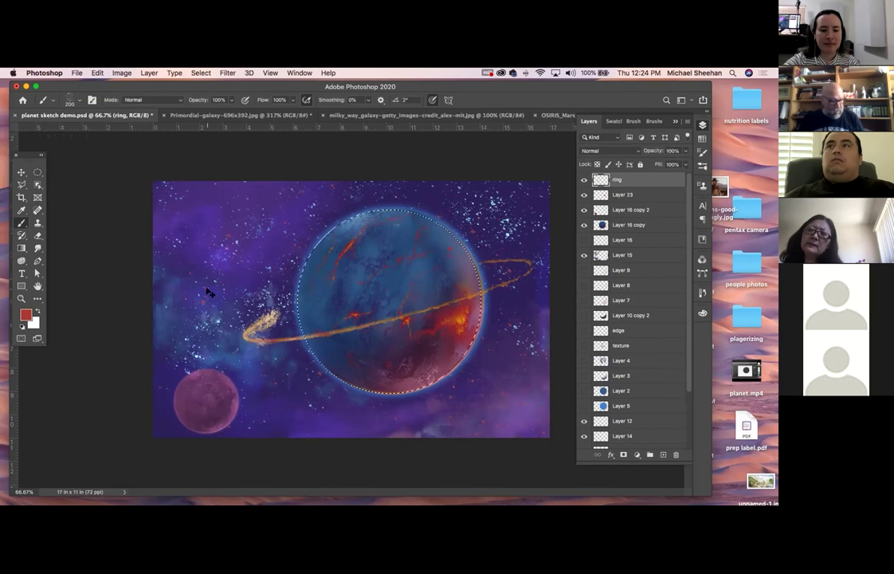
Invert the selection to the surrounding sky, test red strokes there, undo, and save
key(shift+super+i)
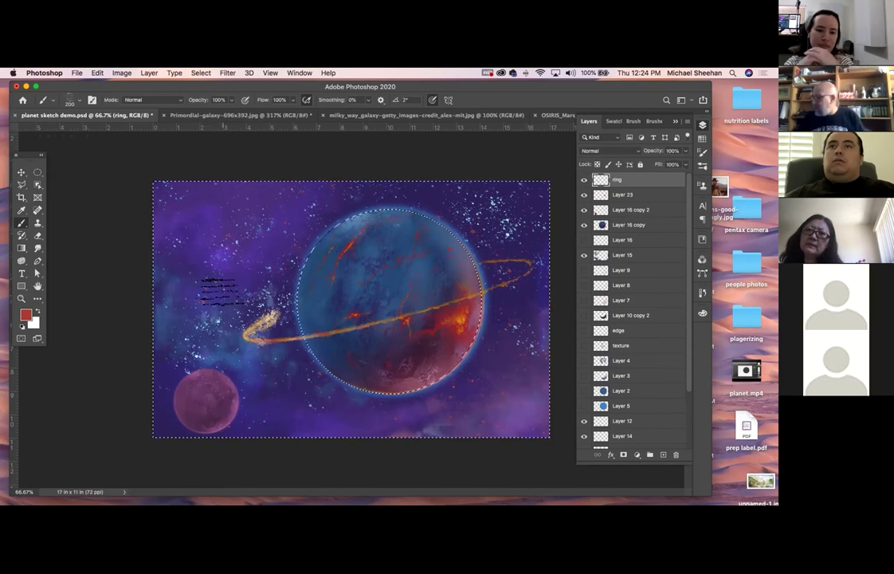
mouse_move(199, 279)
mouse_down()
mouse_move(409, 310)
mouse_move(469, 199)
mouse_move(36, 391)
mouse_up()
mouse_move(175, 191)
mouse_down()
mouse_move(478, 199)
mouse_move(501, 210)
mouse_move(206, 284)
mouse_move(160, 227)
mouse_up()
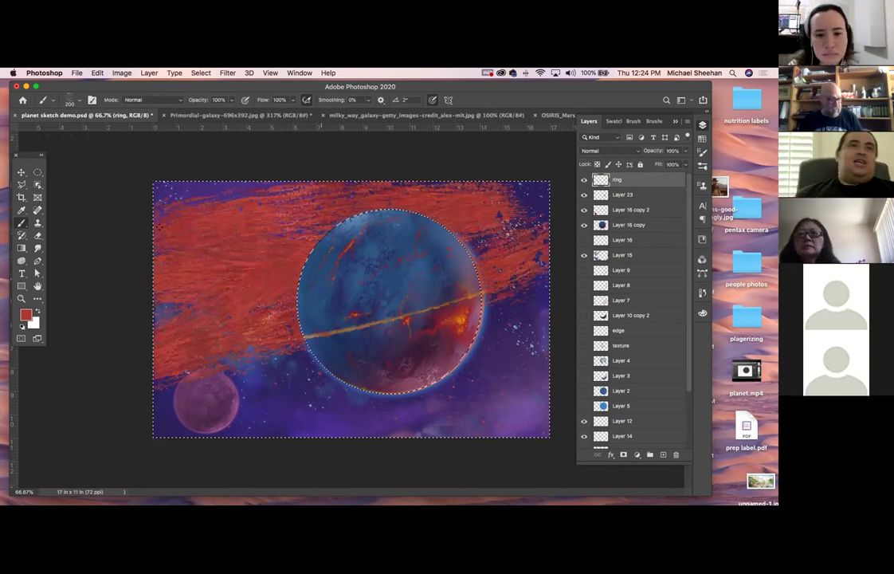
key(ctrl+z)
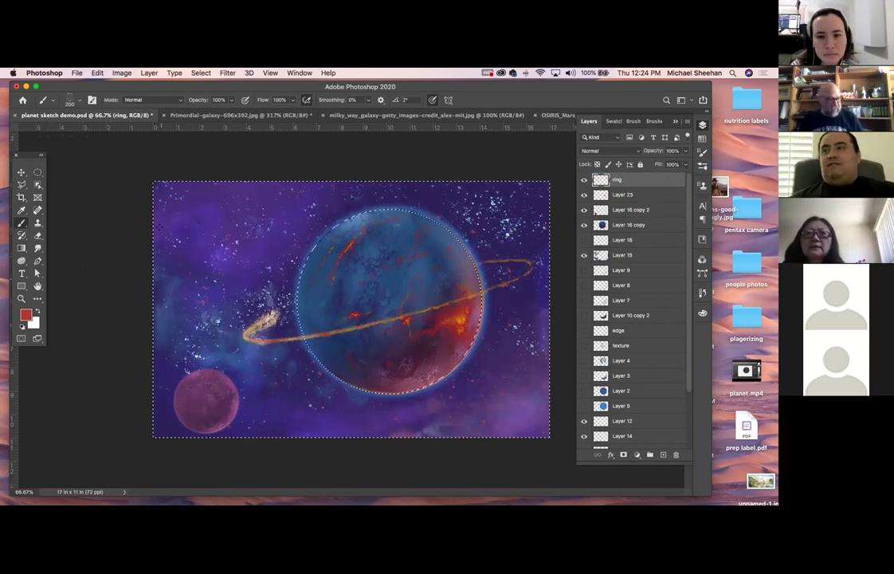
key(super+d)
key(super+s)
Invert the selection back to the planet with Select > Inverse, then deselect with Cmd+D
key(shift+super+d)
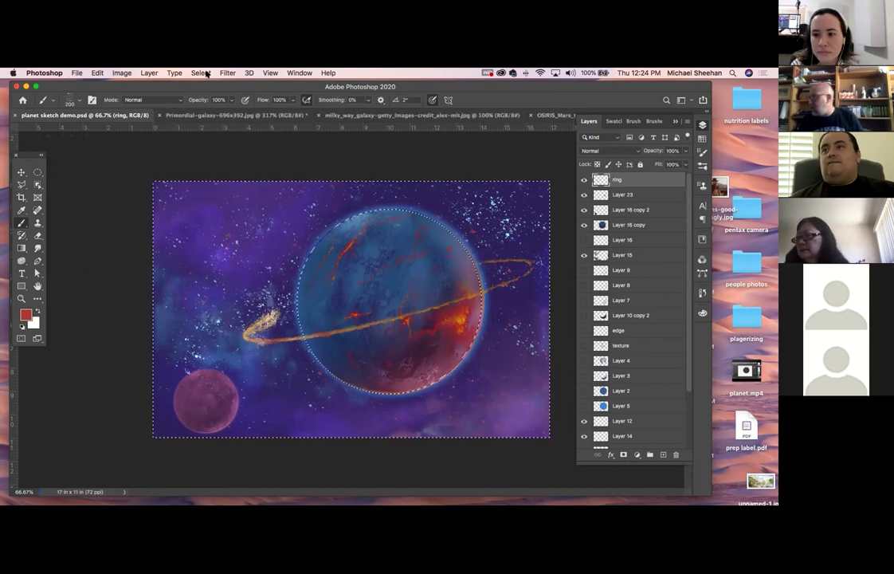
click(205, 72)
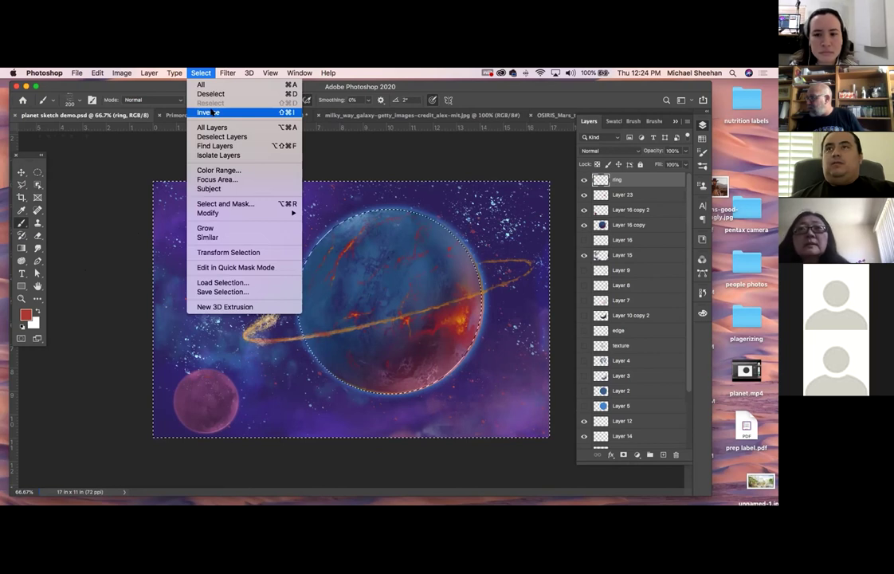
click(209, 112)
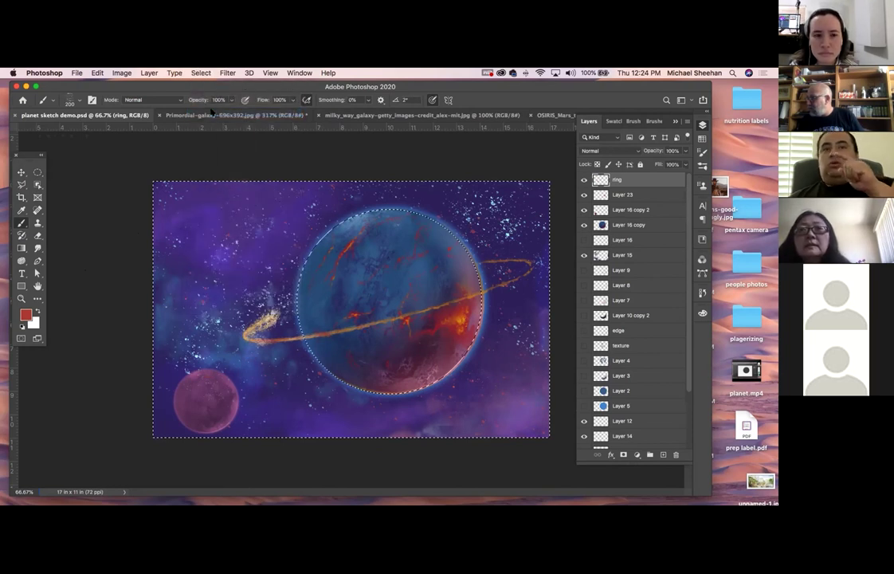
key(super+shift+i)
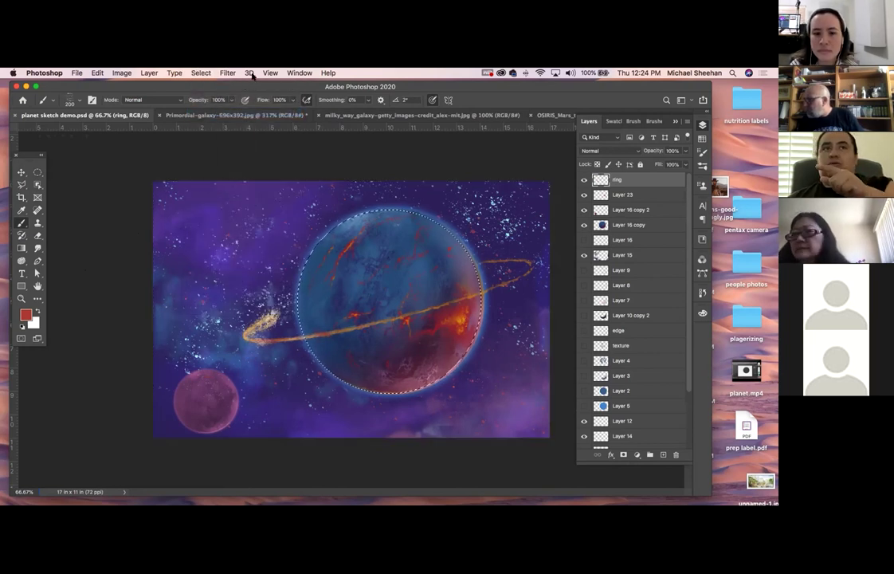
click(21, 173)
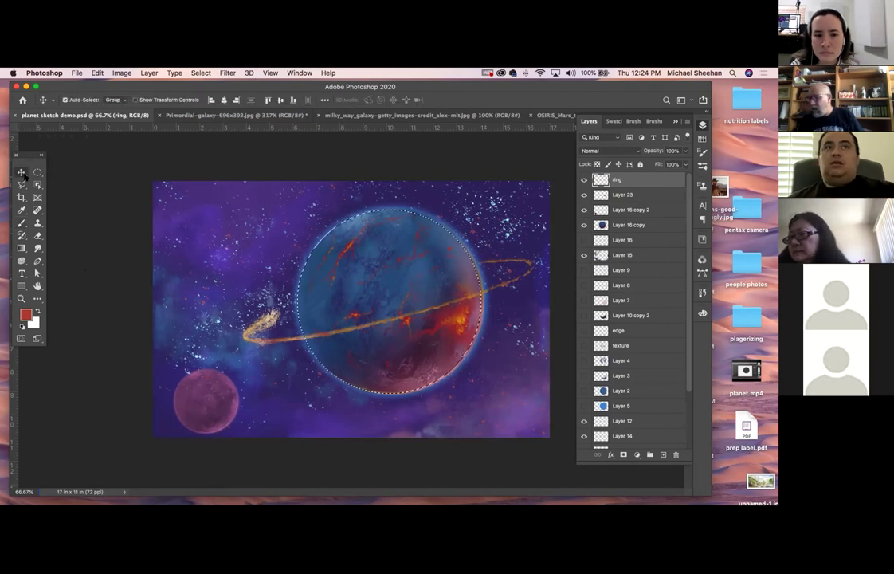
click(70, 181)
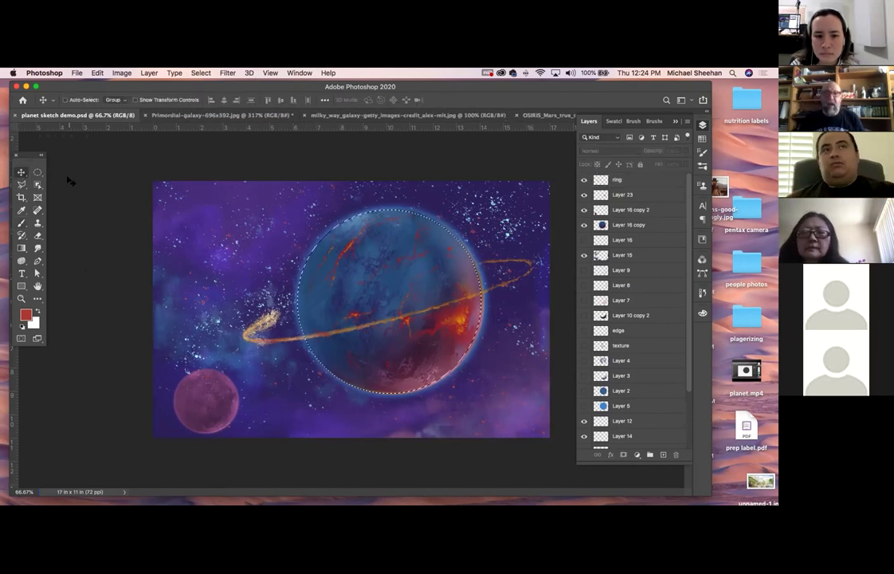
key(super+d)
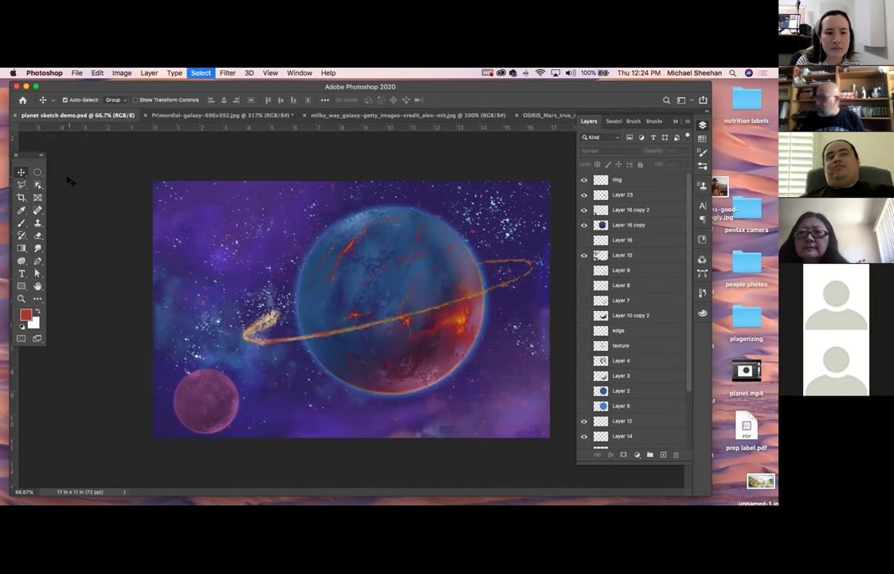
On the moon's layer, try erasing with Sampled Brush 11, undo, and shrink the eraser
click(313, 309)
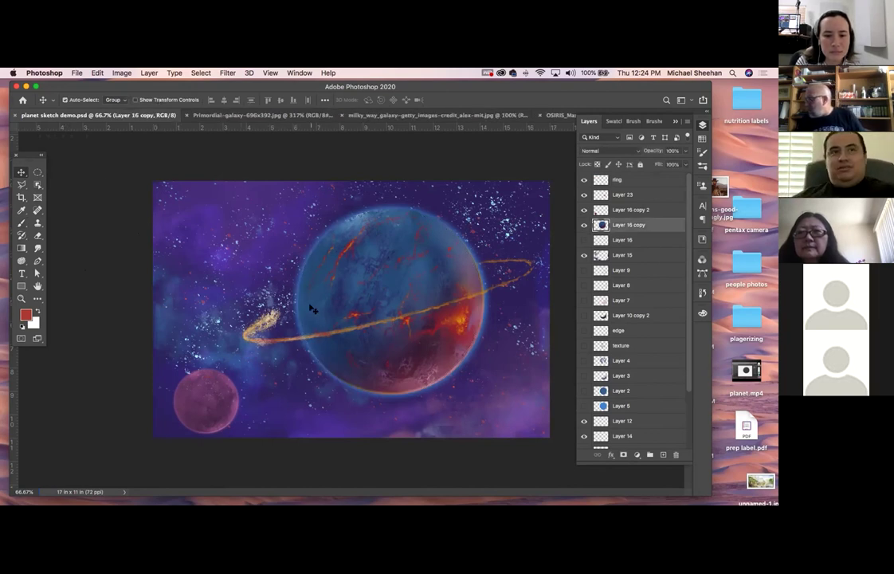
click(206, 404)
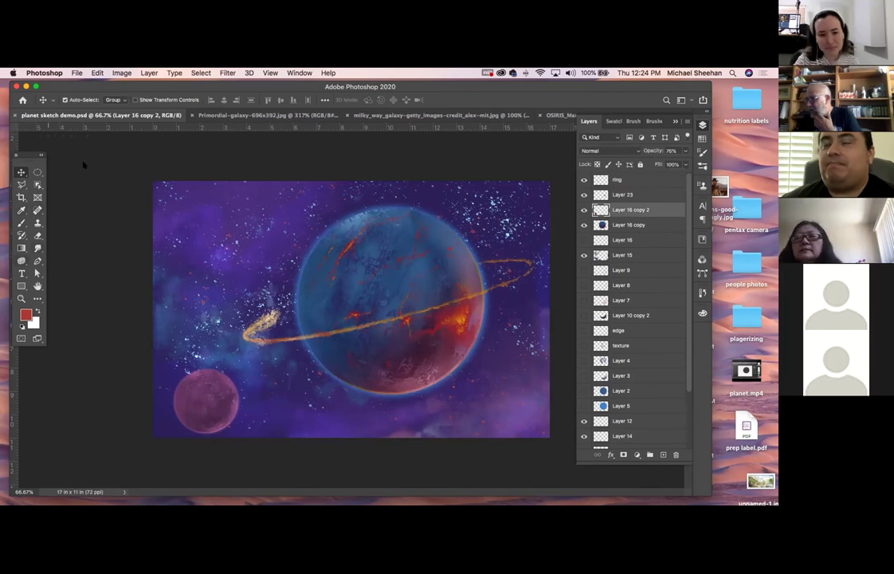
click(37, 235)
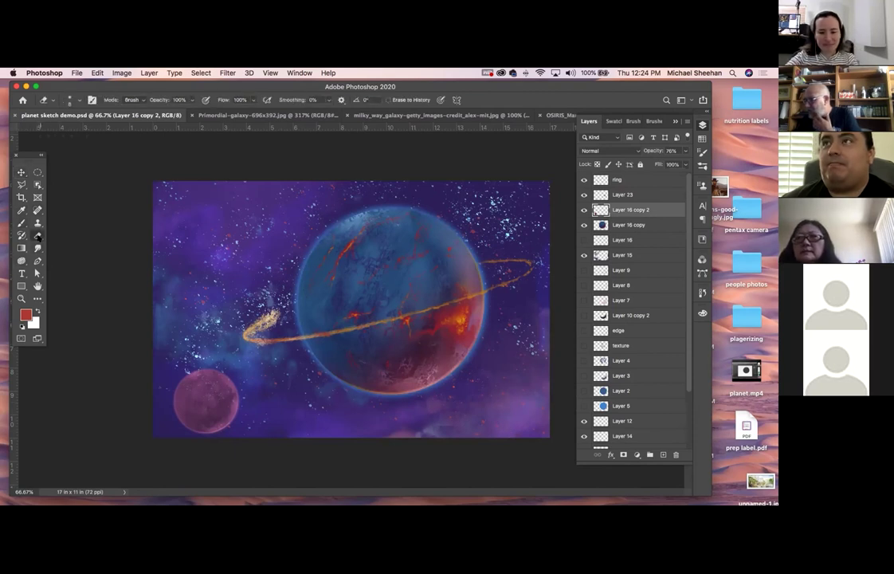
click(77, 100)
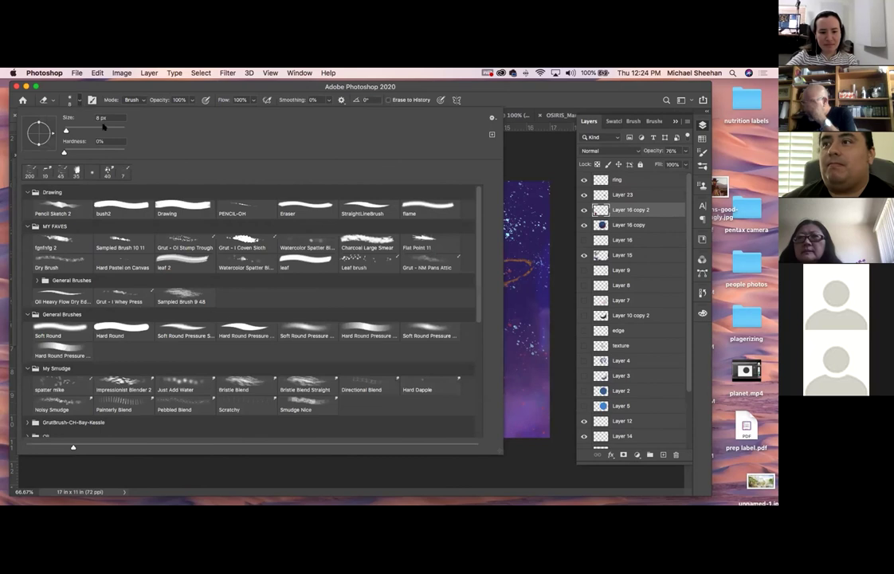
scroll(182, 408, down, 1)
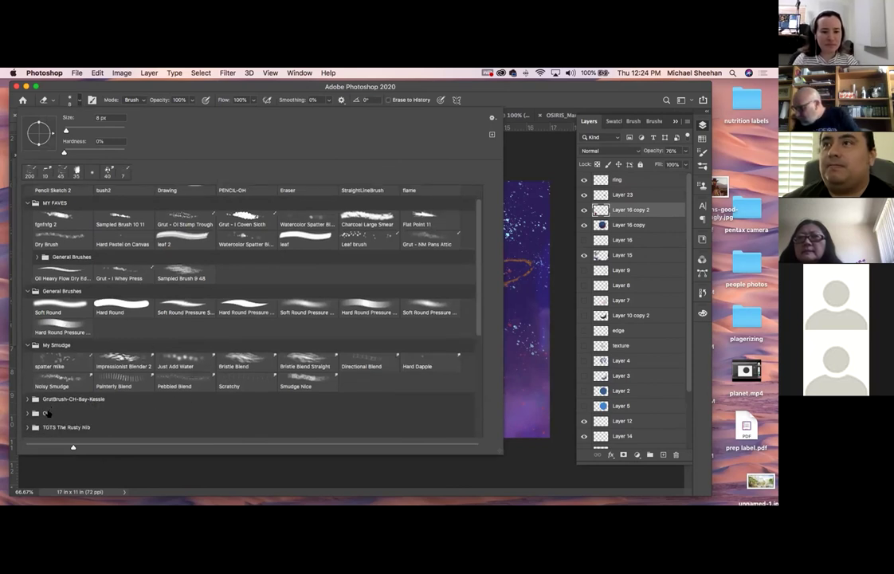
click(132, 223)
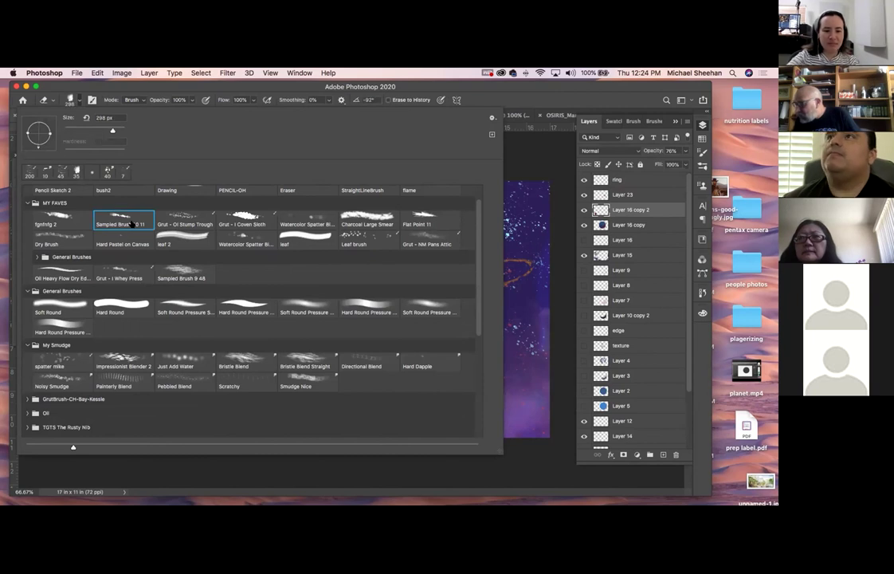
click(223, 88)
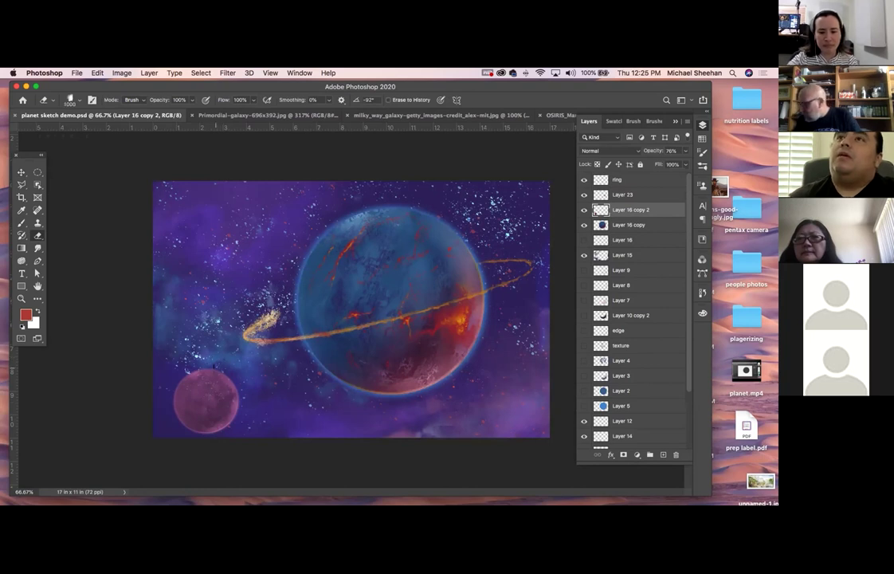
mouse_move(214, 368)
mouse_down()
mouse_move(199, 339)
mouse_move(215, 345)
mouse_up()
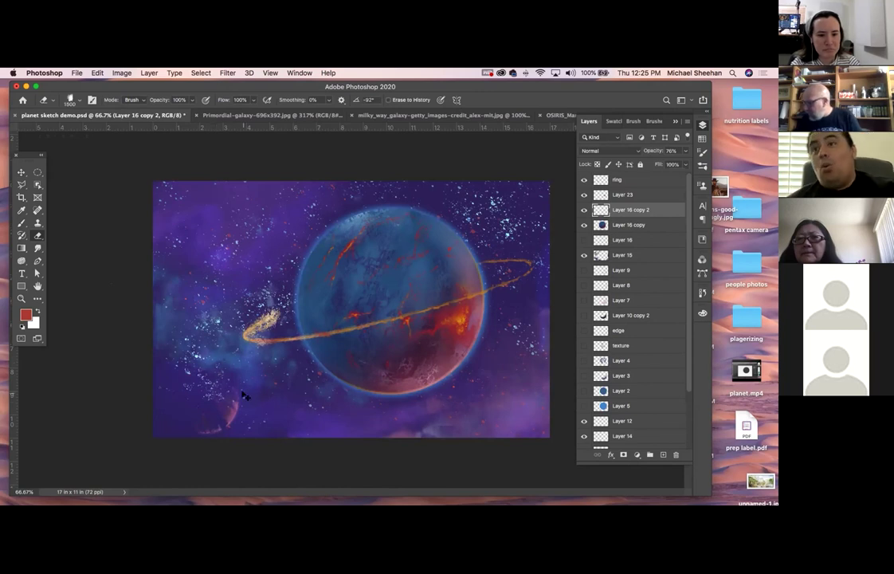
key(super+z)
key(bracketleft)
key(bracketleft)
key(bracketleft)
key(bracketleft)
key(bracketleft)
key(bracketleft)
key(bracketleft)
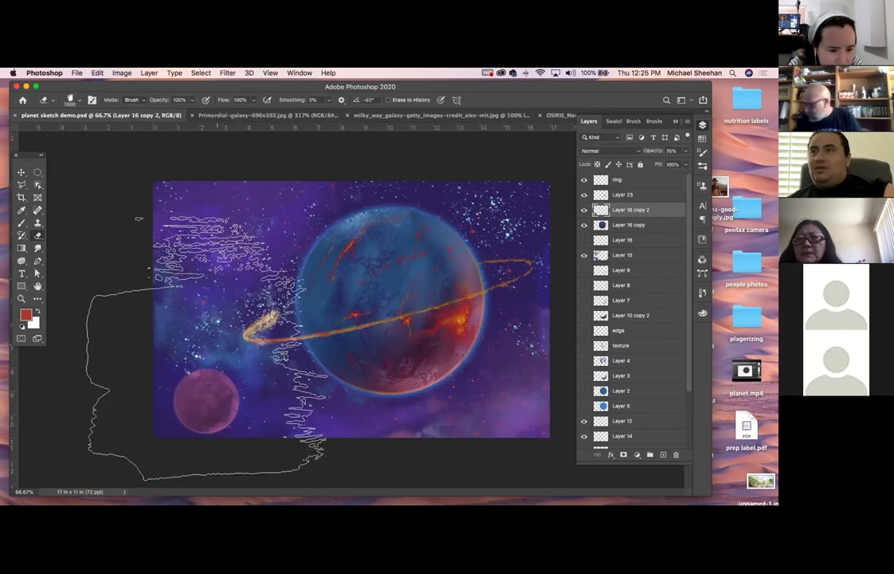
key(bracketleft)
key(bracketleft)
key(bracketleft)
key(bracketleft)
key(bracketleft)
key(bracketleft)
key(bracketleft)
key(bracketleft)
key(bracketleft)
key(bracketleft)
key(bracketleft)
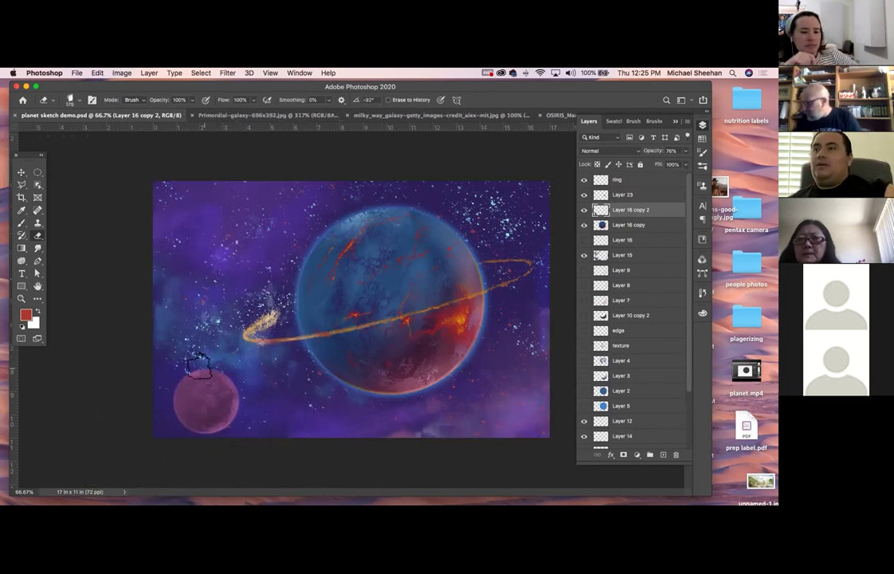
click(203, 369)
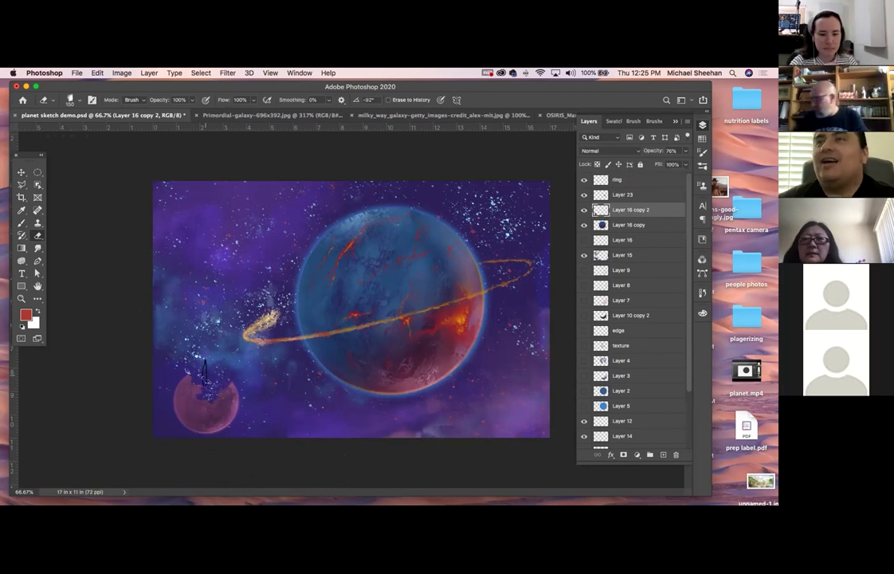
Drag the small pink moon slightly upward with the Move tool
click(22, 172)
click(88, 200)
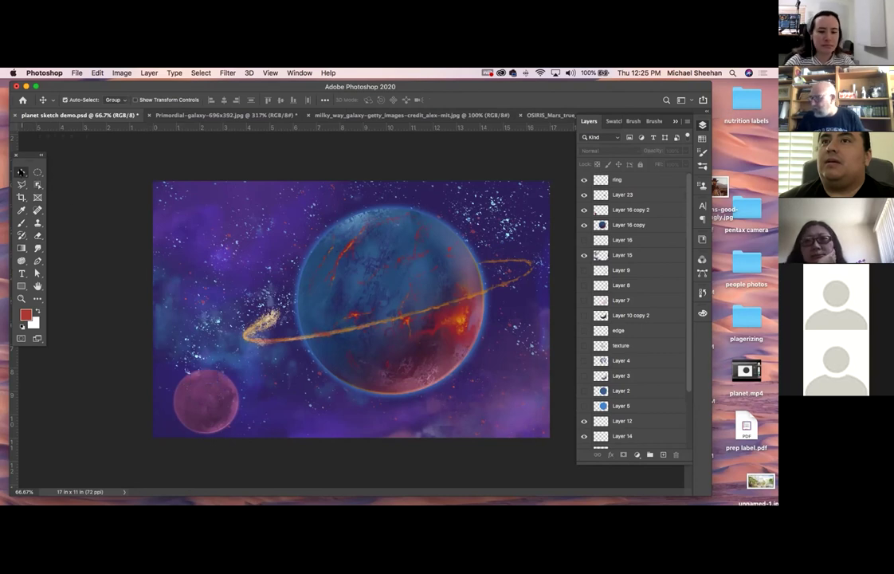
drag(162, 392, 225, 365)
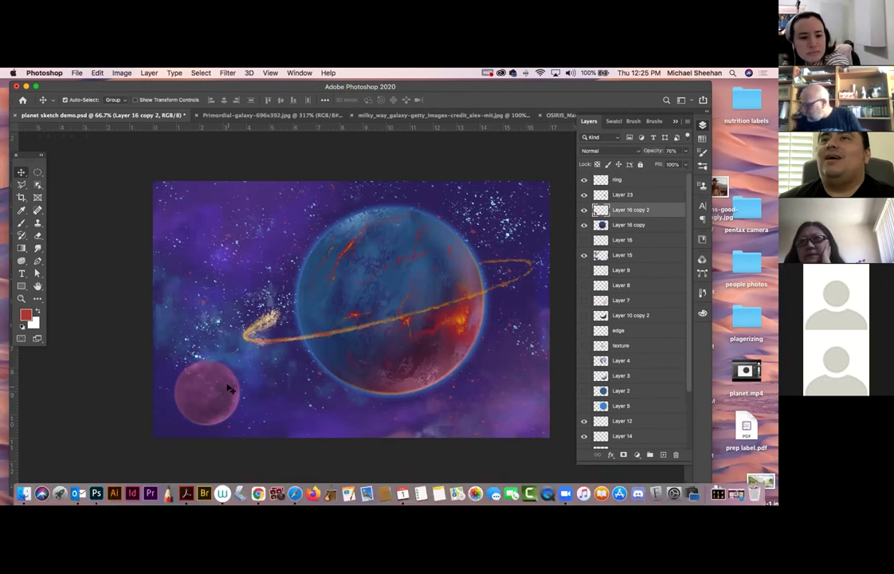
Add a mask to Layer 16 copy 2 and drag a Normal-mode gradient fading the moon's lower part
click(624, 454)
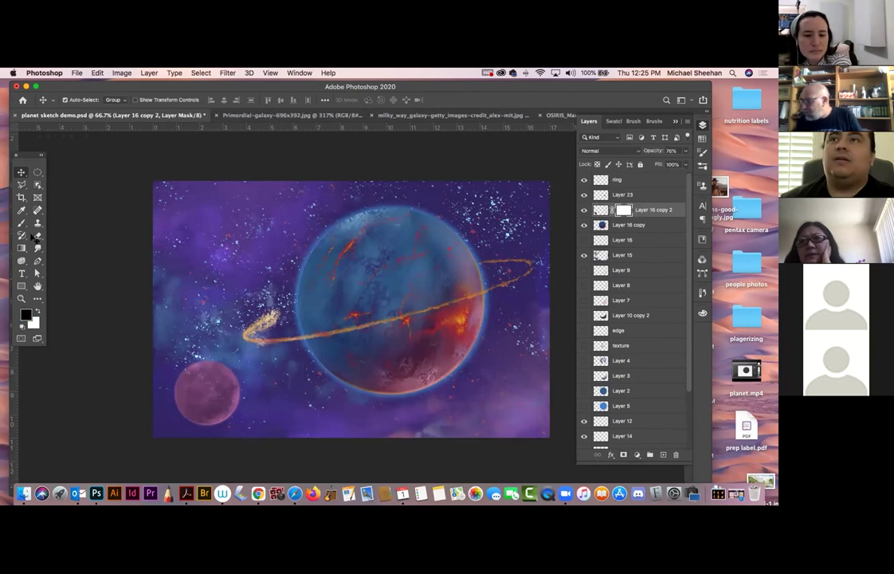
click(121, 100)
click(108, 89)
key(g)
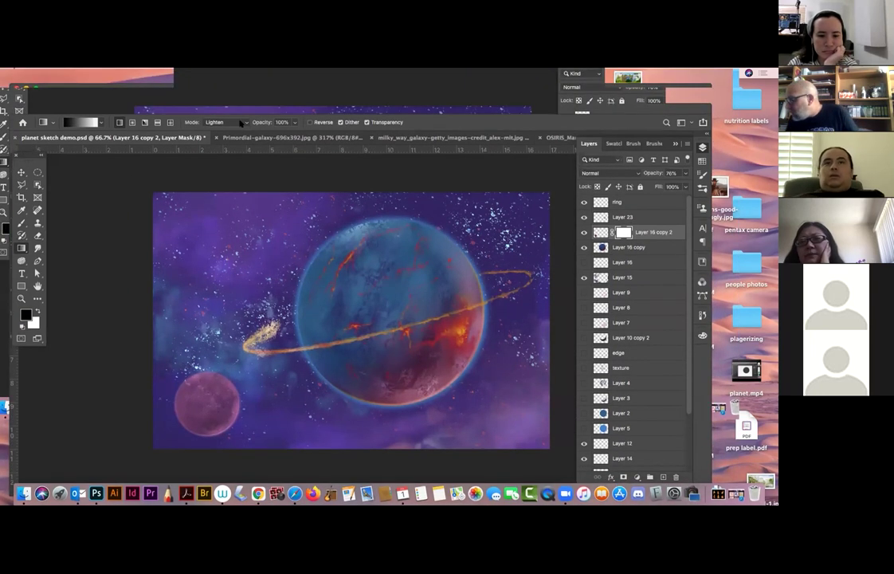
click(215, 99)
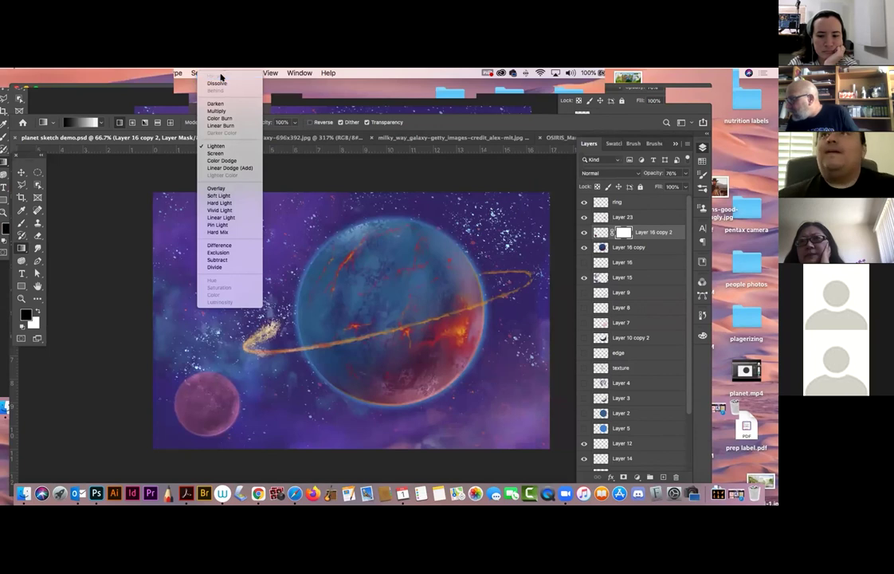
click(228, 73)
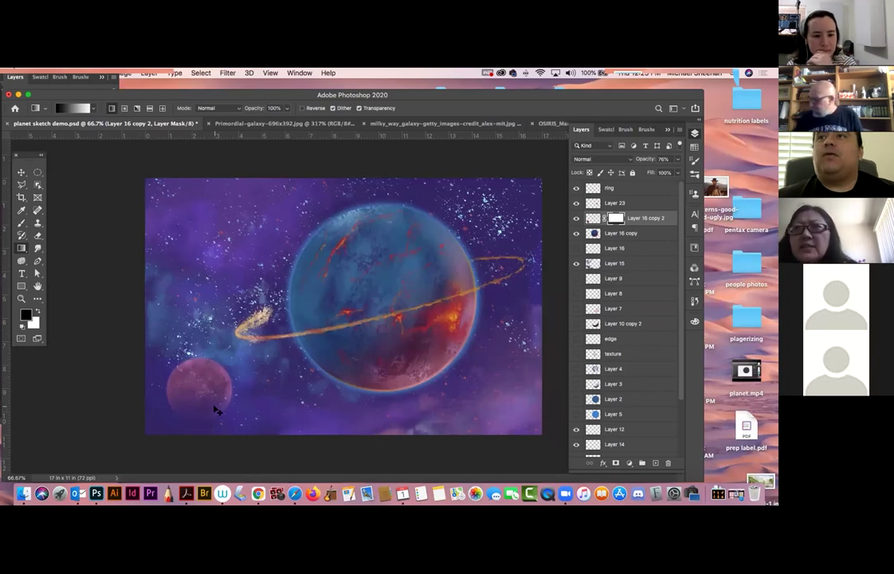
drag(206, 375, 195, 379)
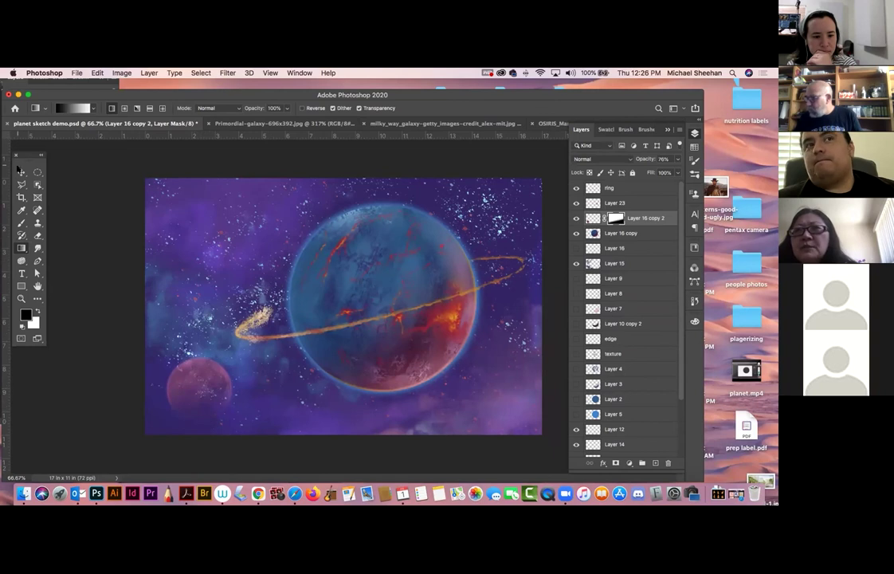
click(20, 171)
click(60, 175)
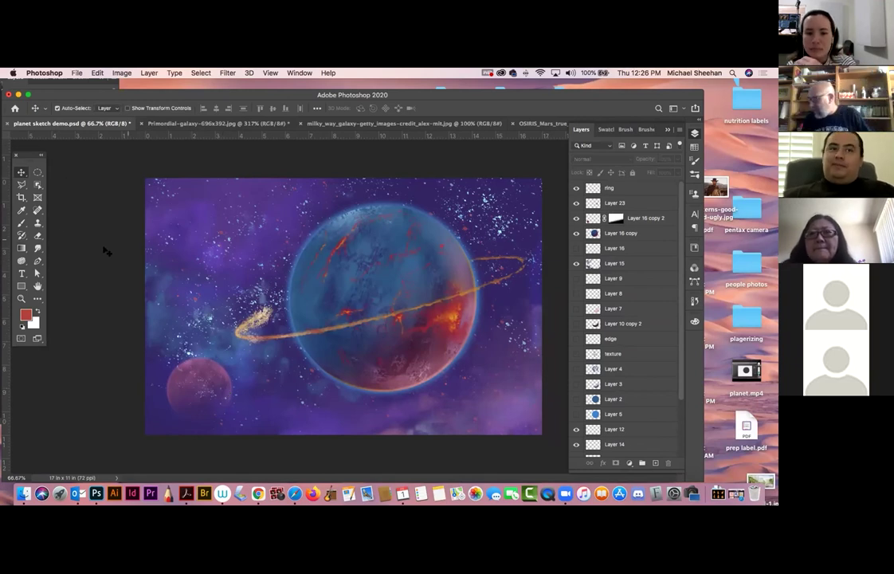
Move the moon higher and restack Layer 16 copy 2 lower, just above Layer 10
drag(213, 372, 203, 317)
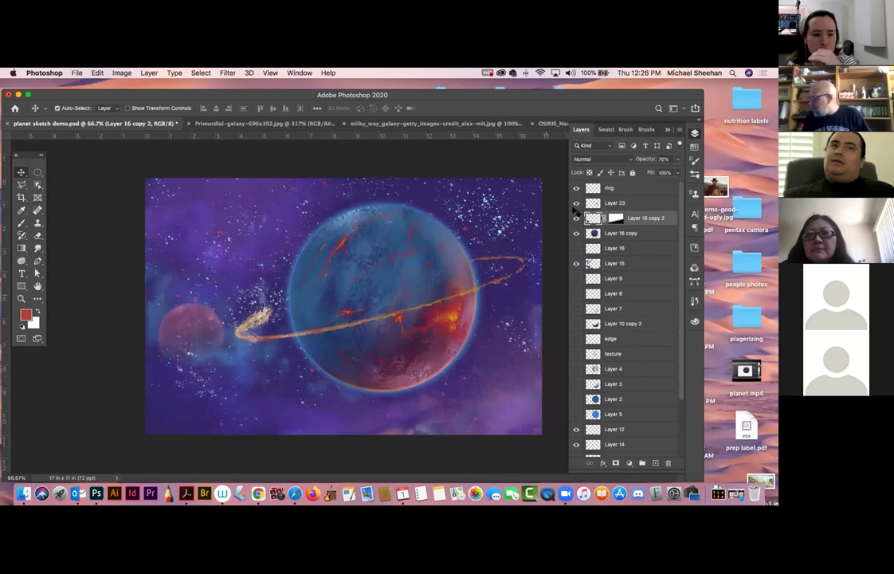
drag(593, 218, 588, 336)
drag(646, 333, 658, 439)
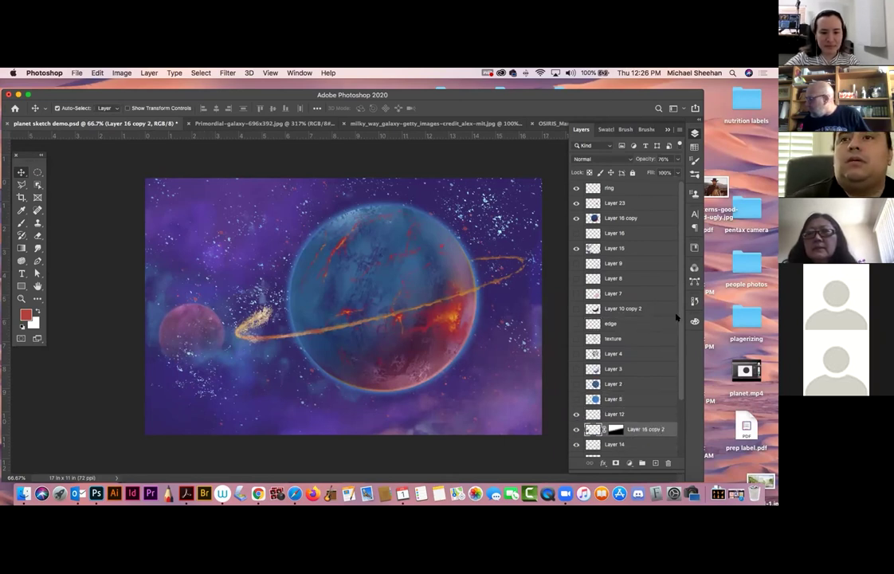
scroll(638, 334, down, 4)
drag(659, 360, 646, 410)
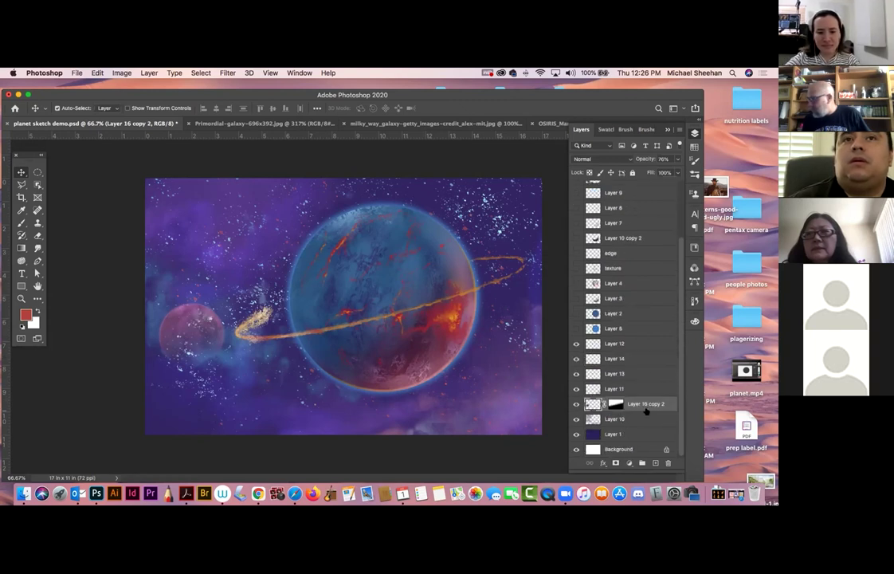
Nudge the moon left toward the ring's tail and toggle Layer 13's stars to compare
drag(254, 330, 199, 325)
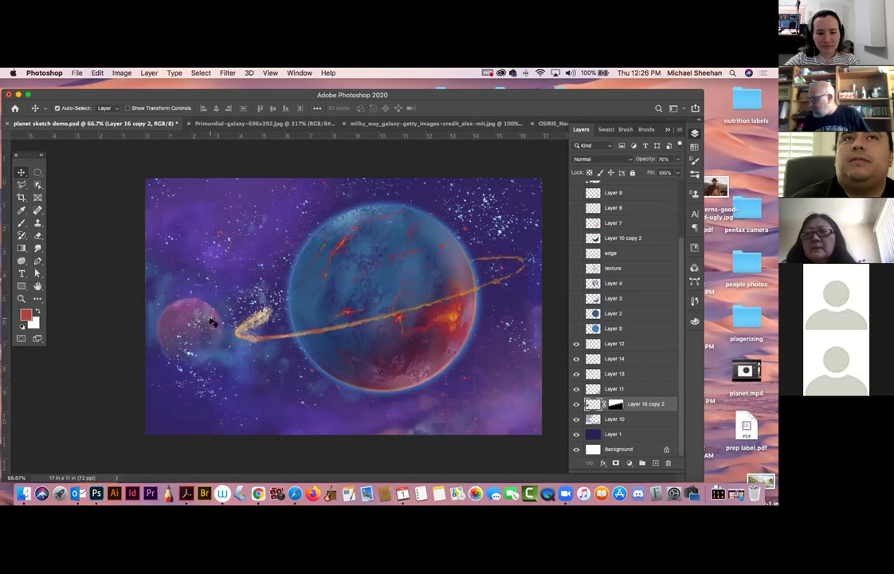
click(590, 374)
click(576, 374)
click(576, 374)
Set up the Eraser at 22% opacity with a Soft Round brush at size 70
key(e)
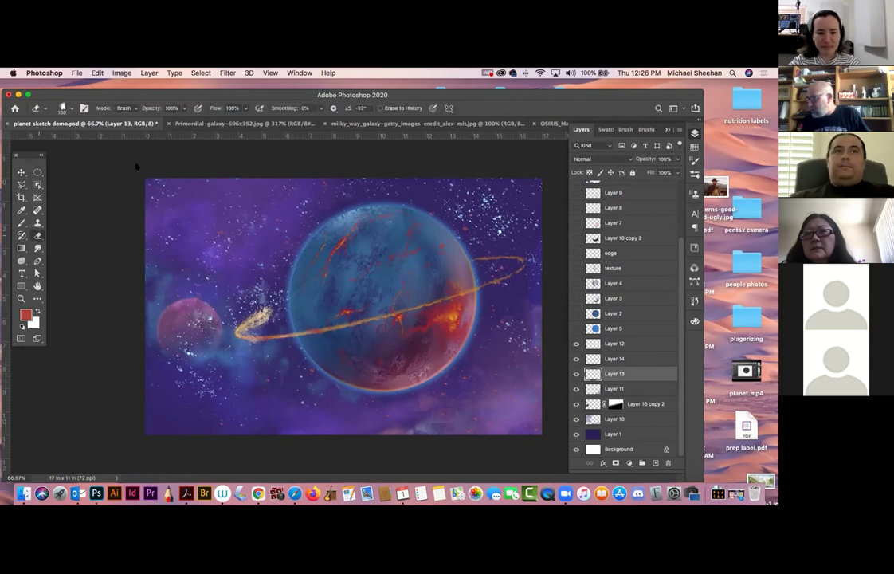
click(184, 109)
drag(188, 119, 149, 119)
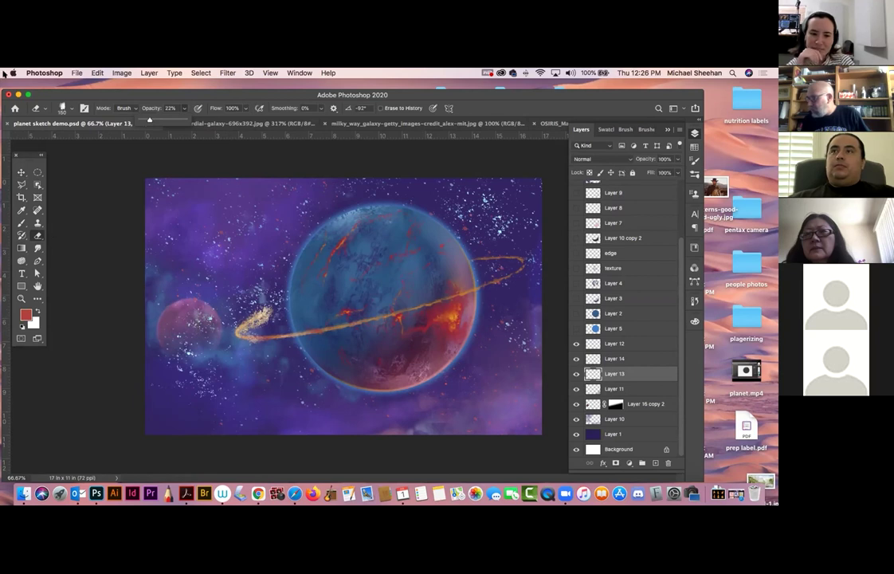
click(62, 108)
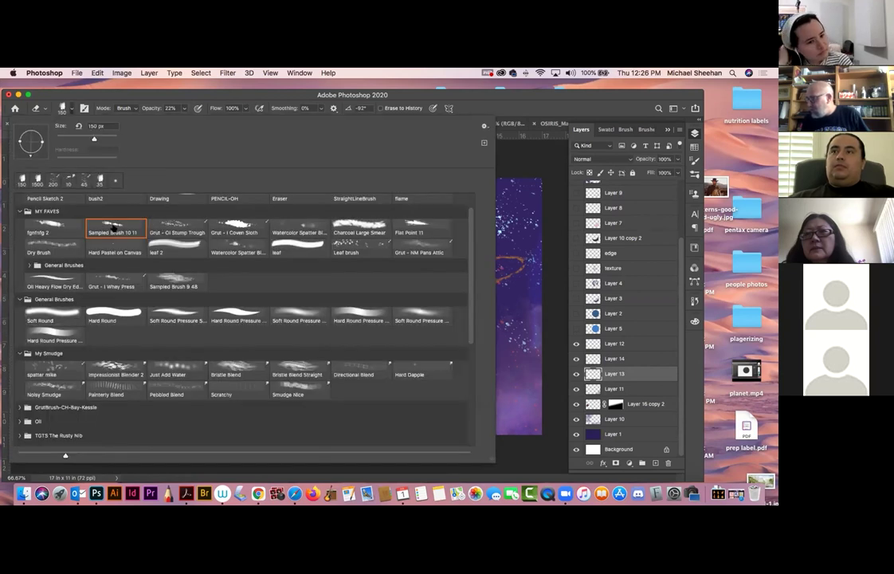
scroll(117, 300, up, 1)
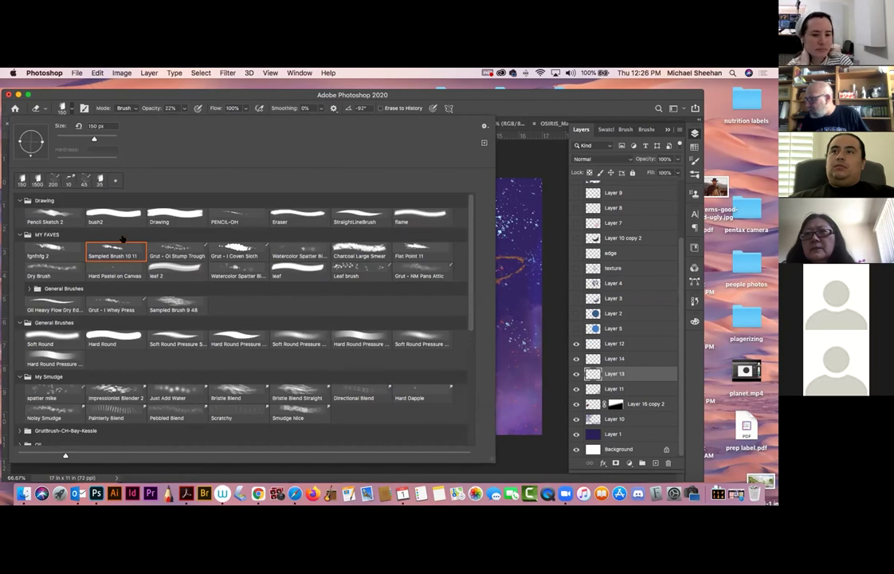
click(49, 340)
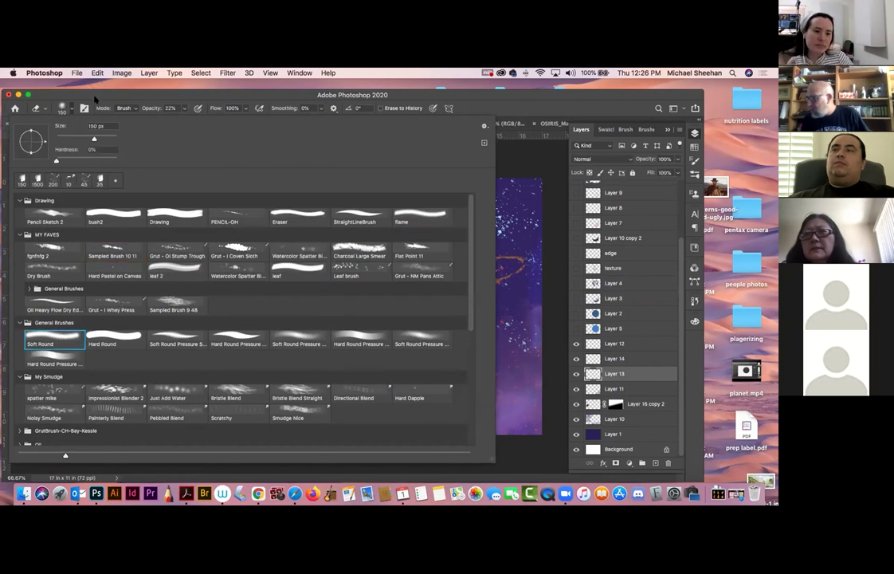
click(94, 95)
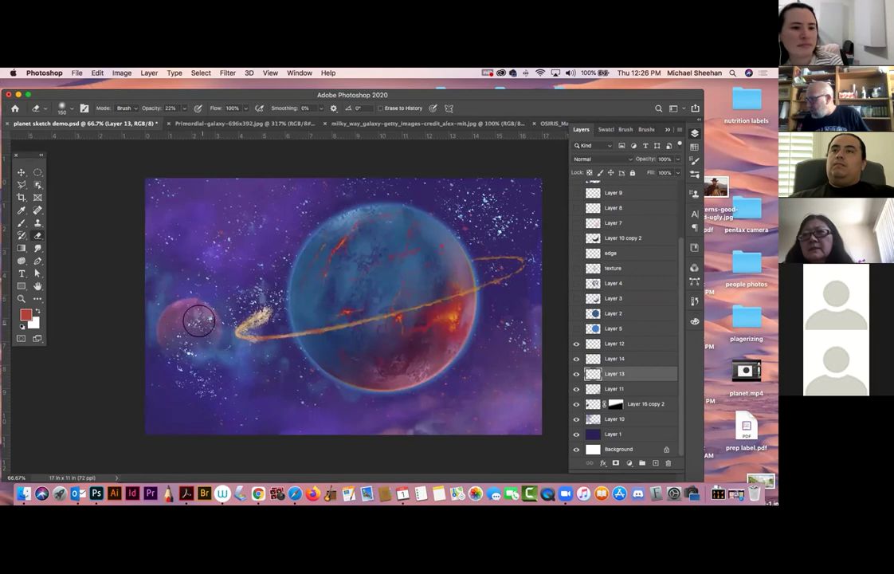
key(bracketleft)
key(bracketleft)
key(bracketleft)
key(bracketleft)
key(bracketleft)
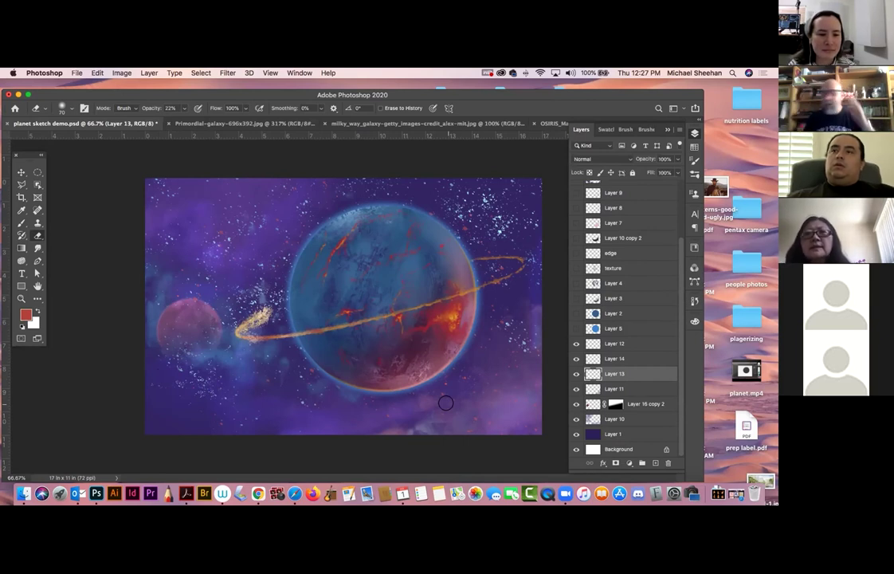
Try a Hue/Saturation hue shift on Layer 15, then cancel it
key(v)
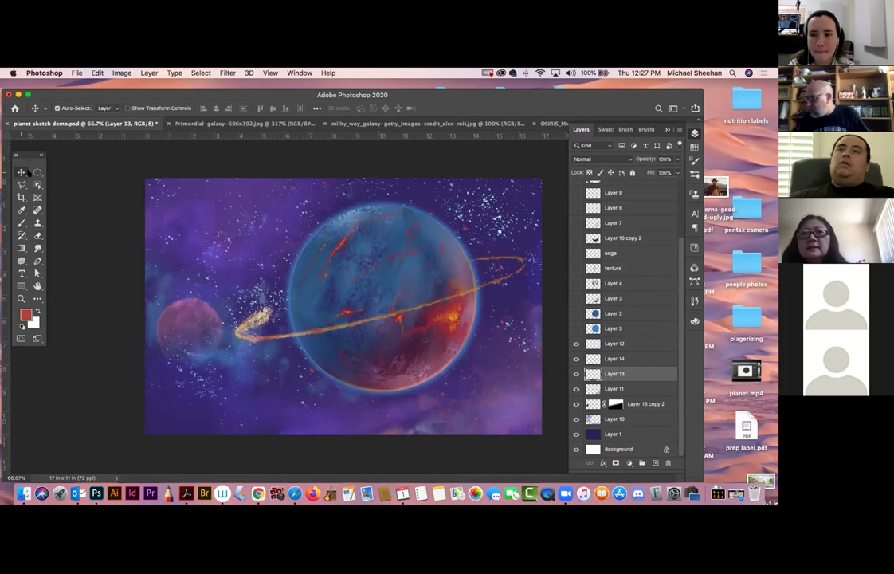
click(191, 323)
key(super+u)
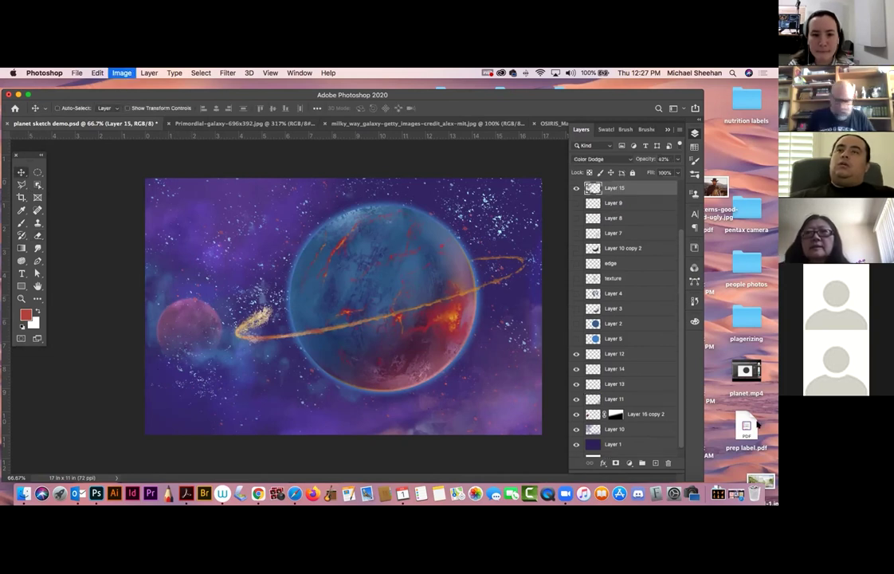
drag(459, 358, 496, 361)
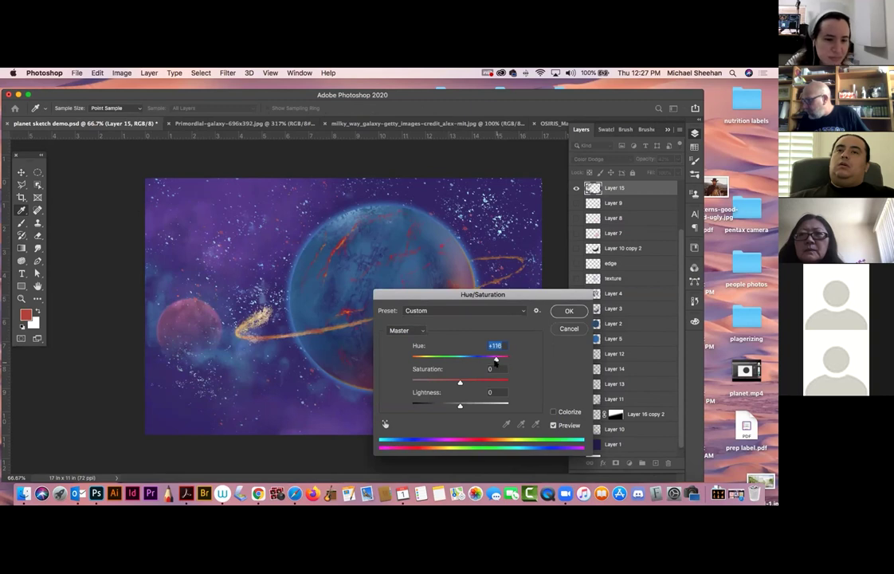
click(569, 327)
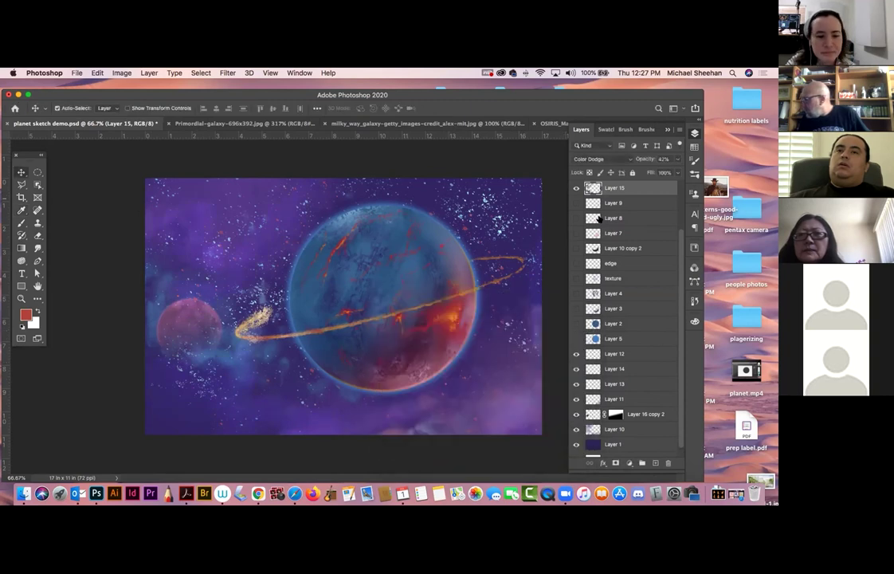
Shift the hue of the moon's layer, Layer 16 copy 2, toward violet with Hue/Saturation
click(591, 416)
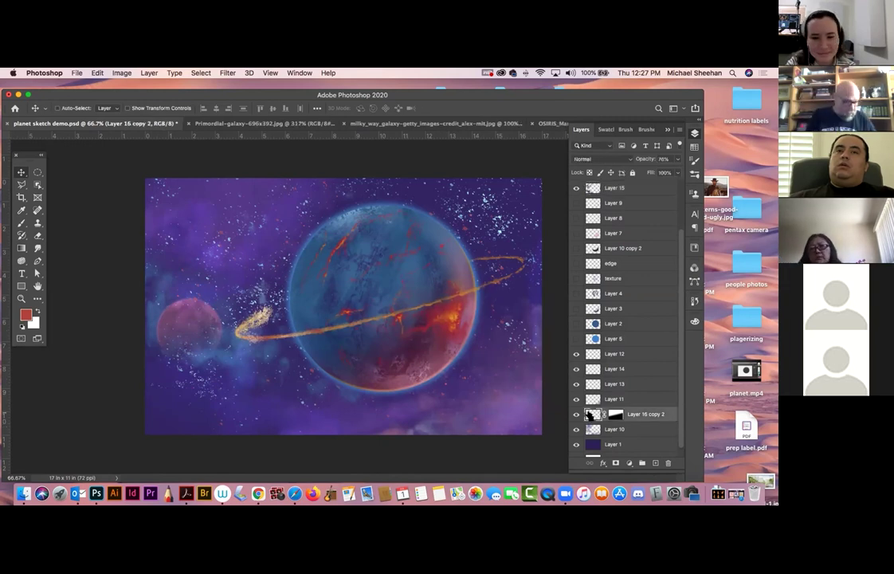
key(super+u)
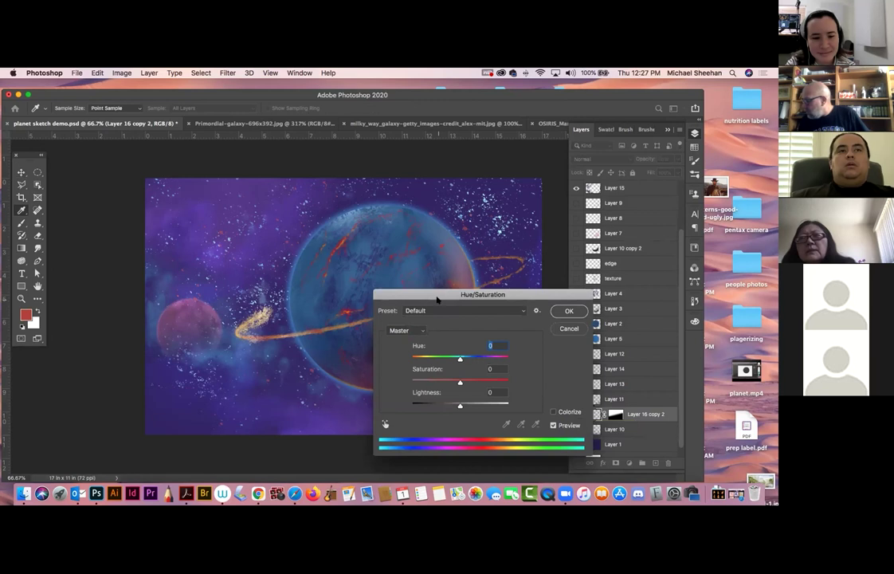
drag(461, 294, 500, 291)
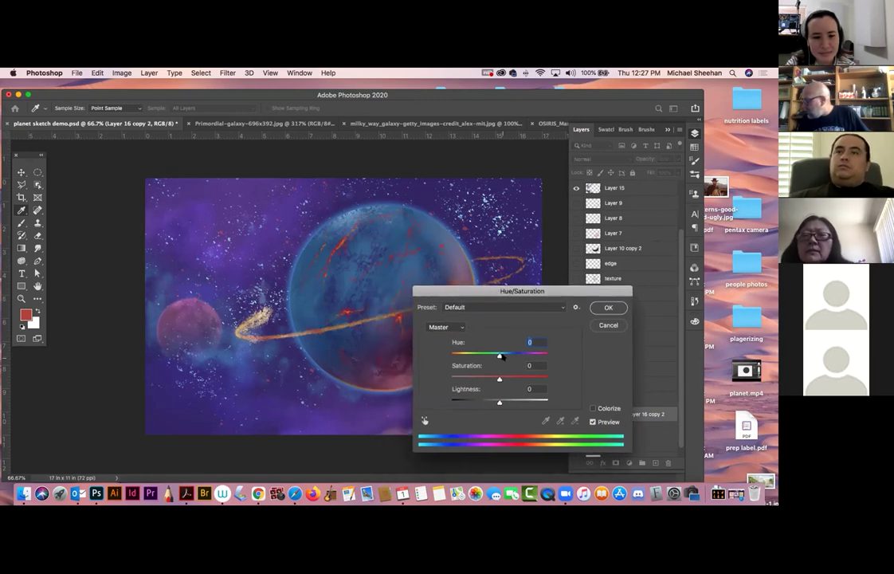
drag(499, 355, 471, 354)
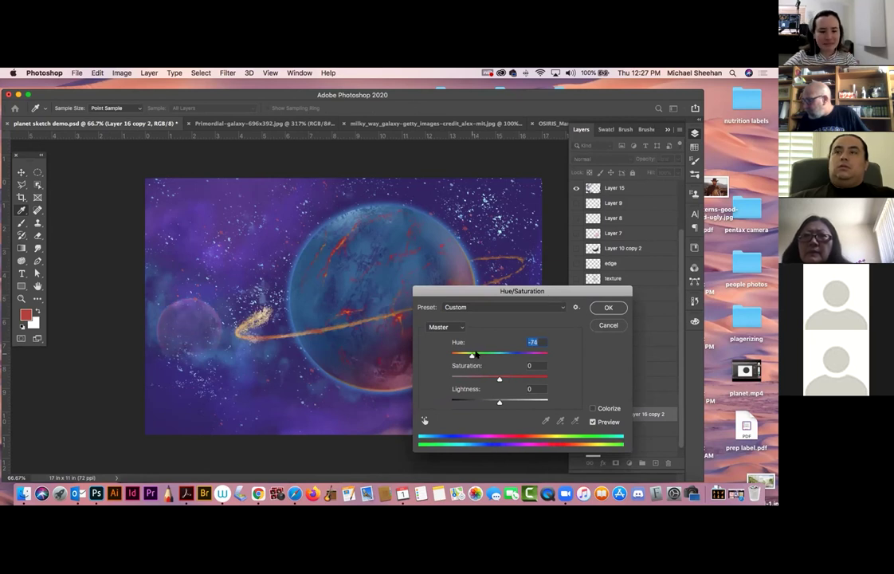
click(607, 307)
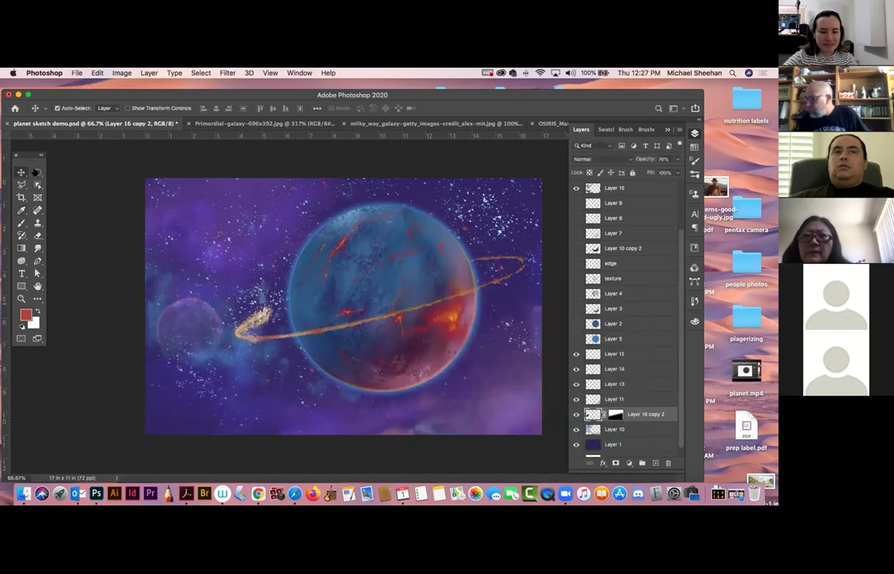
click(59, 168)
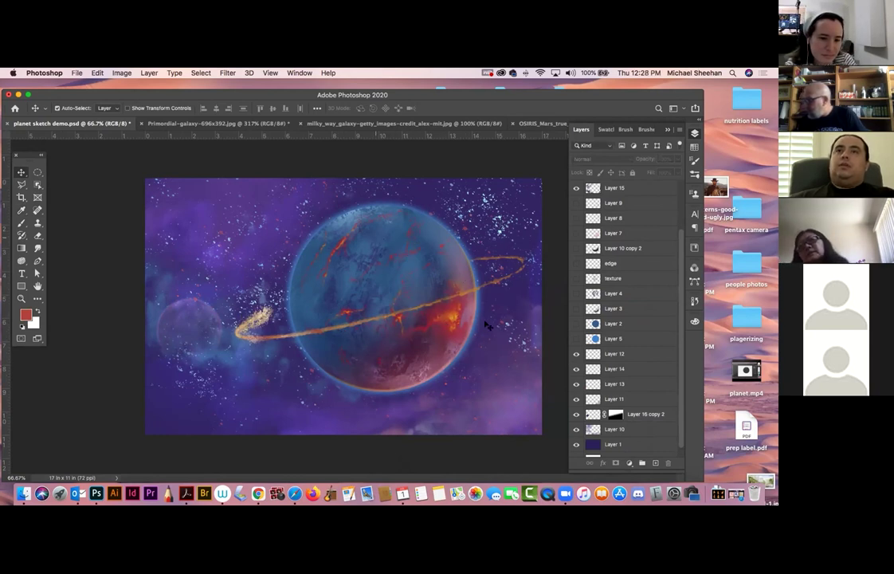
Lower Layer 1's saturation to about -14 with Hue/Saturation
click(613, 445)
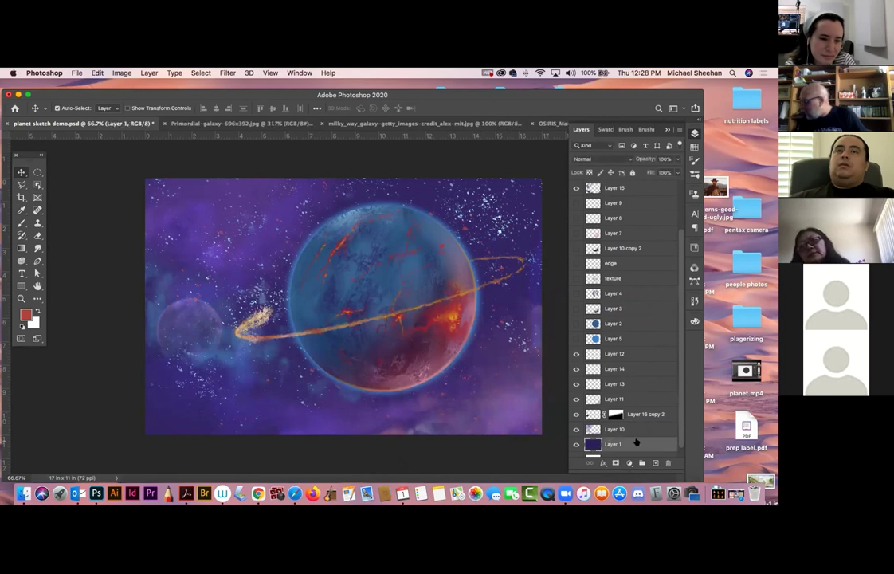
key(super+u)
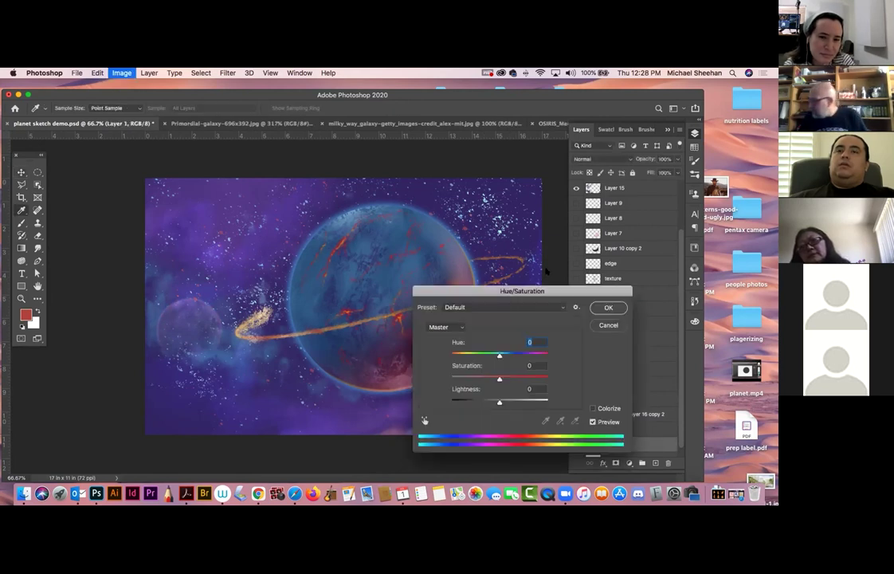
drag(500, 378, 491, 378)
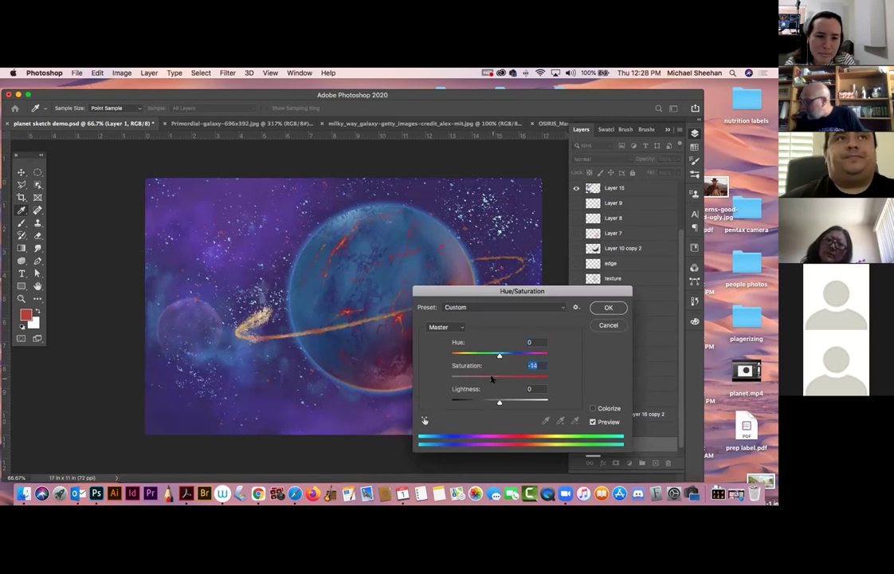
key(Return)
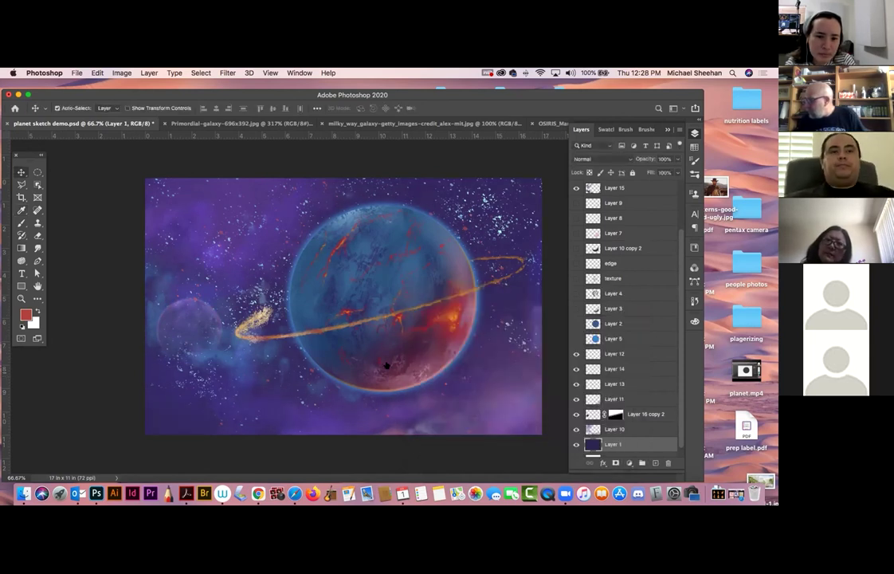
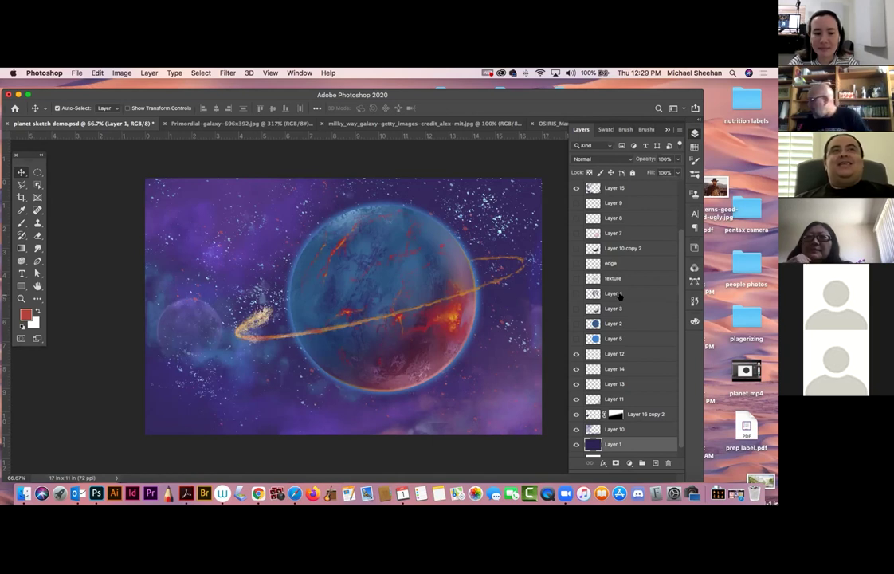
Undo to restore Layer 16 and Layer 16 copy, check the planet's visibility, and add empty Layer 23 on top
click(641, 462)
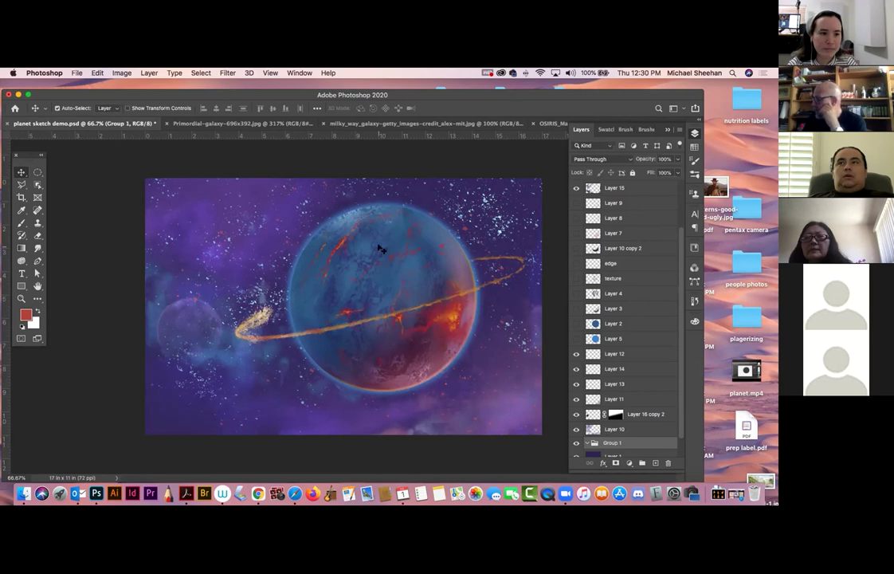
key(super+z)
click(576, 189)
click(576, 189)
key(super+alt+shift+n)
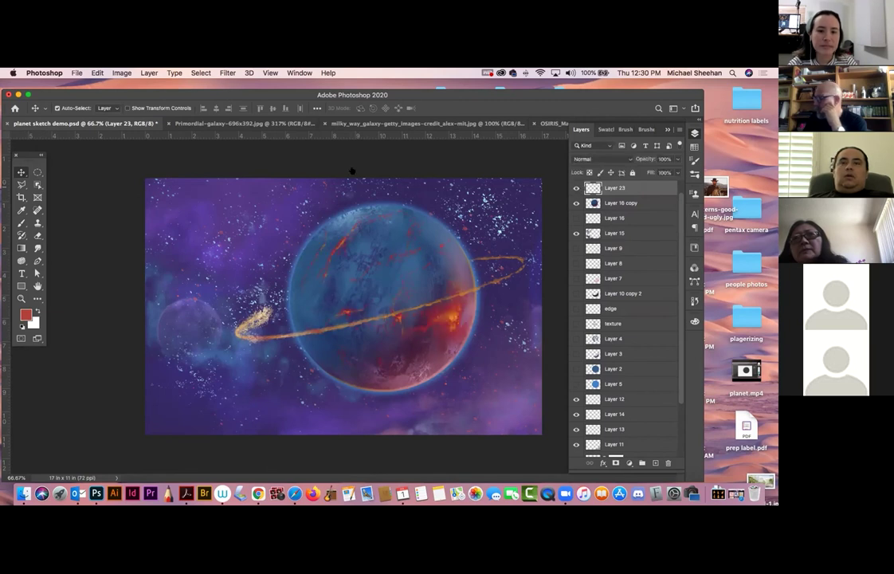
click(110, 108)
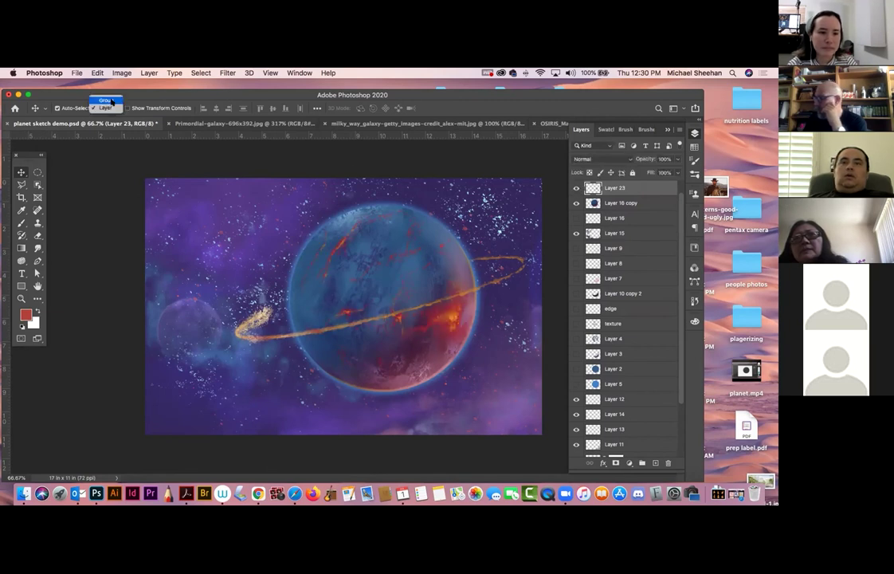
click(105, 107)
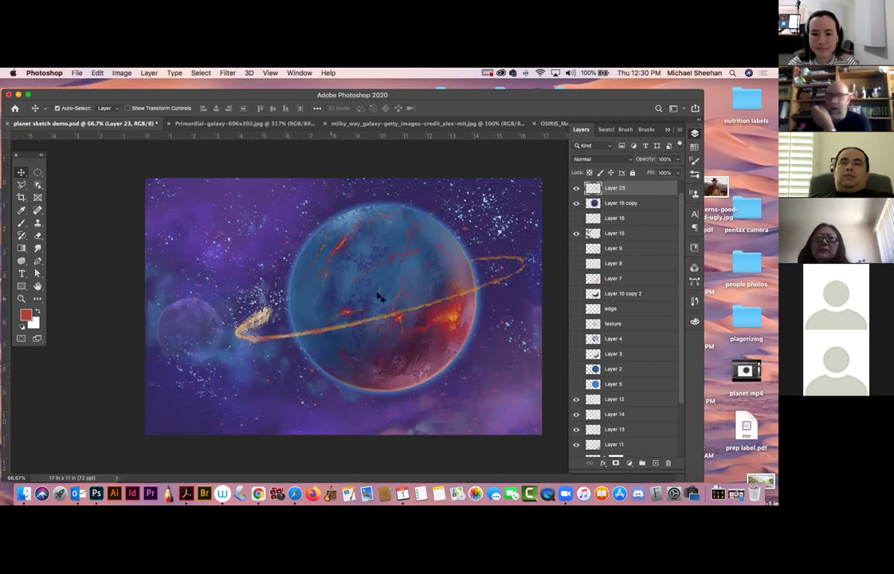
click(413, 348)
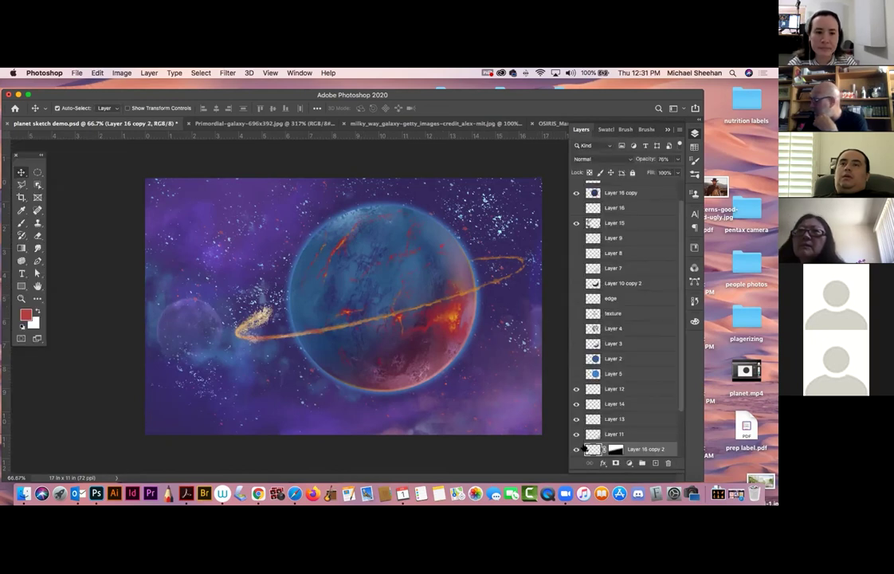
click(211, 349)
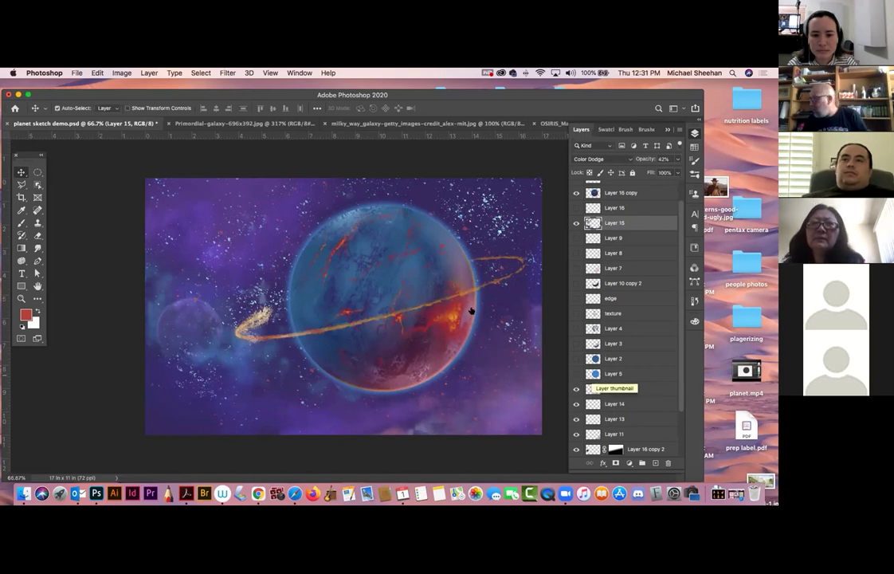
Select Layer 16 copy and toggle its visibility to compare the scene with and without the planet
click(593, 193)
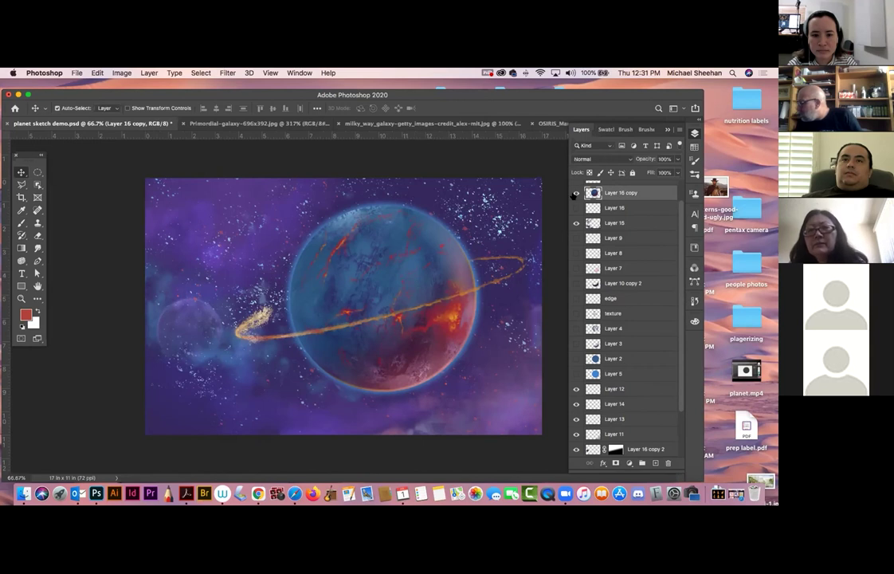
click(576, 193)
click(576, 193)
click(575, 193)
click(575, 193)
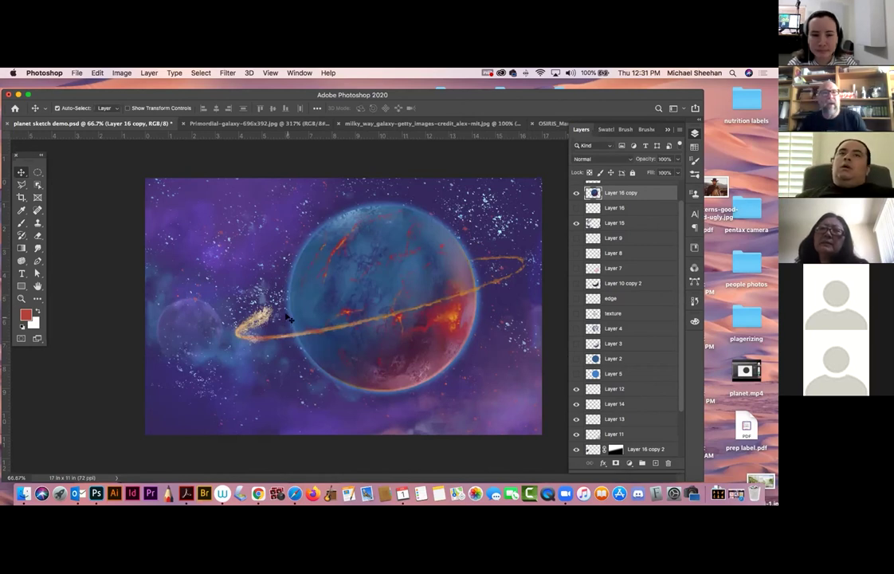
Paint dark blue cloud strokes across the orange circle on Layer 1
click(75, 73)
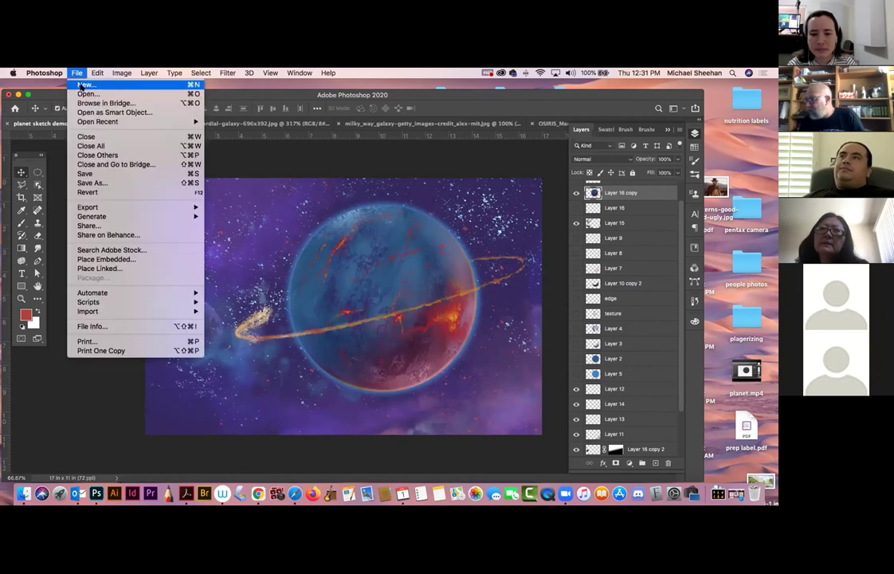
click(82, 84)
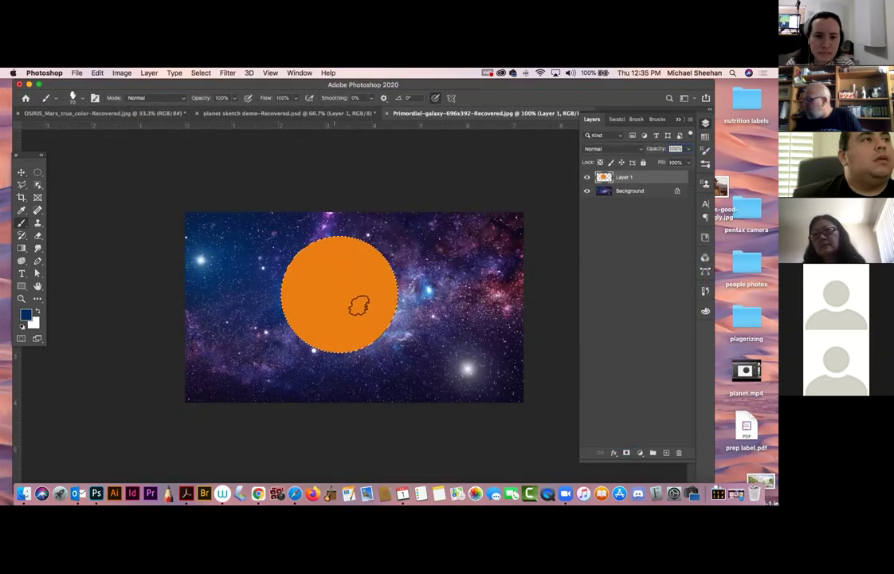
mouse_move(358, 306)
mouse_down()
mouse_move(371, 261)
mouse_move(295, 302)
mouse_up()
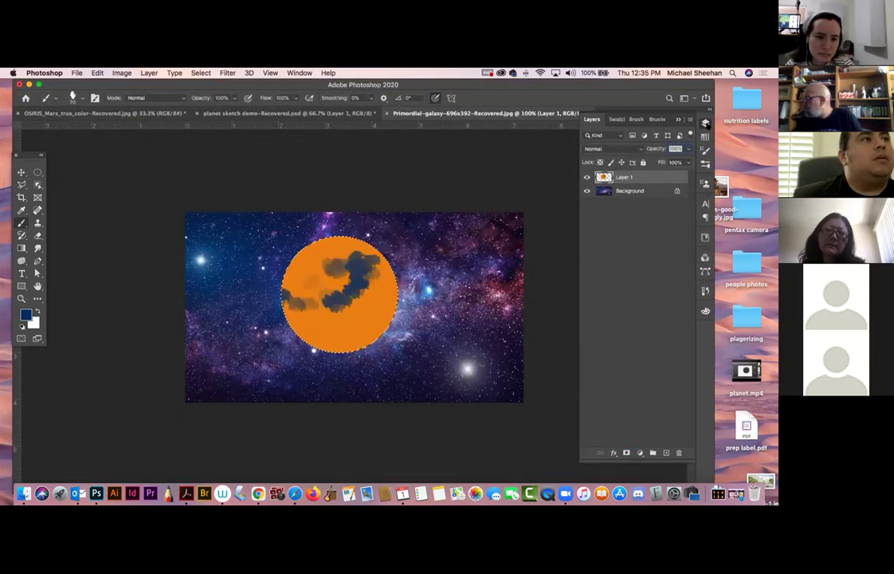
key(F7)
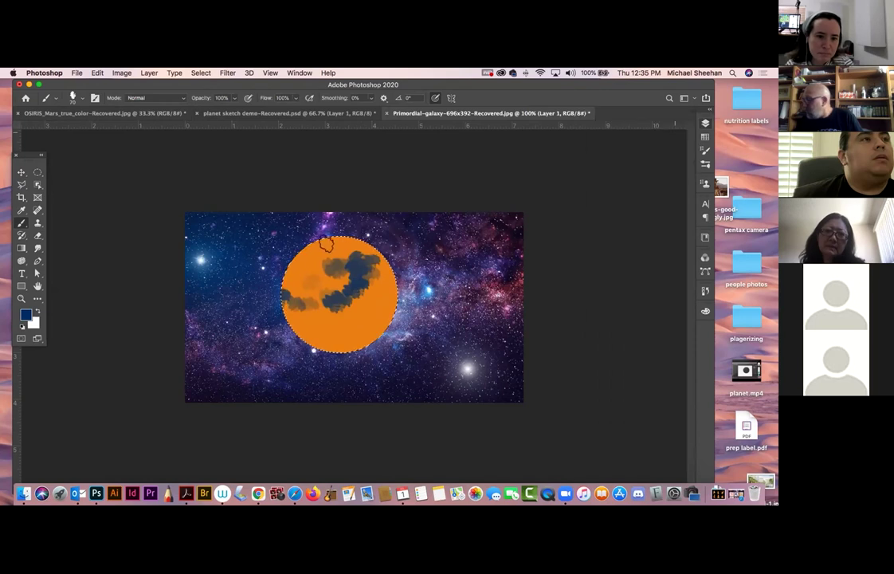
key(super+d)
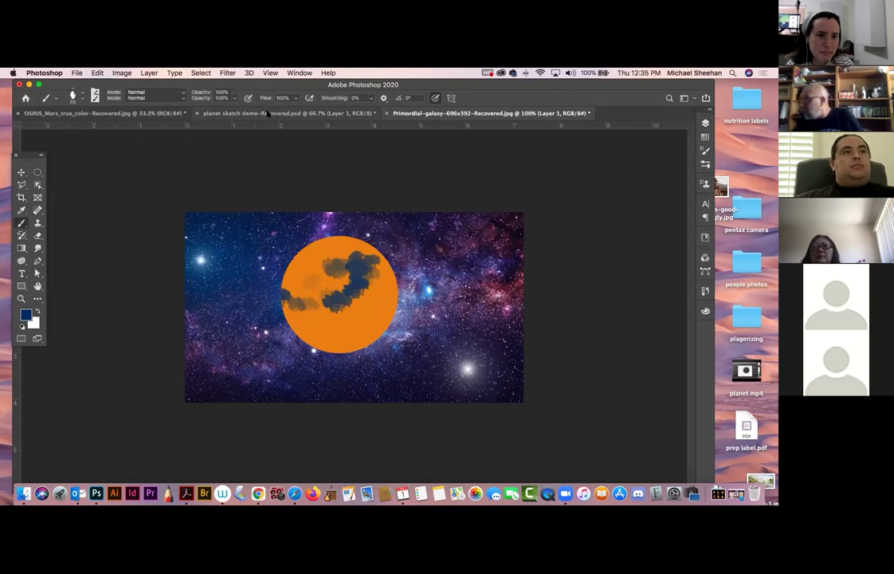
click(228, 72)
click(228, 72)
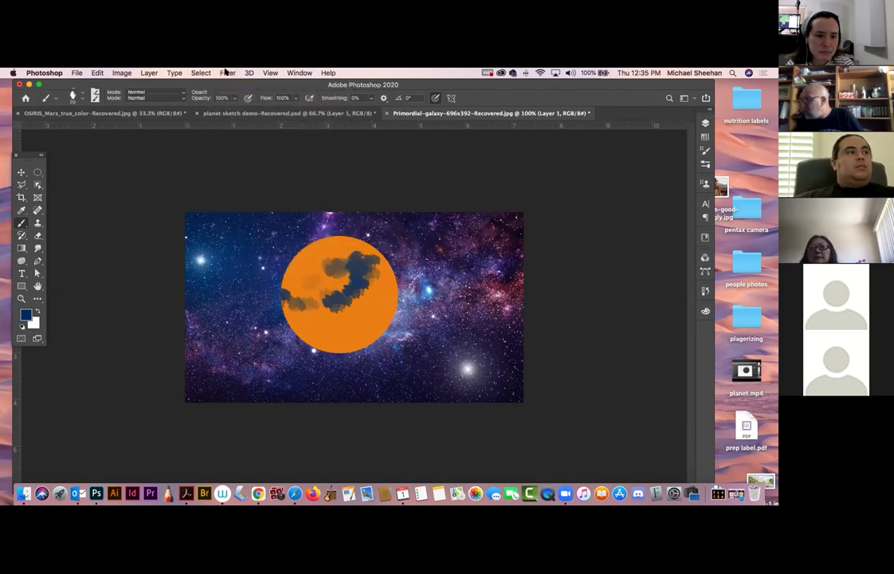
click(226, 73)
mouse_move(239, 188)
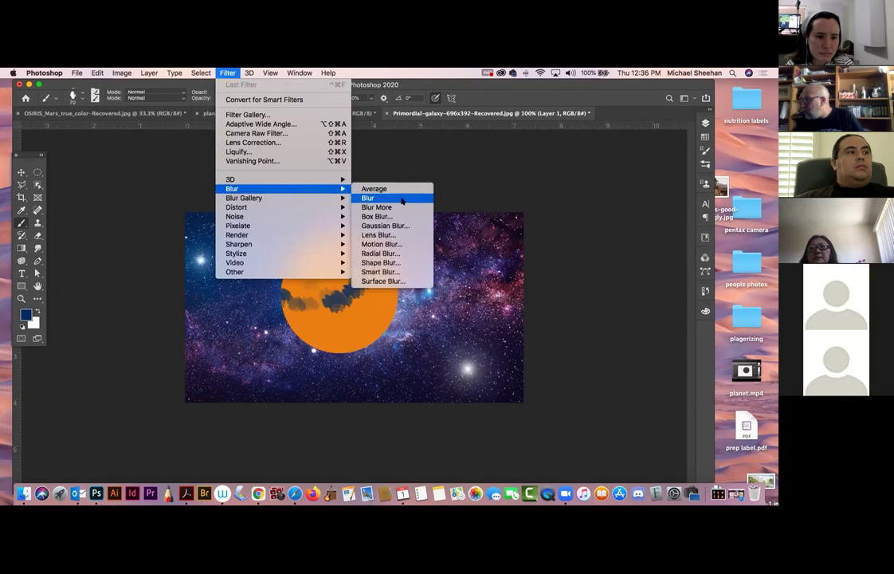
click(387, 226)
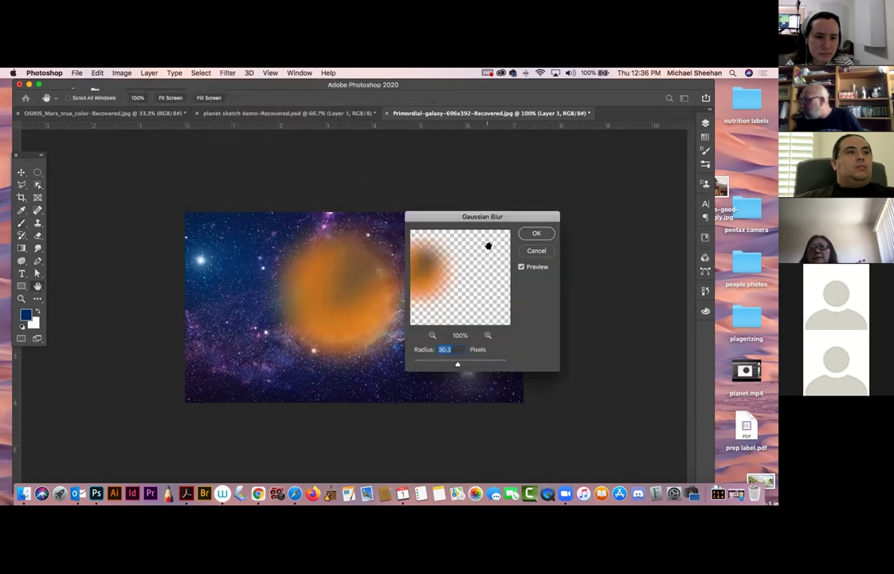
drag(459, 364, 421, 364)
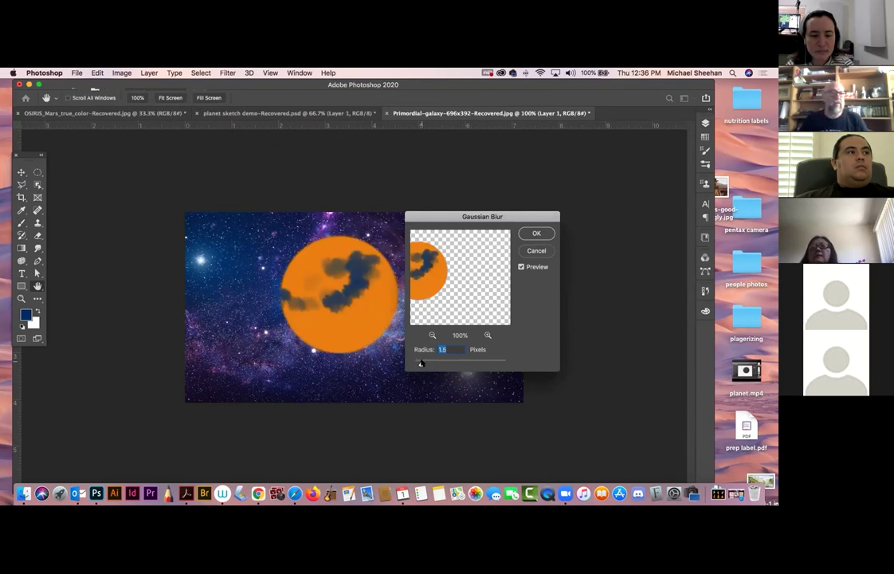
click(536, 233)
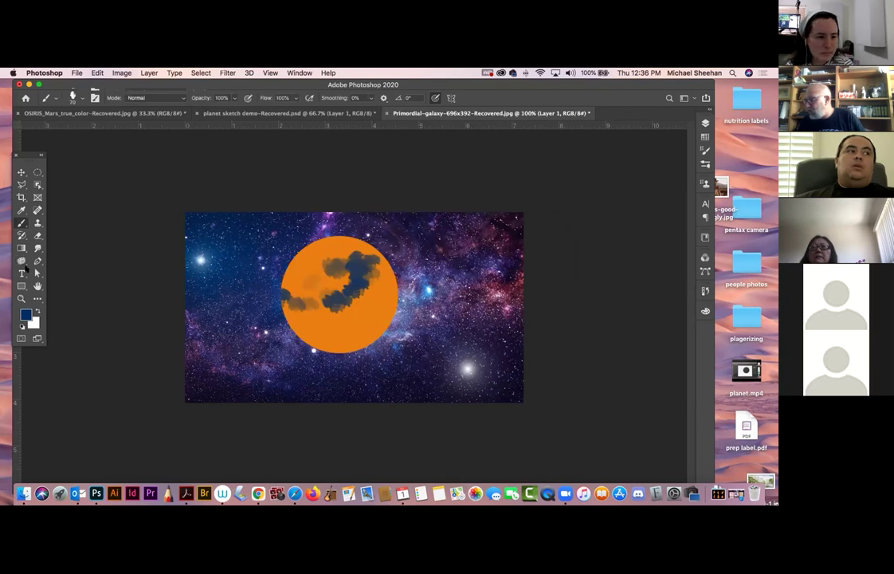
Choose the Smudge tool and zoom in to 300% with the planet centred
click(22, 262)
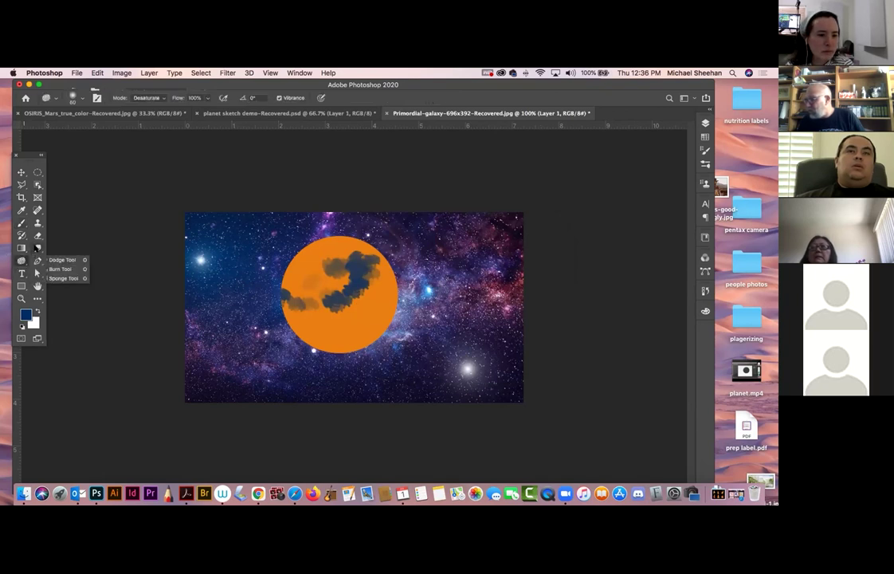
click(37, 248)
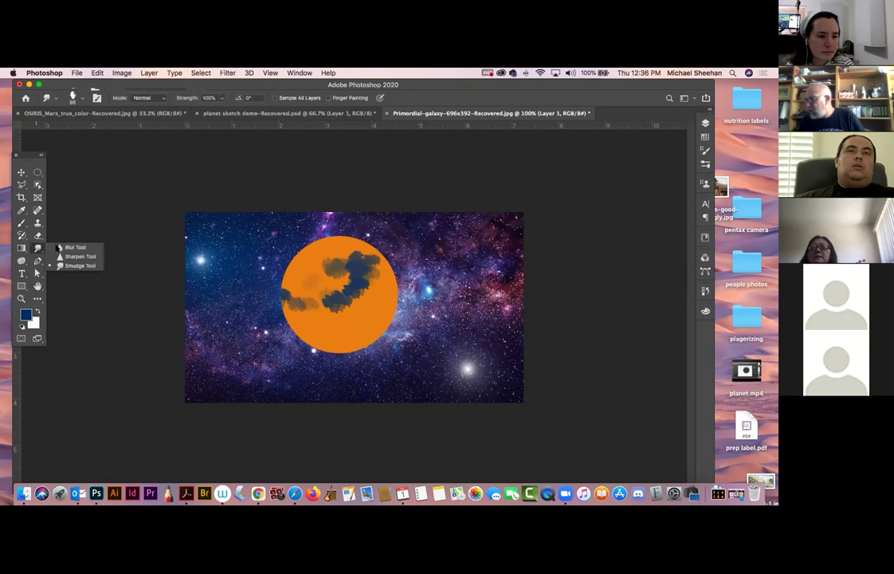
click(705, 123)
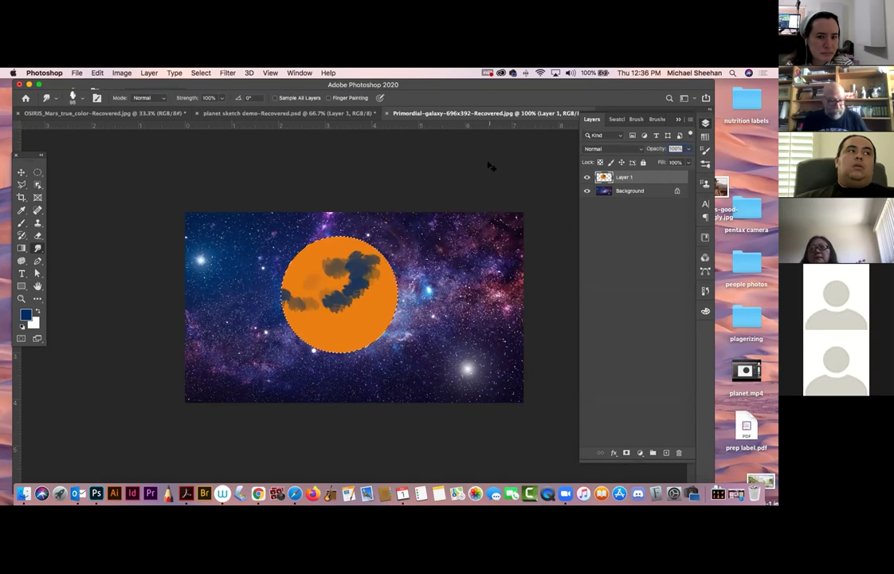
key(super+equal)
key(super+equal)
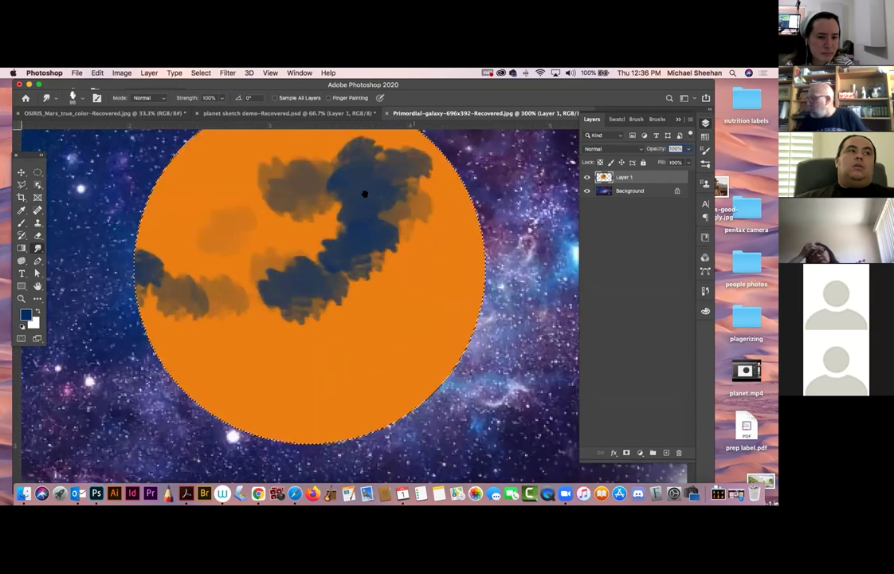
drag(365, 231, 355, 277)
Feather the planet selection by 5 px, invert it, delete the outside, and deselect
click(228, 73)
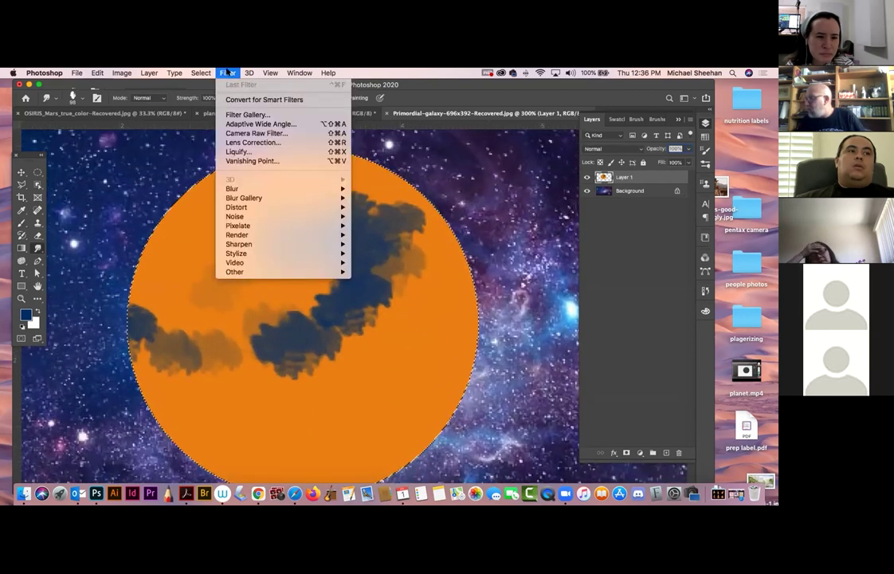
mouse_move(200, 72)
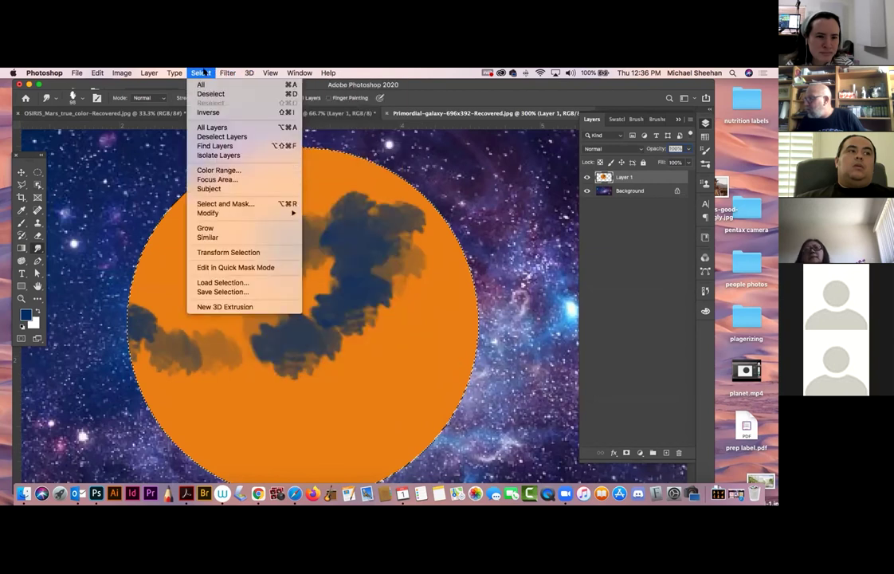
mouse_move(209, 214)
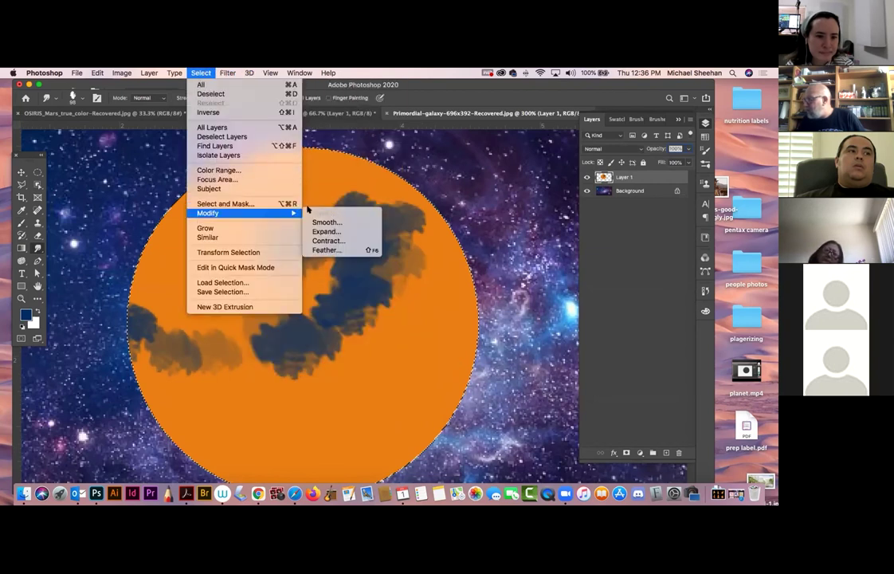
click(338, 252)
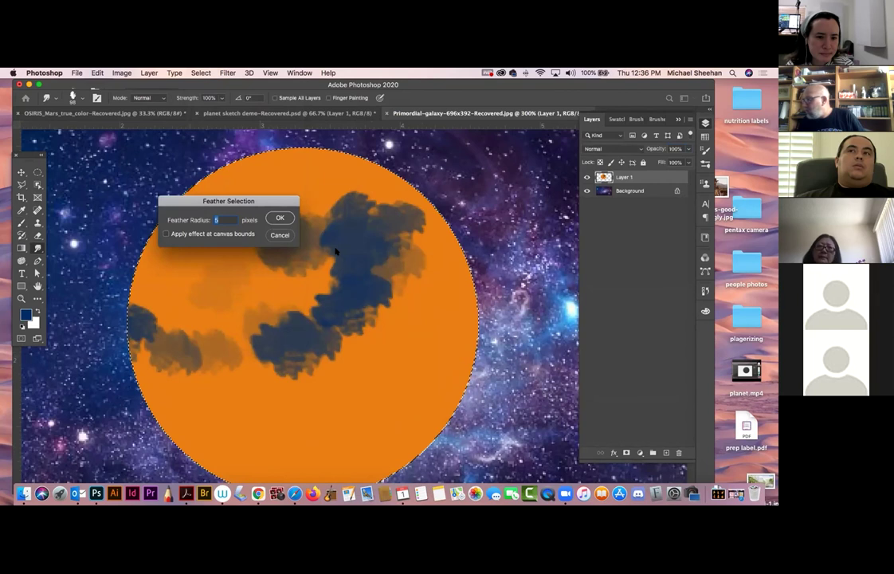
click(279, 217)
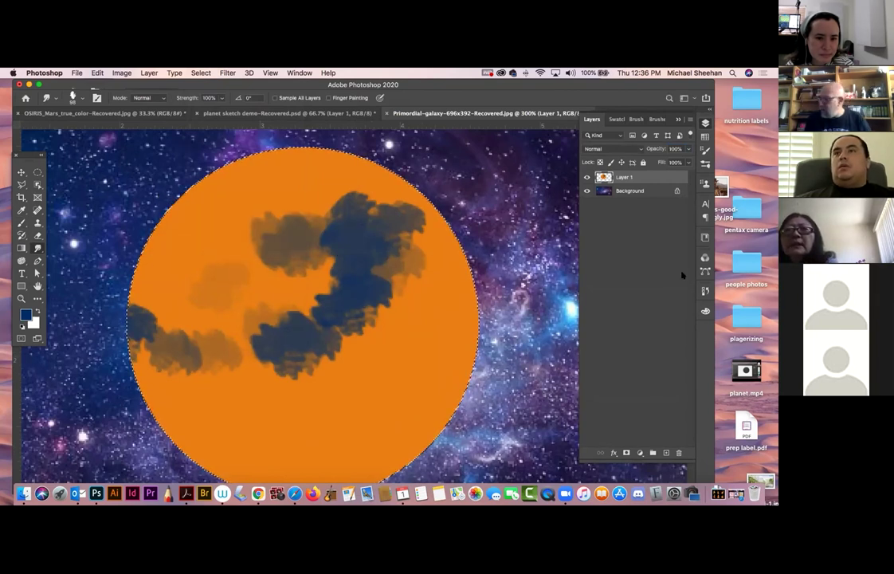
key(super+shift+i)
key(Delete)
key(super+d)
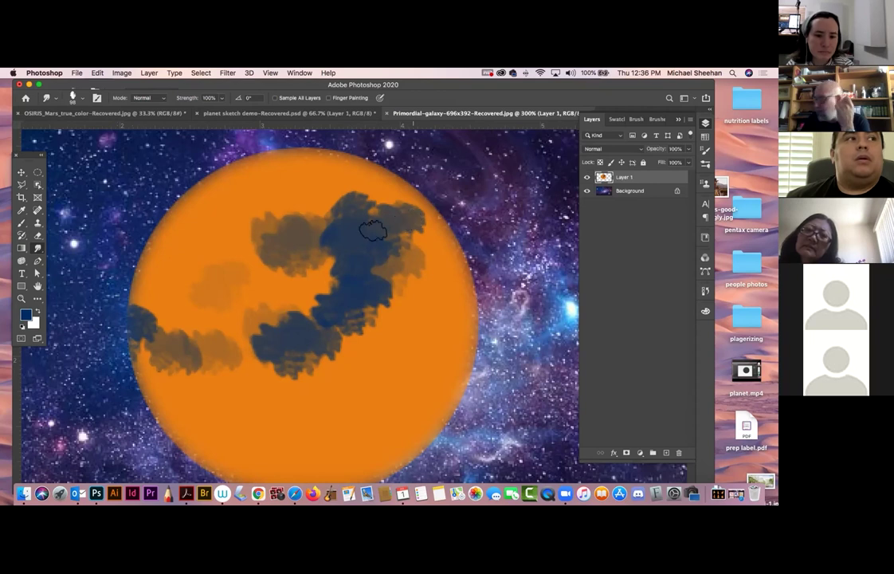
Select the Blur Tool from the Smudge flyout and zoom out to 66.7%
right_click(37, 248)
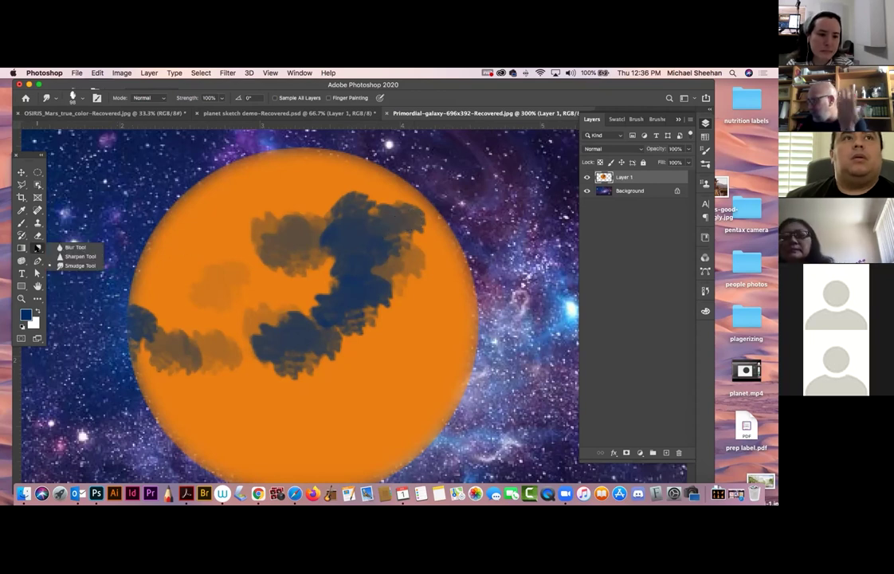
click(68, 244)
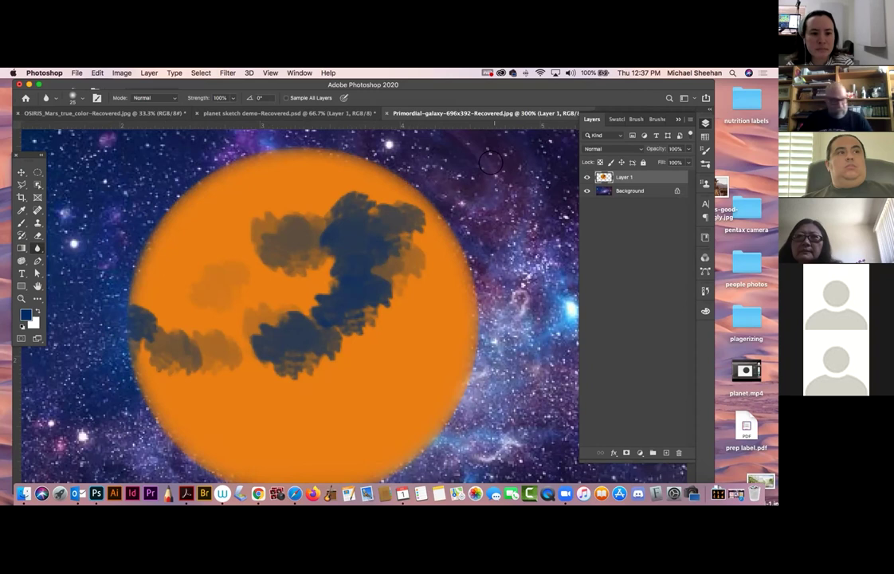
key(super+minus)
key(super+minus)
key(super+minus)
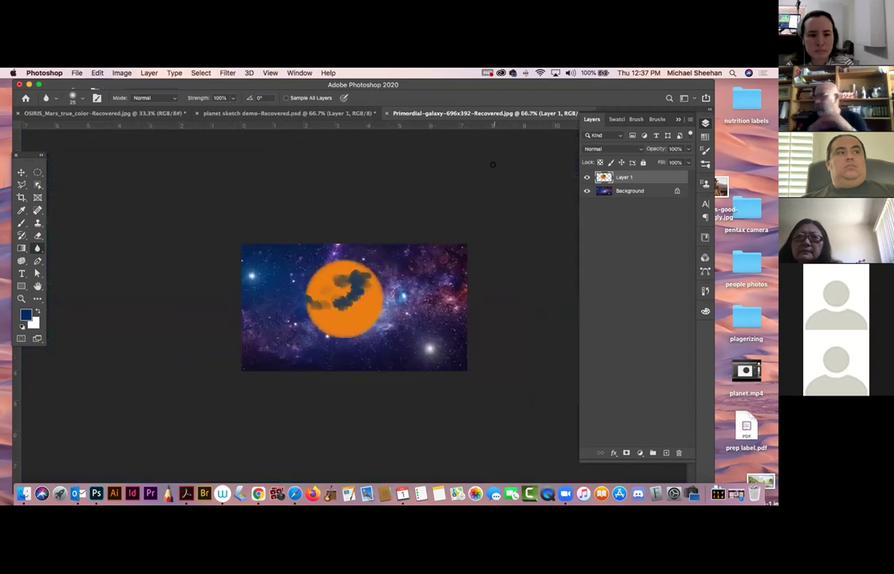